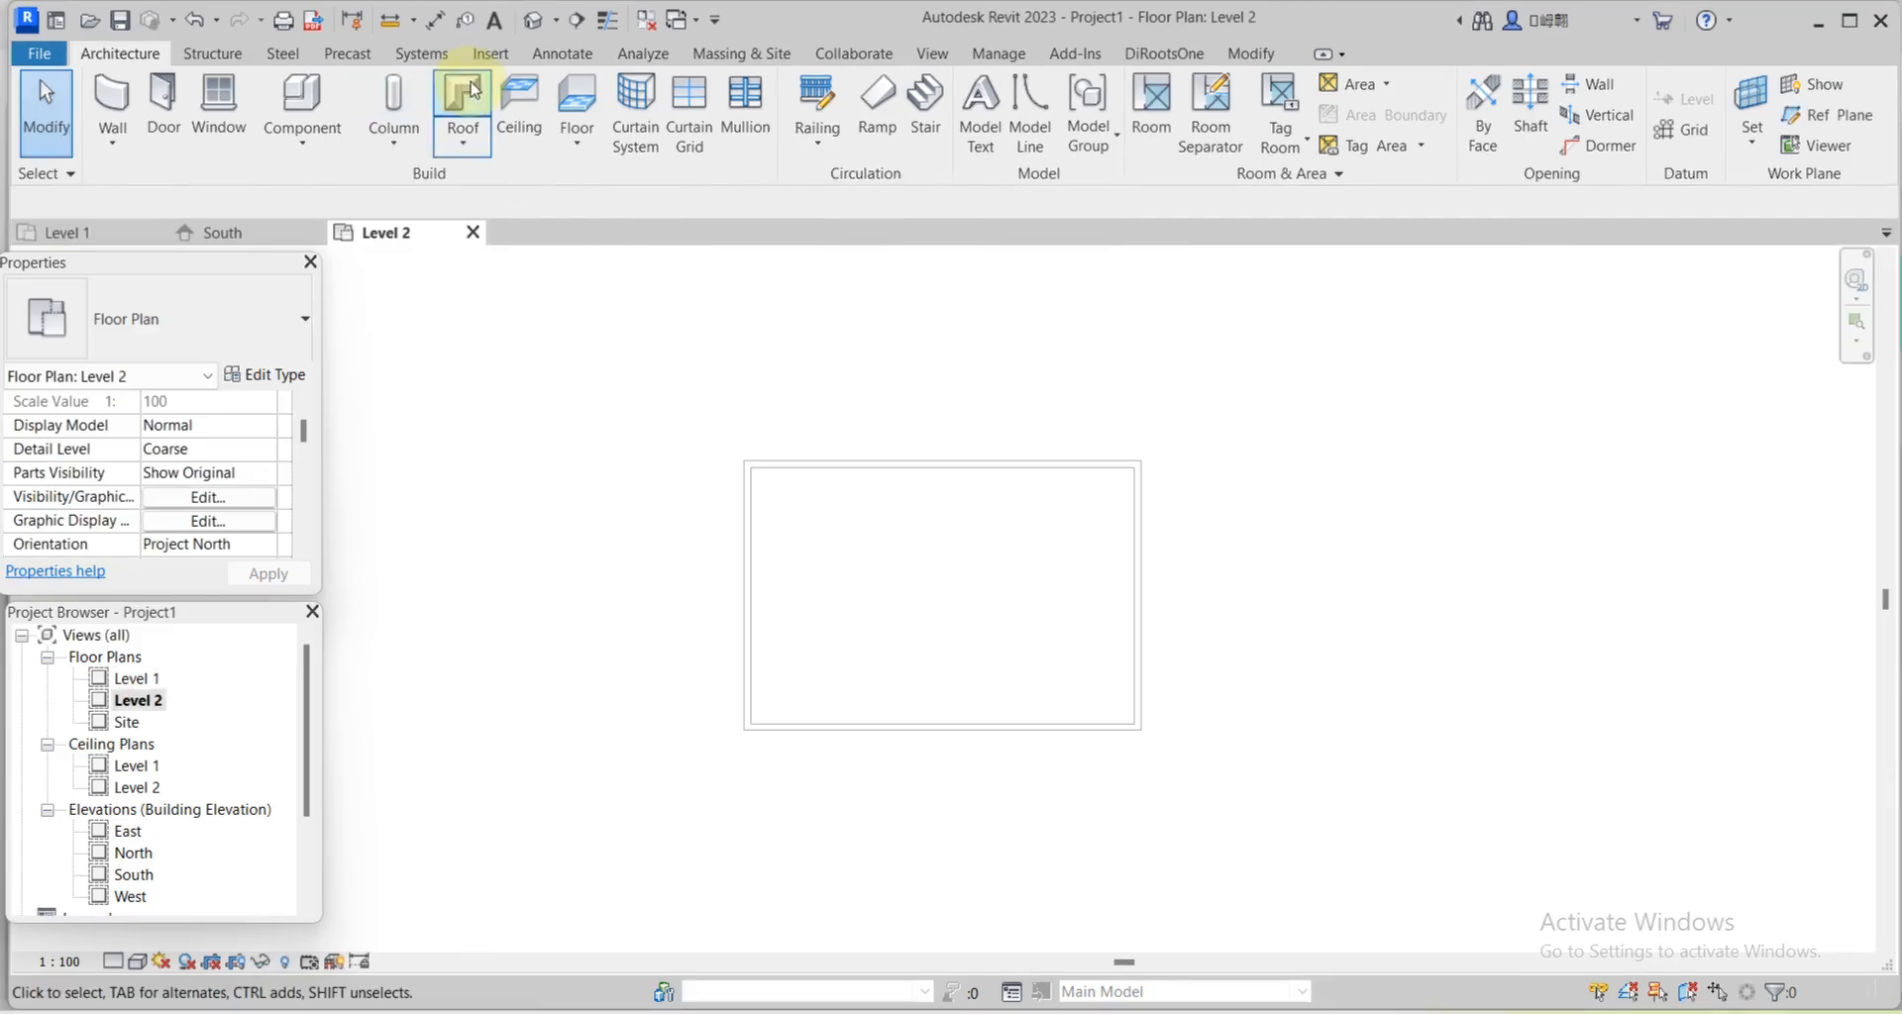
Start a roof by footprint on Level 2 and create its four boundary lines from the walls with a 600 mm outward offset.
{"action": "left_click", "coordinate": [461, 99]}
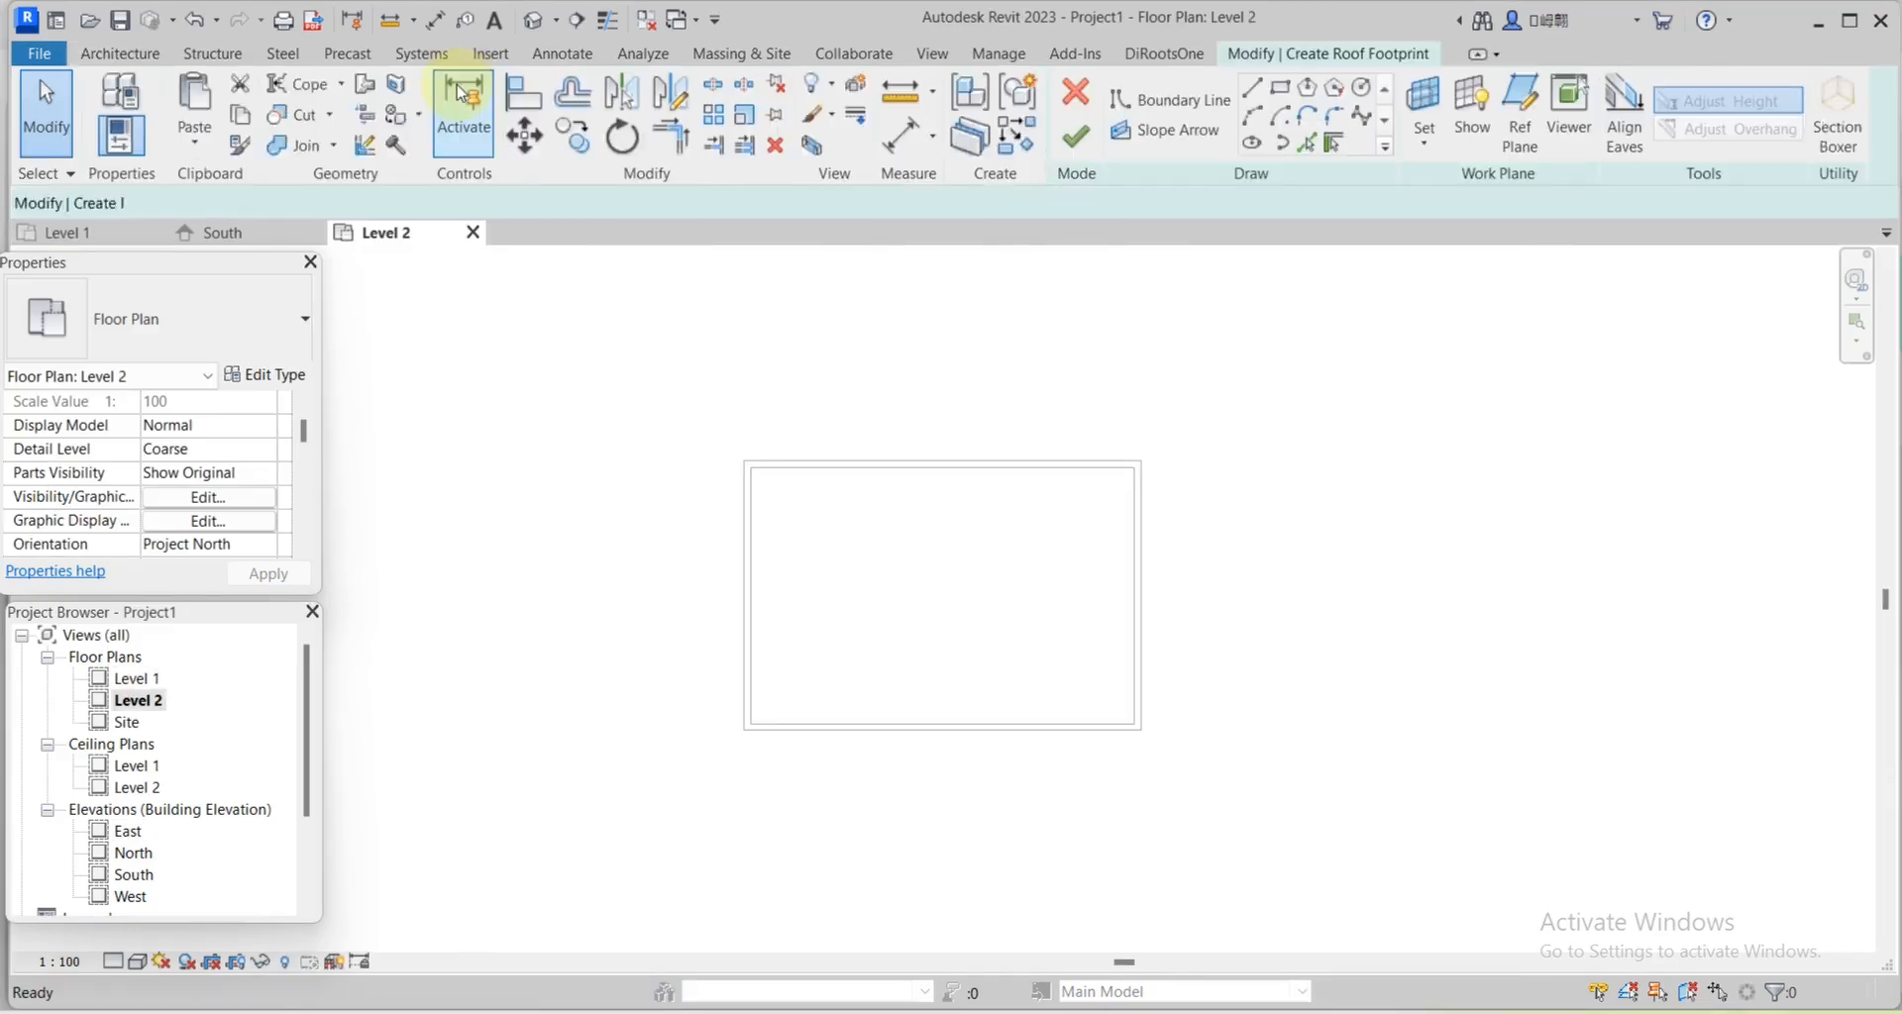
{"action": "left_click", "coordinate": [1310, 146]}
{"action": "left_click", "coordinate": [265, 203]}
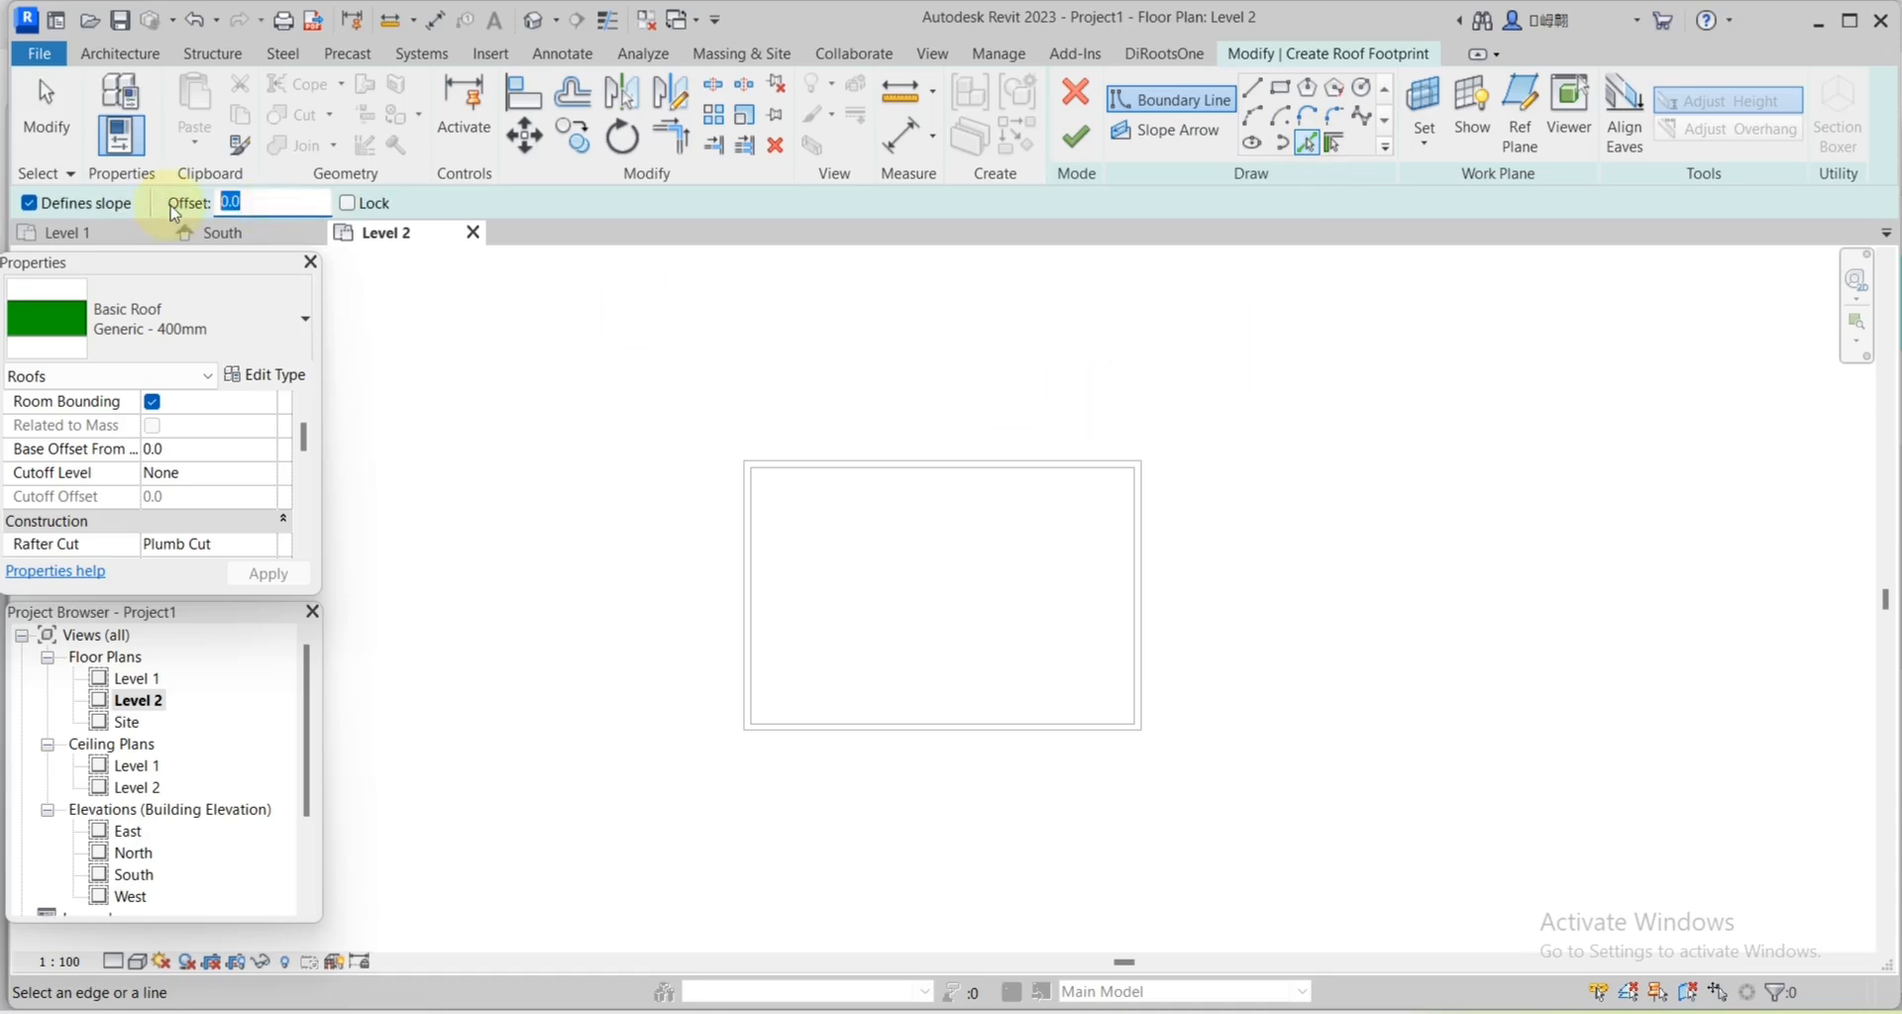
{"action": "type", "text": "600"}
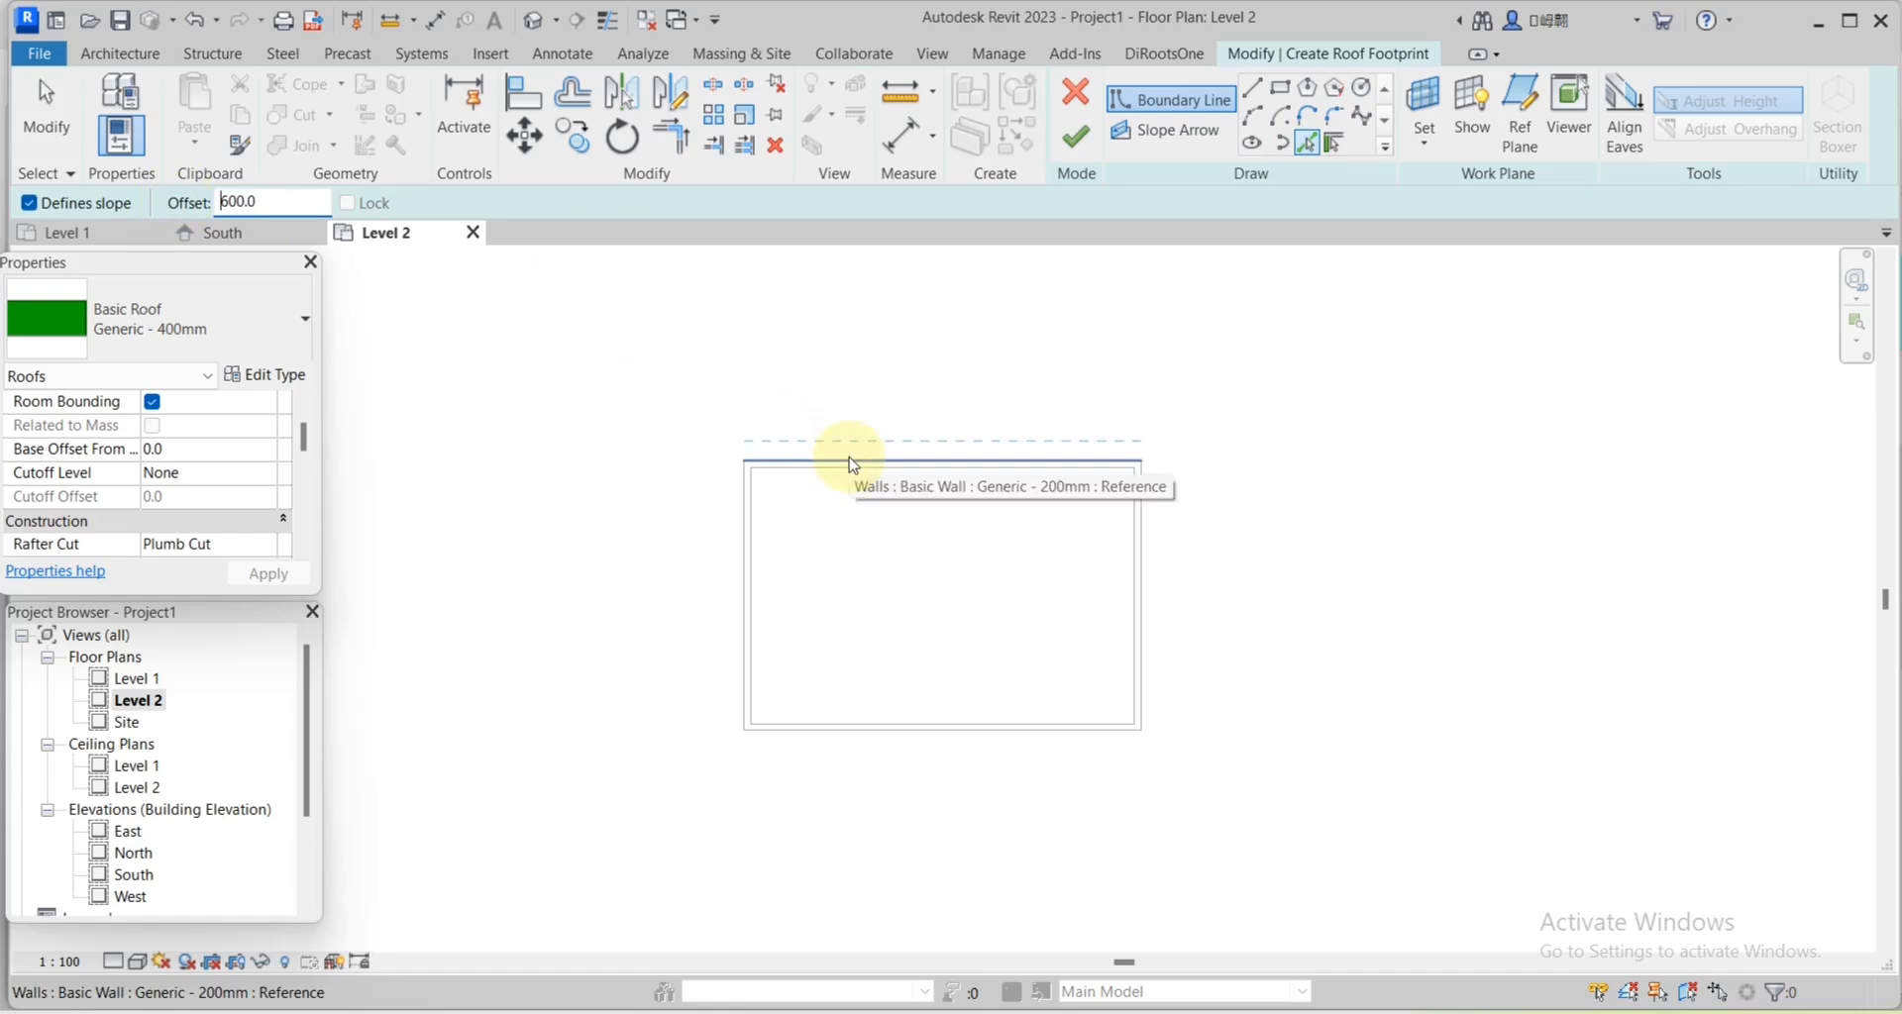
{"action": "left_click", "coordinate": [851, 459]}
{"action": "left_click", "coordinate": [752, 546]}
{"action": "left_click", "coordinate": [869, 748]}
{"action": "left_click", "coordinate": [1154, 654]}
{"action": "key", "text": "Escape"}
{"action": "scroll", "coordinate": [921, 443], "scroll_direction": "up", "scroll_amount": 1}
{"action": "scroll", "coordinate": [961, 459], "scroll_direction": "down", "scroll_amount": 1}
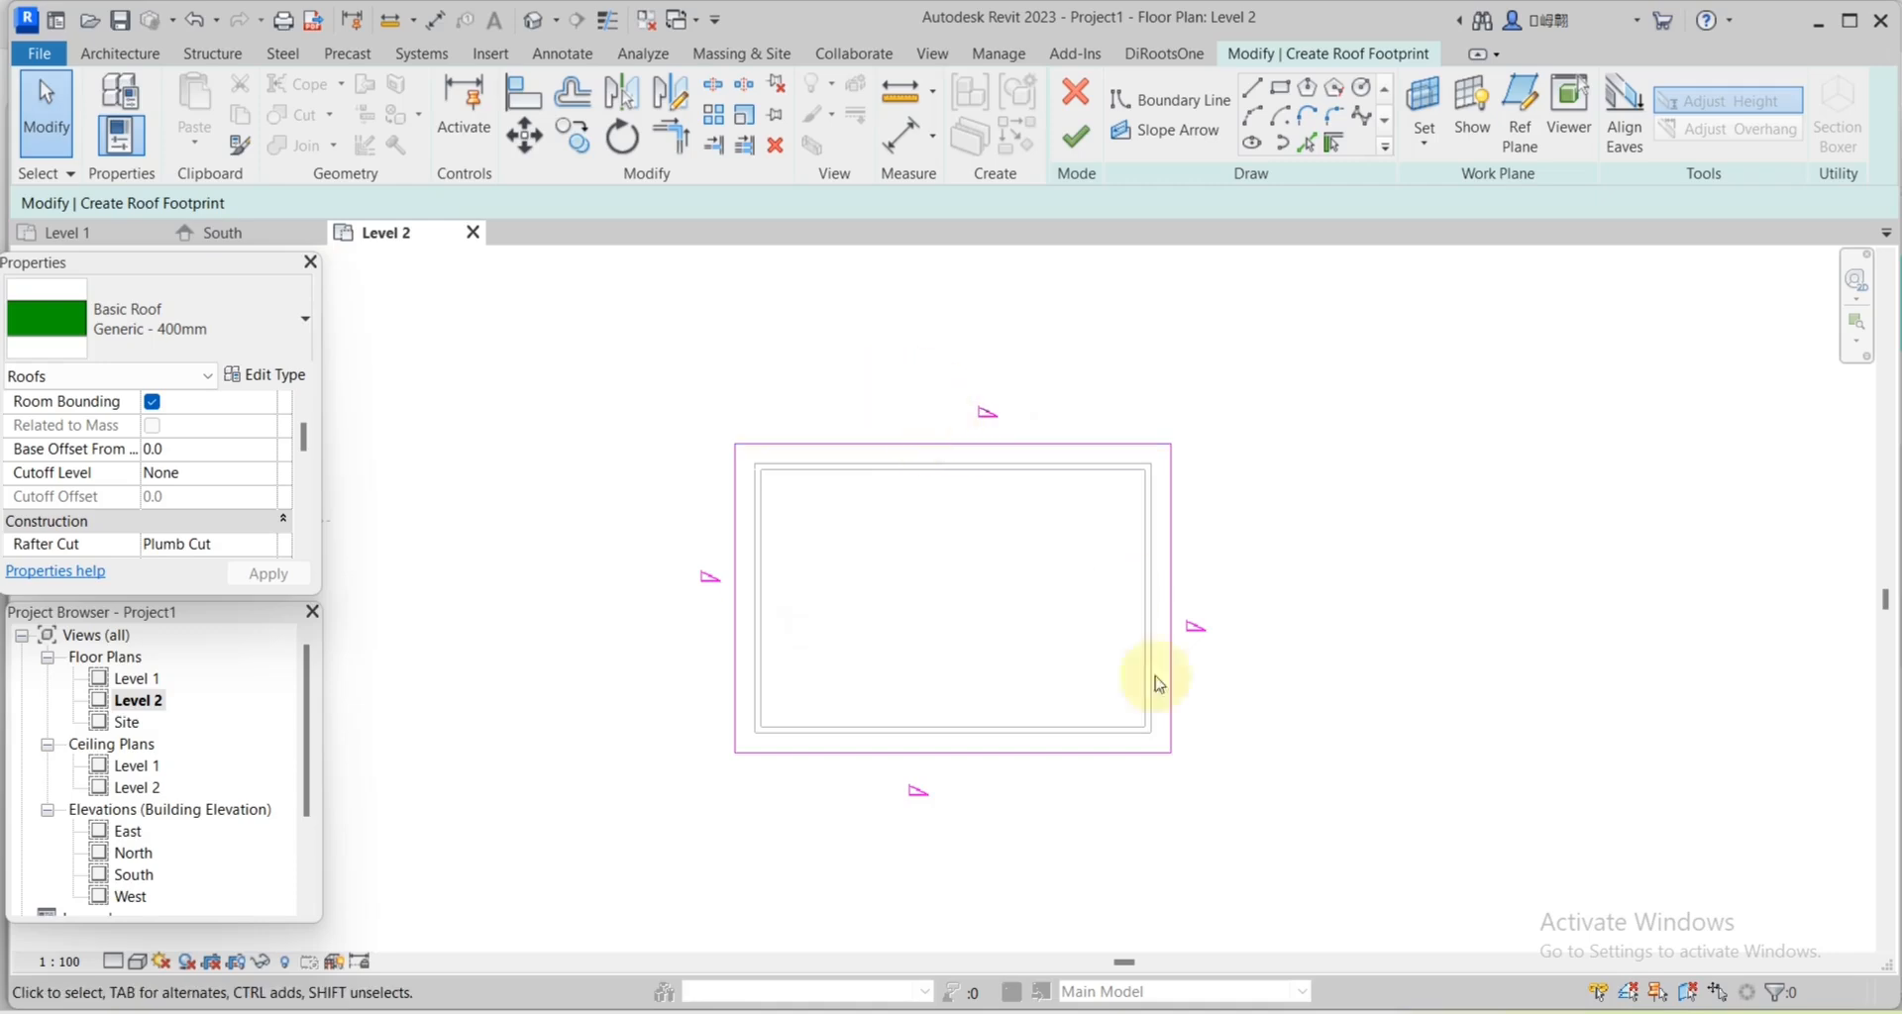
Leave only the upper boundary line defining the slope and finish the roof with a 17° slope.
{"action": "mouse_move", "coordinate": [1250, 809]}
{"action": "left_mouse_down"}
{"action": "mouse_move", "coordinate": [776, 709]}
{"action": "mouse_move", "coordinate": [692, 637]}
{"action": "mouse_move", "coordinate": [734, 644]}
{"action": "left_mouse_up"}
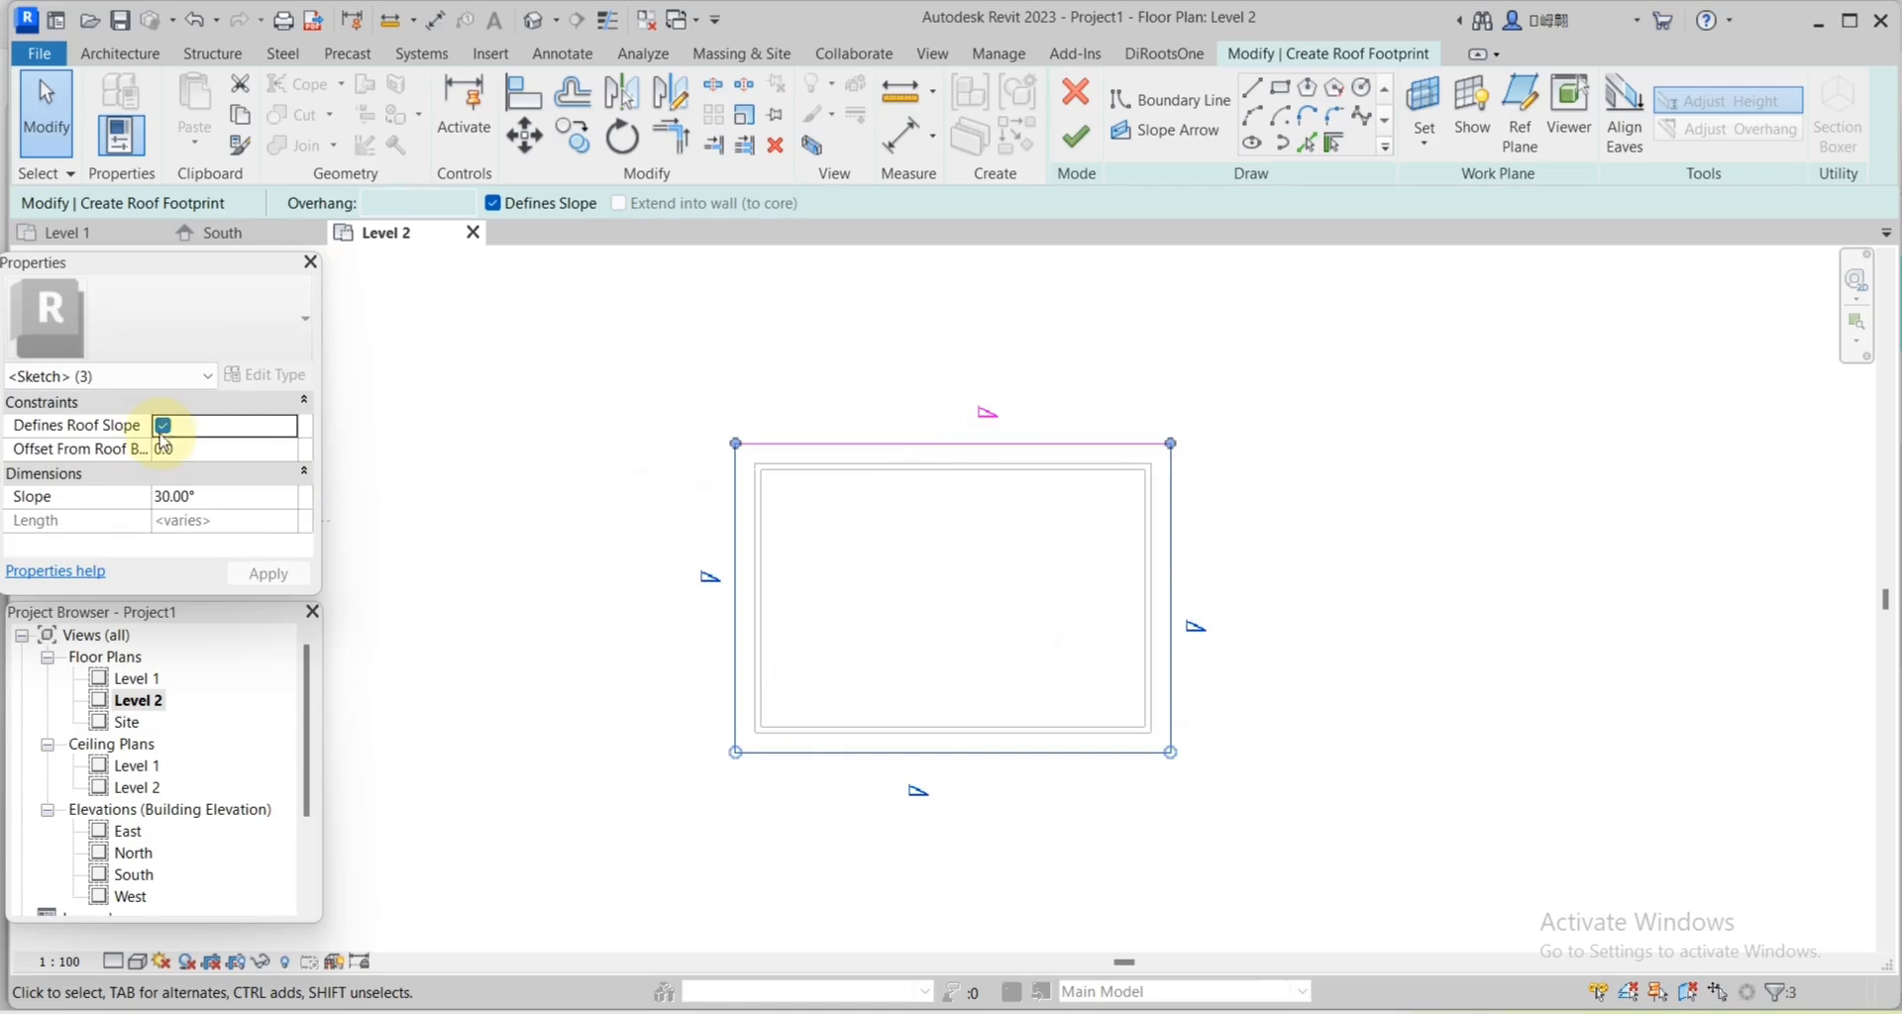
{"action": "left_click", "coordinate": [164, 432]}
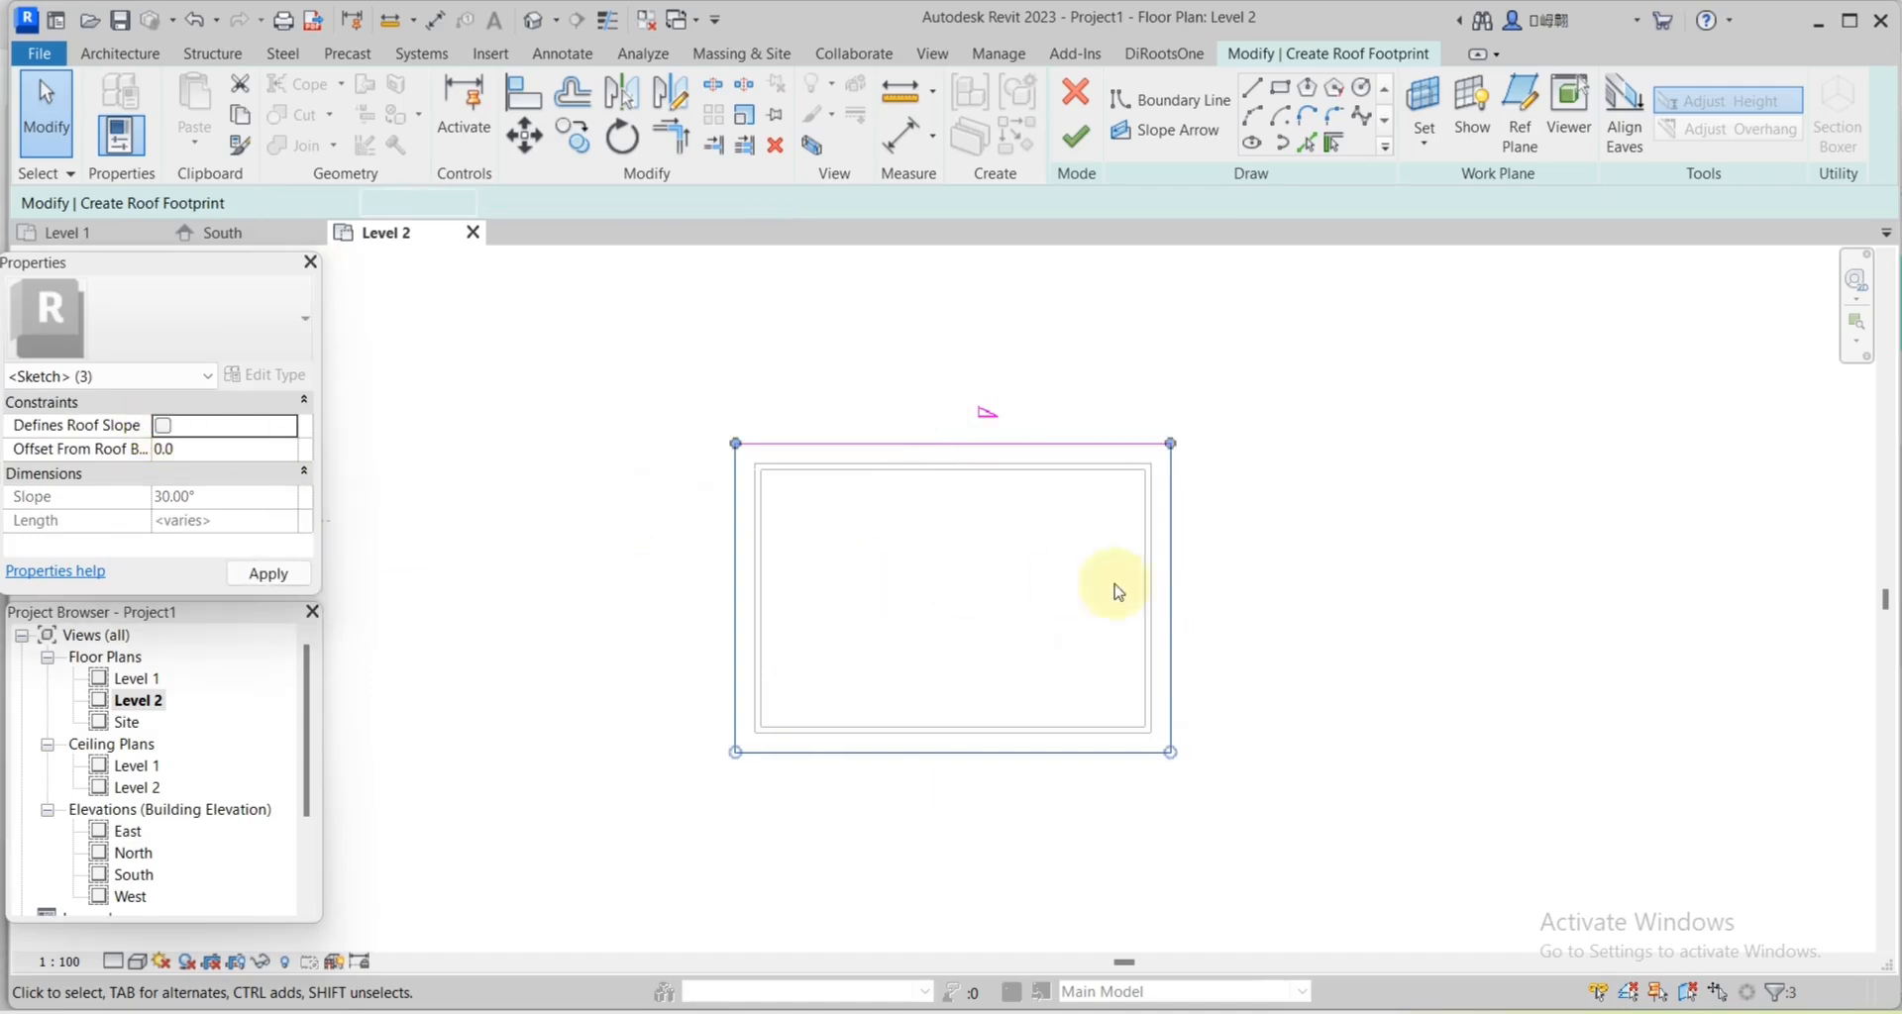
{"action": "left_click", "coordinate": [1215, 615]}
{"action": "left_click", "coordinate": [220, 500]}
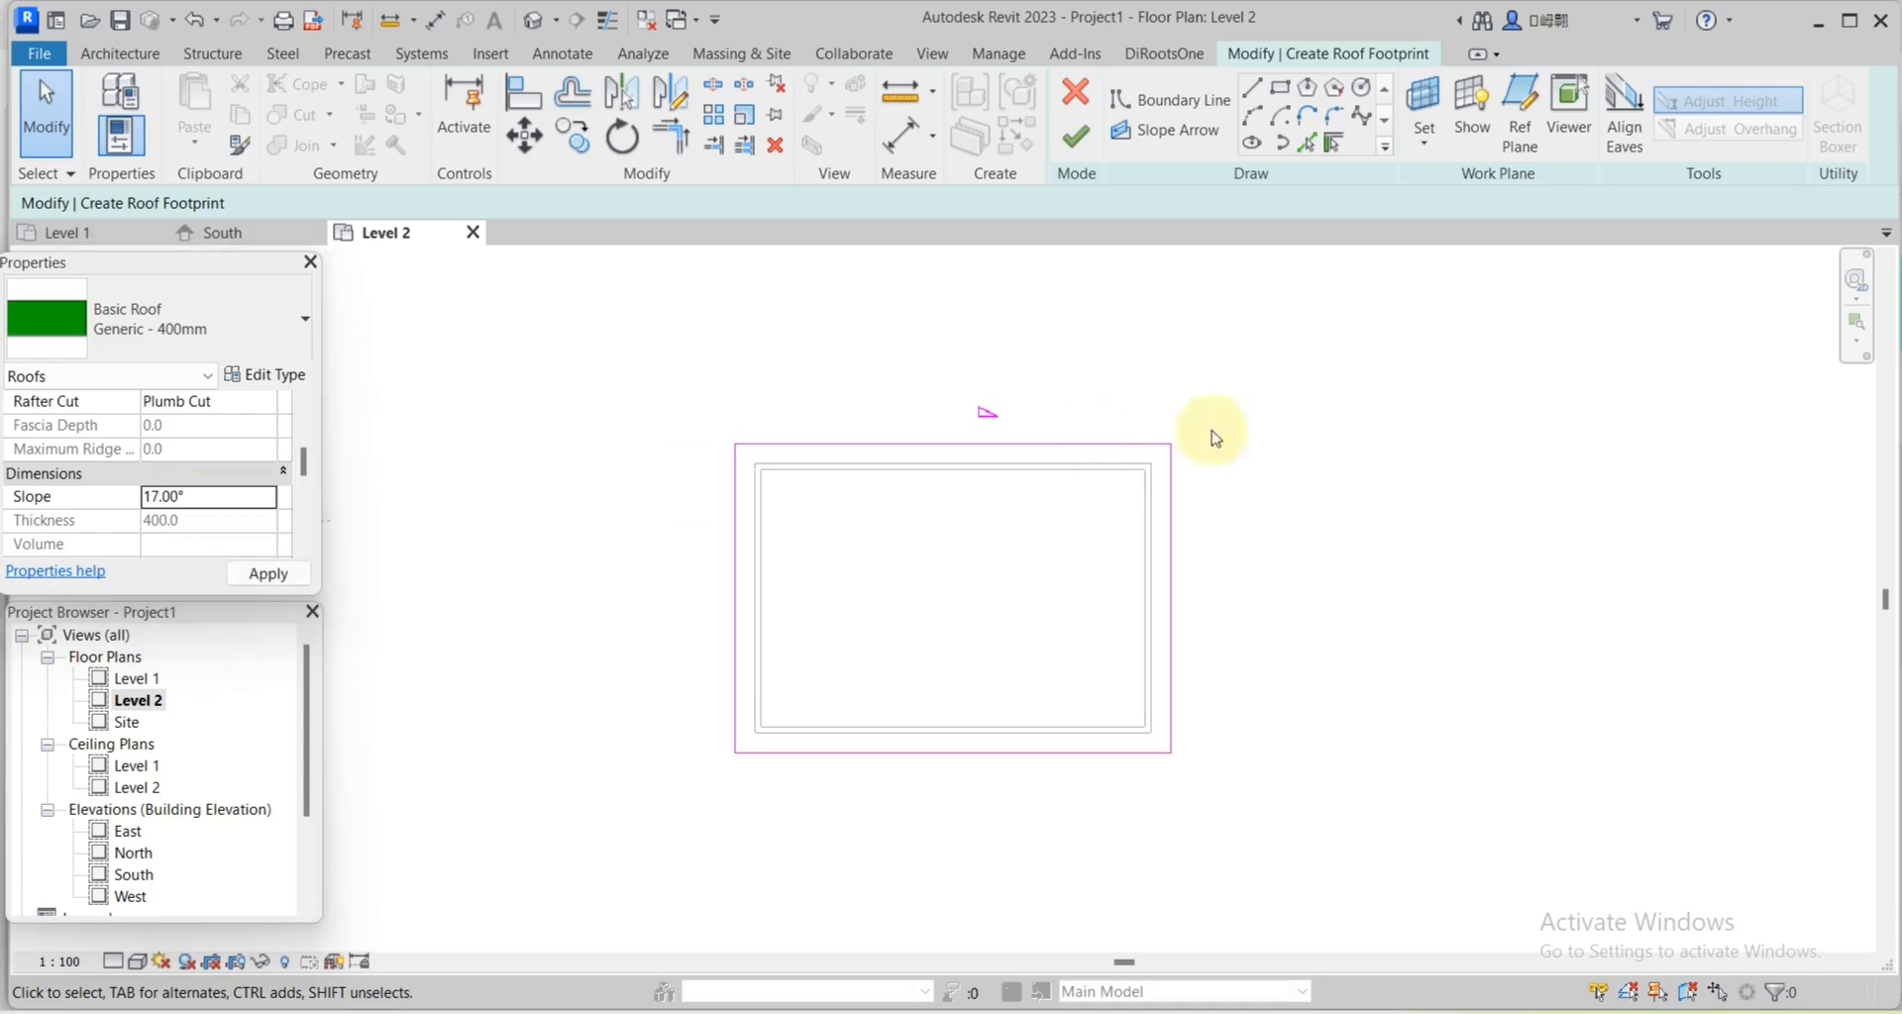
{"action": "left_click", "coordinate": [1075, 137]}
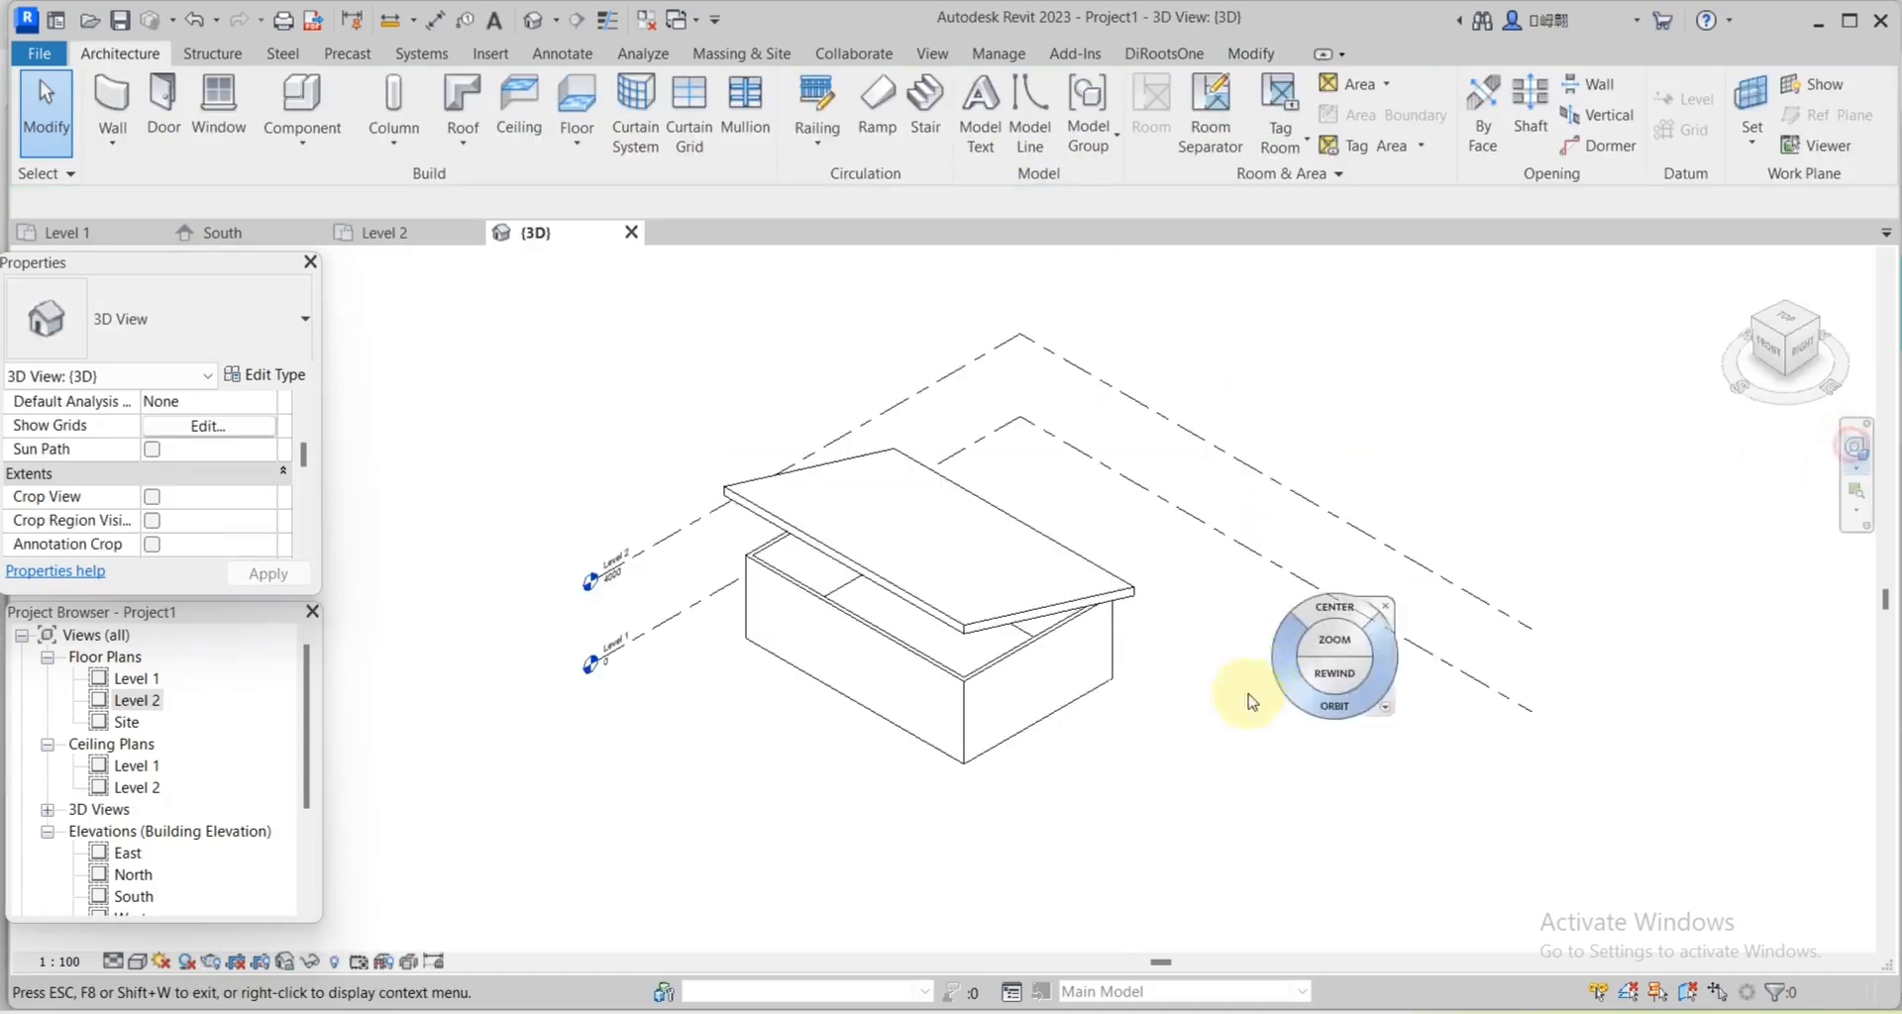
Attach the tops of all four connected walls to the single-slope roof in the 3D view.
{"action": "left_click_drag", "start_coordinate": [1250, 683], "coordinate": [905, 658]}
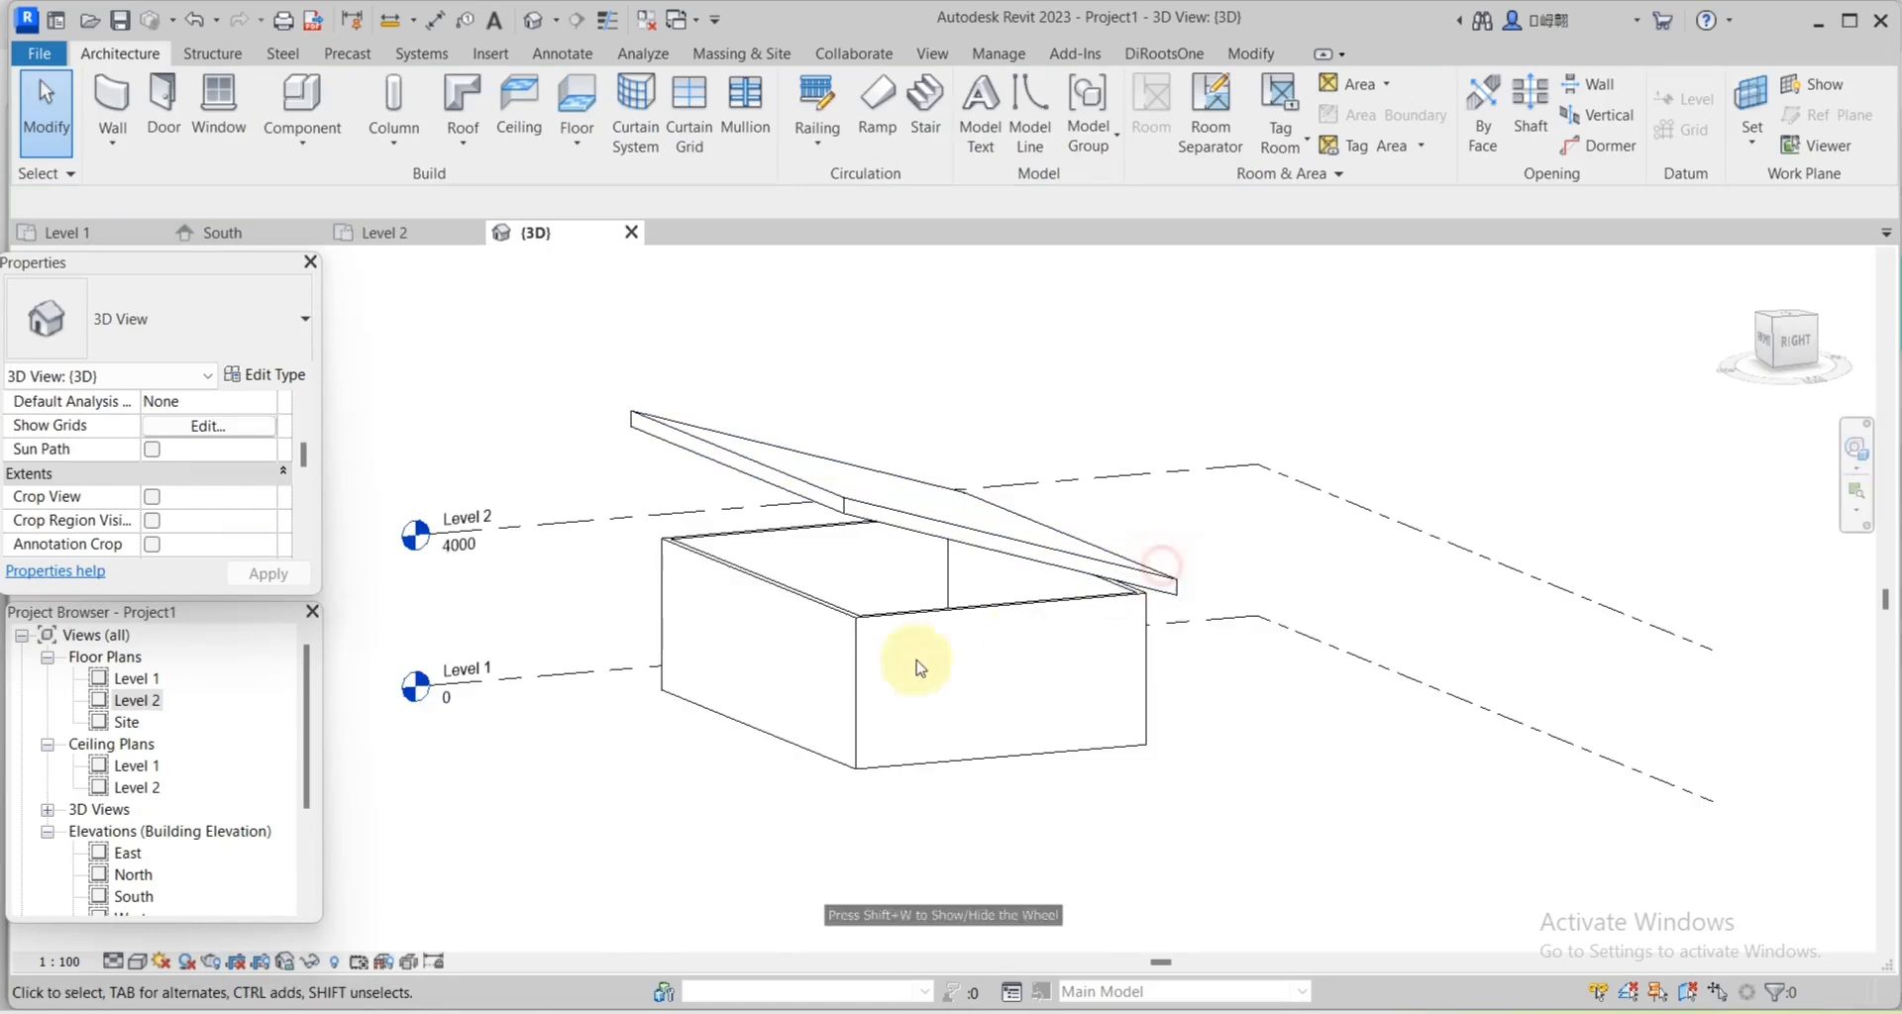
{"action": "left_click", "coordinate": [782, 619]}
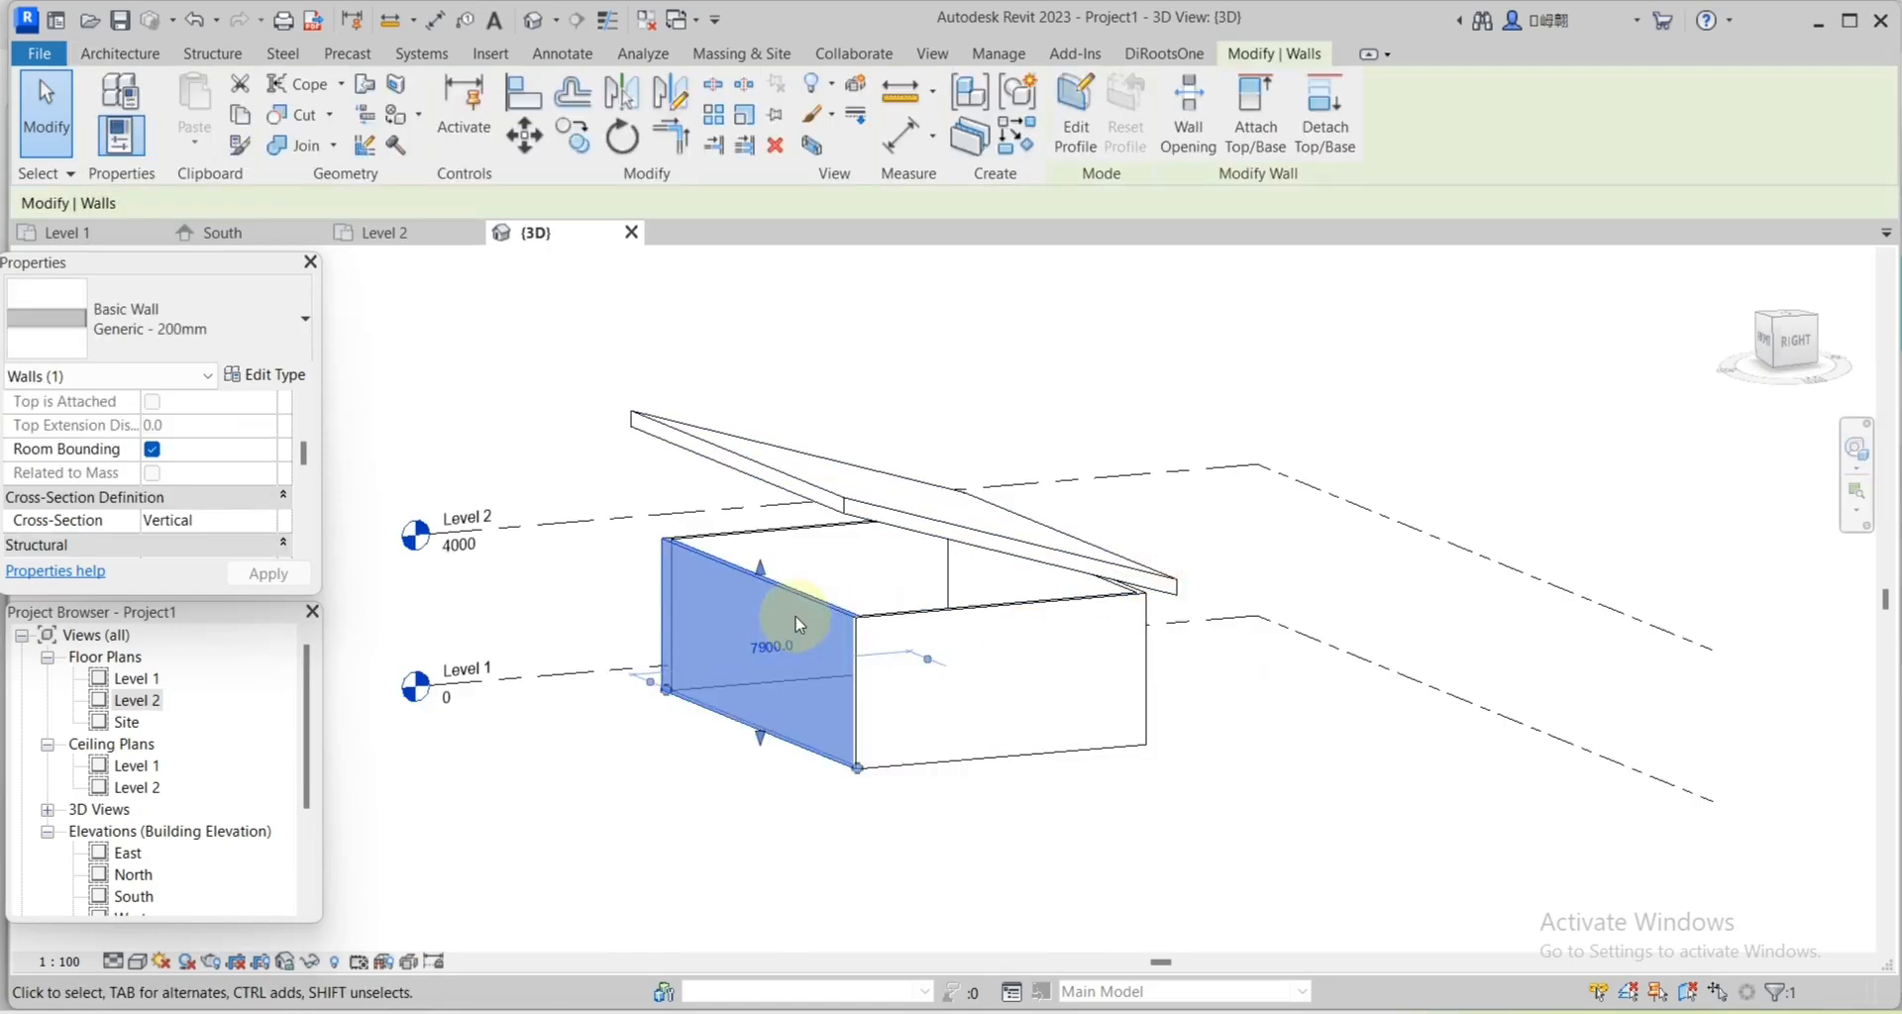
{"action": "key", "text": "Tab"}
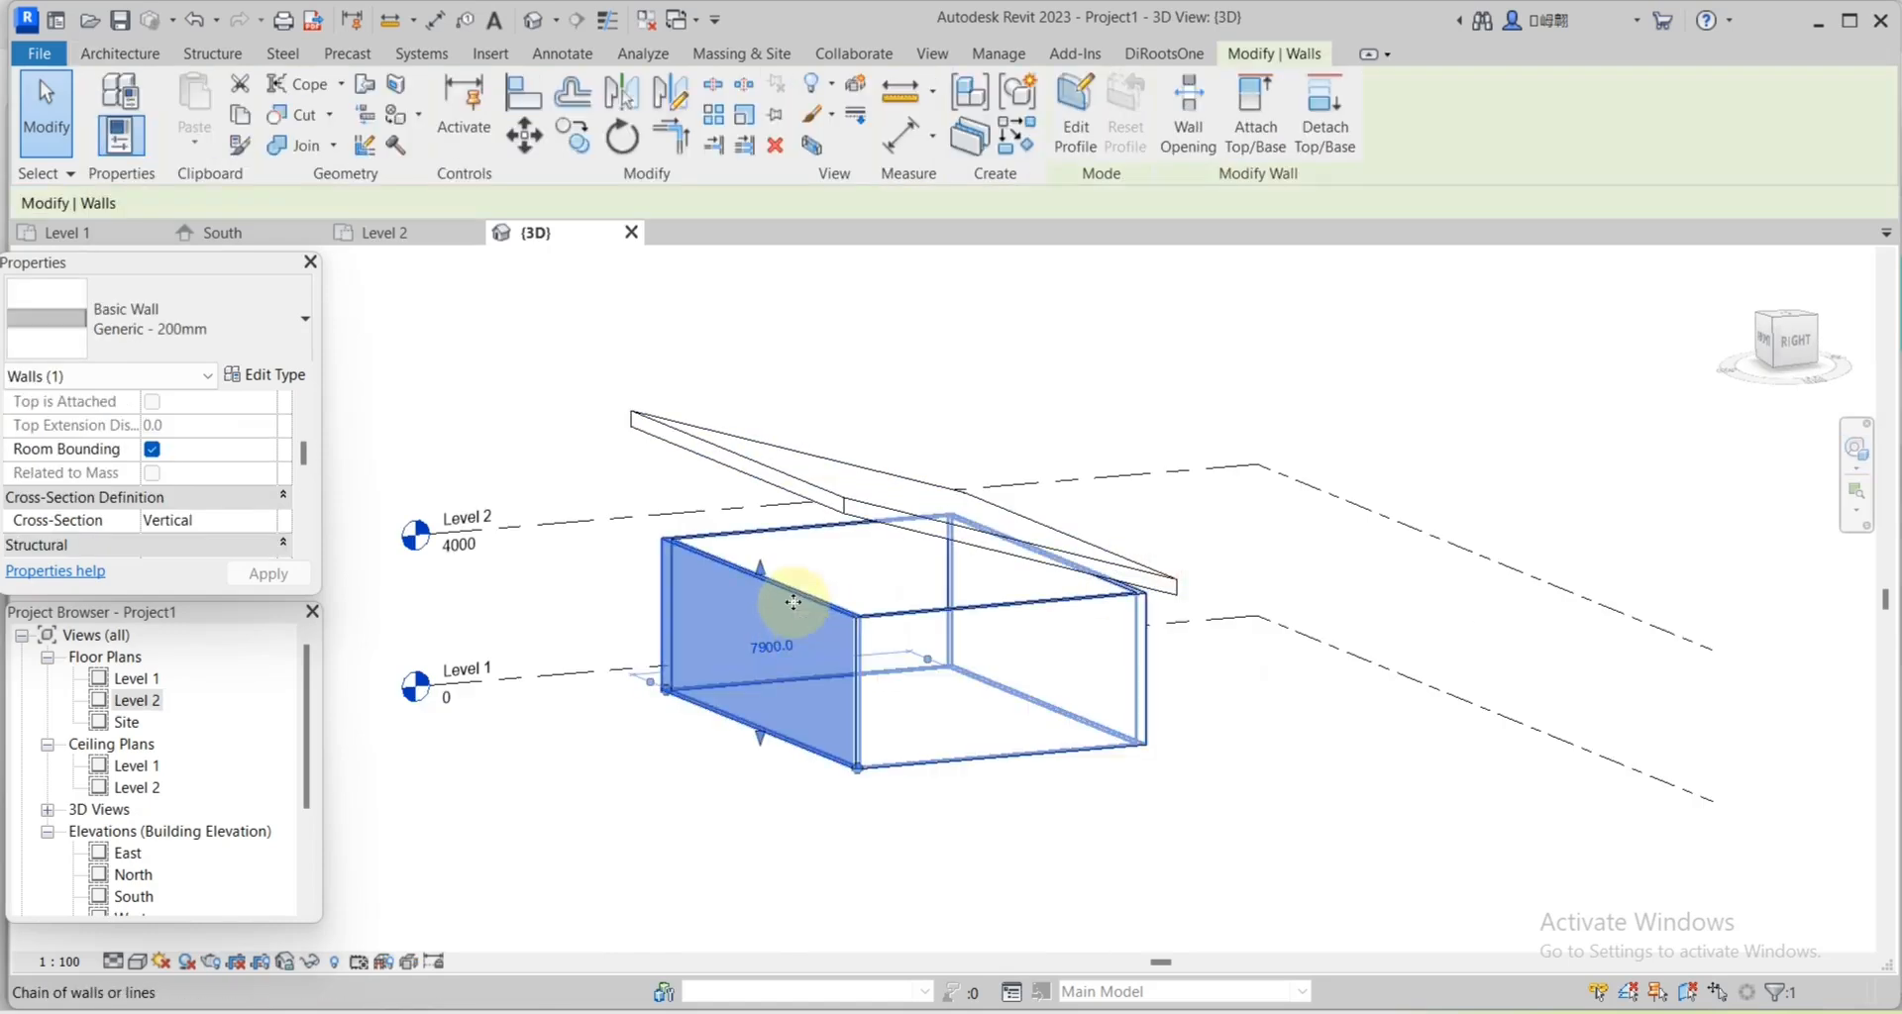
{"action": "left_click", "coordinate": [793, 602]}
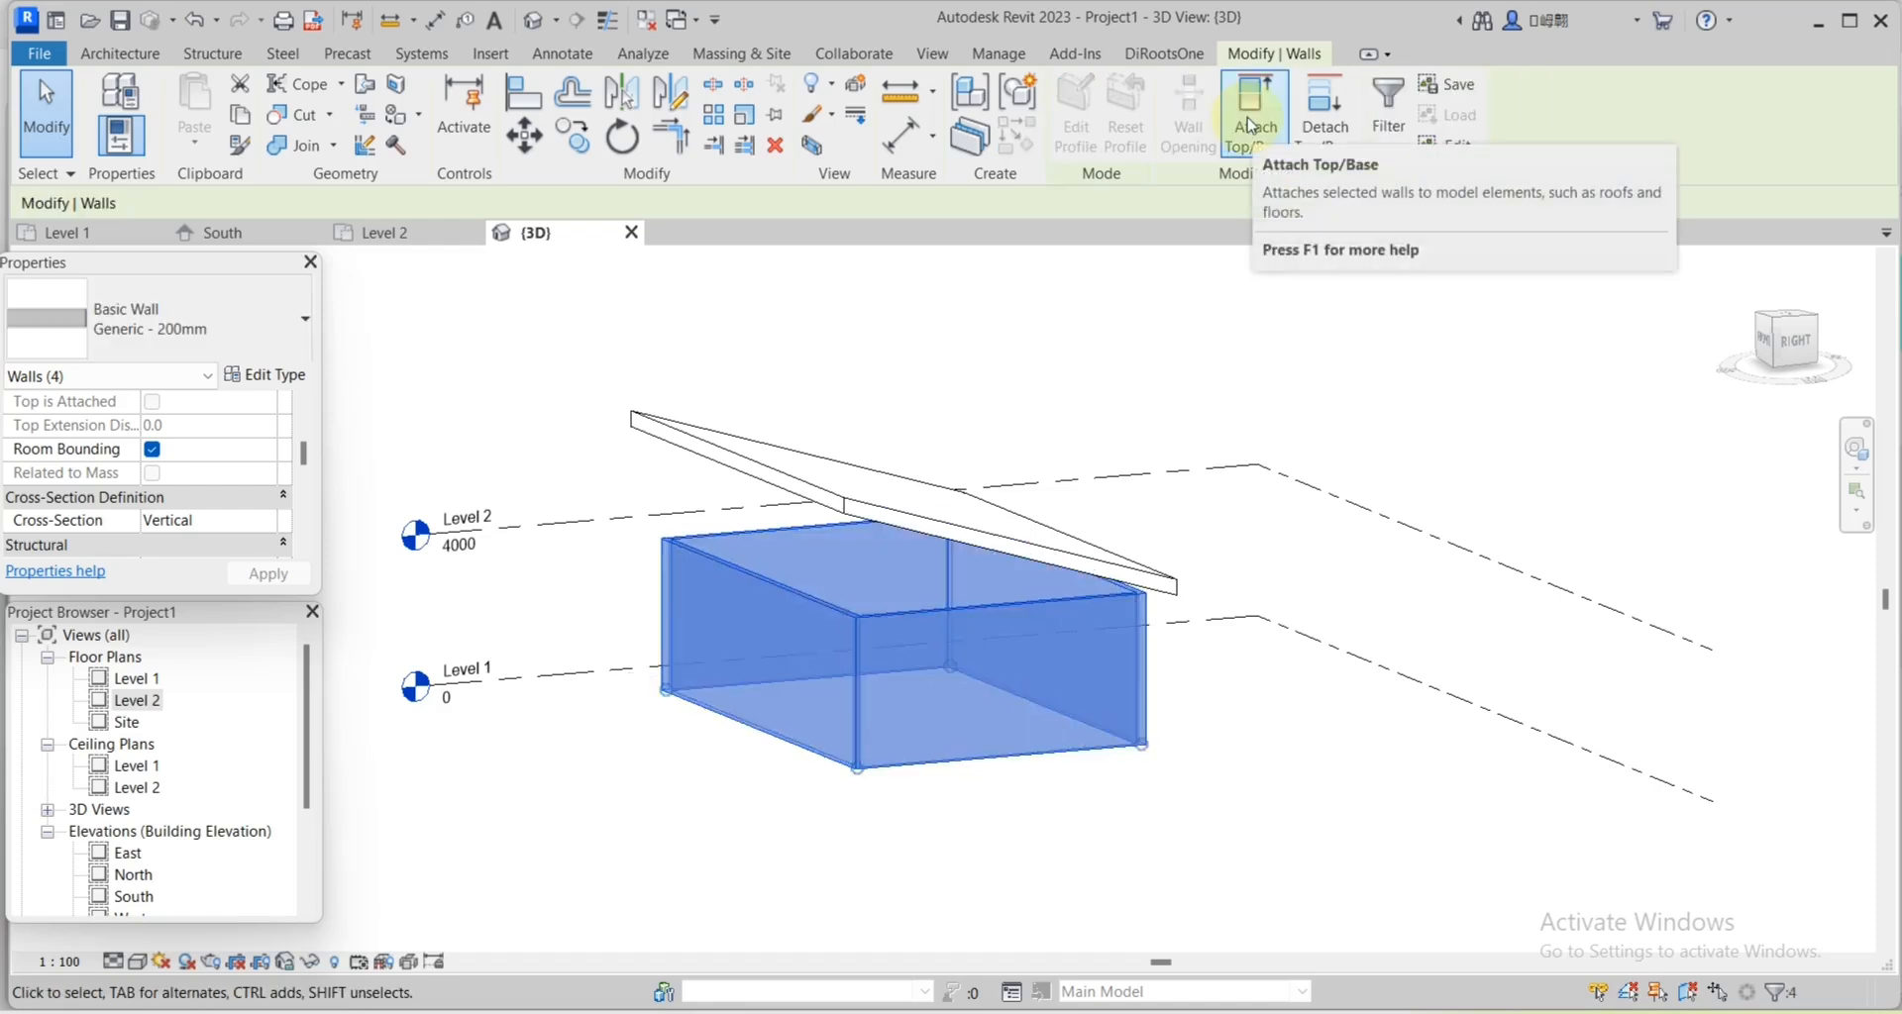
{"action": "left_click", "coordinate": [1251, 126]}
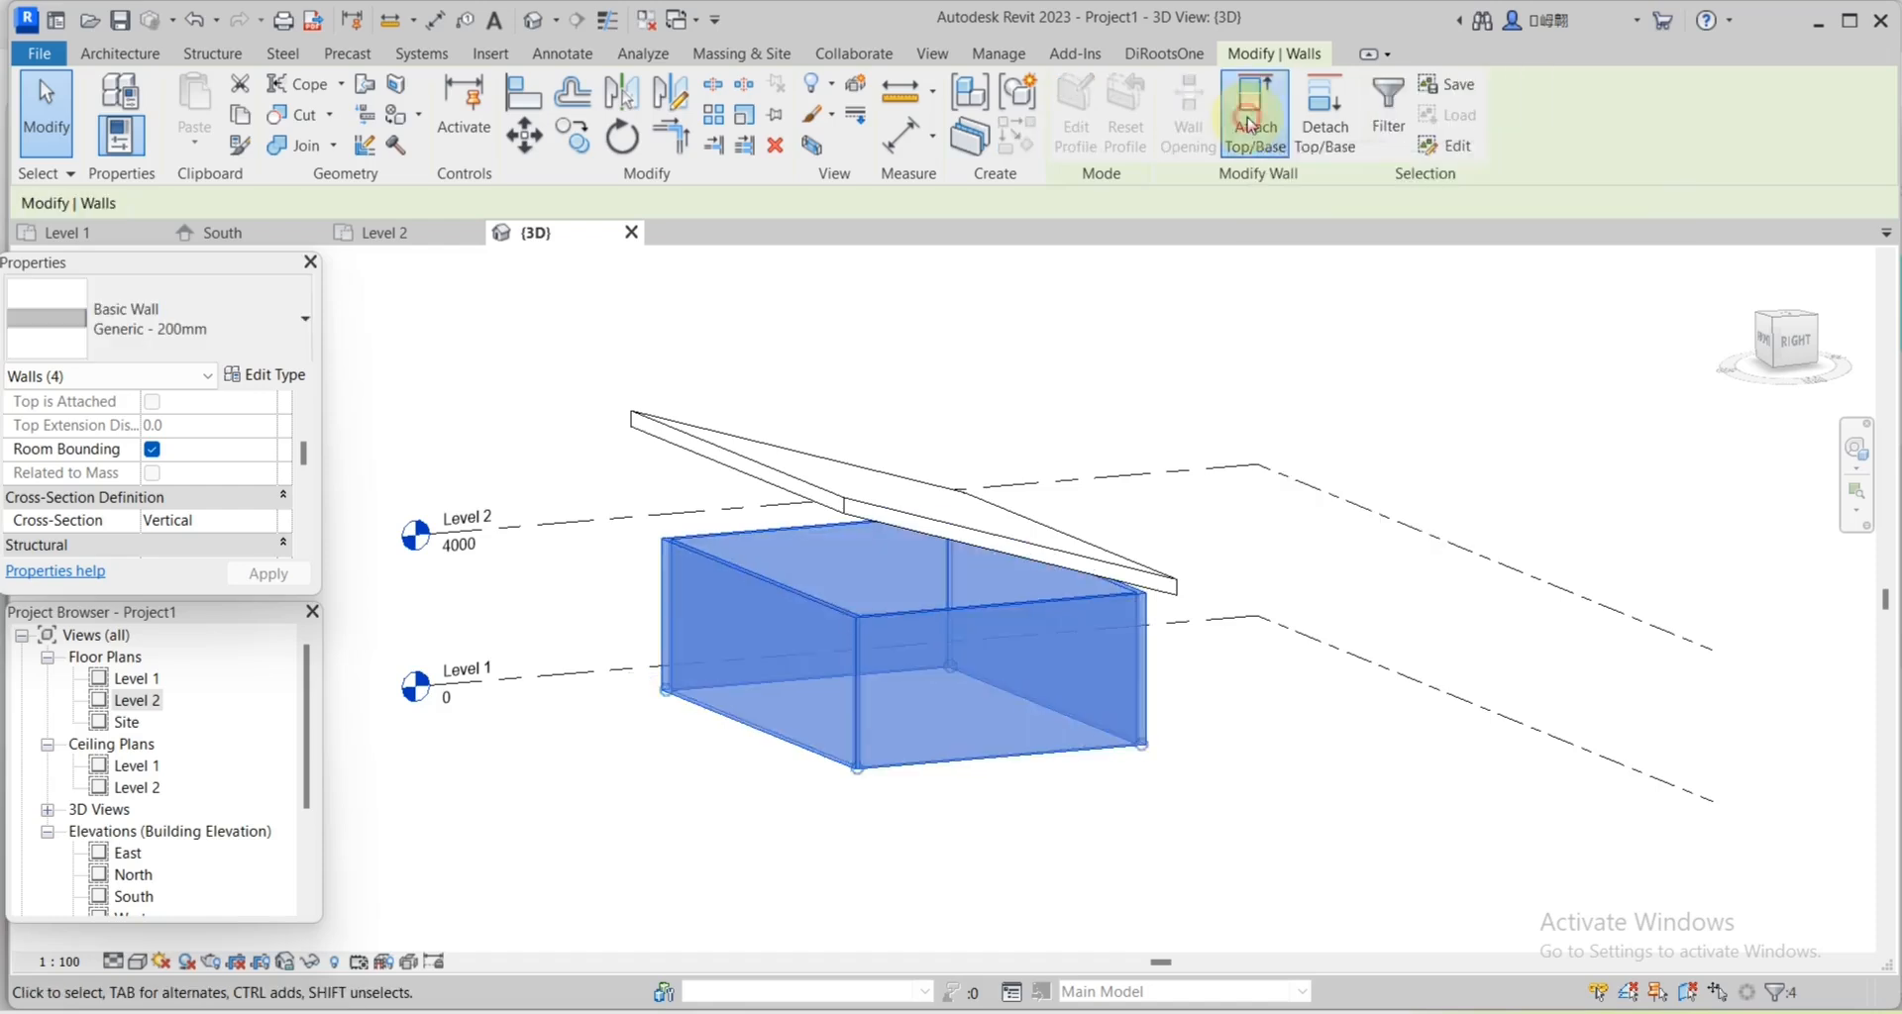
{"action": "left_click", "coordinate": [857, 516]}
{"action": "key", "text": "Escape"}
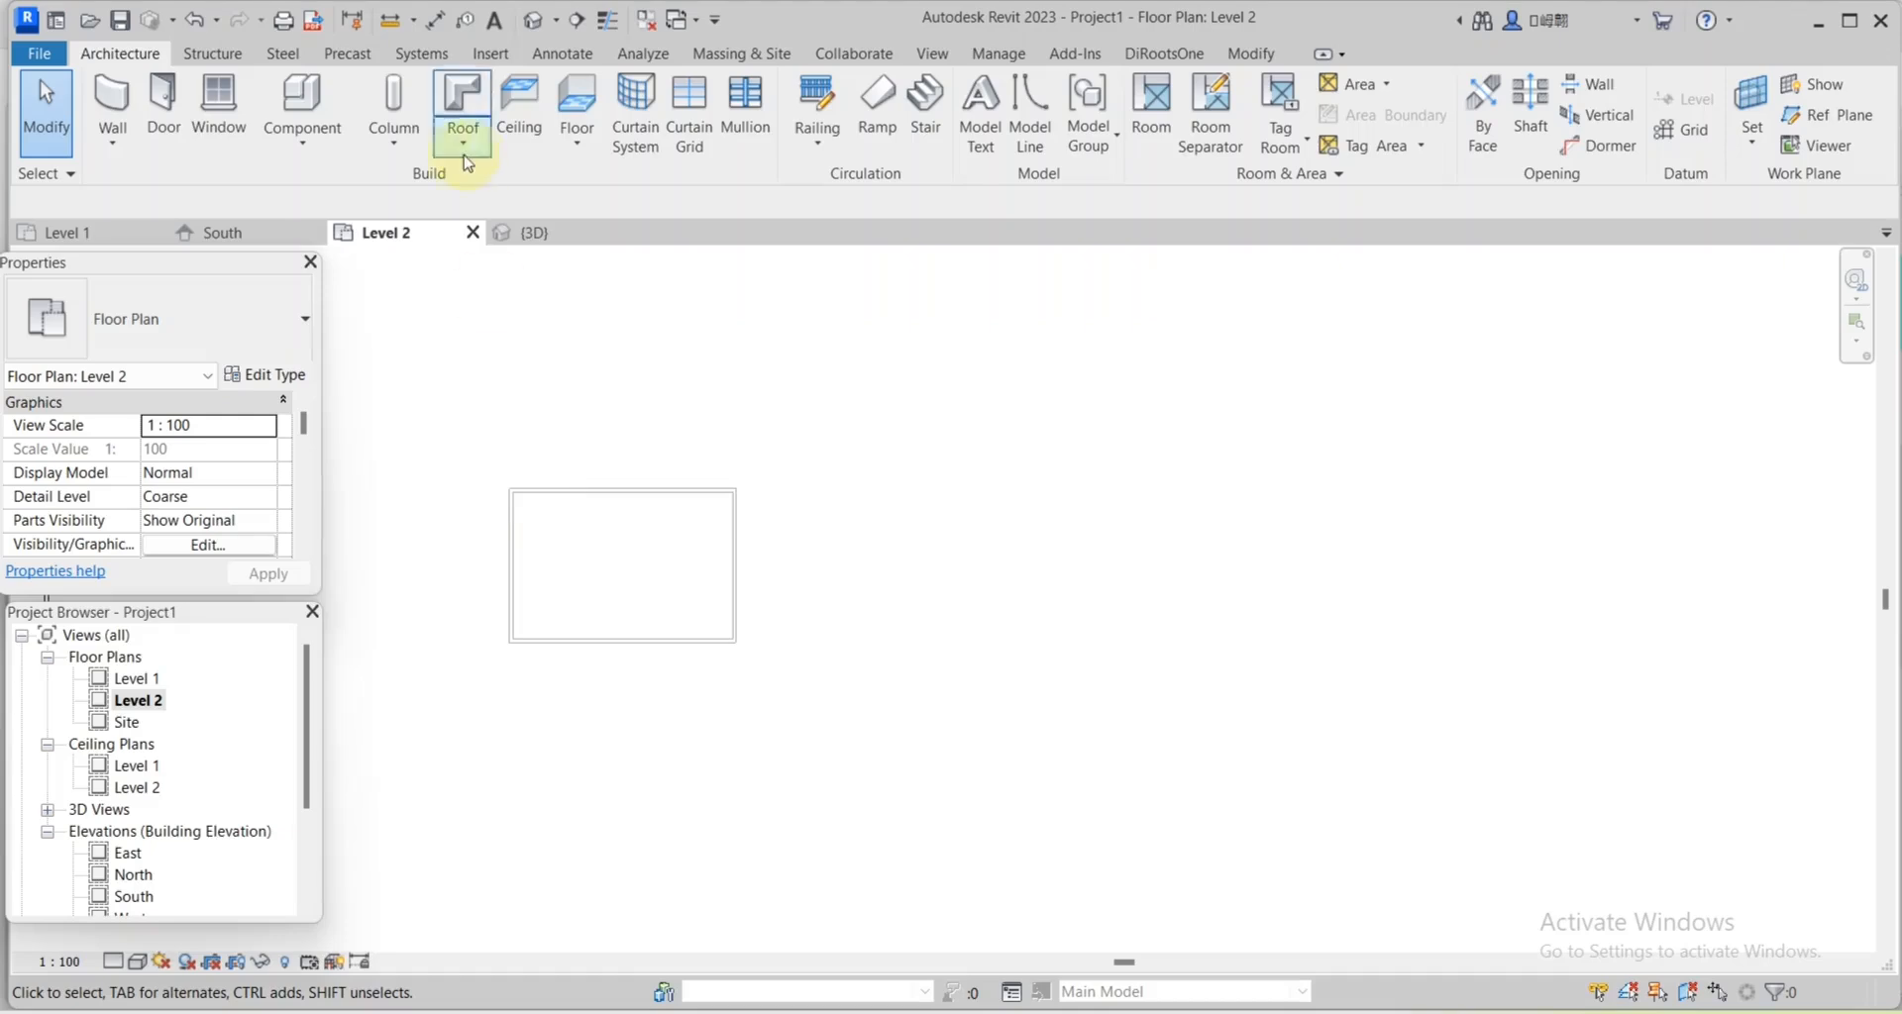
Start a new roof by footprint on Level 2, offsetting its boundary lines 600 mm outward from the four walls.
{"action": "left_click", "coordinate": [461, 91]}
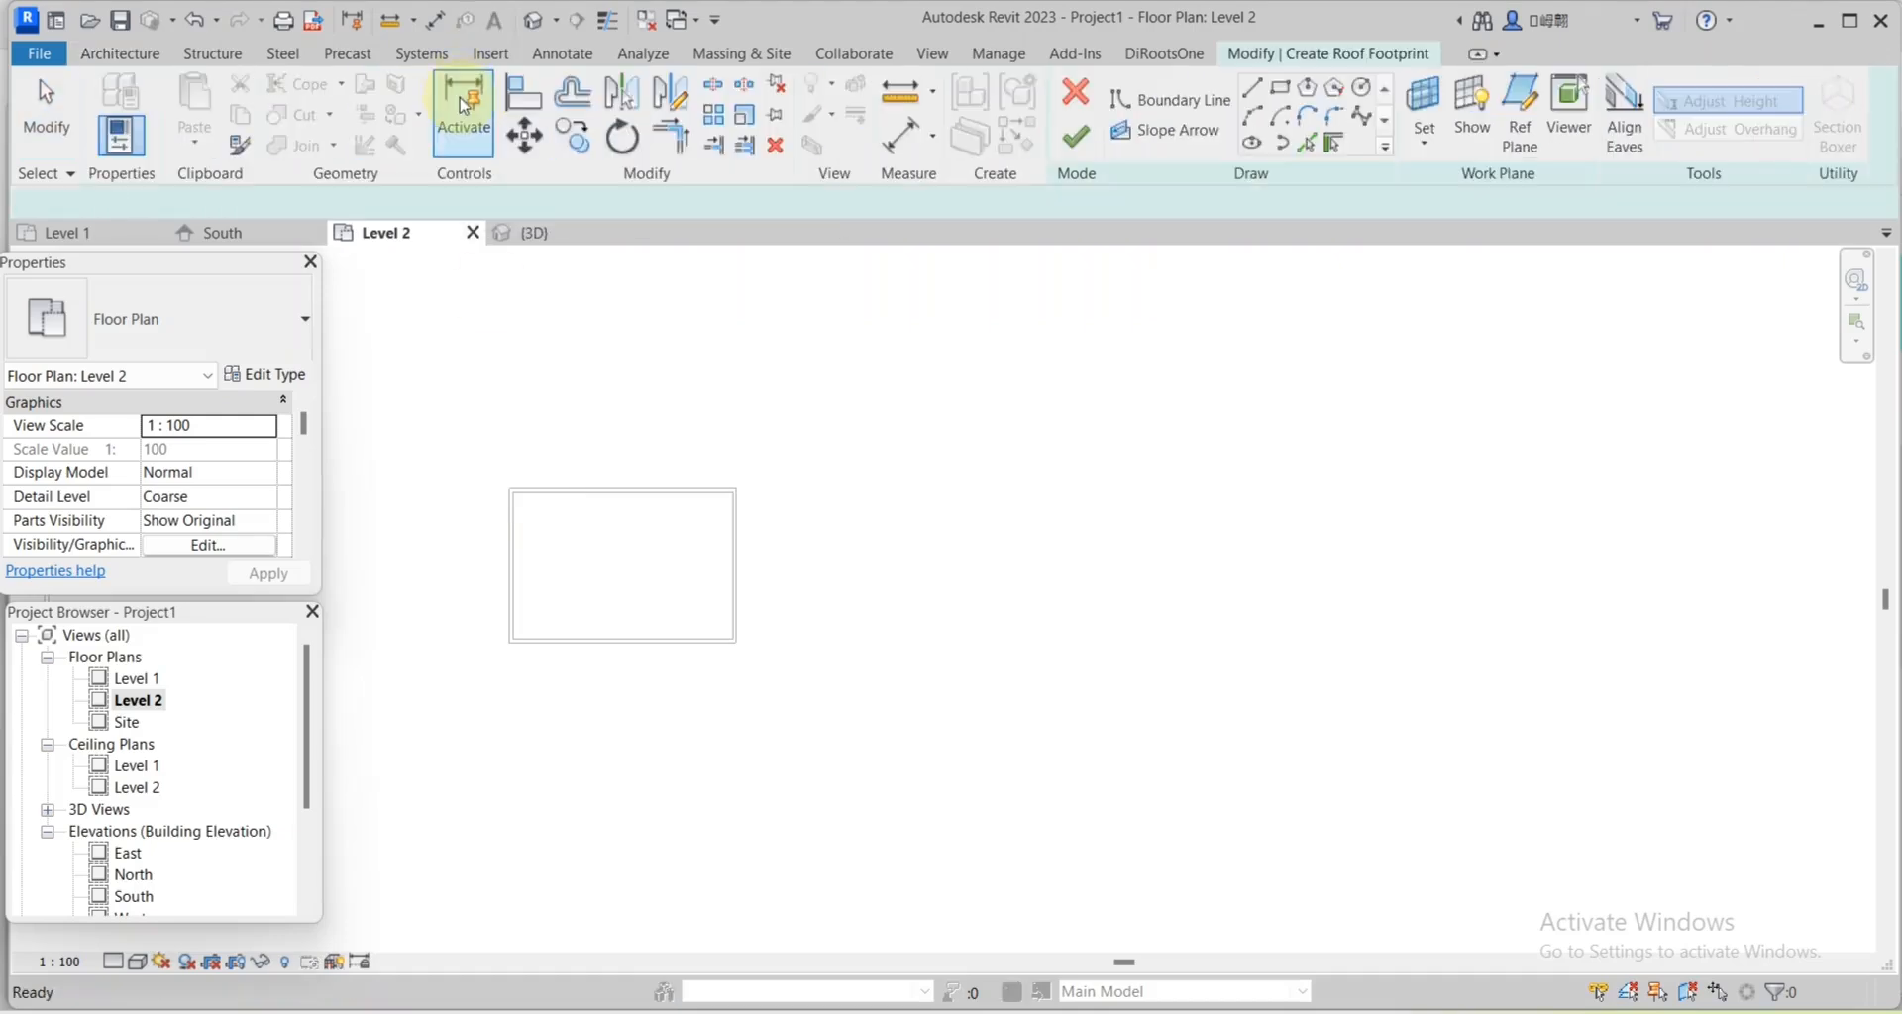
{"action": "scroll", "coordinate": [1092, 778], "scroll_direction": "down", "scroll_amount": 1}
{"action": "scroll", "coordinate": [1256, 745], "scroll_direction": "down", "scroll_amount": 1}
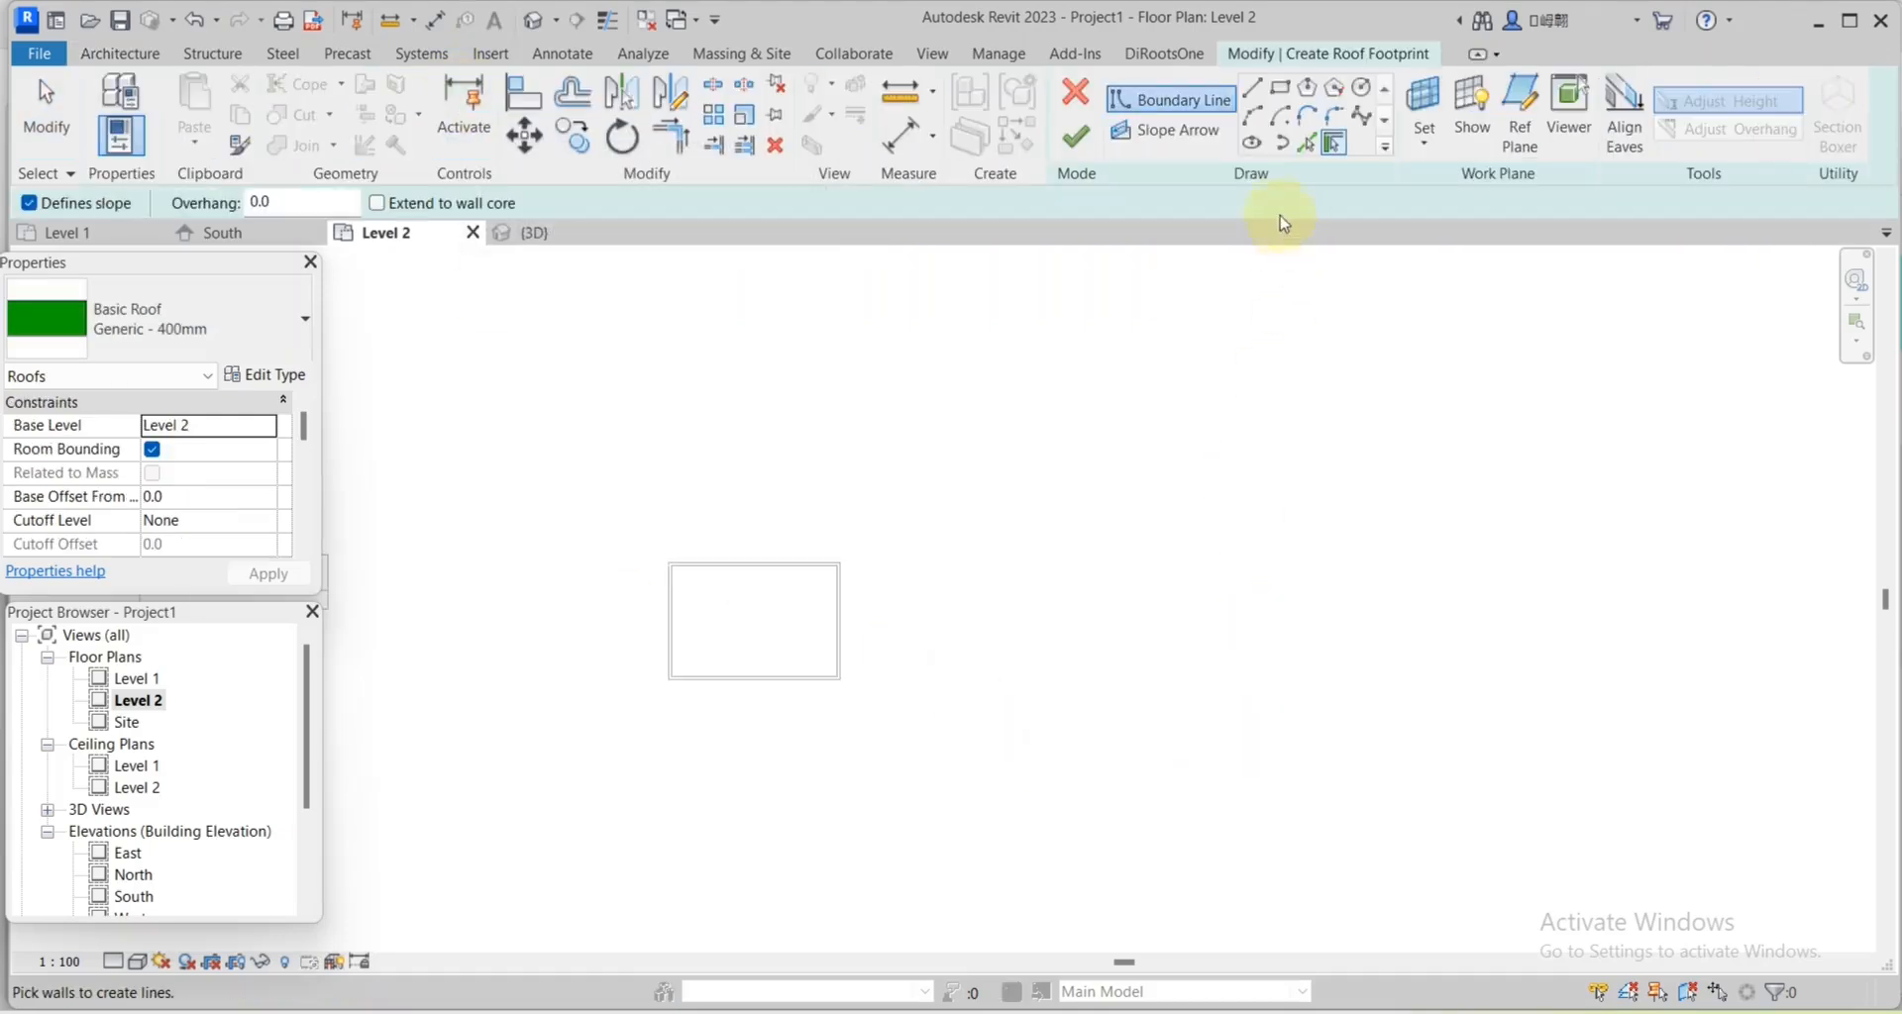
{"action": "left_click", "coordinate": [1309, 147]}
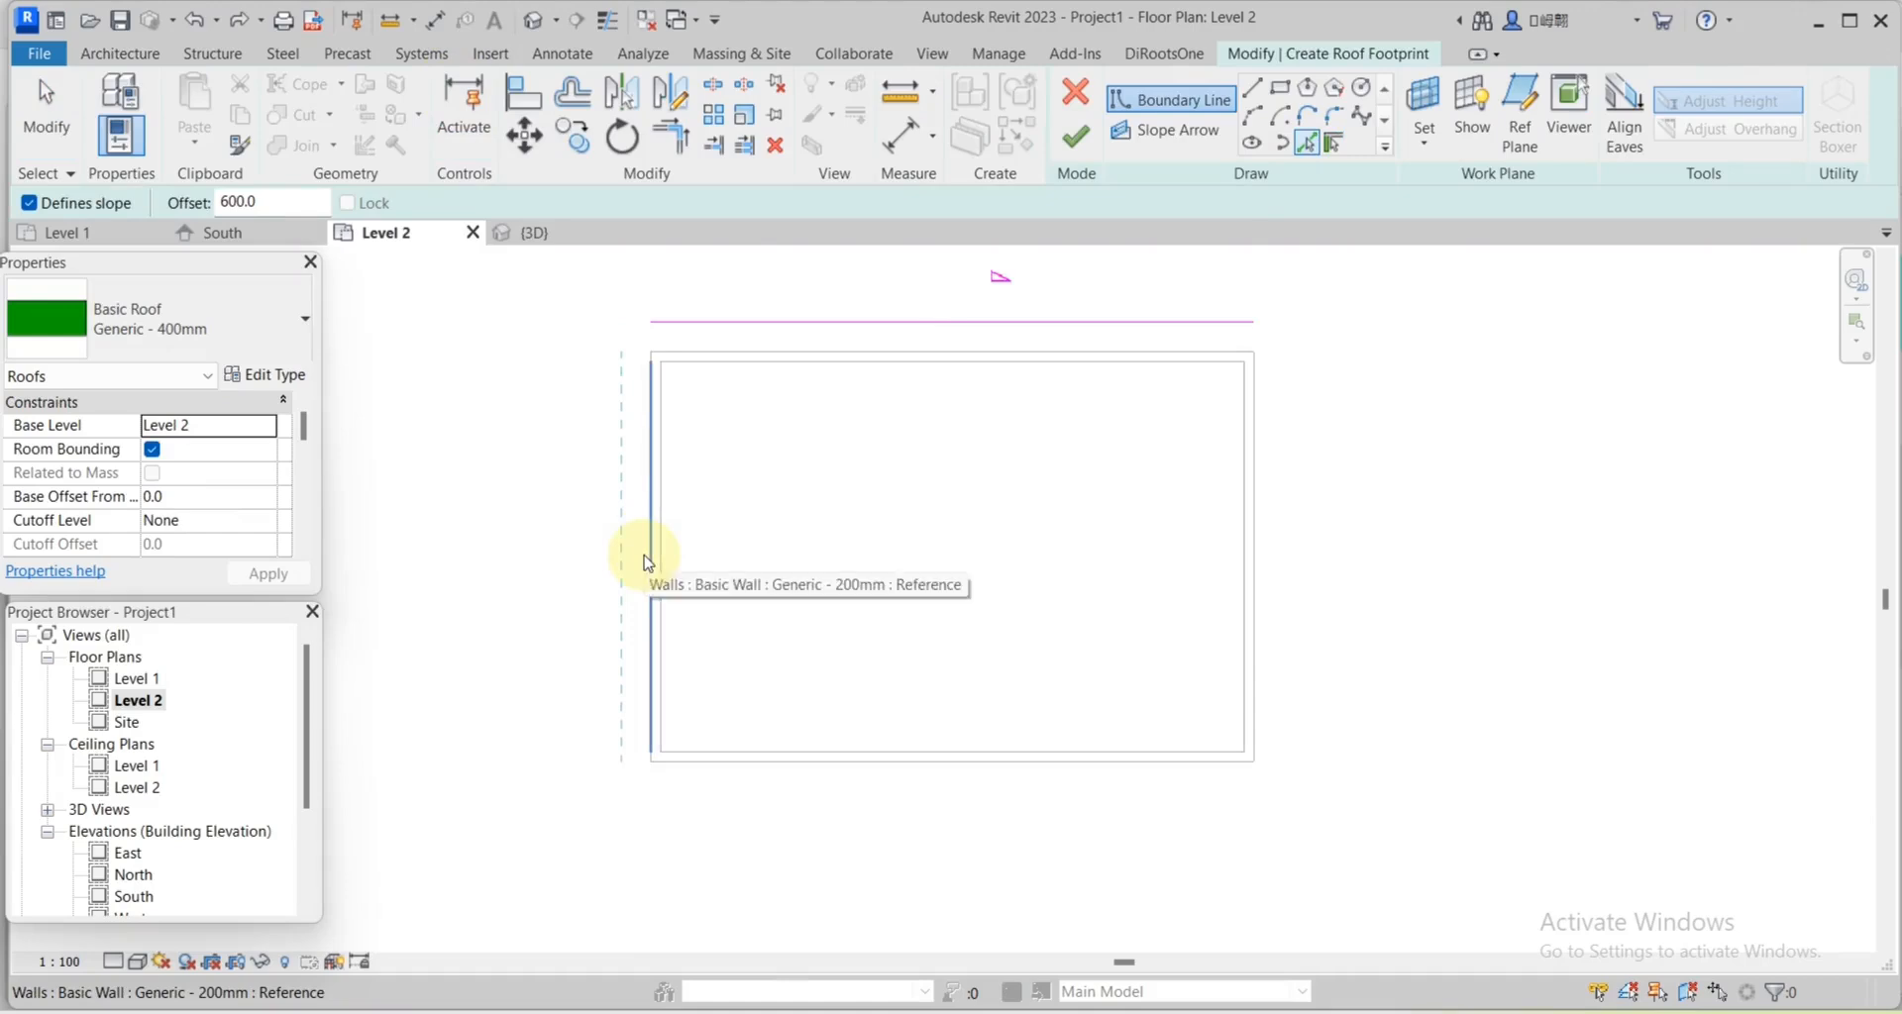
{"action": "left_click", "coordinate": [645, 556]}
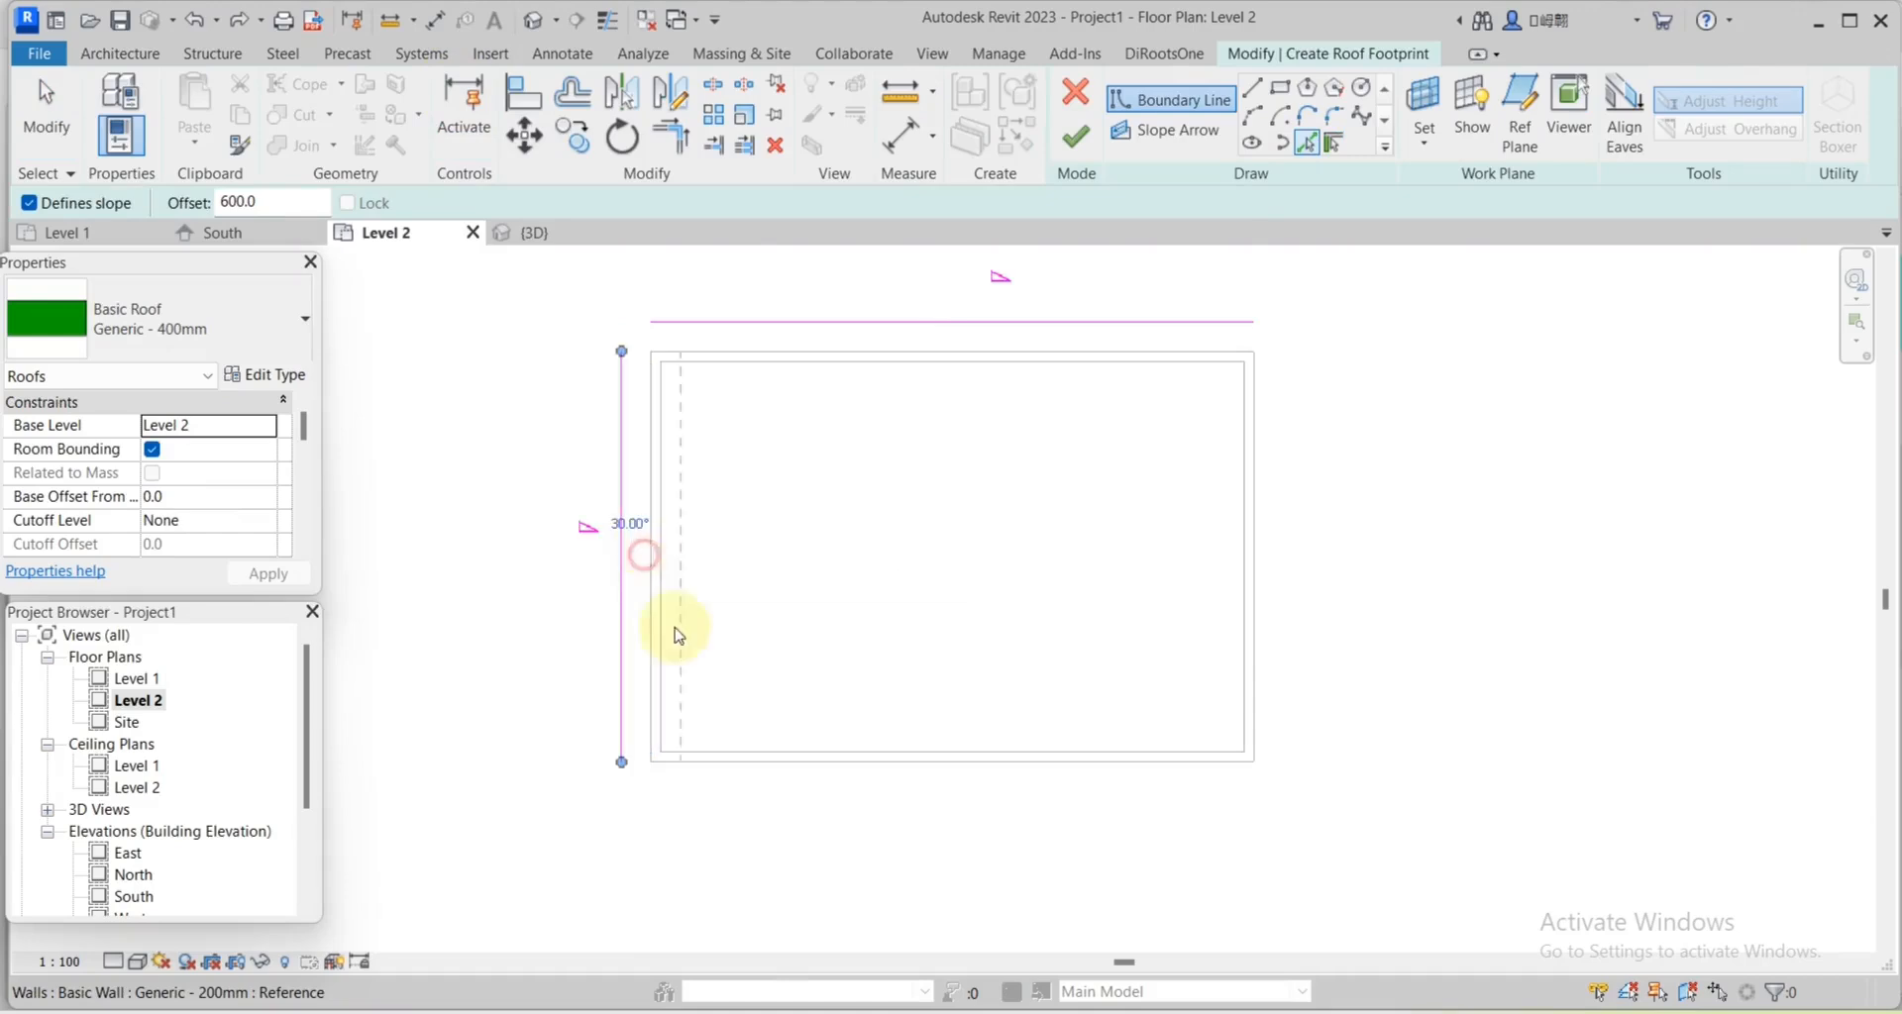
{"action": "left_click", "coordinate": [781, 769]}
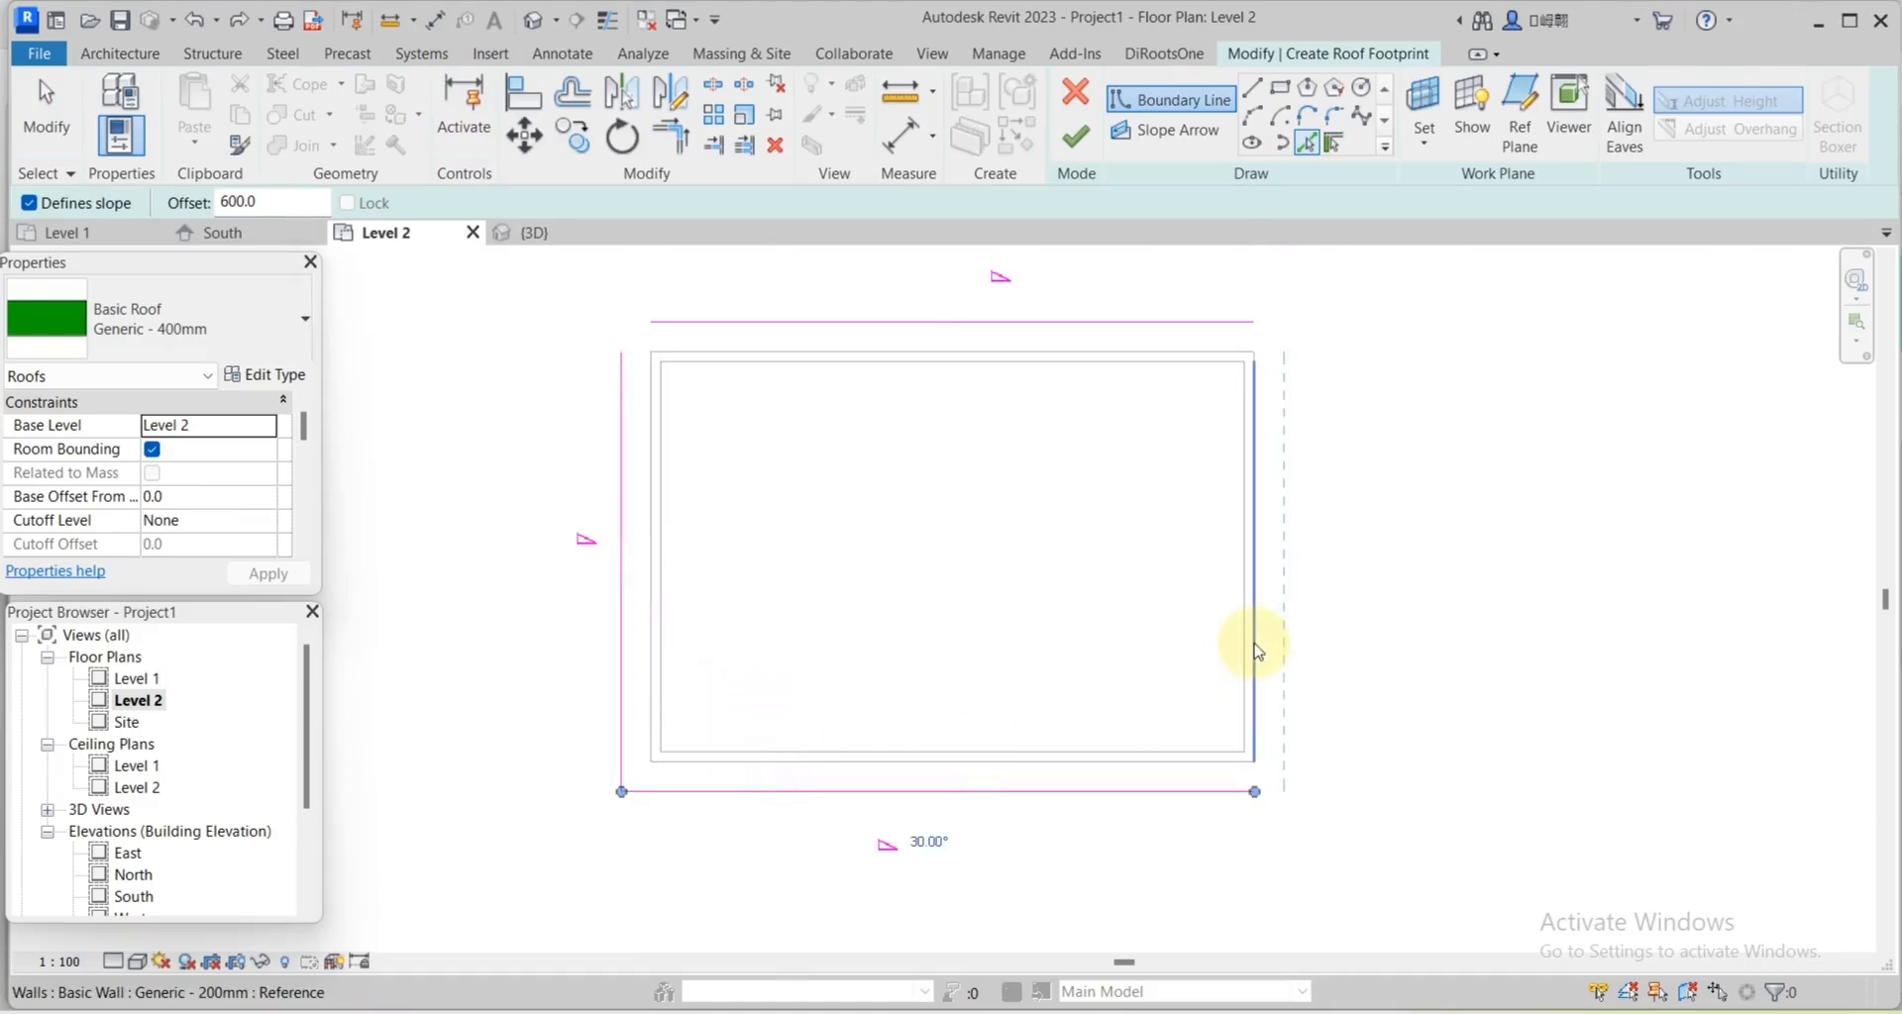
{"action": "left_click", "coordinate": [1256, 649]}
{"action": "scroll", "coordinate": [1238, 550], "scroll_direction": "down", "scroll_amount": 2}
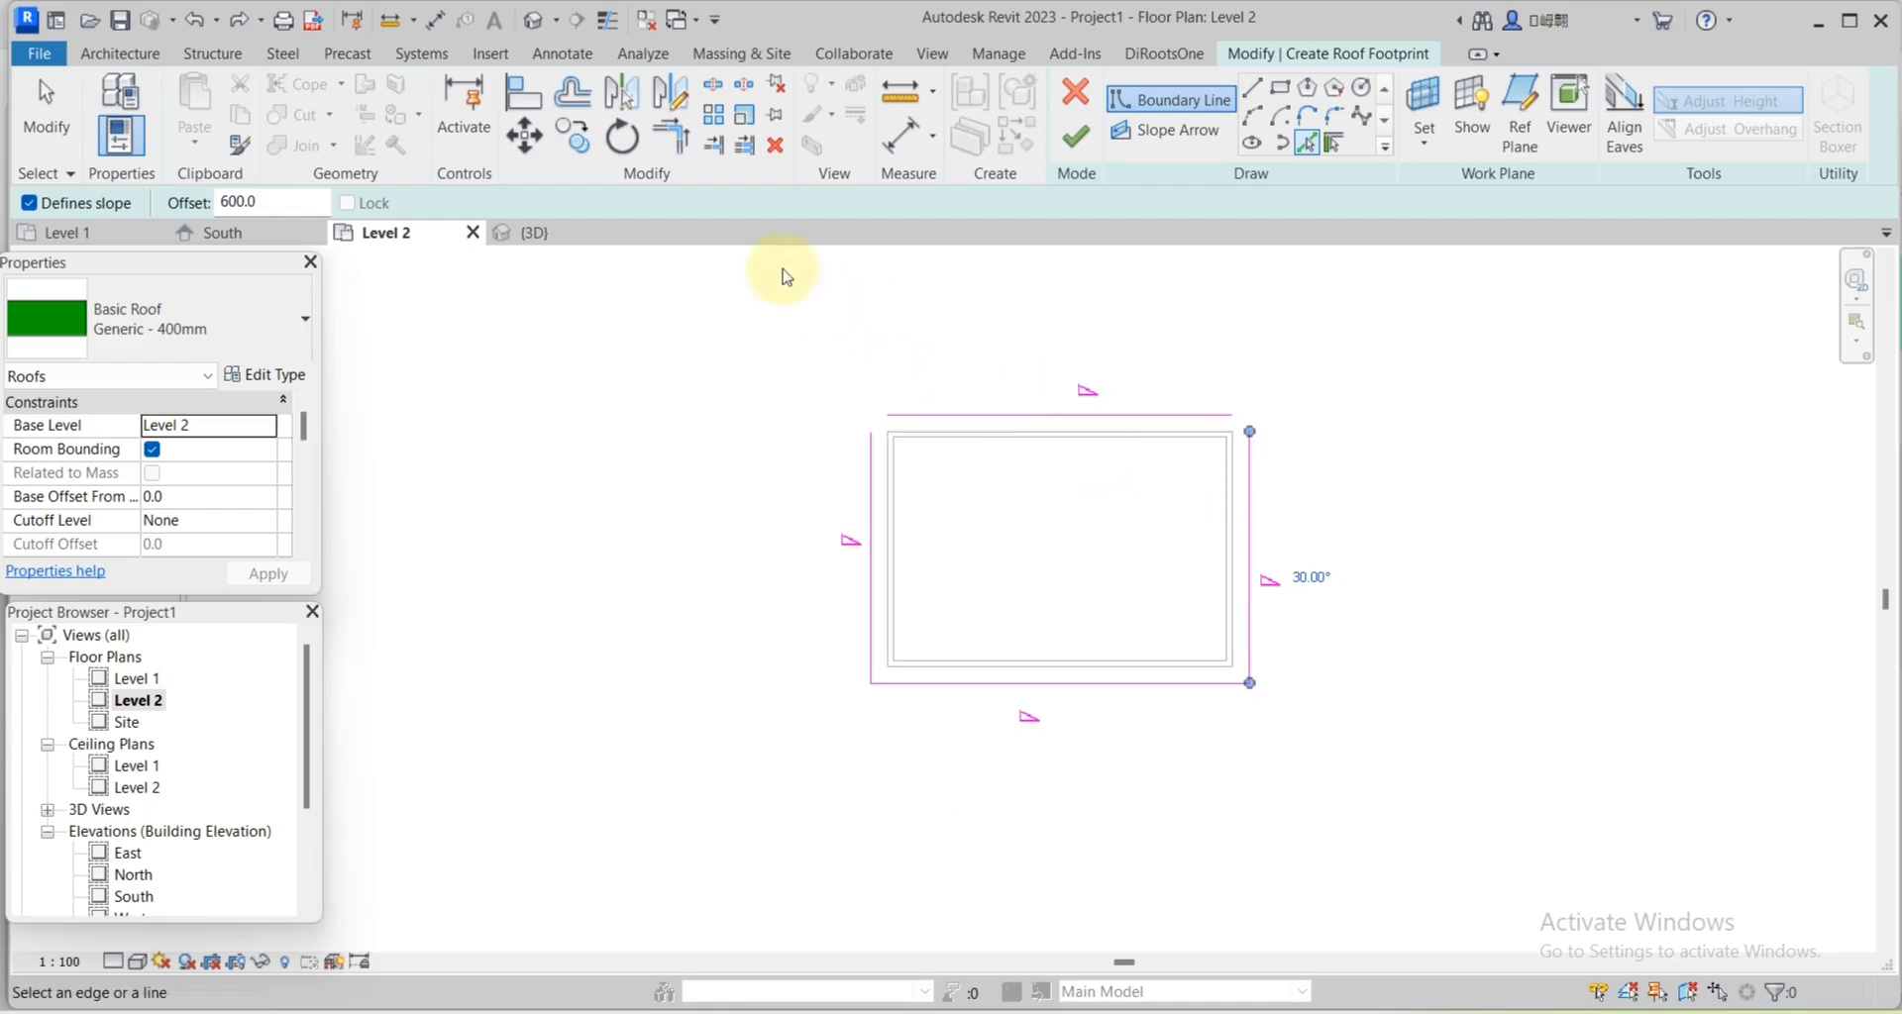
Trim the upper boundary line to corners with both side lines to close the roof footprint.
{"action": "left_click", "coordinate": [672, 137]}
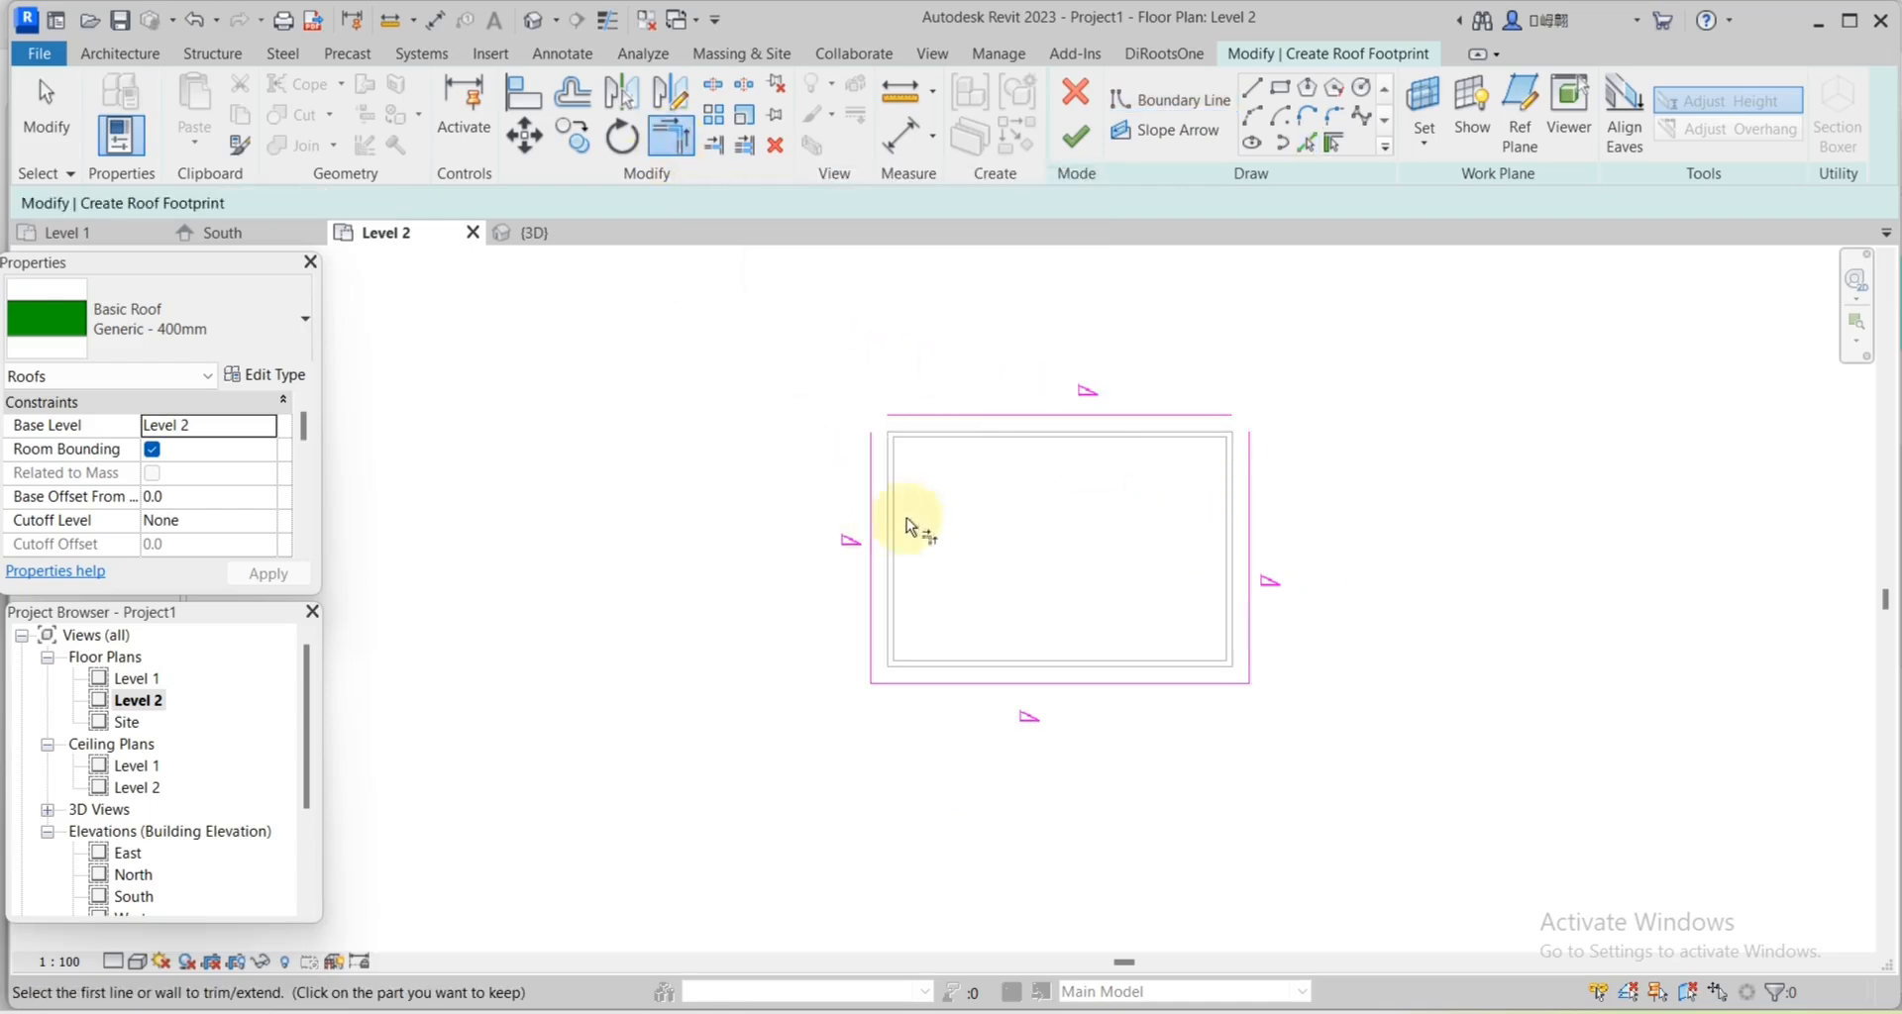
{"action": "left_click", "coordinate": [869, 509]}
{"action": "left_click", "coordinate": [955, 422]}
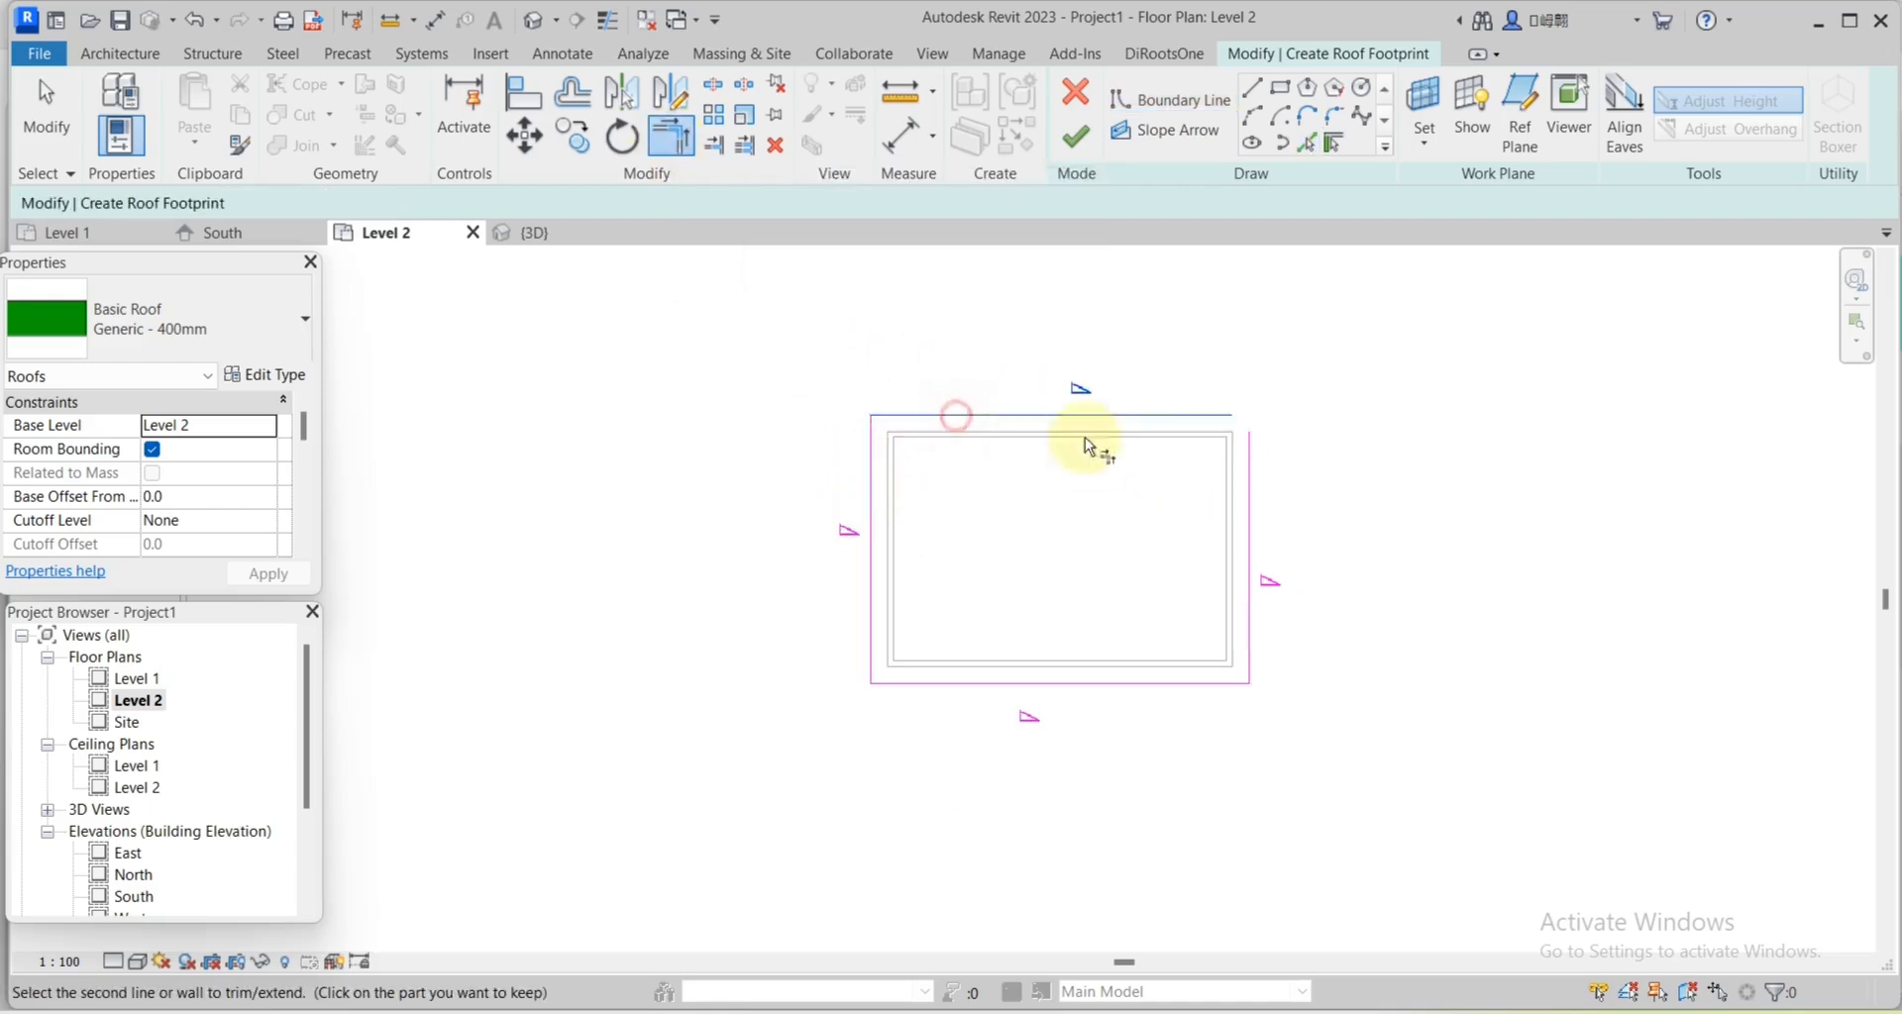
{"action": "key", "text": "Escape"}
Remove the slope definition from the left and right boundary lines and finish the gable roof.
{"action": "scroll", "coordinate": [1283, 510], "scroll_direction": "up", "scroll_amount": 1}
{"action": "mouse_move", "coordinate": [1321, 507]}
{"action": "left_mouse_down"}
{"action": "mouse_move", "coordinate": [650, 564]}
{"action": "mouse_move", "coordinate": [673, 565]}
{"action": "left_mouse_up"}
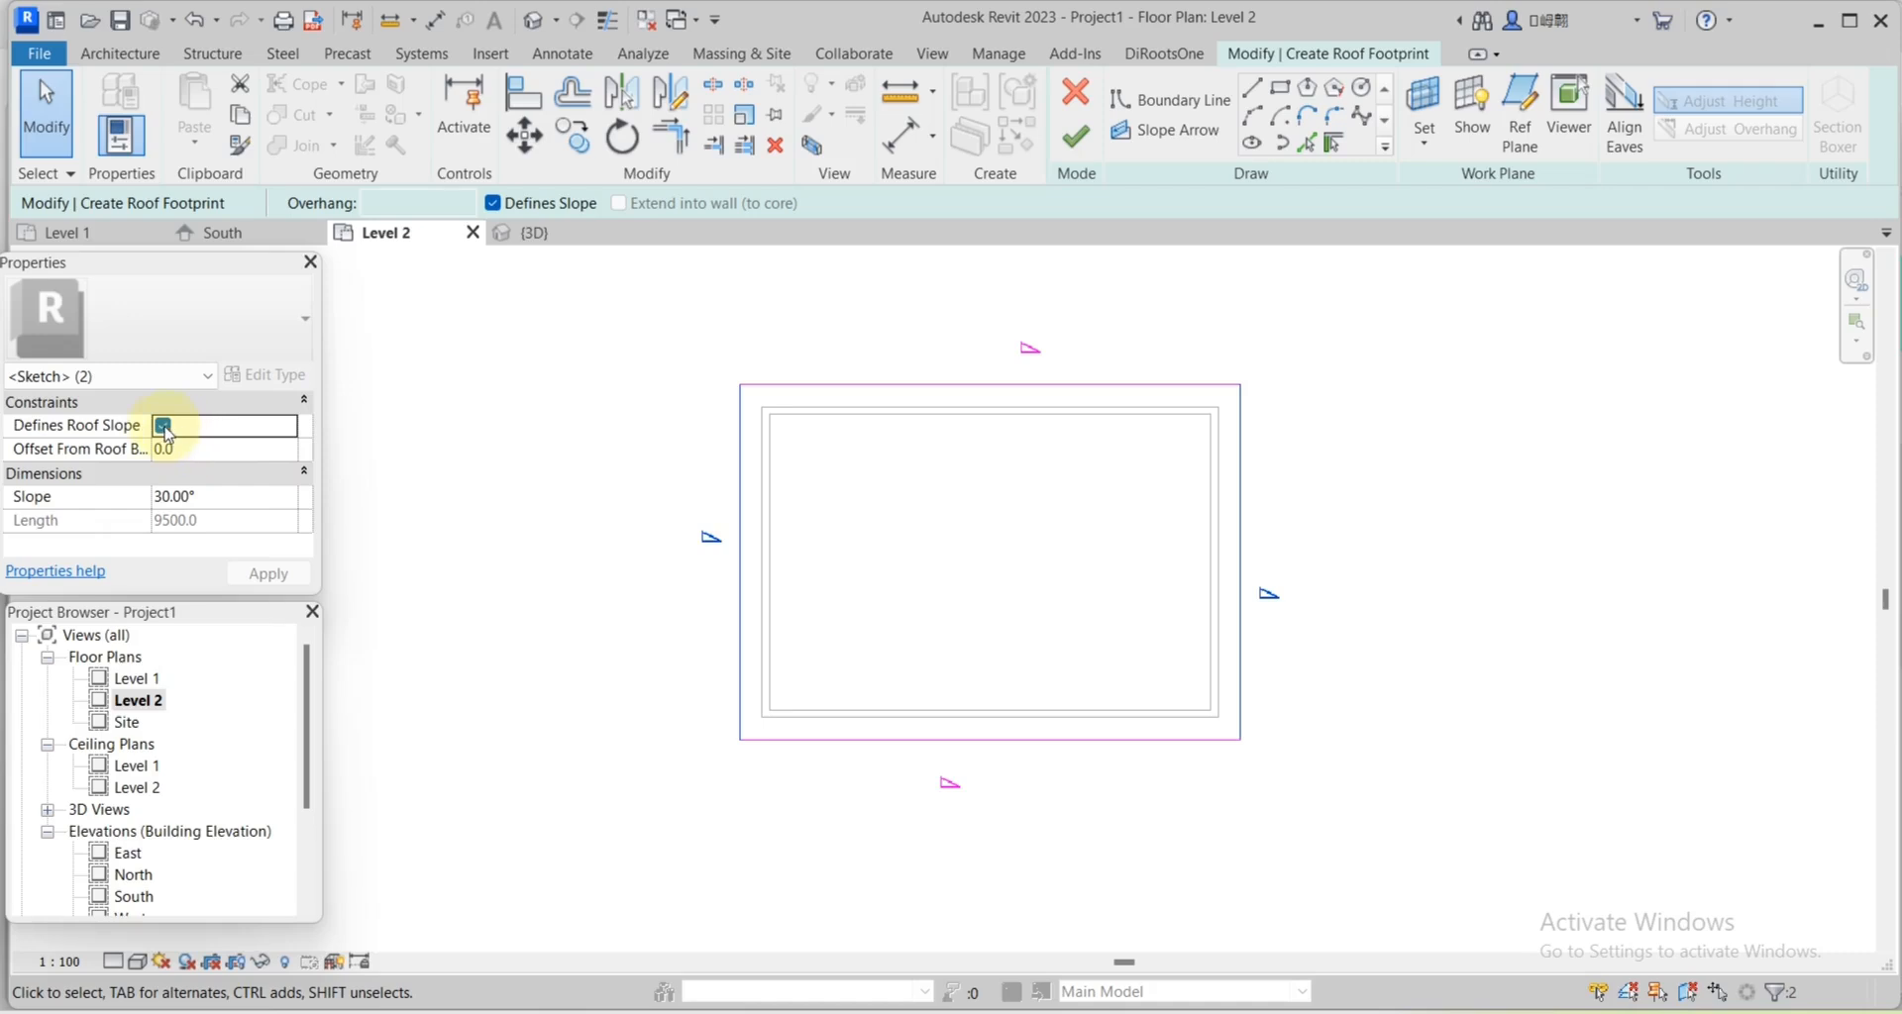
{"action": "left_click", "coordinate": [164, 428]}
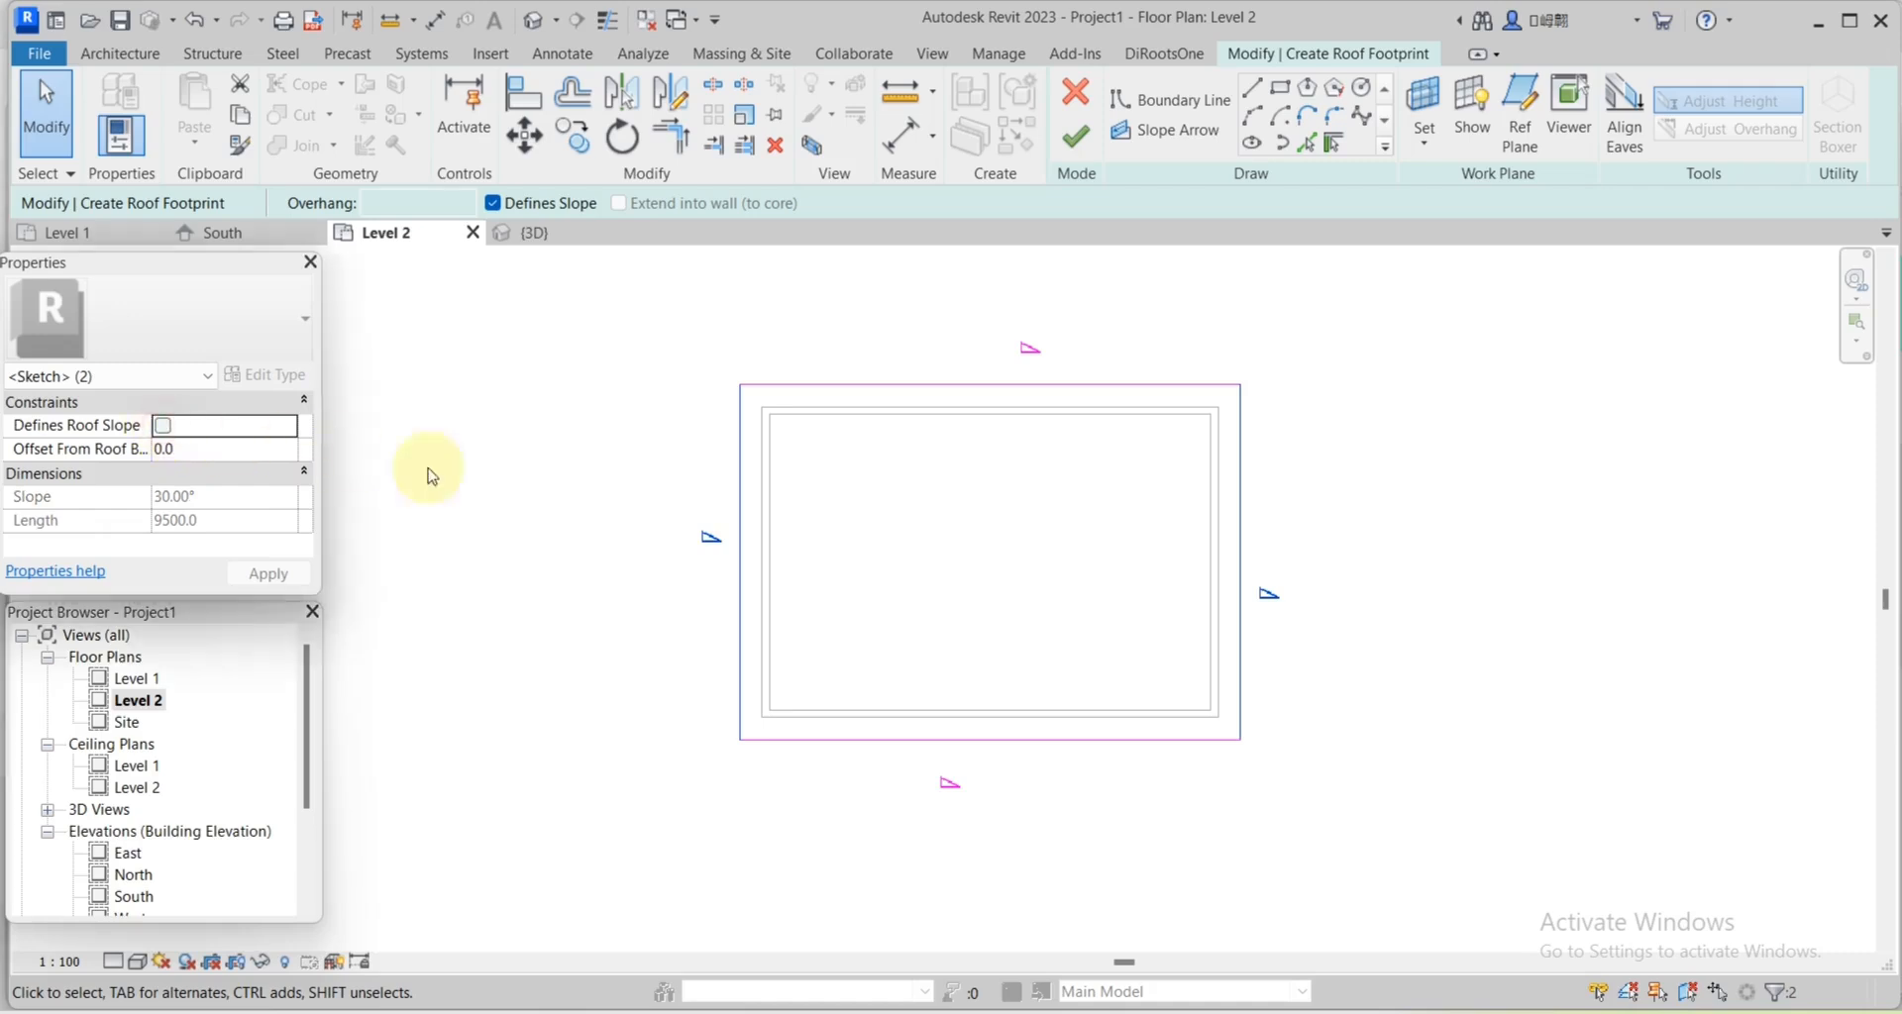
{"action": "scroll", "coordinate": [1007, 589], "scroll_direction": "down", "scroll_amount": 1}
{"action": "left_click", "coordinate": [1272, 592]}
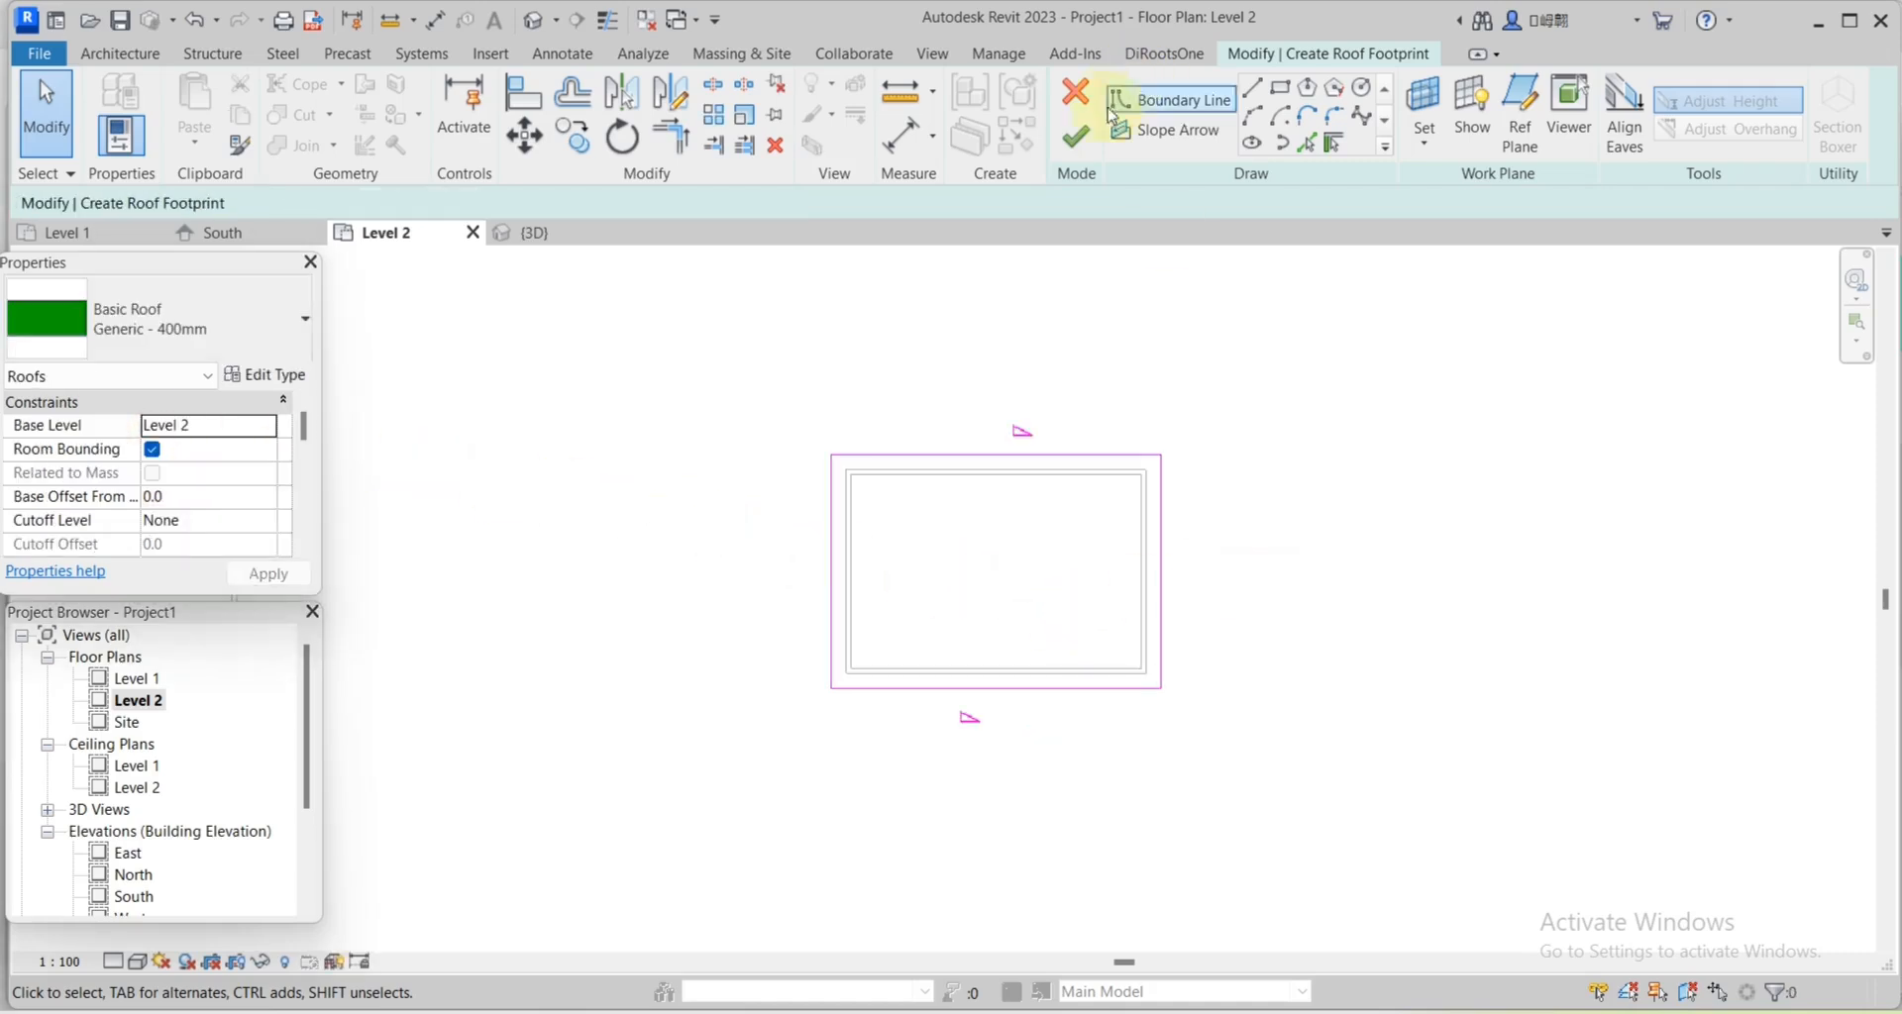
{"action": "left_click", "coordinate": [1075, 136]}
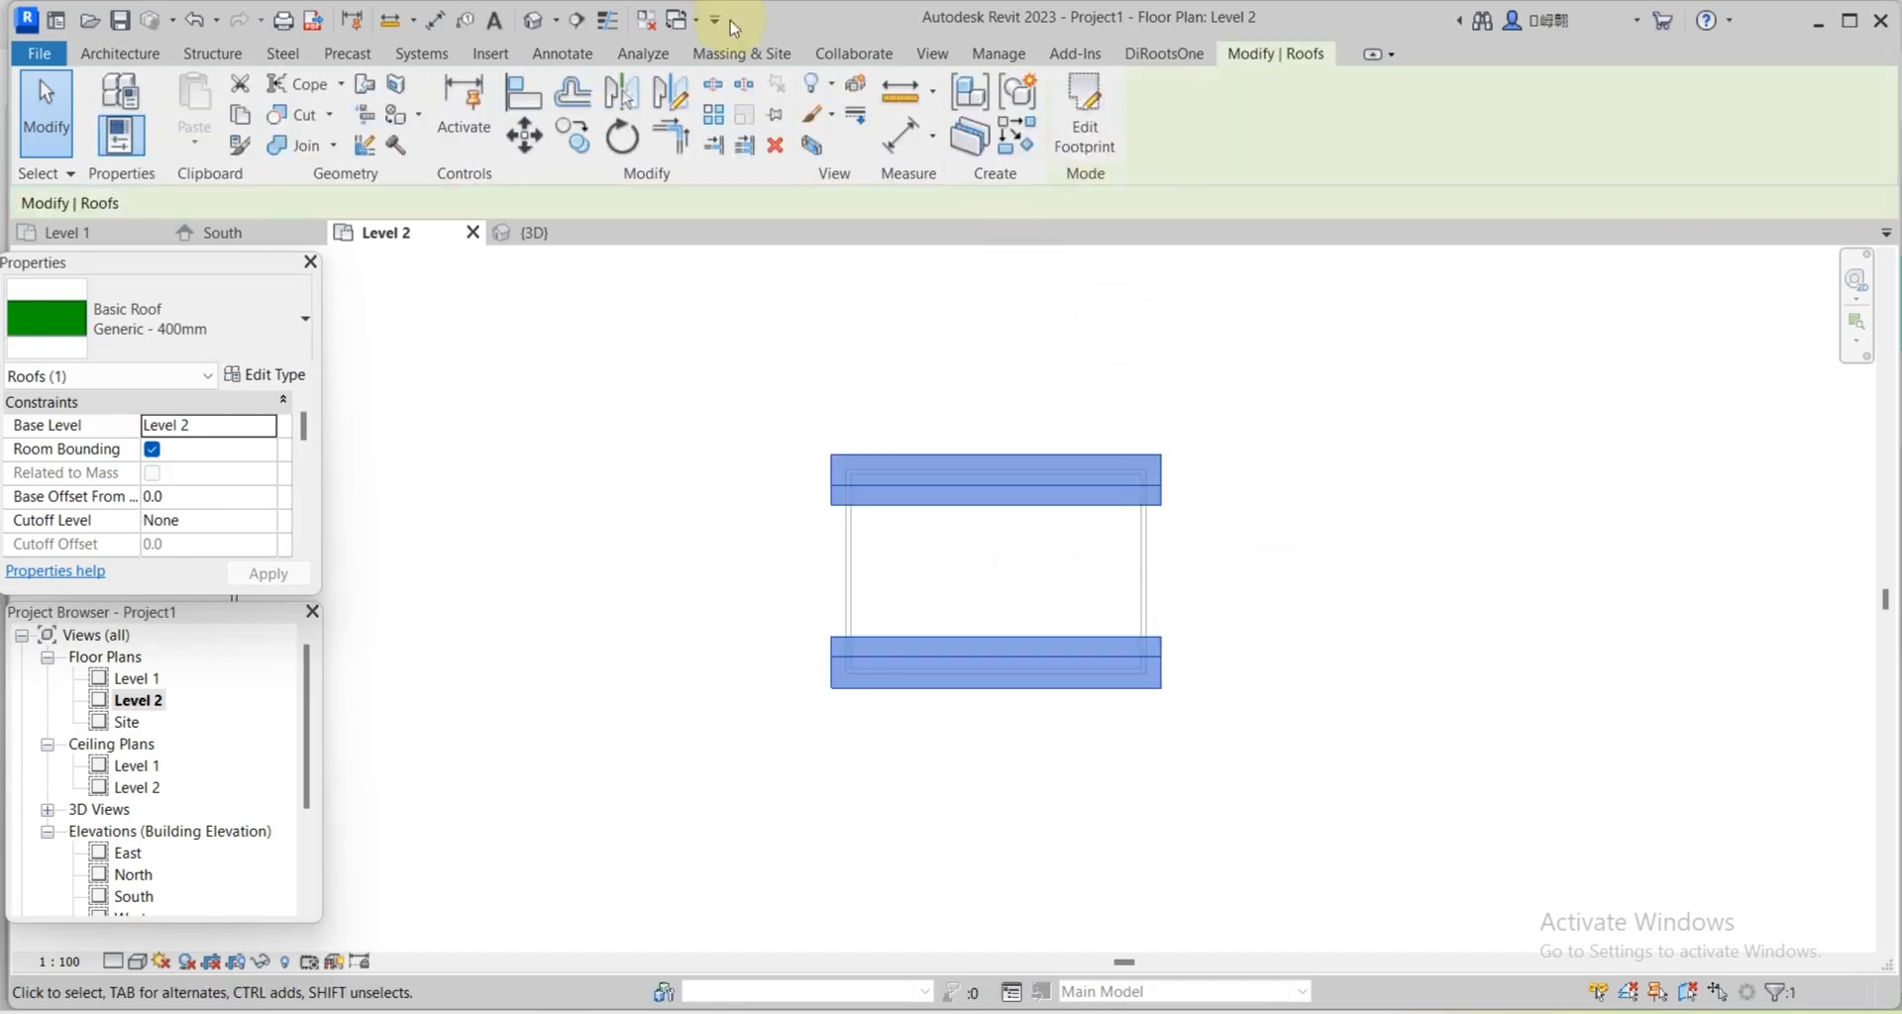
Open the 3D view and attach the tops of all four walls to the gable roof.
{"action": "left_click", "coordinate": [541, 20]}
{"action": "scroll", "coordinate": [1020, 574], "scroll_direction": "up", "scroll_amount": 2}
{"action": "left_click", "coordinate": [1099, 580]}
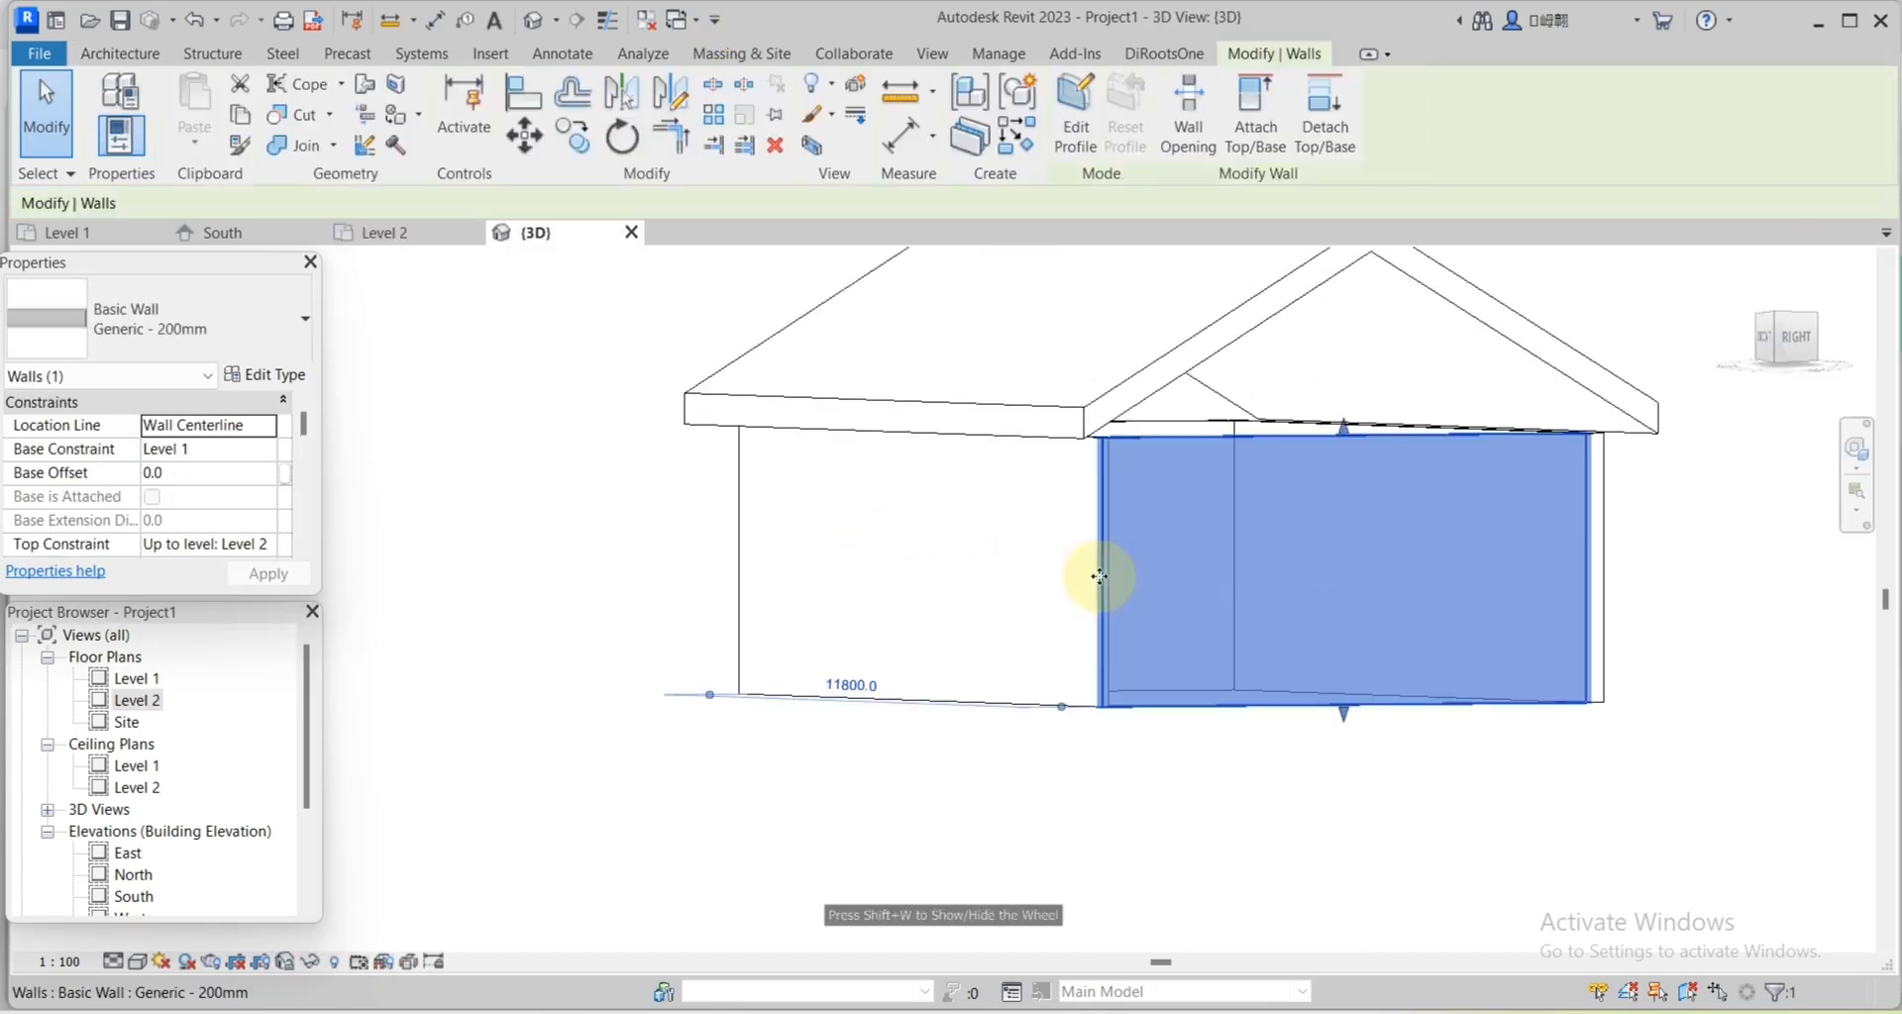
{"action": "key", "text": "Tab"}
{"action": "left_click", "coordinate": [1096, 567]}
{"action": "scroll", "coordinate": [1001, 684], "scroll_direction": "down", "scroll_amount": 4}
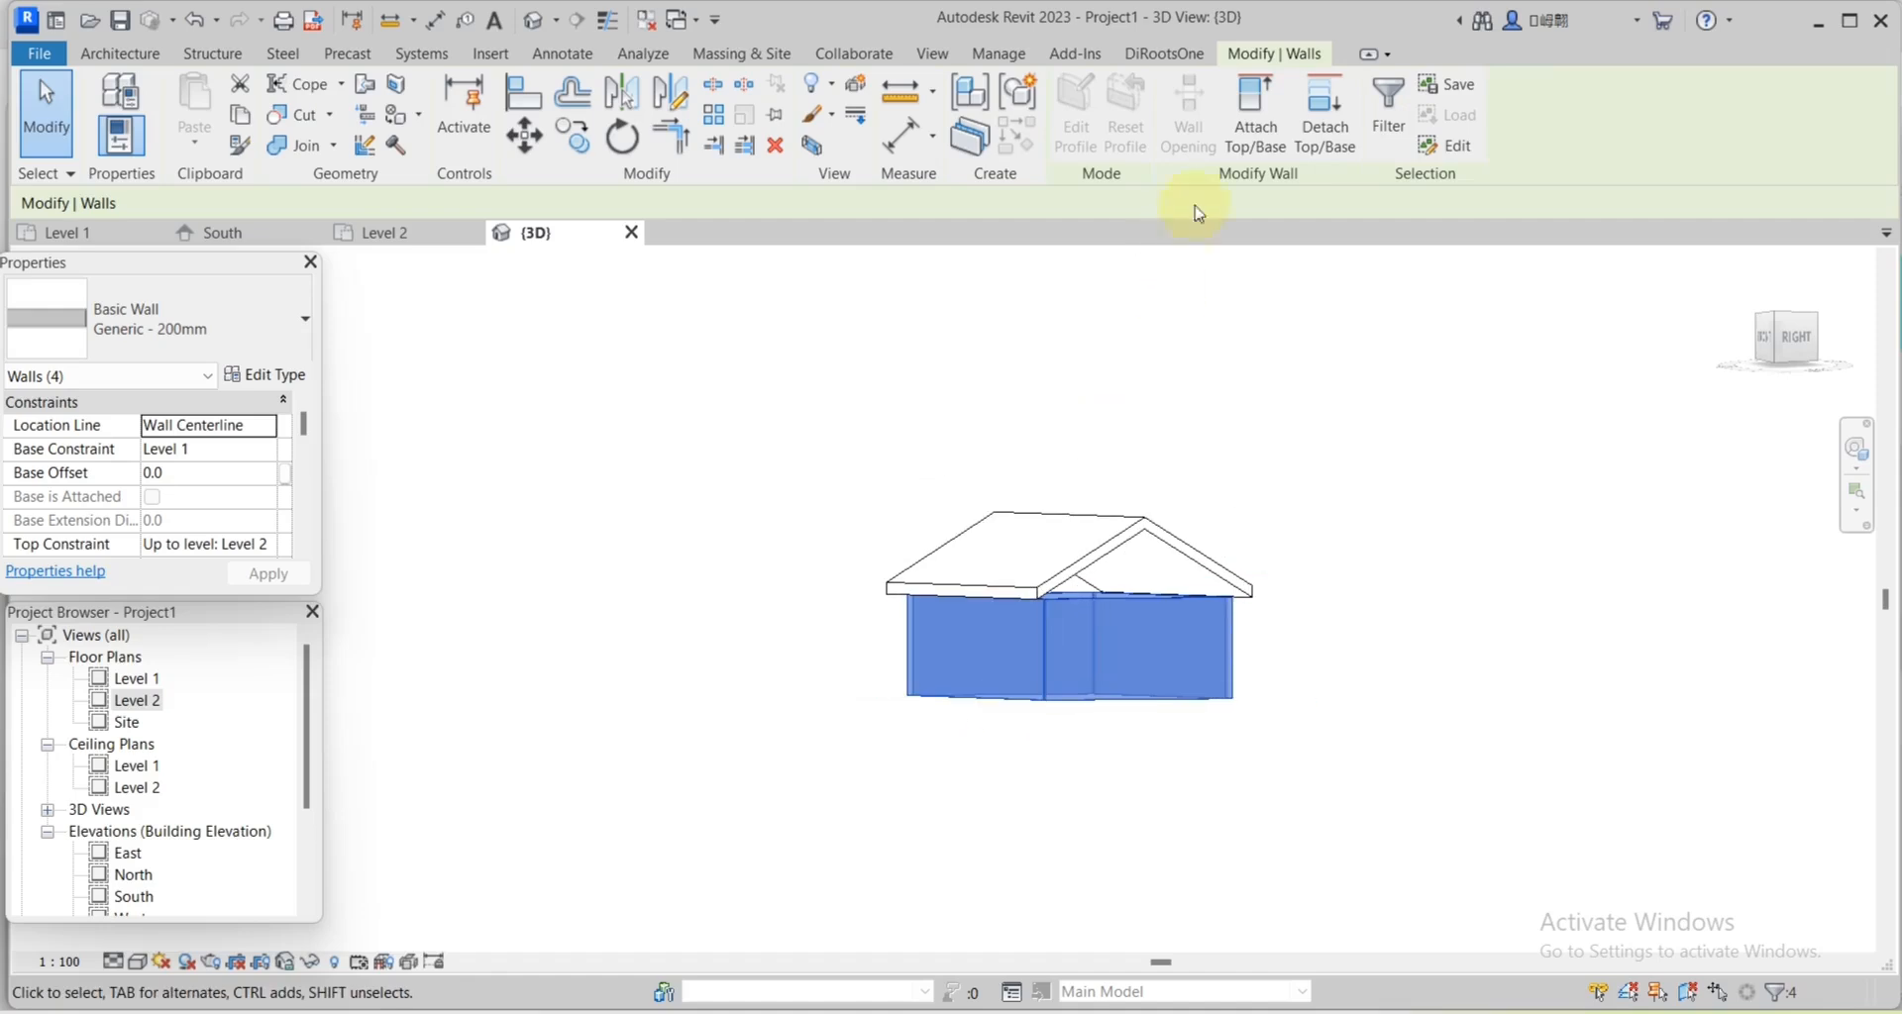
{"action": "left_click", "coordinate": [1254, 119]}
{"action": "scroll", "coordinate": [1113, 539], "scroll_direction": "up", "scroll_amount": 2}
{"action": "left_click", "coordinate": [1111, 553]}
{"action": "left_click", "coordinate": [1189, 630]}
{"action": "scroll", "coordinate": [1367, 501], "scroll_direction": "down", "scroll_amount": 1}
{"action": "left_click", "coordinate": [1369, 500]}
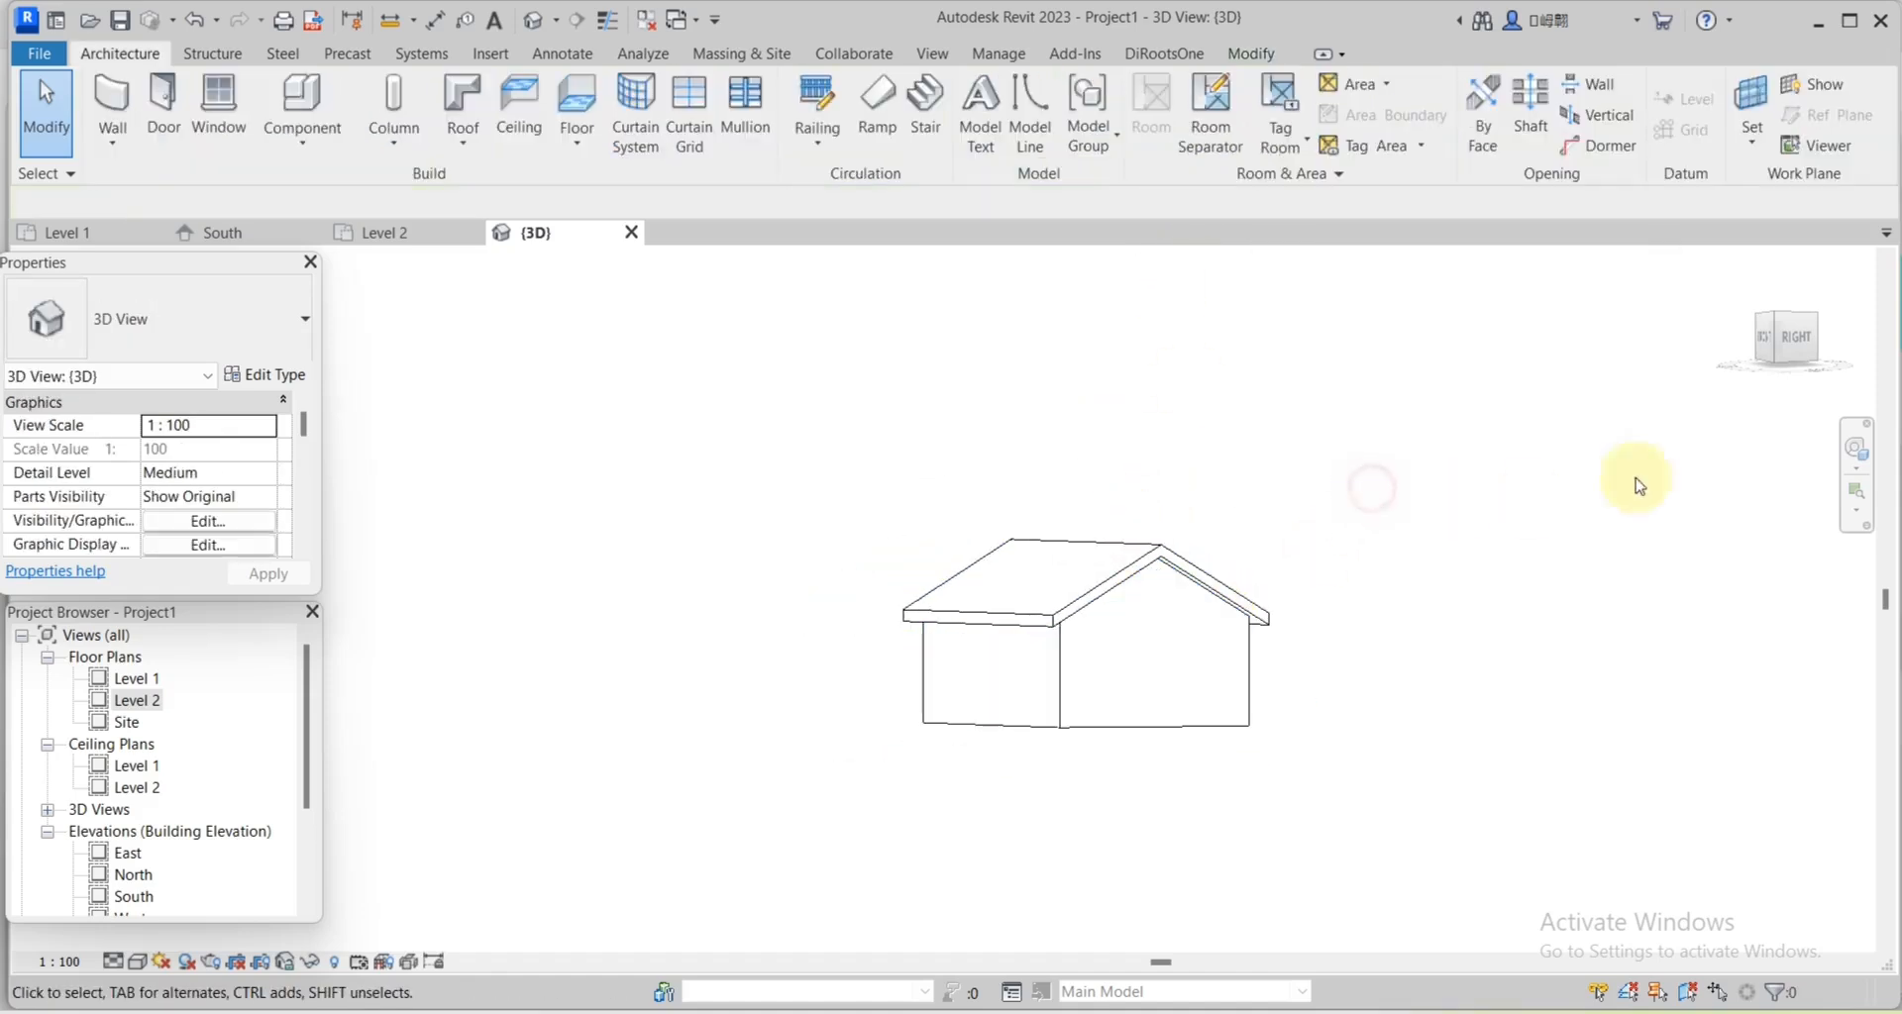
{"action": "left_click", "coordinate": [1843, 454]}
{"action": "left_click_drag", "start_coordinate": [1290, 743], "coordinate": [1108, 793]}
{"action": "scroll", "coordinate": [999, 792], "scroll_direction": "down", "scroll_amount": 2}
{"action": "left_click_drag", "start_coordinate": [992, 798], "coordinate": [1417, 789]}
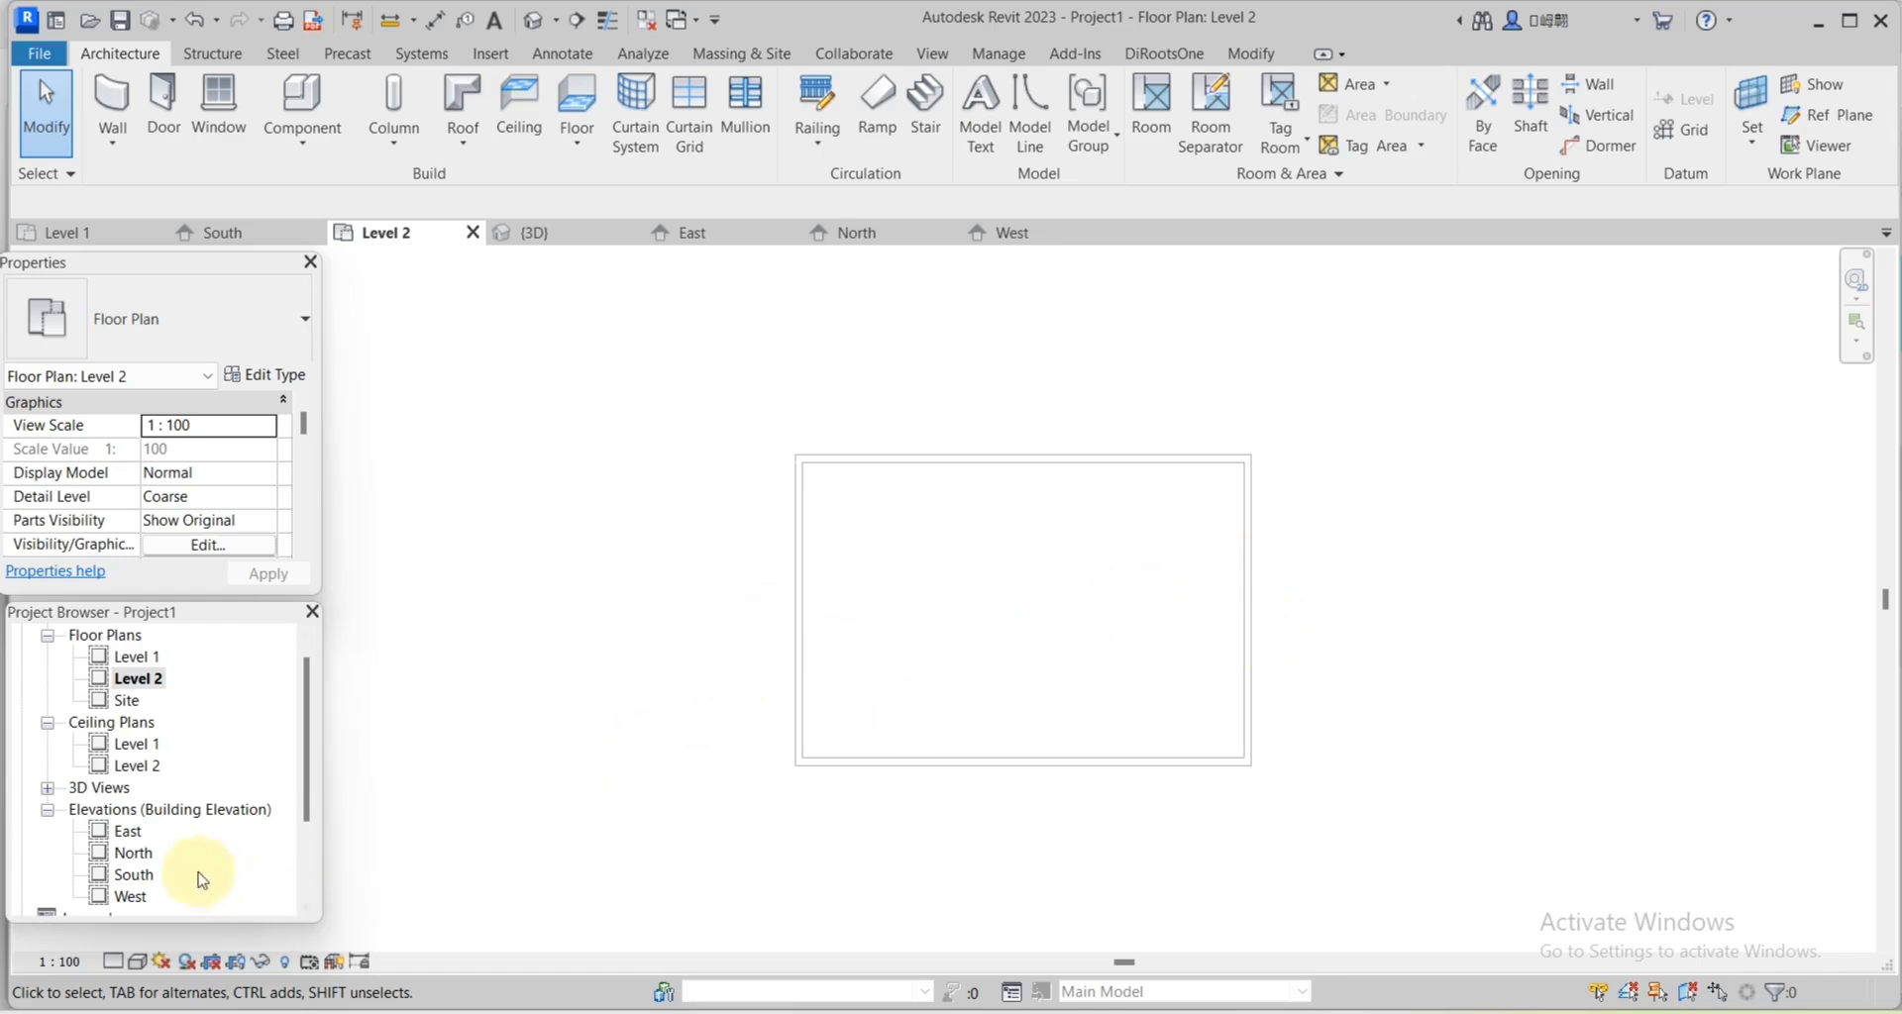
In the East elevation, start a roof by extrusion with the wall face as work plane, Level 2 as reference level and 0.0 offset.
{"action": "left_click", "coordinate": [126, 832]}
{"action": "left_click", "coordinate": [127, 832]}
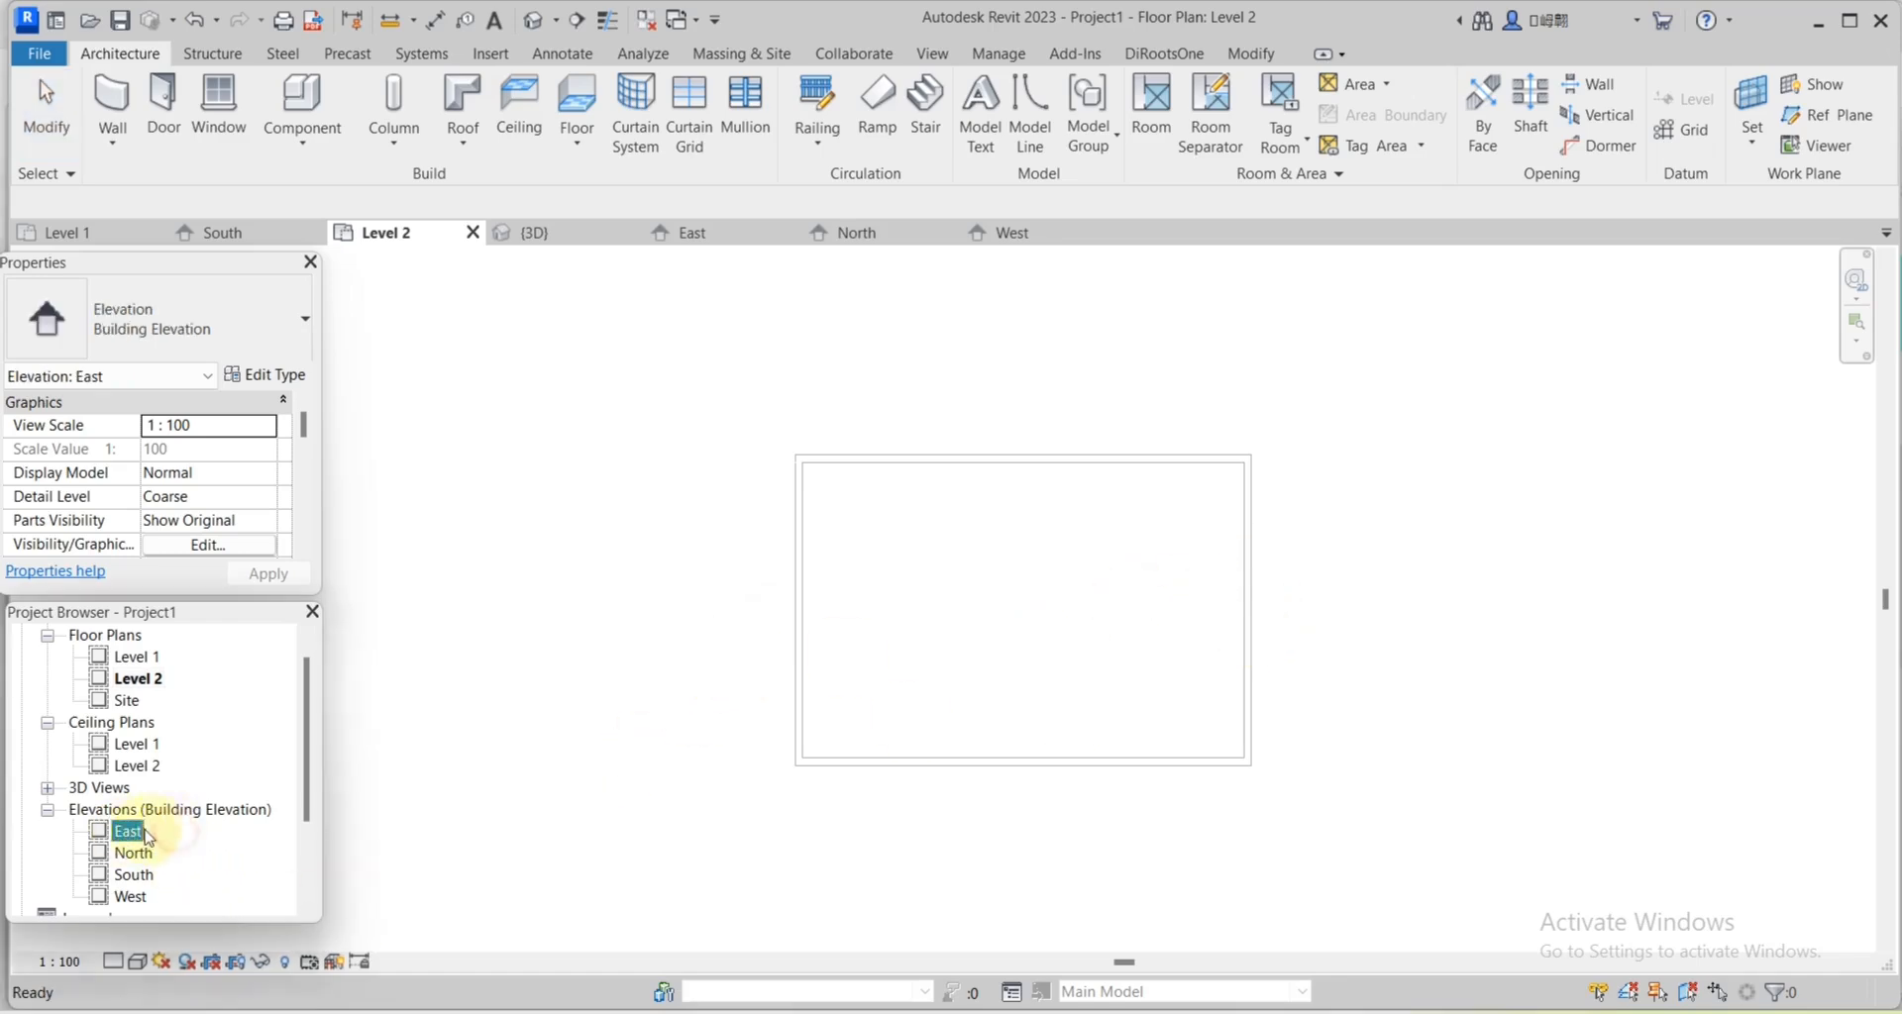
{"action": "left_click", "coordinate": [471, 154]}
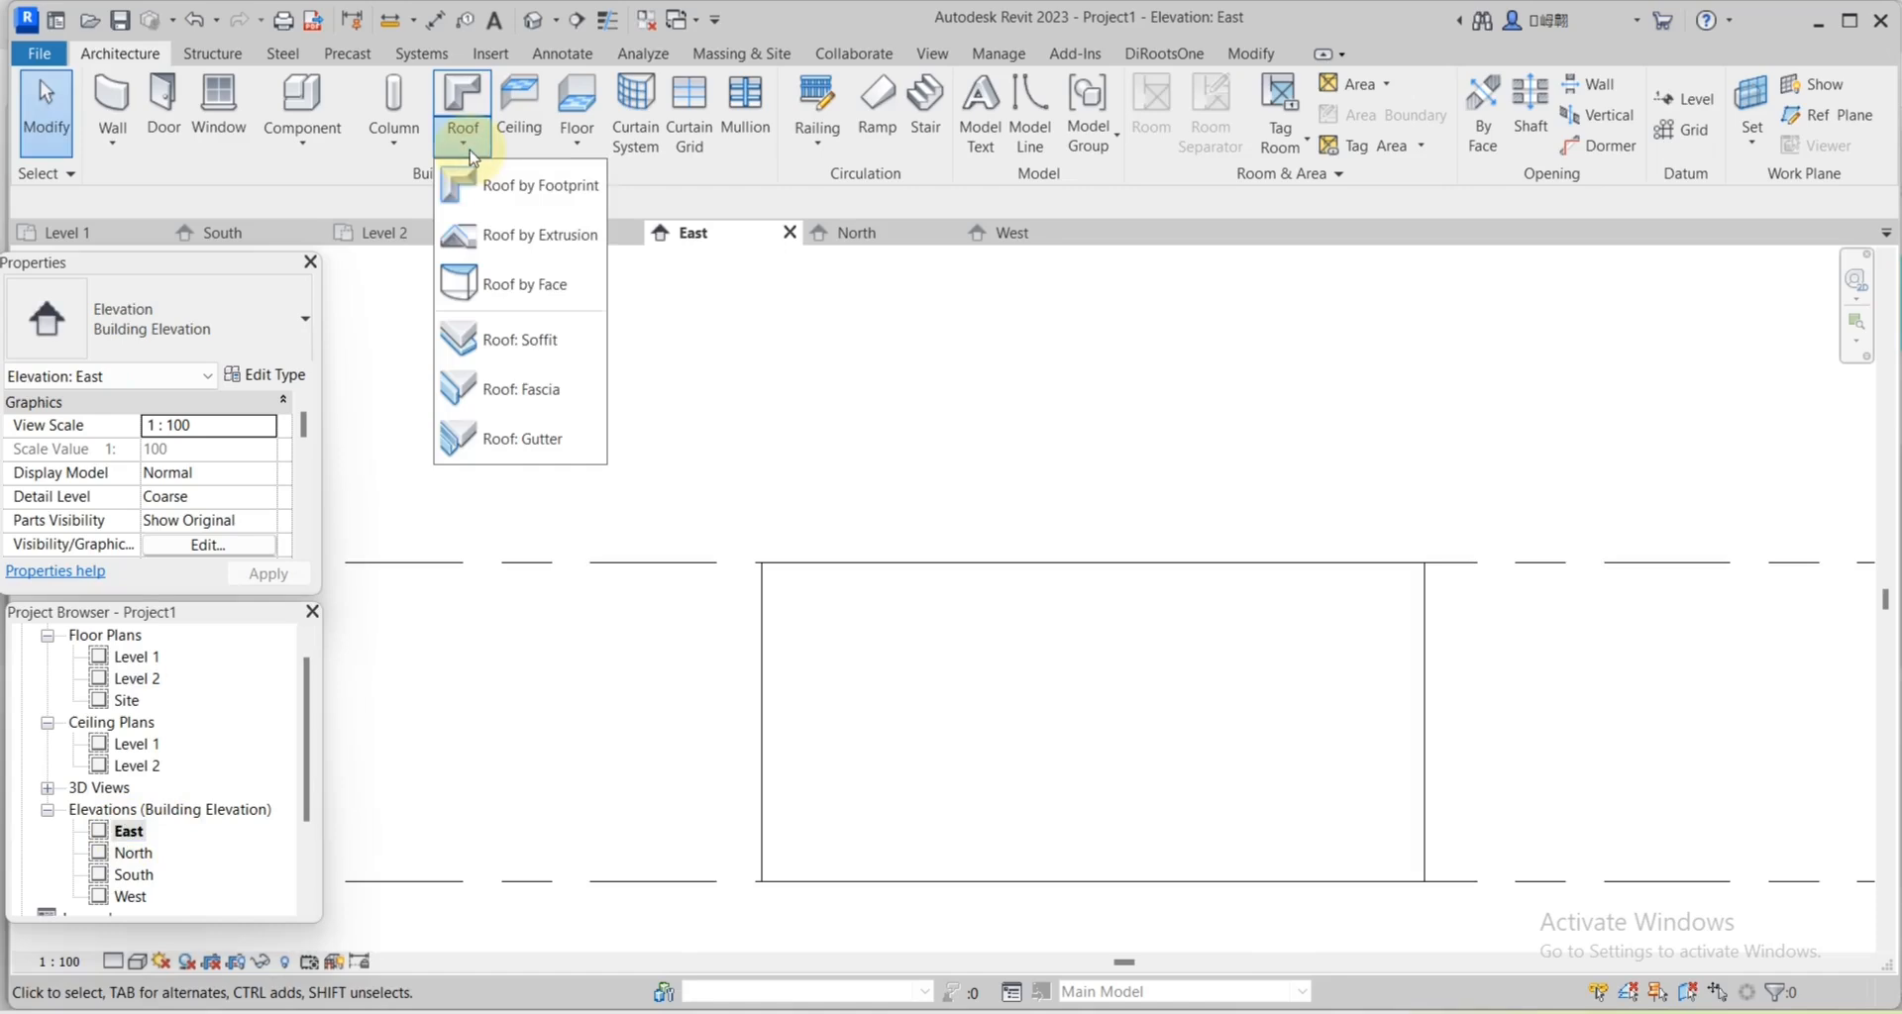
{"action": "left_click", "coordinate": [498, 238]}
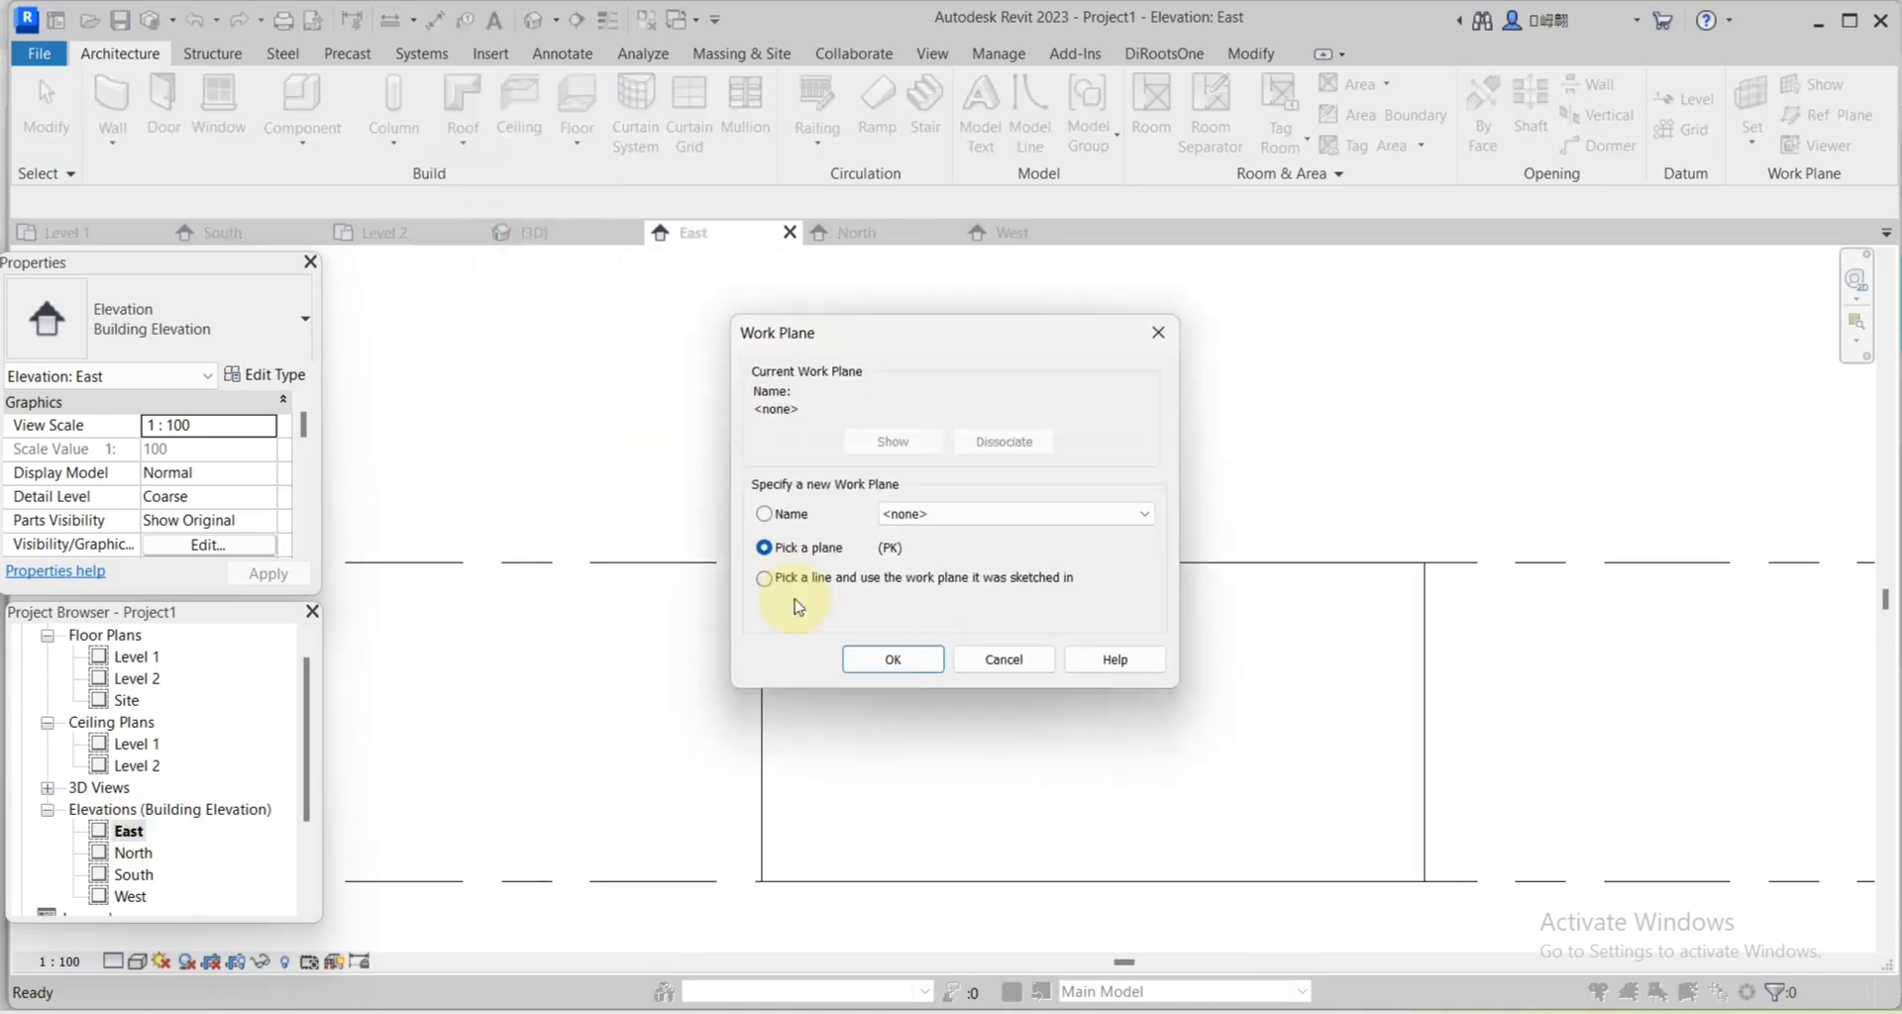
{"action": "left_click", "coordinate": [890, 665]}
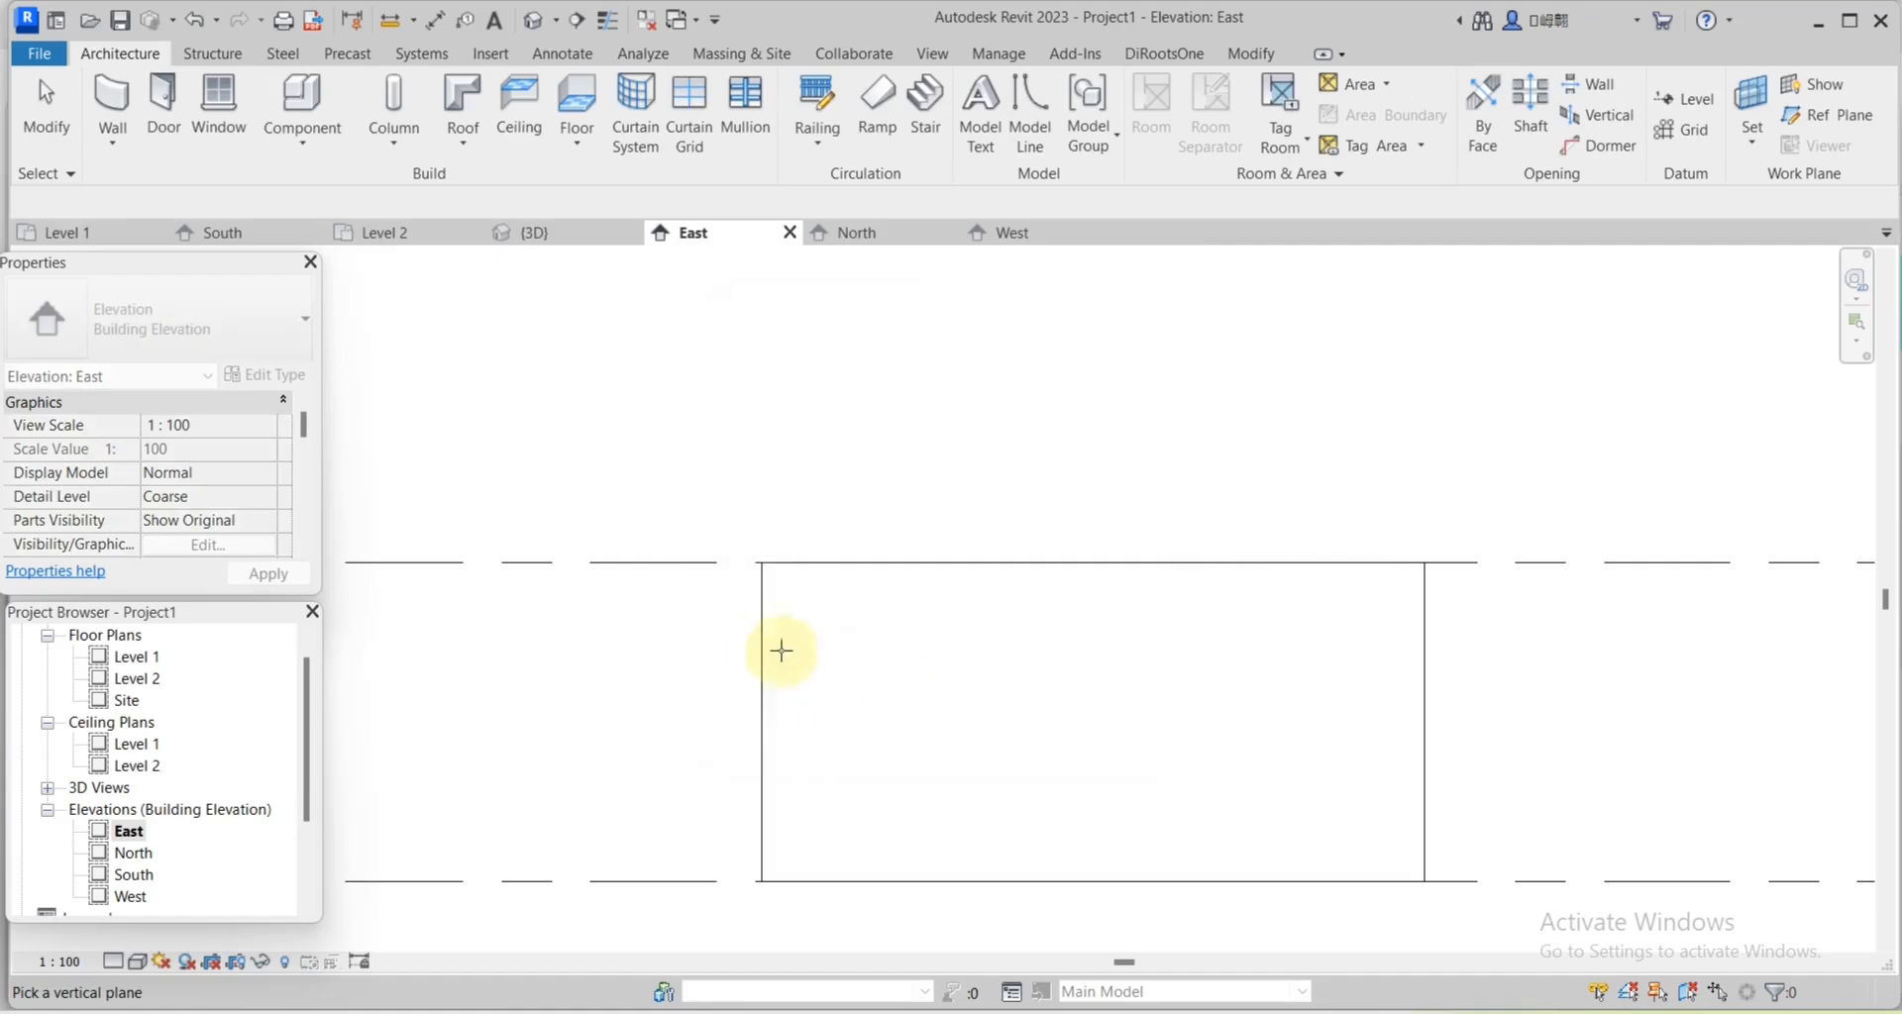
{"action": "left_click", "coordinate": [769, 636]}
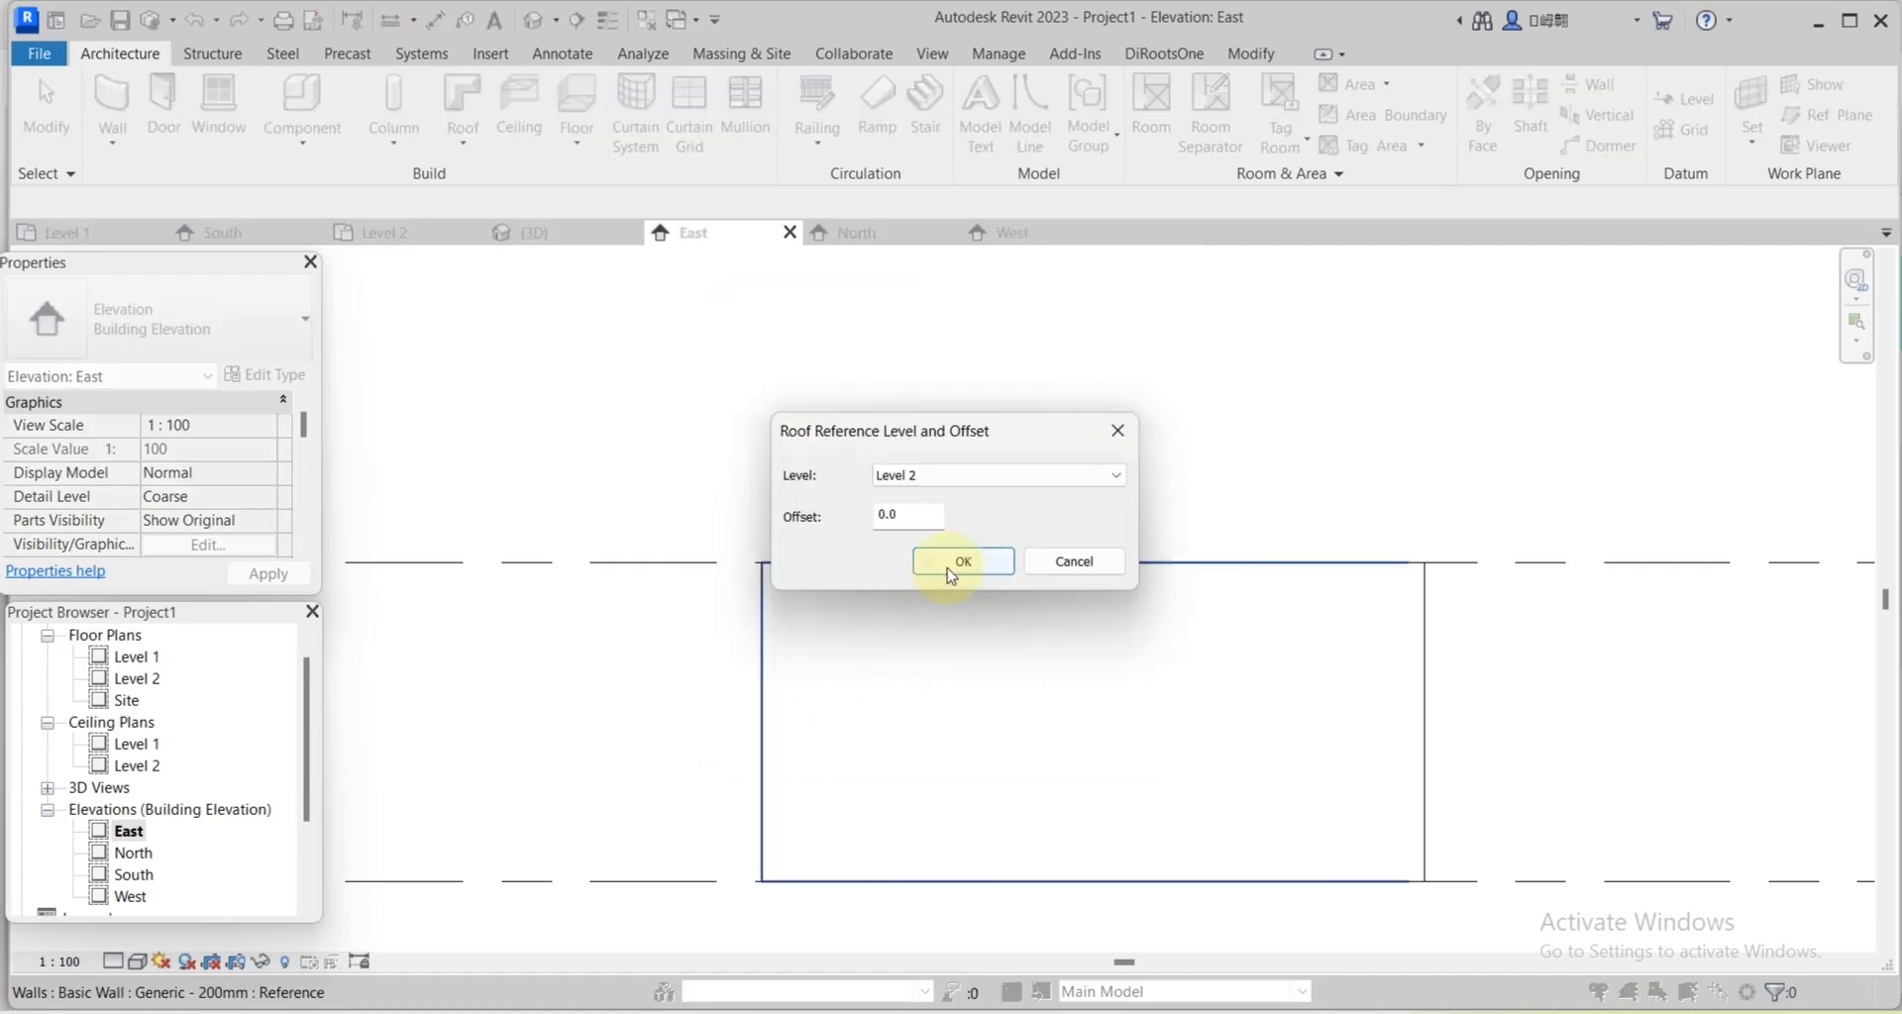
{"action": "left_click", "coordinate": [953, 570]}
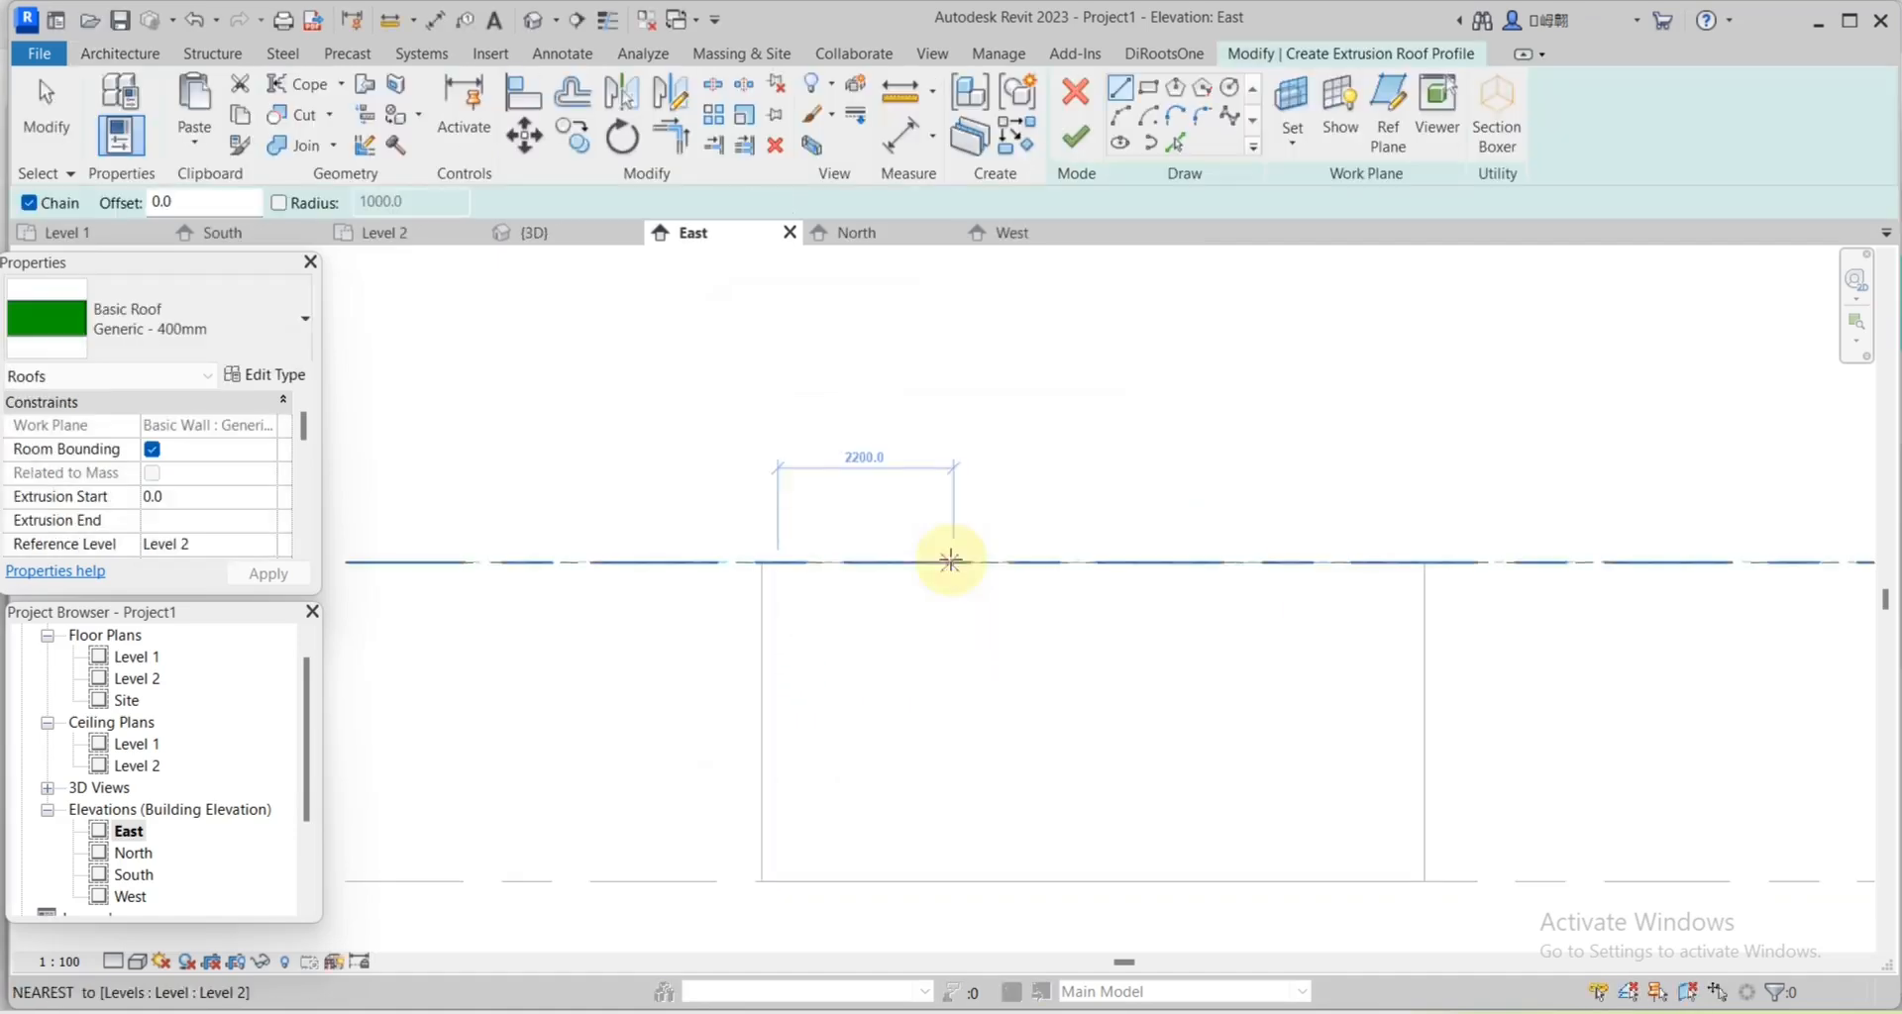
Sketch a horizontal guide line along the full wall top and a vertical guide line upward from its midpoint.
{"action": "left_click", "coordinate": [1298, 564]}
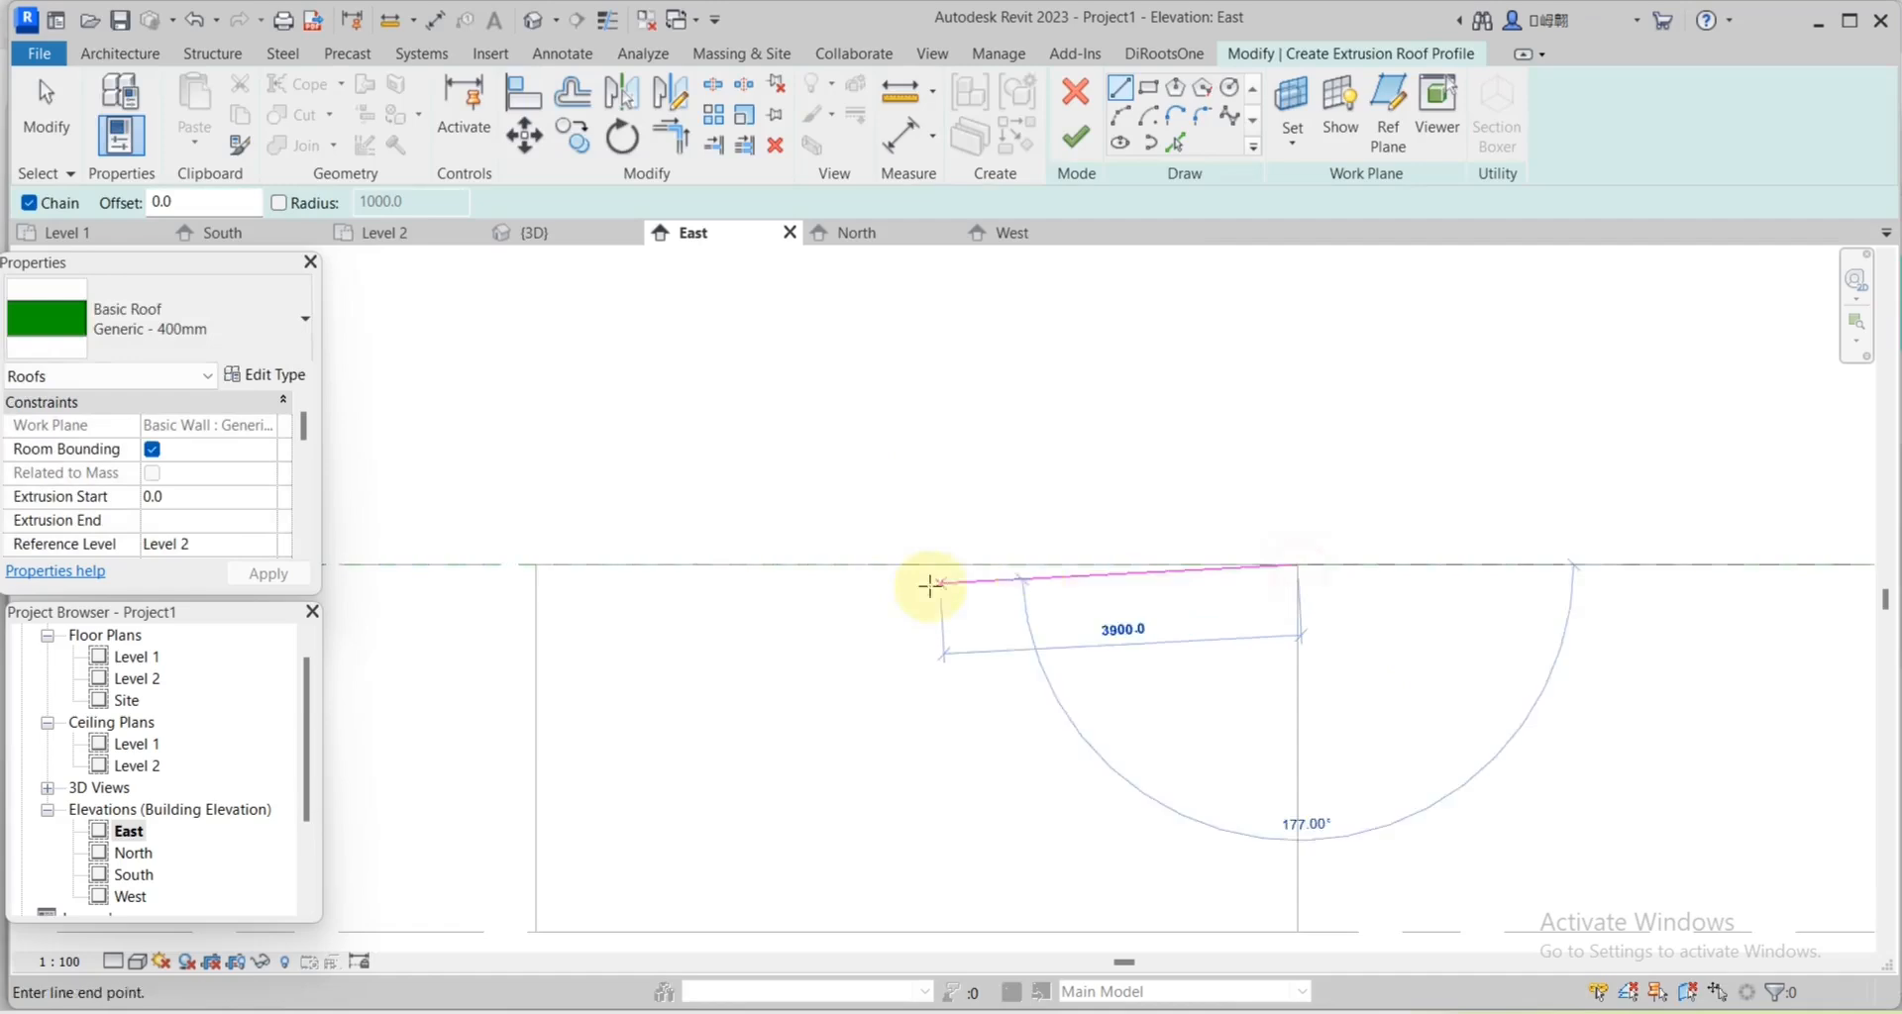
{"action": "scroll", "coordinate": [1139, 561], "scroll_direction": "down", "scroll_amount": 2}
{"action": "scroll", "coordinate": [744, 561], "scroll_direction": "up", "scroll_amount": 5}
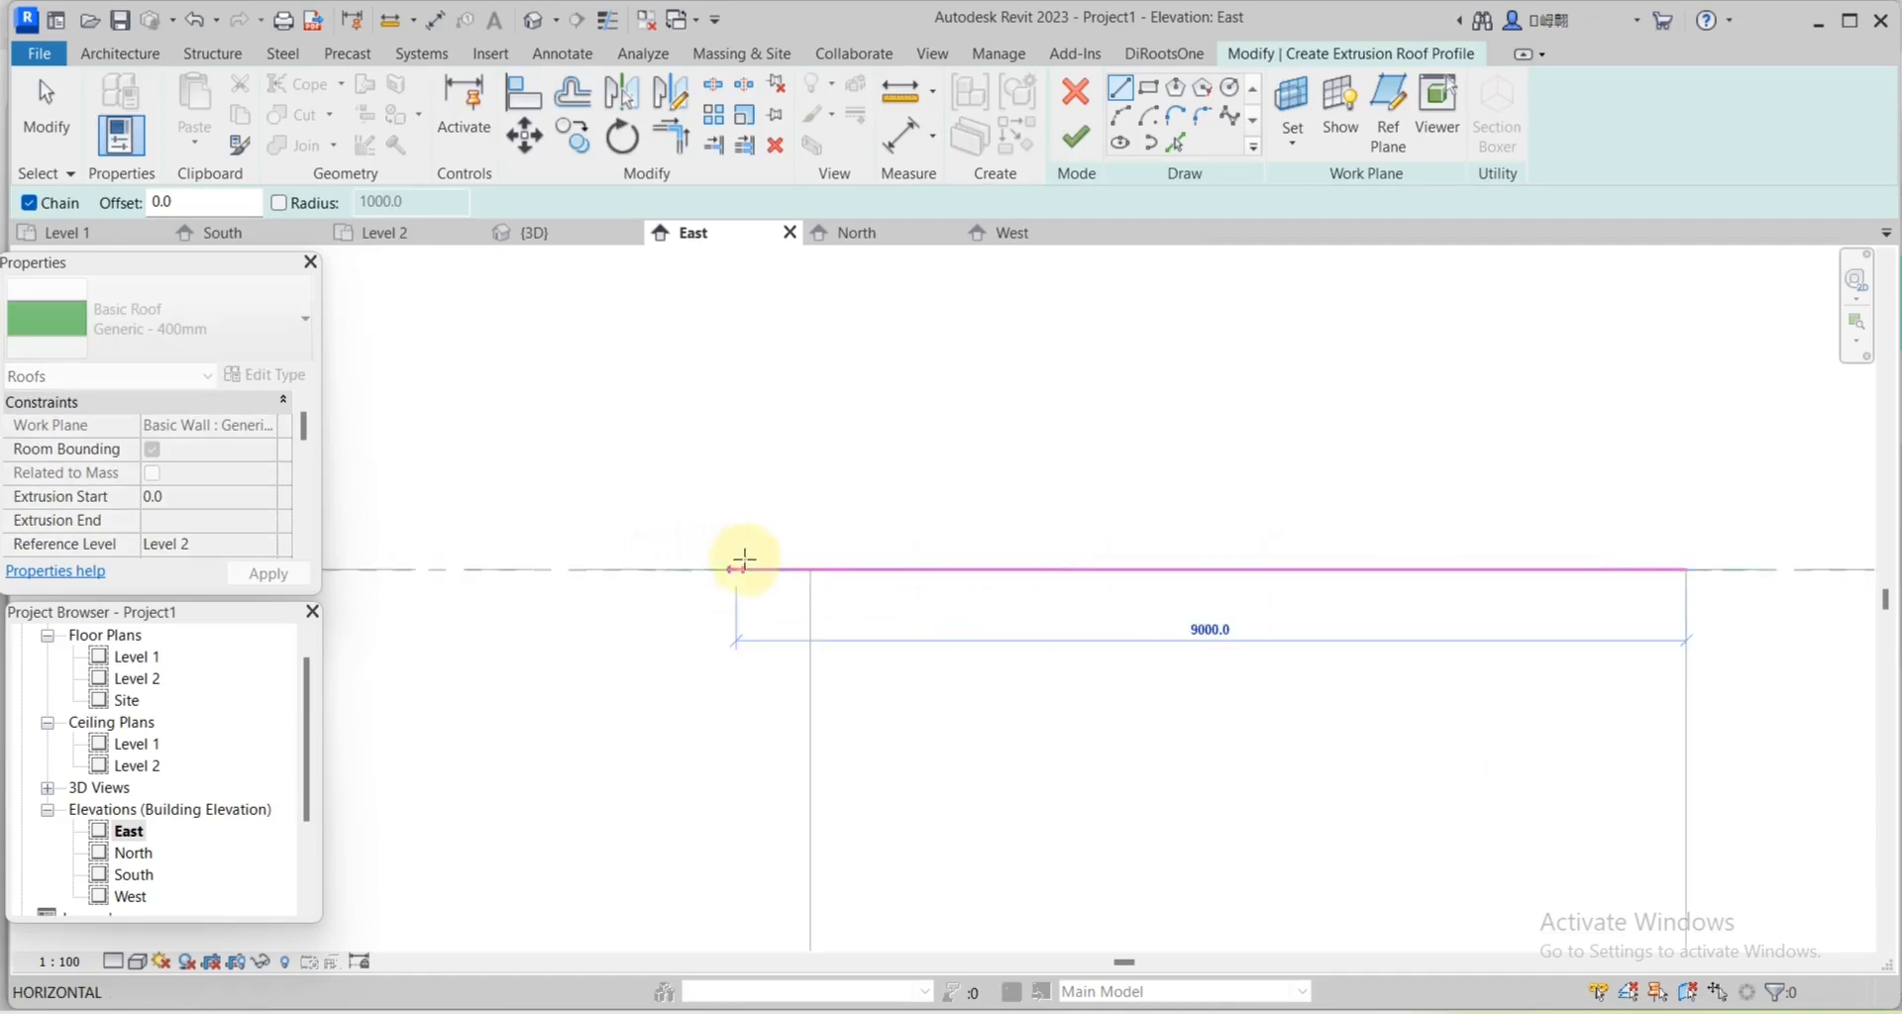
{"action": "left_click", "coordinate": [843, 576]}
{"action": "key", "text": "Escape"}
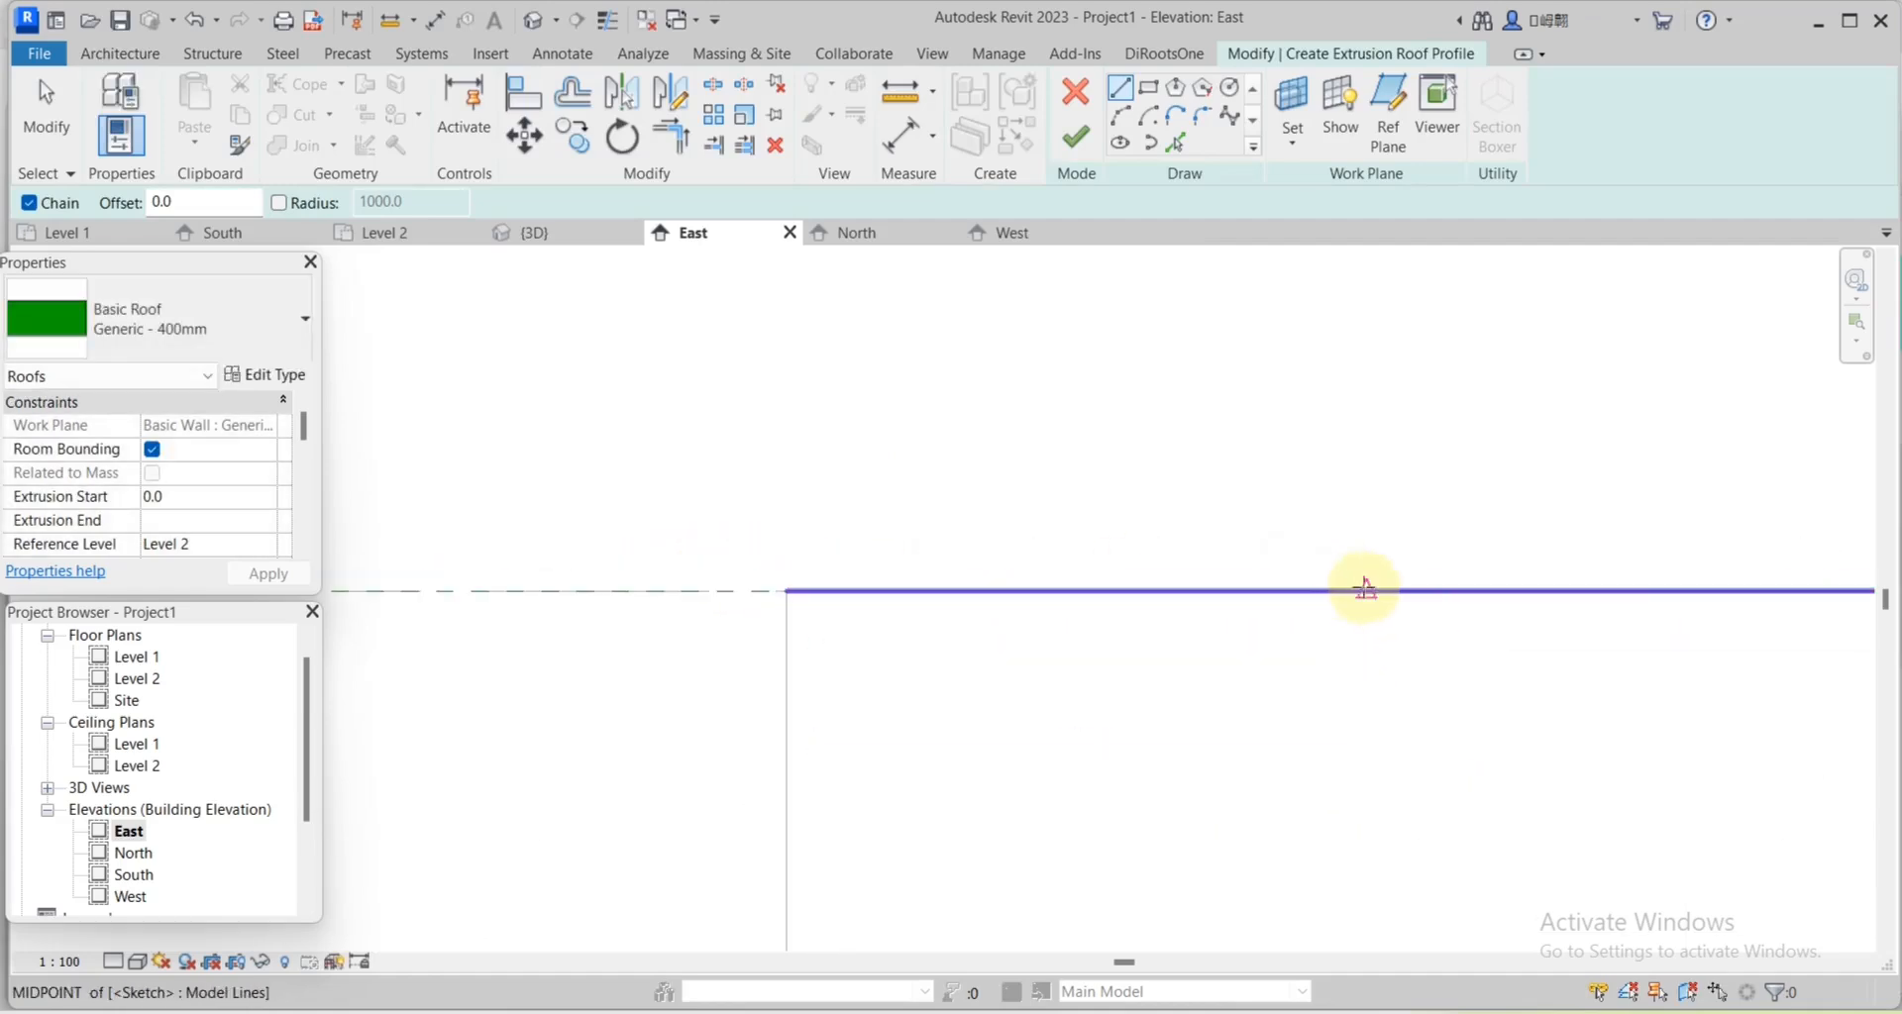
{"action": "left_click", "coordinate": [1365, 588]}
{"action": "scroll", "coordinate": [1318, 550], "scroll_direction": "down", "scroll_amount": 2}
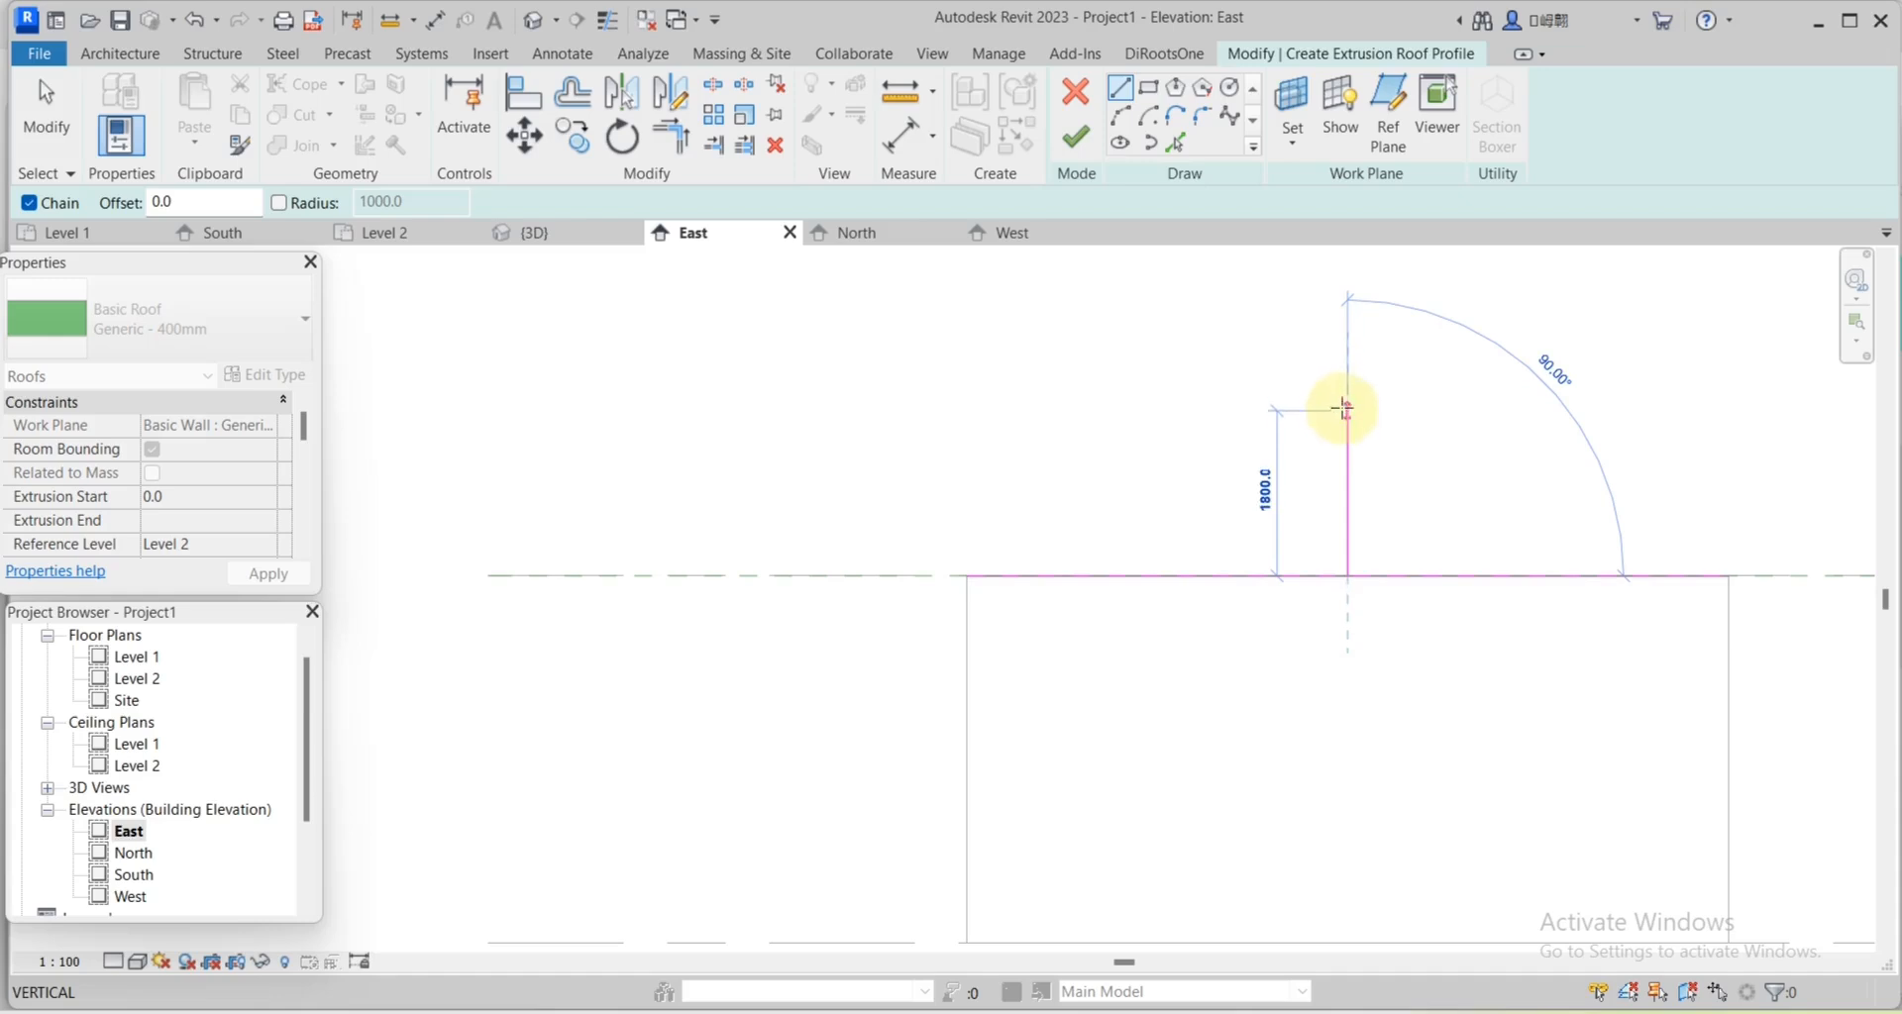
{"action": "key", "text": "Escape"}
Extend the guide sketch outward with a 300 mm horizontal overhang line at each end of the wall top.
{"action": "left_click", "coordinate": [966, 576]}
{"action": "scroll", "coordinate": [959, 575], "scroll_direction": "up", "scroll_amount": 7}
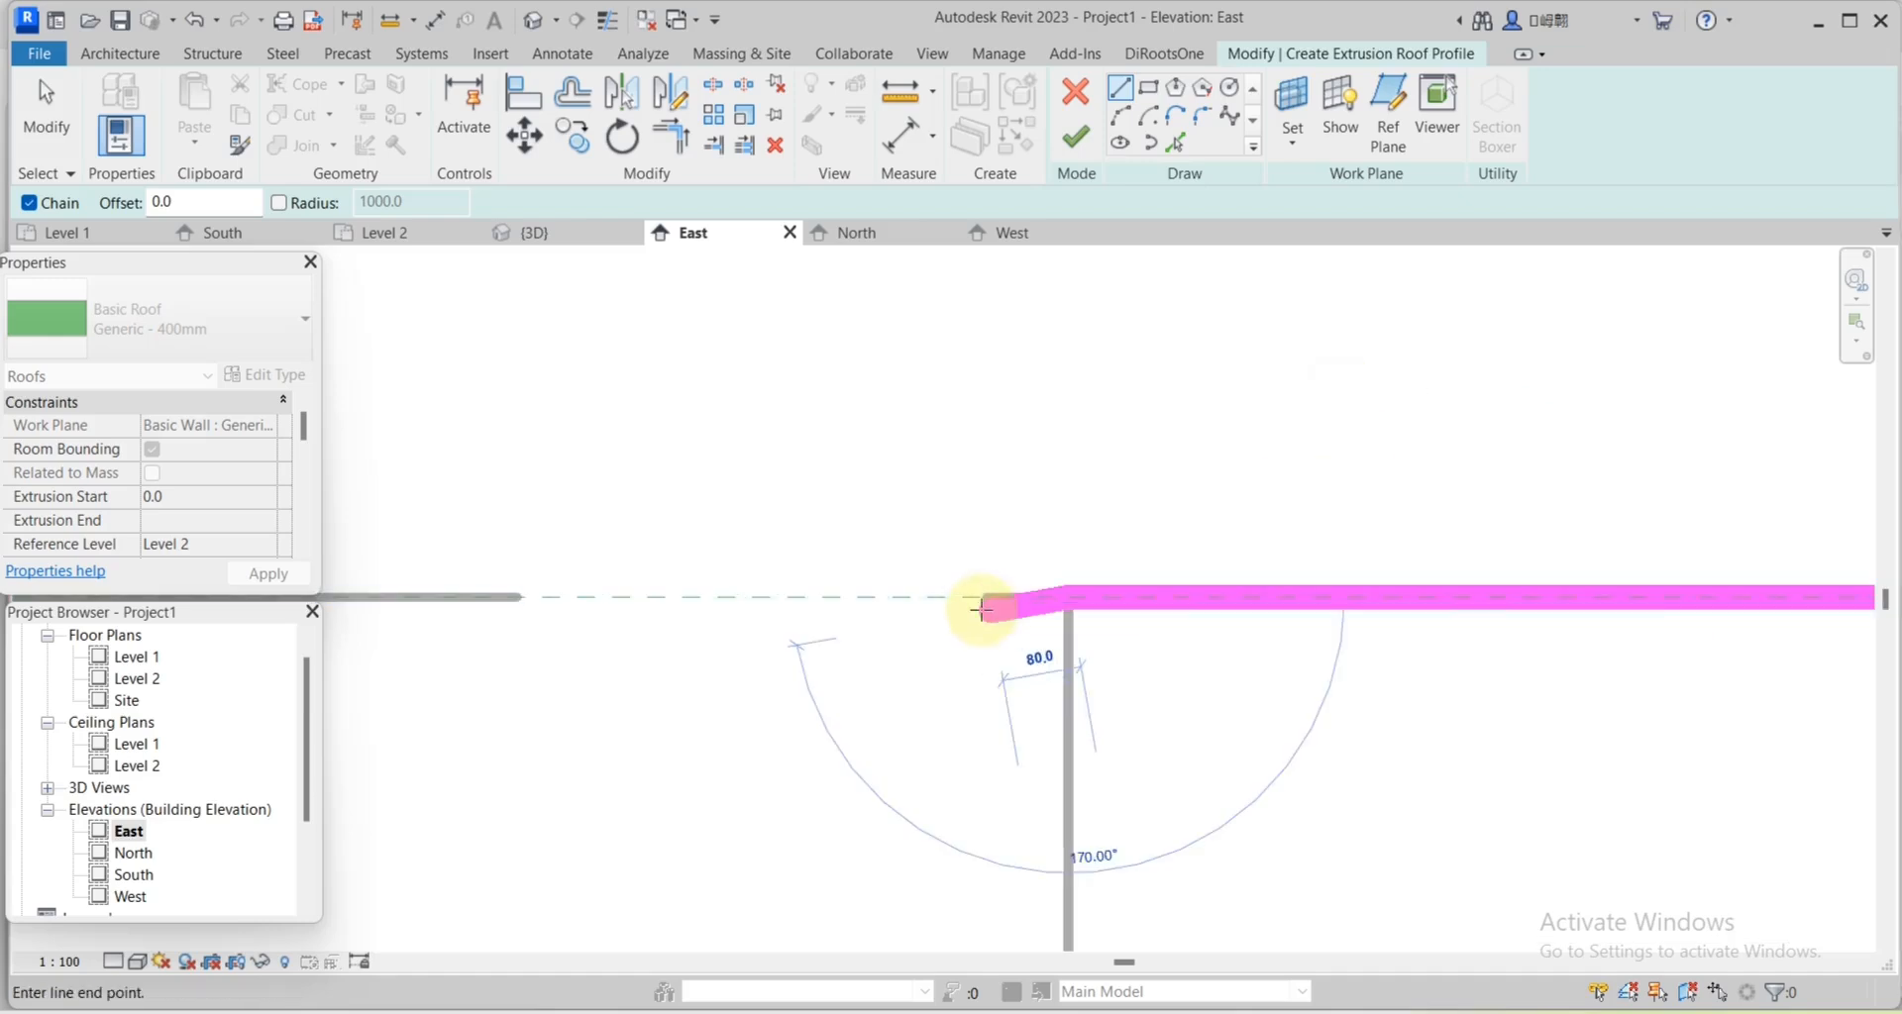
{"action": "key", "text": "Escape"}
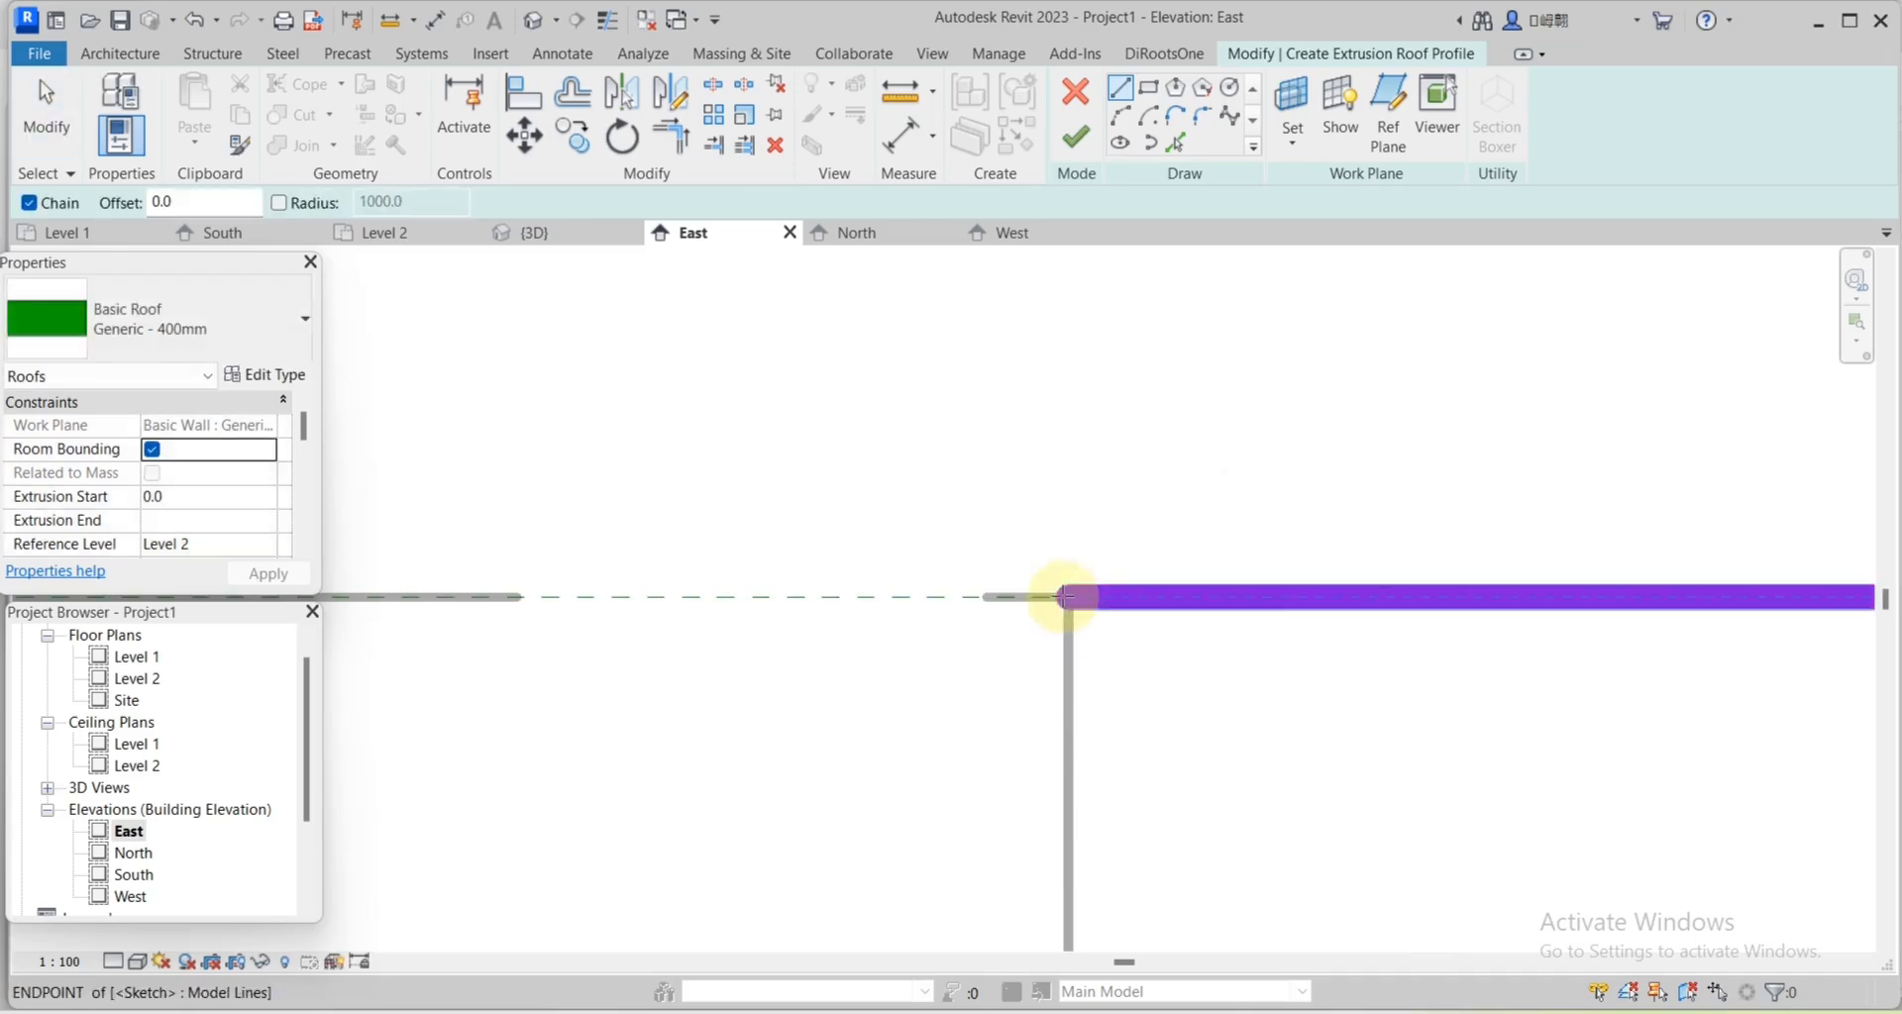
{"action": "left_click", "coordinate": [969, 593]}
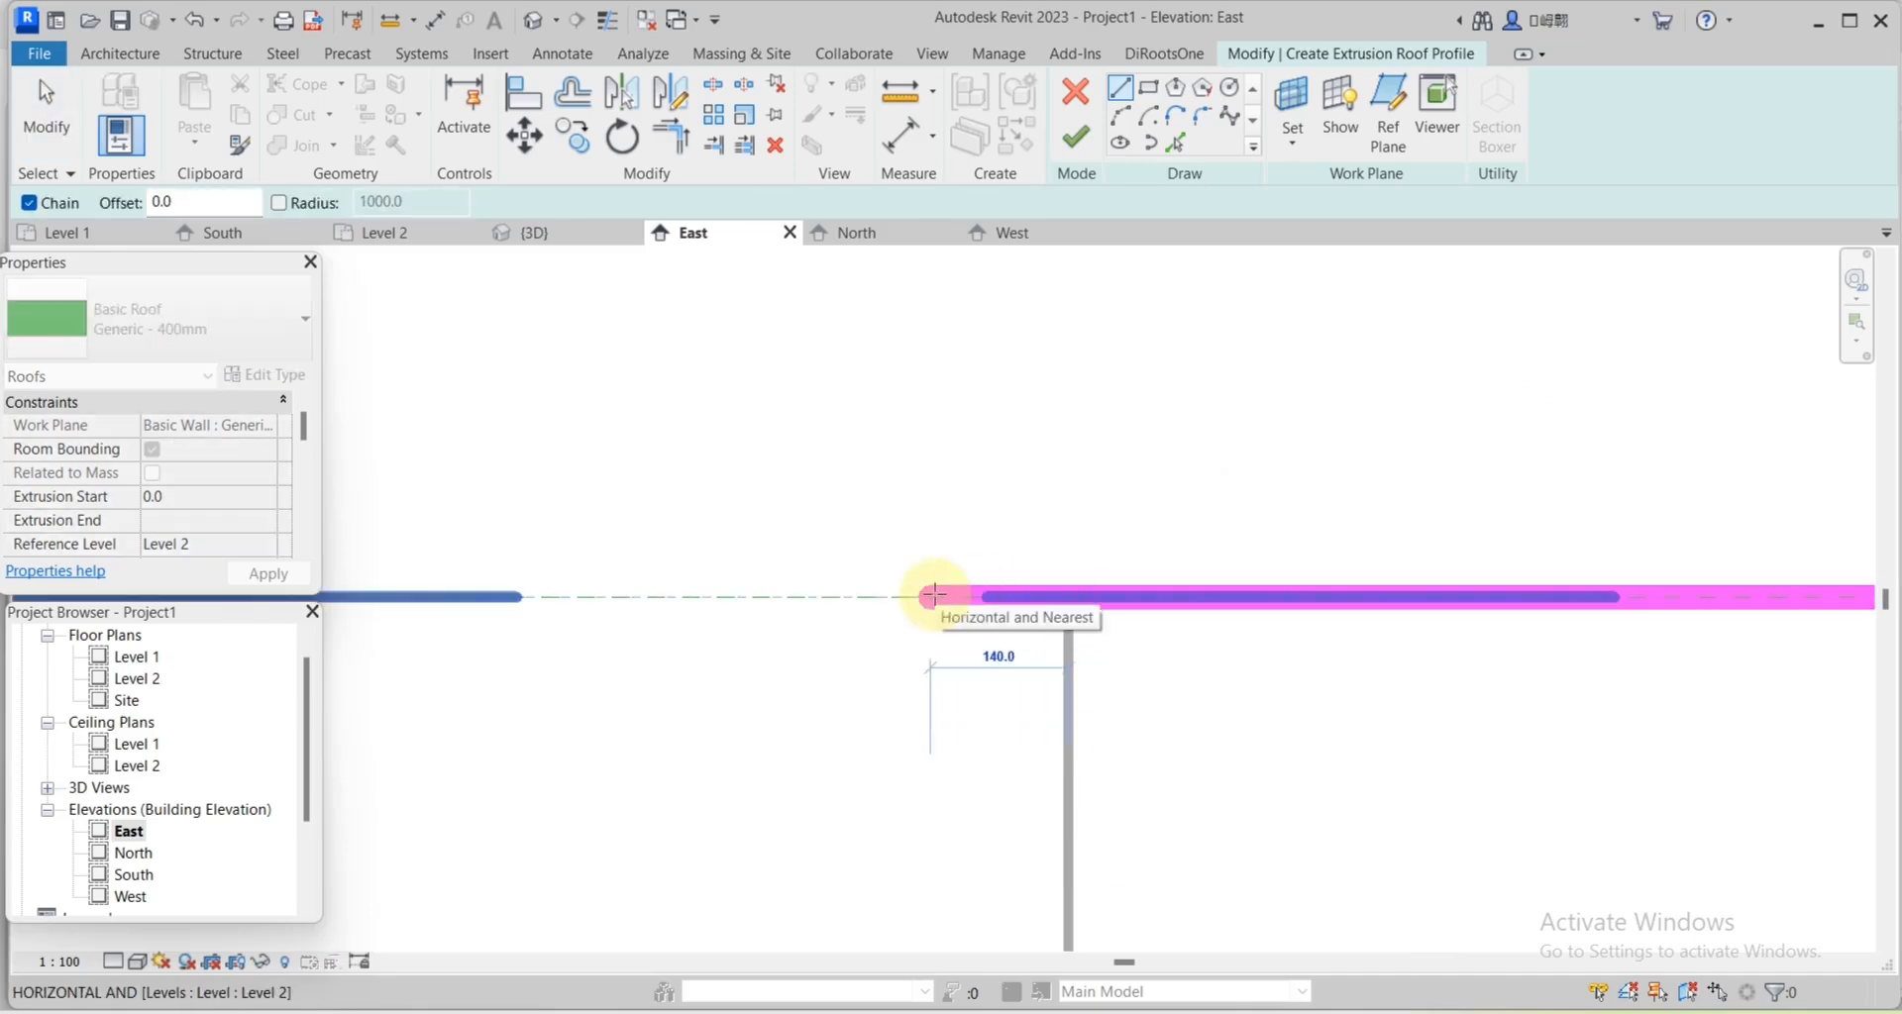
{"action": "scroll", "coordinate": [934, 596], "scroll_direction": "down", "scroll_amount": 5}
{"action": "type", "text": "300"}
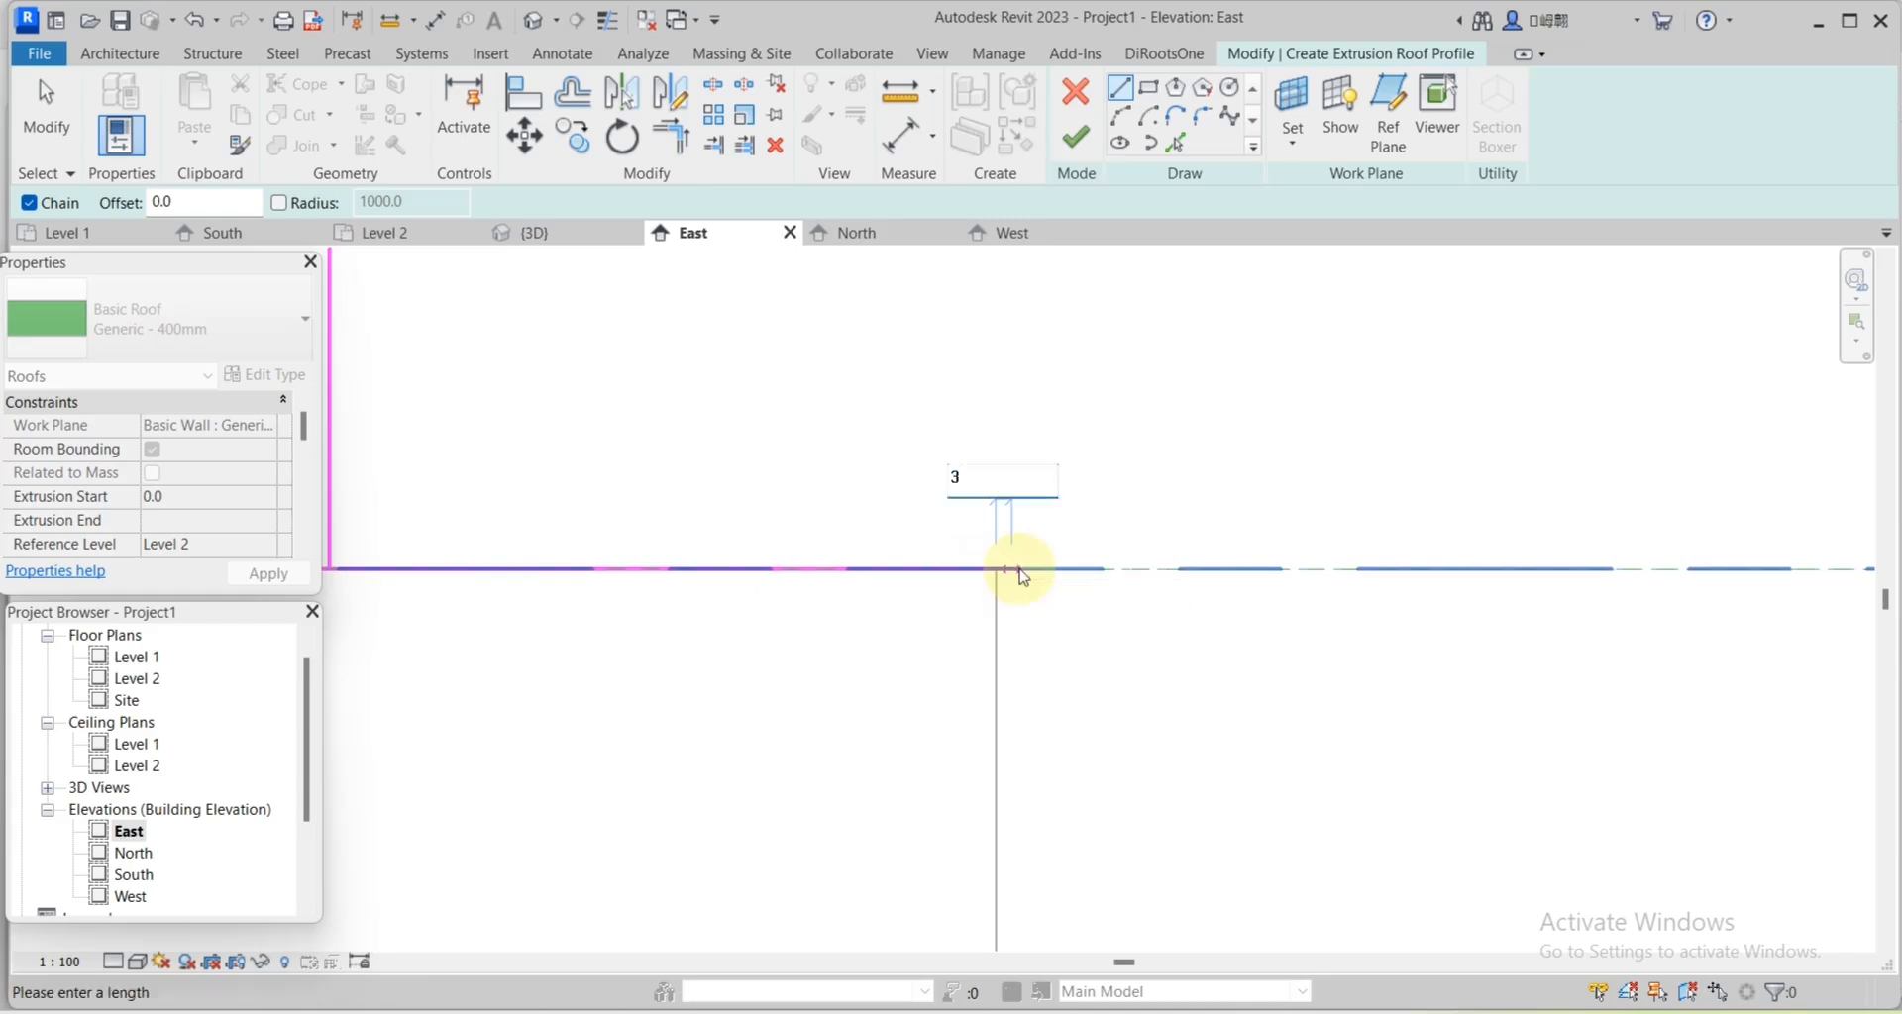
{"action": "key", "text": "Return"}
{"action": "scroll", "coordinate": [1258, 579], "scroll_direction": "down", "scroll_amount": 2}
{"action": "key", "text": "Escape"}
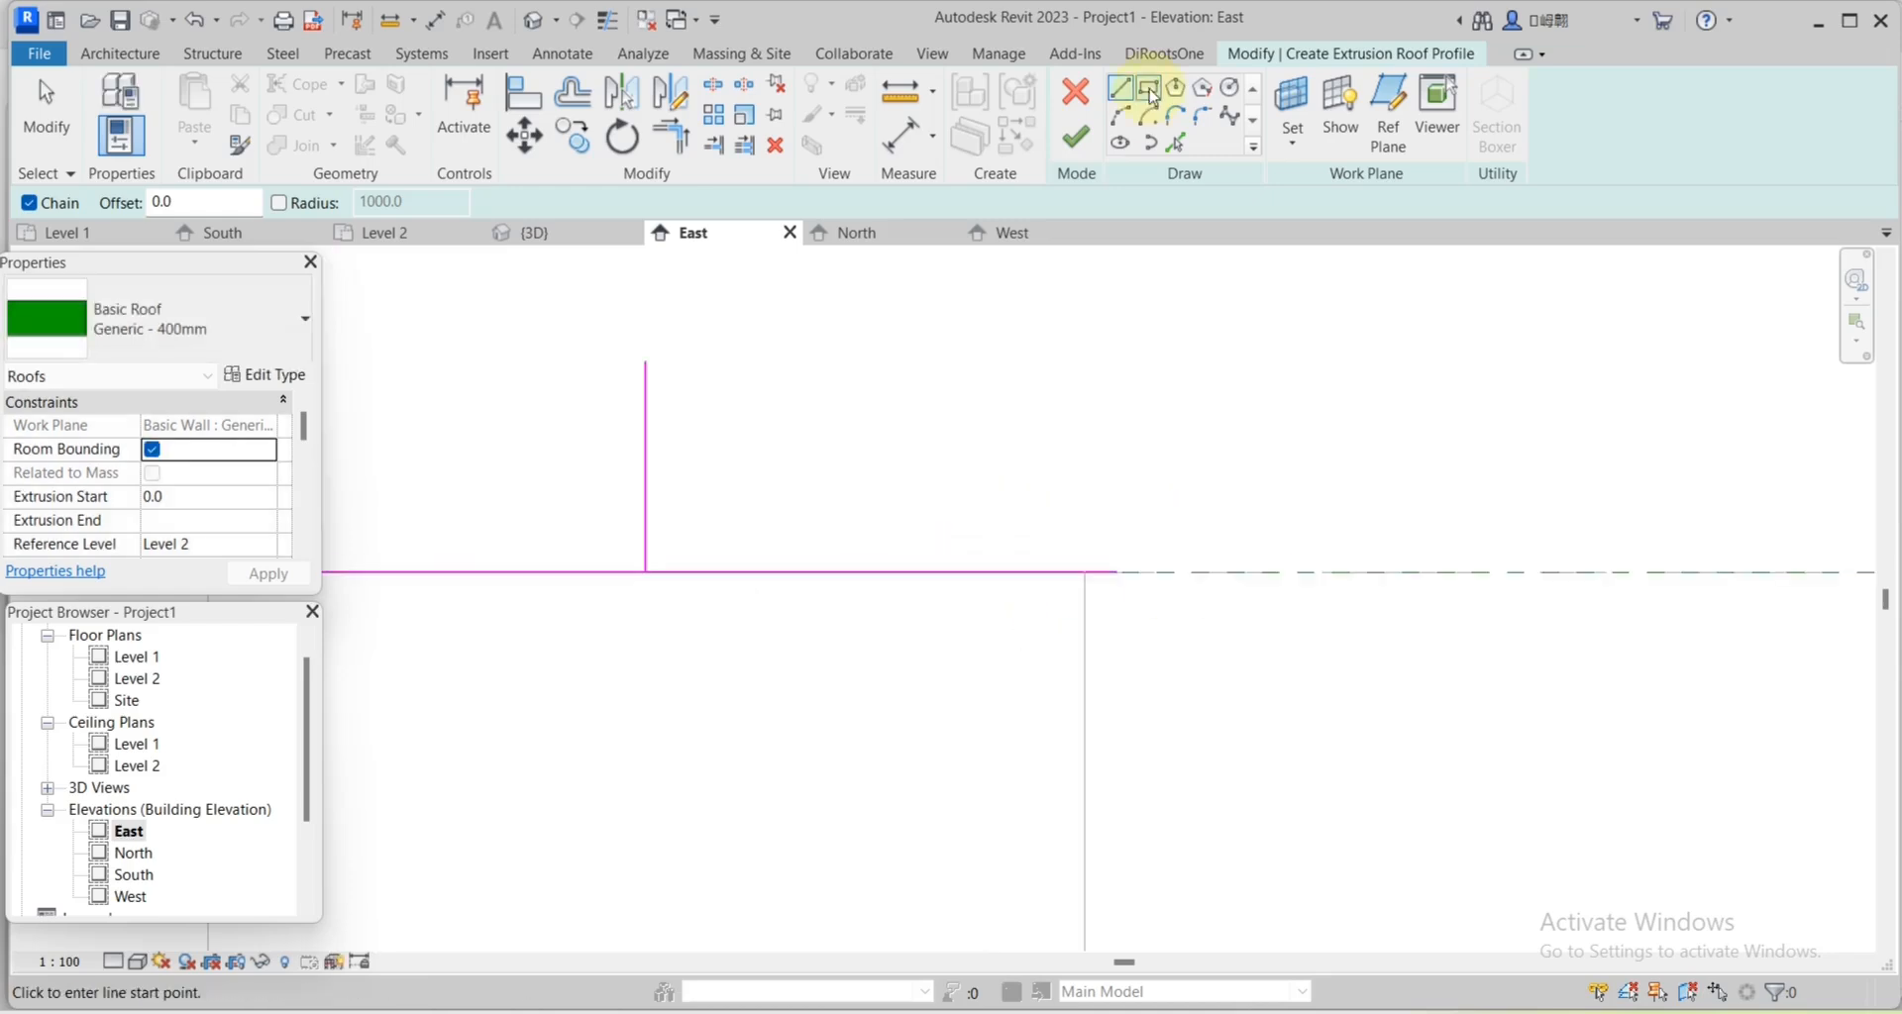
Draw a three-point arc between the outer overhang ends, passing through the top of the vertical guide line, with a radius of about 5950 mm.
{"action": "left_click", "coordinate": [1123, 117]}
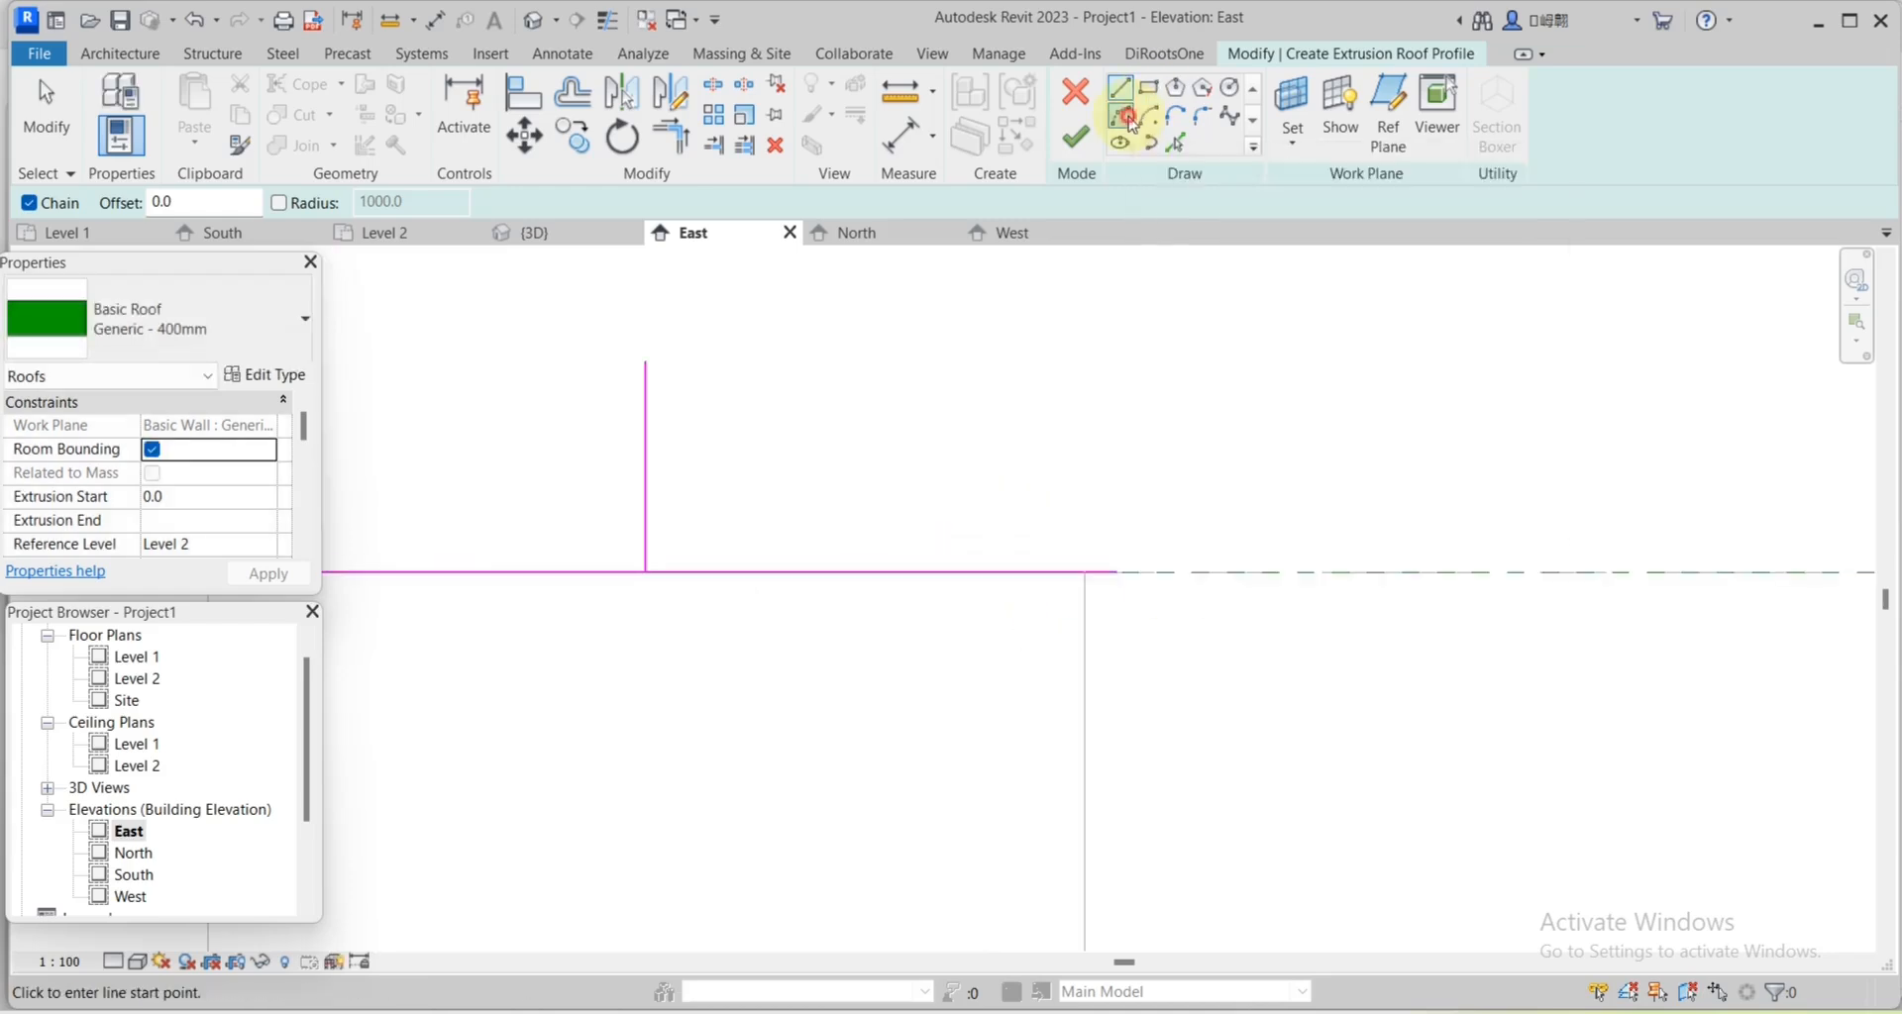
{"action": "scroll", "coordinate": [1167, 564], "scroll_direction": "down", "scroll_amount": 2}
{"action": "scroll", "coordinate": [1197, 552], "scroll_direction": "up", "scroll_amount": 4}
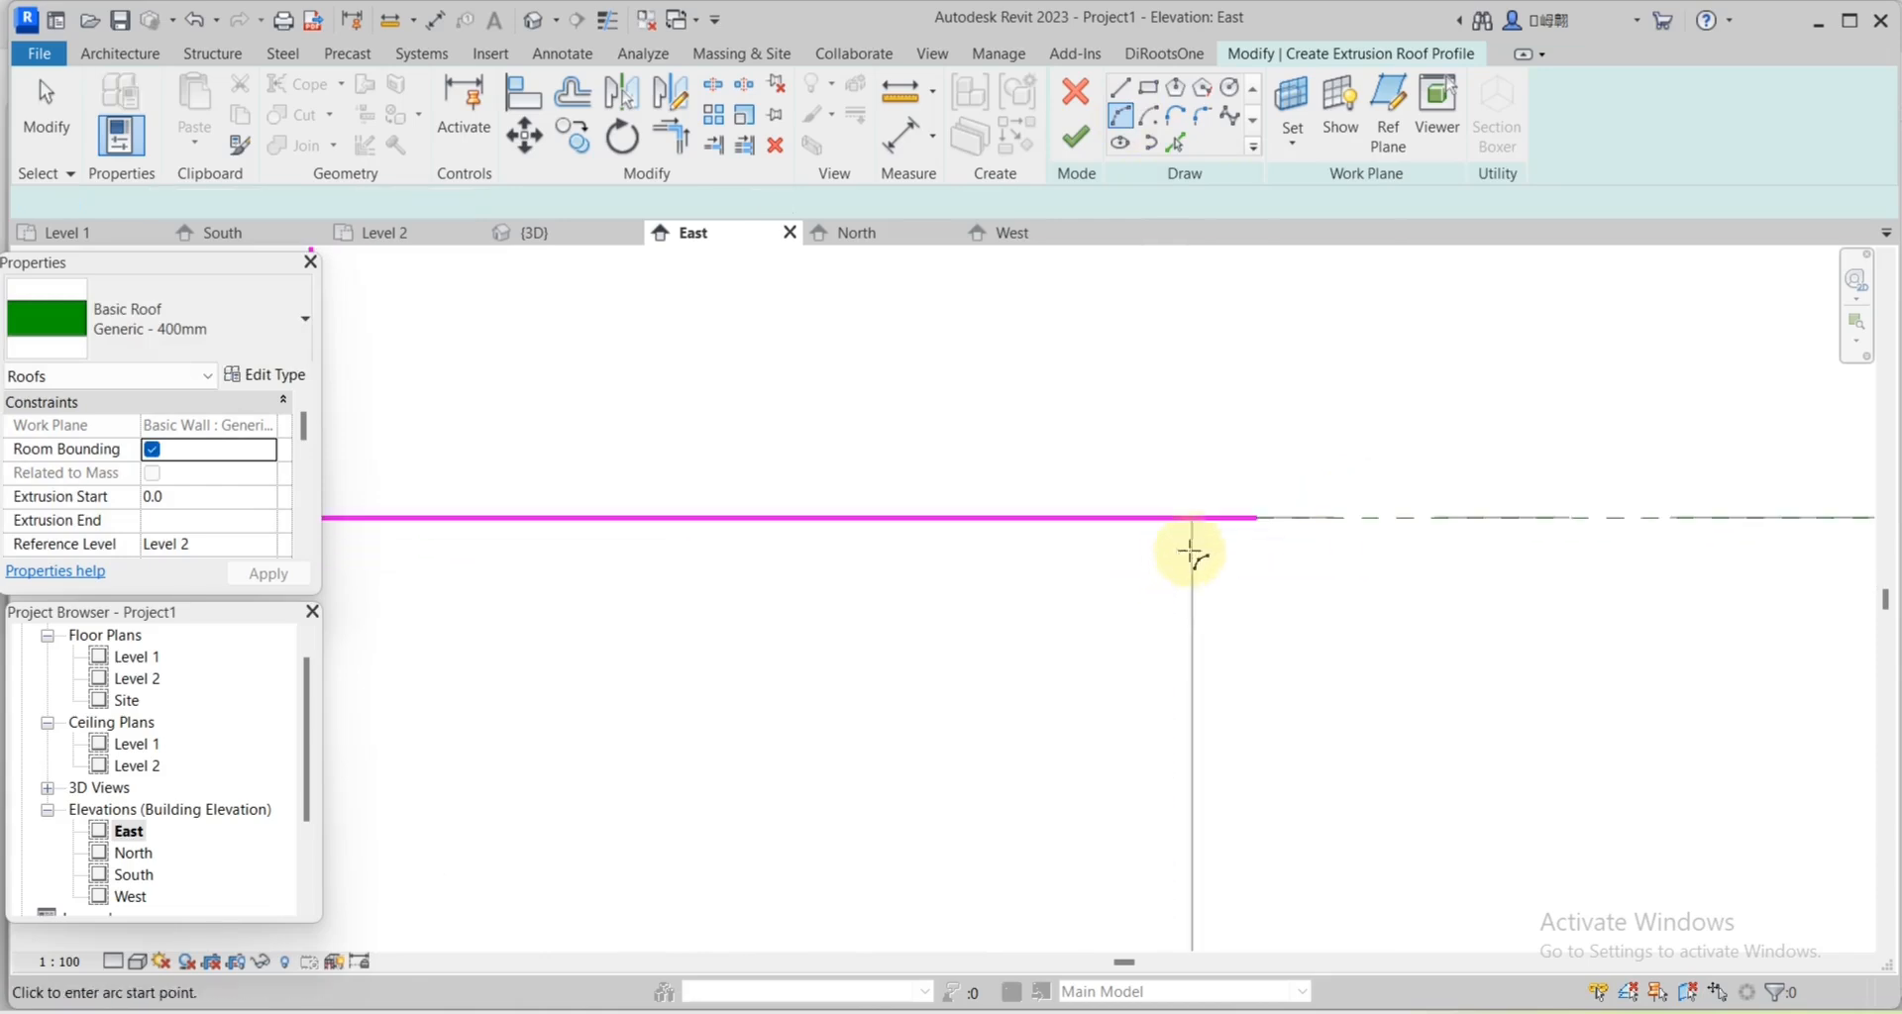
{"action": "left_click", "coordinate": [1258, 519]}
{"action": "scroll", "coordinate": [1358, 518], "scroll_direction": "down", "scroll_amount": 3}
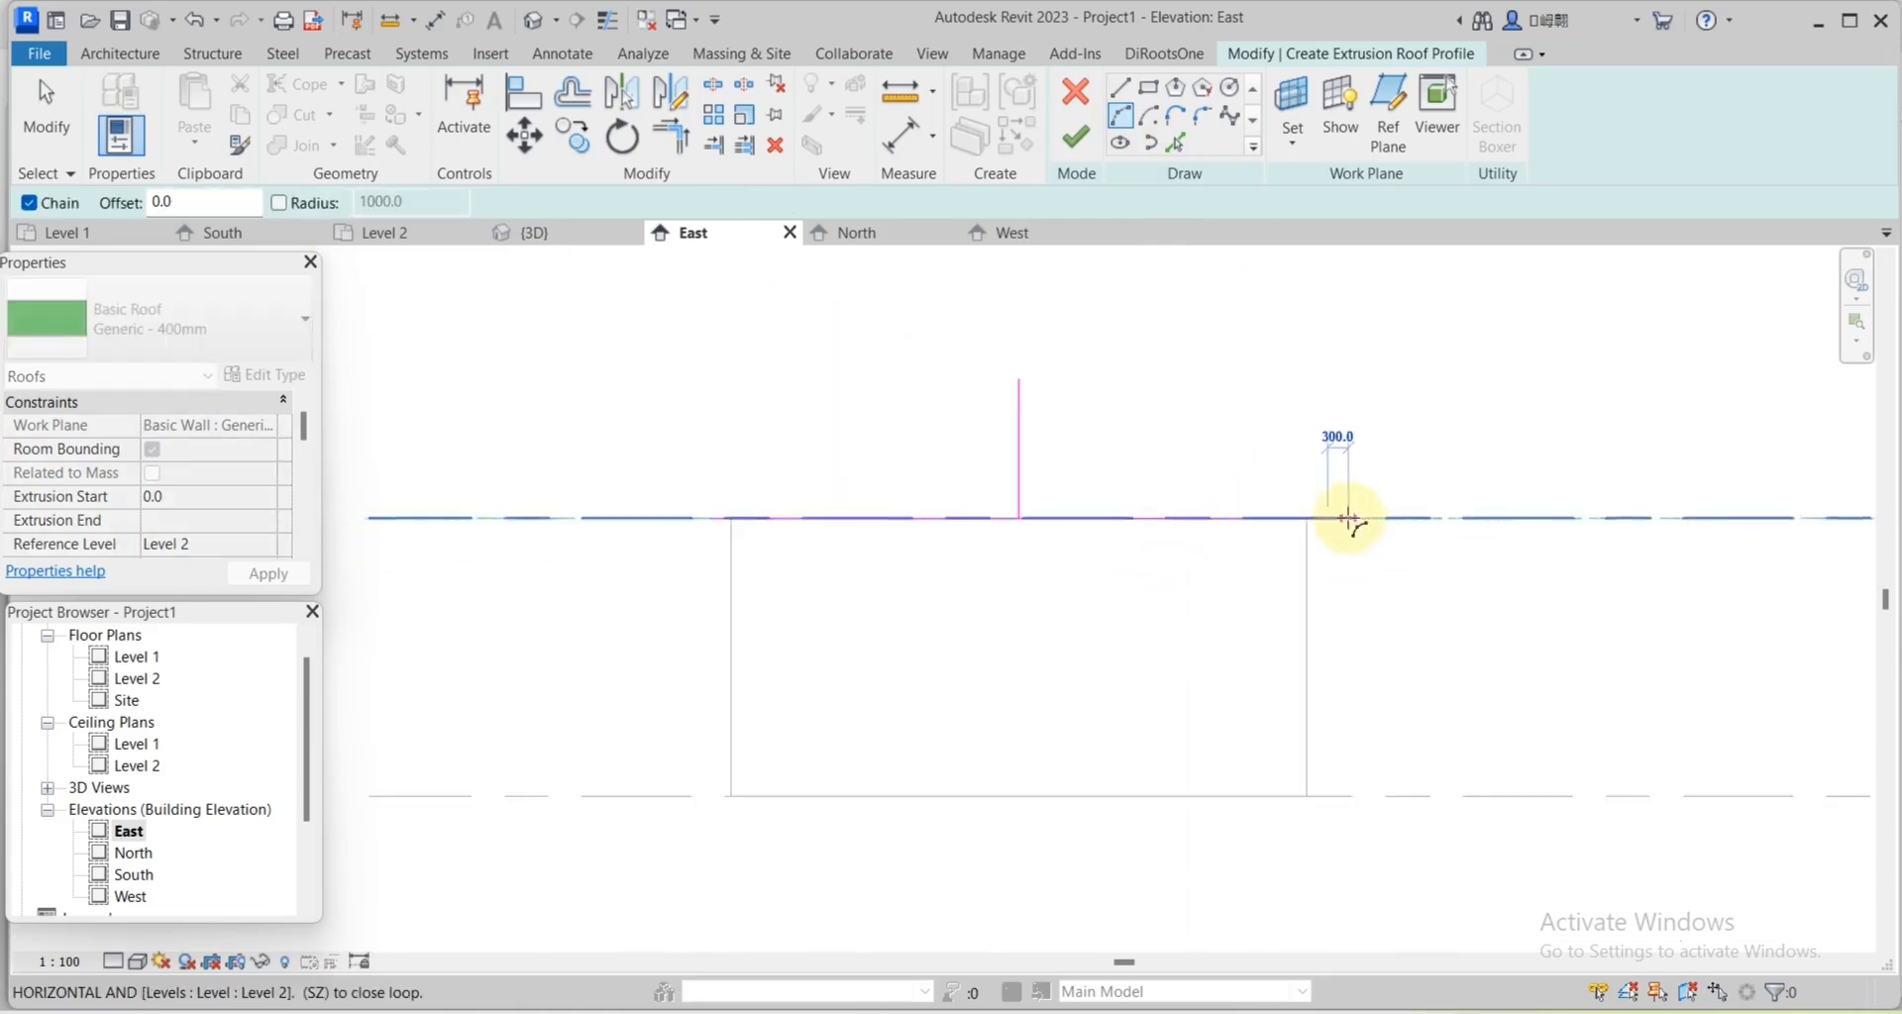
{"action": "scroll", "coordinate": [713, 520], "scroll_direction": "up", "scroll_amount": 4}
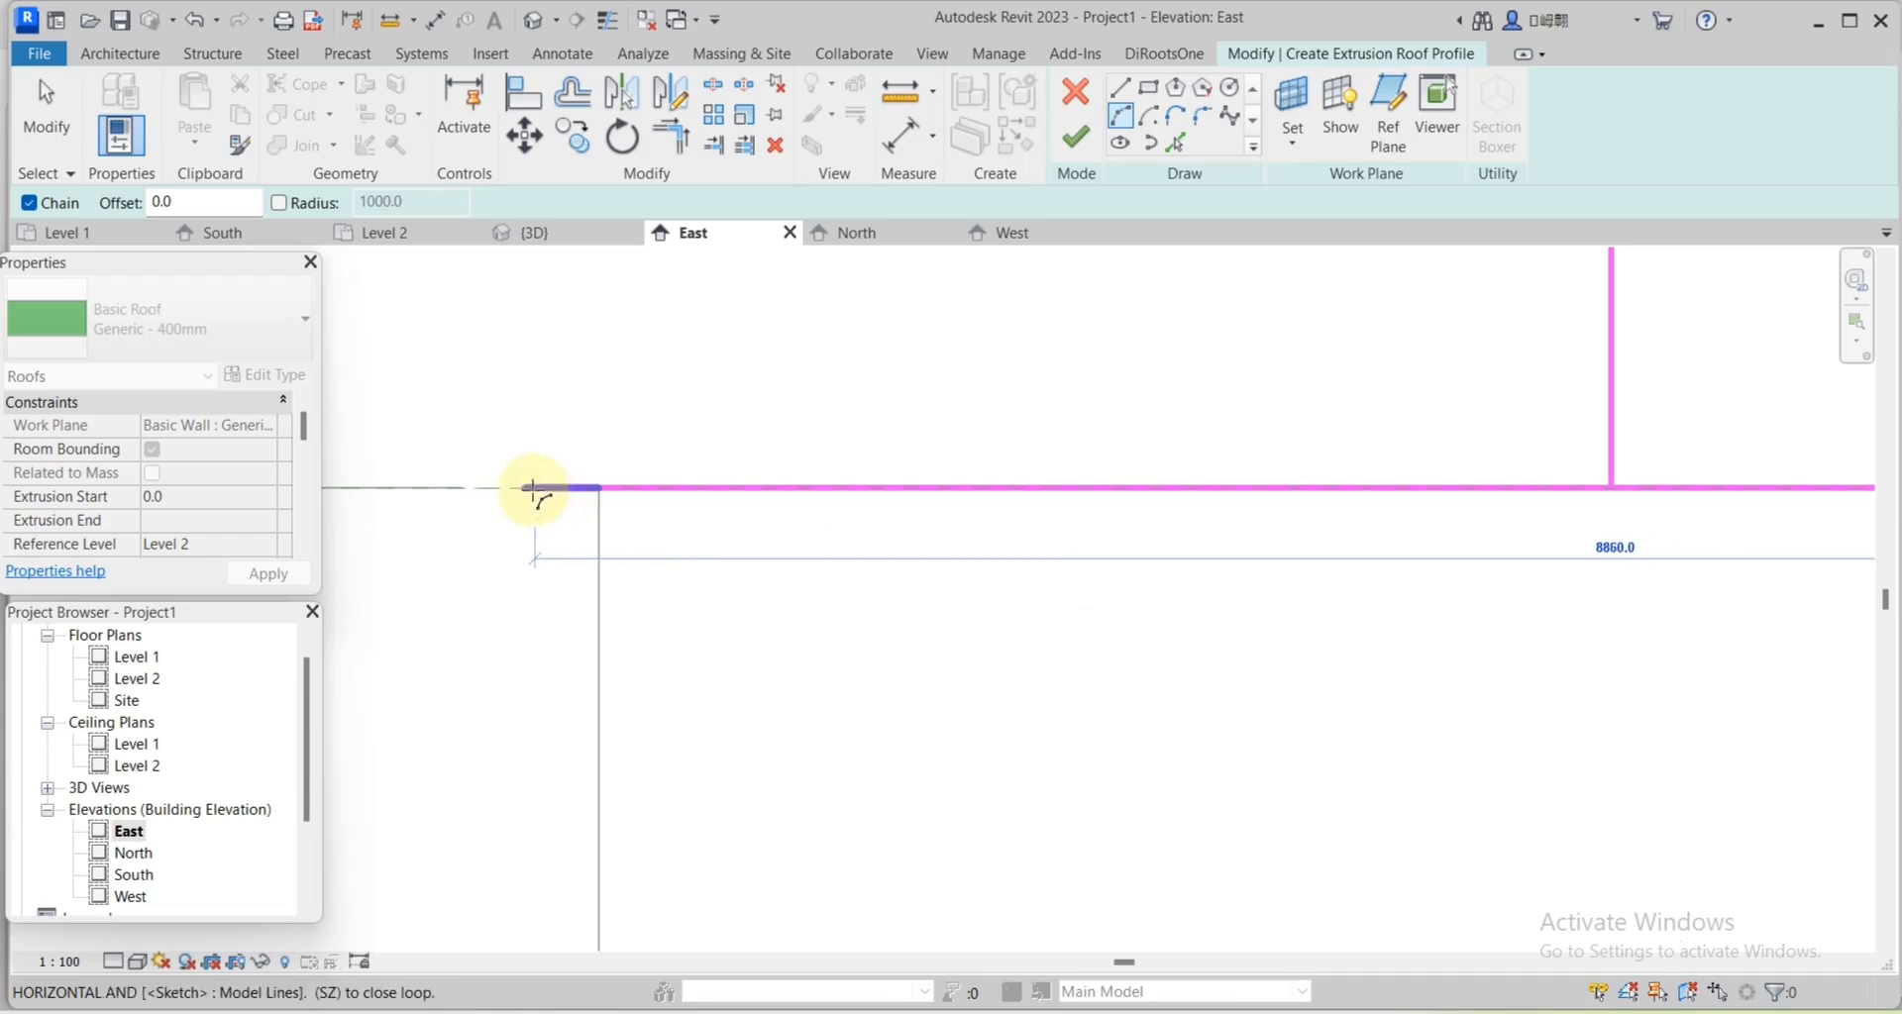
{"action": "left_click", "coordinate": [526, 489]}
{"action": "scroll", "coordinate": [938, 585], "scroll_direction": "down", "scroll_amount": 3}
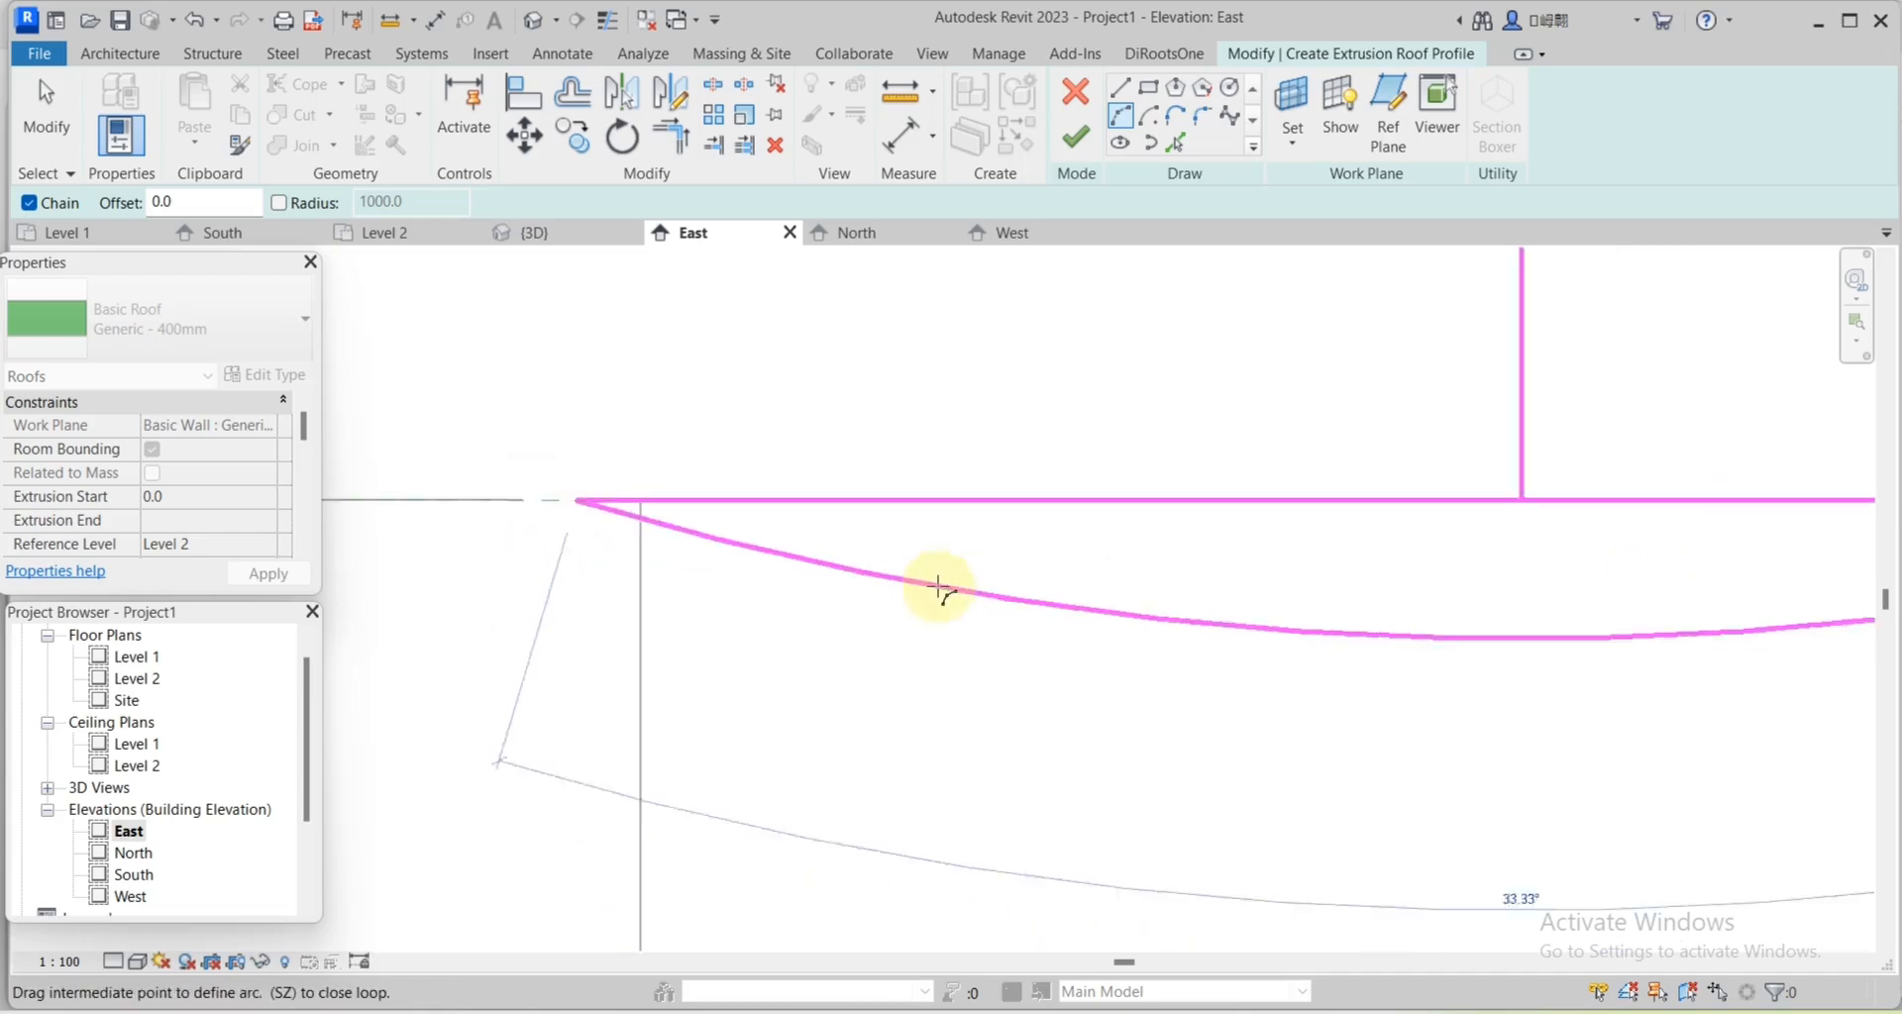
{"action": "scroll", "coordinate": [1219, 477], "scroll_direction": "down", "scroll_amount": 2}
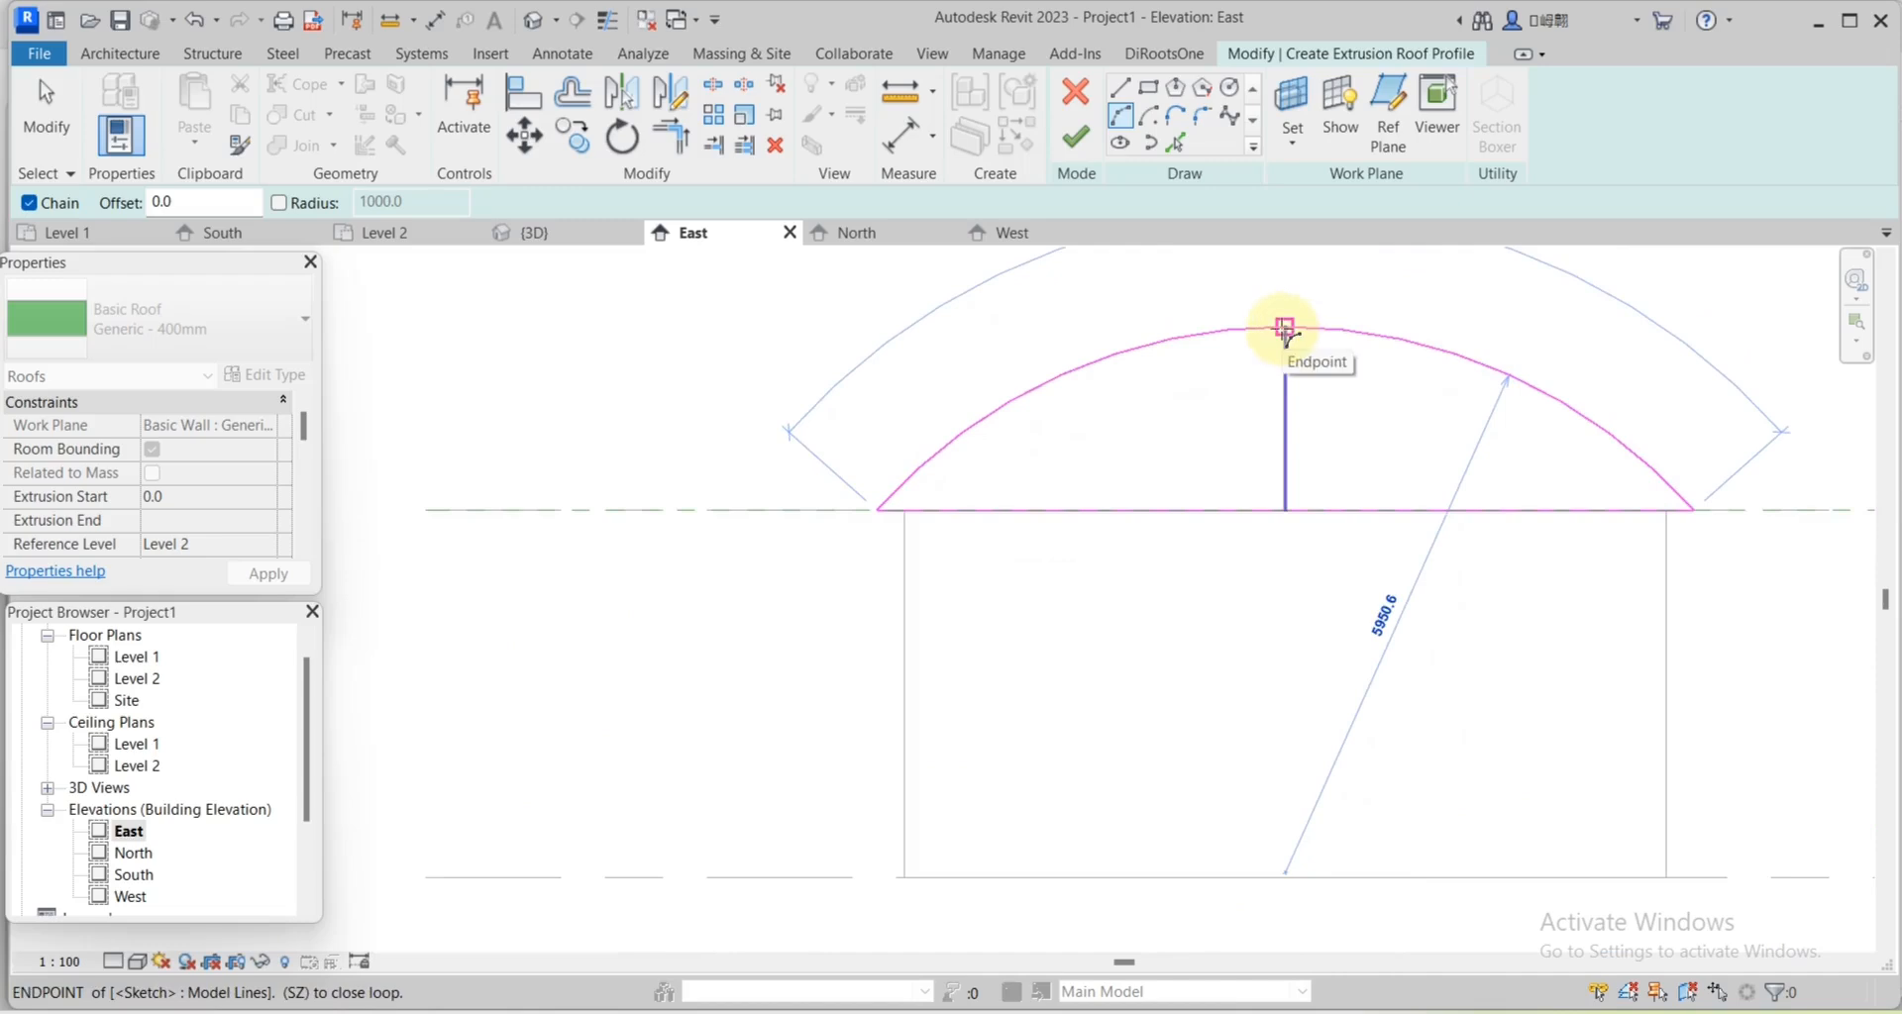
{"action": "scroll", "coordinate": [1286, 331], "scroll_direction": "up", "scroll_amount": 3}
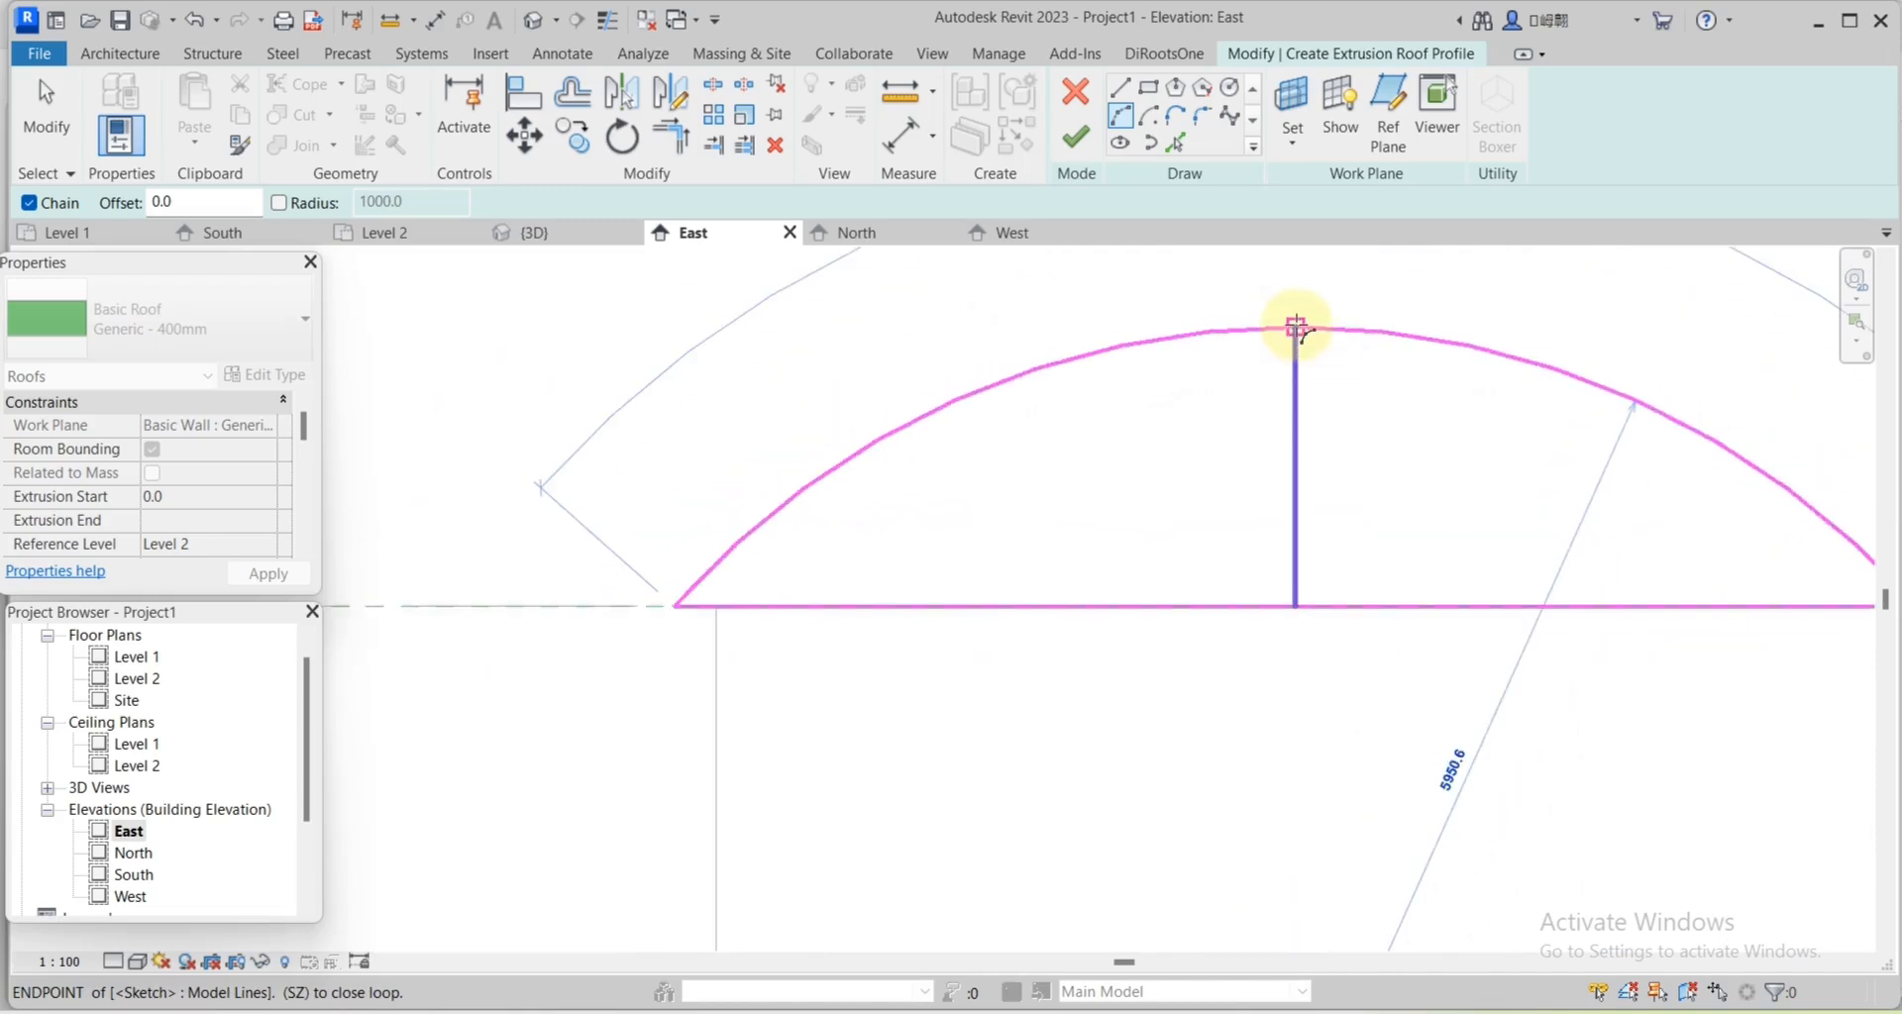
{"action": "scroll", "coordinate": [1296, 327], "scroll_direction": "down", "scroll_amount": 1}
{"action": "left_click", "coordinate": [1296, 327]}
{"action": "key", "text": "Escape"}
{"action": "key", "text": "Escape"}
Delete the horizontal, vertical and overhang guide lines, keeping only the arc as the roof profile.
{"action": "scroll", "coordinate": [1329, 455], "scroll_direction": "up", "scroll_amount": 3}
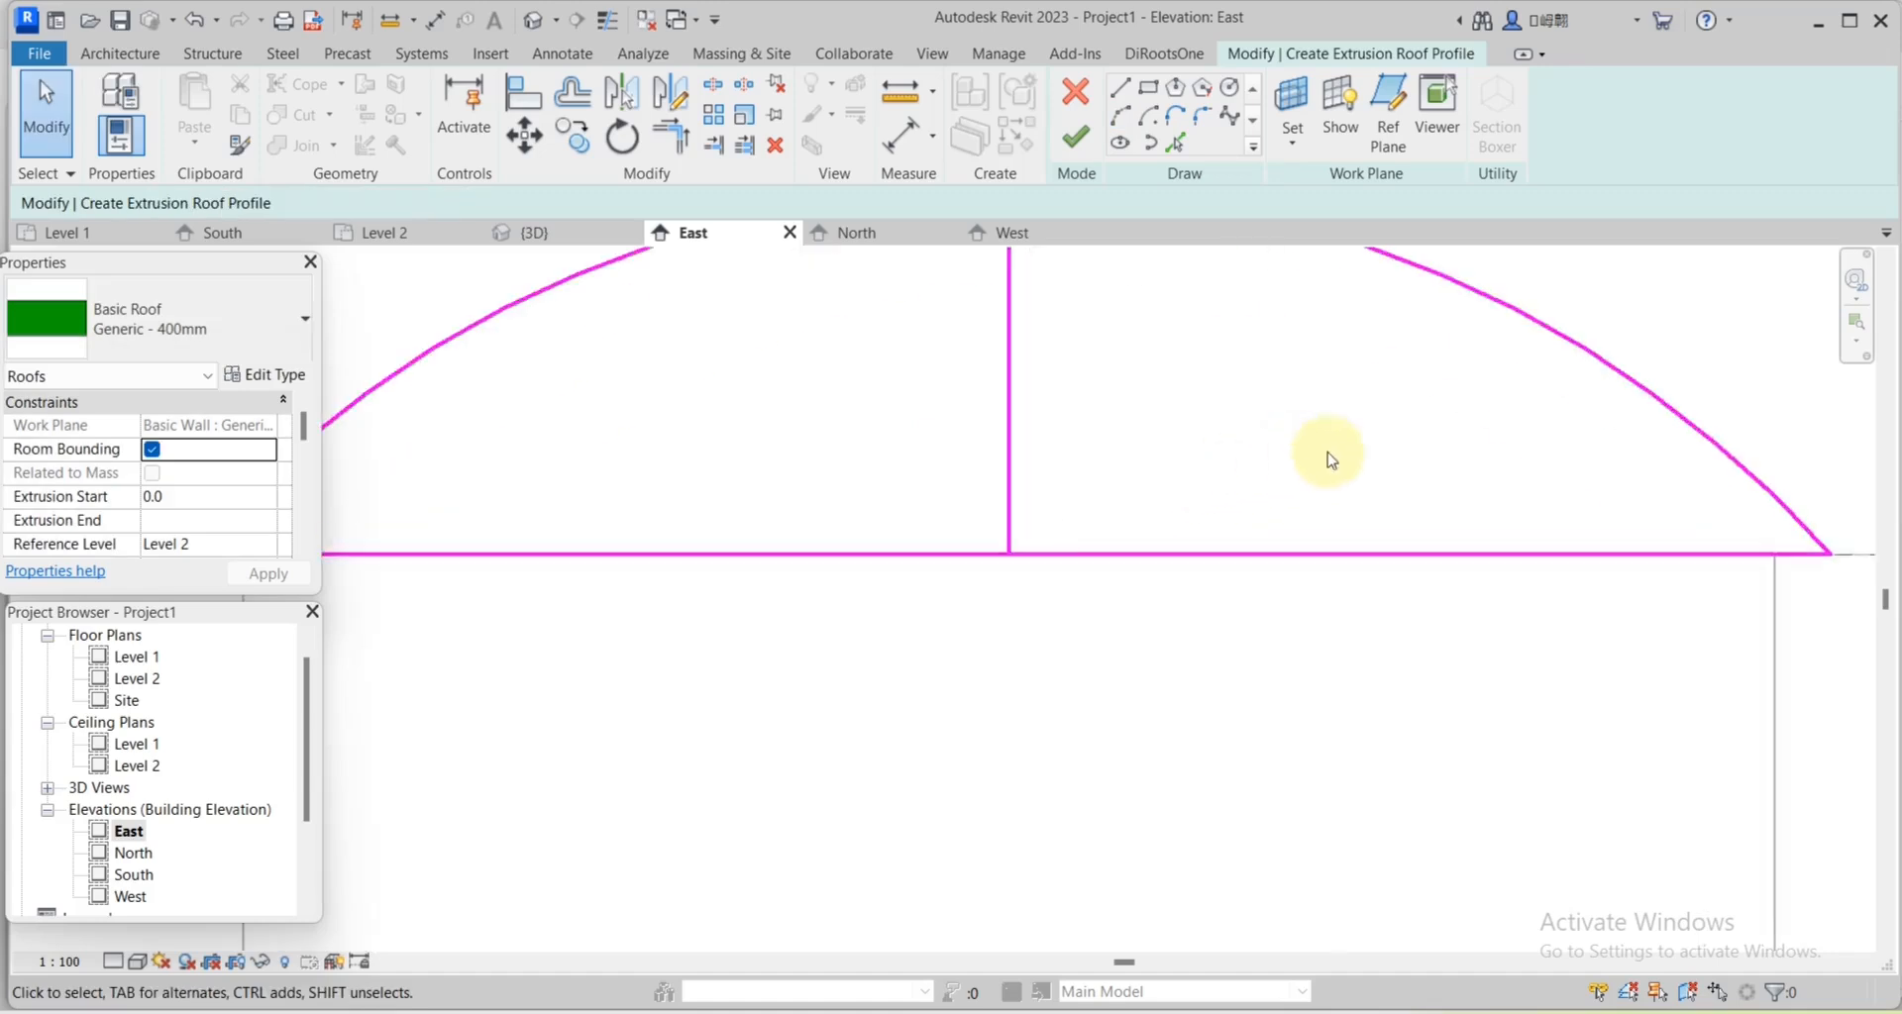
{"action": "left_click_drag", "start_coordinate": [1363, 438], "coordinate": [1100, 557]}
{"action": "left_click_drag", "start_coordinate": [1062, 582], "coordinate": [1060, 582]}
{"action": "key", "text": "Delete"}
{"action": "left_click", "coordinate": [1640, 519]}
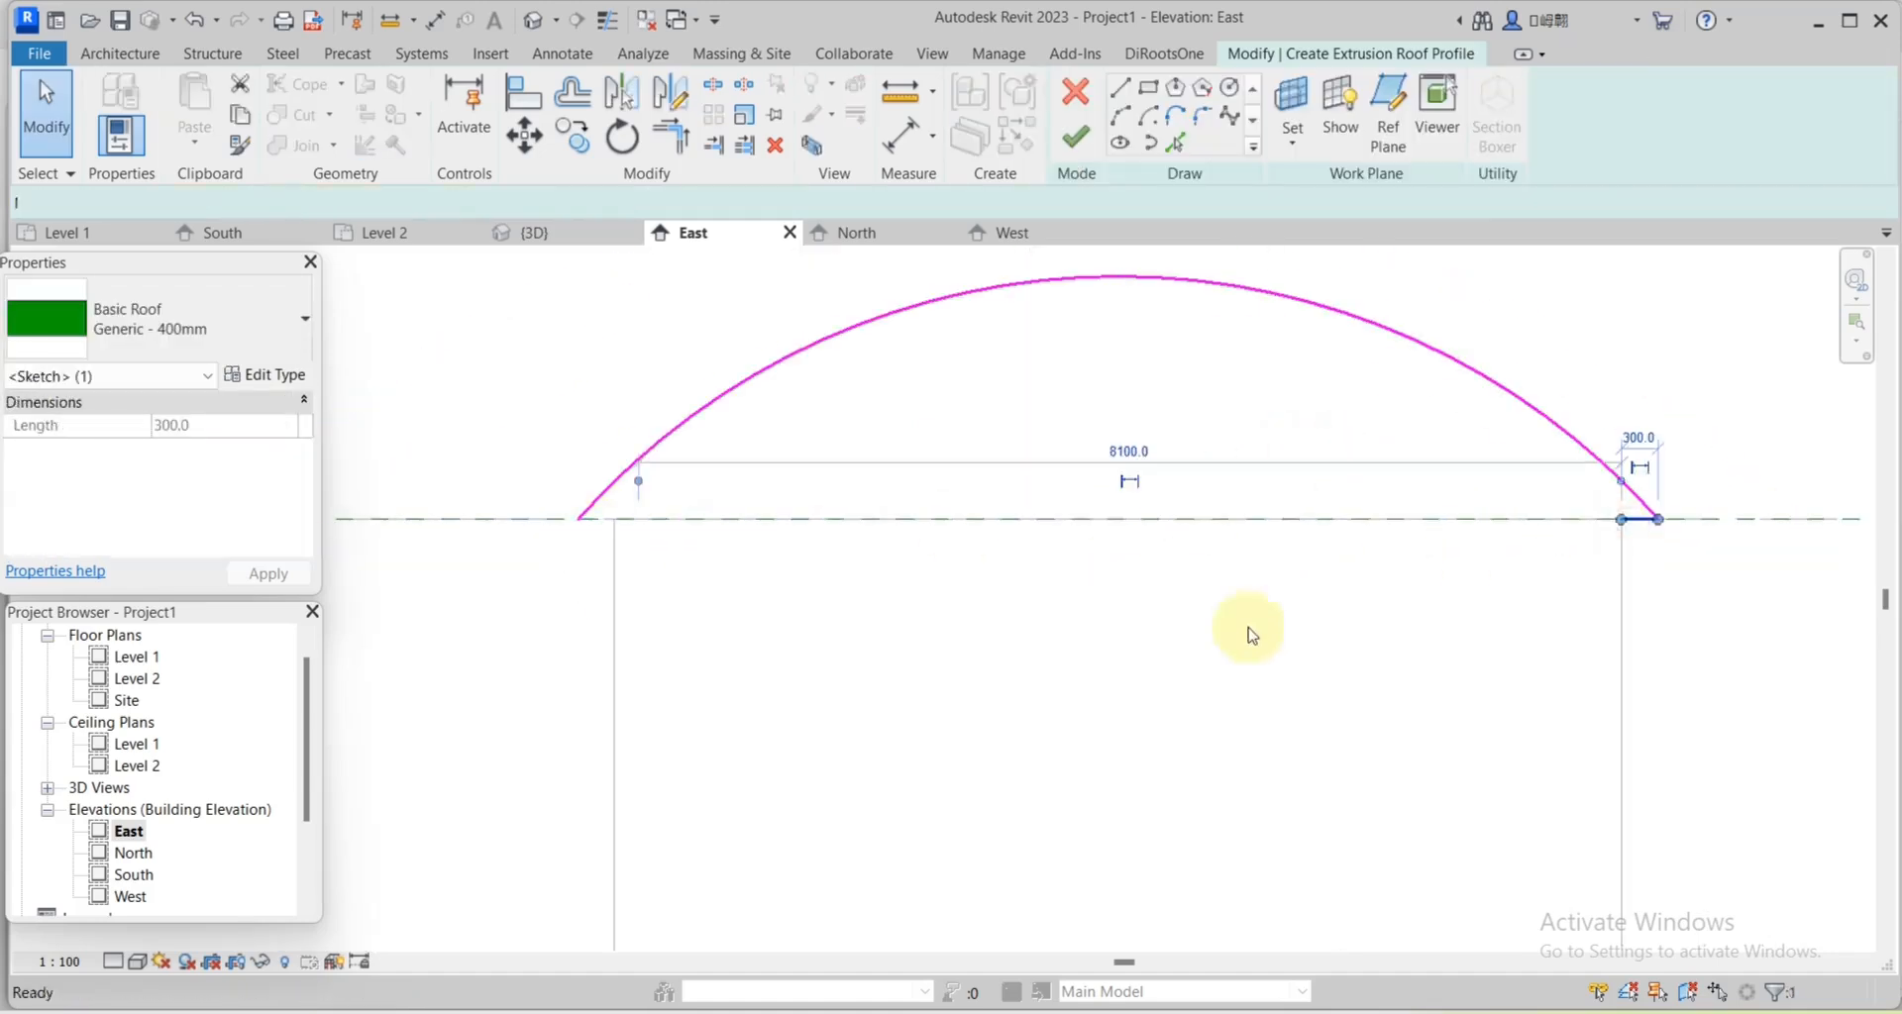
{"action": "key", "text": "Delete"}
{"action": "scroll", "coordinate": [1228, 648], "scroll_direction": "down", "scroll_amount": 2}
Set the roof's extrusion start to -12500 and extrusion end to 300, and finish the profile sketch.
{"action": "left_click", "coordinate": [213, 448]}
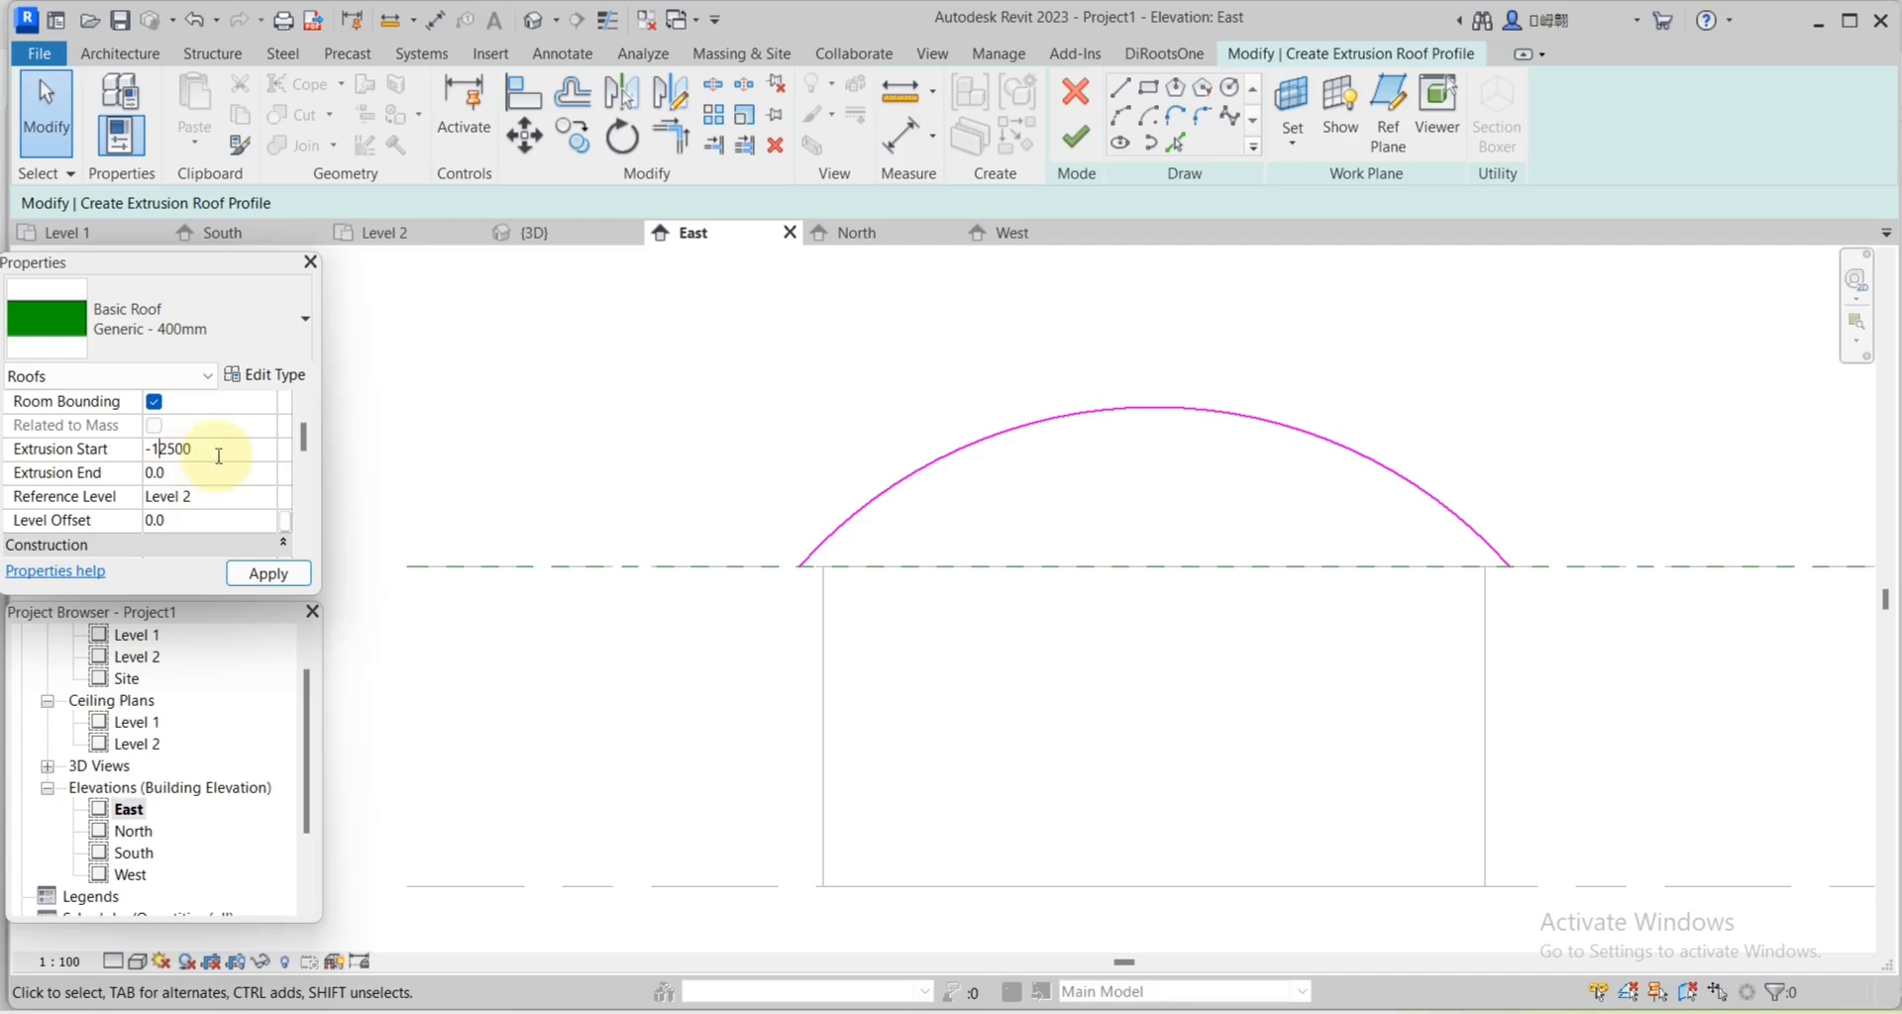
{"action": "left_click", "coordinate": [188, 474]}
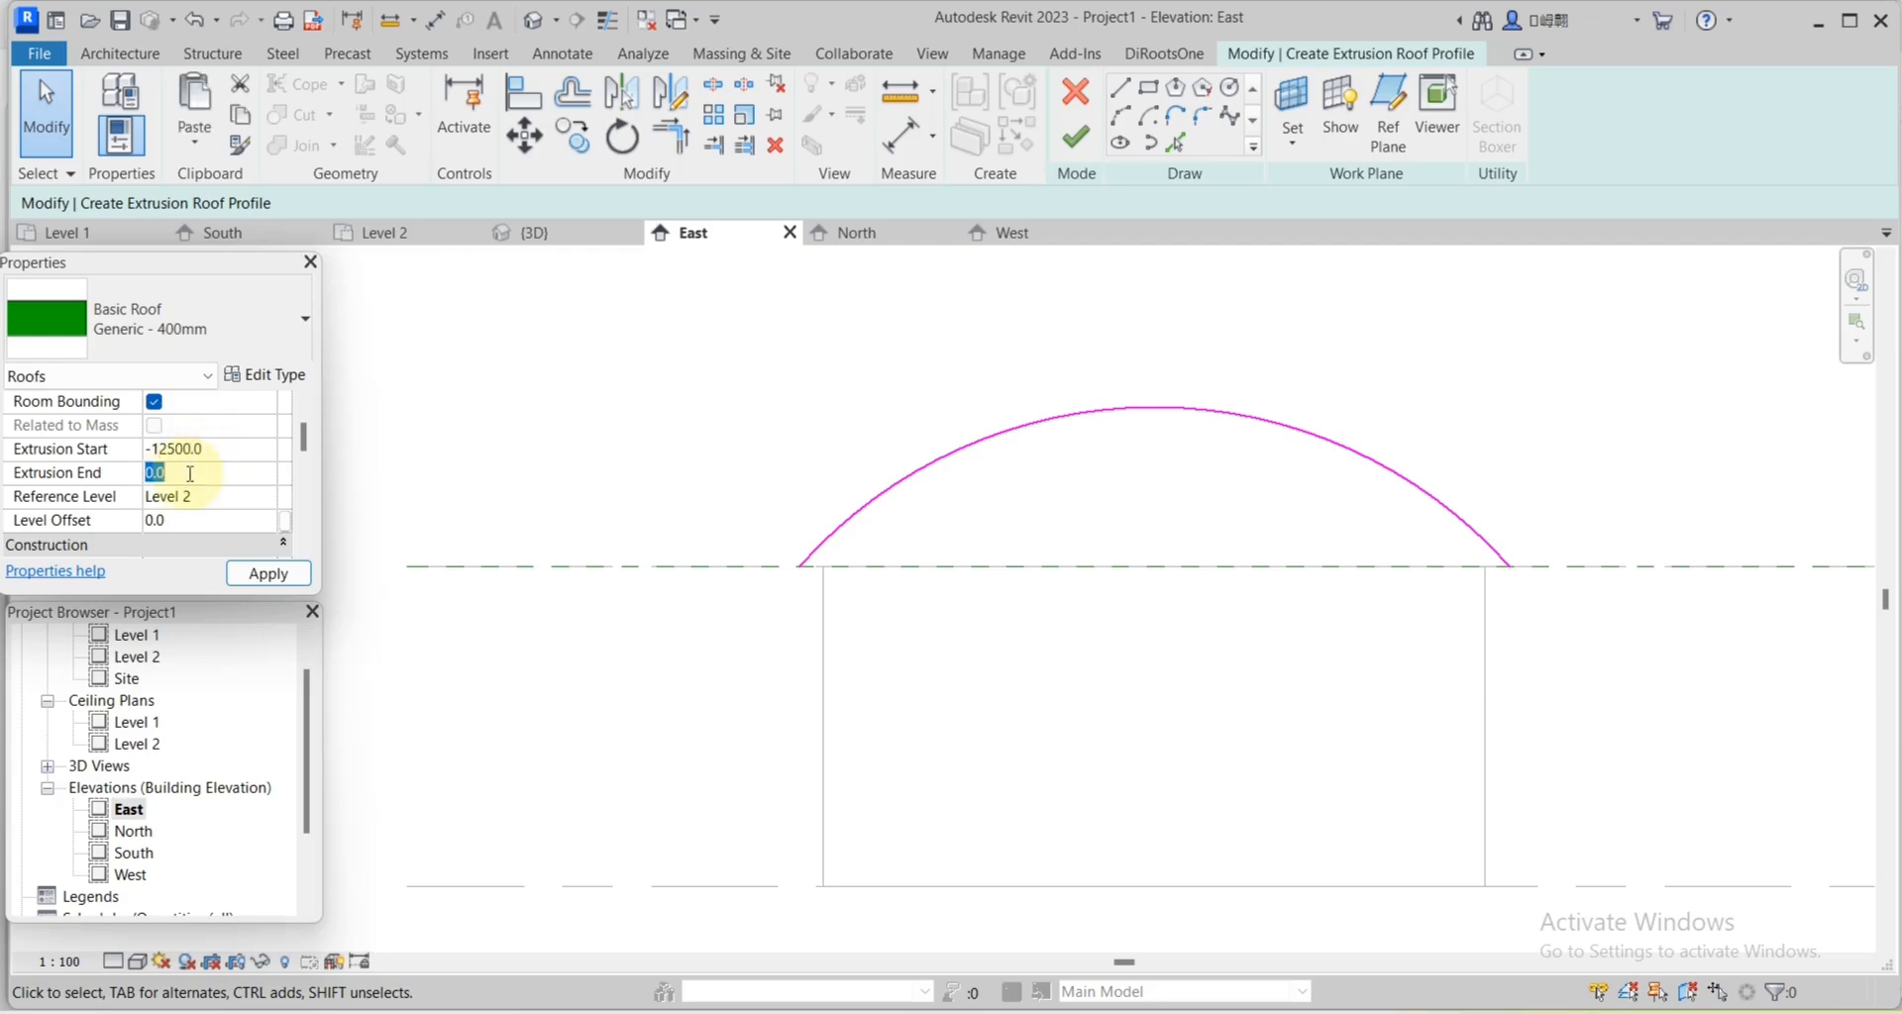
{"action": "type", "text": "300"}
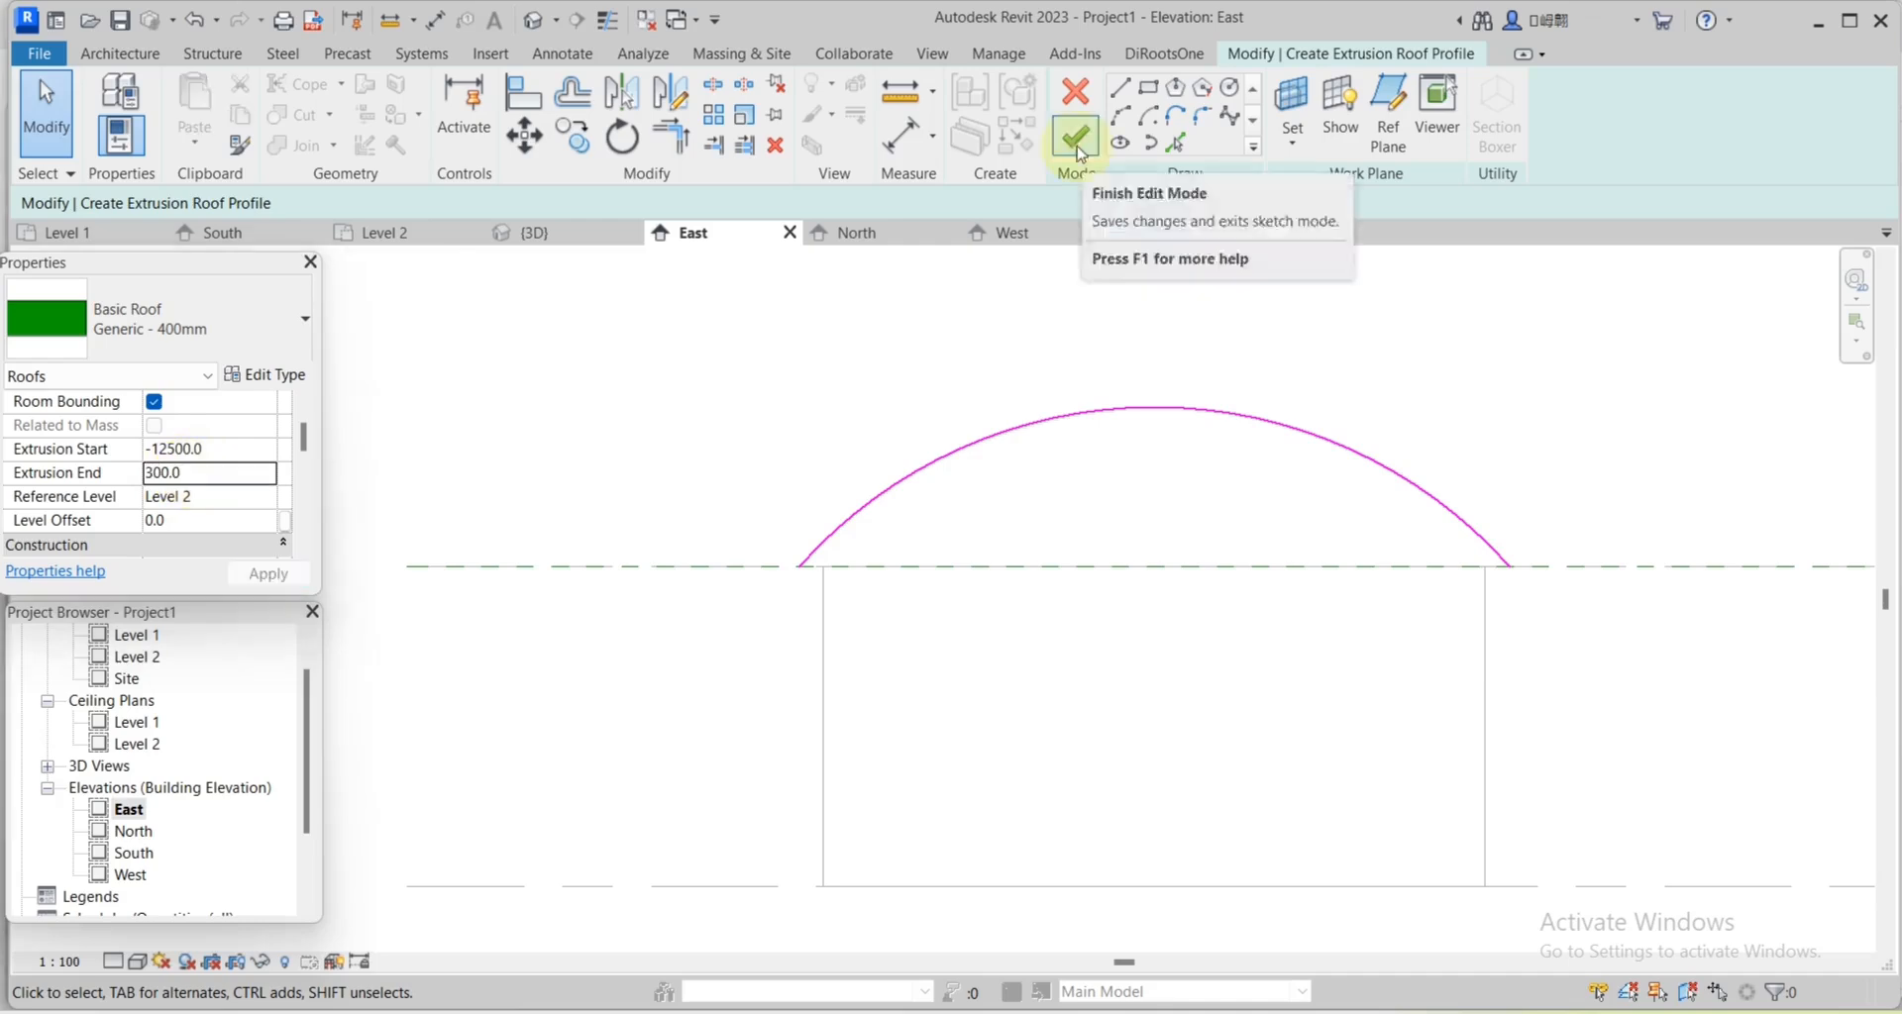
{"action": "left_click", "coordinate": [1076, 137]}
Open the 3D view and attach the tops of all four walls to the curved roof.
{"action": "left_click", "coordinate": [543, 22]}
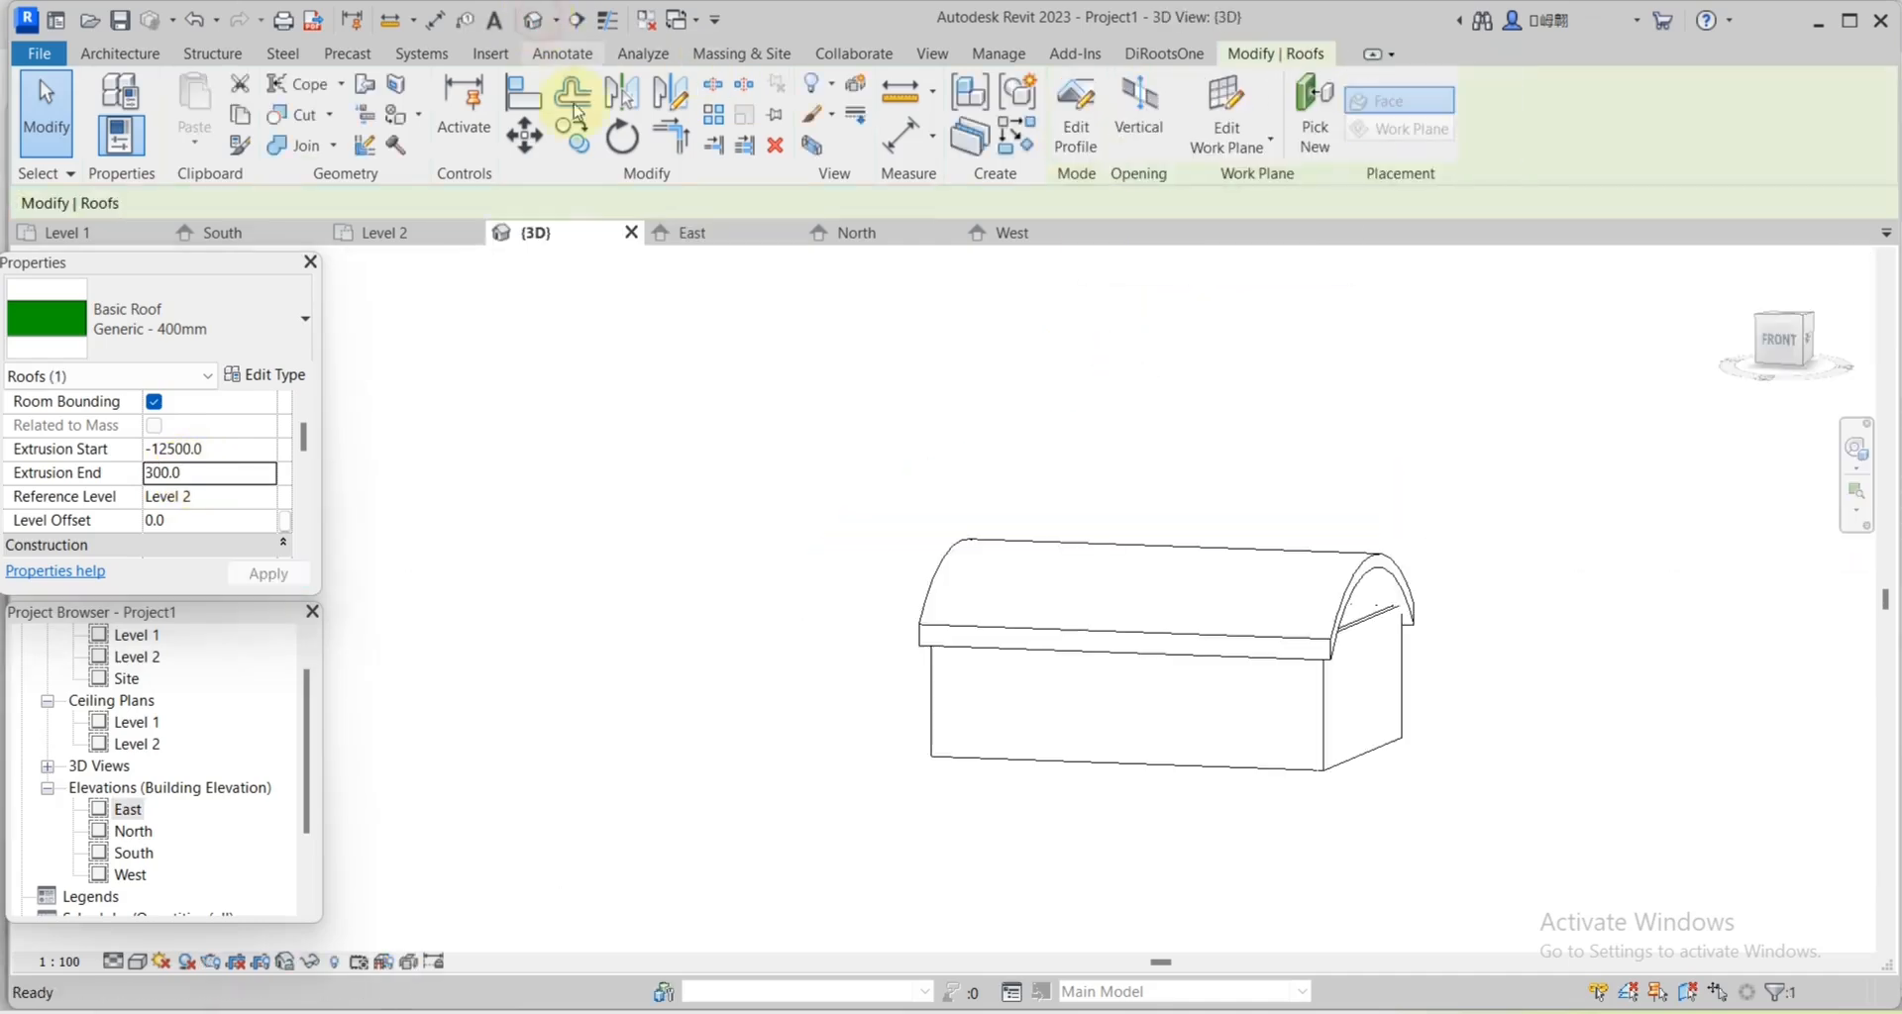
{"action": "key", "text": "Escape"}
{"action": "left_click", "coordinate": [1858, 447]}
{"action": "left_click_drag", "start_coordinate": [1587, 626], "coordinate": [806, 496]}
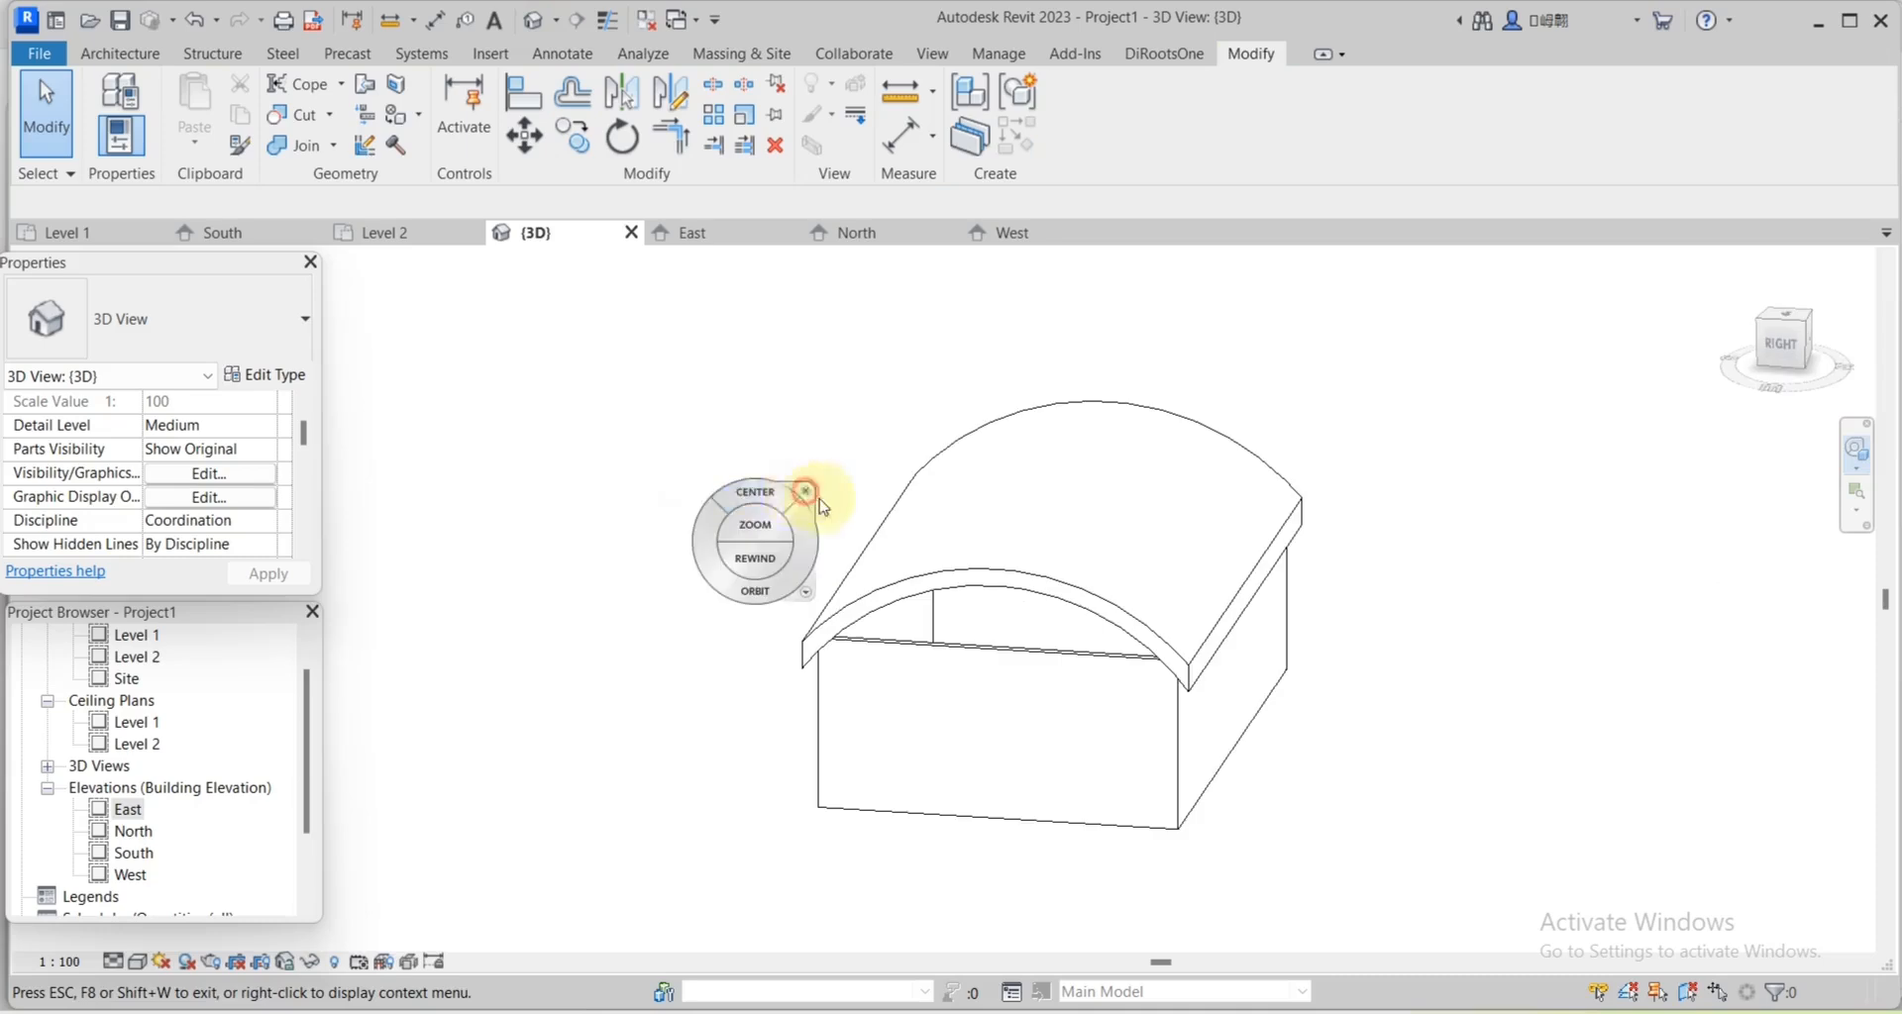
{"action": "left_click", "coordinate": [806, 481]}
{"action": "key", "text": "Tab"}
{"action": "left_click", "coordinate": [1021, 817]}
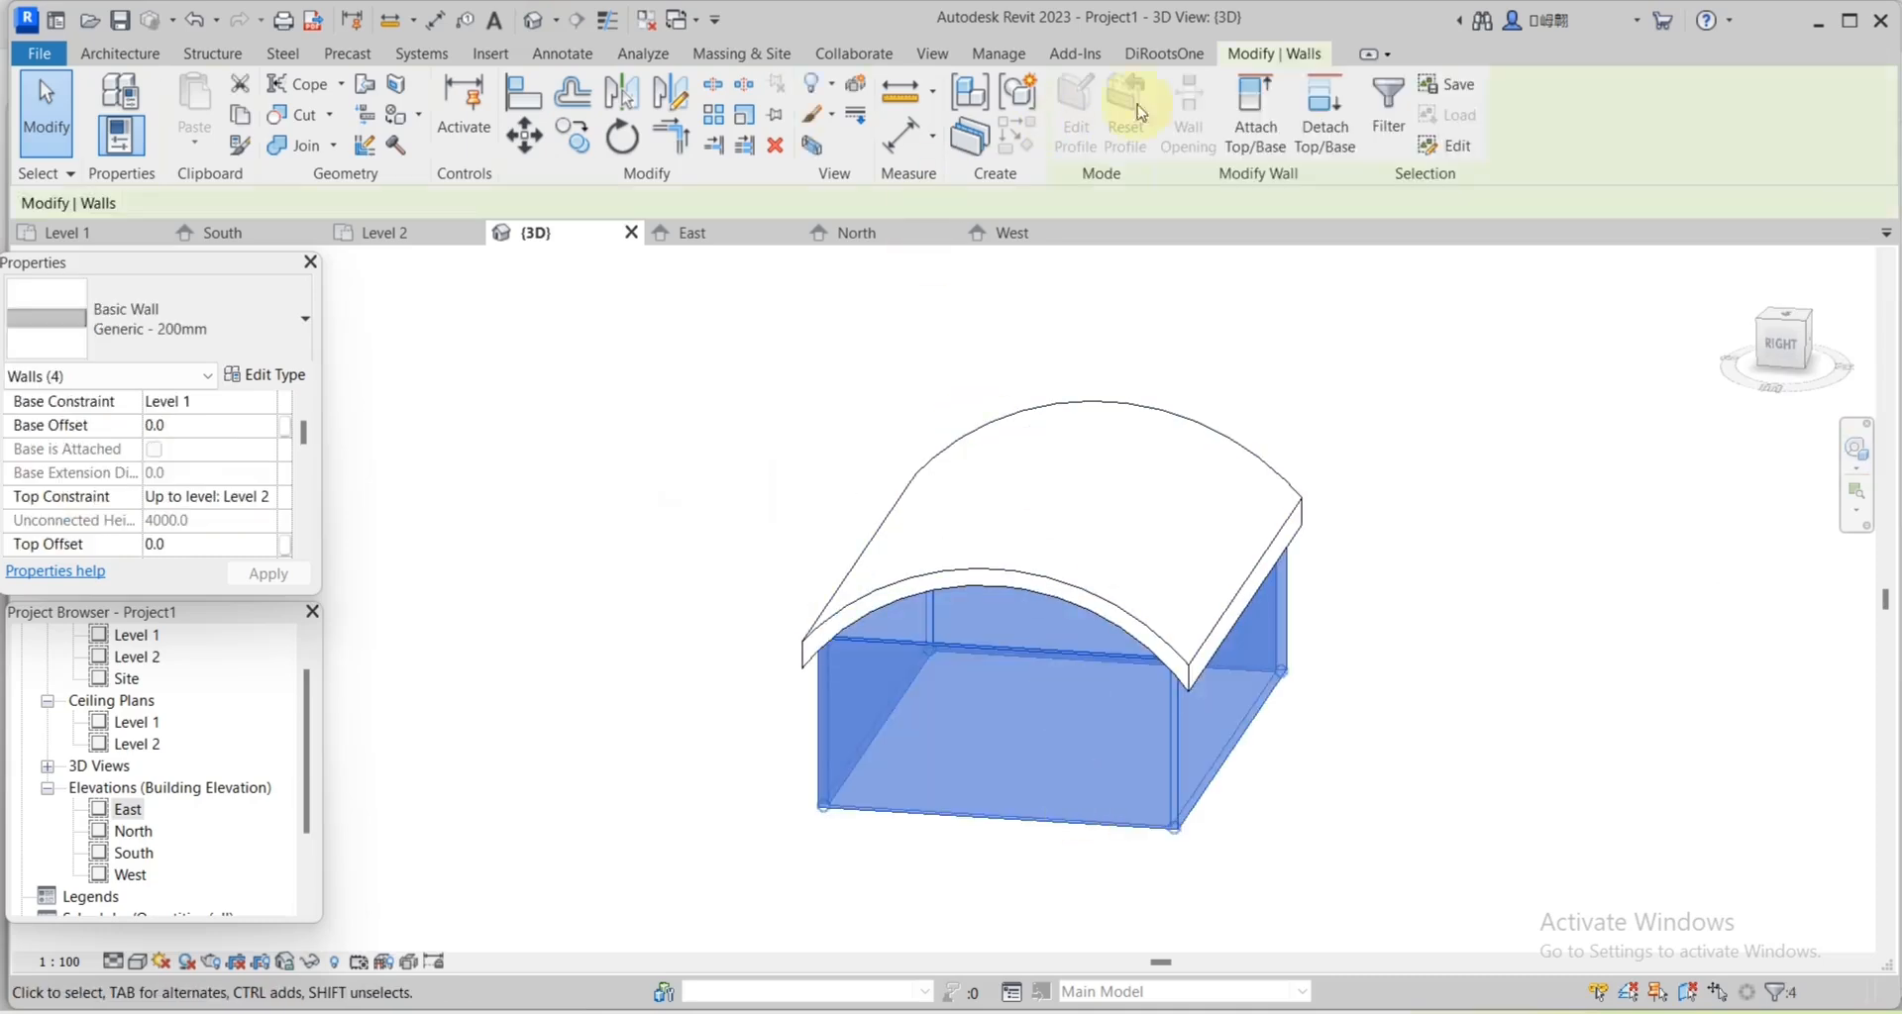
{"action": "left_click", "coordinate": [1268, 159]}
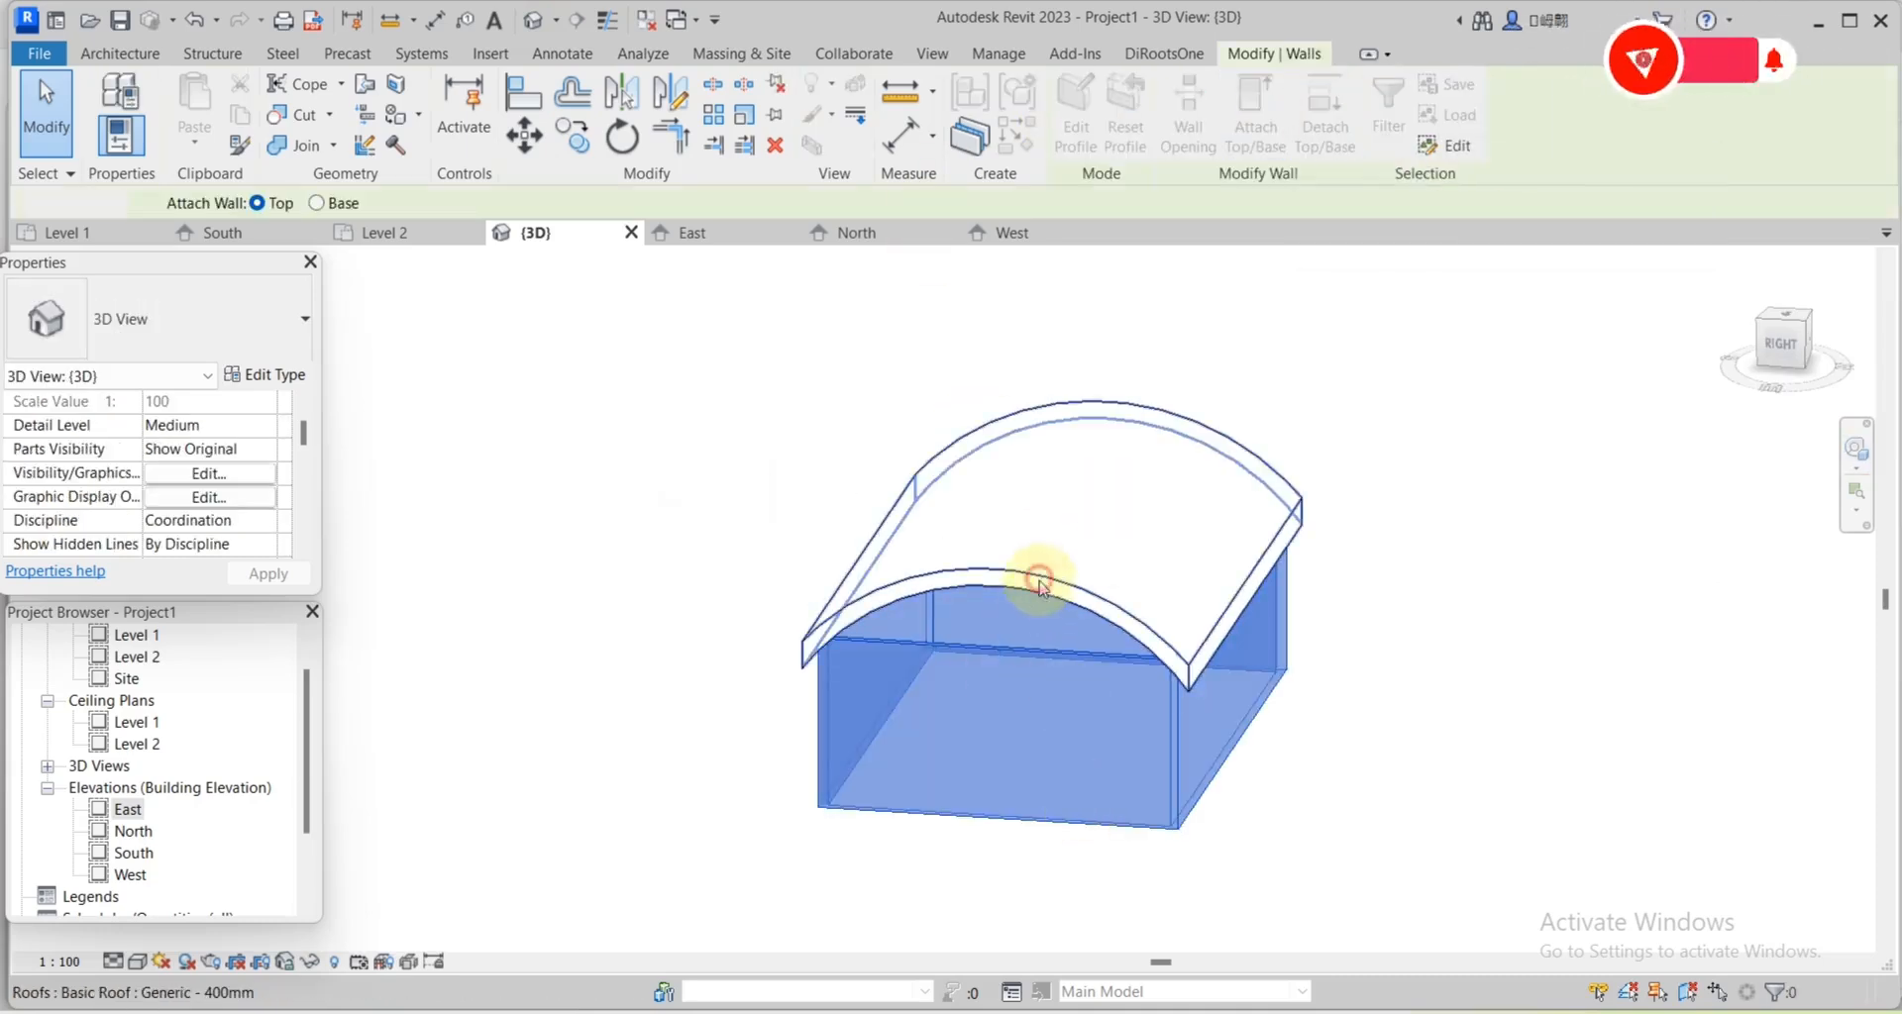
{"action": "left_click", "coordinate": [1127, 637]}
{"action": "key", "text": "Escape"}
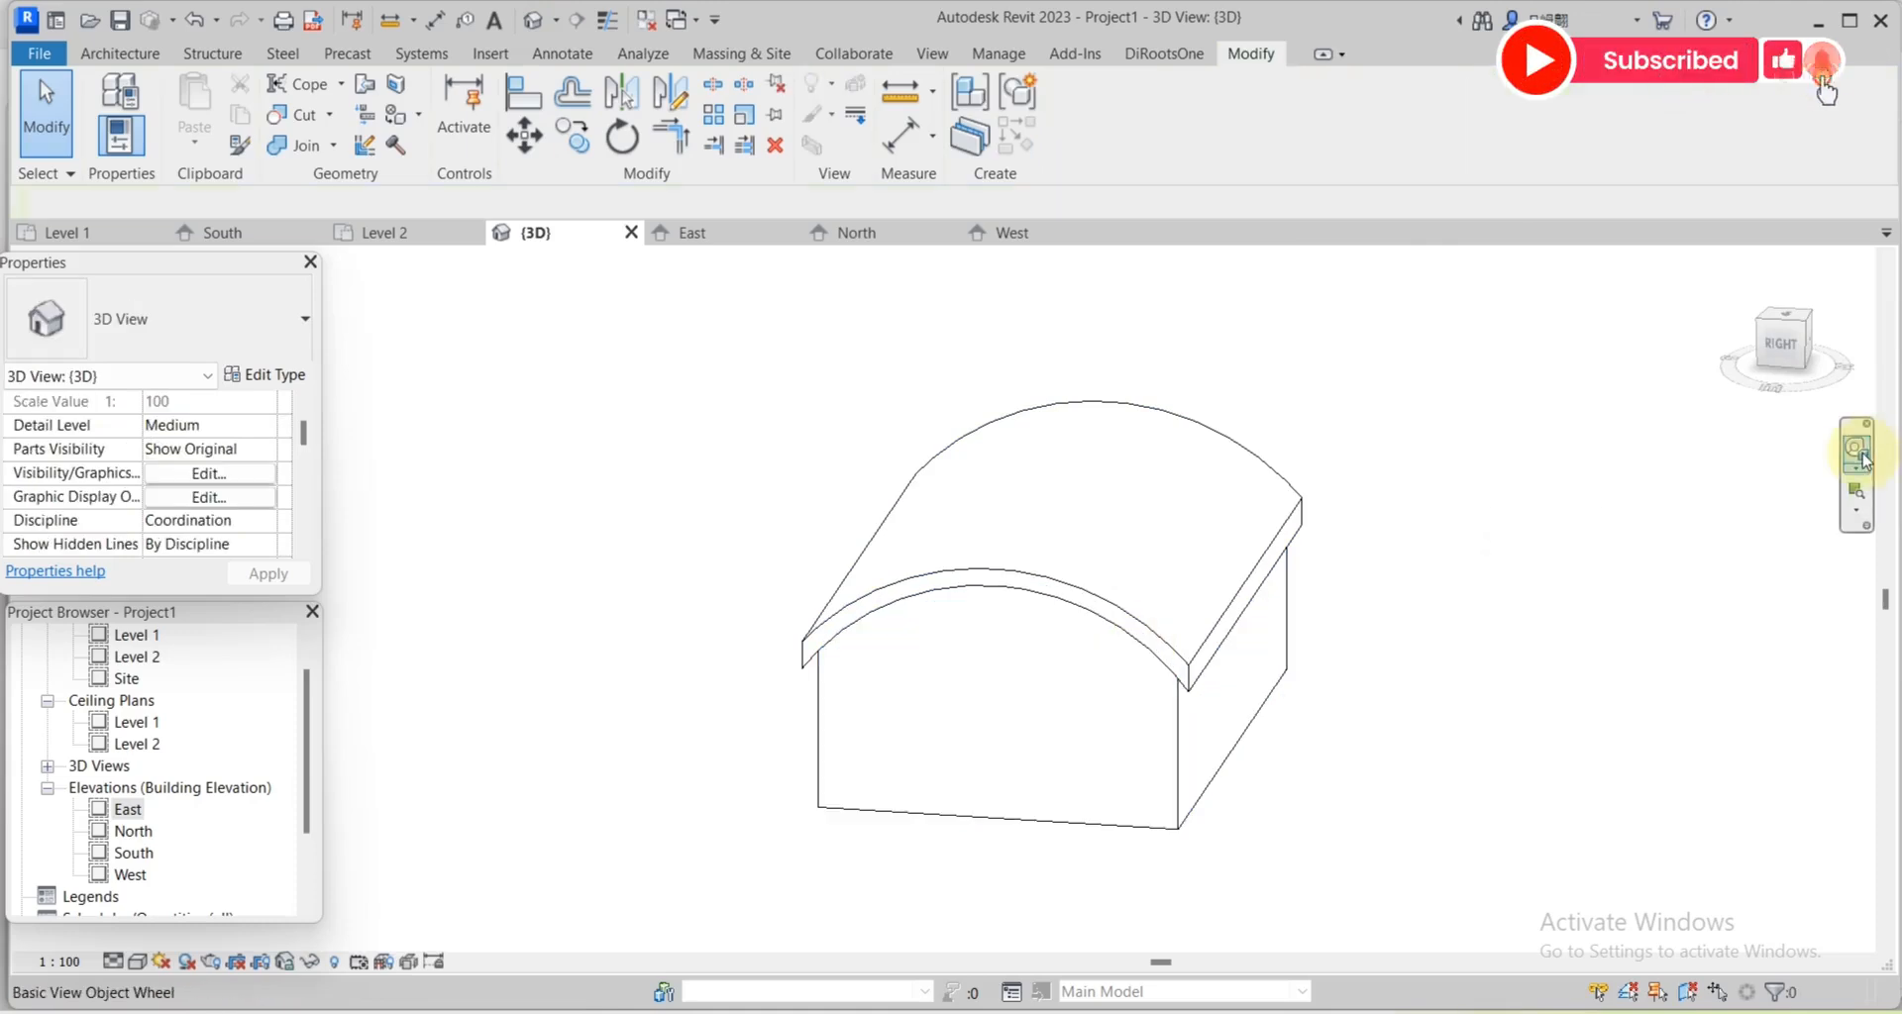
{"action": "left_click", "coordinate": [1805, 486]}
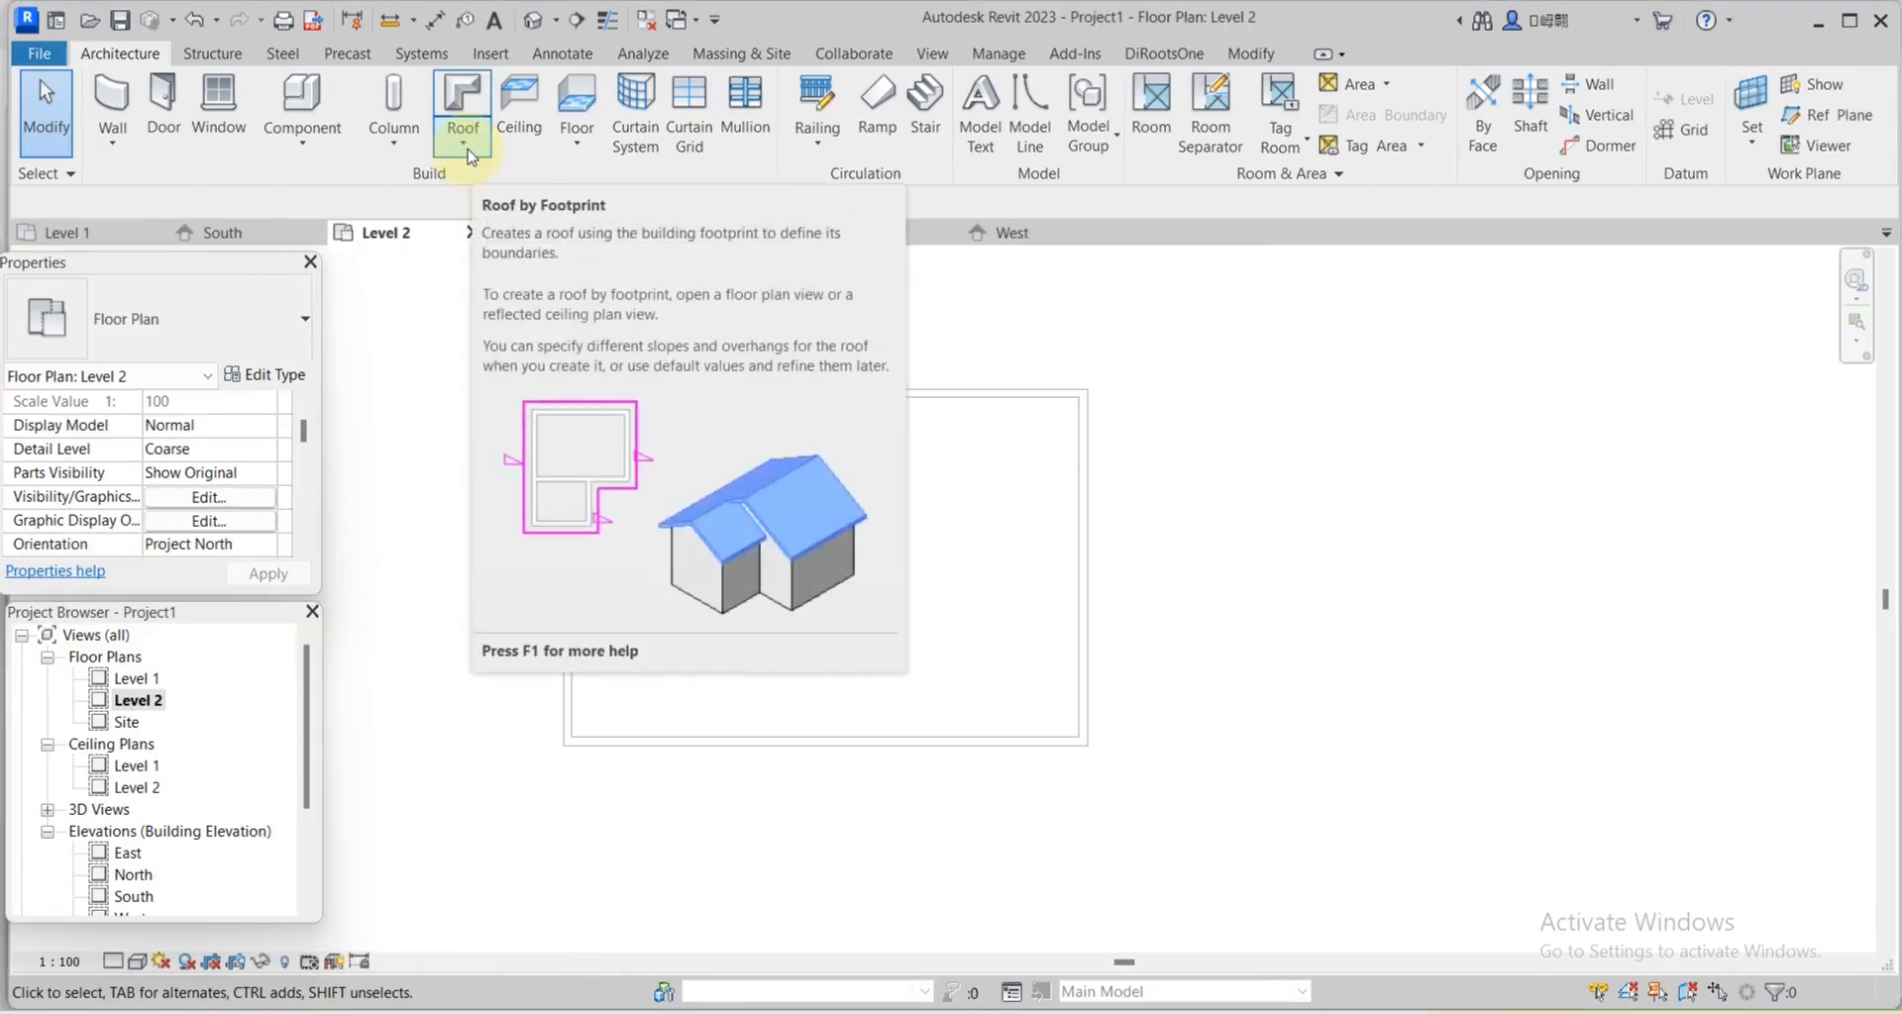
In the East elevation, start a roof by extrusion with the end wall as work plane and Level 2 as reference level.
{"action": "scroll", "coordinate": [126, 847], "scroll_direction": "down", "scroll_amount": 1}
{"action": "double_click", "coordinate": [131, 834]}
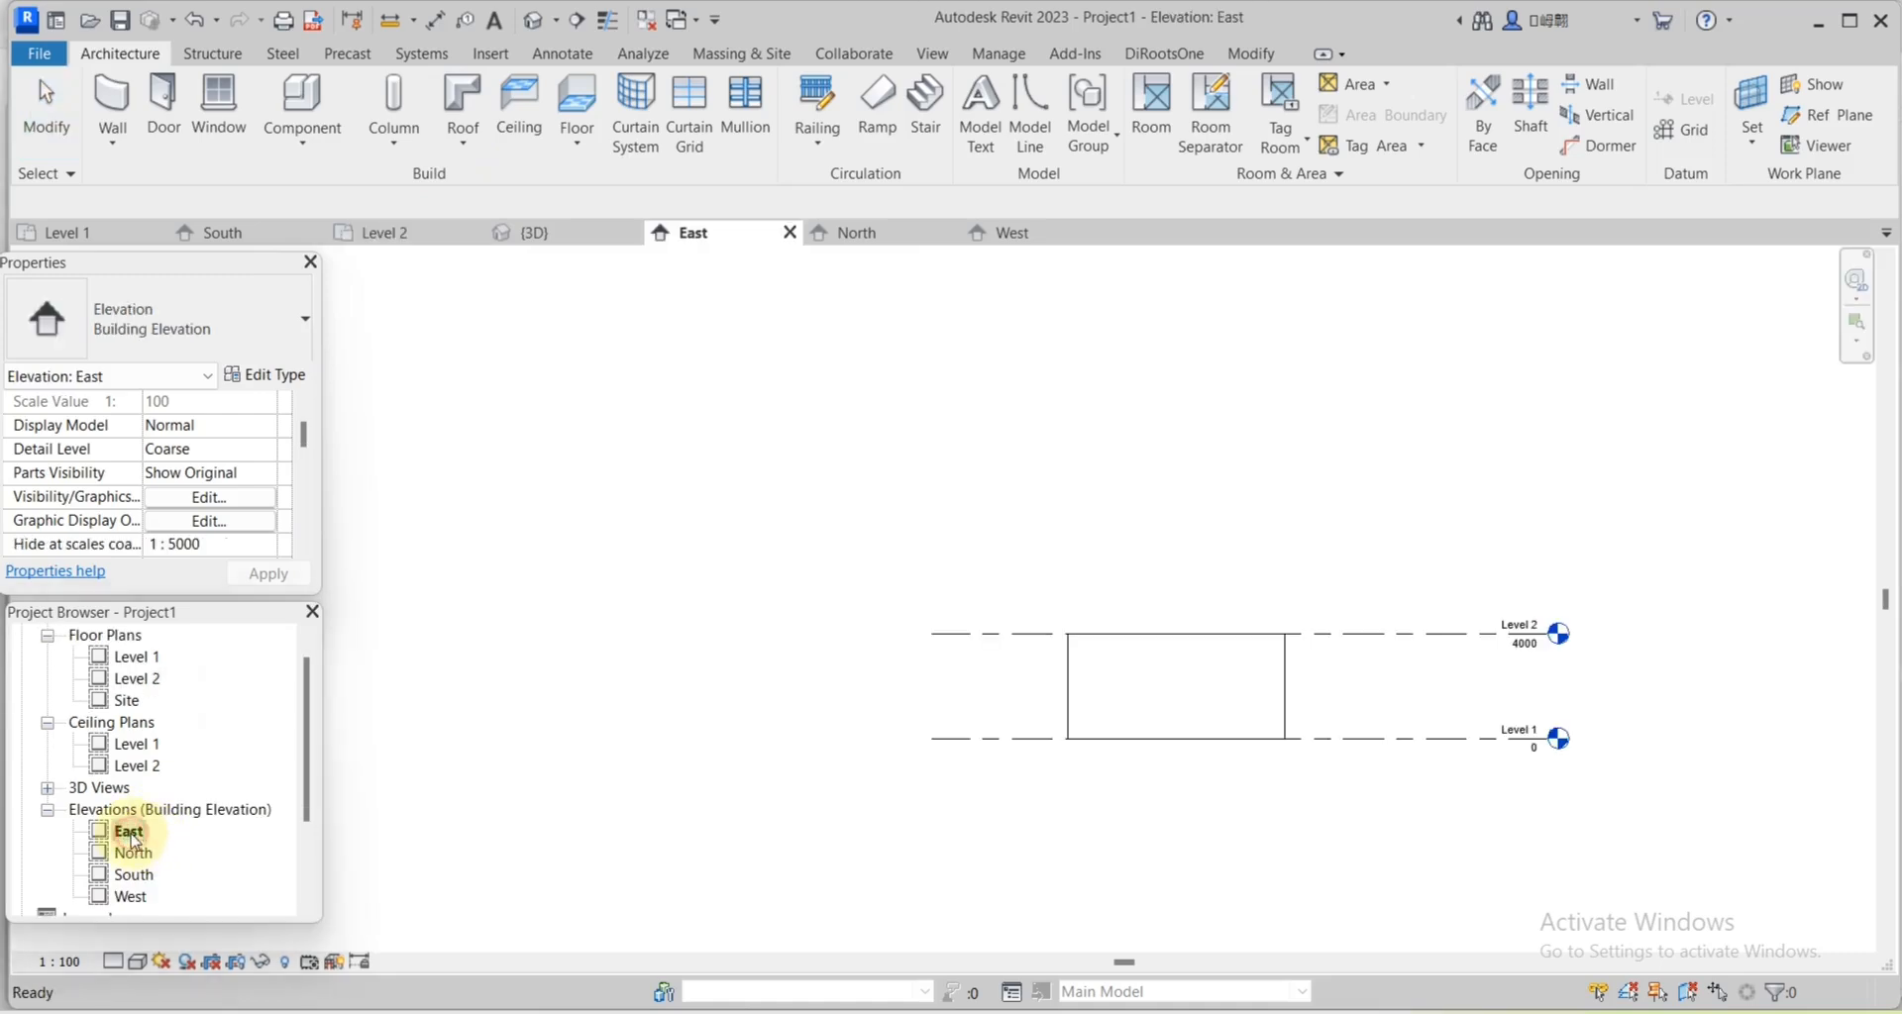
{"action": "left_click", "coordinate": [464, 145]}
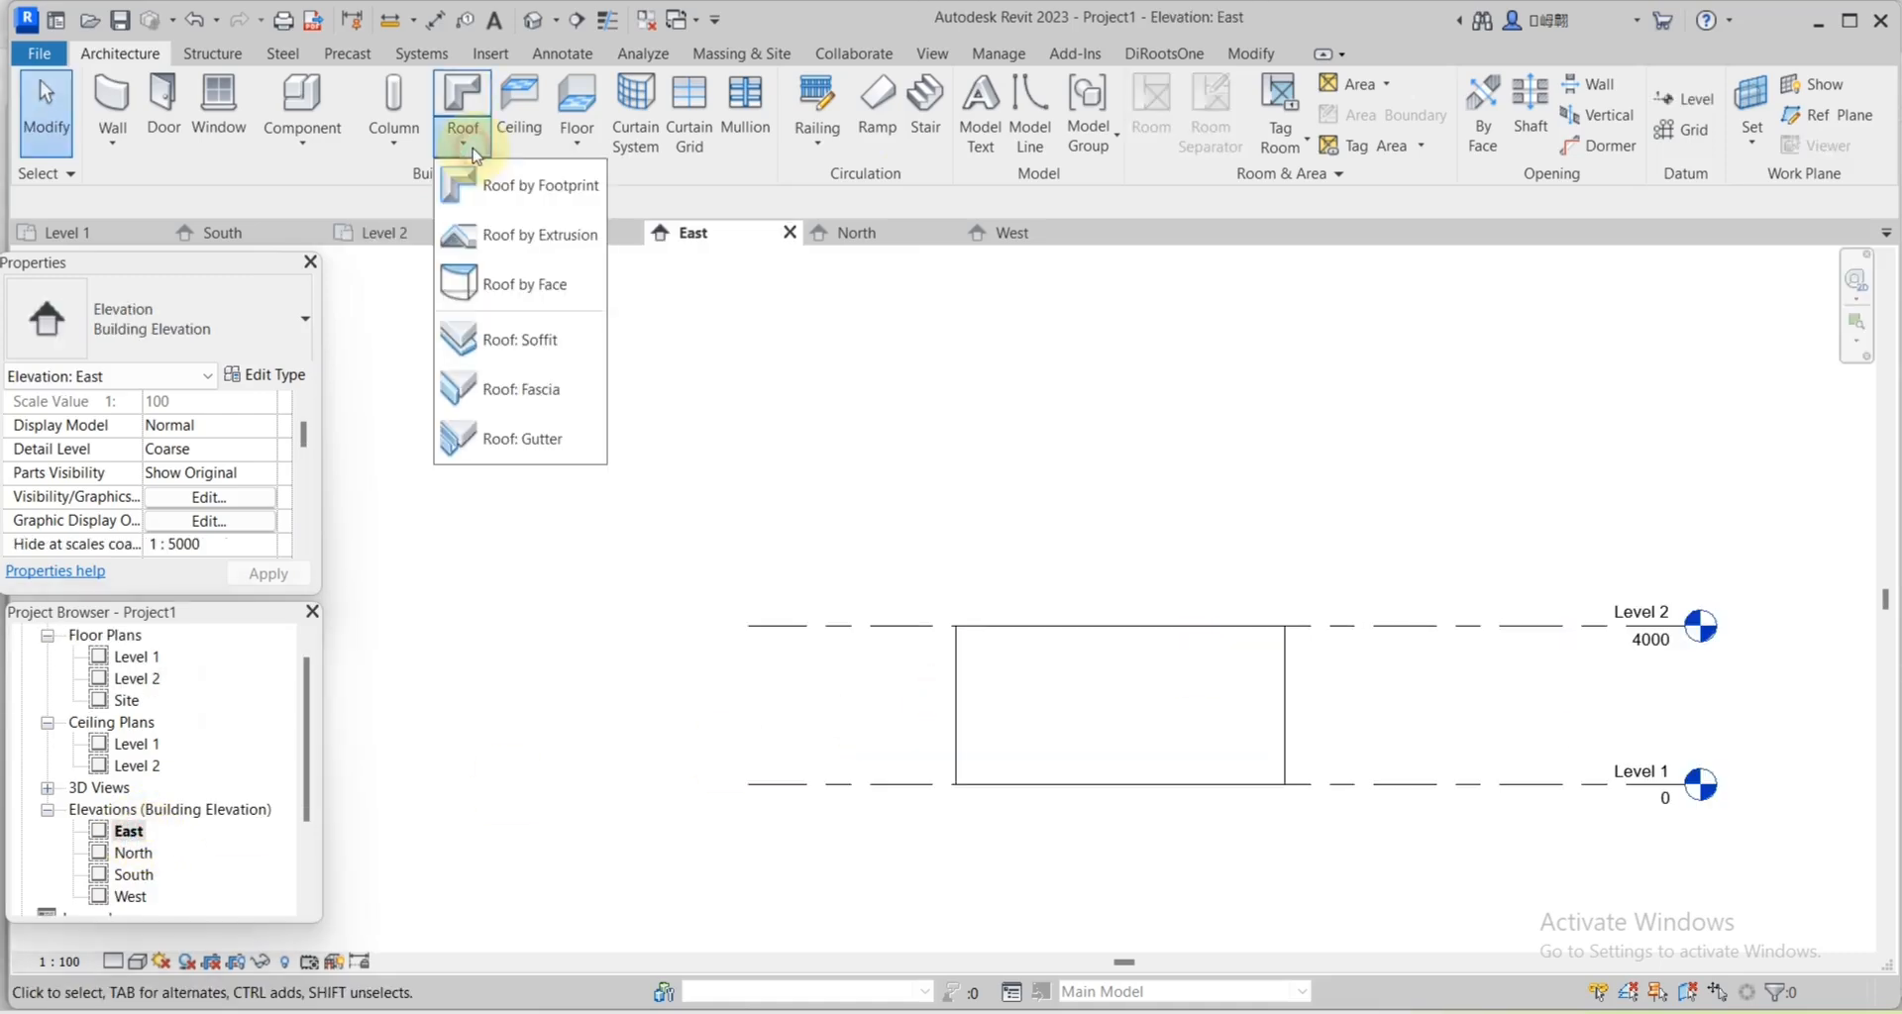
{"action": "left_click", "coordinate": [530, 235]}
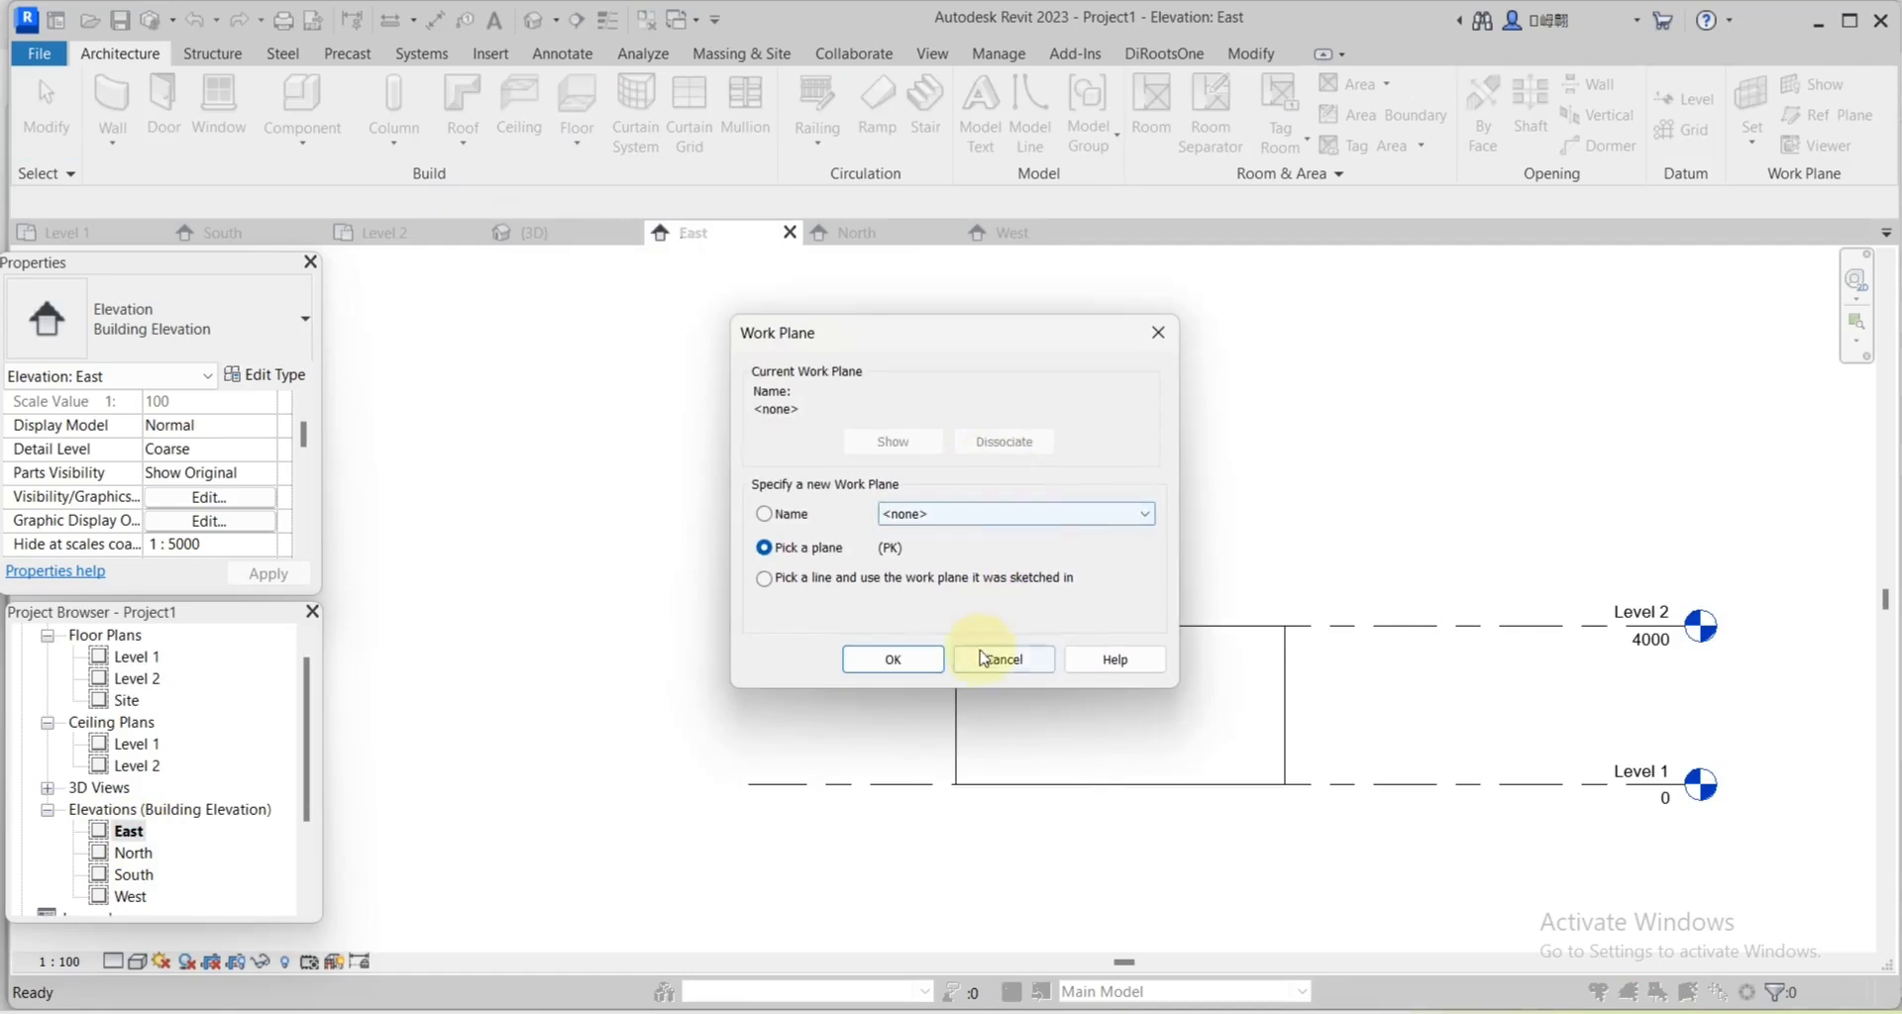
{"action": "left_click", "coordinate": [879, 662]}
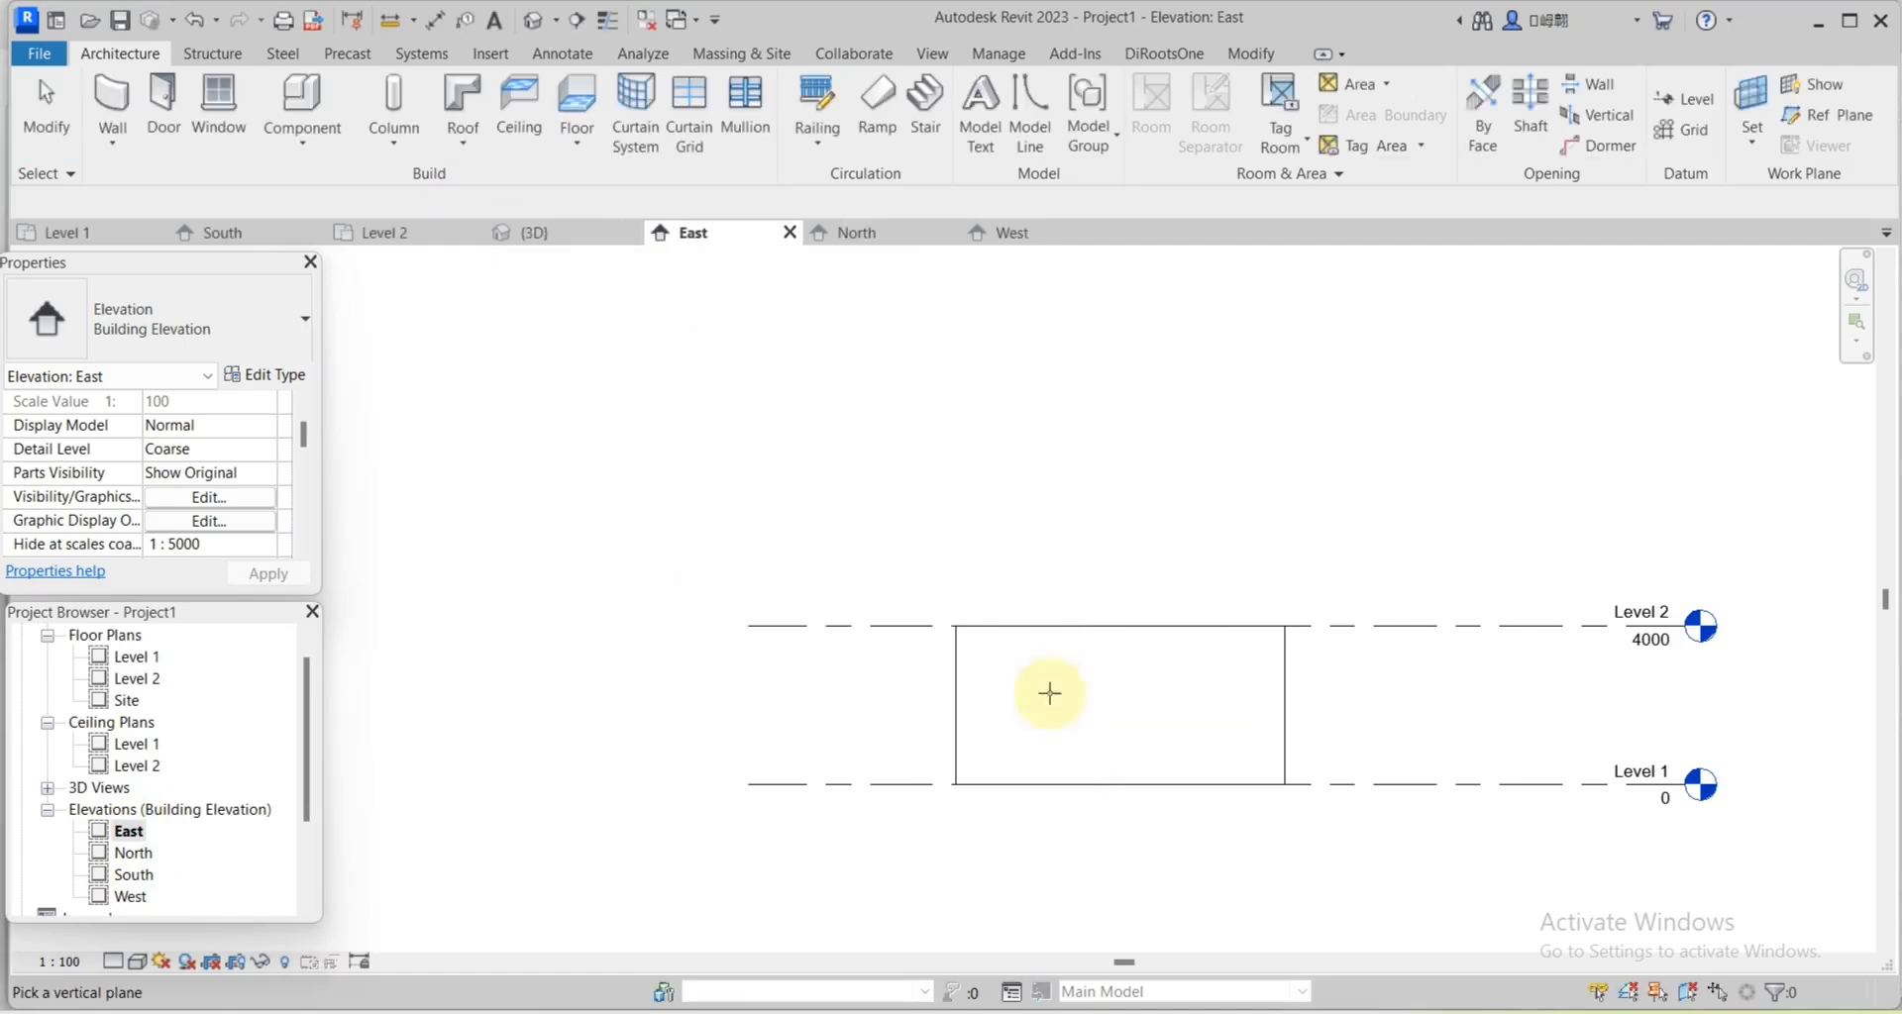
{"action": "left_click", "coordinate": [969, 671]}
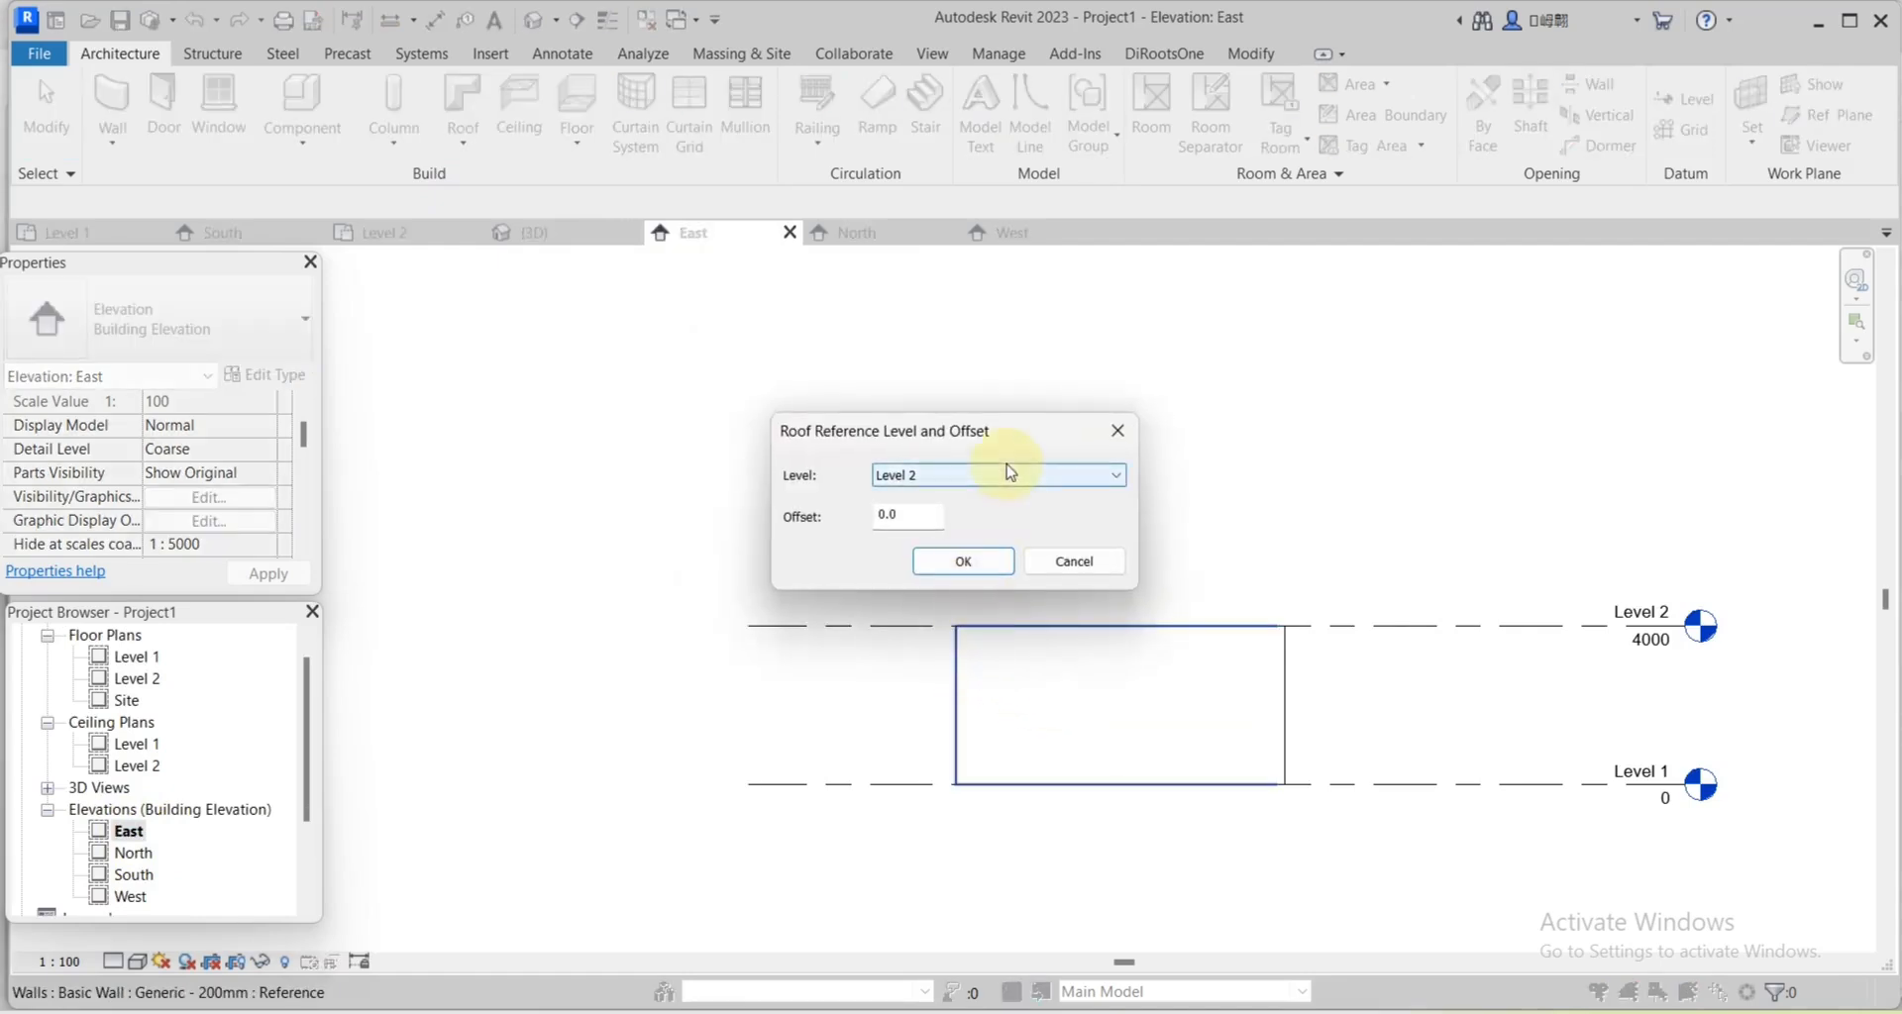
{"action": "left_click", "coordinate": [984, 550]}
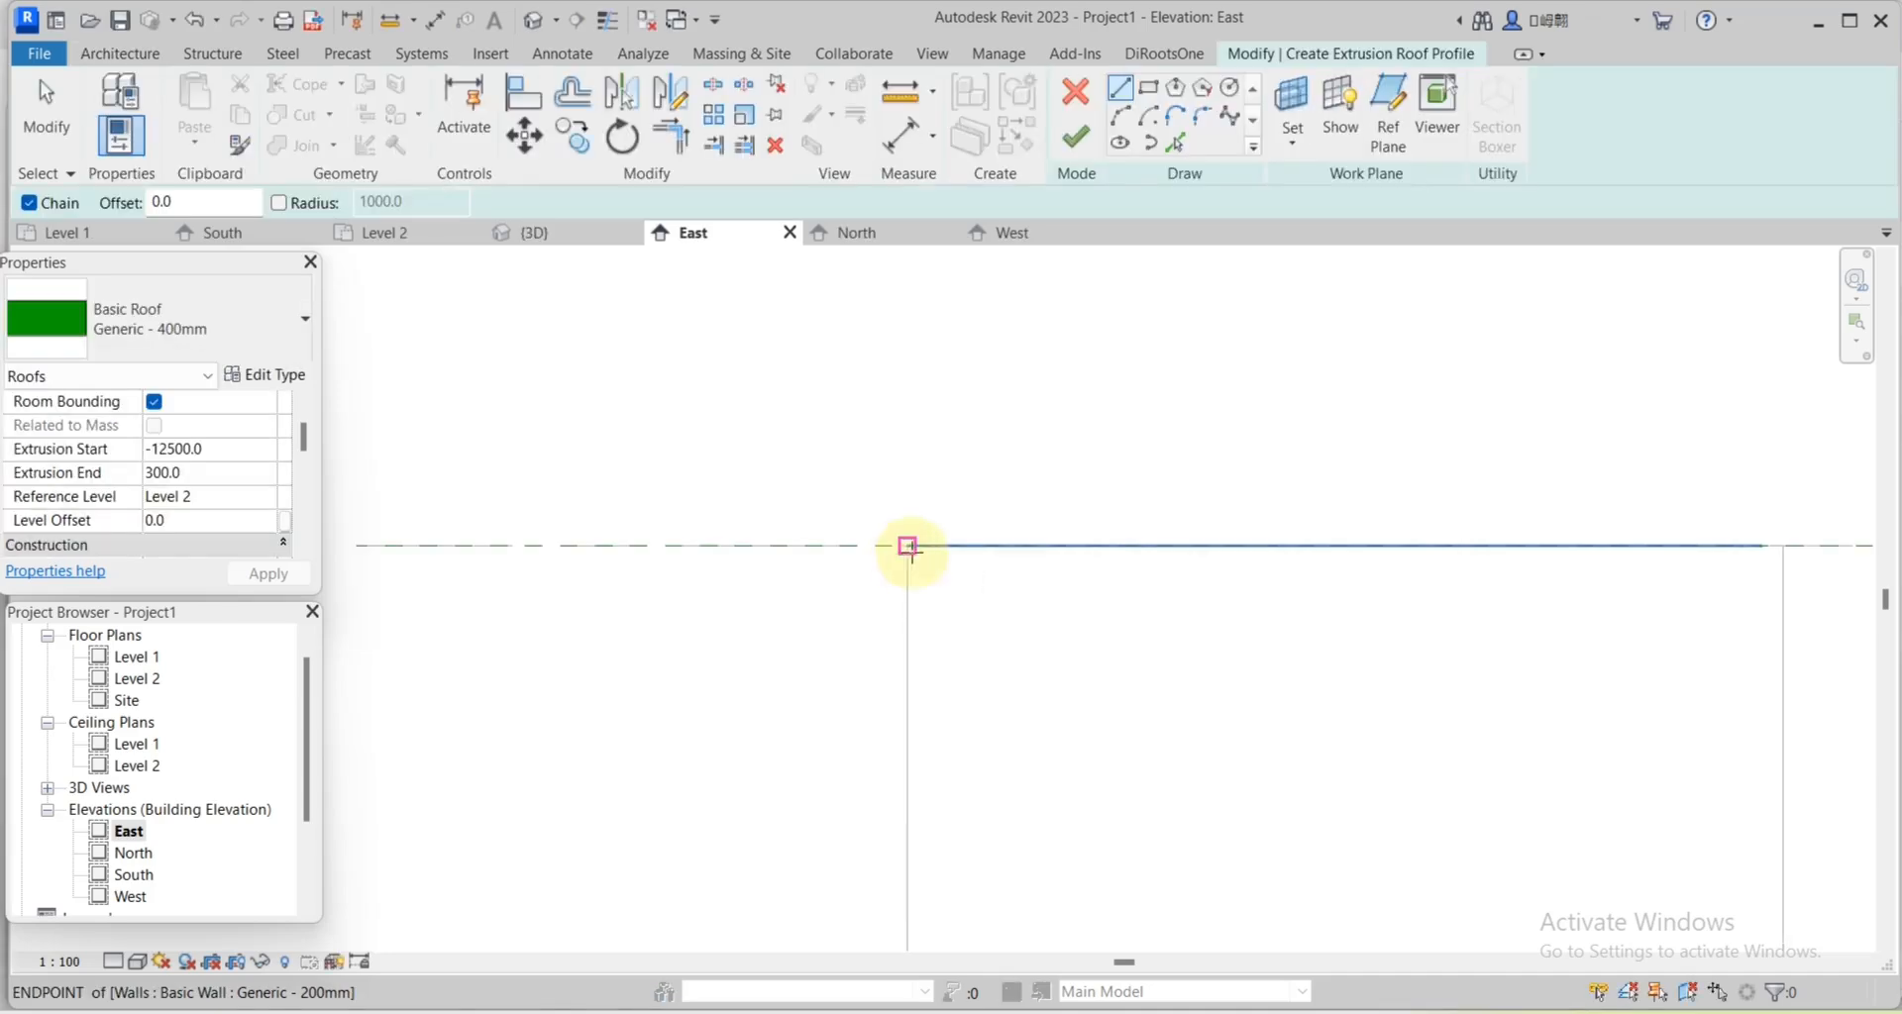
Sketch a horizontal guide line about 8300 mm long between the wall tops and a 3000 mm vertical line up from its midpoint.
{"action": "left_click", "coordinate": [906, 546]}
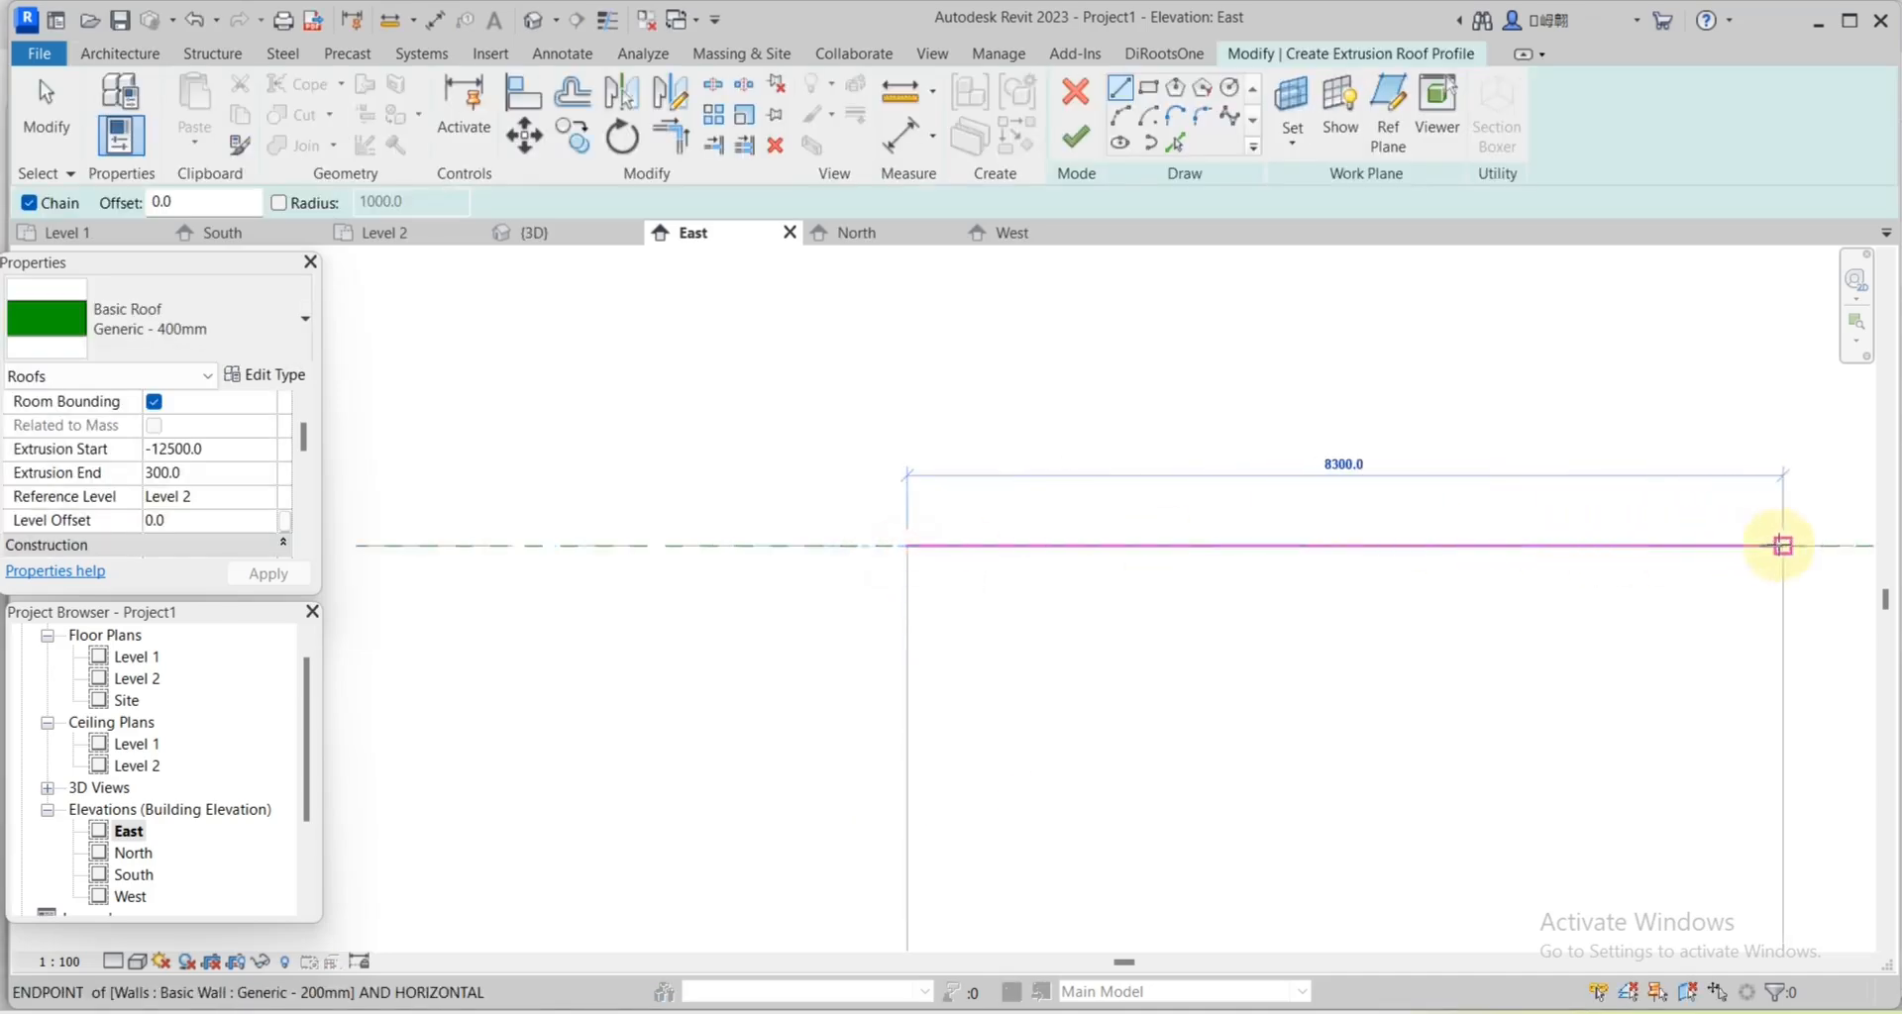
{"action": "left_click", "coordinate": [1783, 545]}
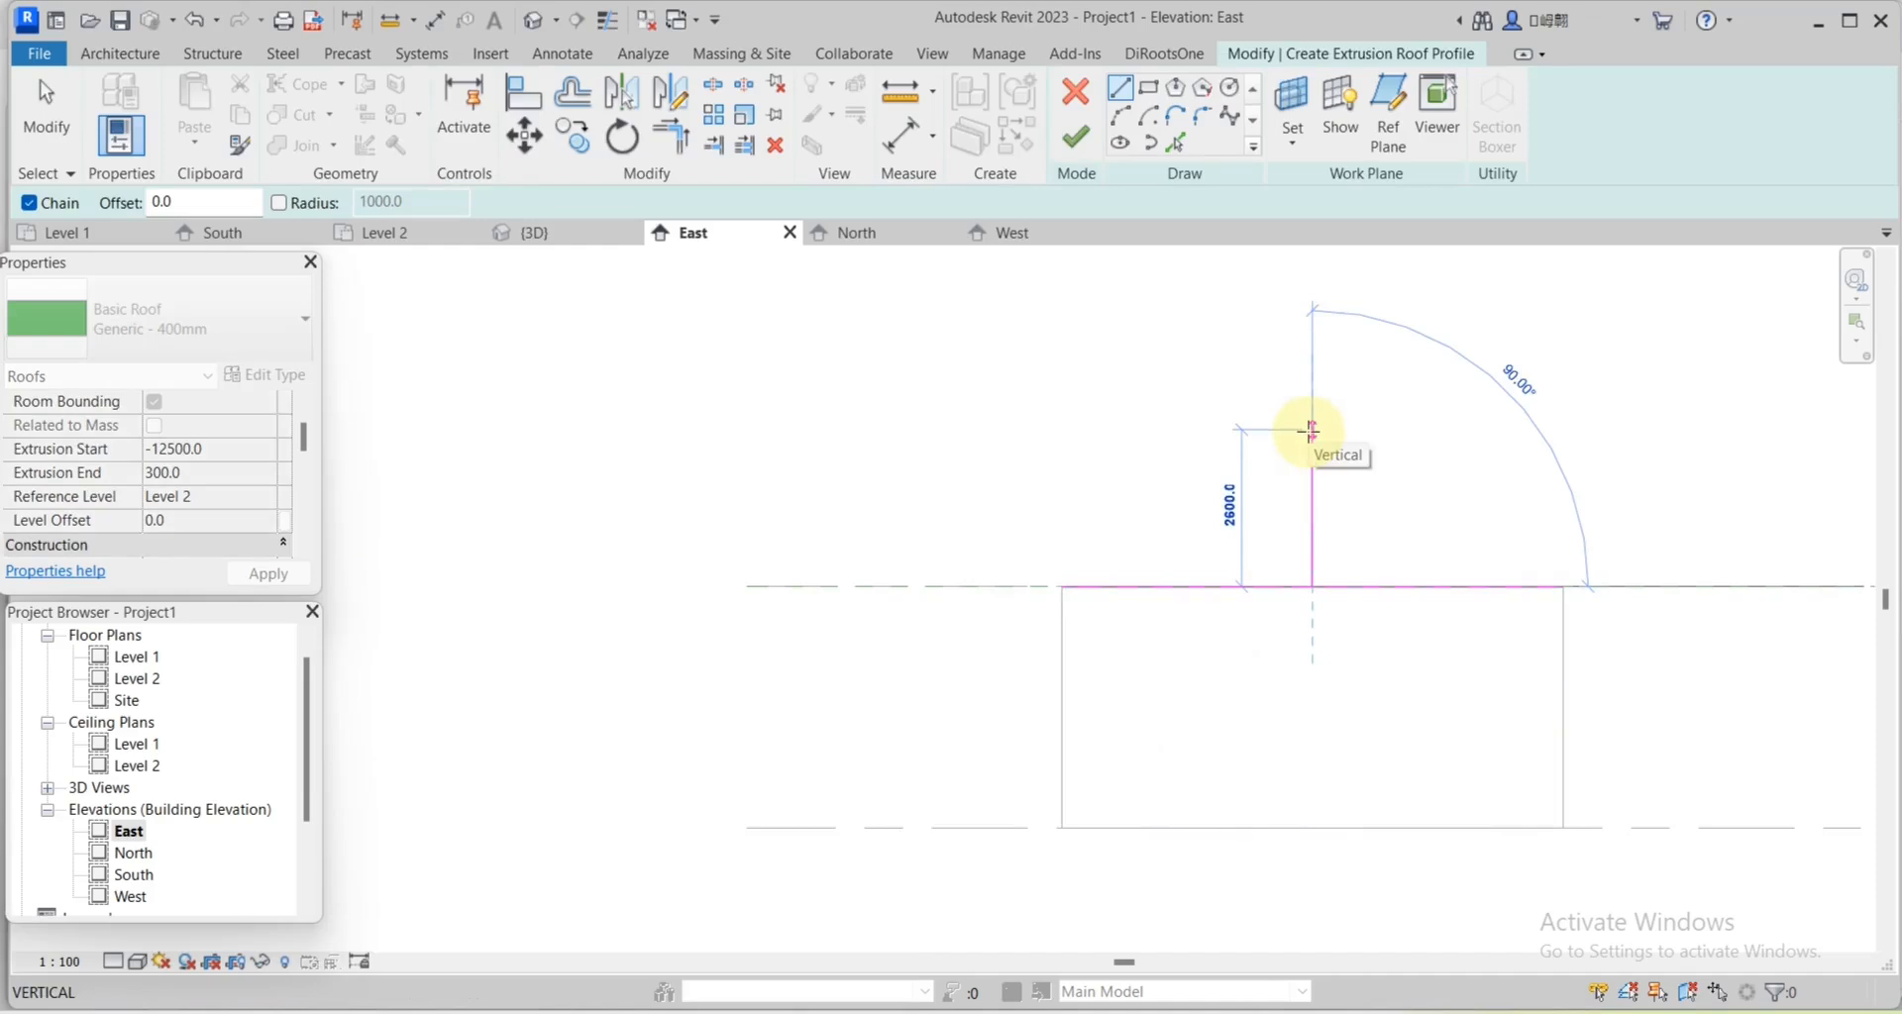
{"action": "type", "text": "3"}
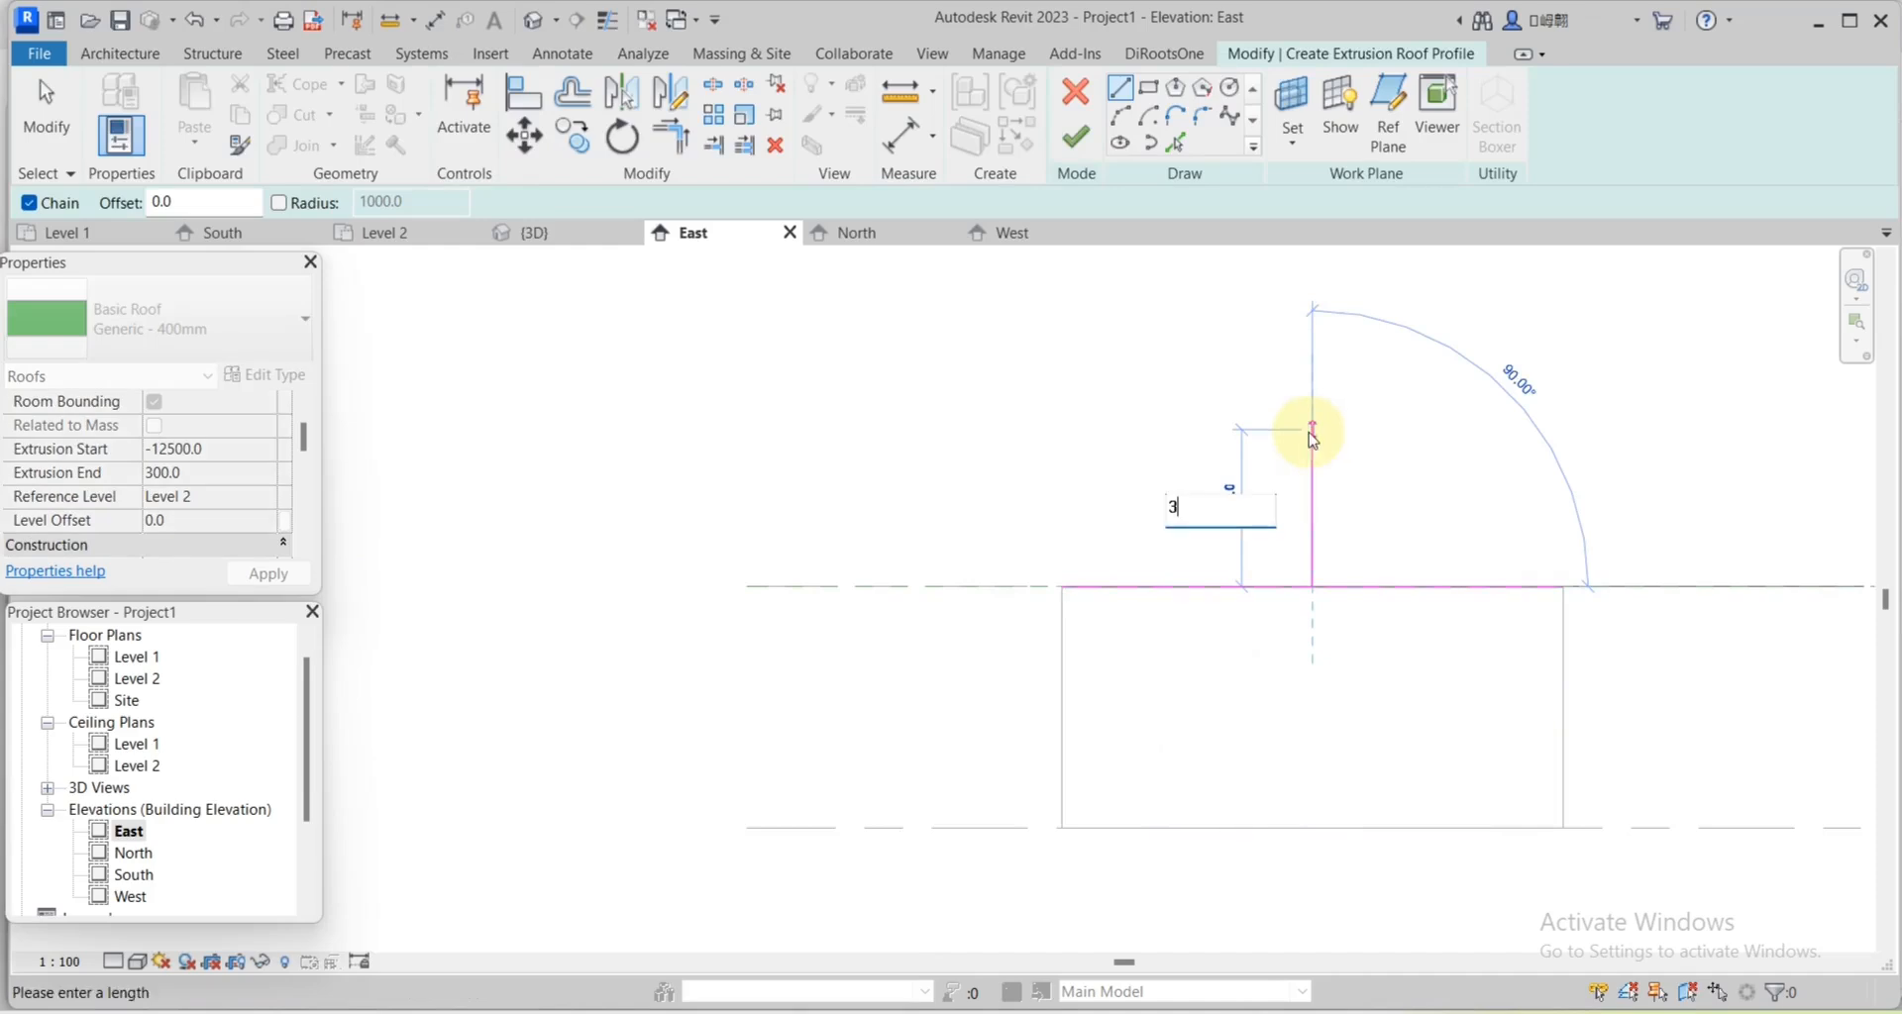
{"action": "type", "text": "000"}
{"action": "key", "text": "Return"}
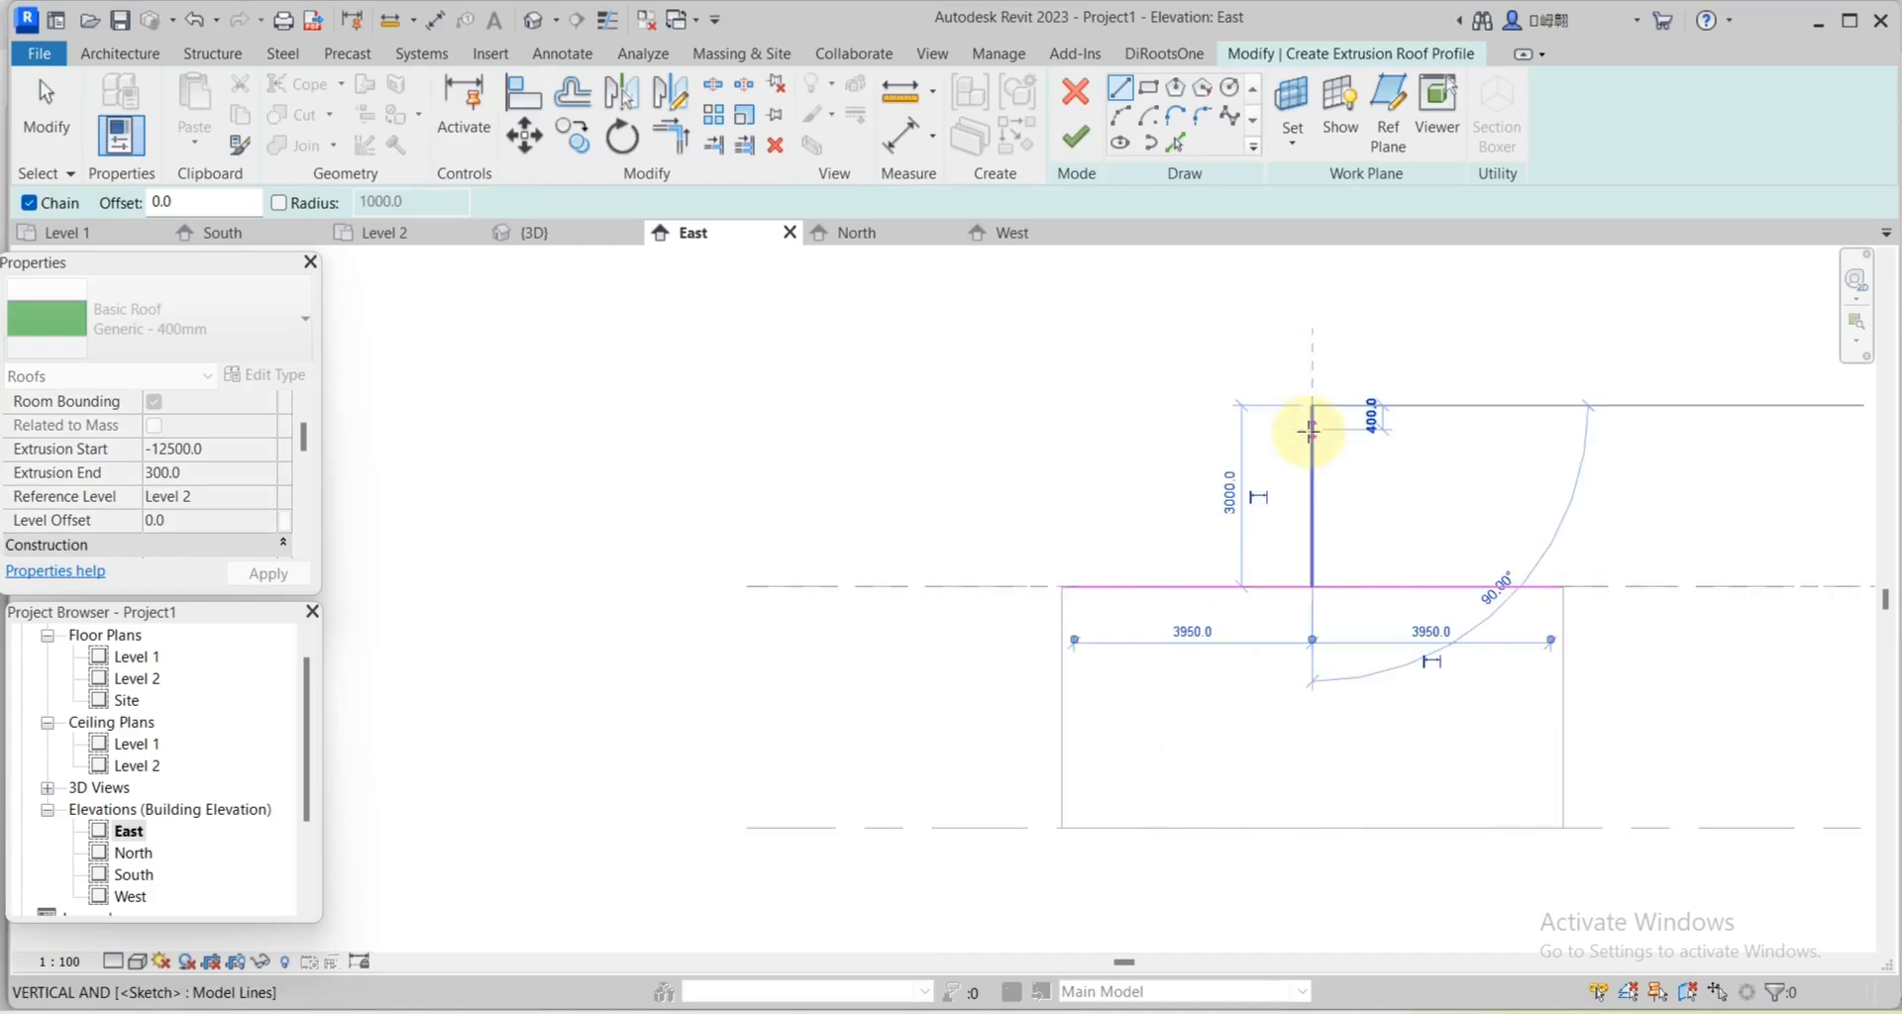
{"action": "key", "text": "Escape"}
Draw a 300 mm overhang guide line outward from the left end of the horizontal guide line.
{"action": "scroll", "coordinate": [1061, 586], "scroll_direction": "up", "scroll_amount": 5}
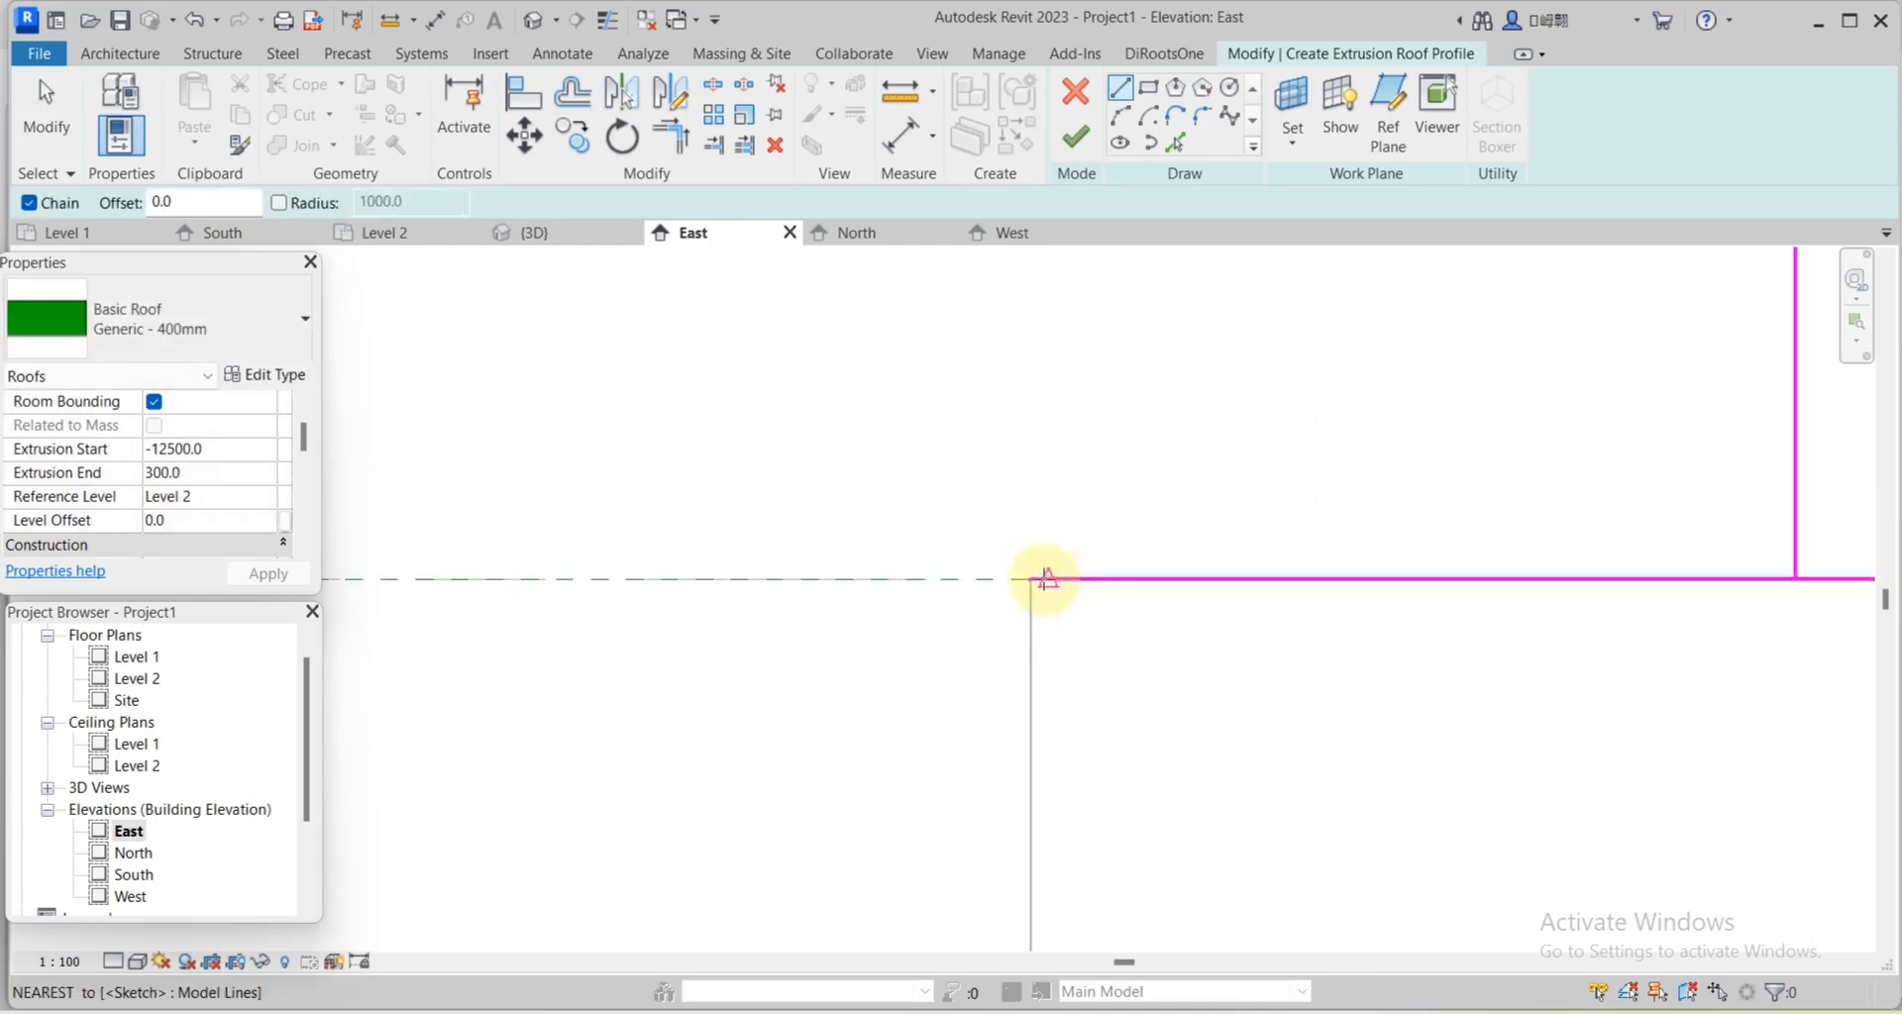
{"action": "left_click", "coordinate": [1038, 579]}
{"action": "type", "text": "300"}
{"action": "key", "text": "Return"}
Draw two connected sloped lines, about 2900 and 2728 mm long, from the top of the vertical guide line to the outer overhang end.
{"action": "scroll", "coordinate": [1006, 565], "scroll_direction": "down", "scroll_amount": 3}
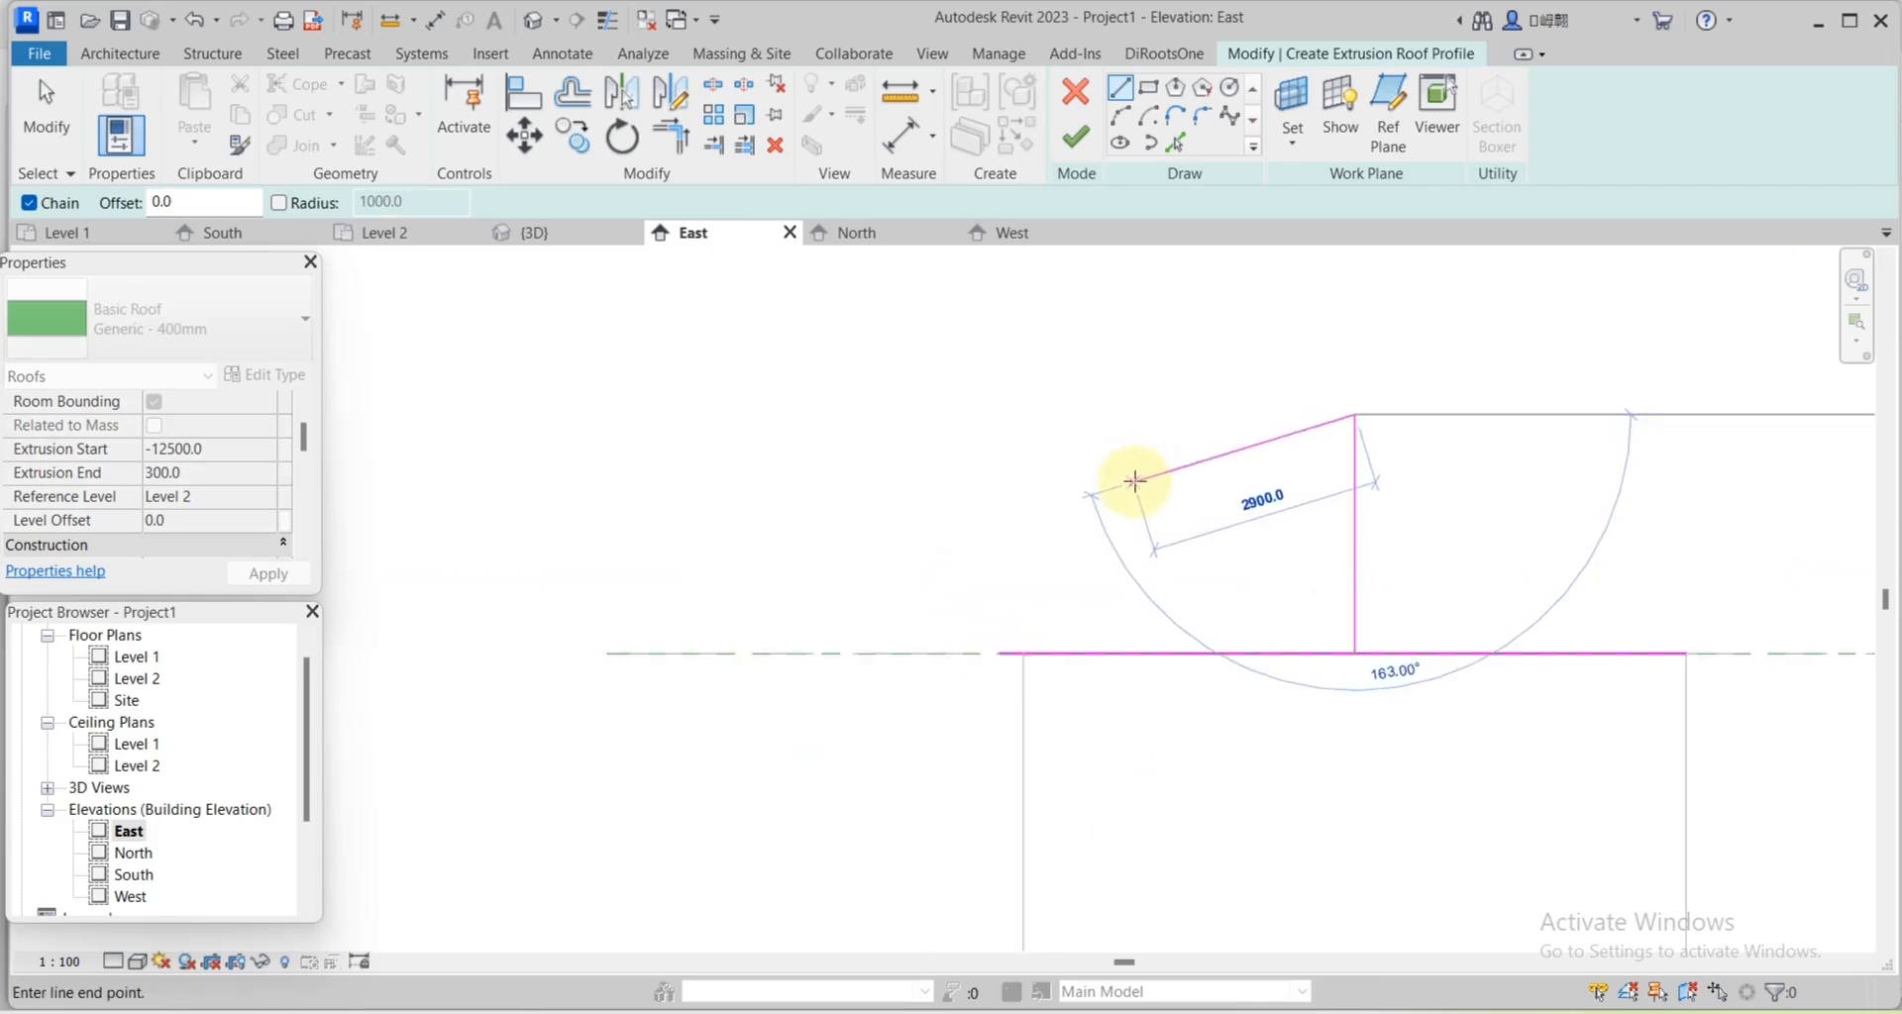
{"action": "left_click", "coordinate": [1135, 481]}
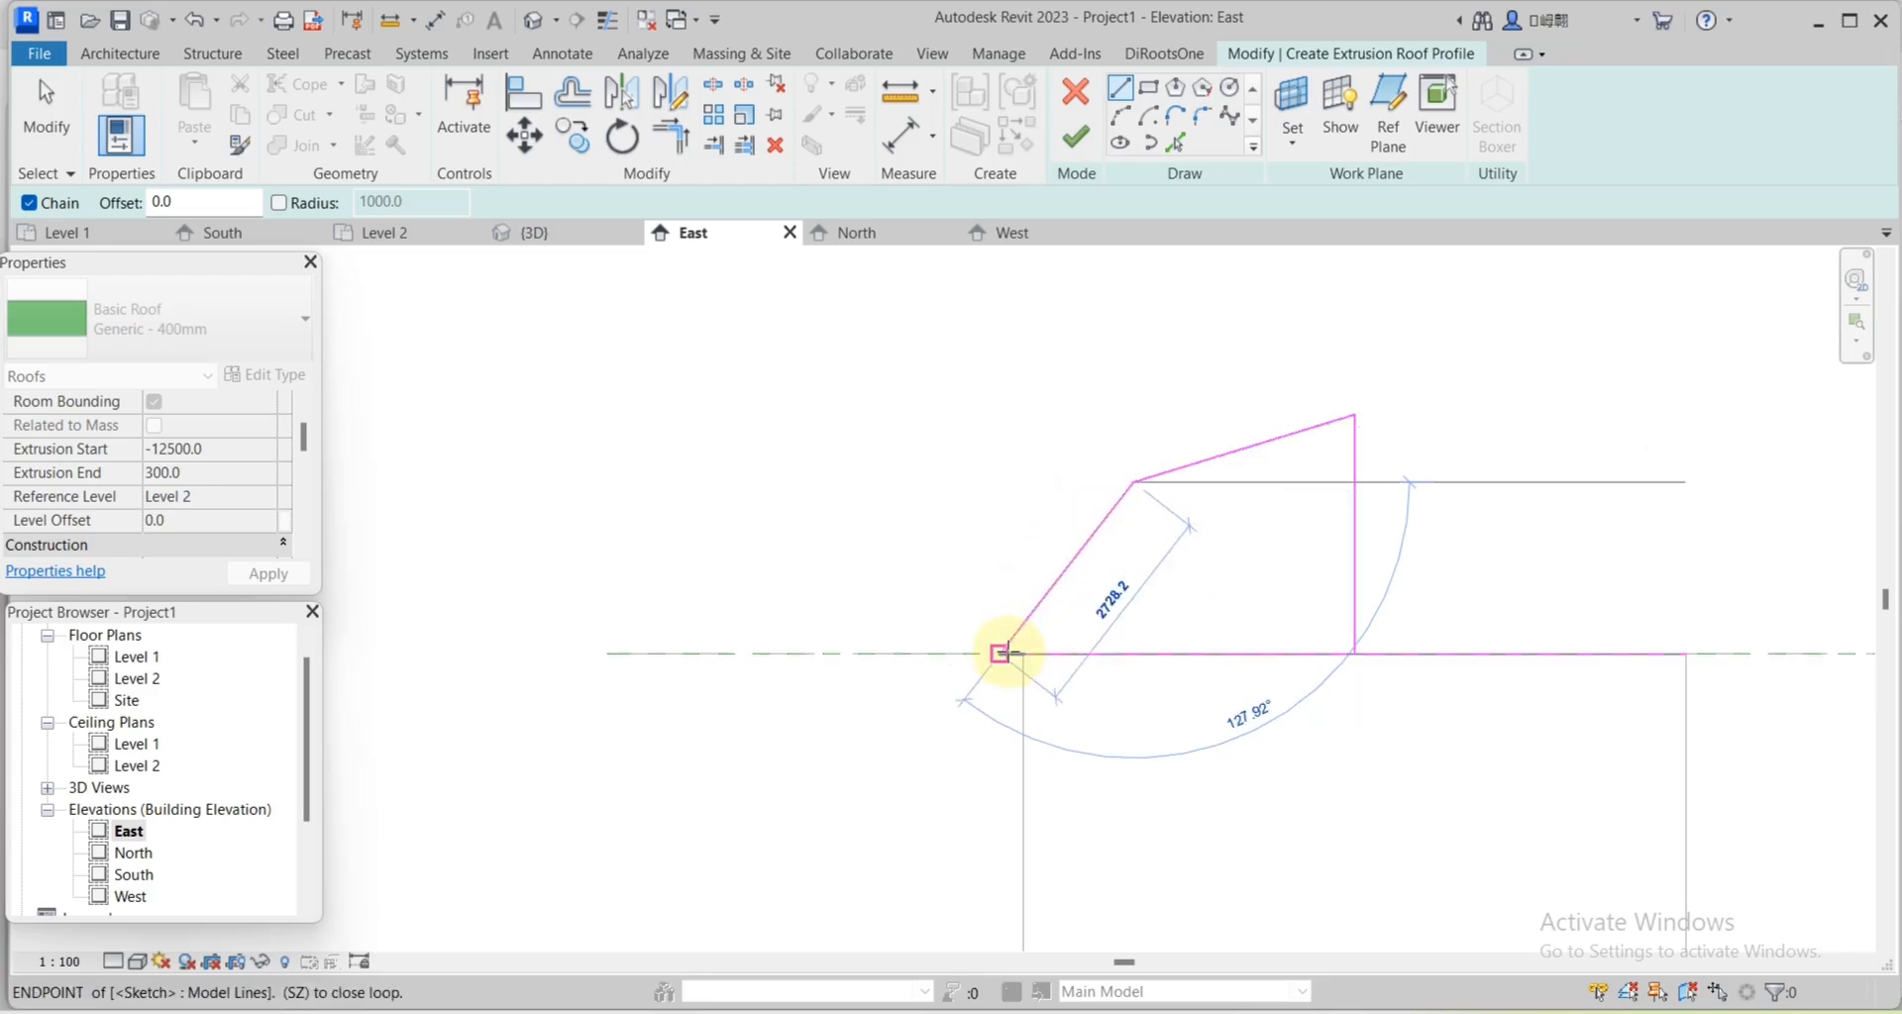
{"action": "left_click", "coordinate": [1003, 656]}
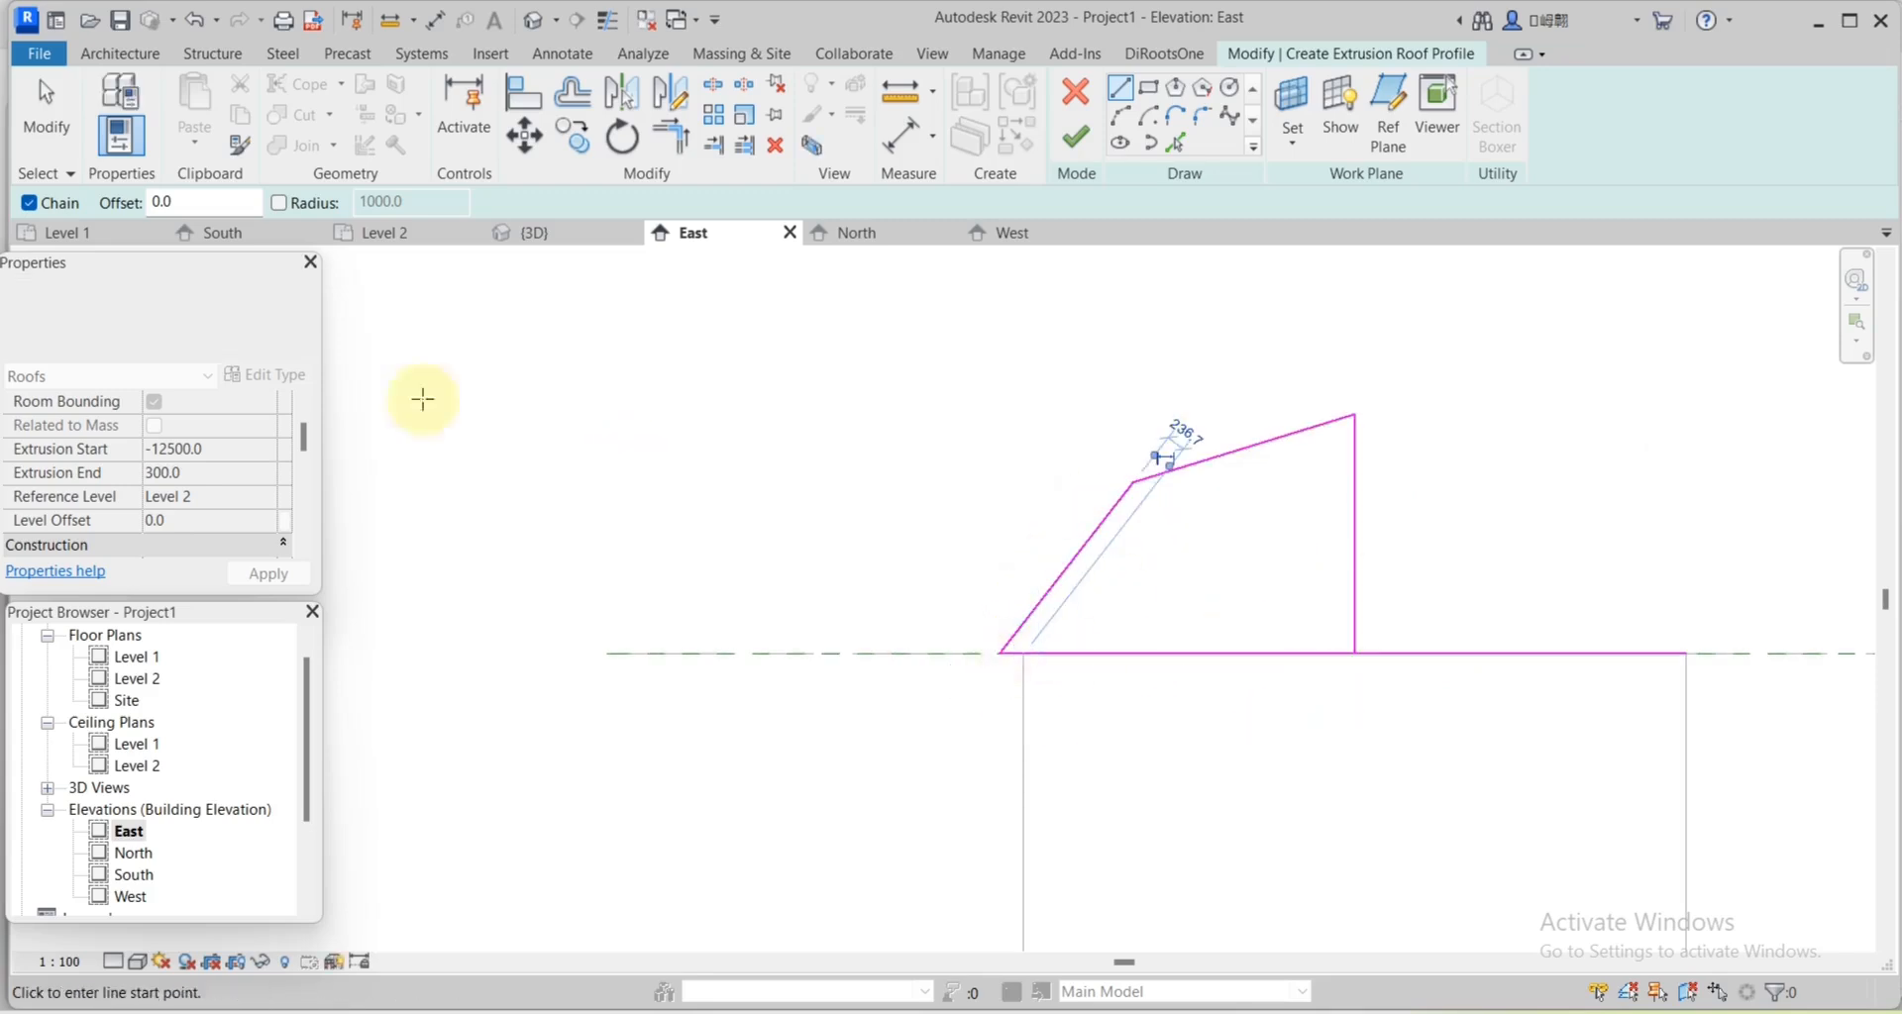
Mirror both sloped profile lines about the vertical guide line, keeping the originals.
{"action": "left_click", "coordinate": [24, 132]}
{"action": "mouse_move", "coordinate": [1006, 392]}
{"action": "left_mouse_down"}
{"action": "mouse_move", "coordinate": [847, 555]}
{"action": "mouse_move", "coordinate": [792, 583]}
{"action": "left_mouse_up"}
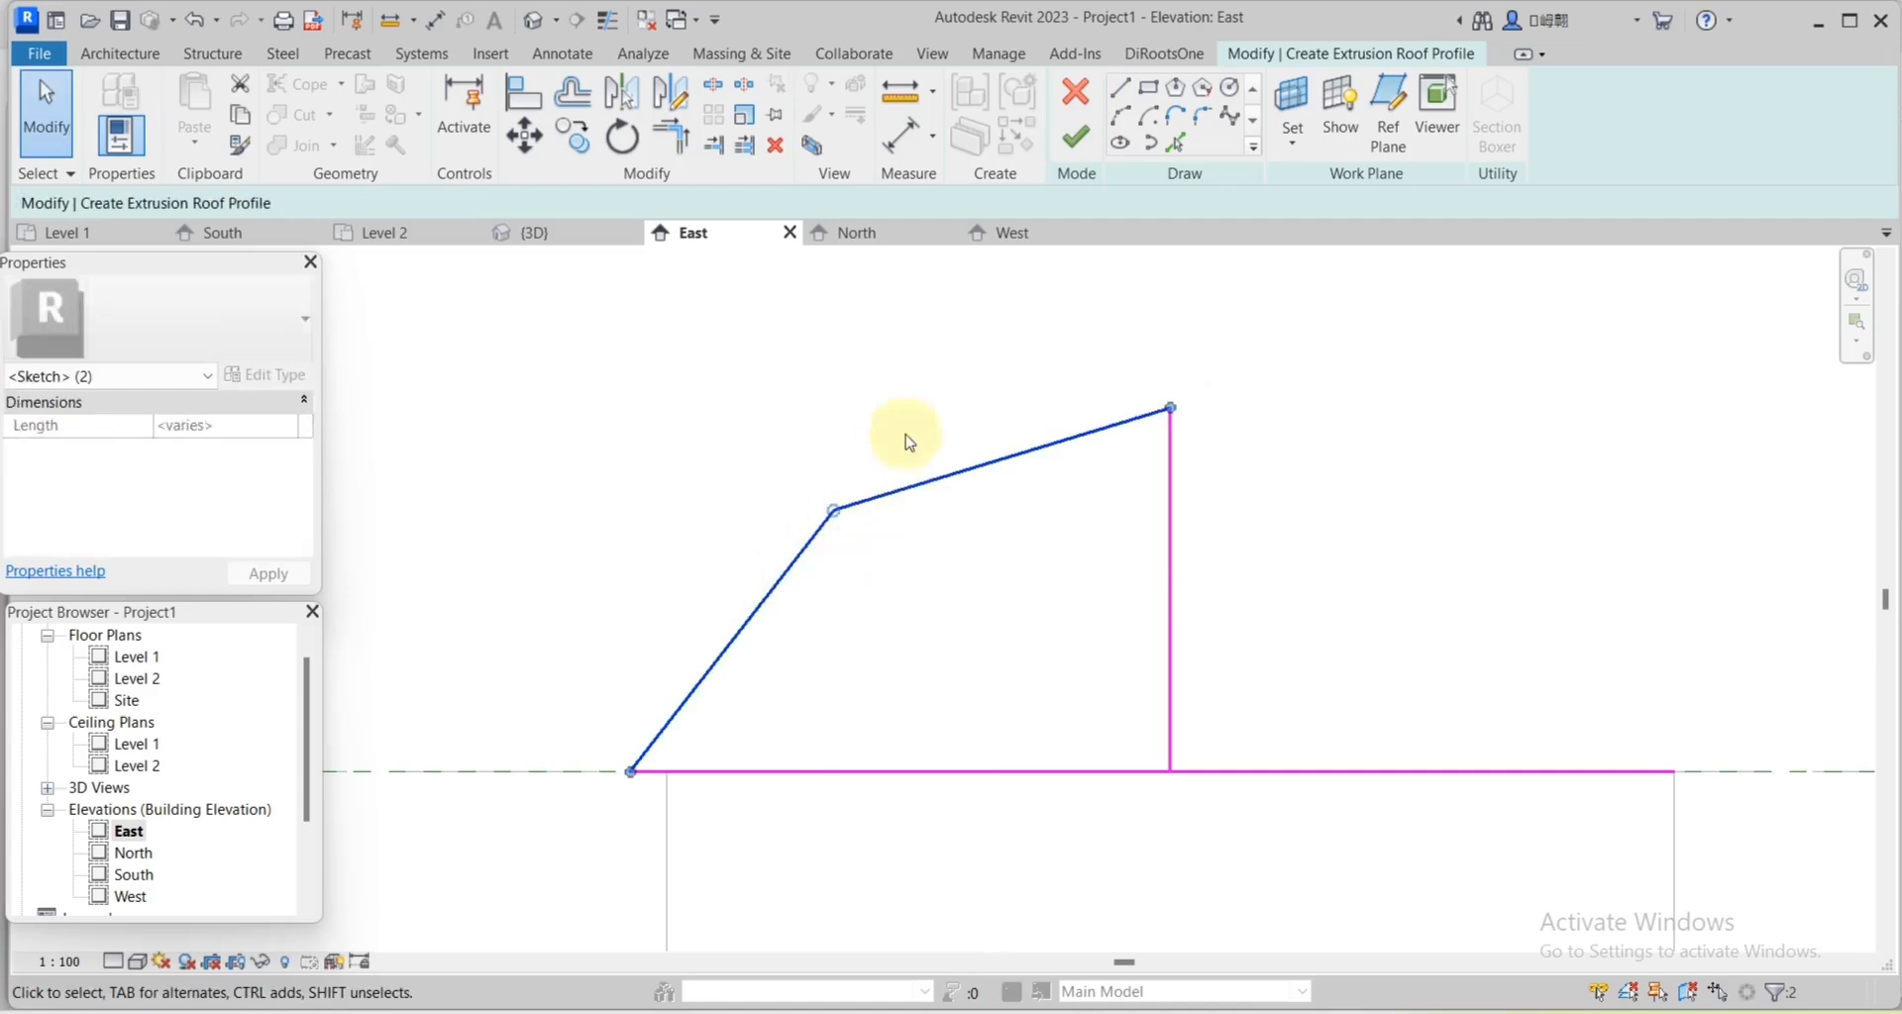
{"action": "left_click", "coordinate": [669, 92]}
{"action": "left_click", "coordinate": [1170, 407]}
{"action": "scroll", "coordinate": [1189, 446], "scroll_direction": "down", "scroll_amount": 2}
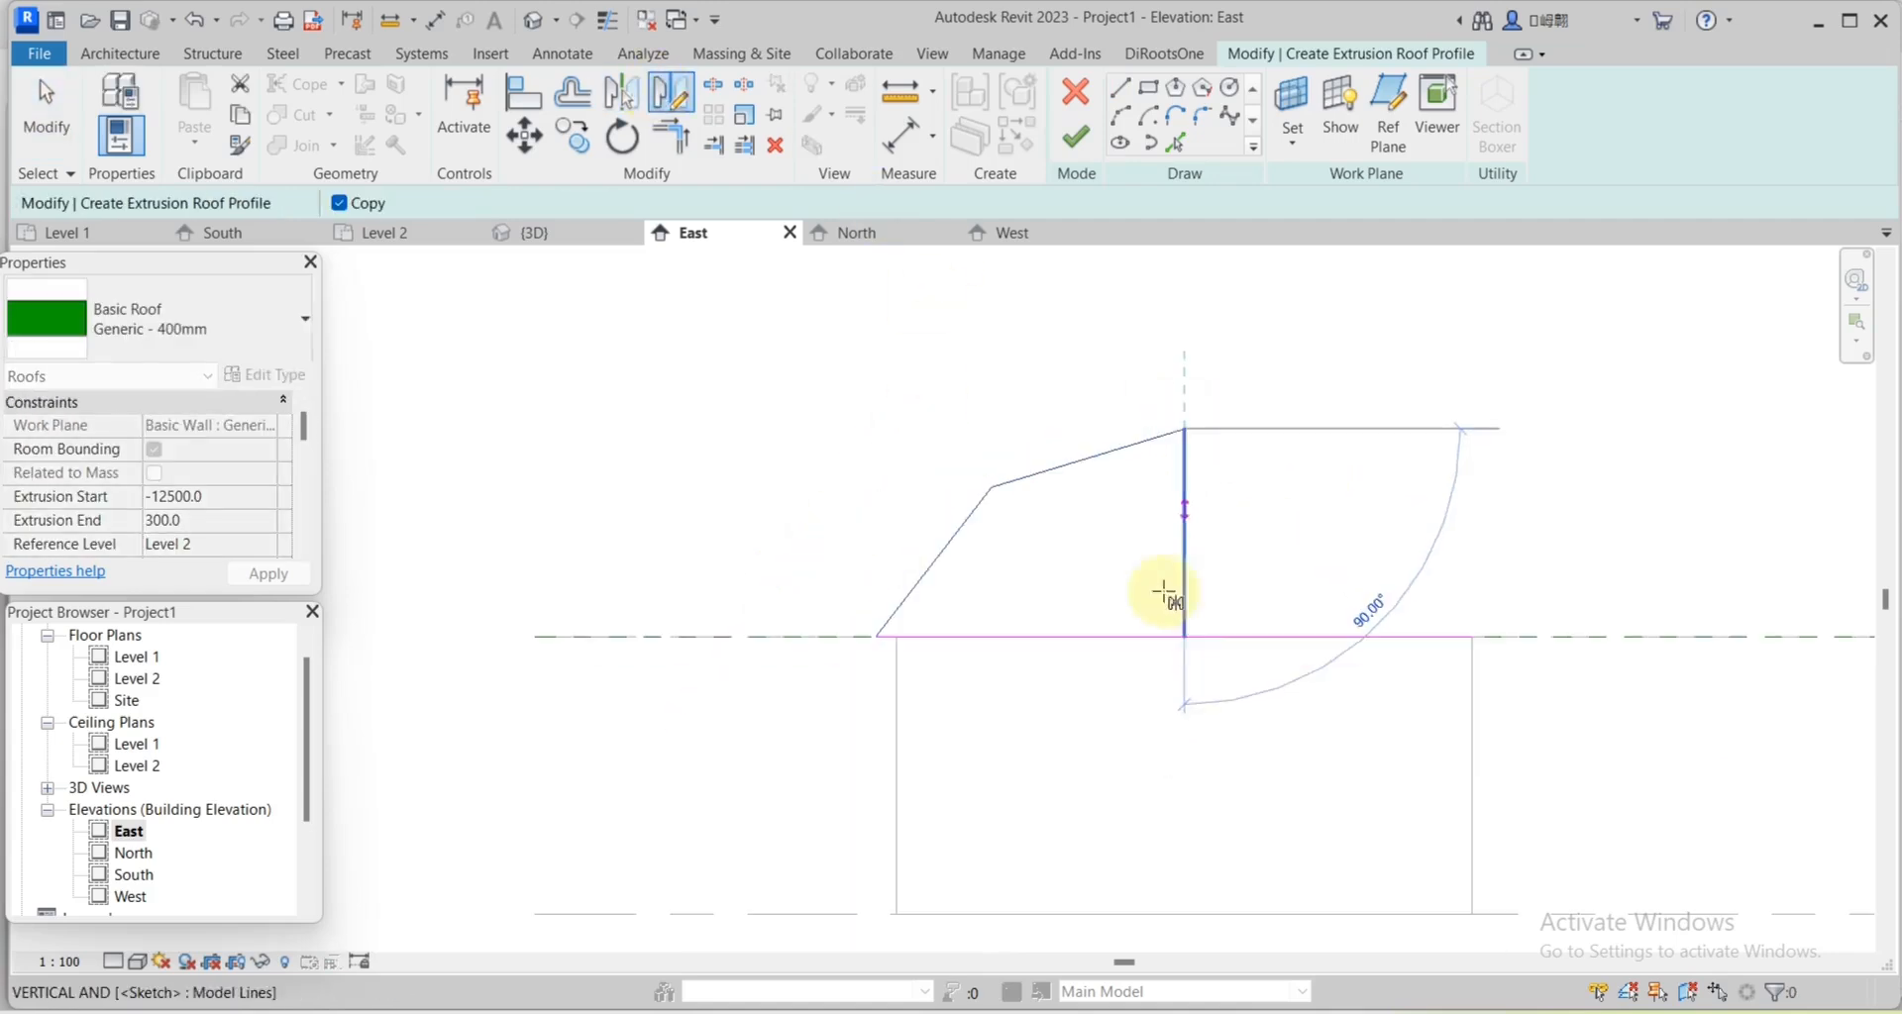
{"action": "left_click", "coordinate": [1185, 674]}
{"action": "scroll", "coordinate": [1199, 659], "scroll_direction": "up", "scroll_amount": 2}
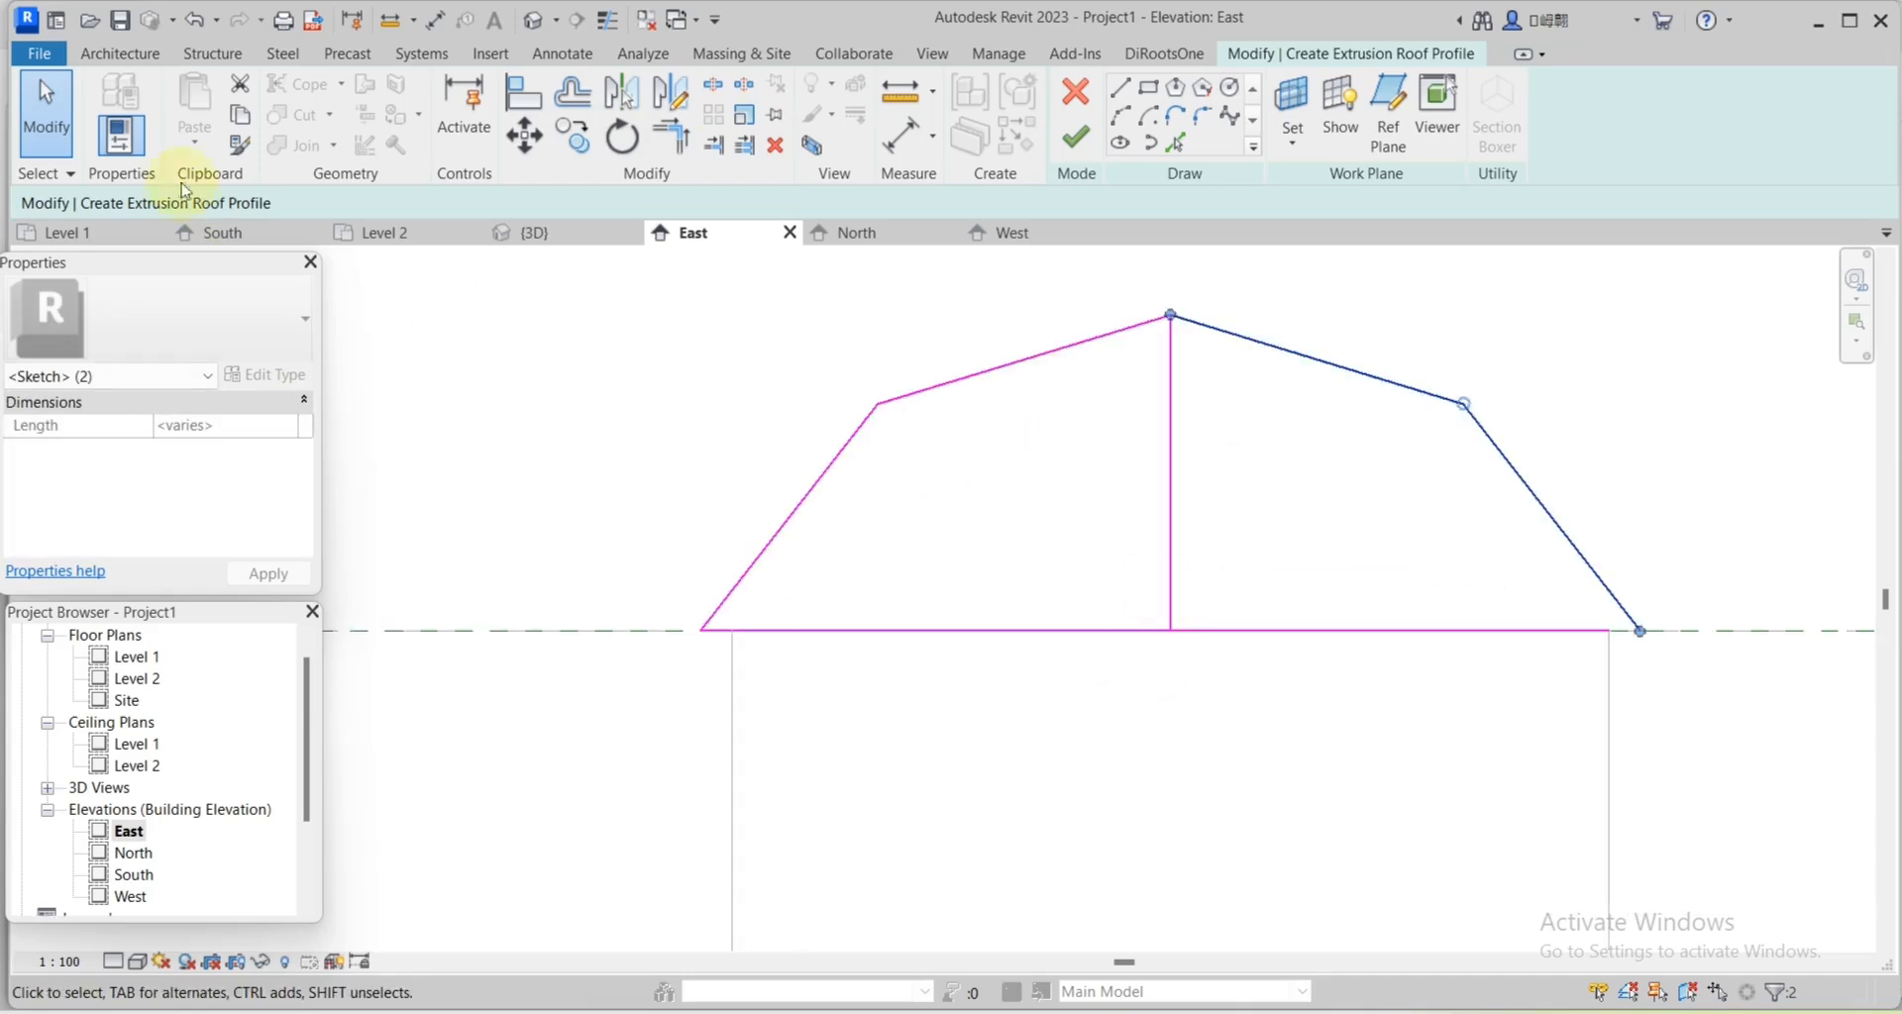
Delete the horizontal, vertical and overhang guide lines and finish the roof profile sketch.
{"action": "left_click", "coordinate": [44, 124]}
{"action": "scroll", "coordinate": [814, 330], "scroll_direction": "down", "scroll_amount": 1}
{"action": "mouse_move", "coordinate": [1235, 515]}
{"action": "left_mouse_down"}
{"action": "mouse_move", "coordinate": [1206, 556]}
{"action": "mouse_move", "coordinate": [922, 627]}
{"action": "left_mouse_up"}
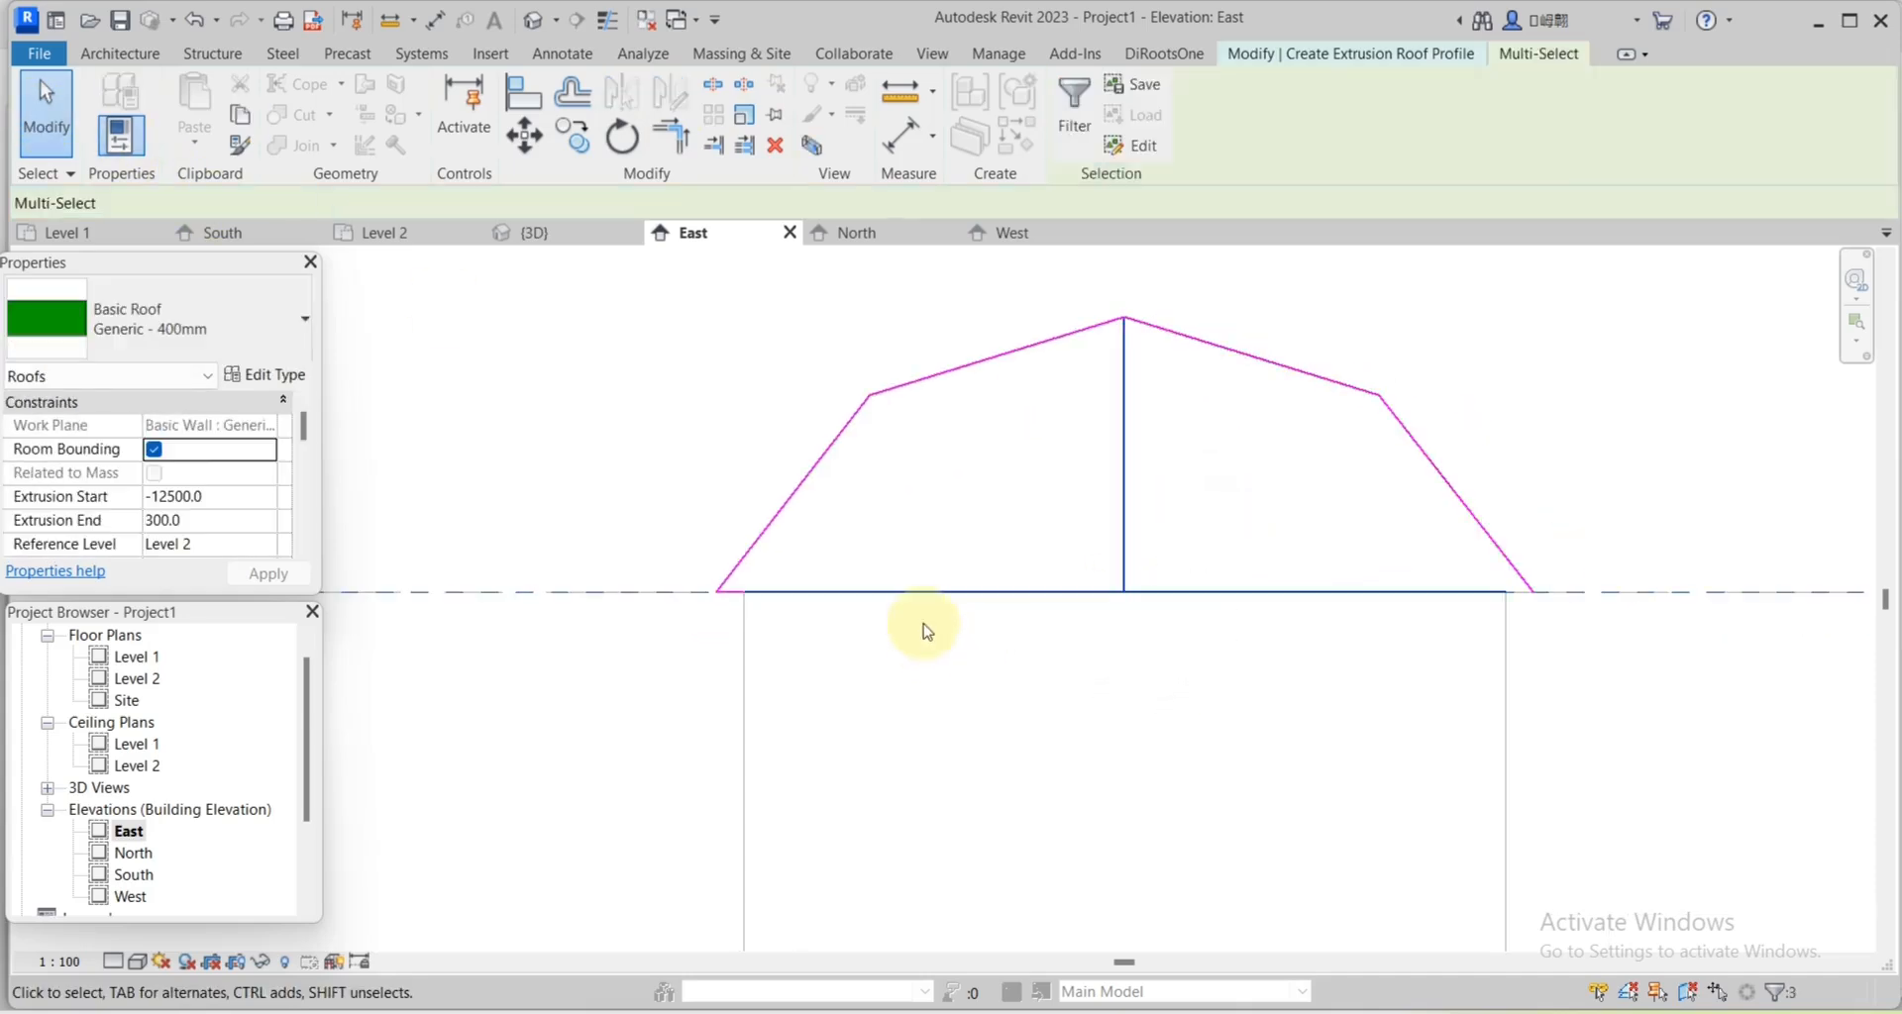
{"action": "key", "text": "Delete"}
{"action": "scroll", "coordinate": [987, 609], "scroll_direction": "down", "scroll_amount": 1}
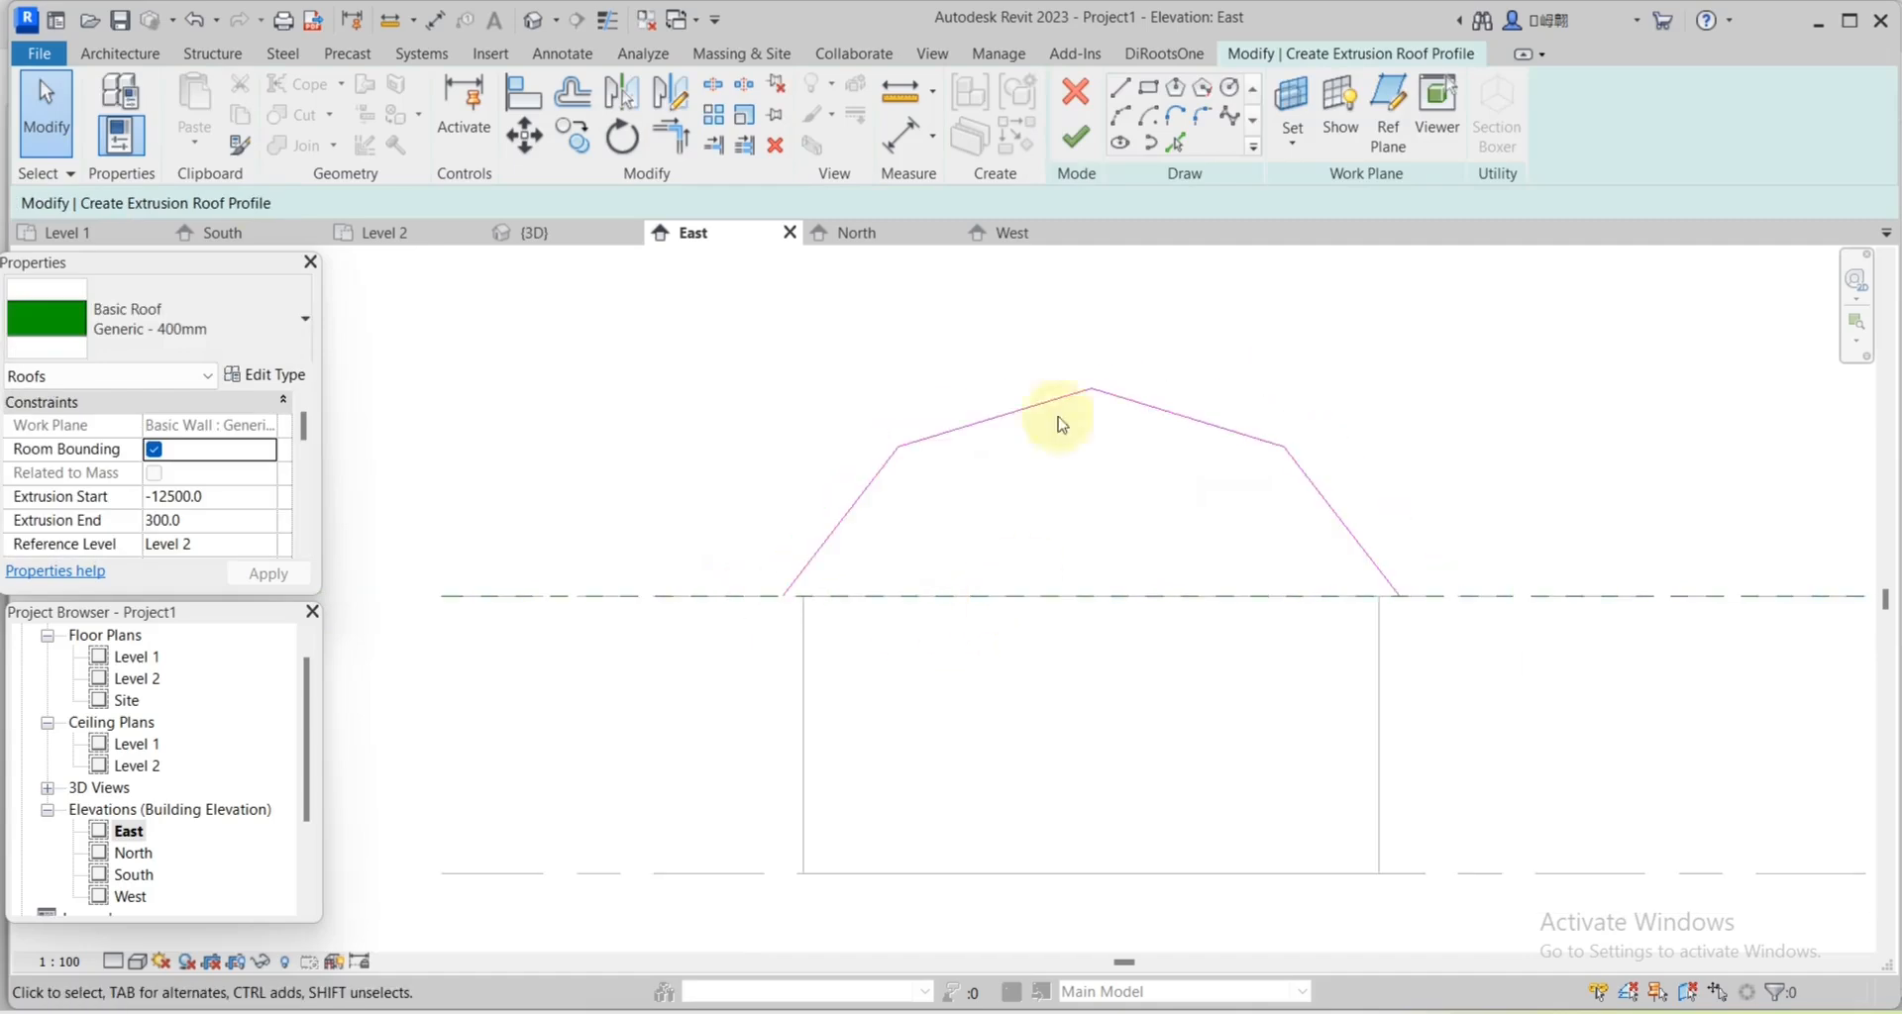
{"action": "left_click", "coordinate": [1077, 137]}
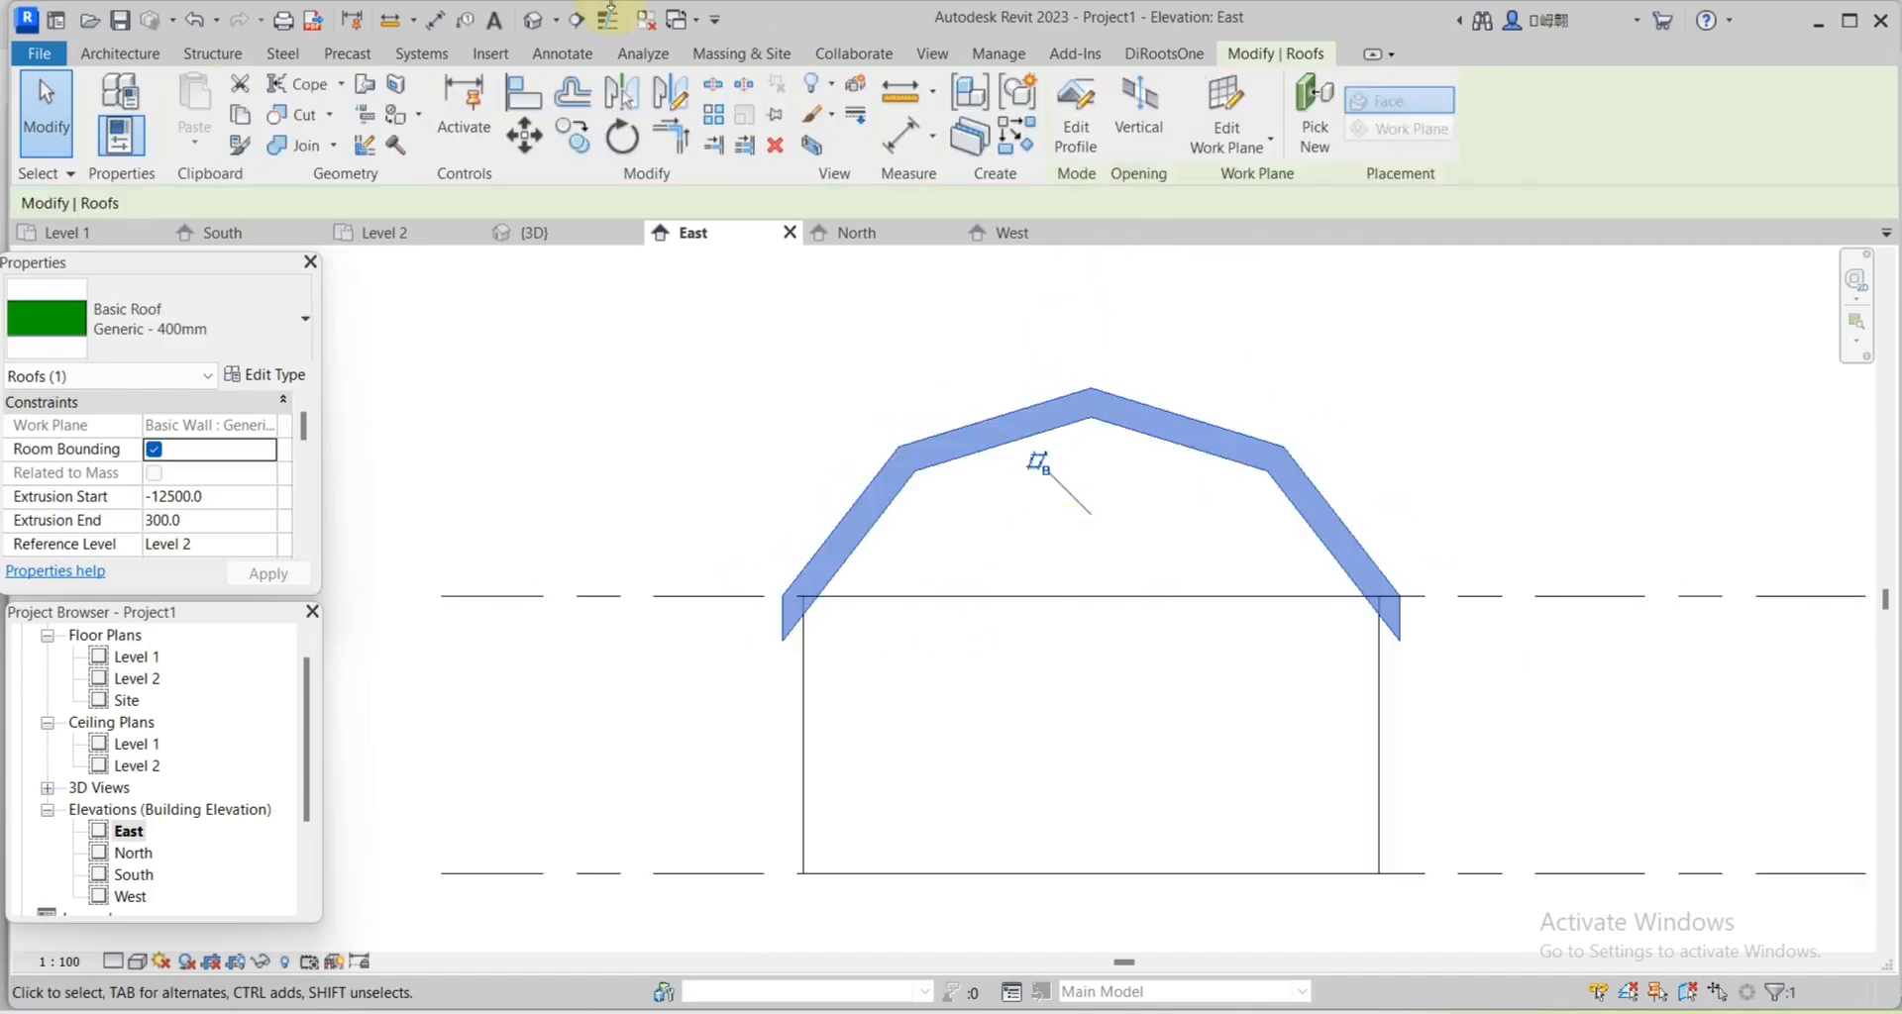
Open the 3D view, attach the tops of all four walls to the gambrel roof, and inspect the building from other angles.
{"action": "left_click", "coordinate": [540, 19]}
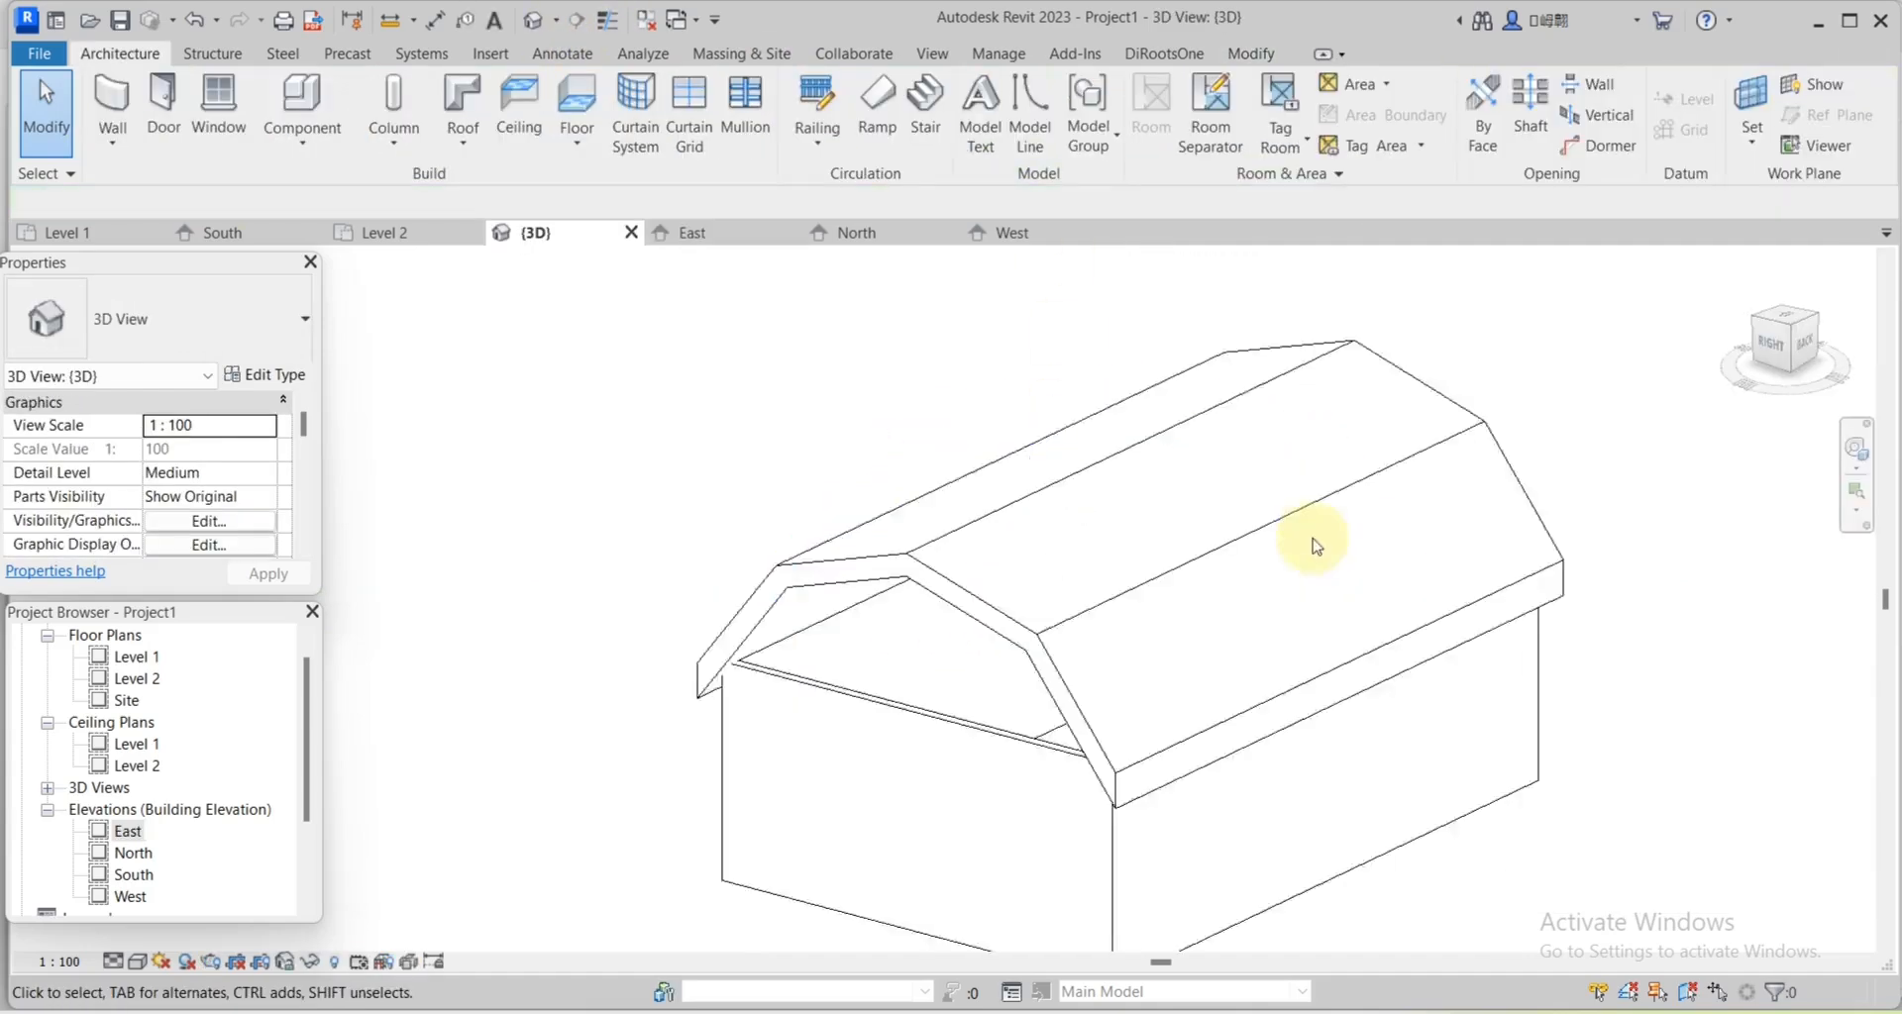
{"action": "left_click", "coordinate": [1851, 456]}
{"action": "left_click_drag", "start_coordinate": [1449, 670], "coordinate": [1435, 644]}
{"action": "left_click", "coordinate": [838, 656]}
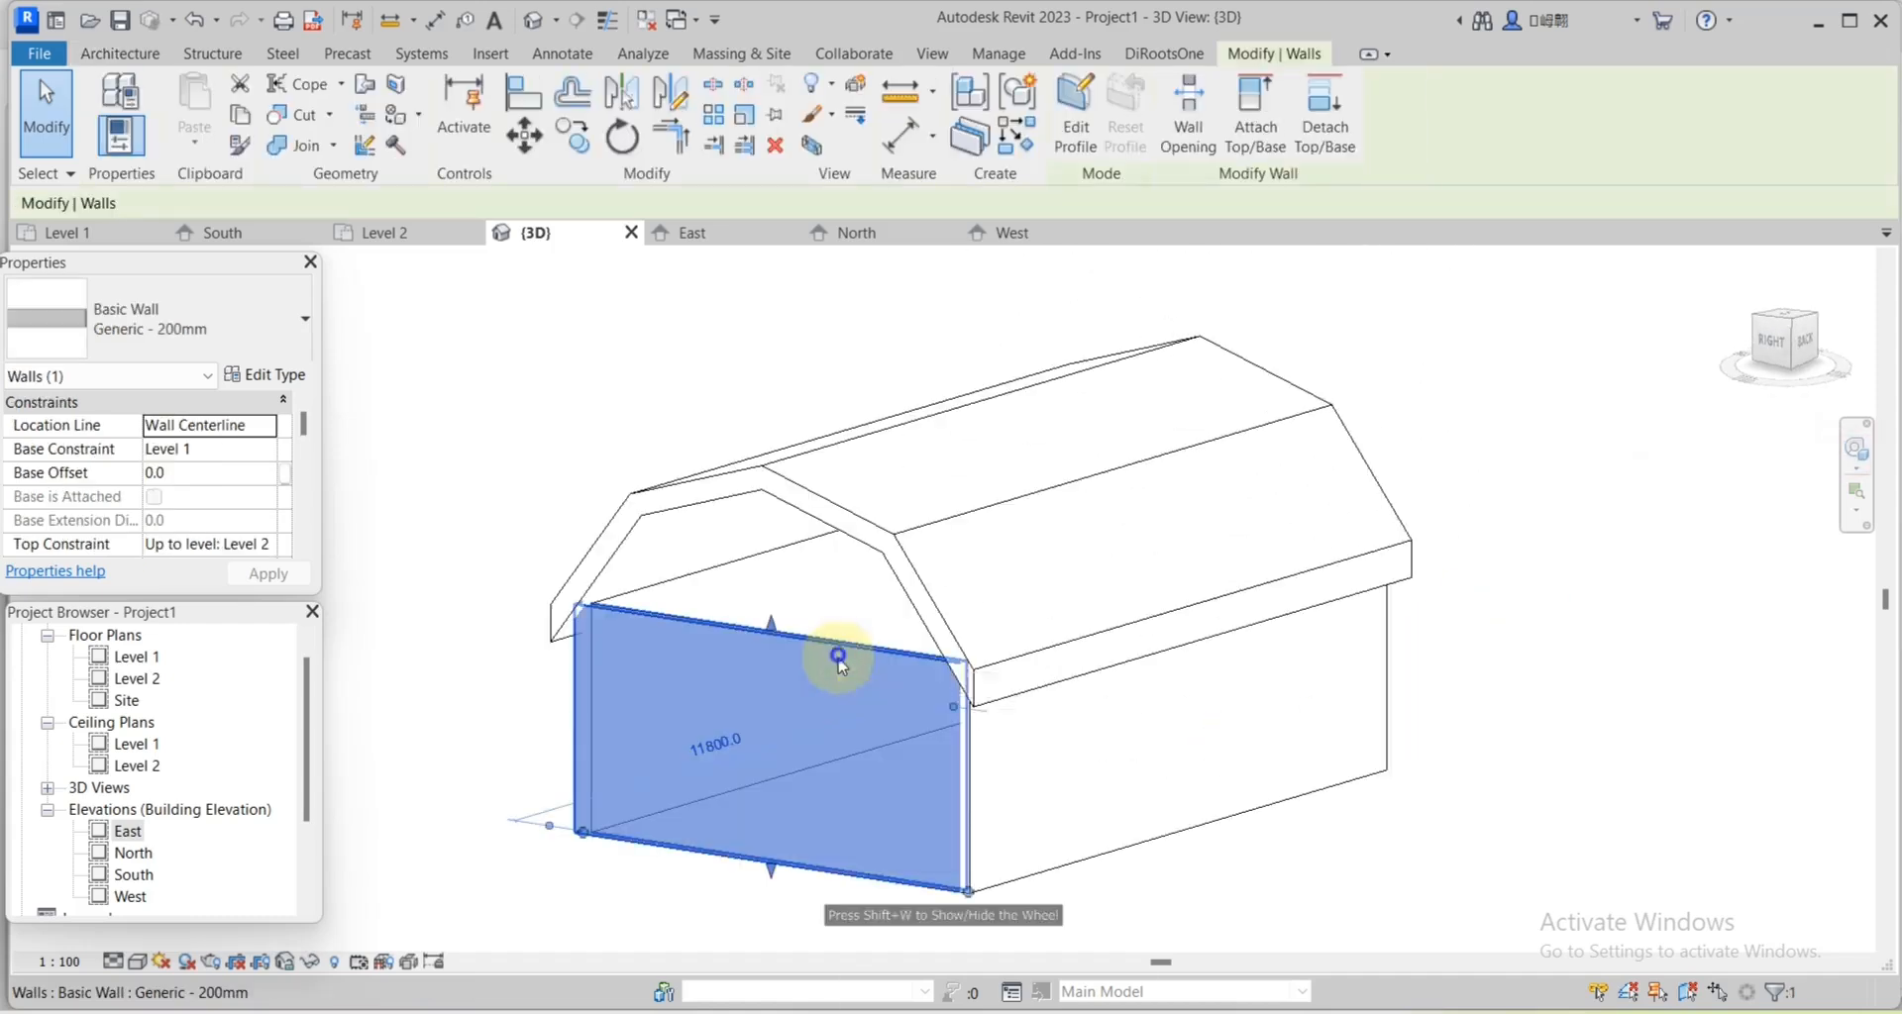
{"action": "right_click", "coordinate": [838, 656]}
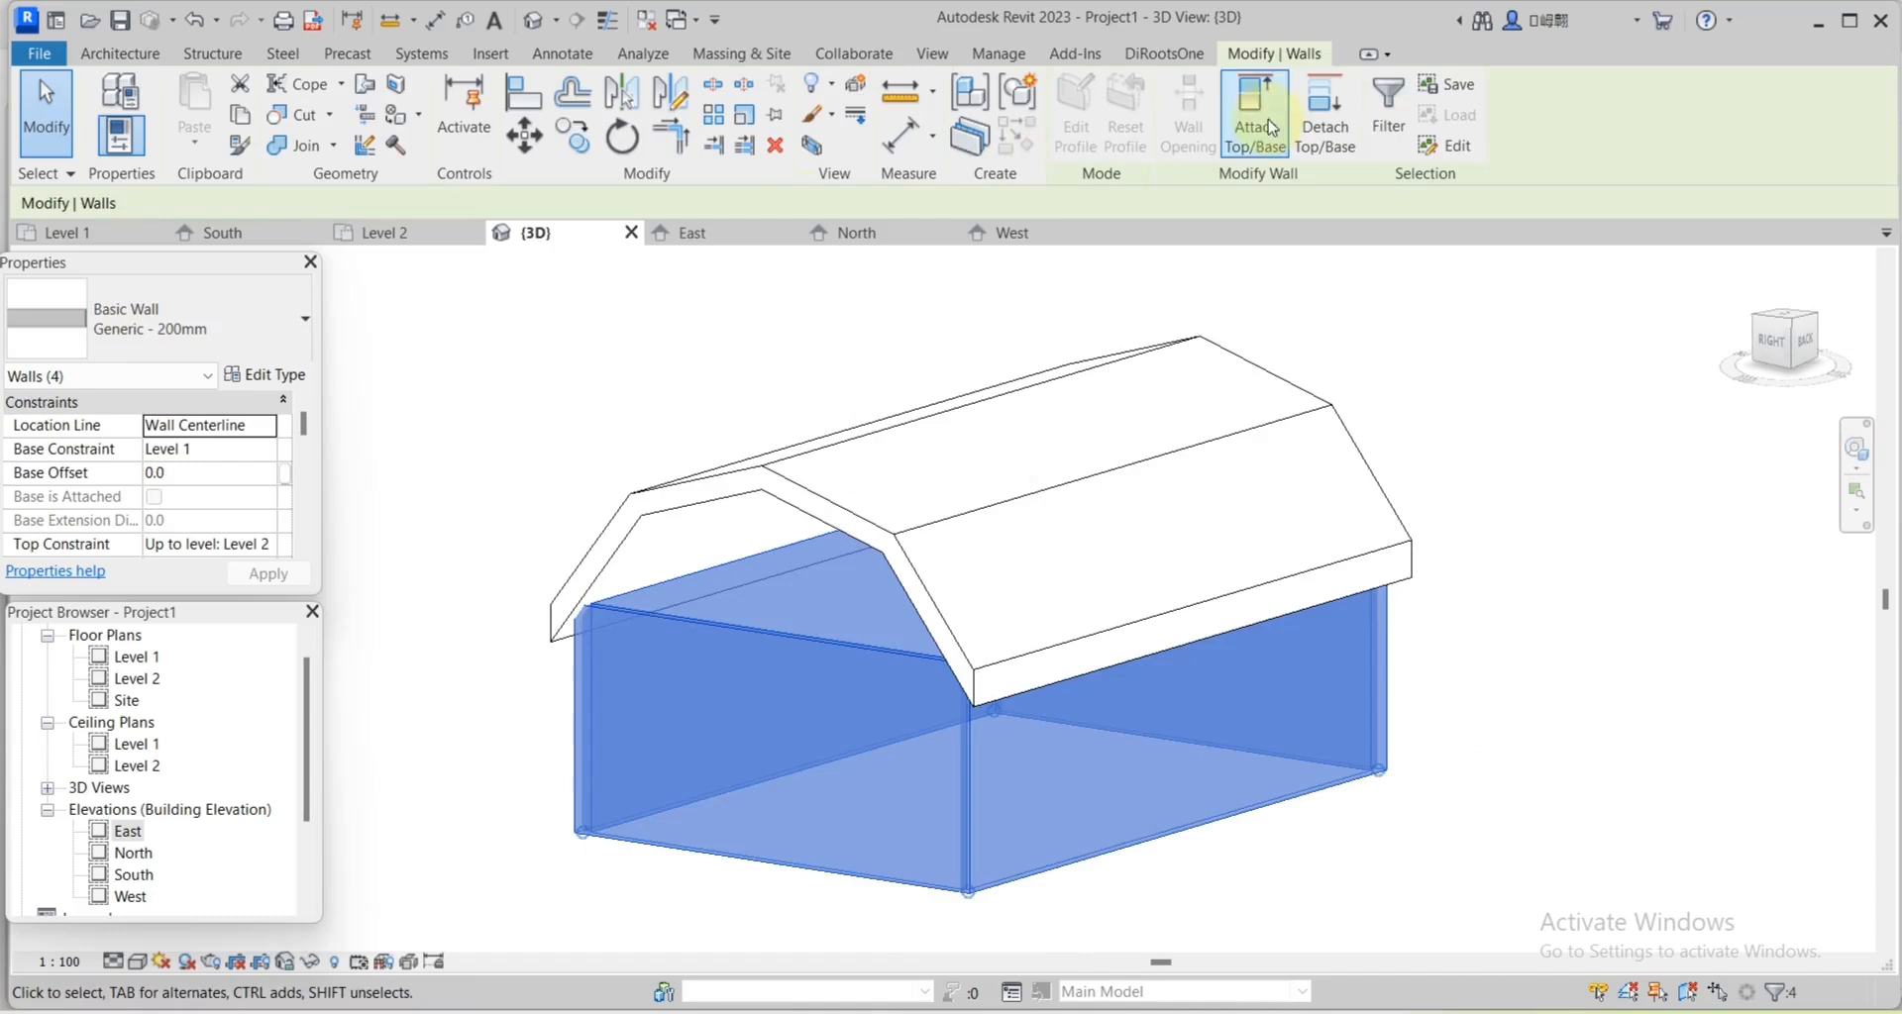
{"action": "left_click", "coordinate": [1272, 128]}
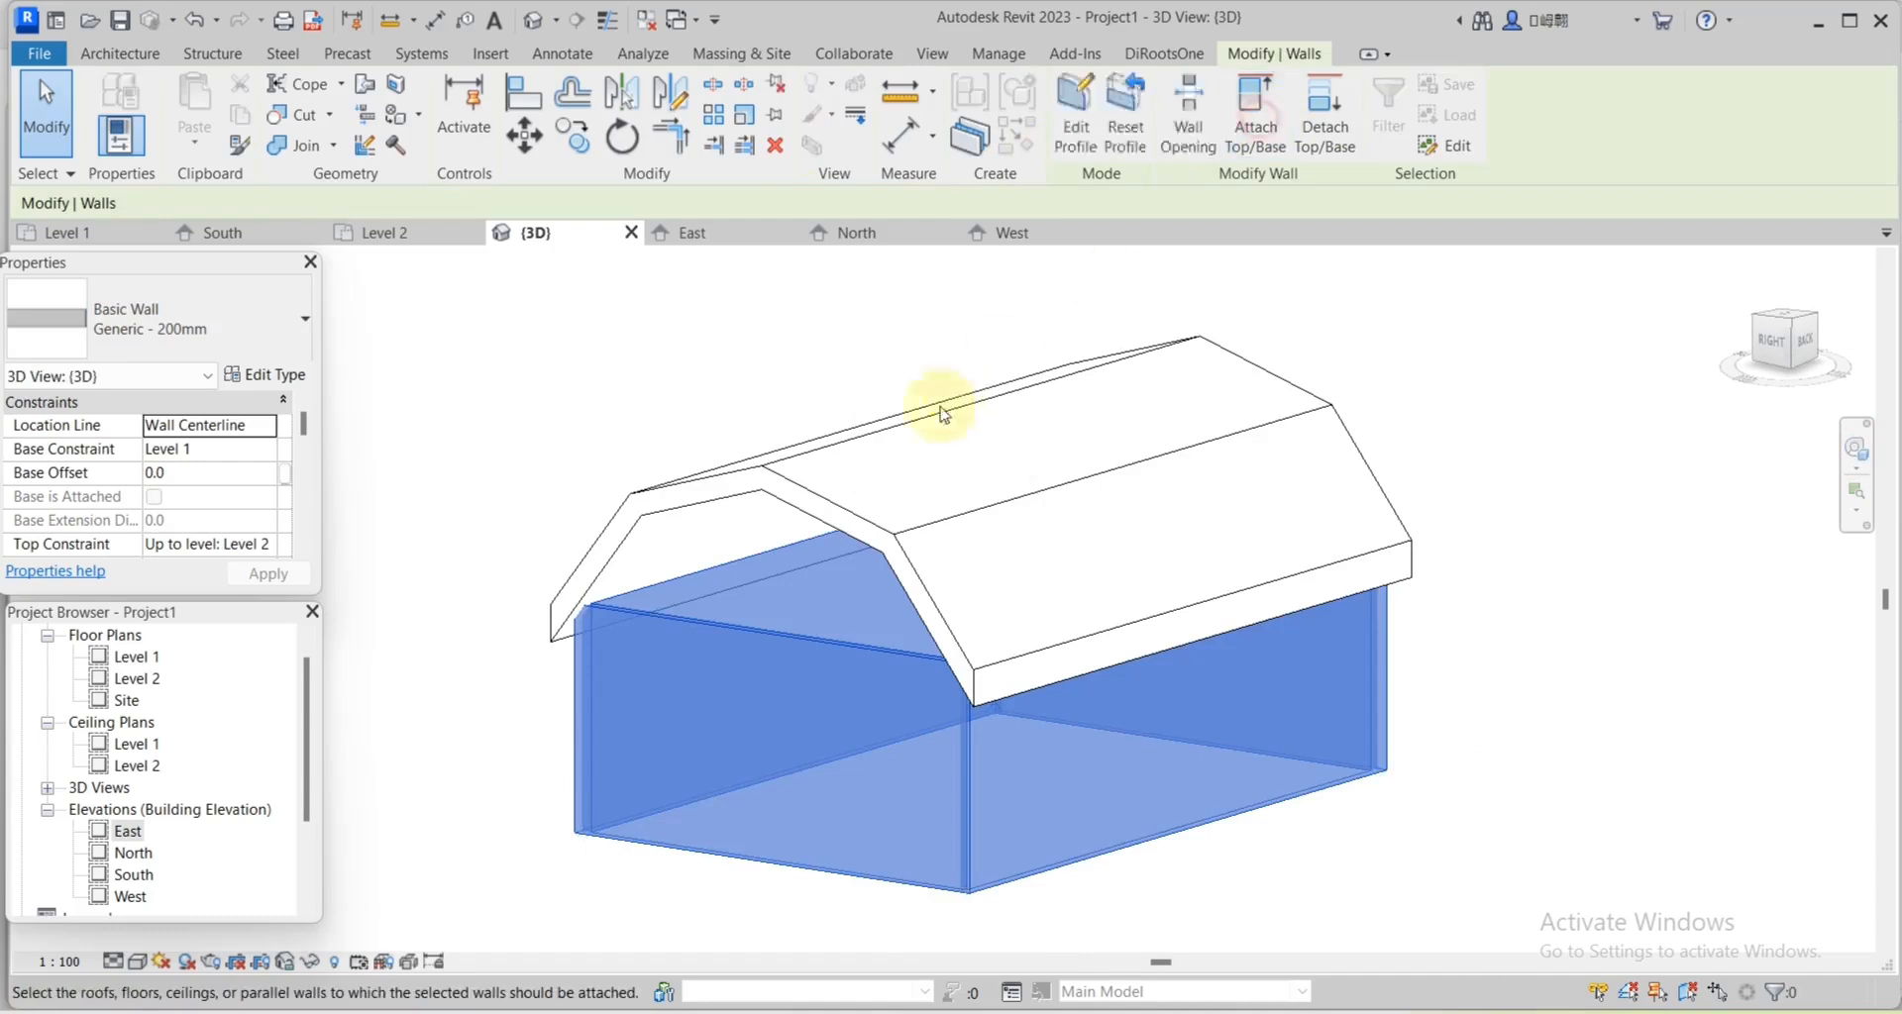
{"action": "left_click", "coordinate": [879, 516]}
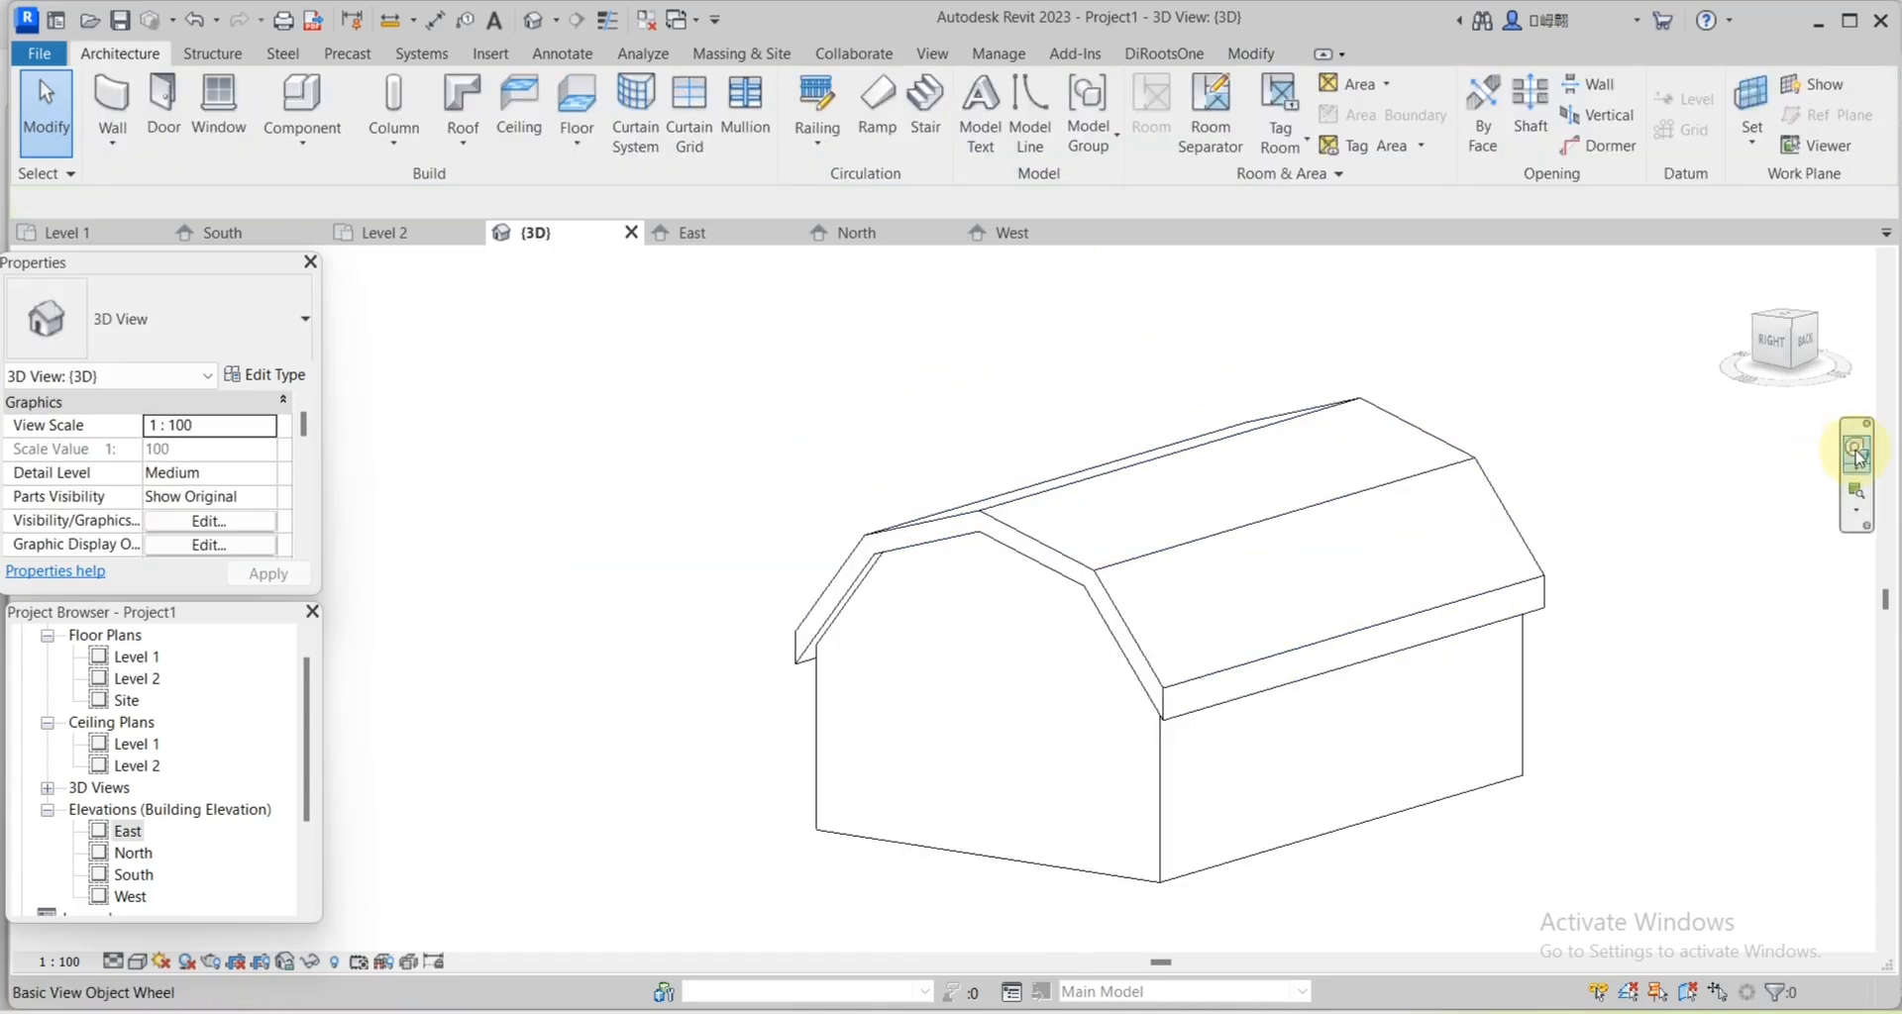
{"action": "left_click", "coordinate": [1860, 458]}
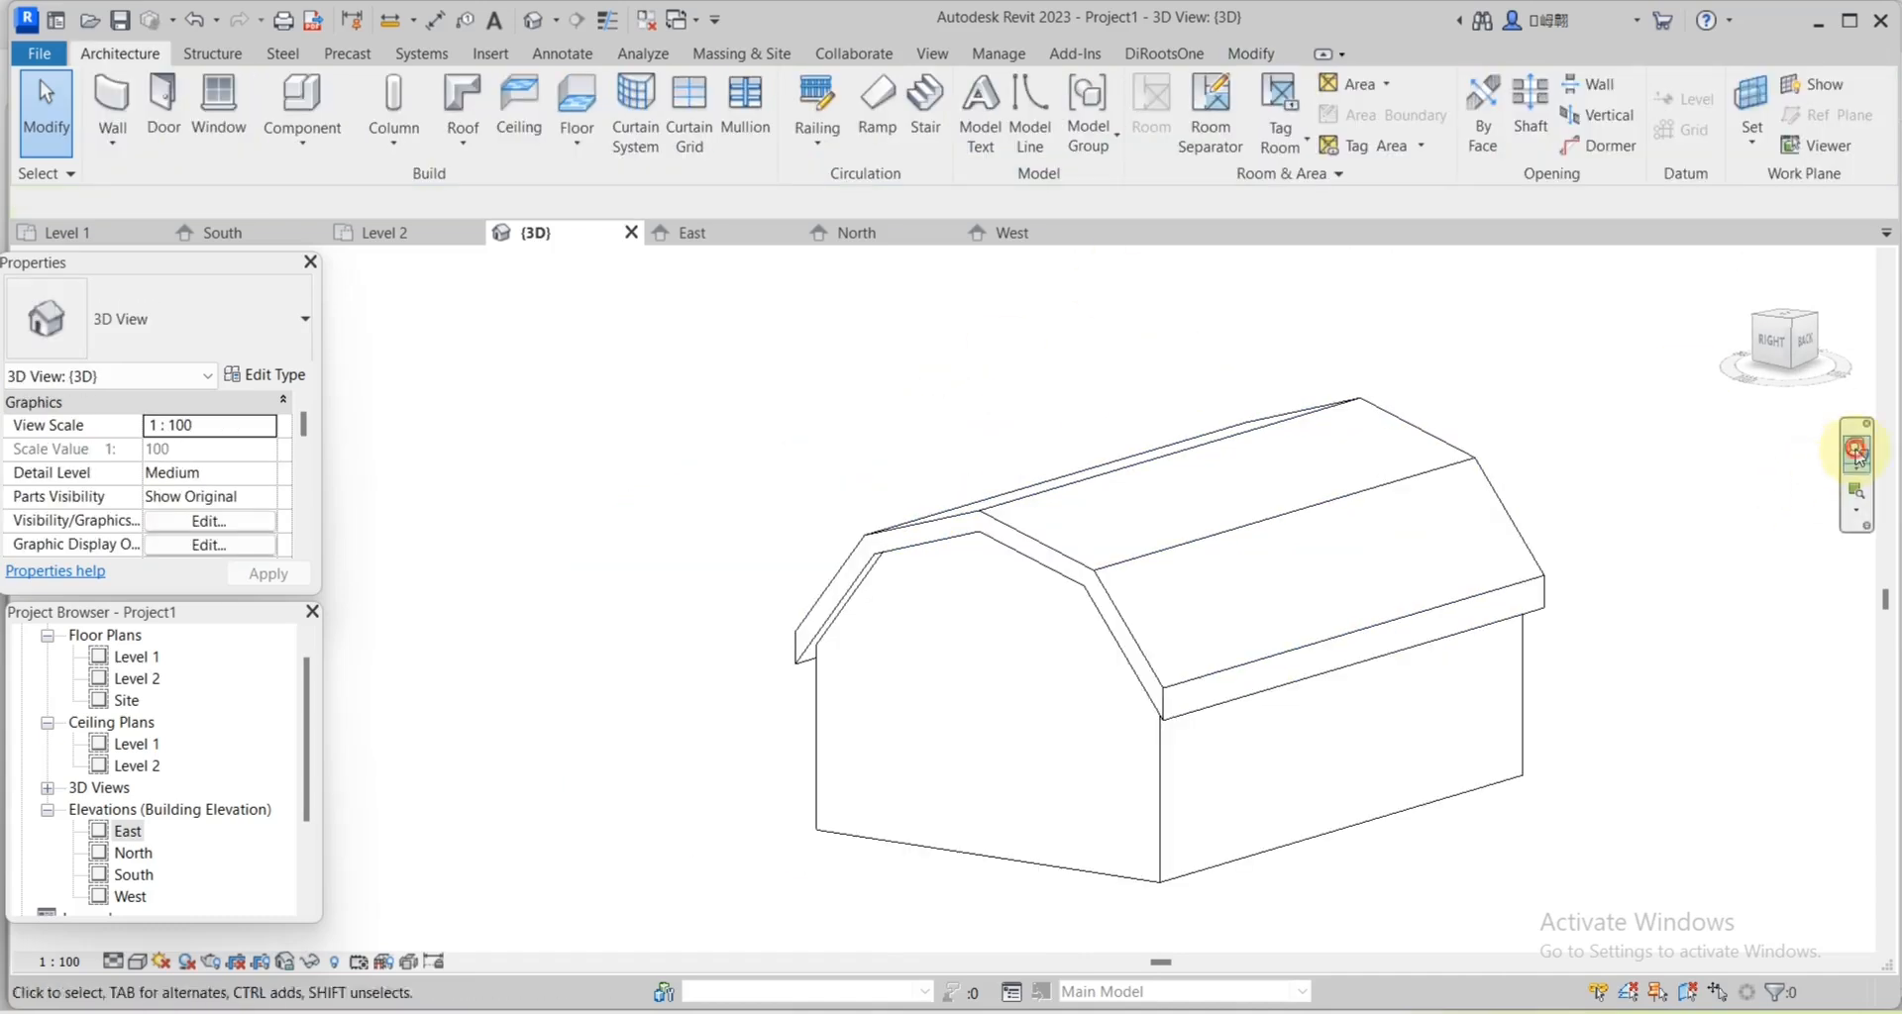
{"action": "left_click_drag", "start_coordinate": [1387, 634], "coordinate": [1238, 784]}
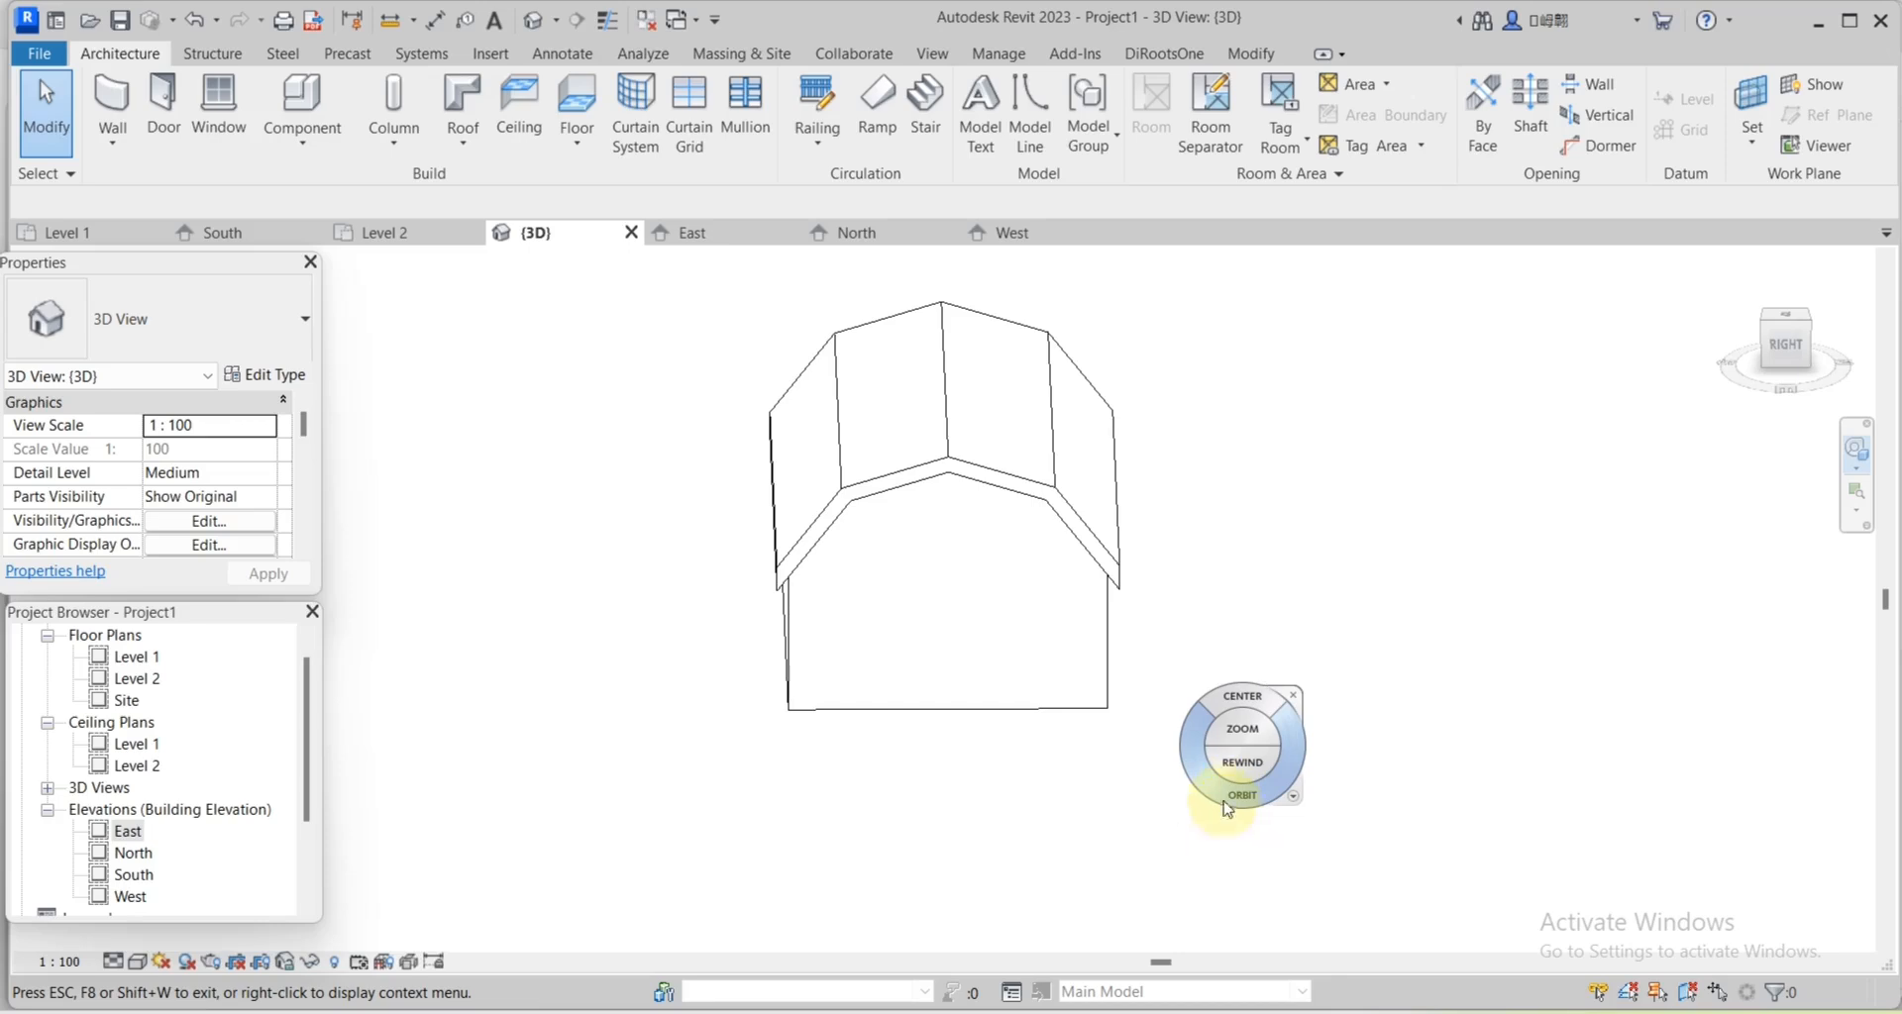
On the Level 2 plan, start a roof by footprint and create slope-defining boundary lines offset 600 mm from all four walls.
{"action": "double_click", "coordinate": [137, 679]}
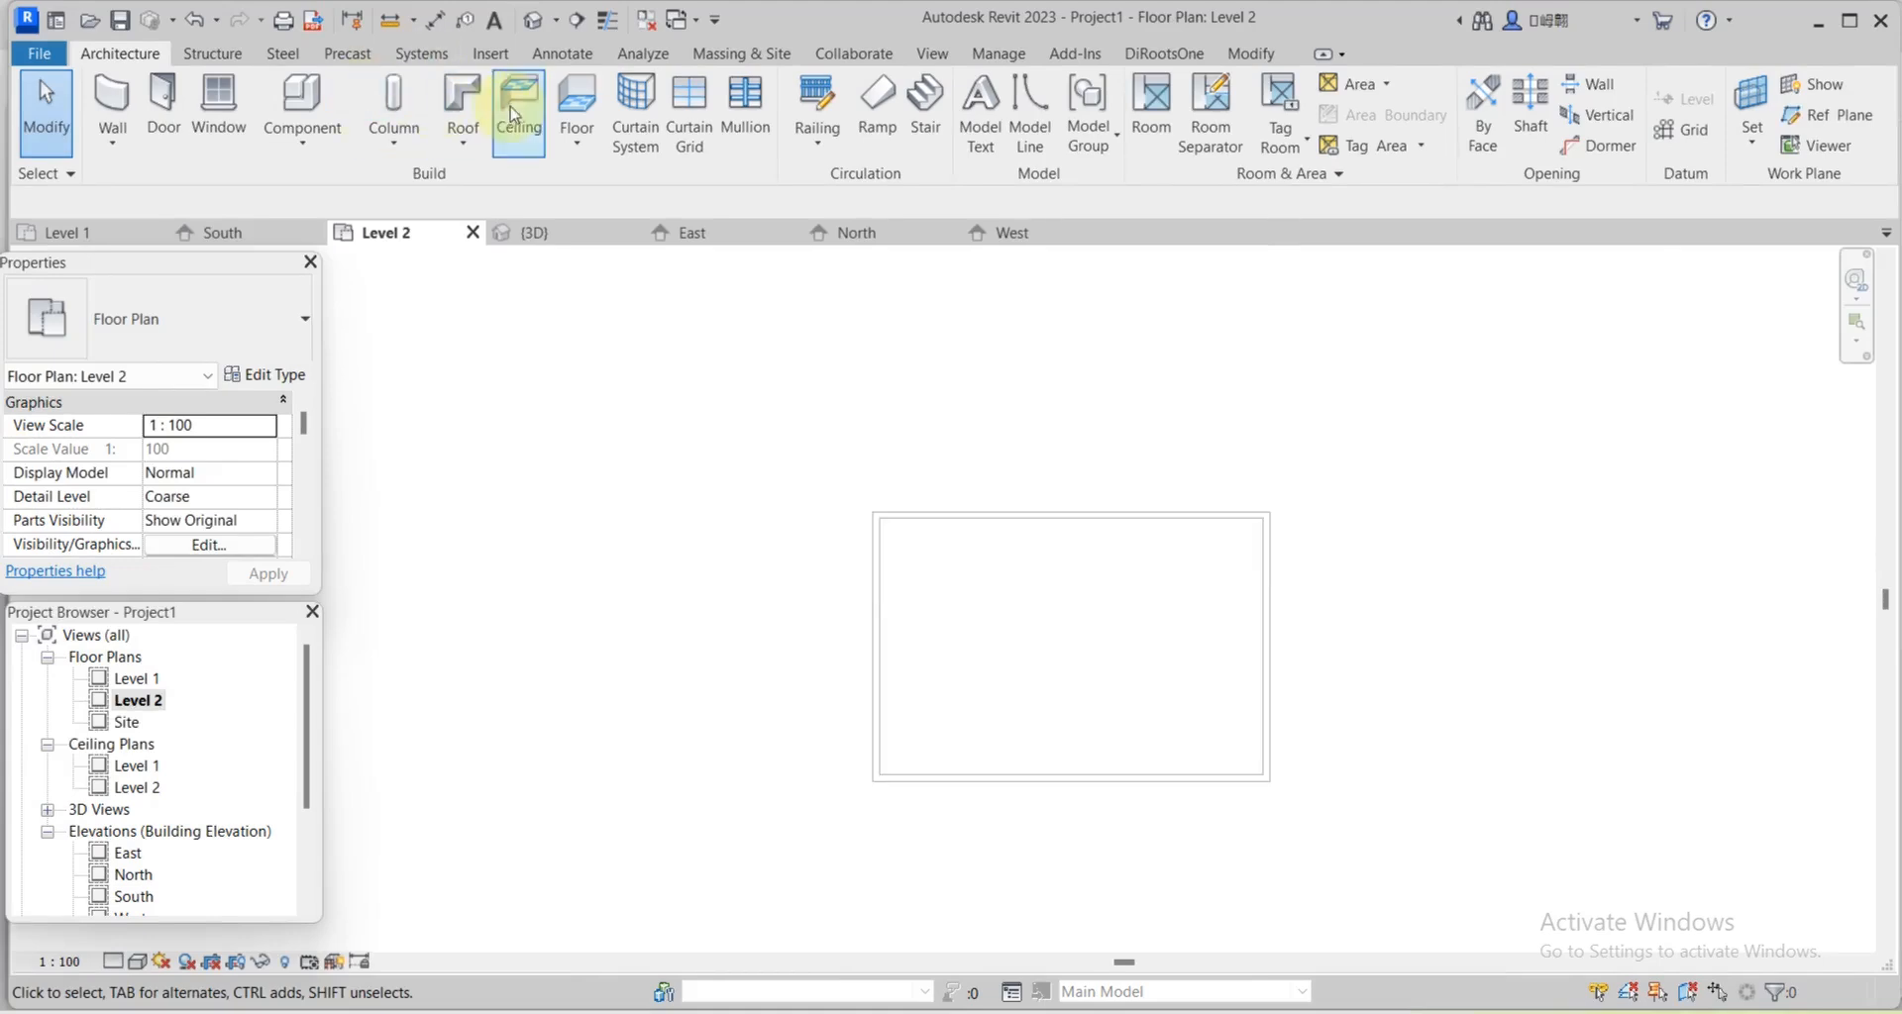
{"action": "left_click", "coordinate": [458, 92]}
{"action": "left_click", "coordinate": [1312, 150]}
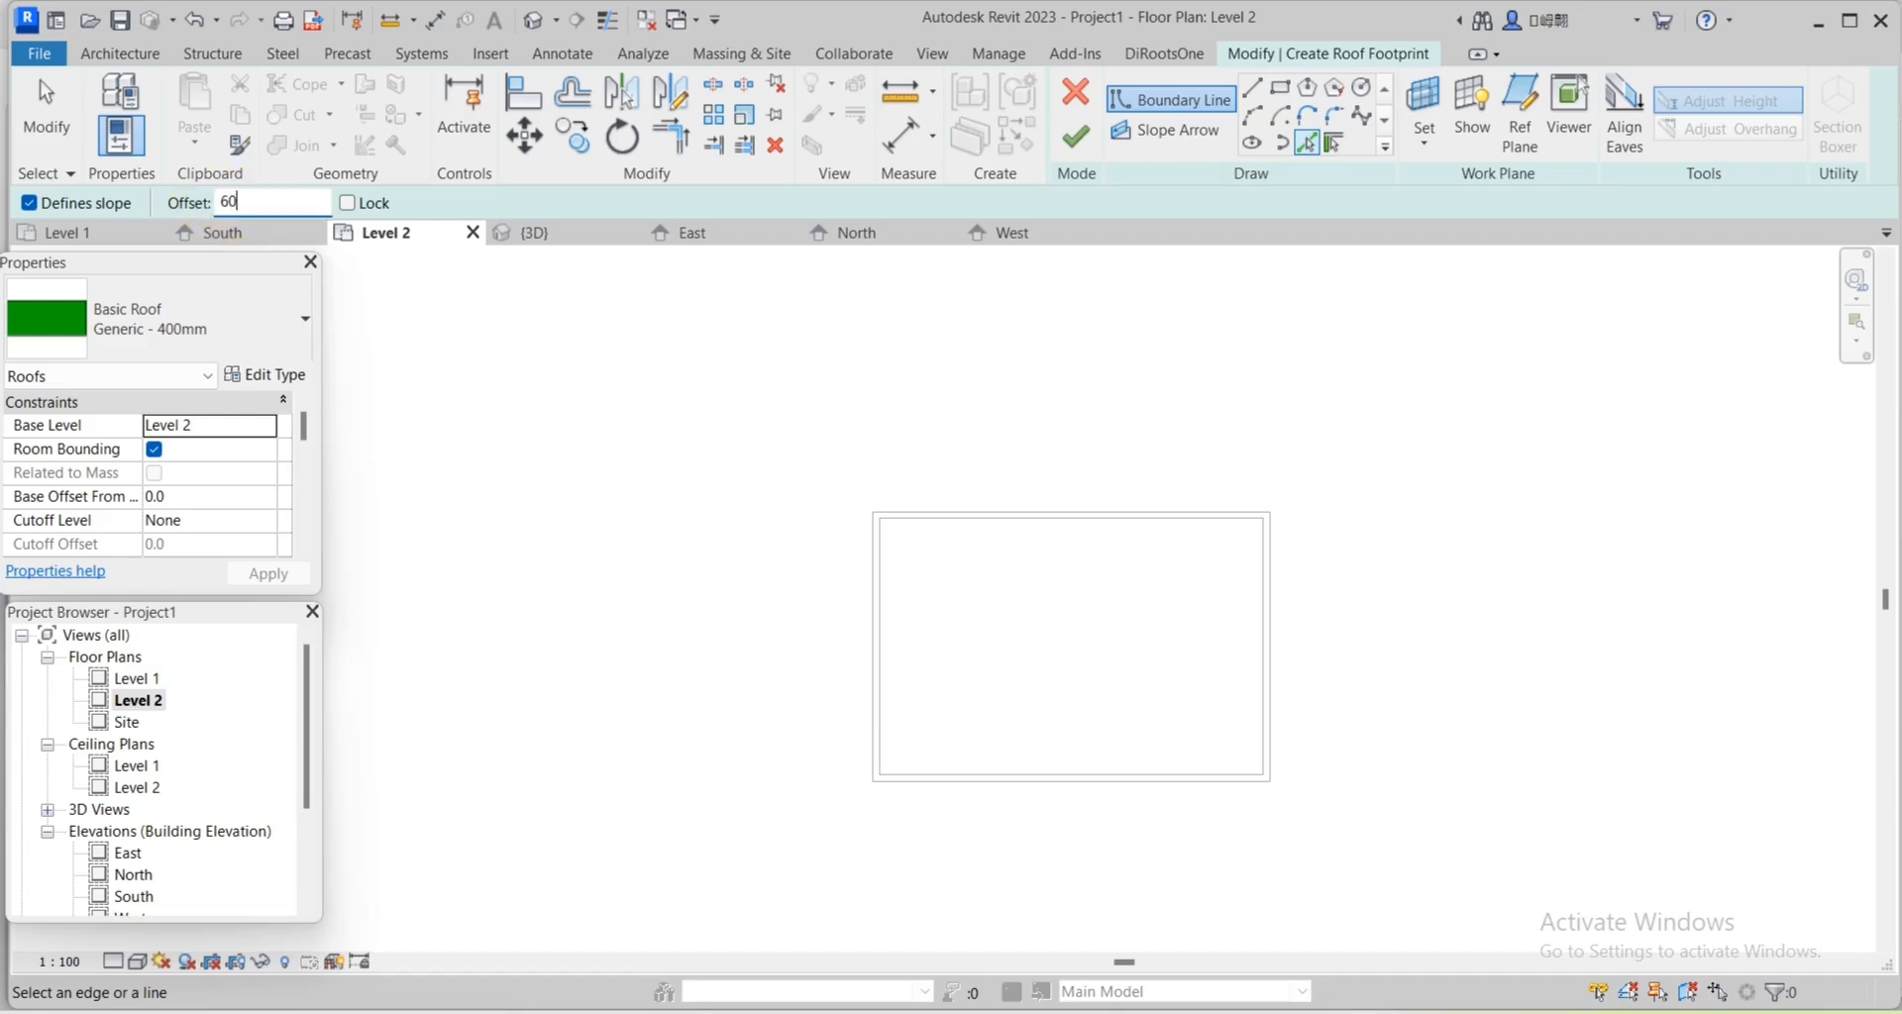
{"action": "scroll", "coordinate": [891, 515], "scroll_direction": "up", "scroll_amount": 1}
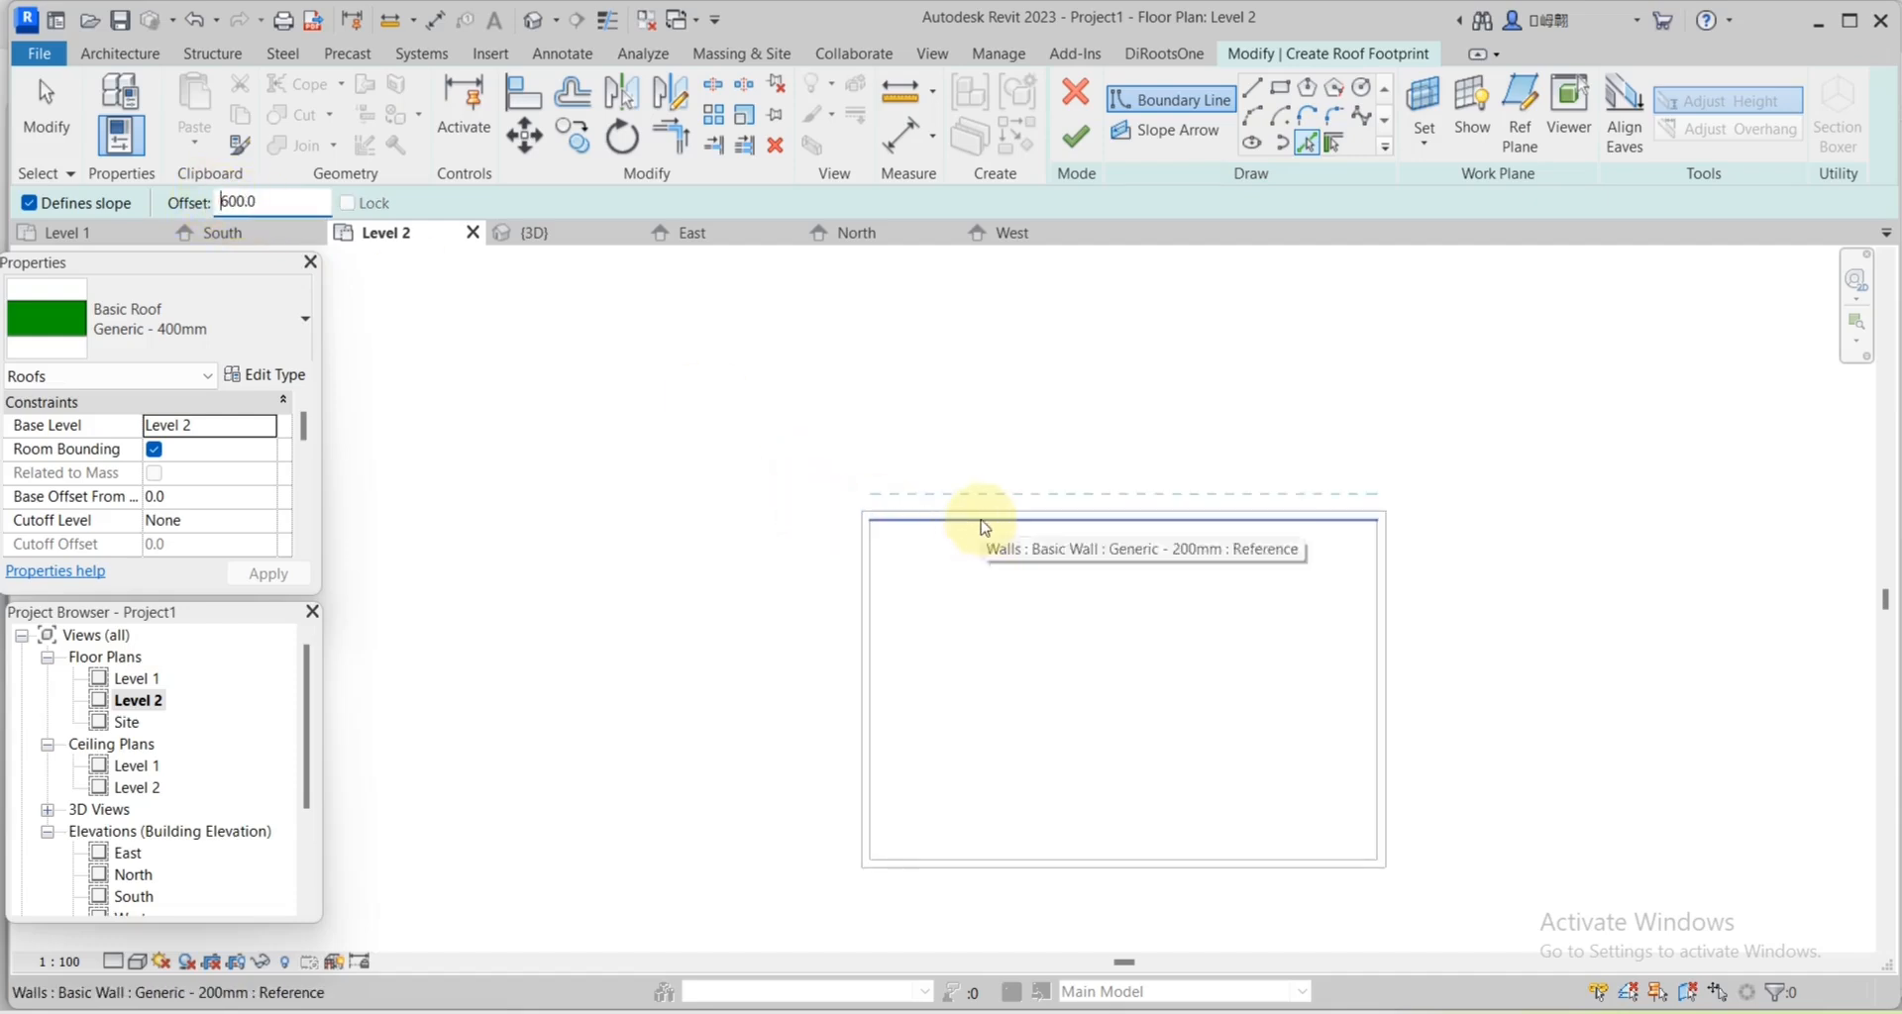
{"action": "left_click", "coordinate": [981, 511]}
{"action": "left_click", "coordinate": [861, 570]}
{"action": "left_click", "coordinate": [1385, 624]}
{"action": "scroll", "coordinate": [1041, 594], "scroll_direction": "down", "scroll_amount": 3}
{"action": "scroll", "coordinate": [1035, 657], "scroll_direction": "up", "scroll_amount": 4}
{"action": "left_click", "coordinate": [1022, 795]}
{"action": "scroll", "coordinate": [1045, 557], "scroll_direction": "down", "scroll_amount": 2}
Draw two horizontal boundary lines without slope across the full width of the footprint, one near each long wall.
{"action": "left_click", "coordinate": [1253, 87]}
{"action": "scroll", "coordinate": [913, 638], "scroll_direction": "up", "scroll_amount": 2}
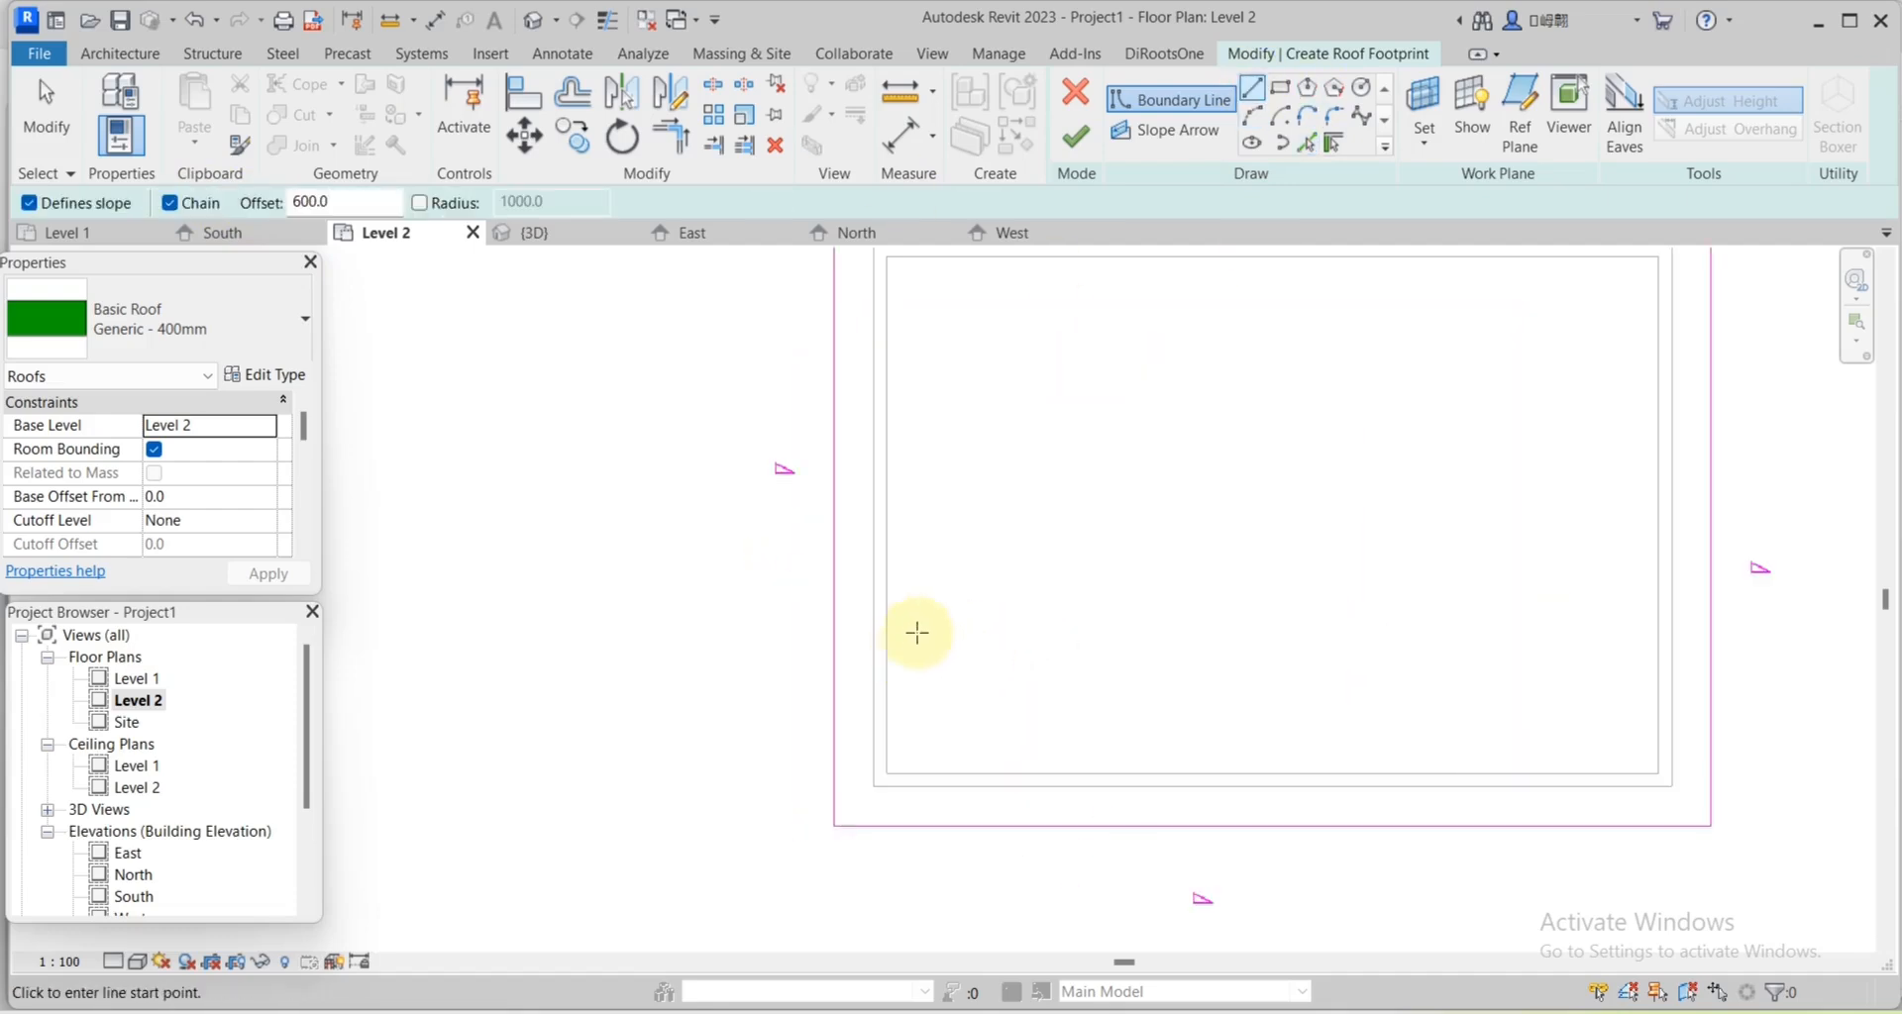
{"action": "scroll", "coordinate": [882, 636], "scroll_direction": "down", "scroll_amount": 2}
{"action": "scroll", "coordinate": [876, 632], "scroll_direction": "up", "scroll_amount": 3}
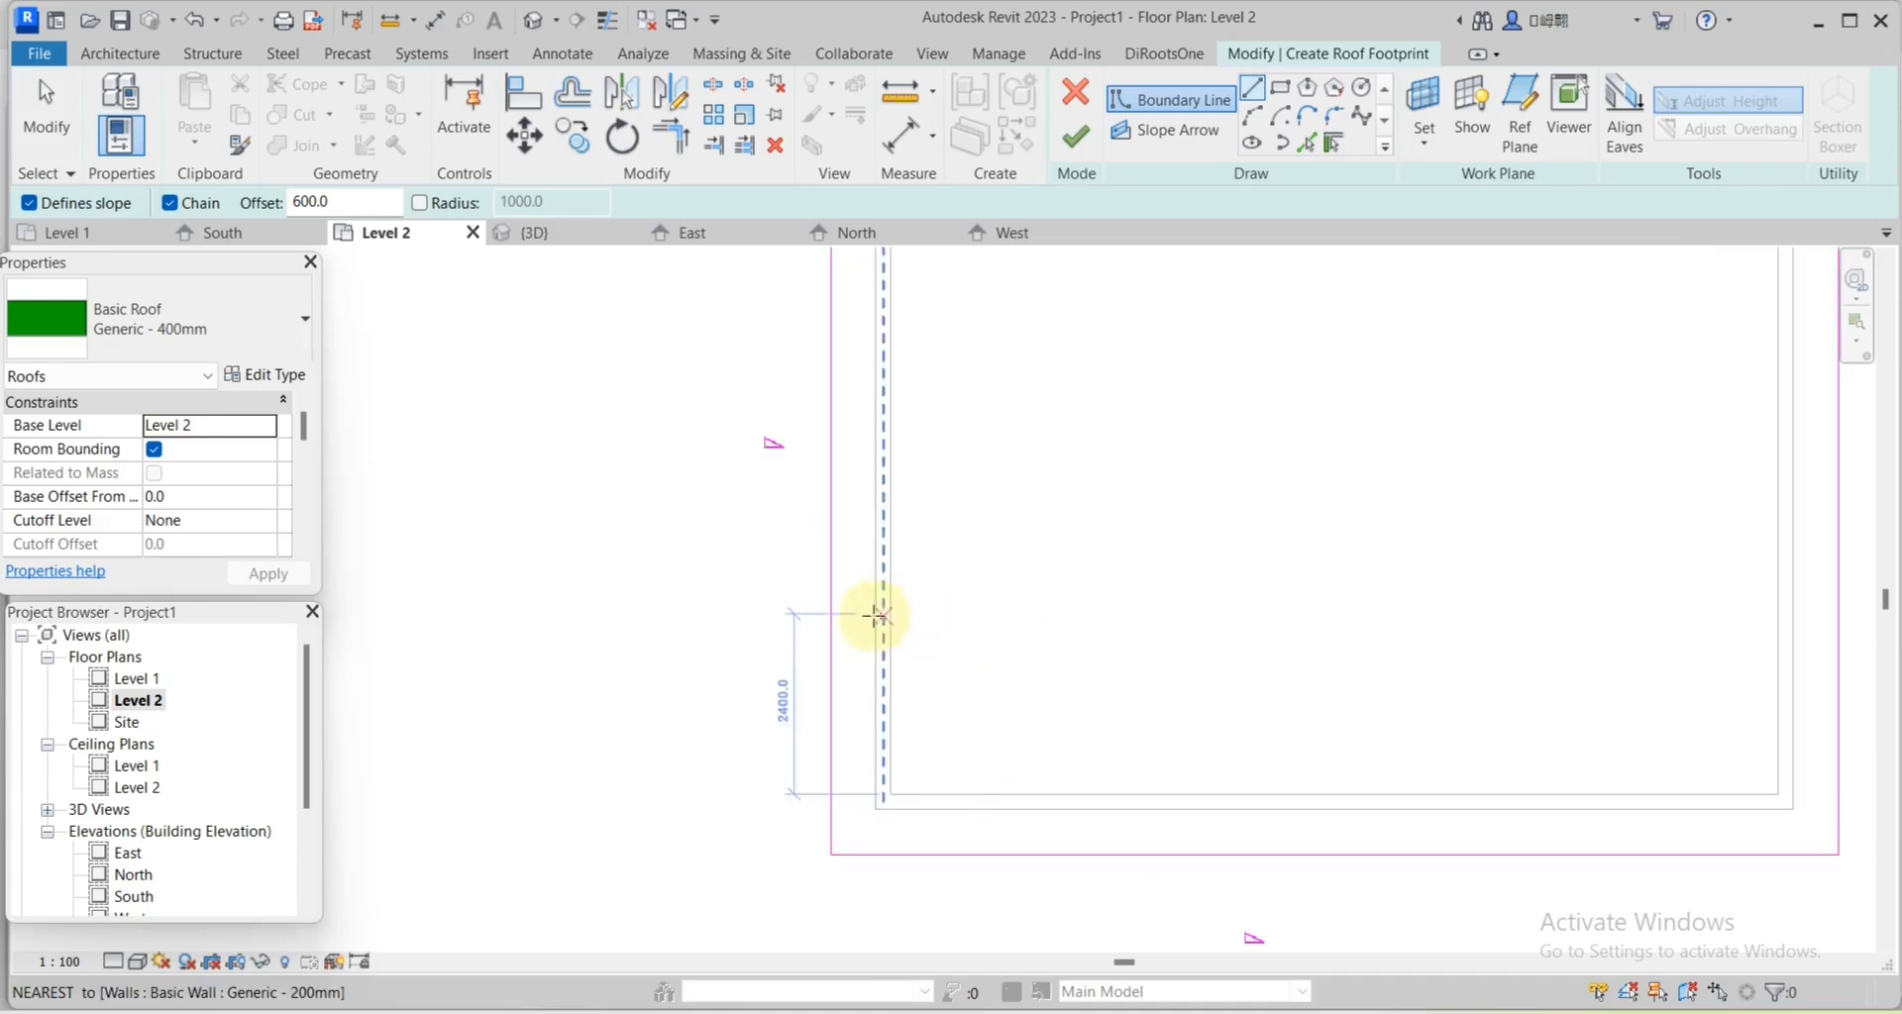
{"action": "scroll", "coordinate": [832, 625], "scroll_direction": "down", "scroll_amount": 1}
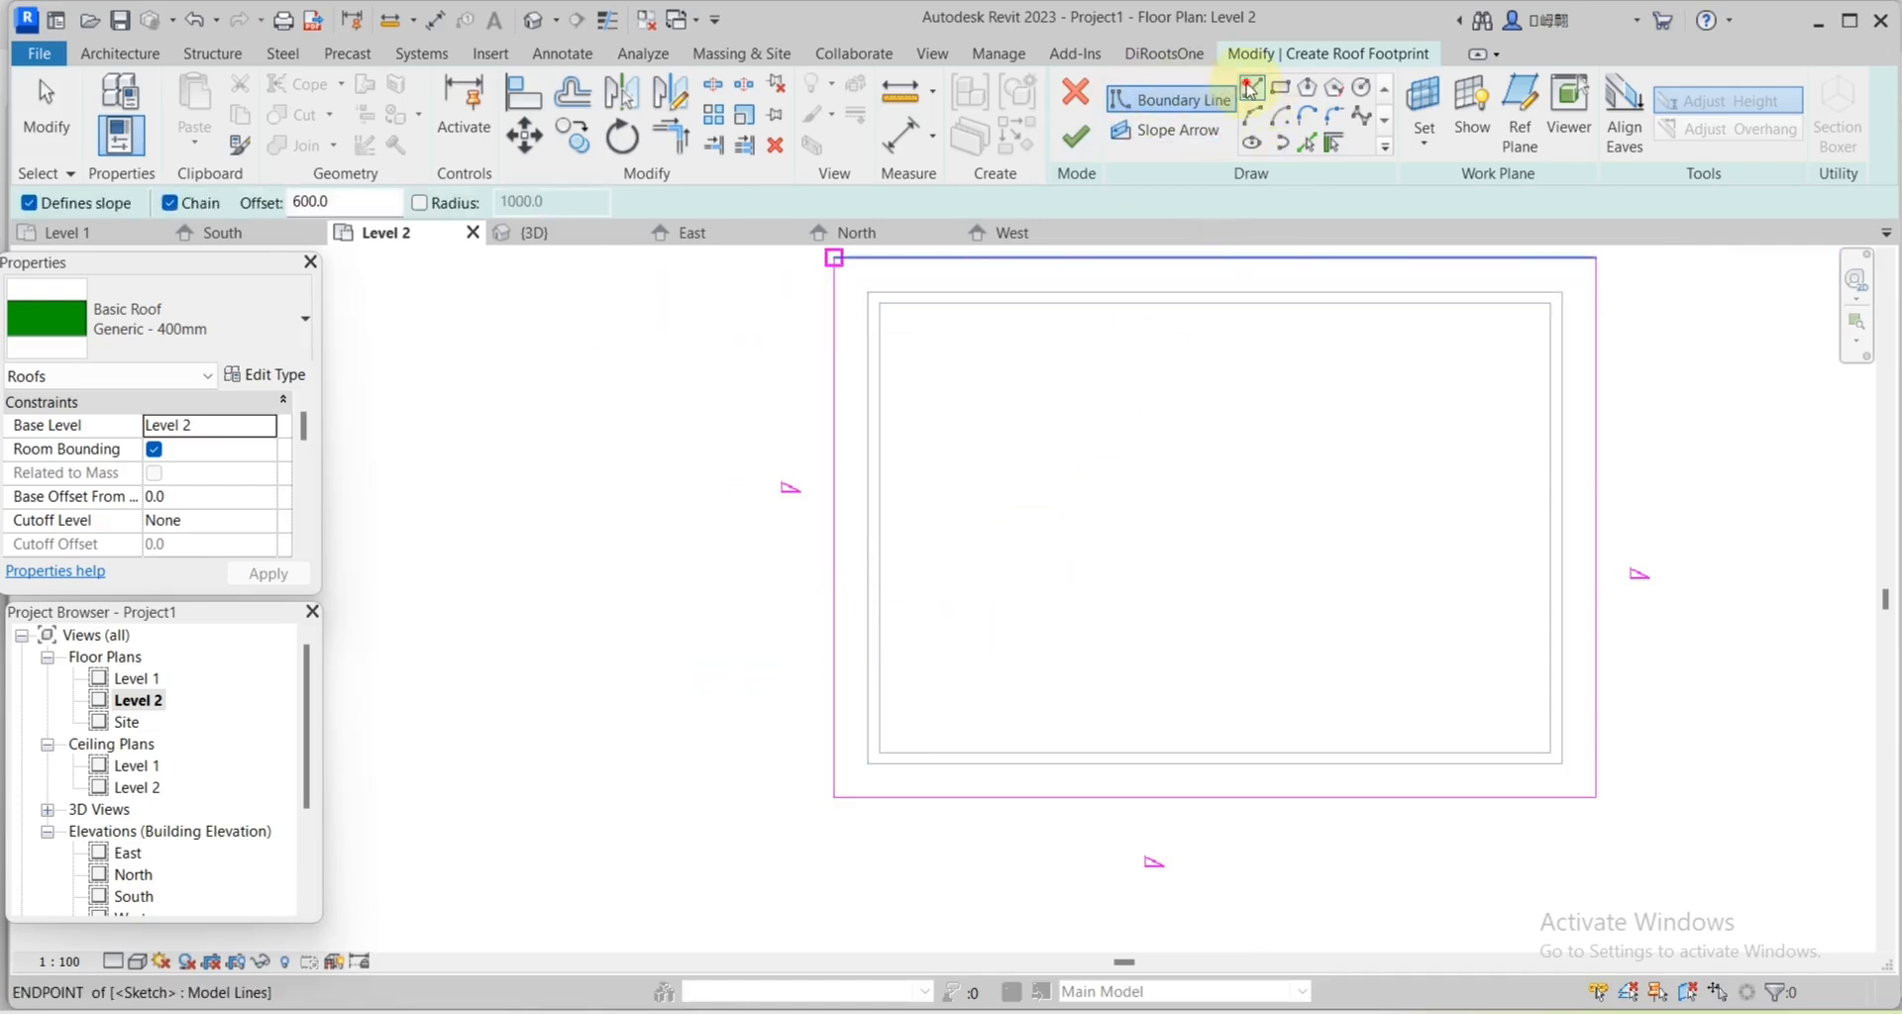
{"action": "left_click", "coordinate": [31, 204]}
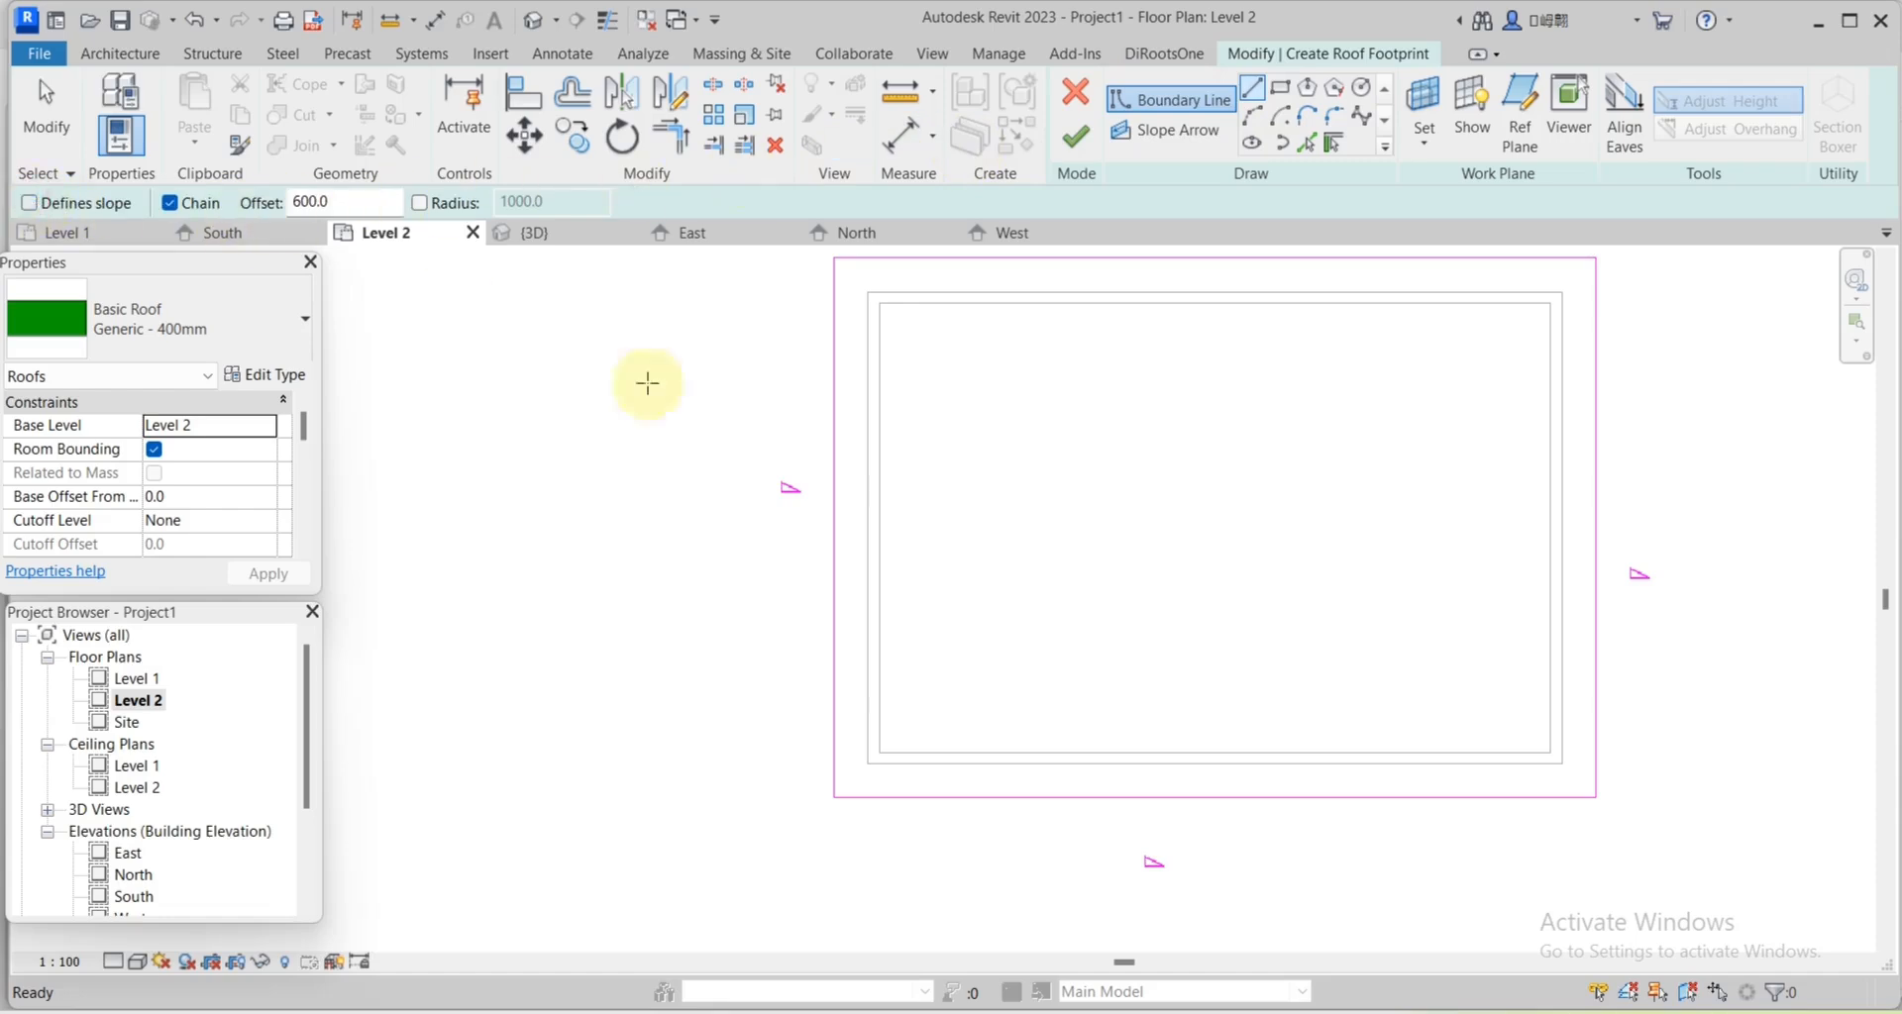
{"action": "left_click", "coordinate": [830, 611]}
{"action": "left_click", "coordinate": [1592, 642]}
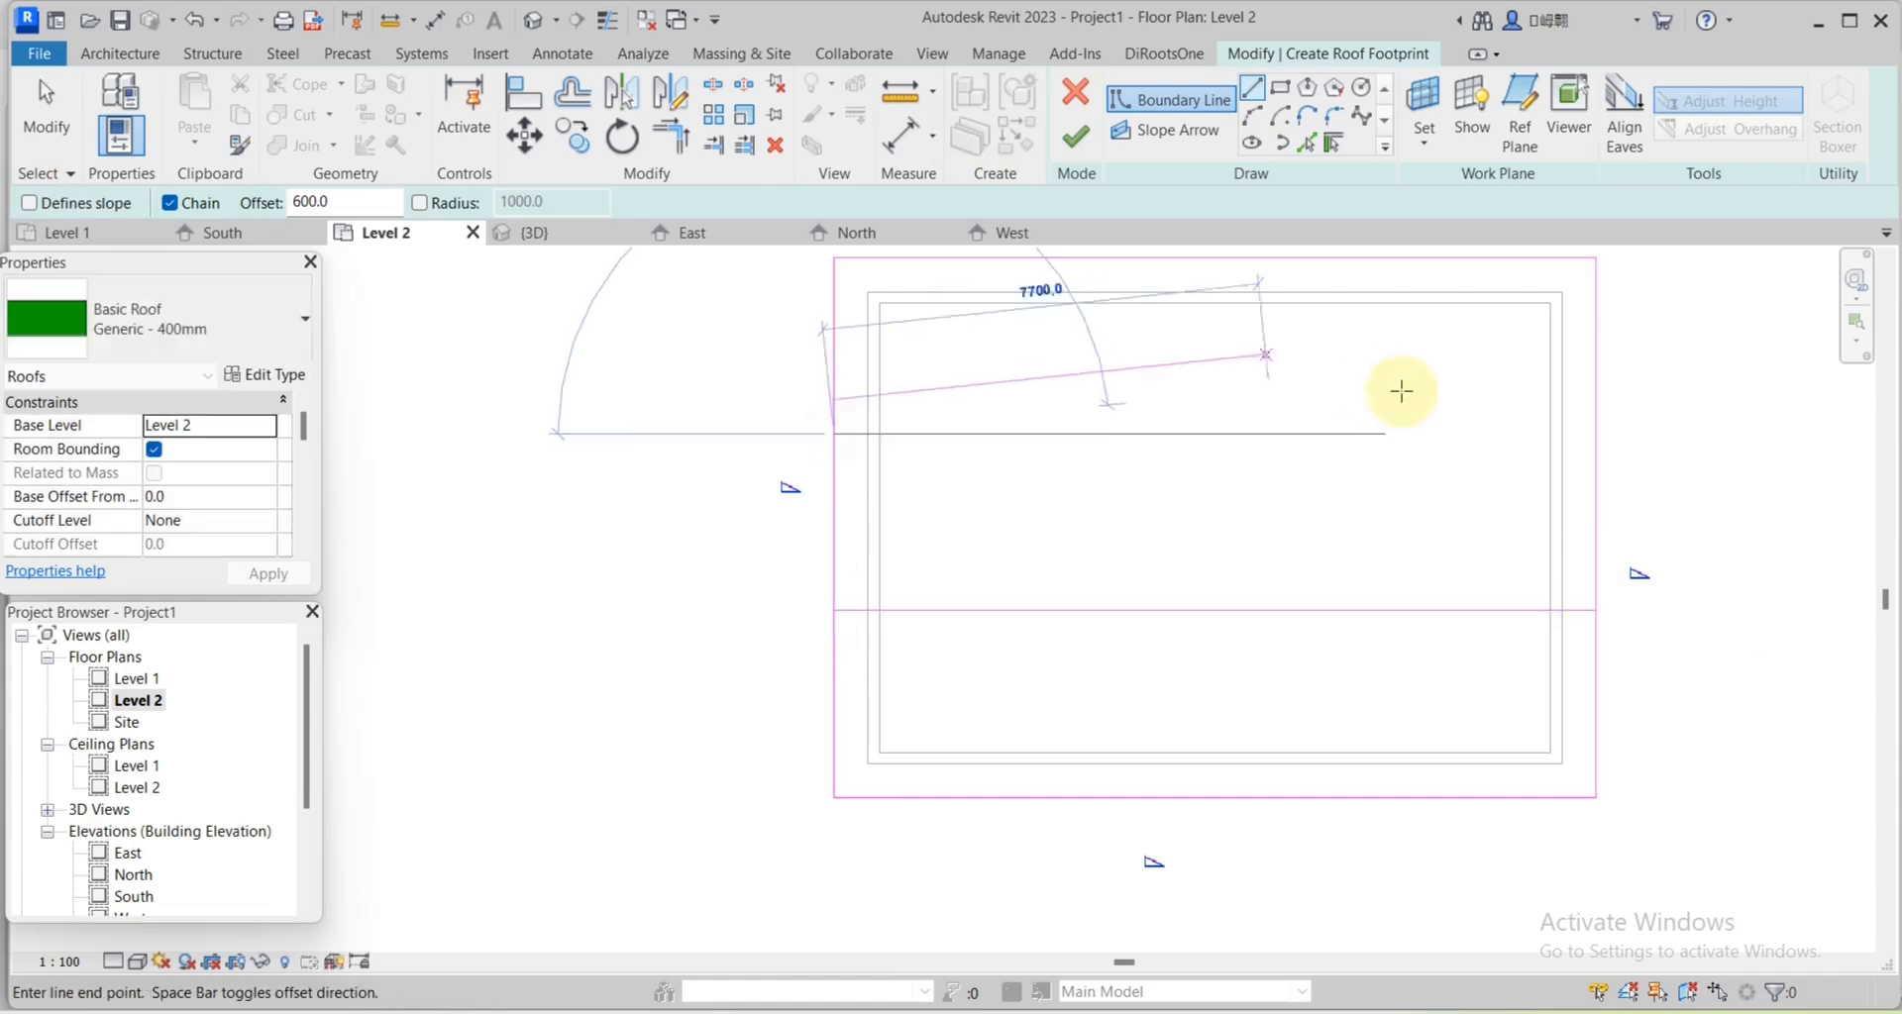
{"action": "left_click", "coordinate": [1588, 446]}
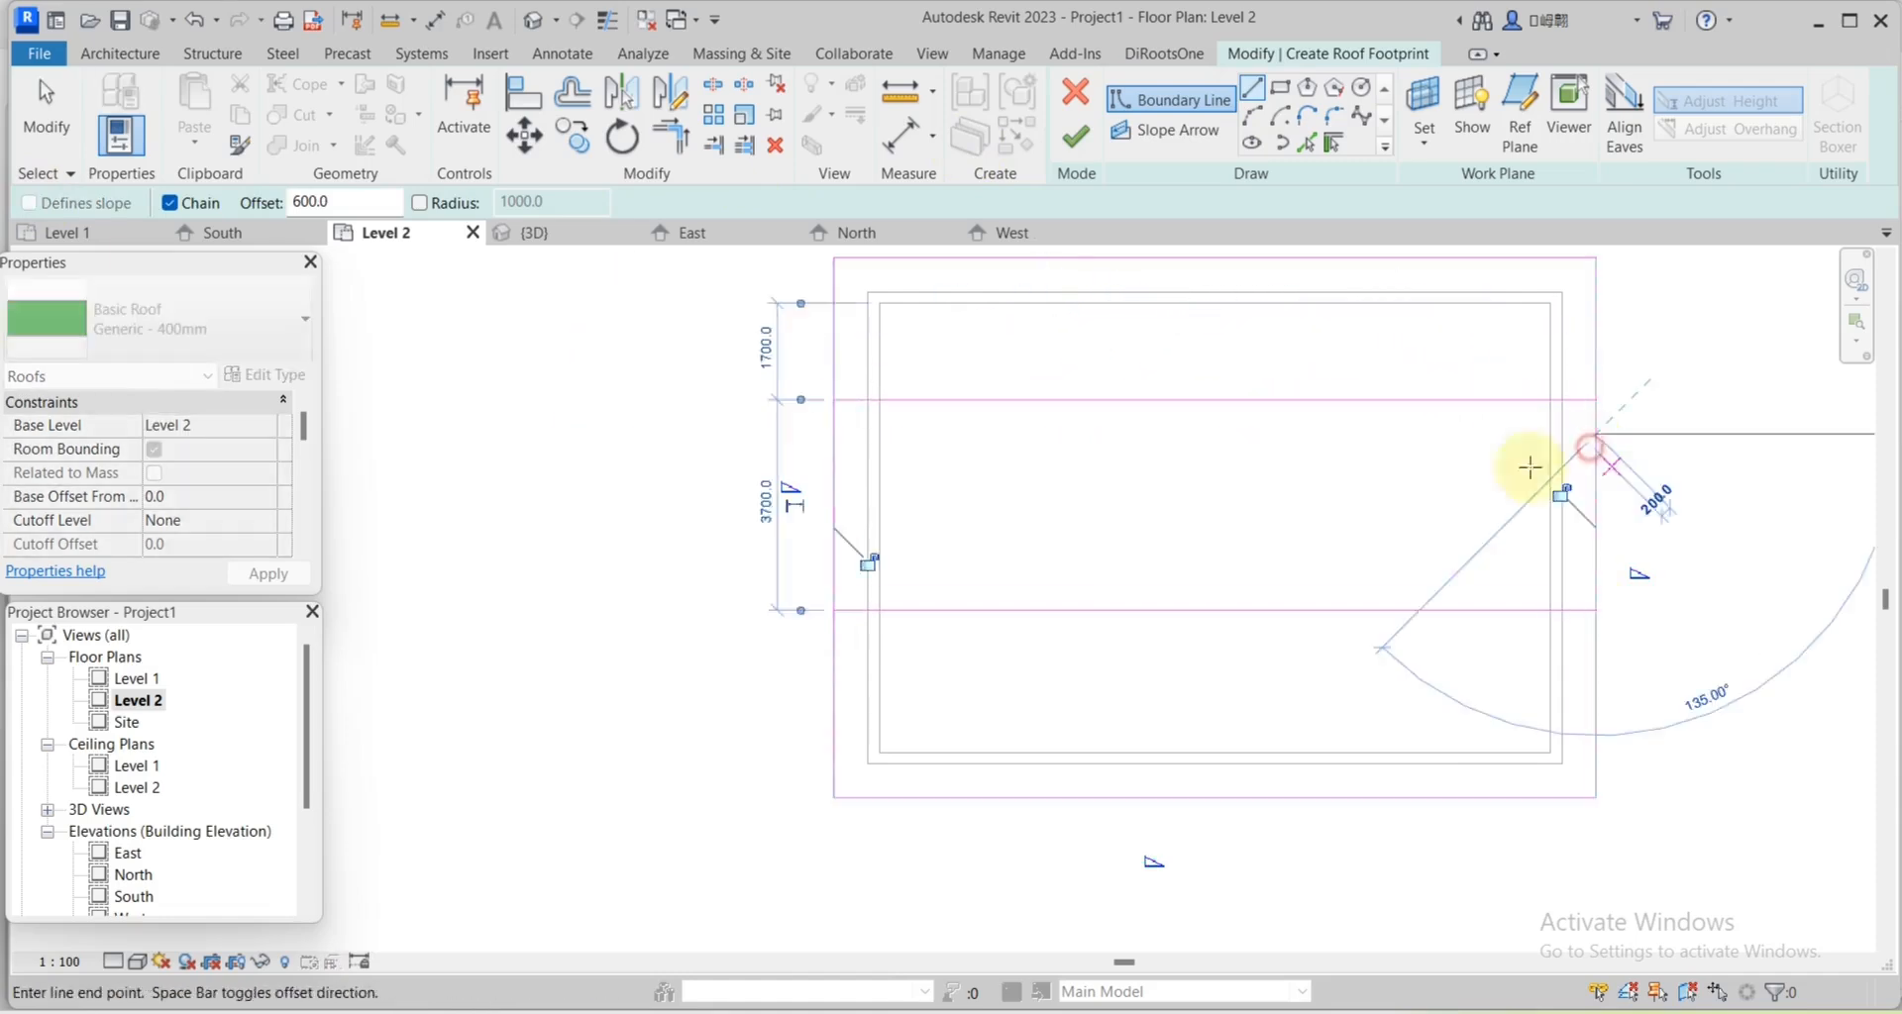
{"action": "key", "text": "Escape"}
{"action": "key", "text": "Escape"}
Place each of the two horizontal boundary lines 1500 mm from the inner face of its nearest long wall.
{"action": "scroll", "coordinate": [889, 775], "scroll_direction": "up", "scroll_amount": 2}
{"action": "left_click", "coordinate": [845, 816]}
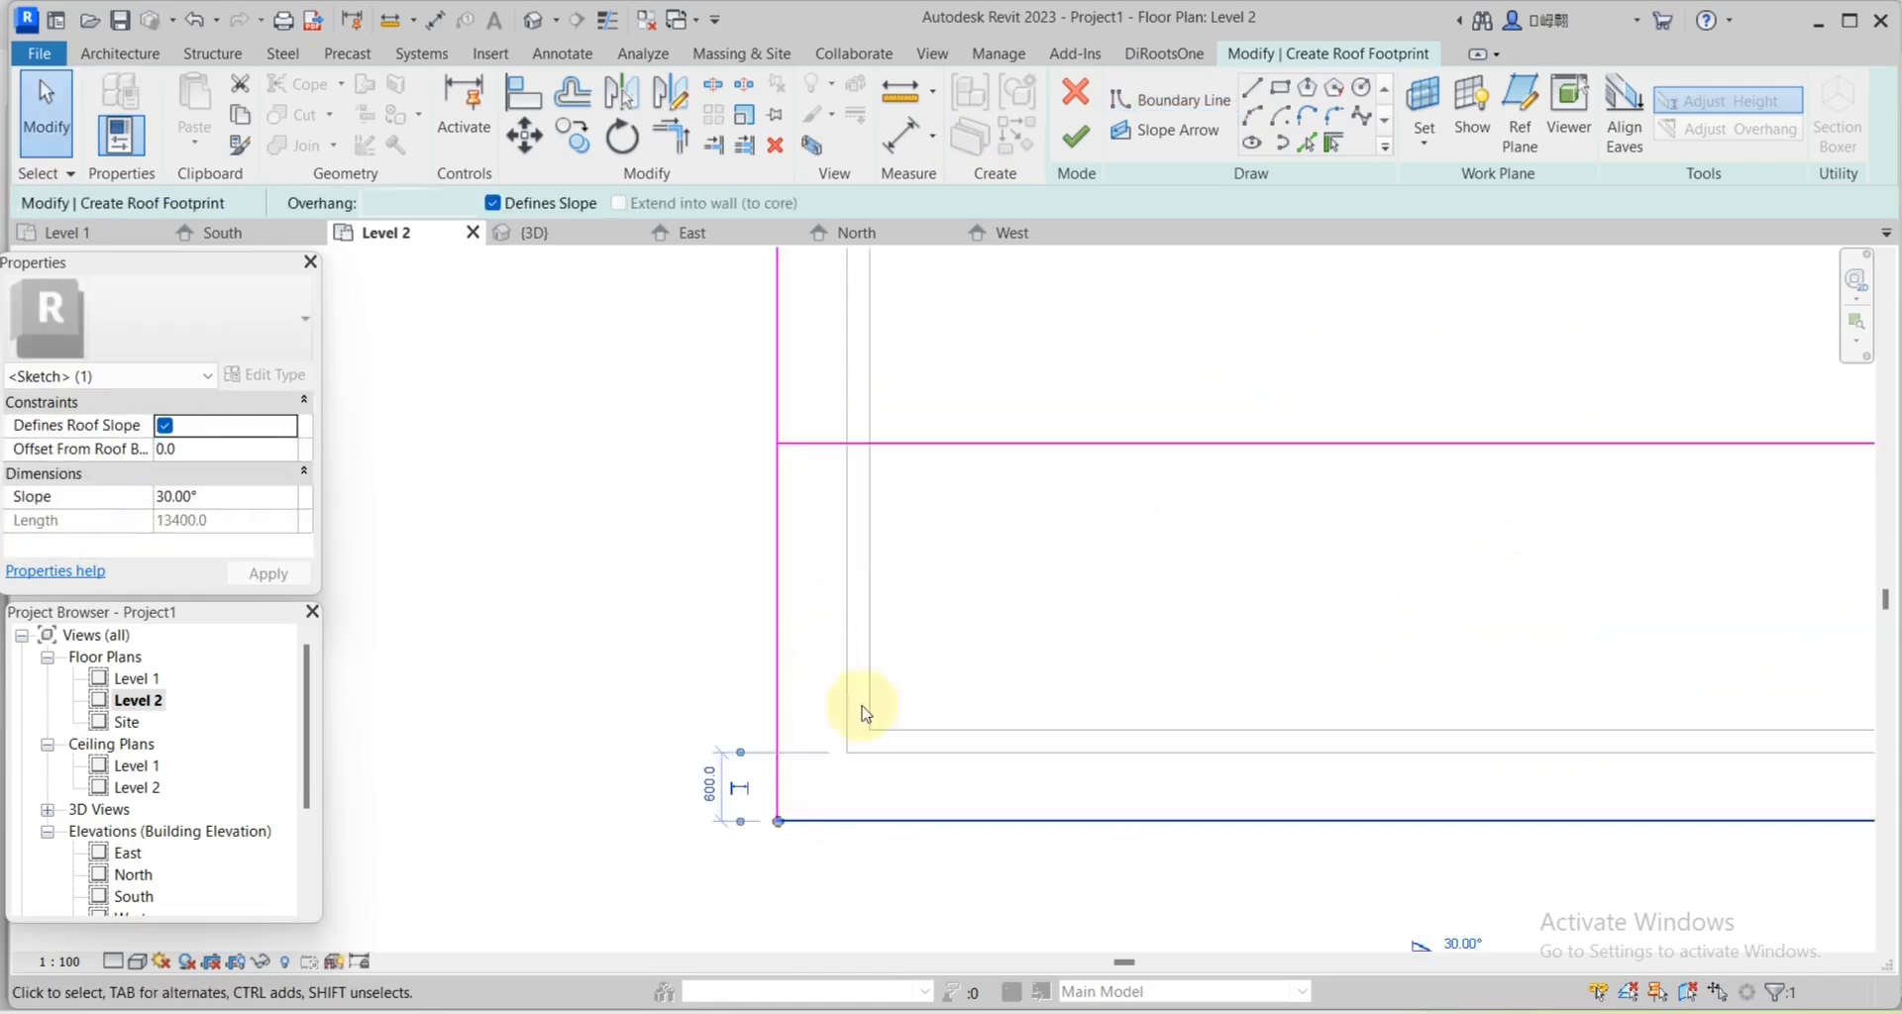
{"action": "left_click", "coordinate": [1573, 582]}
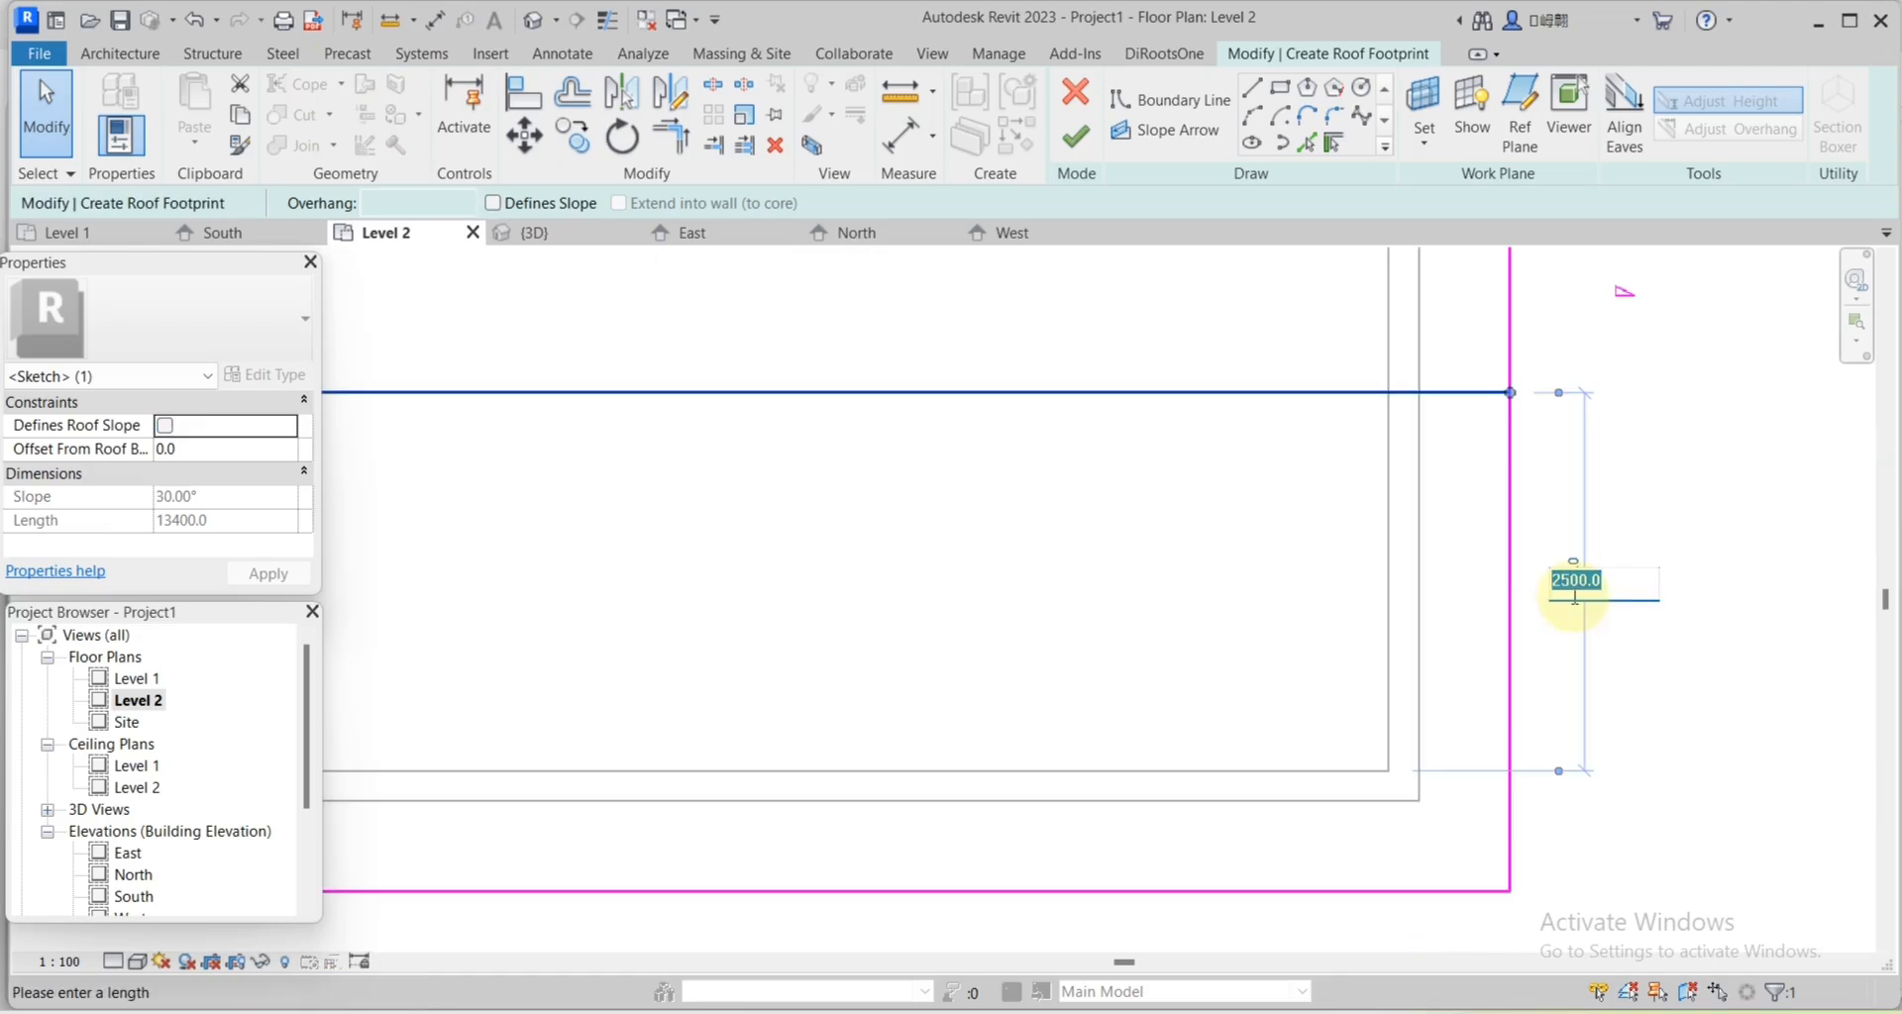
{"action": "type", "text": "1500"}
{"action": "key", "text": "Return"}
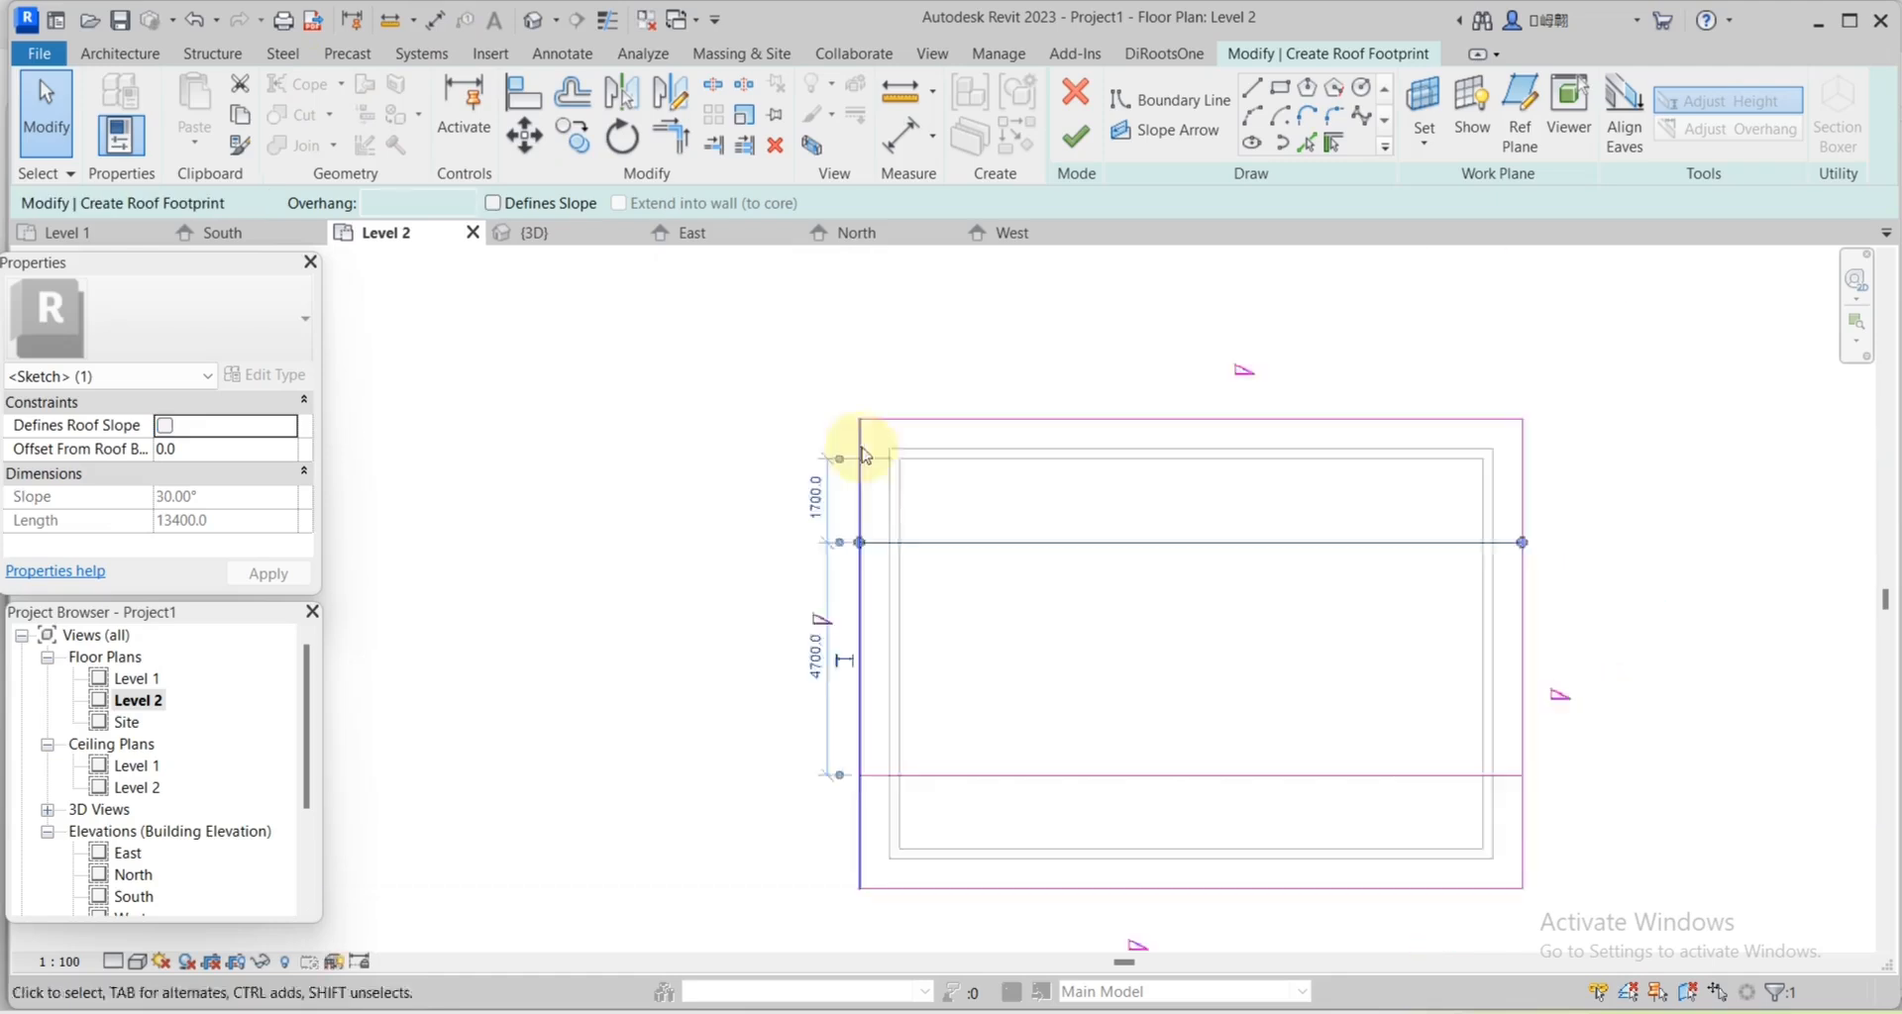
{"action": "scroll", "coordinate": [830, 508], "scroll_direction": "up", "scroll_amount": 2}
{"action": "scroll", "coordinate": [830, 508], "scroll_direction": "up", "scroll_amount": 1}
{"action": "left_click", "coordinate": [787, 546]}
{"action": "type", "text": "1"}
{"action": "type", "text": "5"}
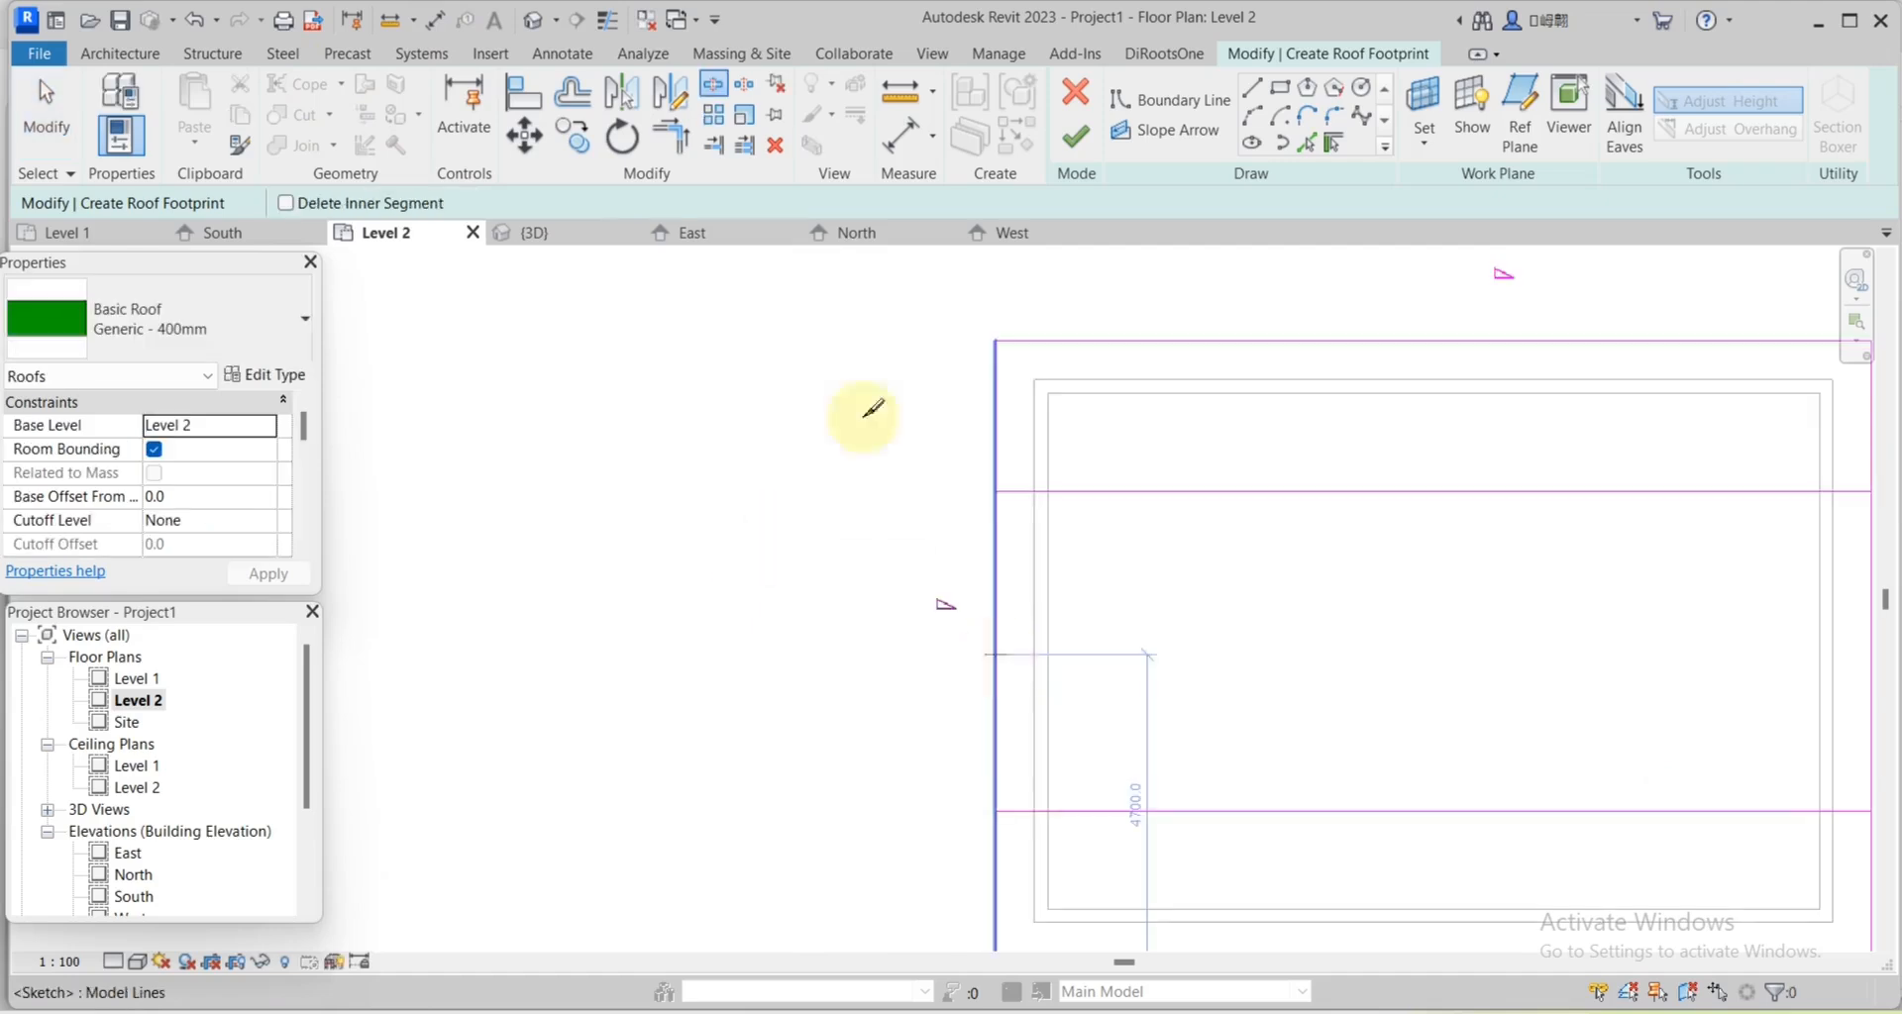
Split both short-side boundary lines of the footprint between the two horizontal lines, keeping the inner segments.
{"action": "left_click", "coordinate": [703, 88]}
{"action": "left_click", "coordinate": [998, 628]}
{"action": "scroll", "coordinate": [764, 449], "scroll_direction": "down", "scroll_amount": 2}
{"action": "scroll", "coordinate": [1416, 506], "scroll_direction": "up", "scroll_amount": 2}
{"action": "left_click", "coordinate": [1352, 573]}
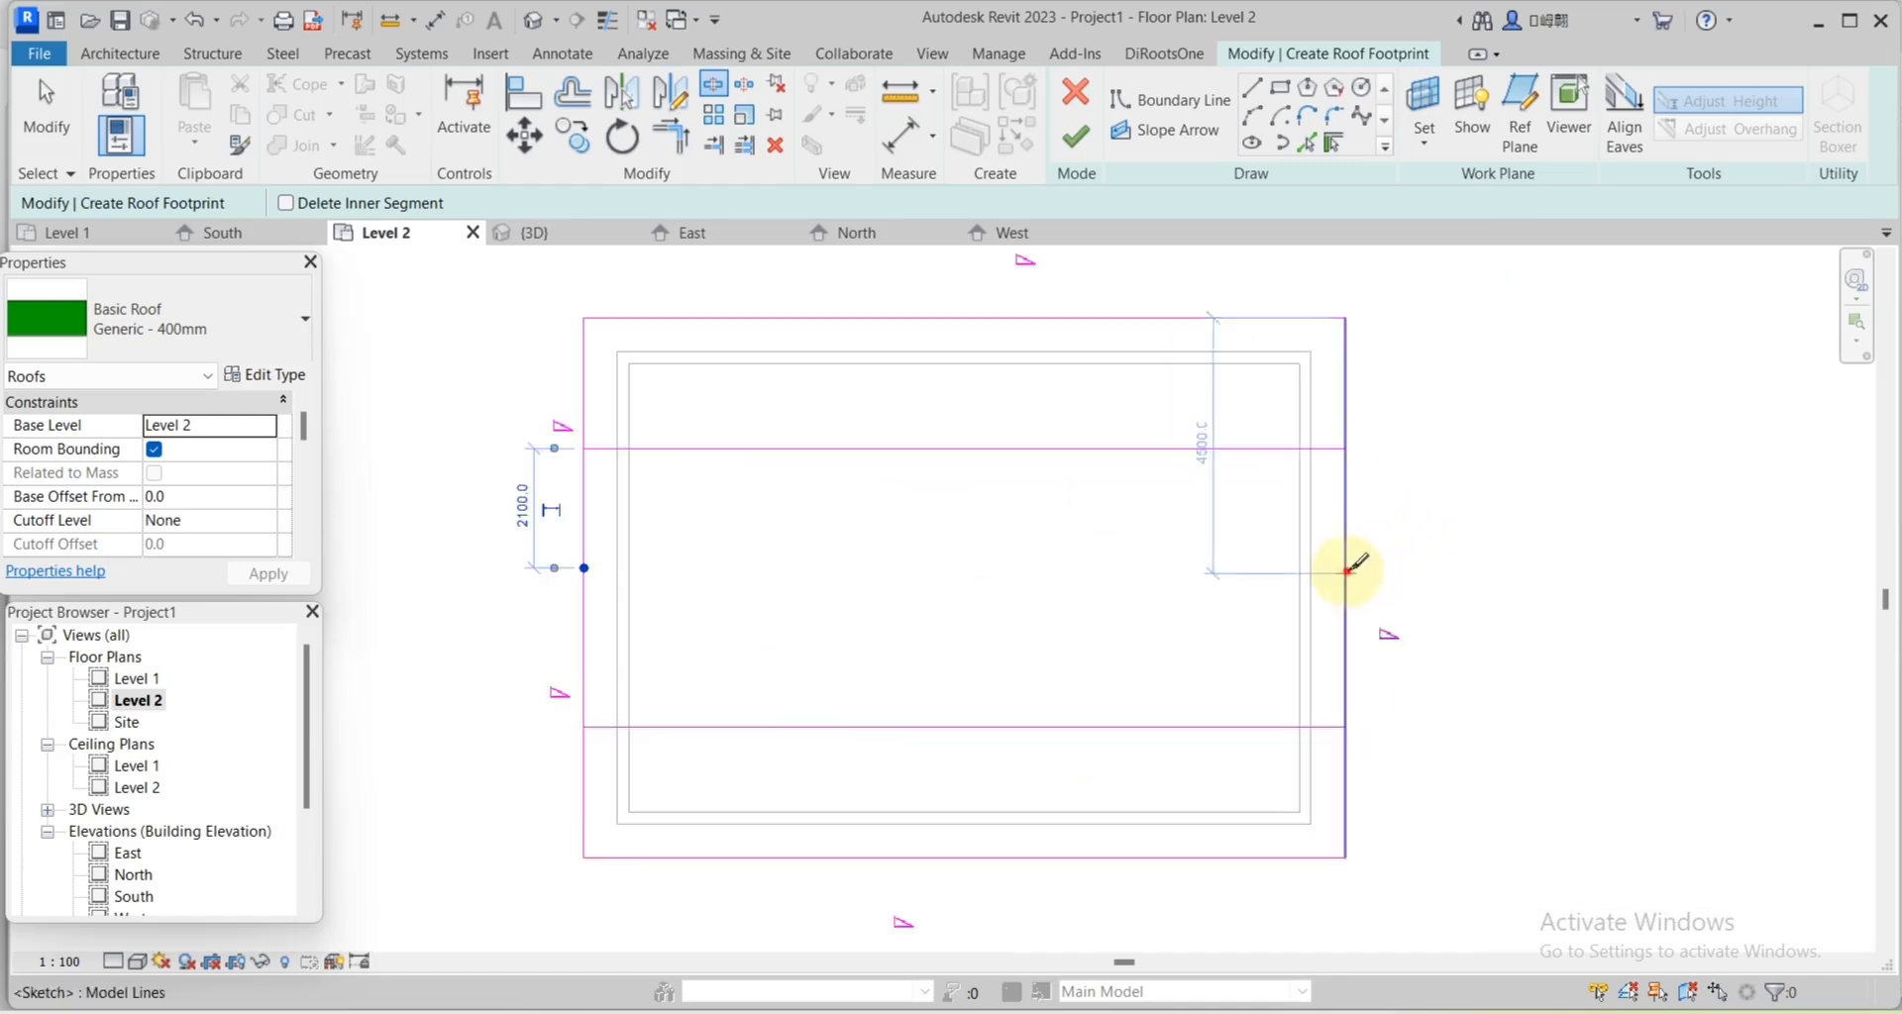
{"action": "scroll", "coordinate": [1352, 573], "scroll_direction": "down", "scroll_amount": 2}
Trim the split side lines to the two horizontal lines so the sketch forms two separate closed rectangles.
{"action": "left_click", "coordinate": [671, 136]}
{"action": "left_click", "coordinate": [925, 482]}
{"action": "left_click", "coordinate": [858, 451]}
{"action": "left_click", "coordinate": [972, 483]}
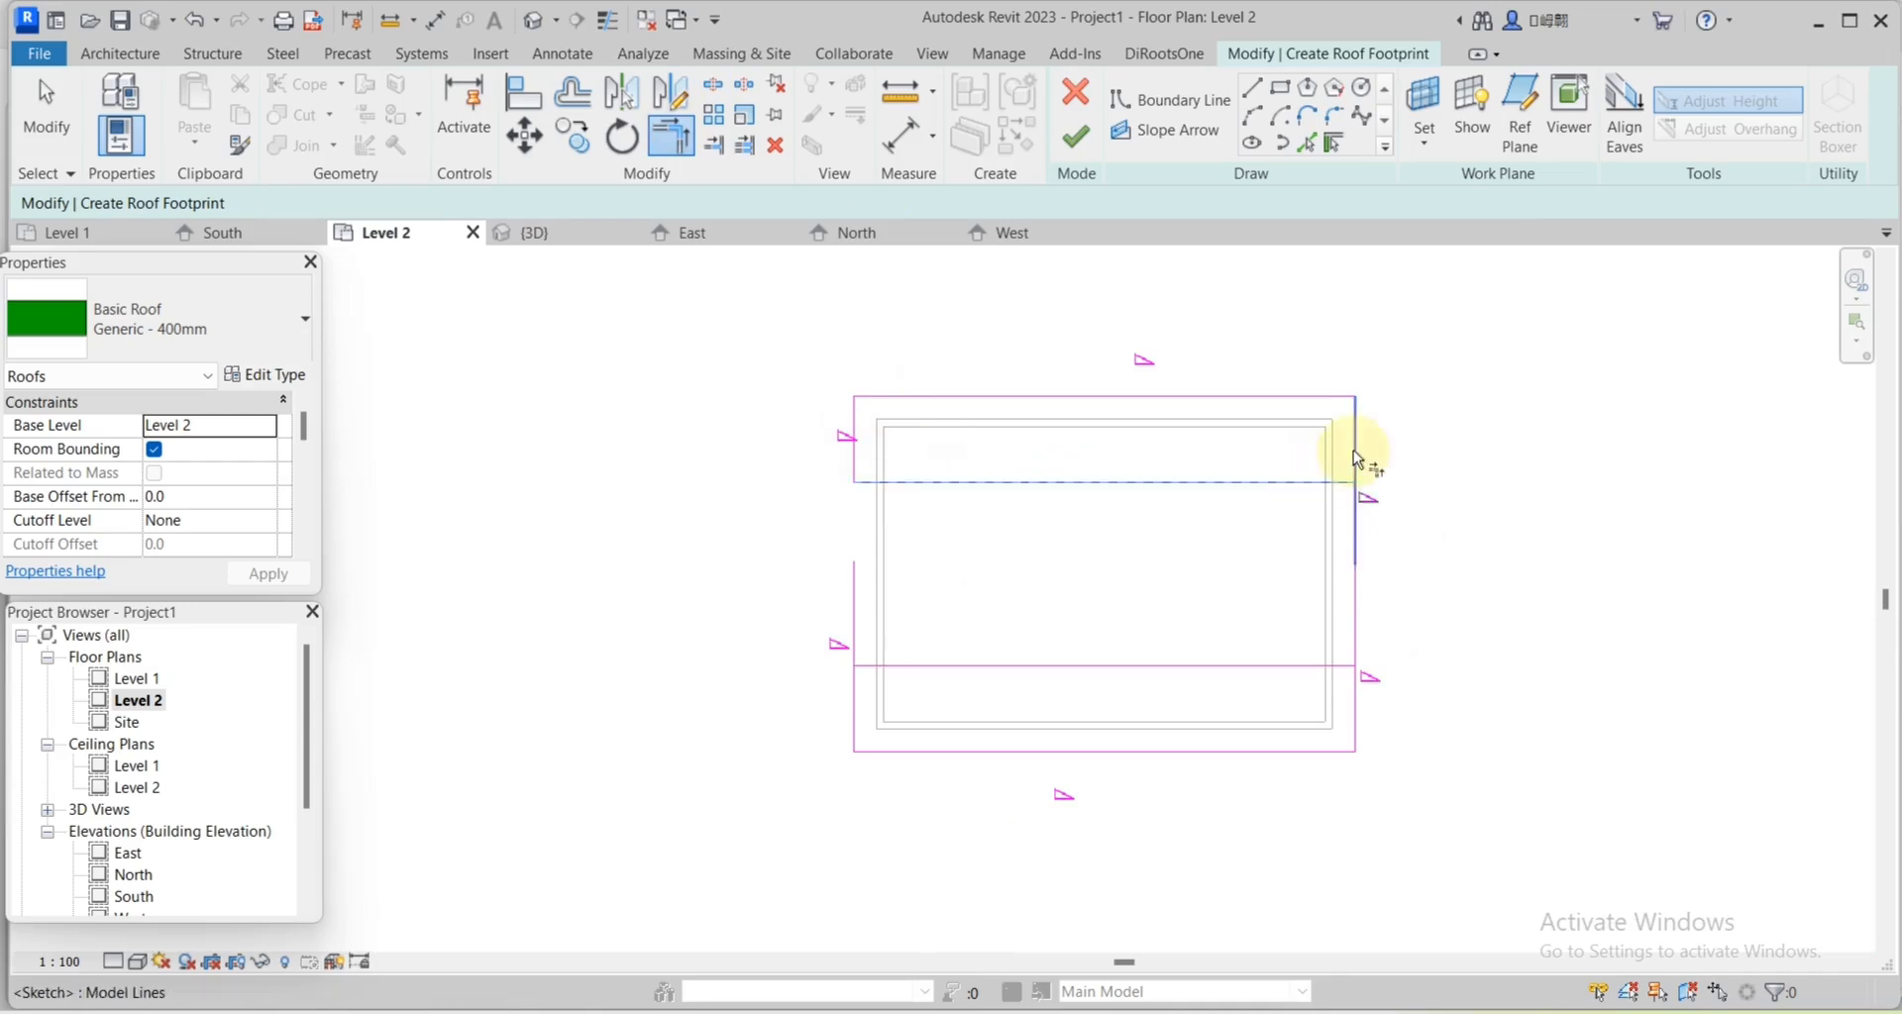
{"action": "left_click", "coordinate": [1354, 451]}
{"action": "left_click", "coordinate": [1238, 666]}
{"action": "left_click", "coordinate": [1357, 705]}
{"action": "left_click", "coordinate": [1209, 666]}
{"action": "left_click", "coordinate": [864, 707]}
Delete the rectangle along the upper long wall and finish the roof footprint with only the lower rectangle.
{"action": "left_click_drag", "start_coordinate": [1681, 701], "coordinate": [916, 694]}
{"action": "left_click_drag", "start_coordinate": [1575, 320], "coordinate": [844, 566]}
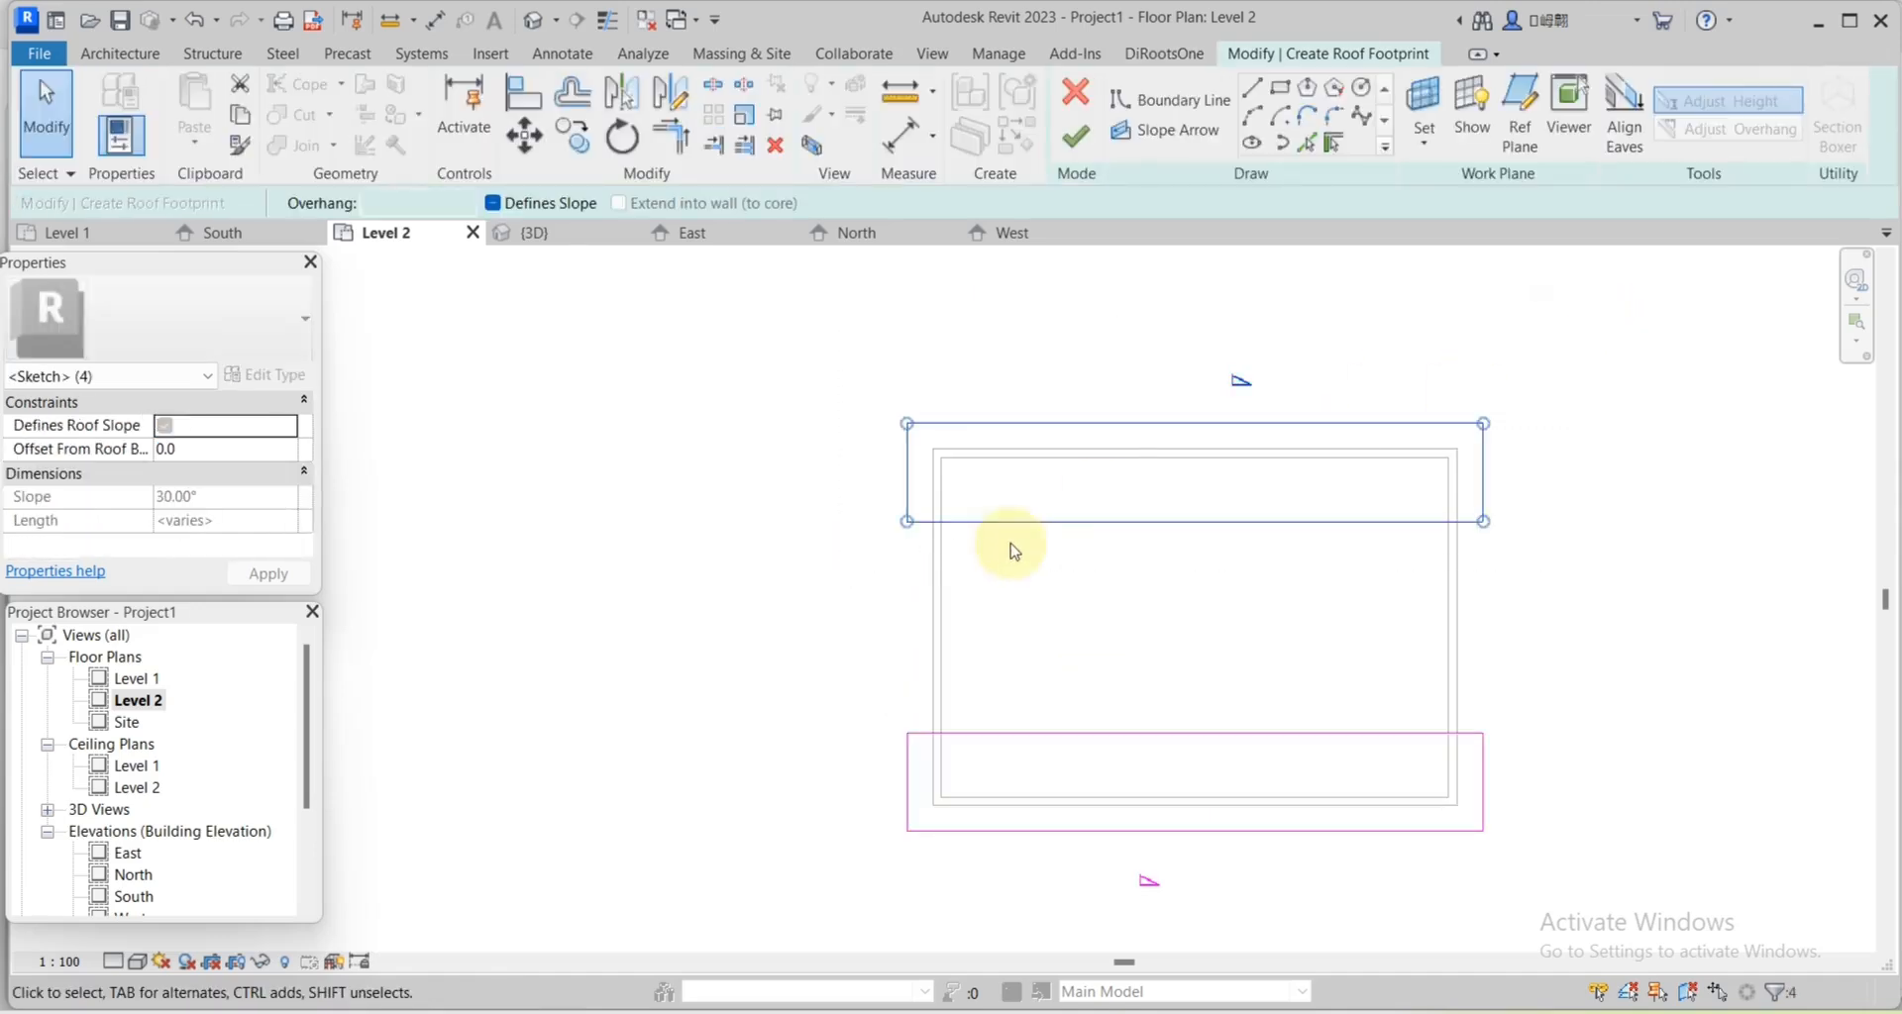
{"action": "scroll", "coordinate": [1008, 538], "scroll_direction": "up", "scroll_amount": 1}
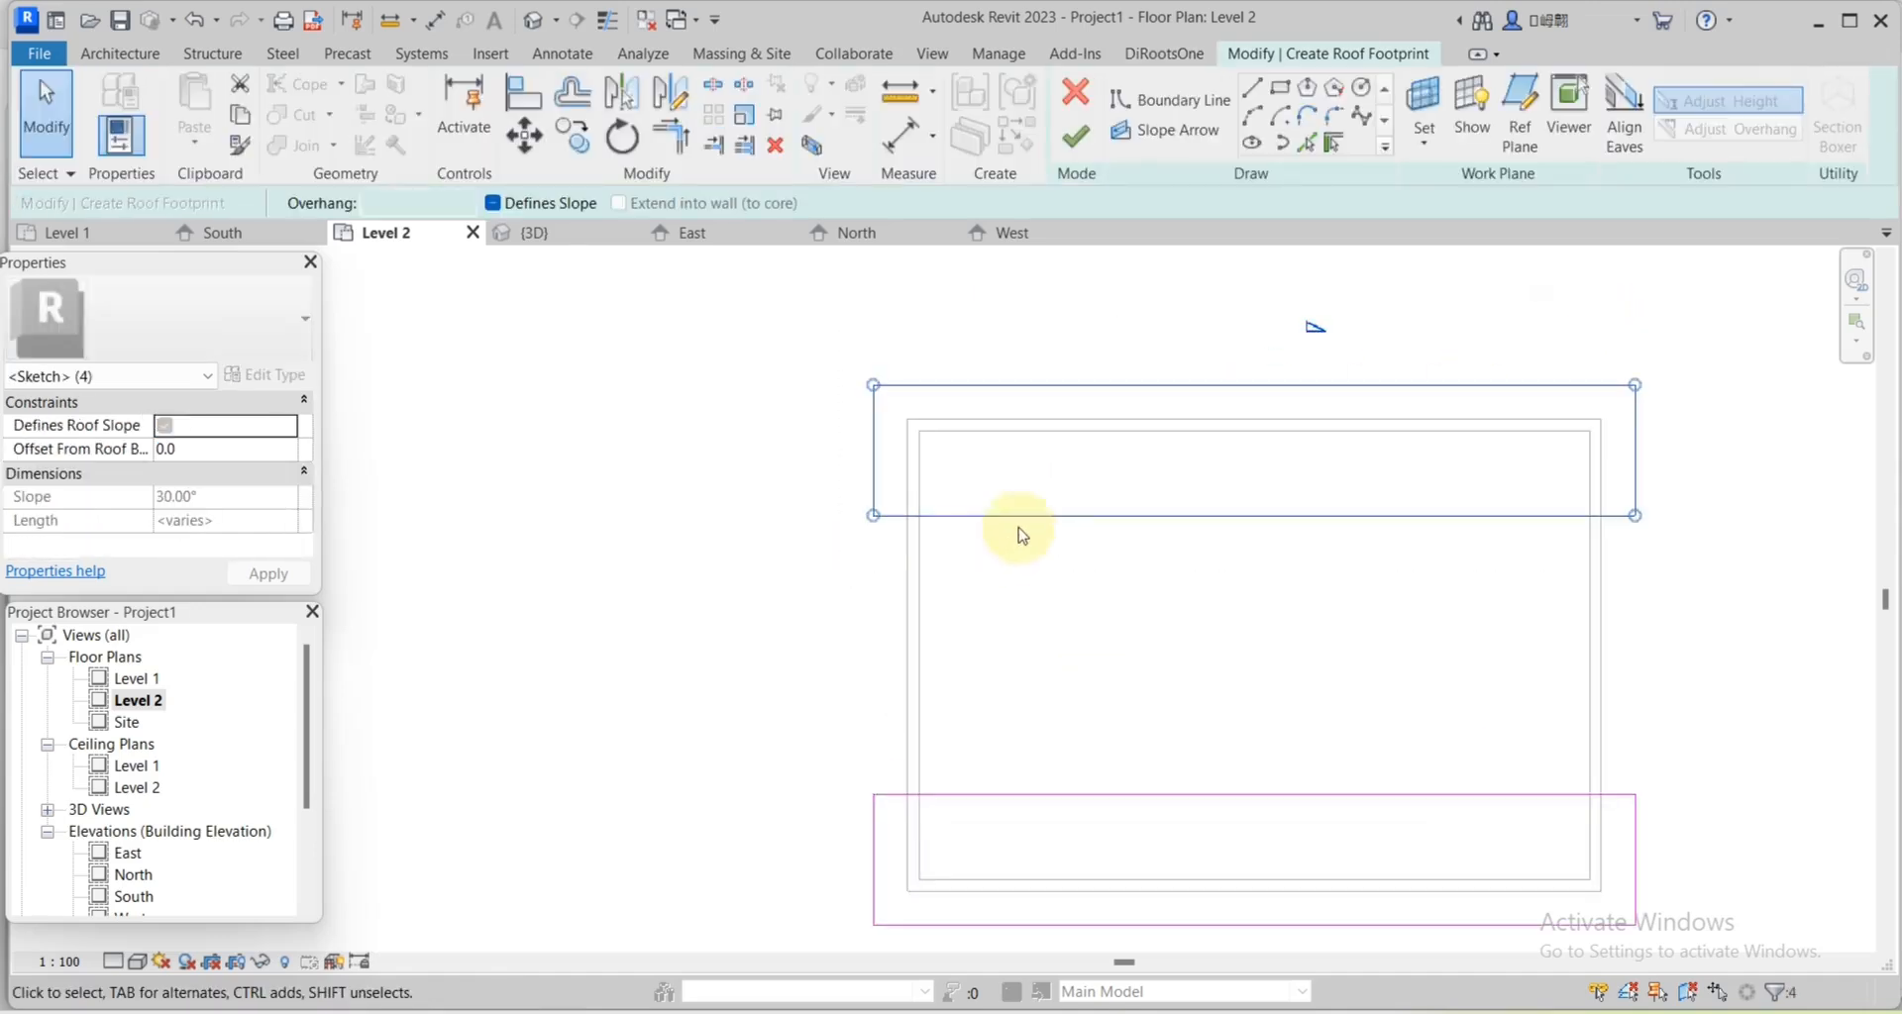
{"action": "key", "text": "Delete"}
{"action": "scroll", "coordinate": [862, 565], "scroll_direction": "down", "scroll_amount": 2}
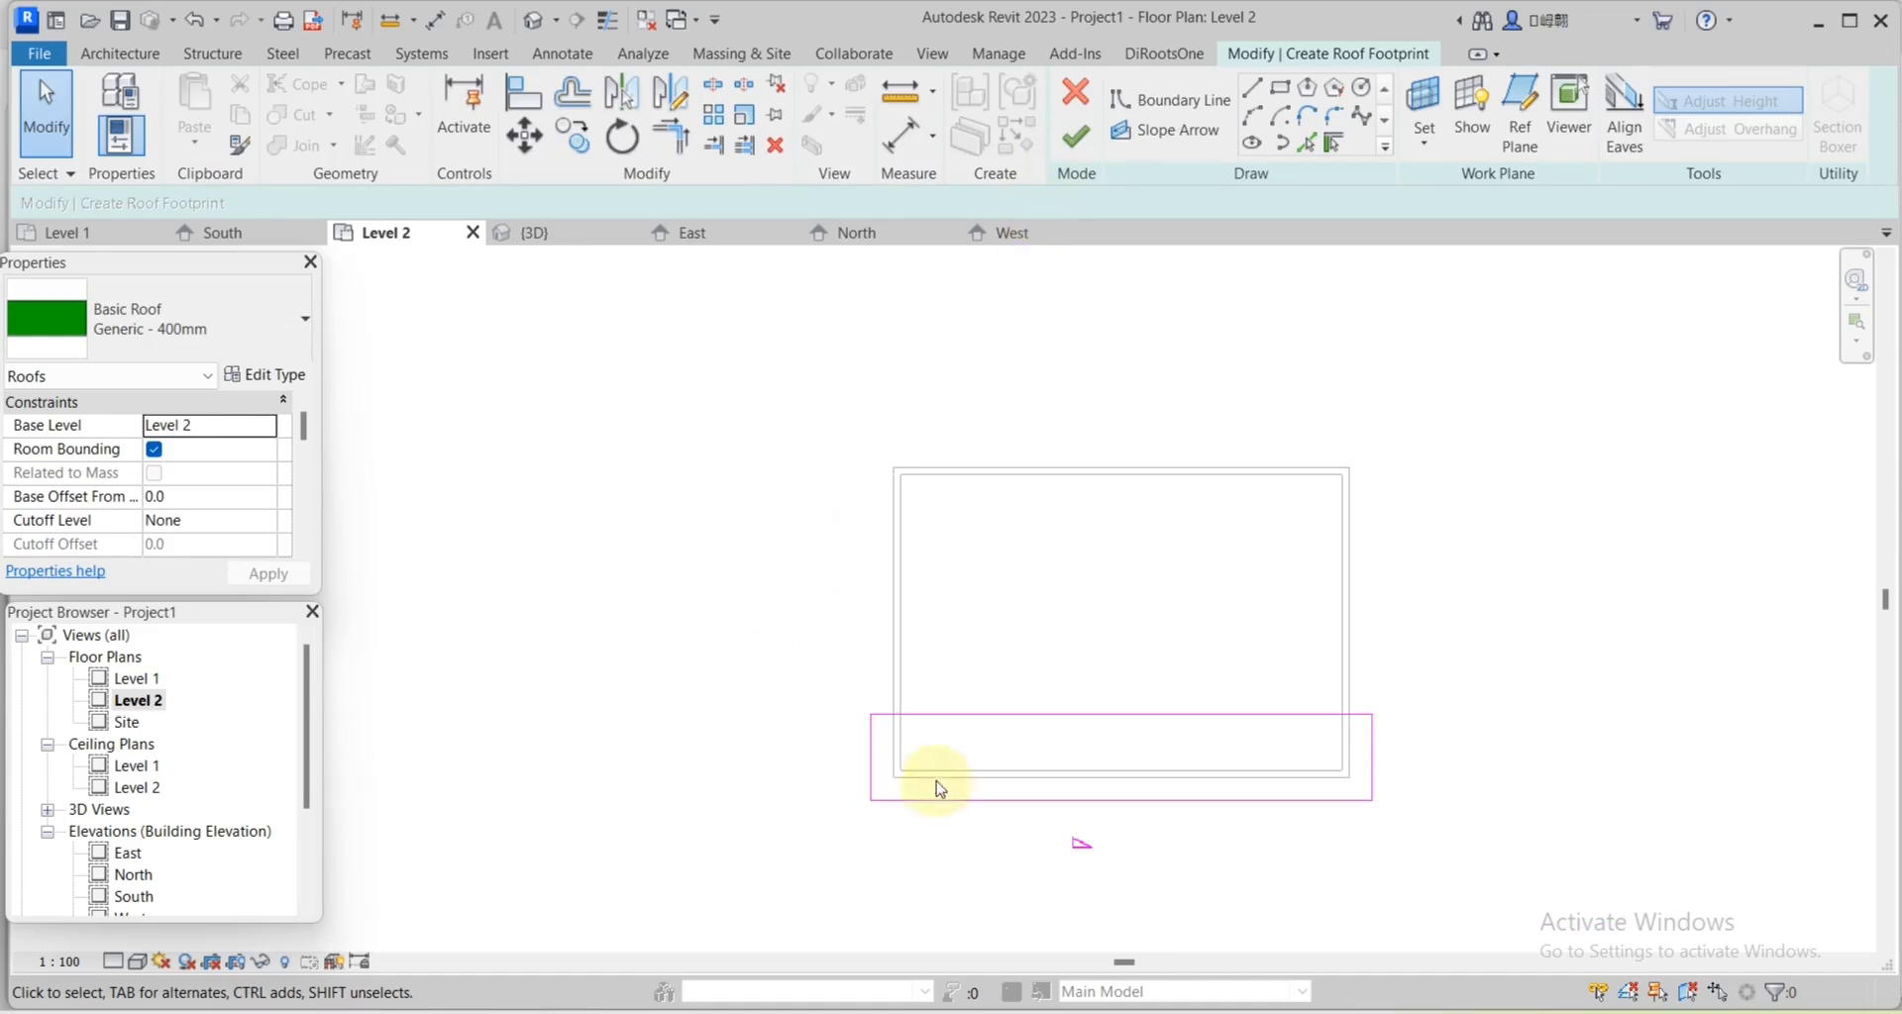
{"action": "scroll", "coordinate": [941, 790], "scroll_direction": "up", "scroll_amount": 1}
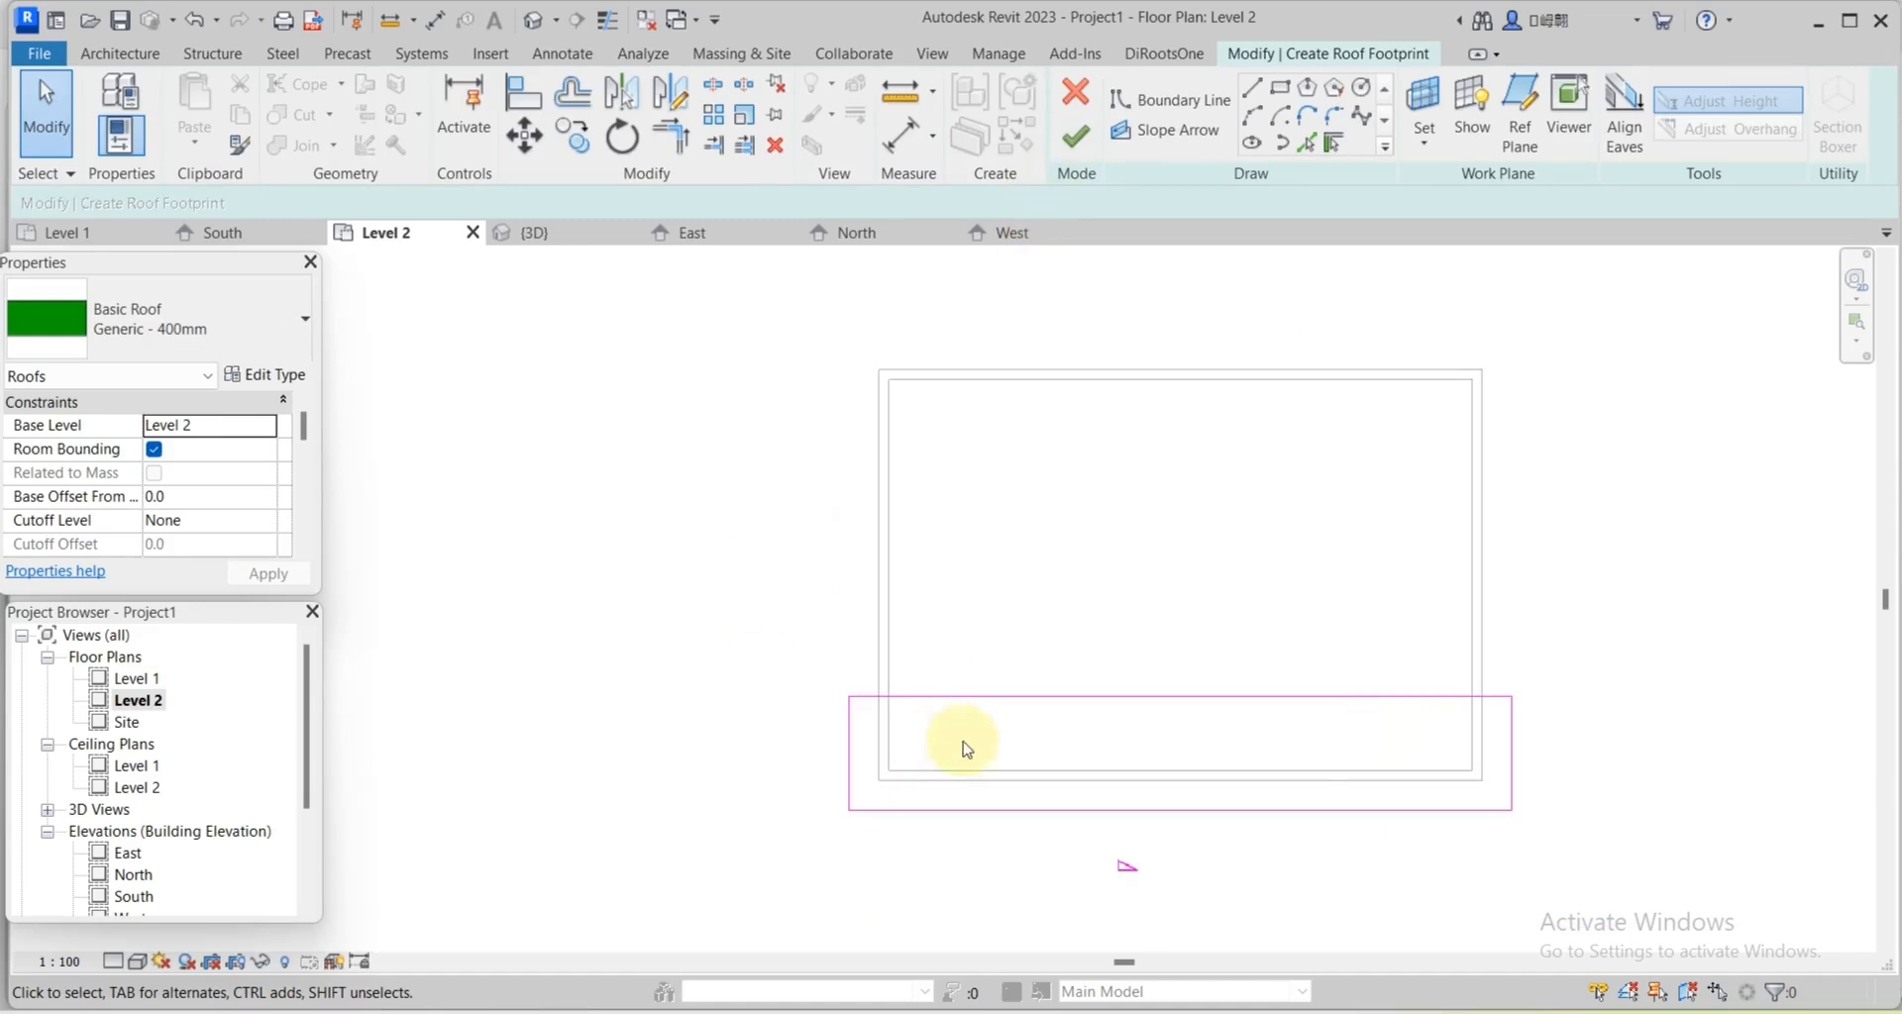
{"action": "left_click", "coordinate": [1074, 159]}
{"action": "left_click", "coordinate": [1057, 522]}
{"action": "scroll", "coordinate": [1061, 769], "scroll_direction": "up", "scroll_amount": 1}
{"action": "scroll", "coordinate": [959, 713], "scroll_direction": "up", "scroll_amount": 2}
{"action": "scroll", "coordinate": [931, 700], "scroll_direction": "down", "scroll_amount": 3}
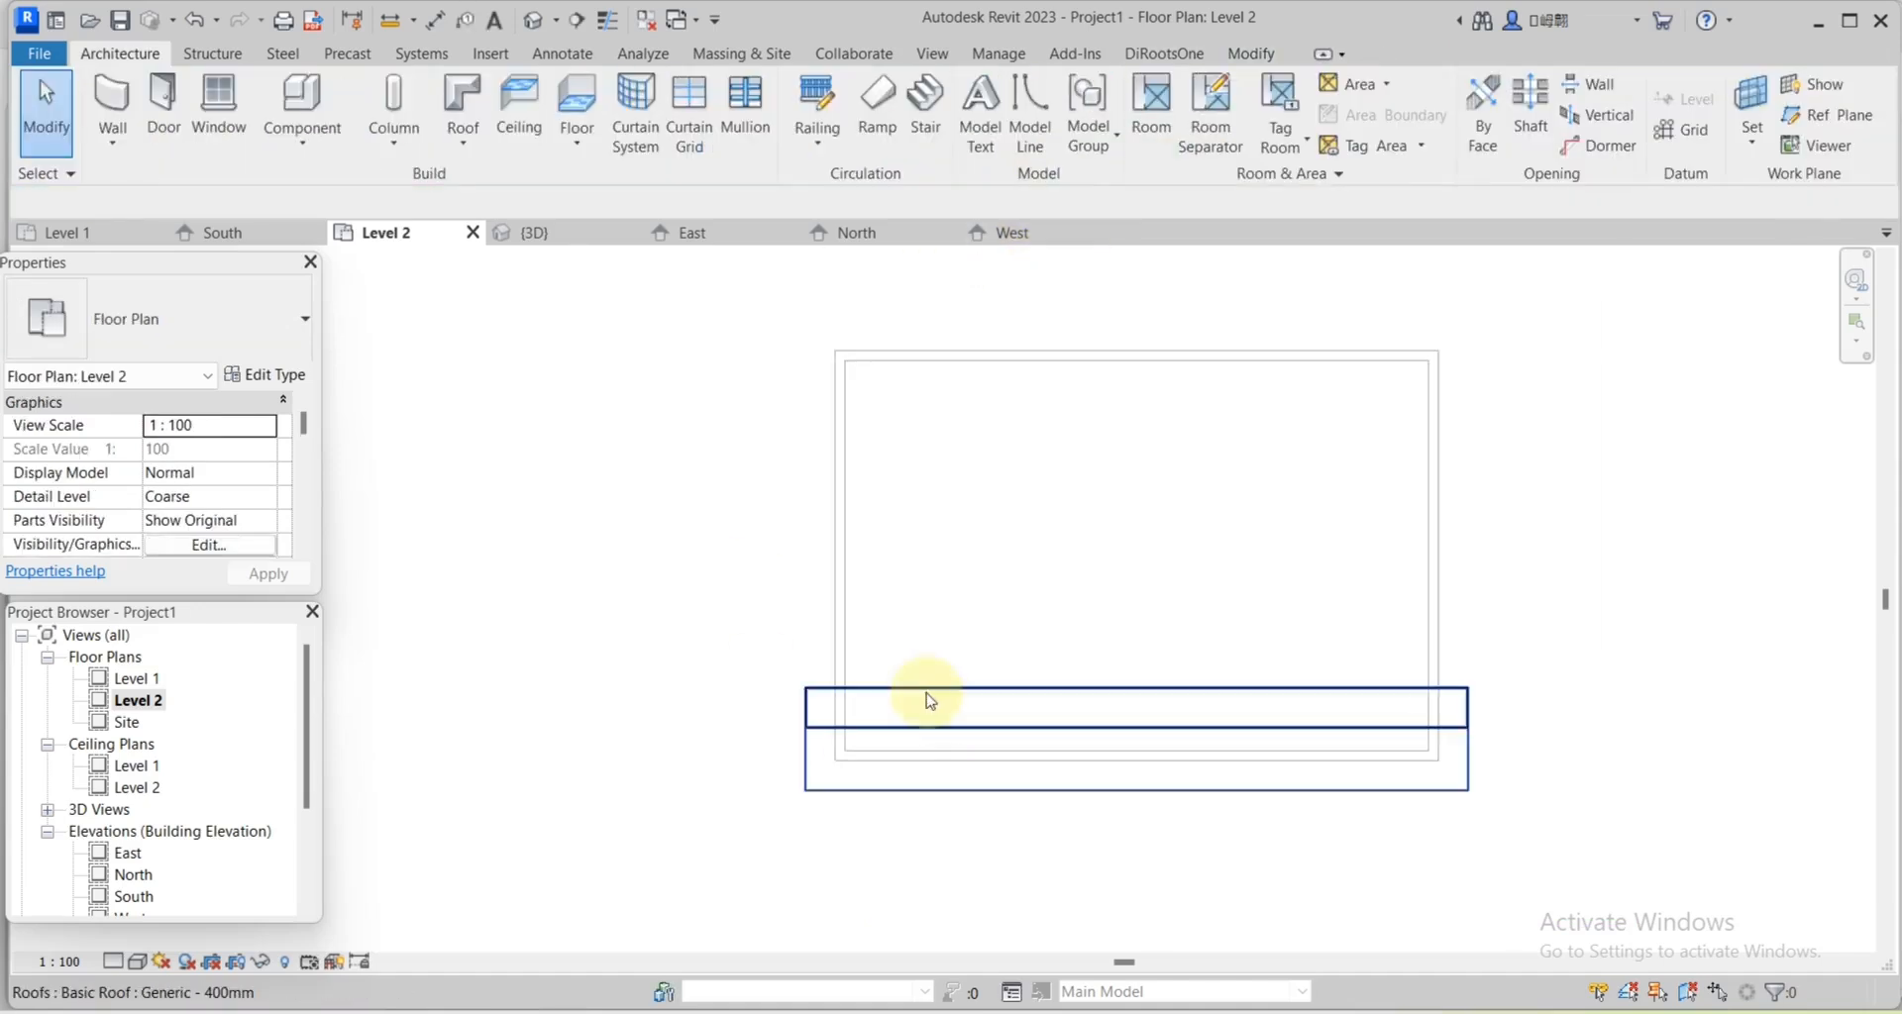
Mirror the lower roof about a horizontal axis drawn through the middle of the building, then view the result in 3D.
{"action": "left_click", "coordinate": [932, 700]}
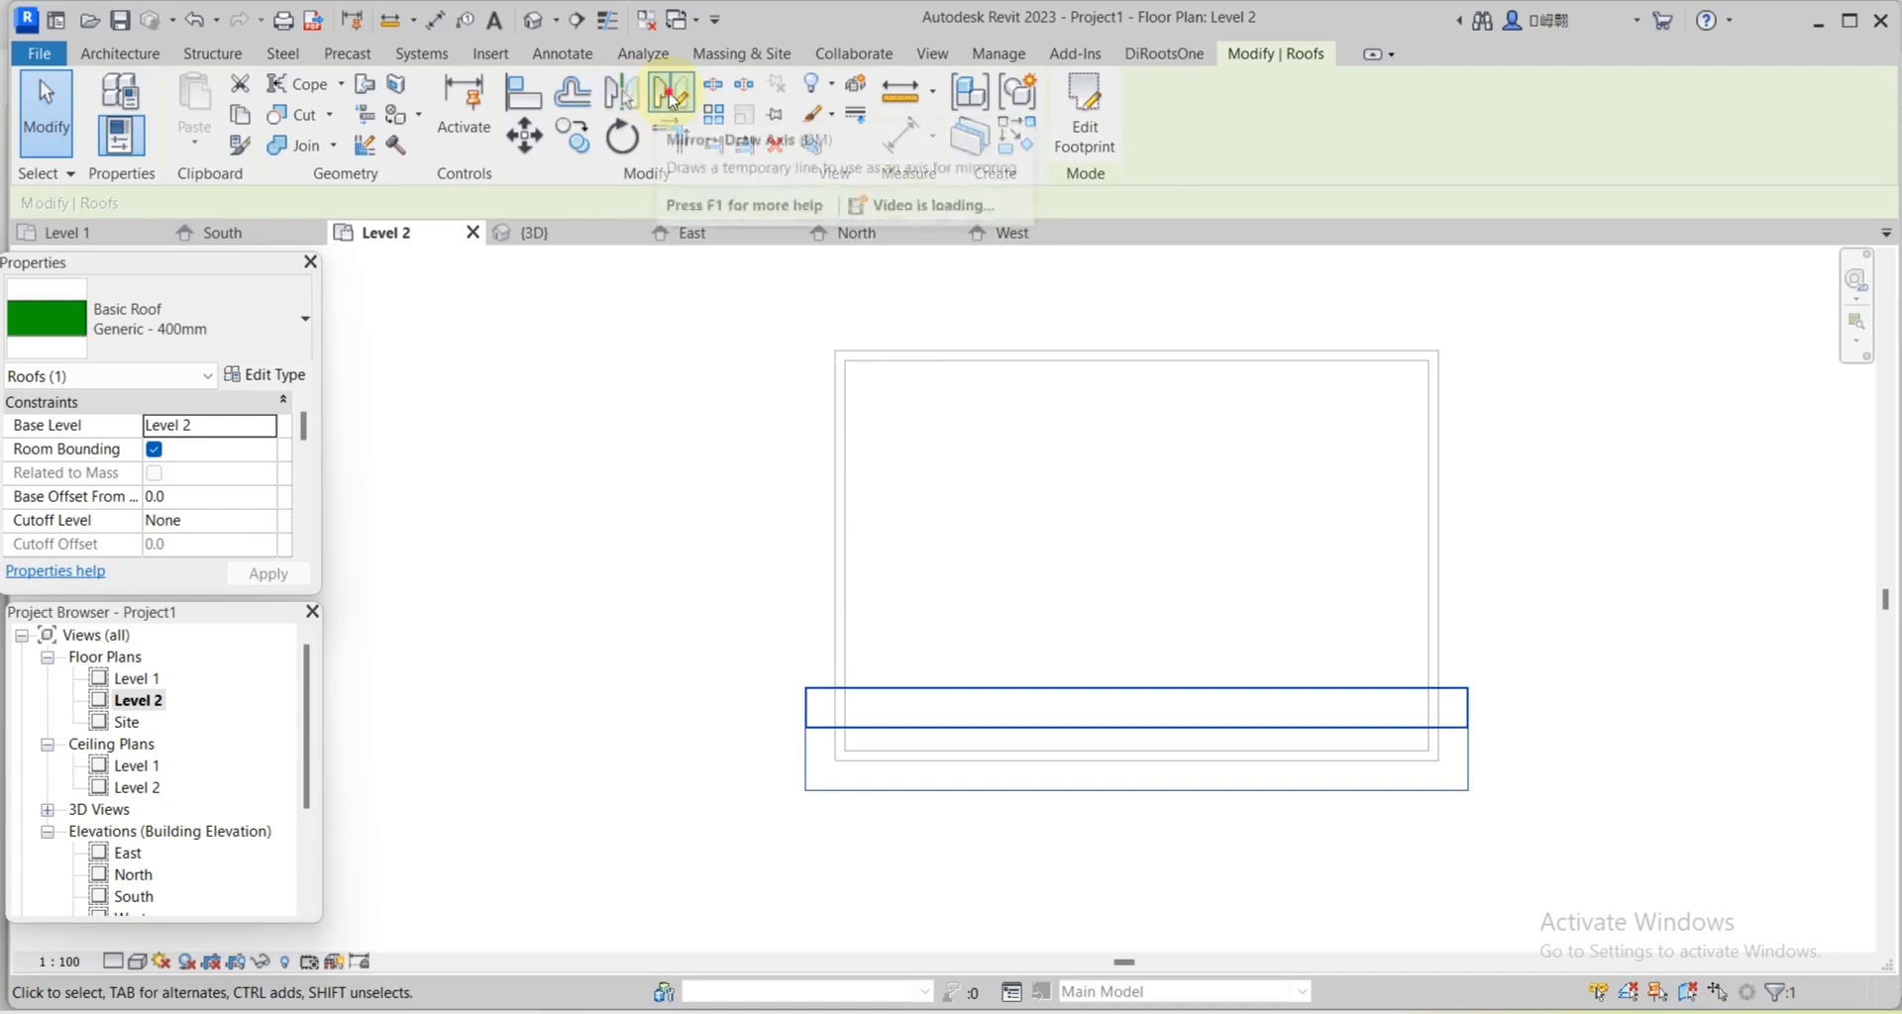
{"action": "left_click", "coordinate": [671, 91]}
{"action": "left_click", "coordinate": [848, 572]}
{"action": "left_click", "coordinate": [1476, 565]}
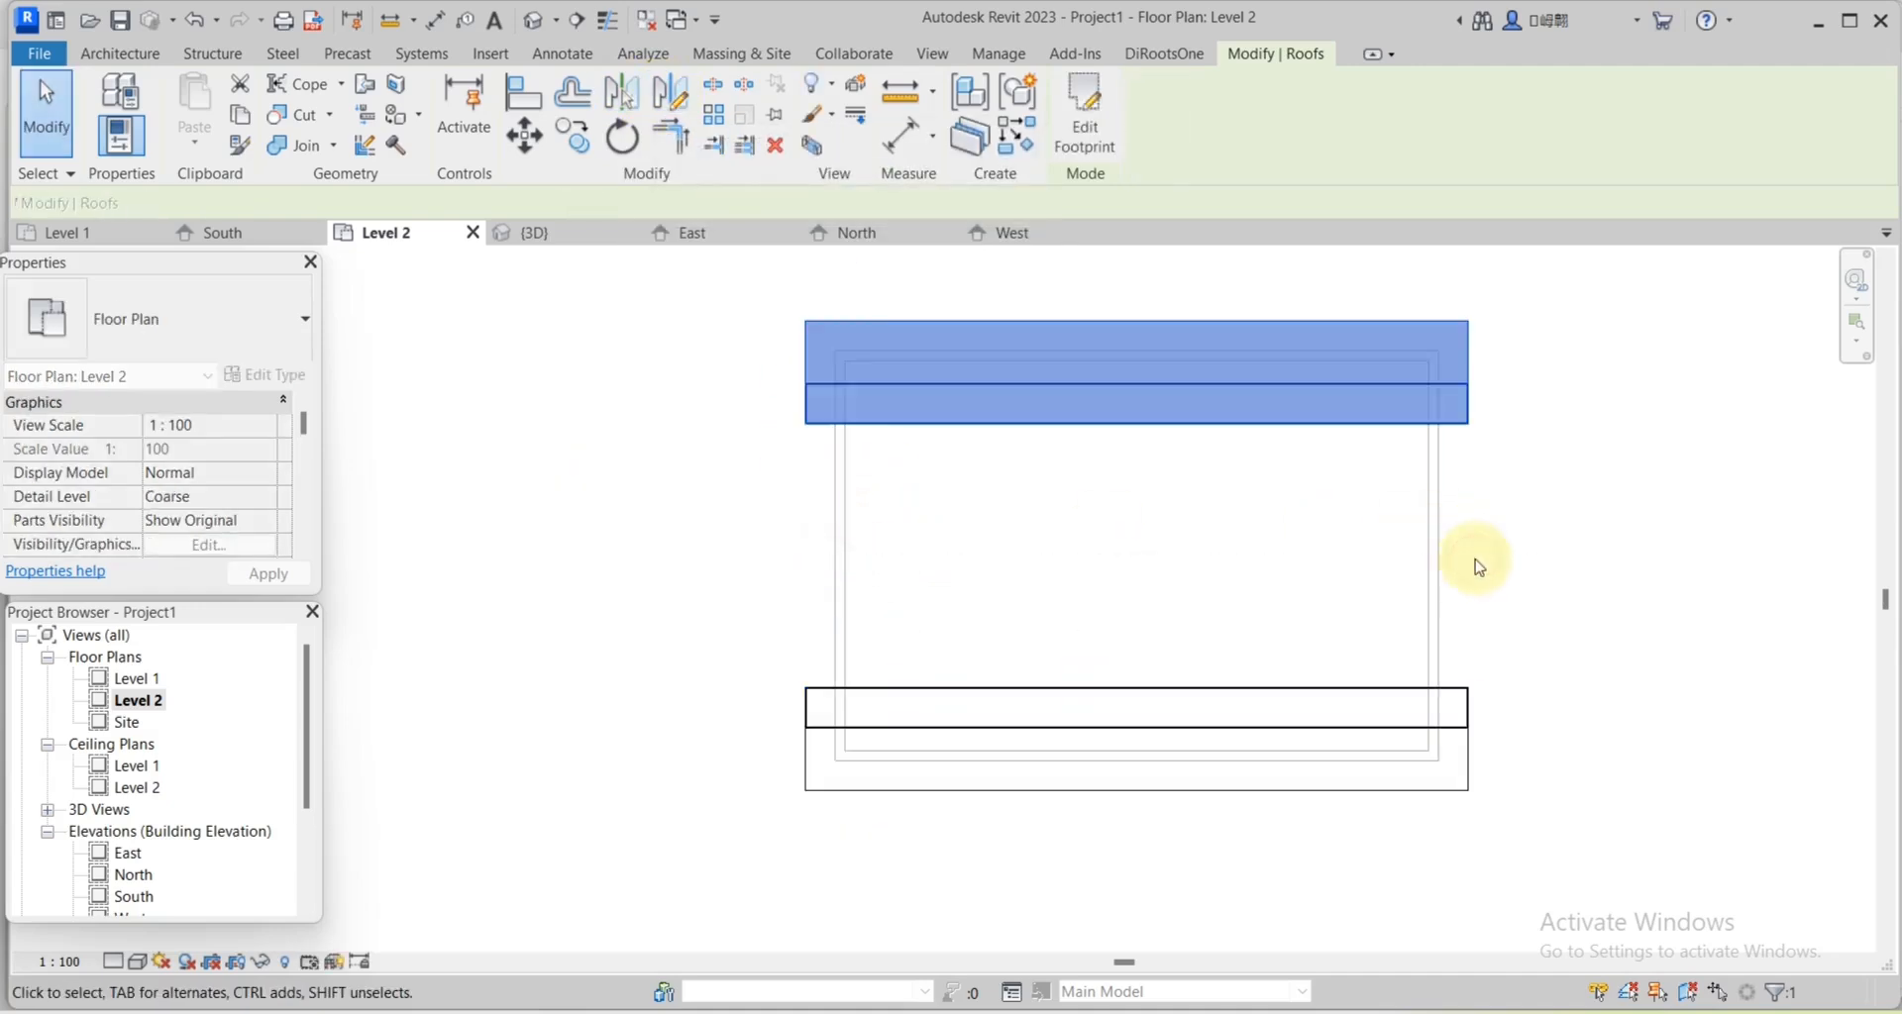
{"action": "scroll", "coordinate": [1420, 562], "scroll_direction": "down", "scroll_amount": 2}
{"action": "left_click", "coordinate": [546, 31]}
On the Level 2 plan, draw two parallel Generic - 200mm walls between the end walls, in the gap between the two roofs.
{"action": "double_click", "coordinate": [128, 701]}
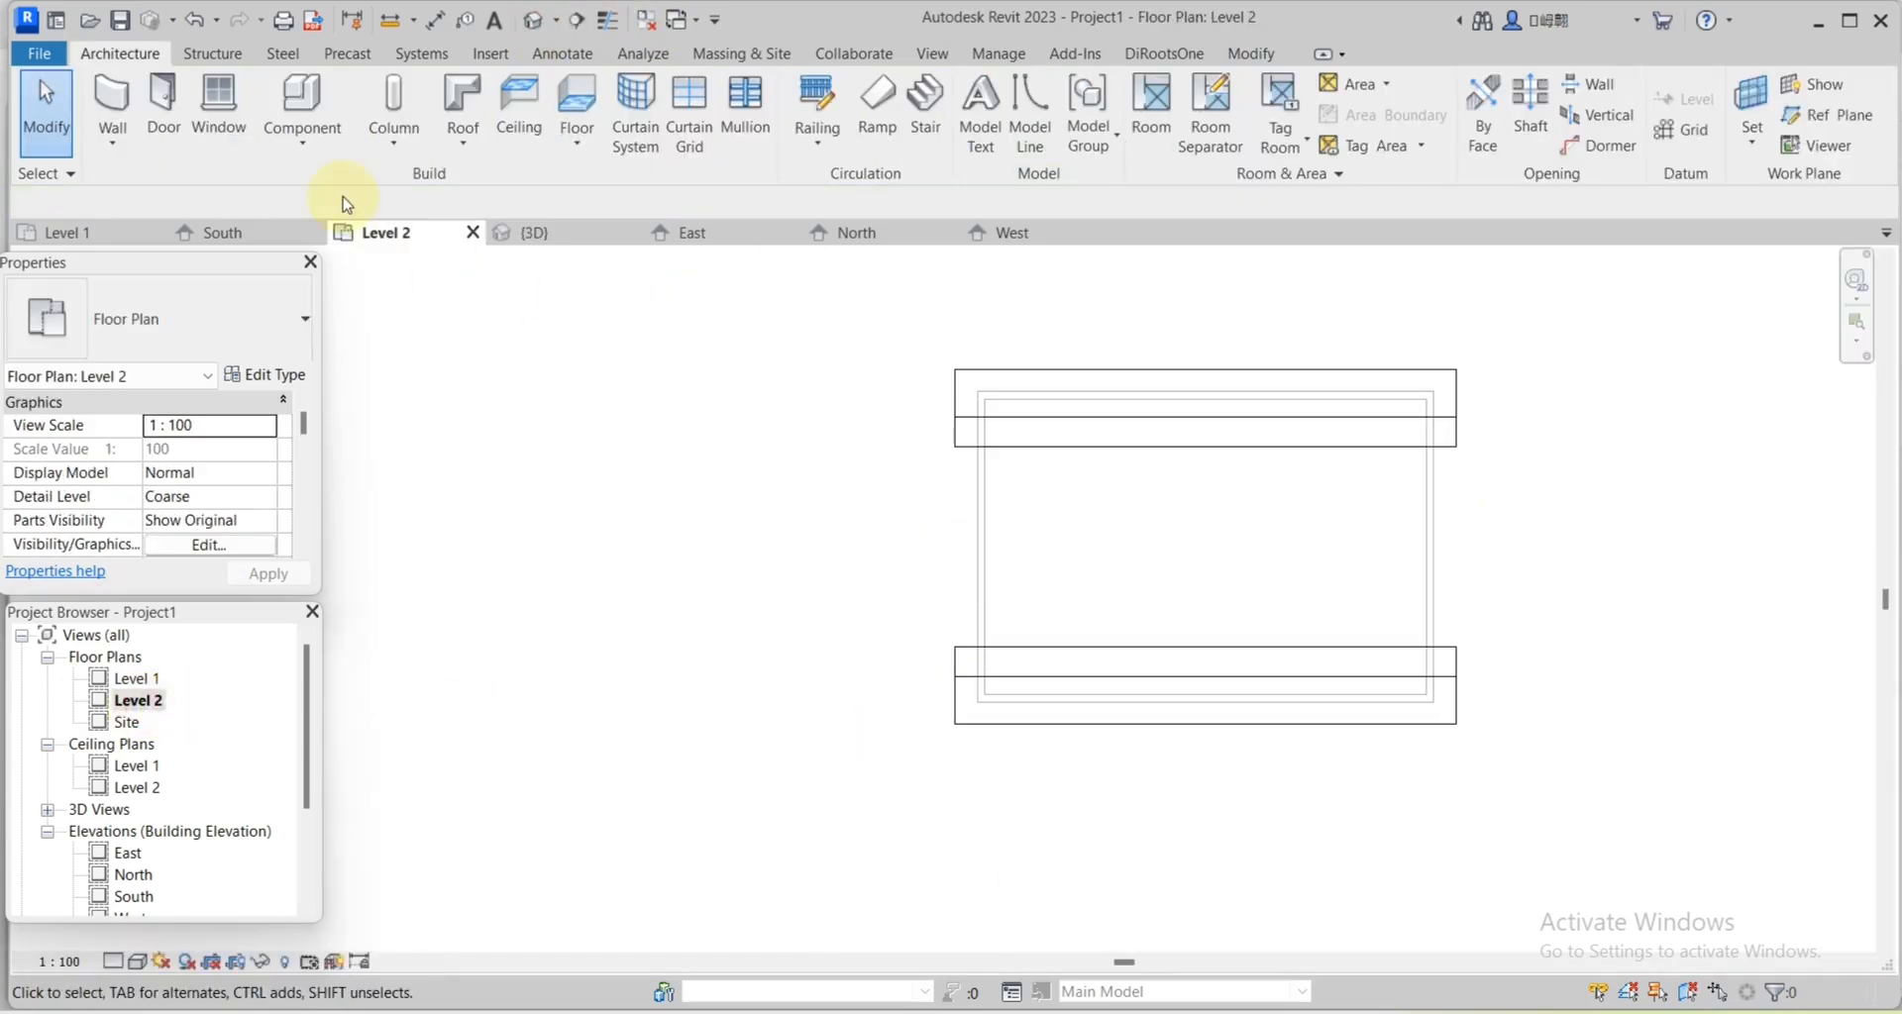
{"action": "left_click", "coordinate": [112, 104]}
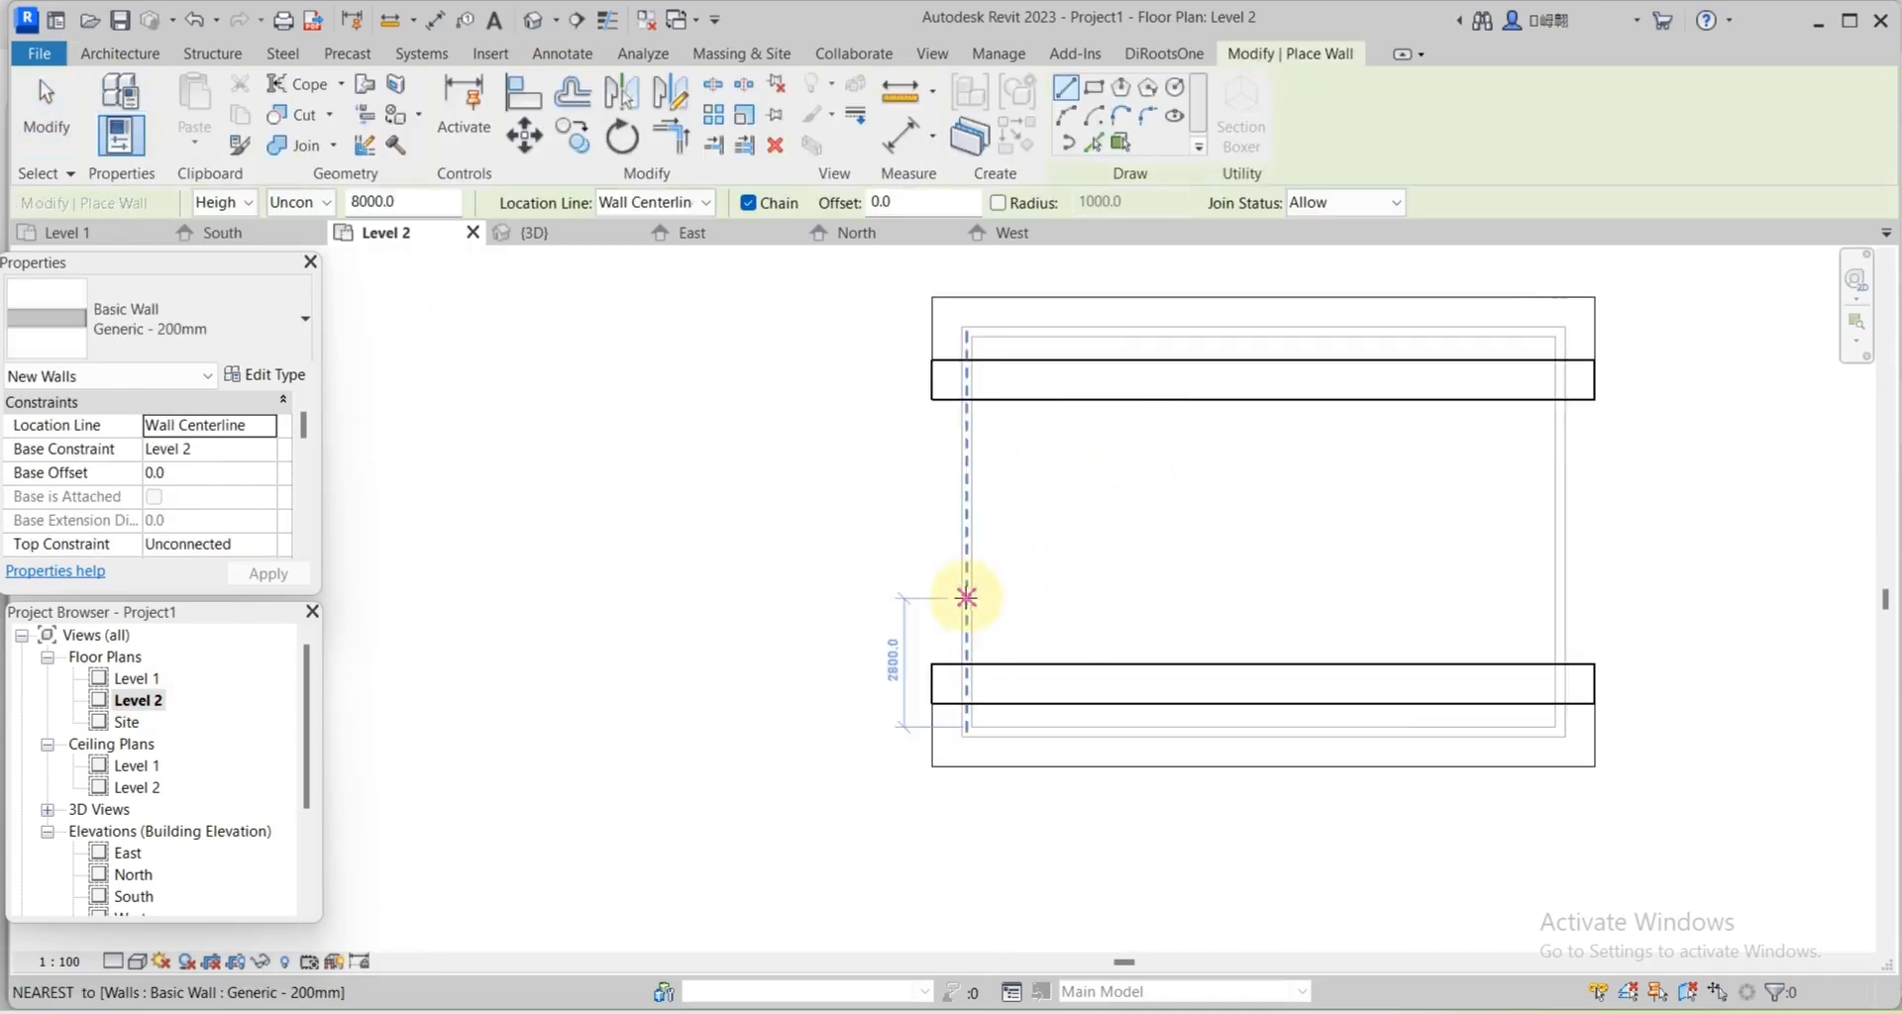
{"action": "scroll", "coordinate": [968, 592], "scroll_direction": "up", "scroll_amount": 2}
{"action": "left_click", "coordinate": [960, 584]}
{"action": "left_click", "coordinate": [1750, 587]}
{"action": "key", "text": "Escape"}
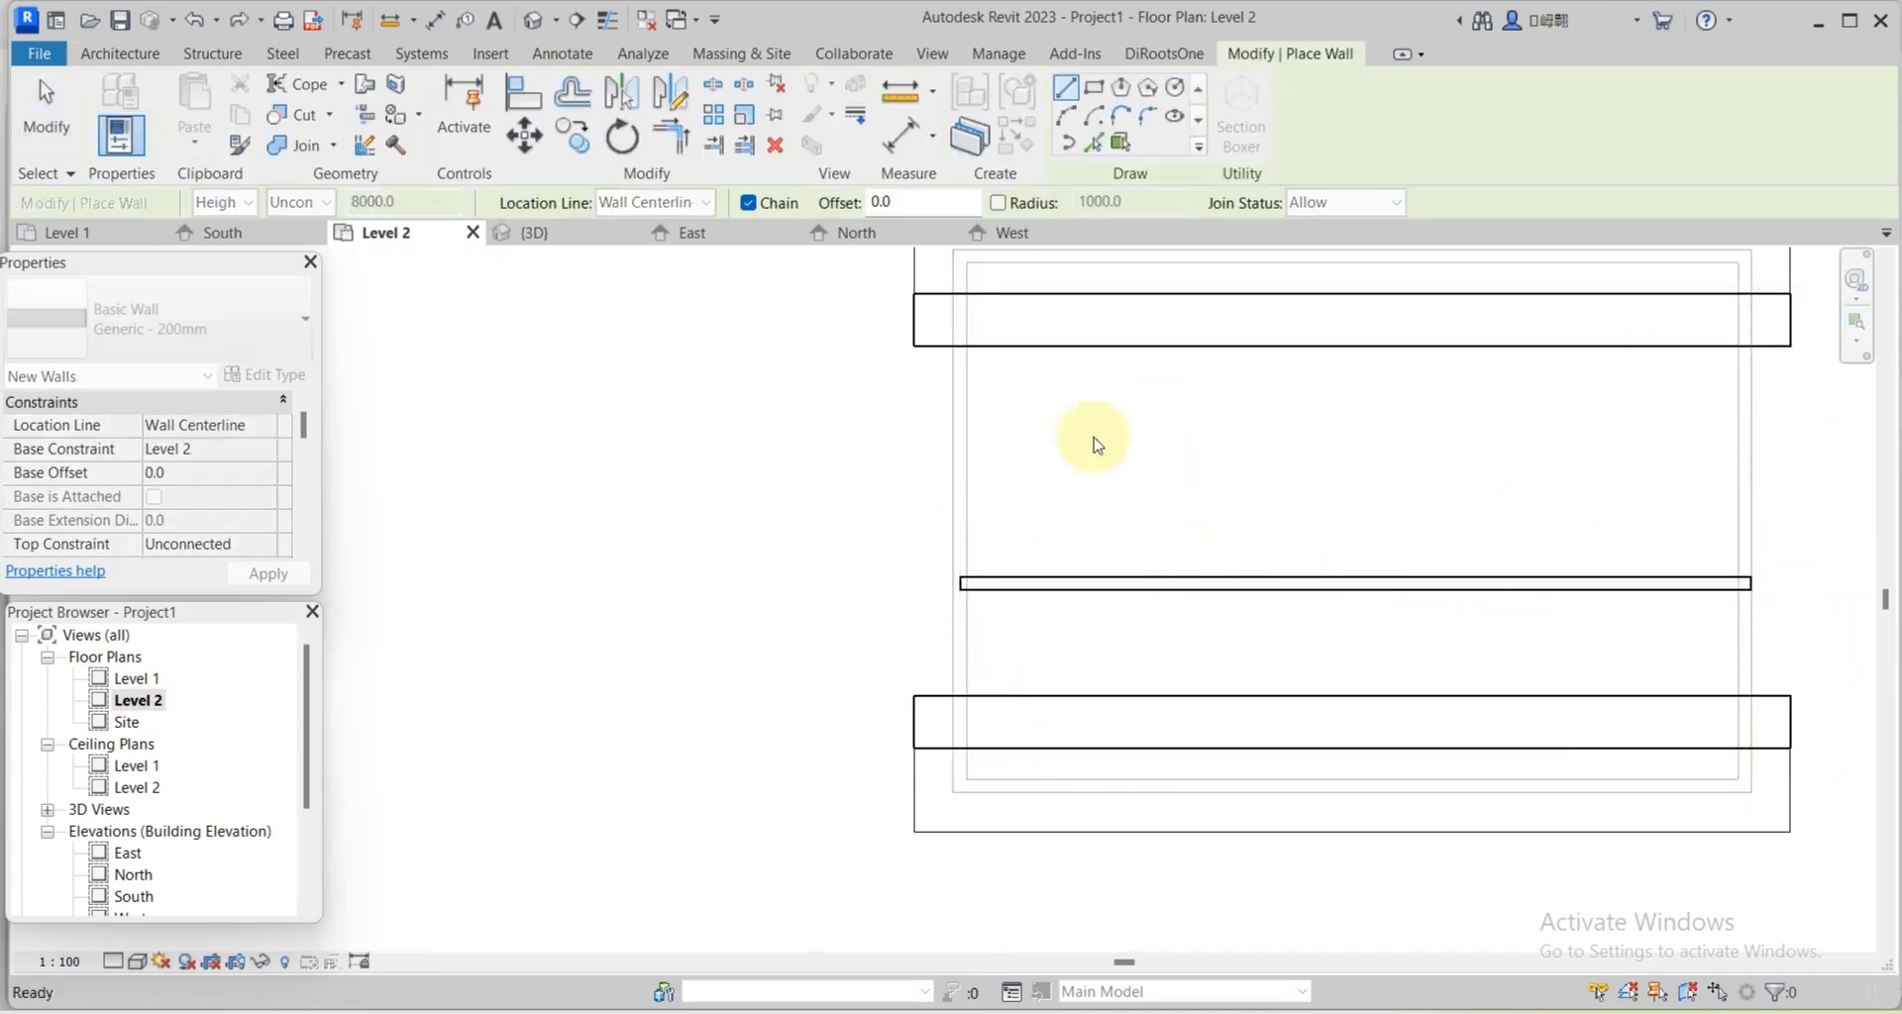
{"action": "left_click", "coordinate": [959, 425]}
{"action": "left_click", "coordinate": [1751, 426]}
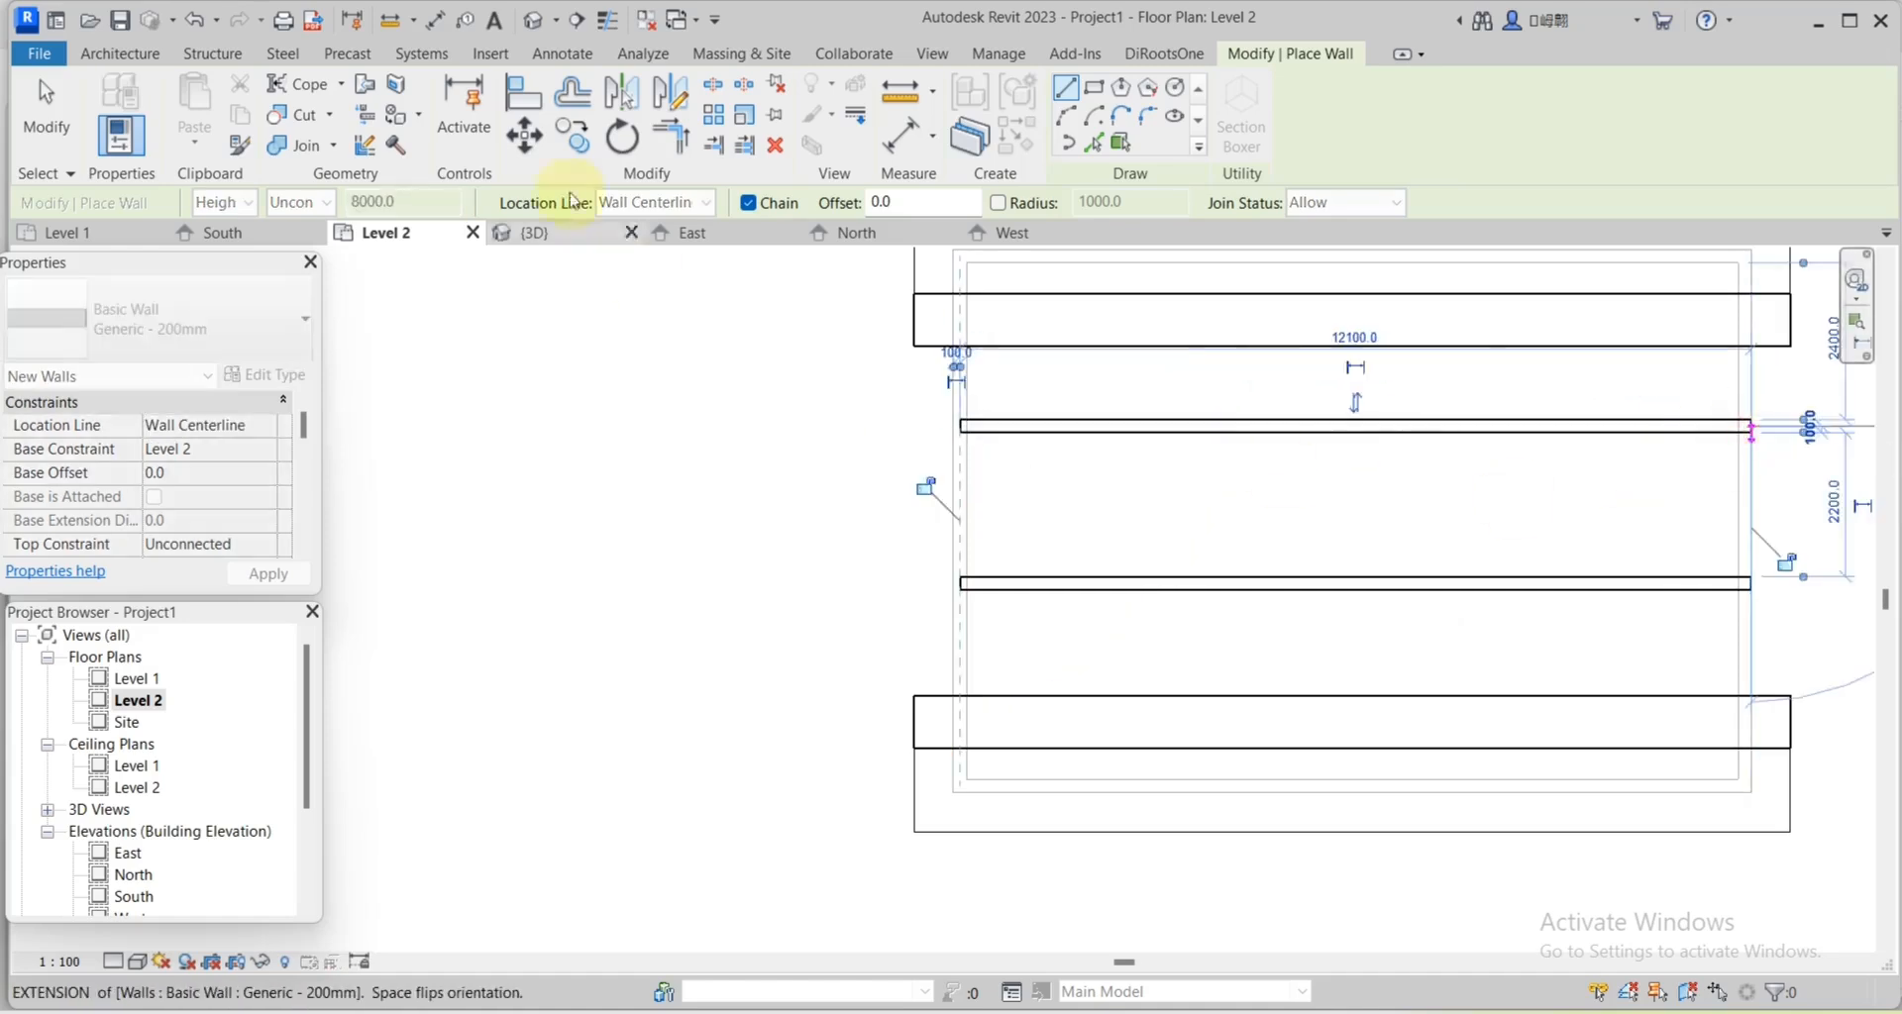
Add an aligned dimension between the lower new wall and the inner face of the lower exterior wall.
{"action": "left_click", "coordinate": [435, 19]}
{"action": "scroll", "coordinate": [981, 624], "scroll_direction": "up", "scroll_amount": 1}
{"action": "left_click", "coordinate": [1034, 570]}
{"action": "left_click", "coordinate": [1033, 820]}
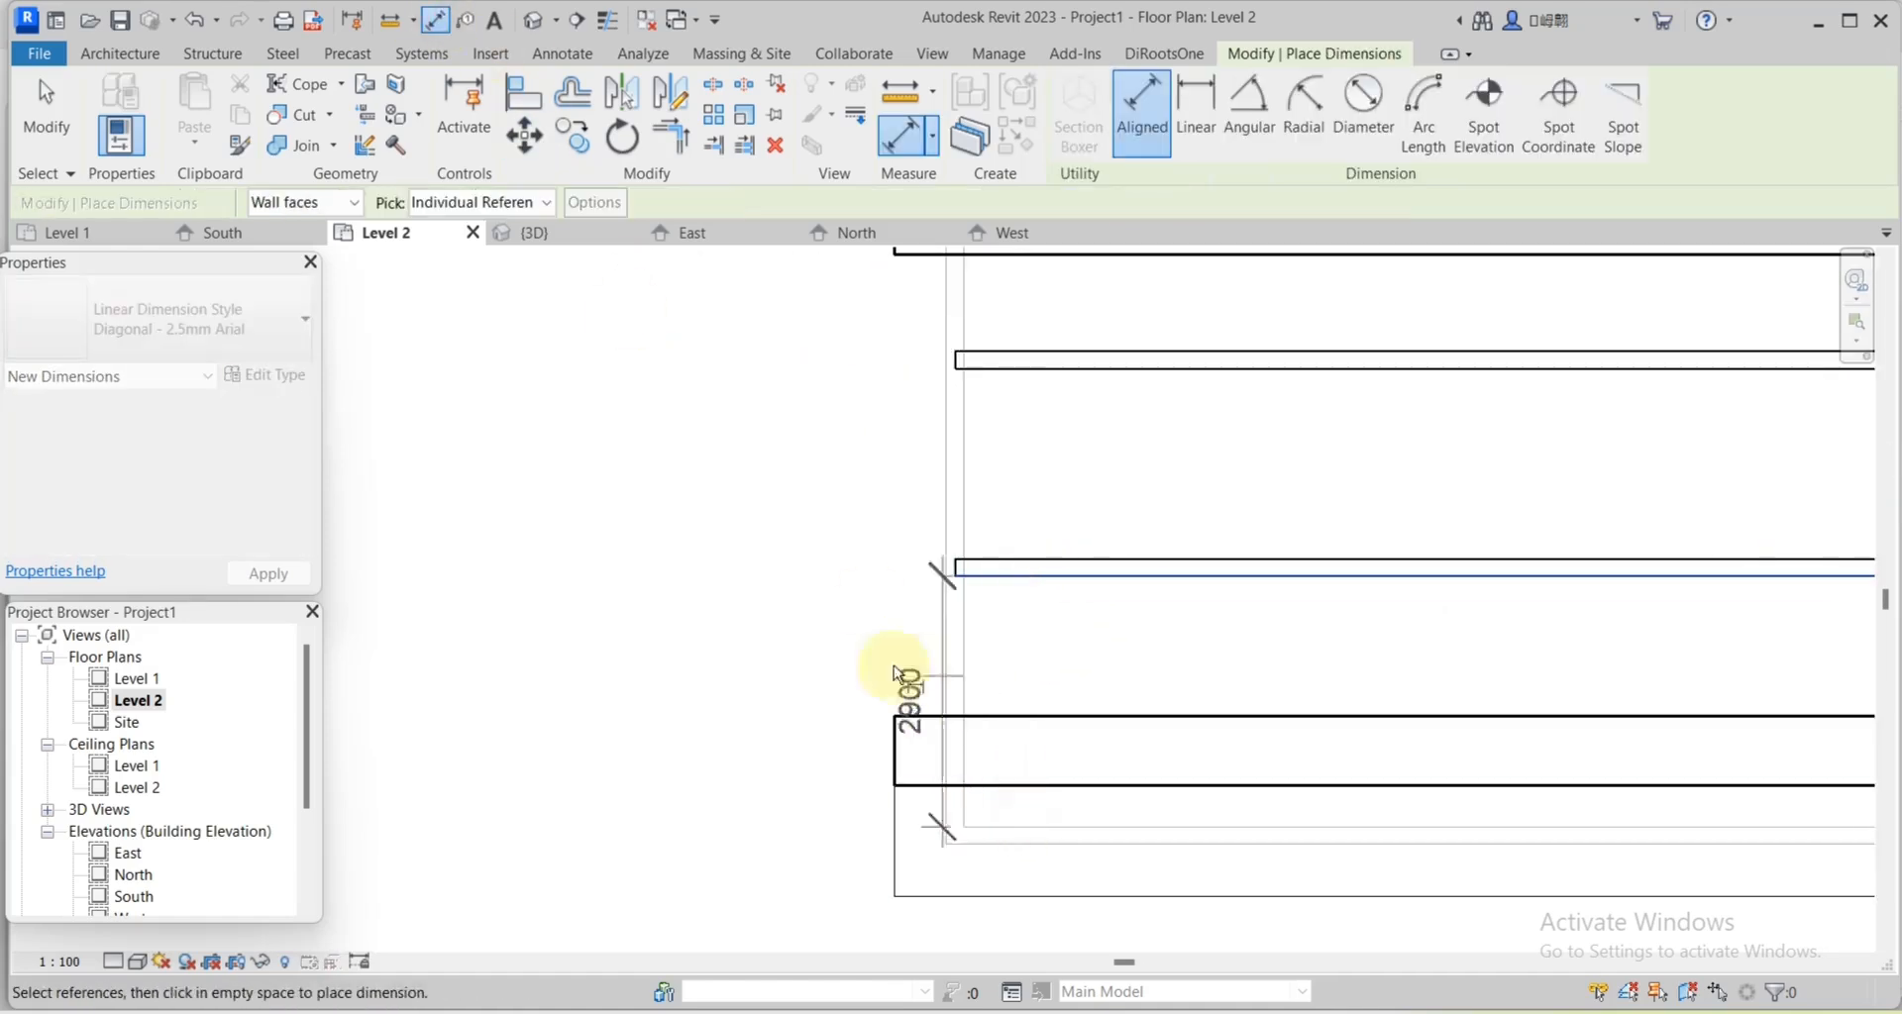
{"action": "left_click", "coordinate": [777, 683]}
{"action": "scroll", "coordinate": [1007, 518], "scroll_direction": "down", "scroll_amount": 1}
{"action": "key", "text": "Escape"}
{"action": "key", "text": "Escape"}
Move the lower new wall by setting its distance from the lower exterior wall to 1500 mm.
{"action": "left_click", "coordinate": [1018, 586]}
{"action": "left_click", "coordinate": [764, 684]}
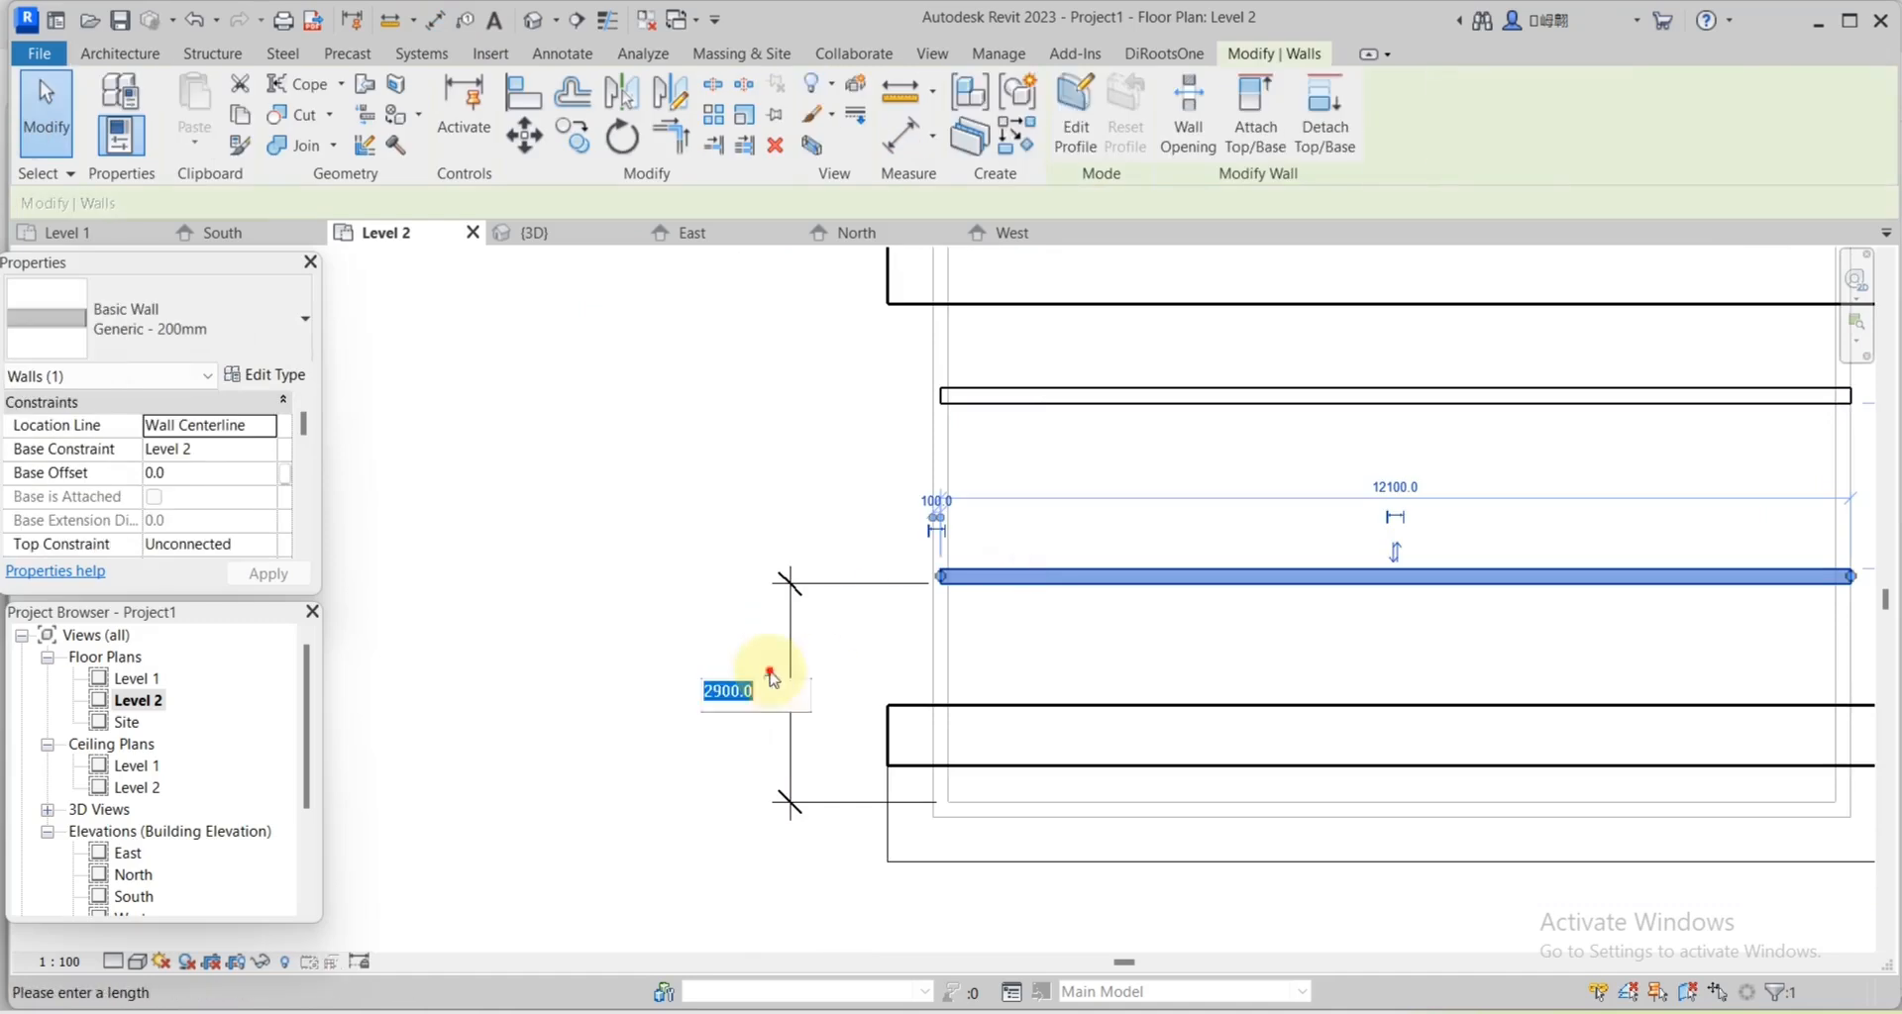
{"action": "type", "text": "500"}
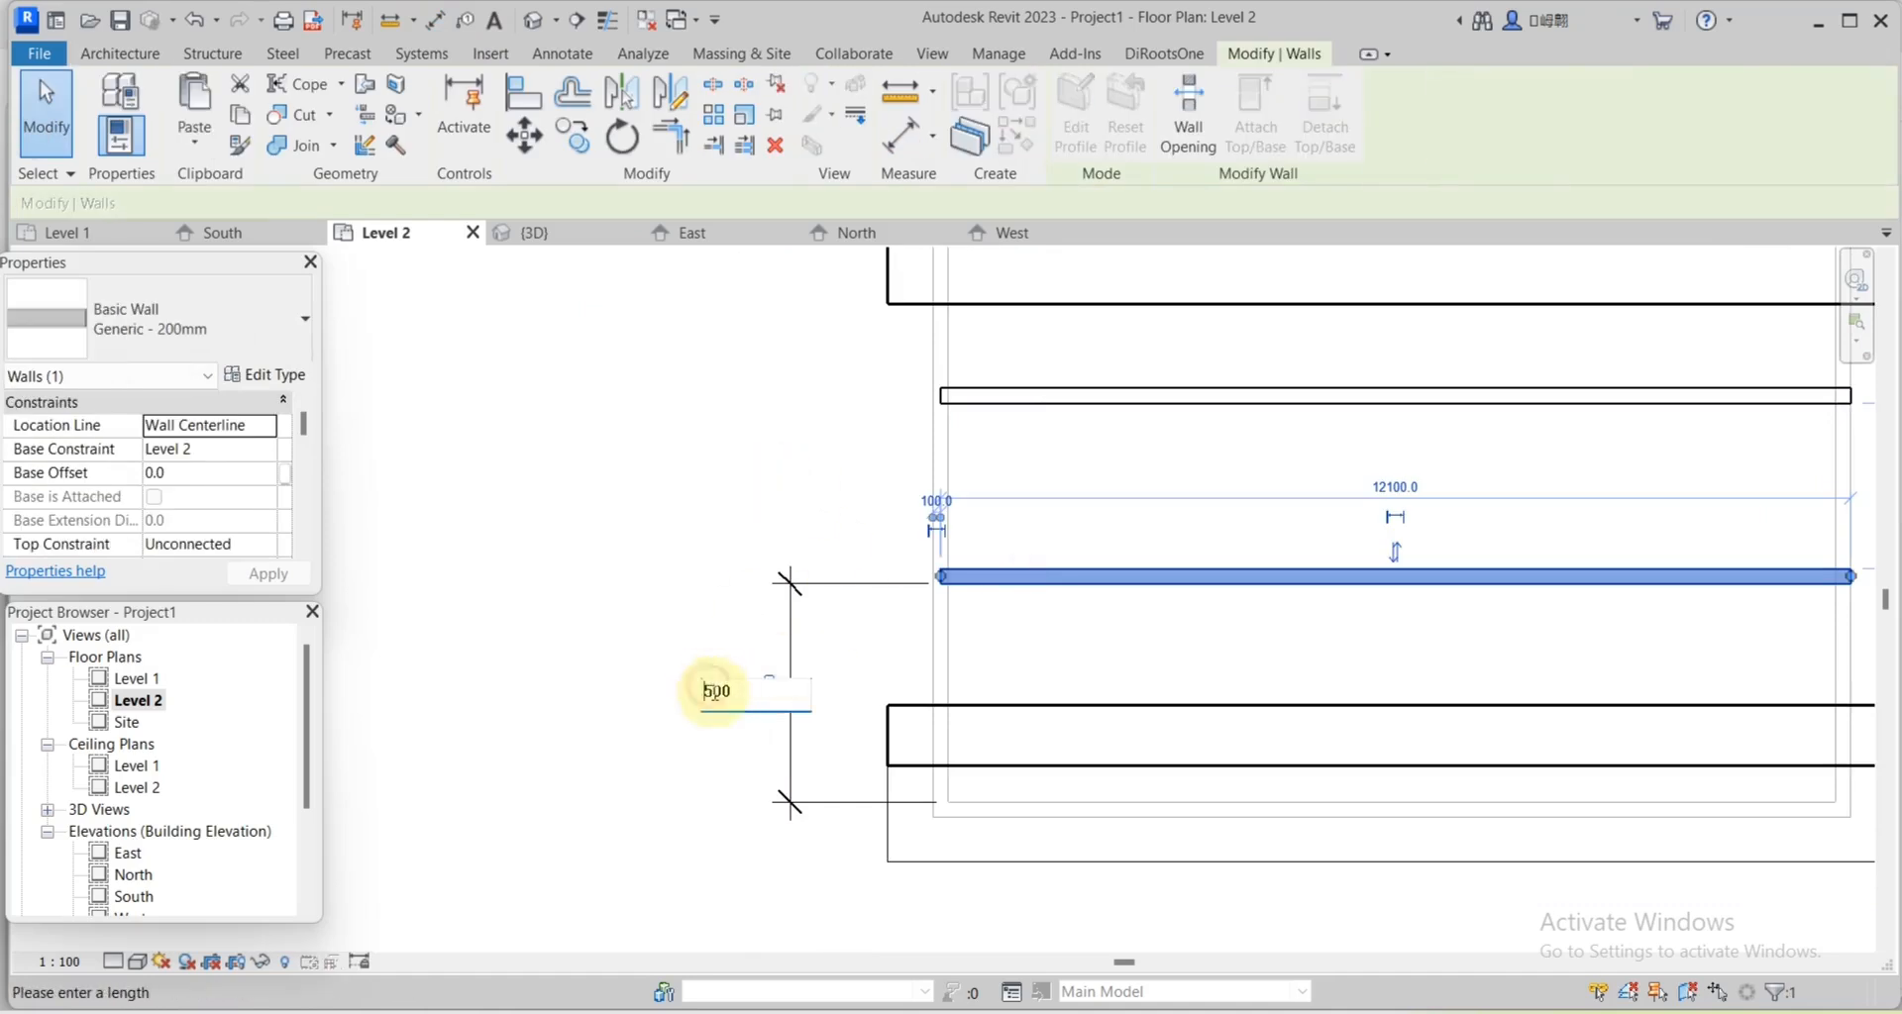
{"action": "key", "text": "Return"}
{"action": "key", "text": "Escape"}
{"action": "left_click", "coordinate": [820, 735]}
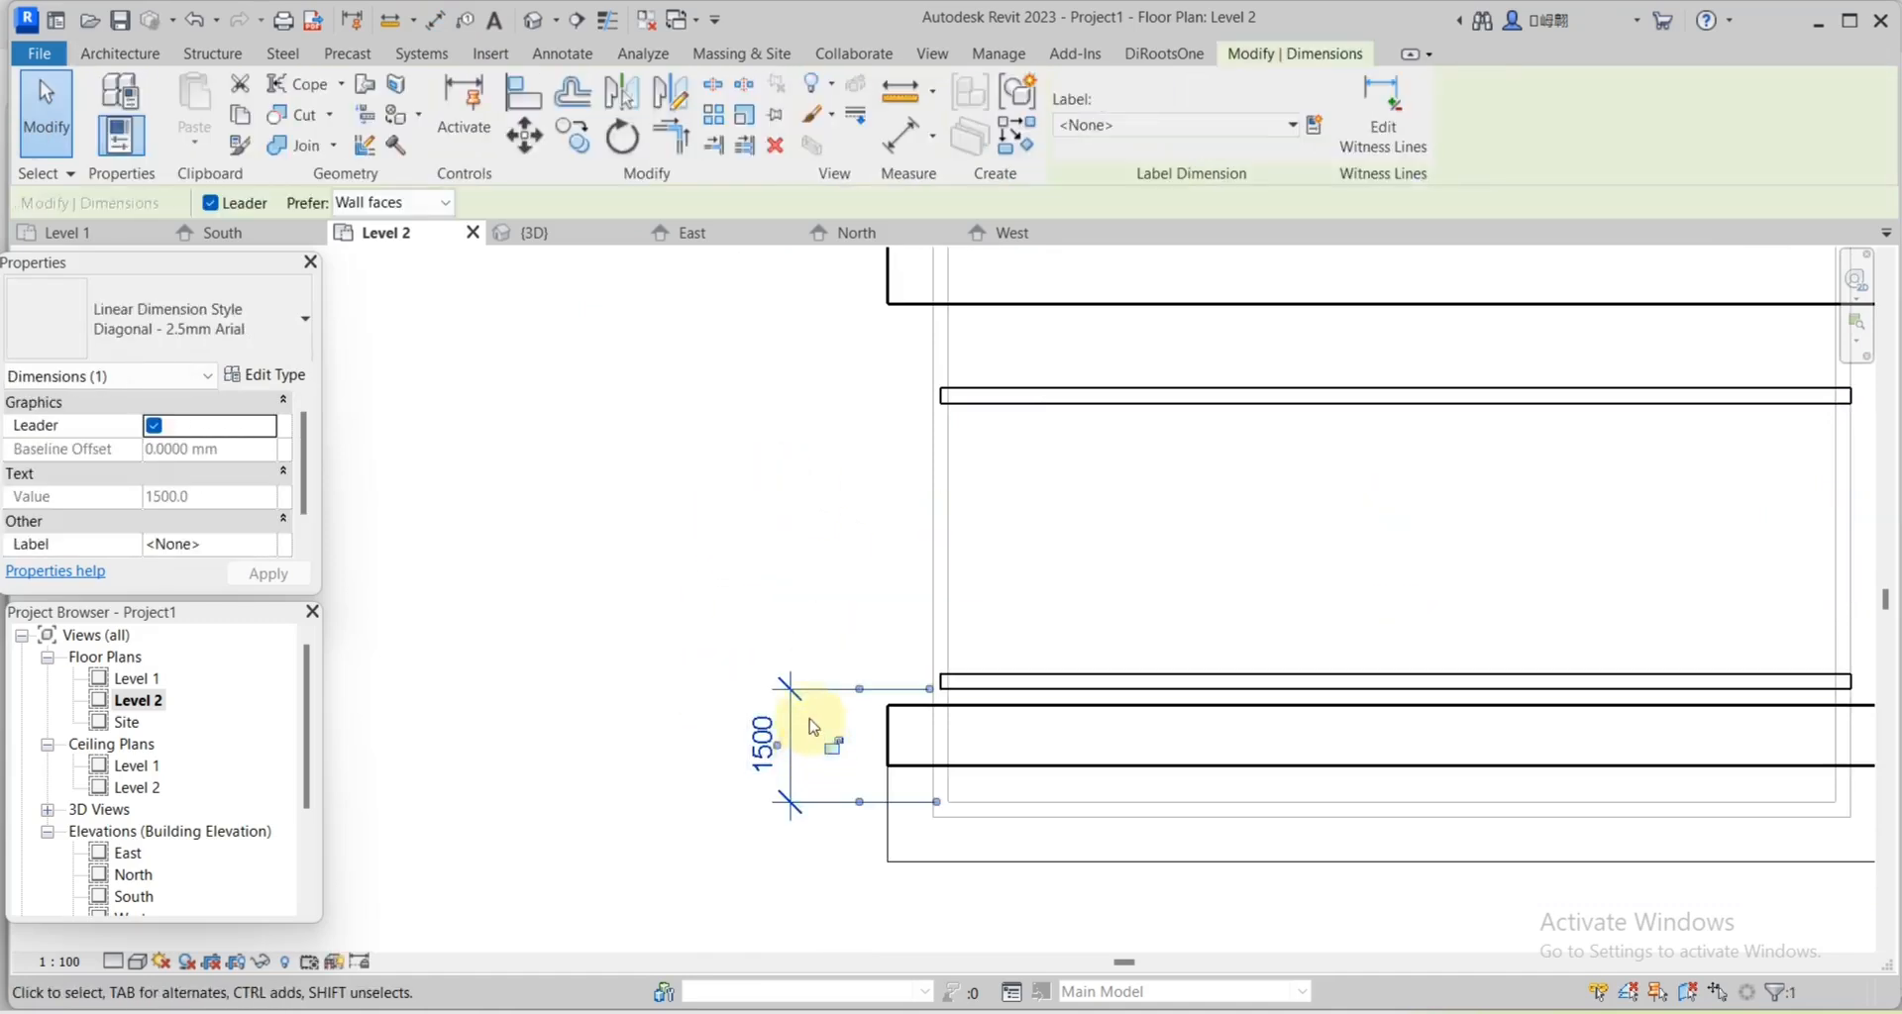
{"action": "key", "text": "Escape"}
Add an aligned dimension between the inner face of the upper exterior wall and the upper new wall.
{"action": "key", "text": "z"}
{"action": "key", "text": "f"}
{"action": "left_click", "coordinate": [436, 22]}
{"action": "scroll", "coordinate": [994, 386], "scroll_direction": "up", "scroll_amount": 2}
{"action": "left_click", "coordinate": [994, 383]}
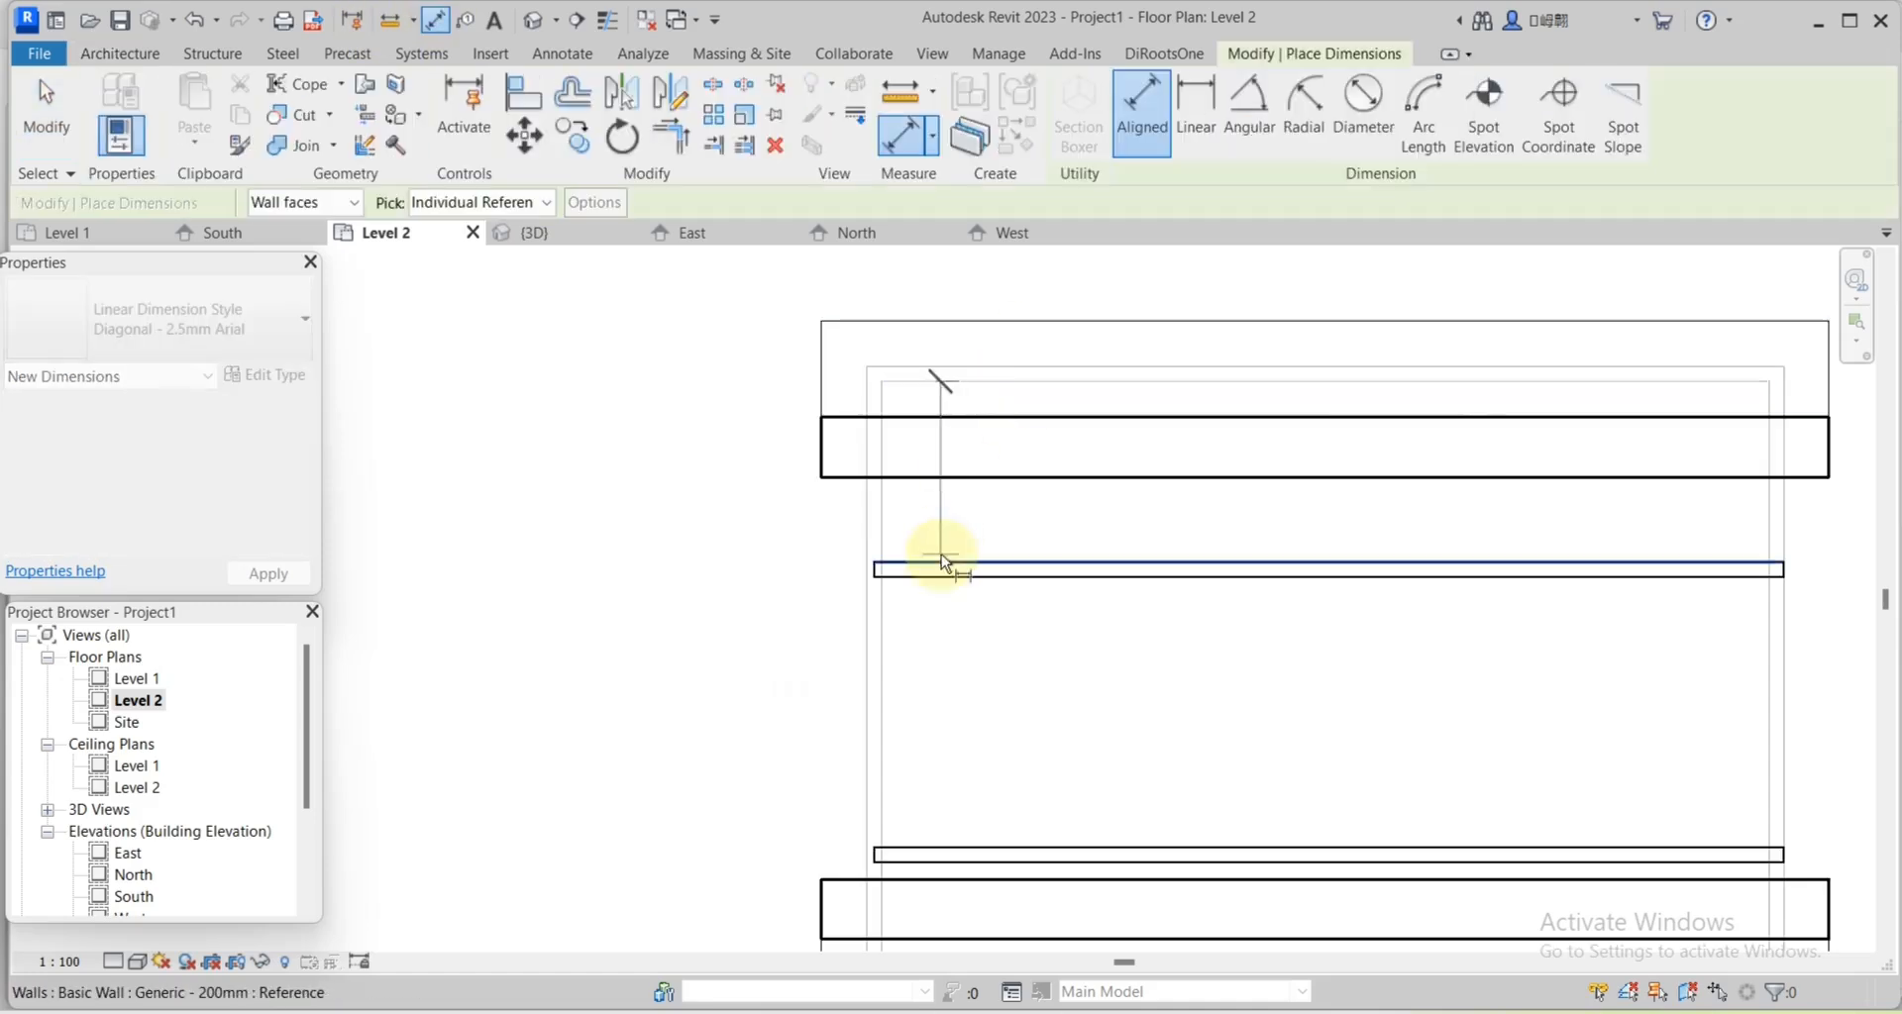
{"action": "scroll", "coordinate": [942, 555], "scroll_direction": "up", "scroll_amount": 1}
{"action": "left_click", "coordinate": [942, 565]}
{"action": "left_click", "coordinate": [652, 426]}
{"action": "key", "text": "Escape"}
Move the upper new wall by setting its distance from the upper exterior wall to 1500 mm.
{"action": "left_click", "coordinate": [872, 575]}
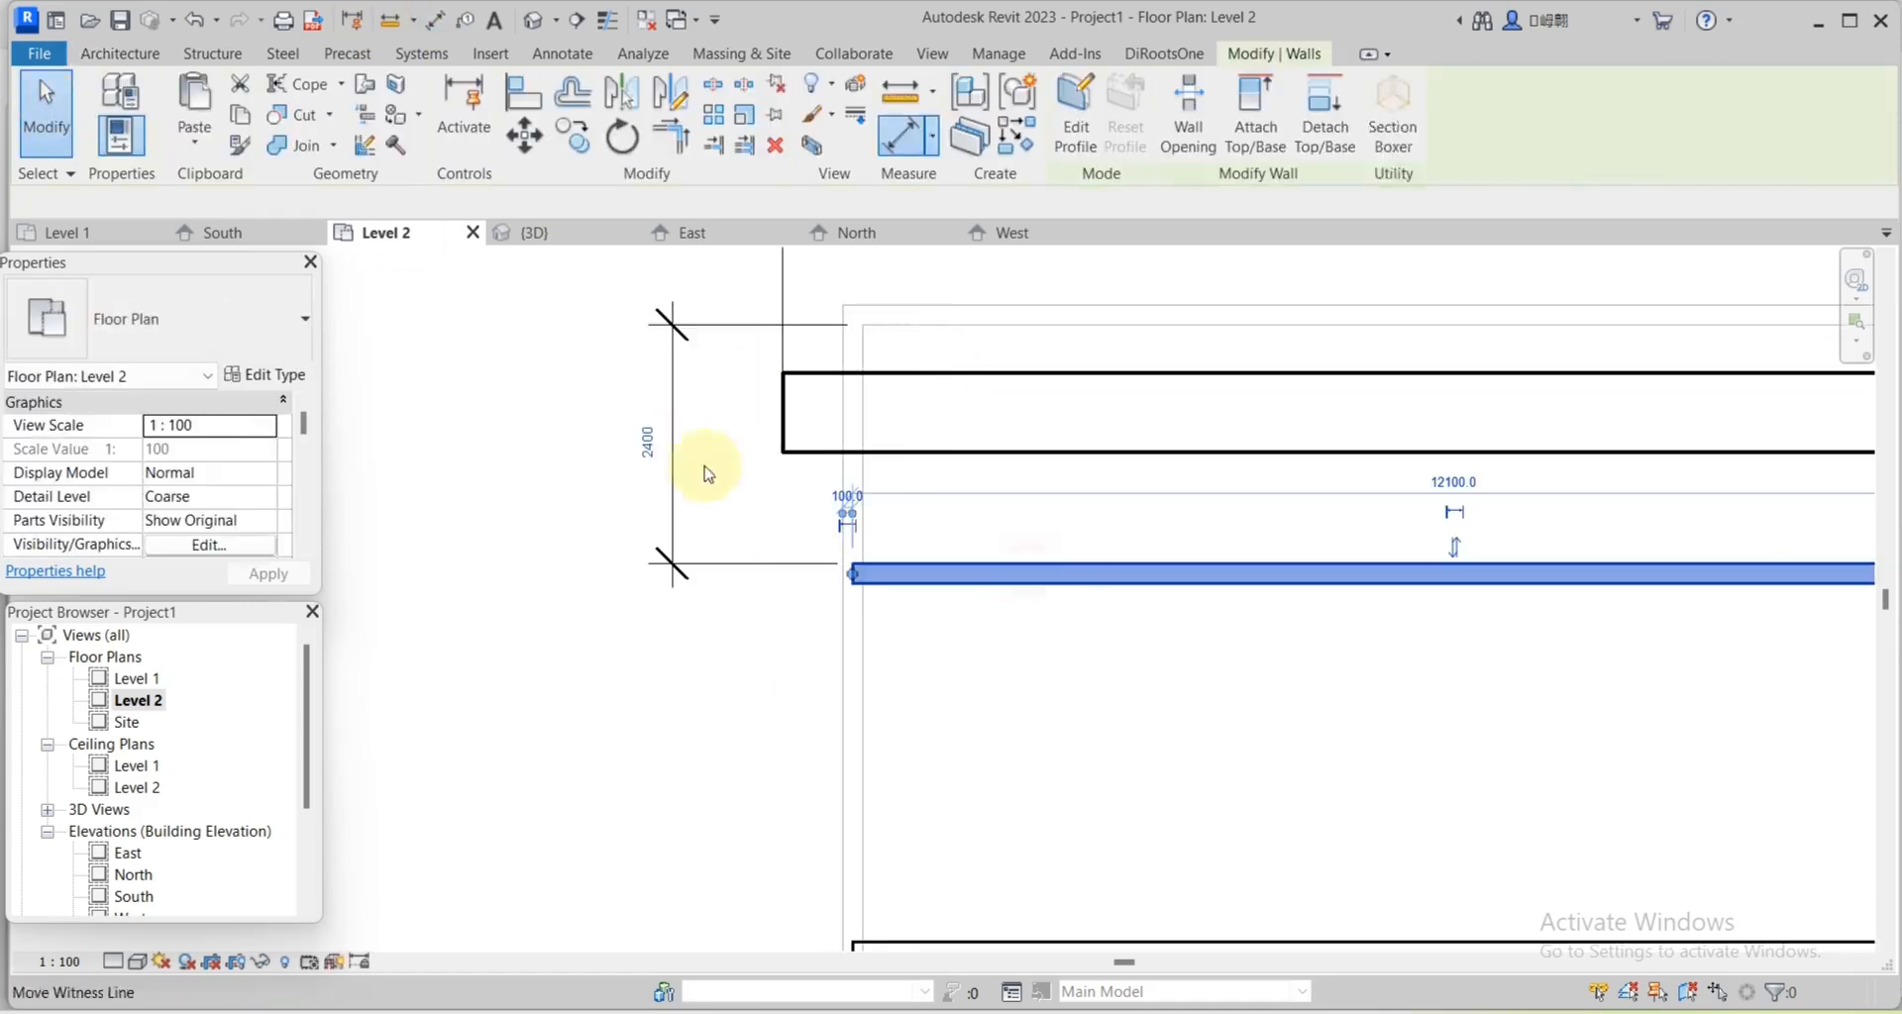
{"action": "left_click", "coordinate": [642, 441]}
{"action": "key", "text": "Return"}
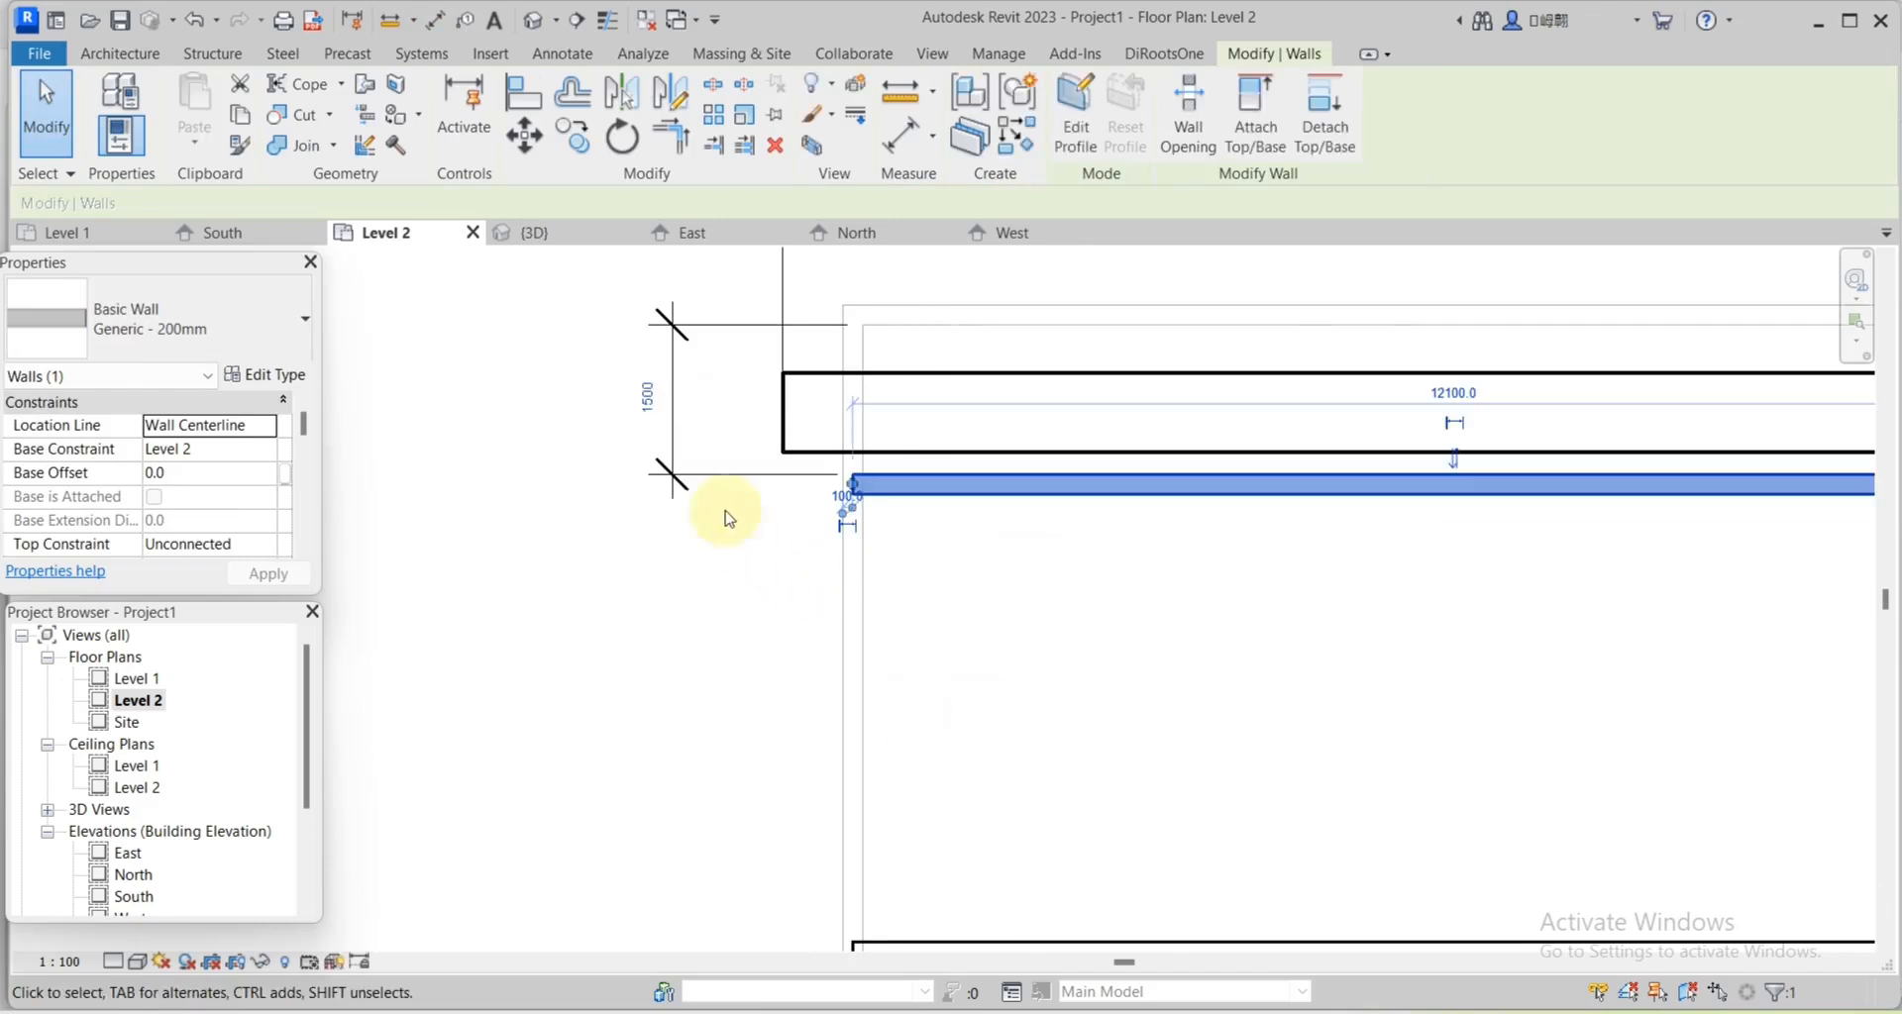
In the 3D view, select both new walls and set their unconnected height to 3000 mm.
{"action": "key", "text": "ctrl+Tab"}
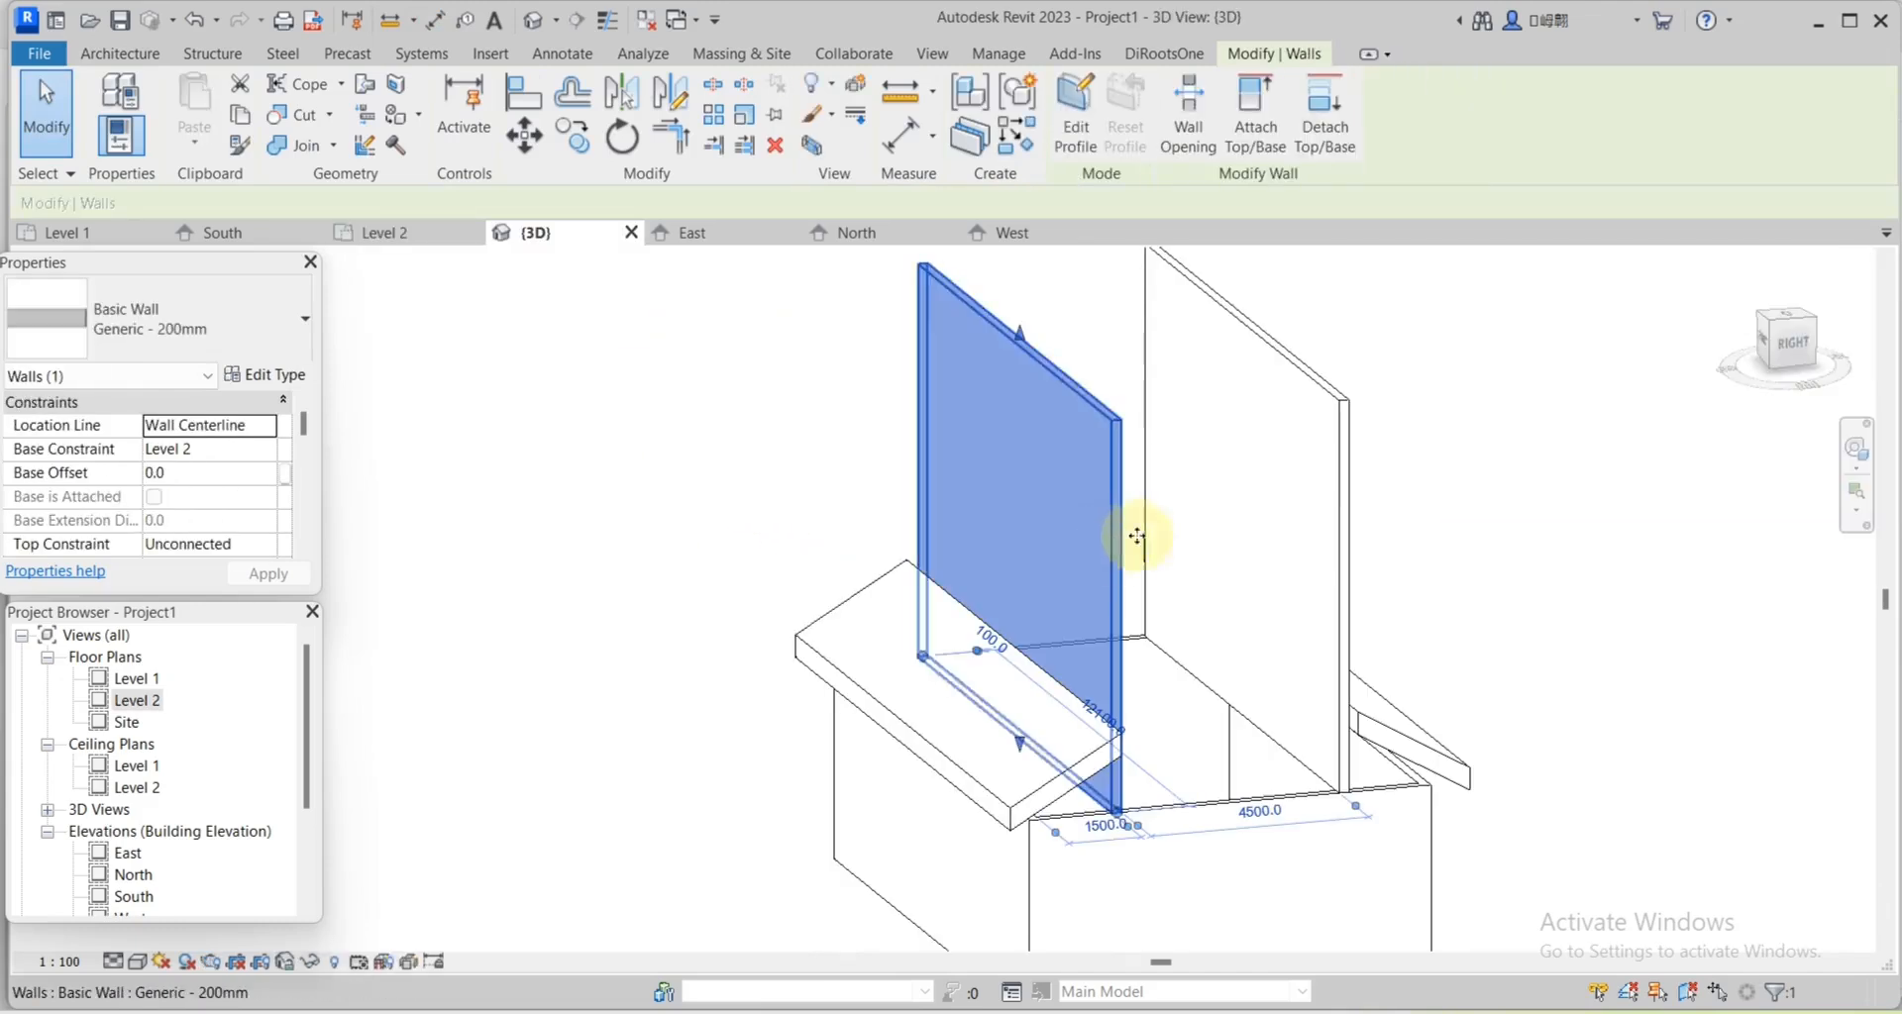
{"action": "left_click", "coordinate": [1326, 482], "text": "ctrl"}
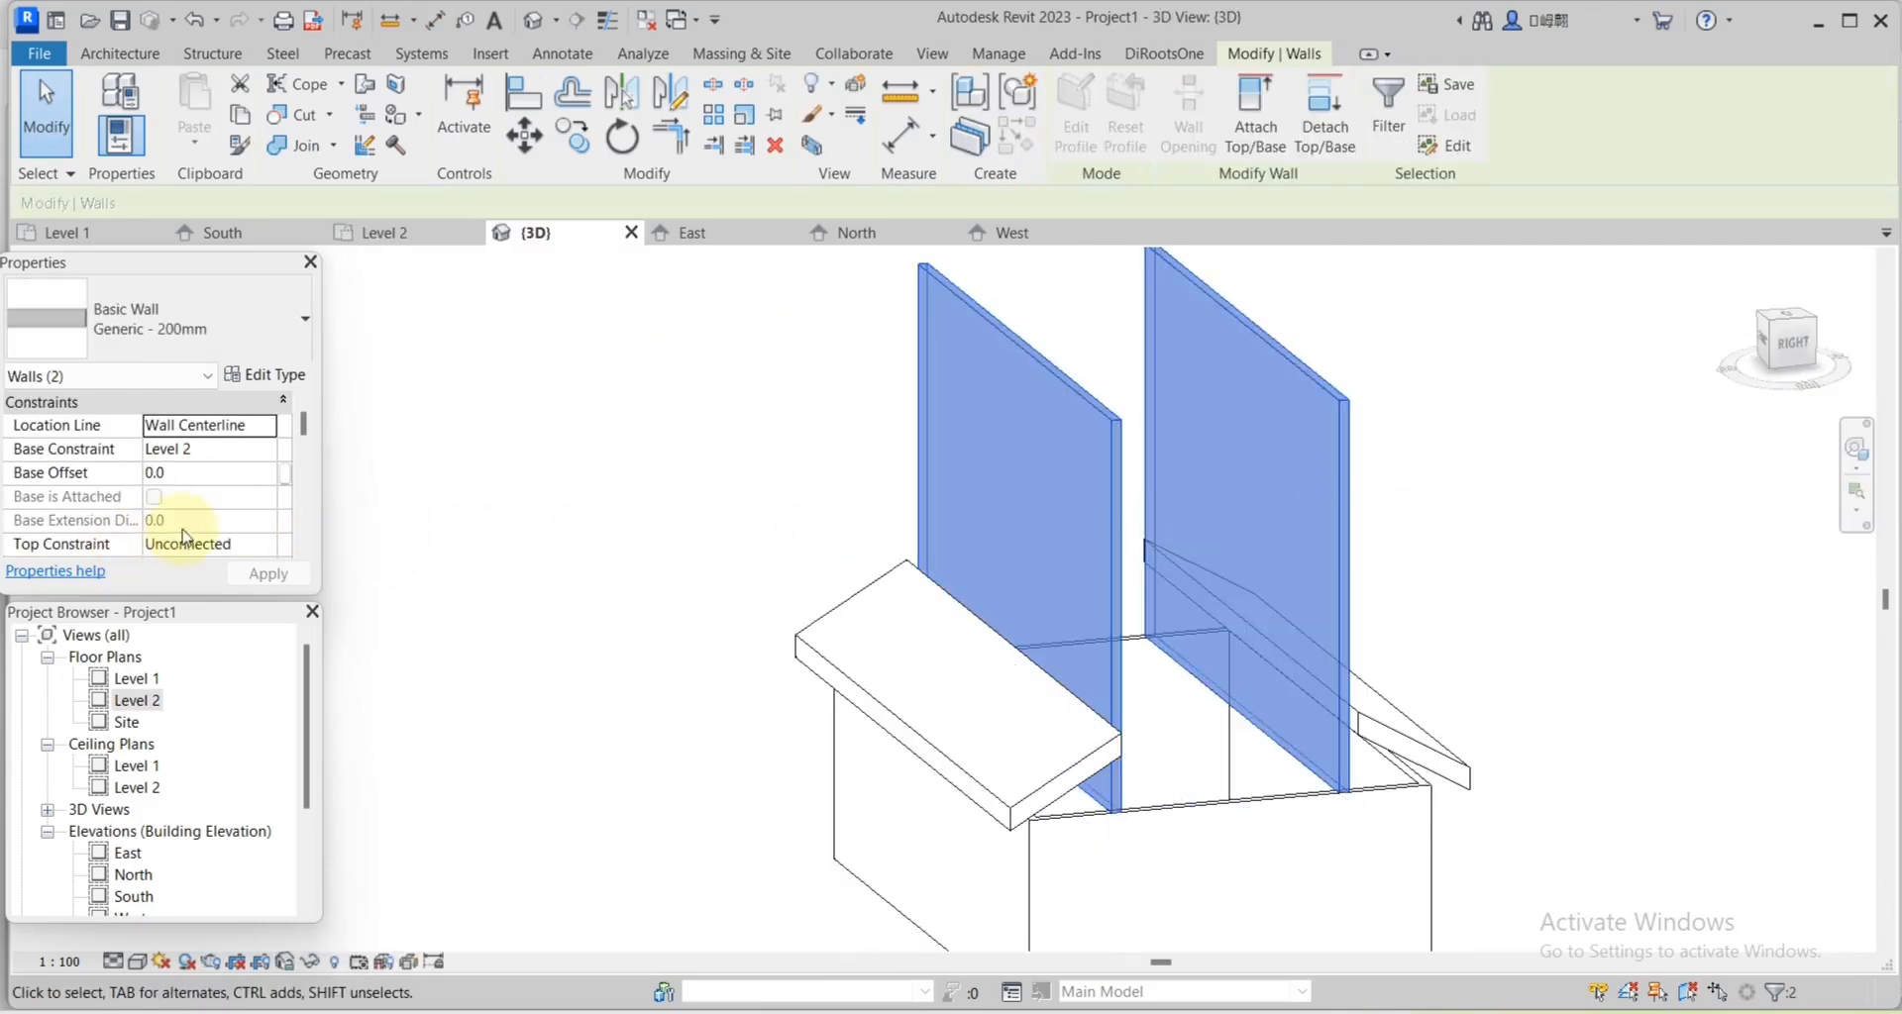
{"action": "scroll", "coordinate": [246, 536], "scroll_direction": "down", "scroll_amount": 1}
{"action": "left_click", "coordinate": [256, 498]}
{"action": "scroll", "coordinate": [227, 493], "scroll_direction": "up", "scroll_amount": 1}
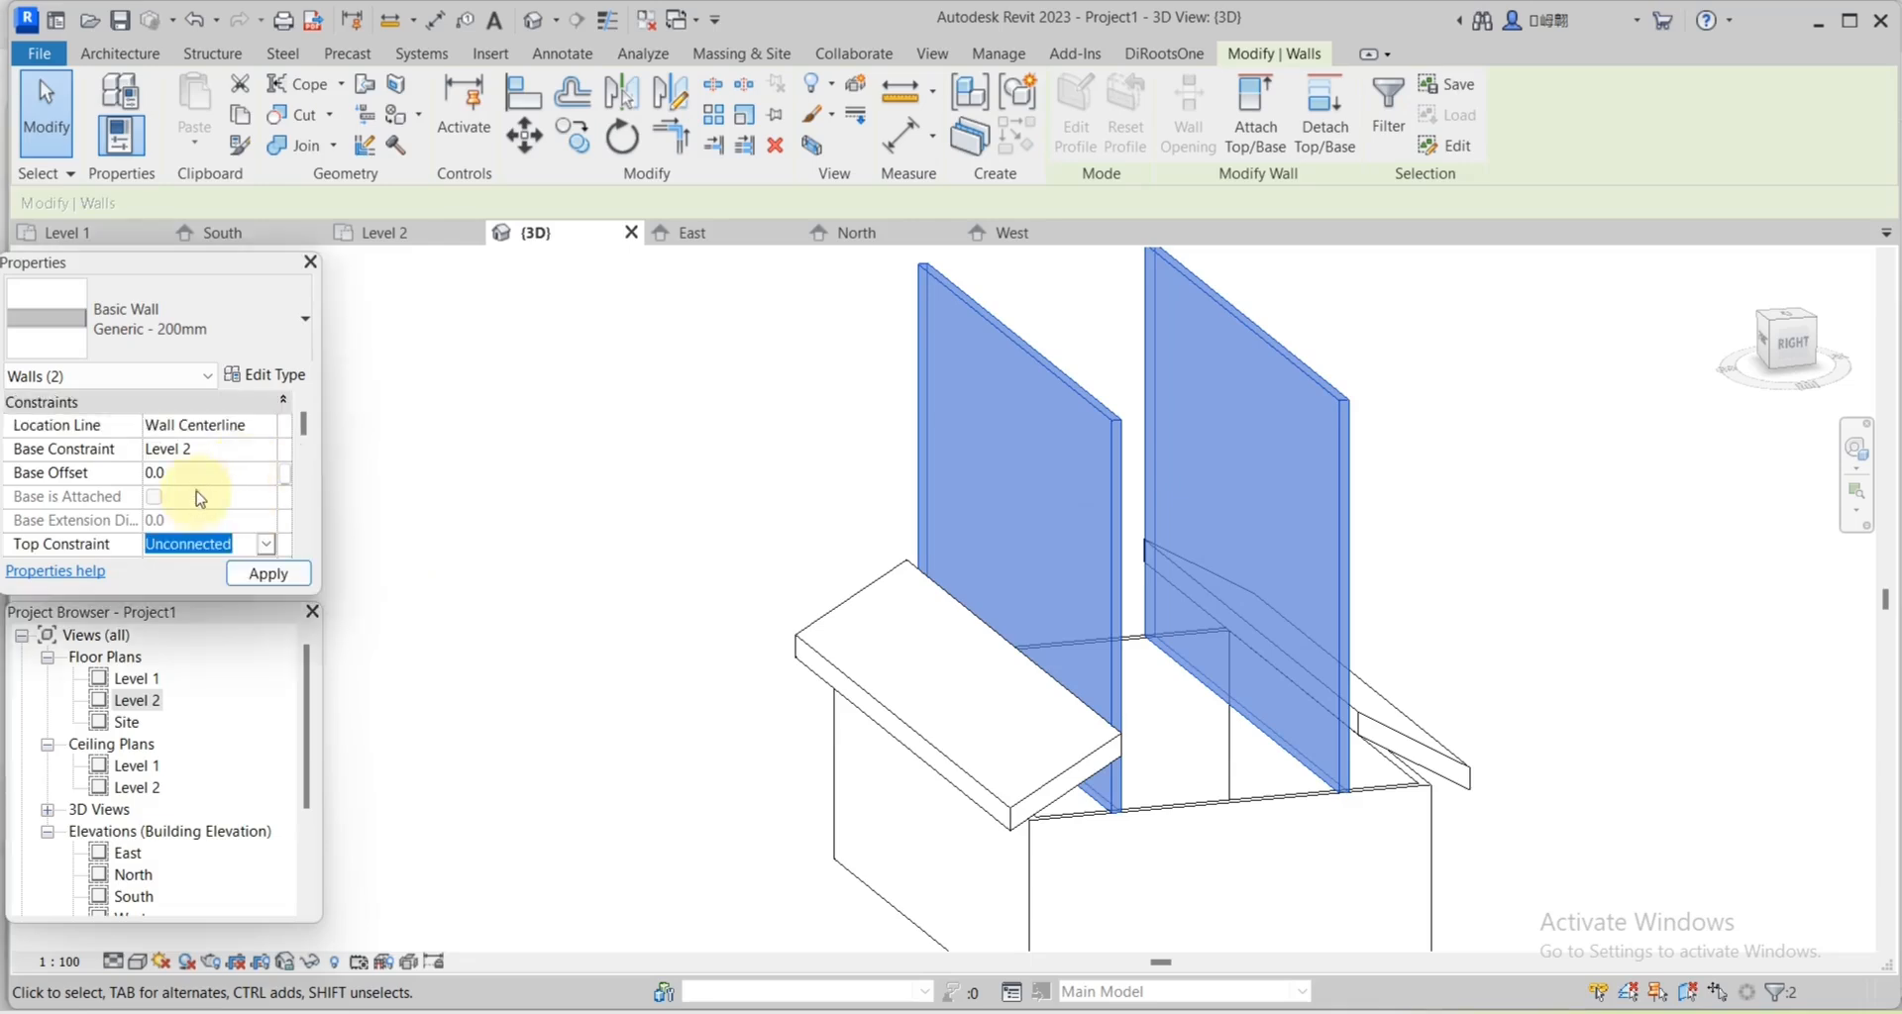
{"action": "scroll", "coordinate": [200, 499], "scroll_direction": "down", "scroll_amount": 1}
{"action": "left_click", "coordinate": [209, 519]}
{"action": "type", "text": "3000"}
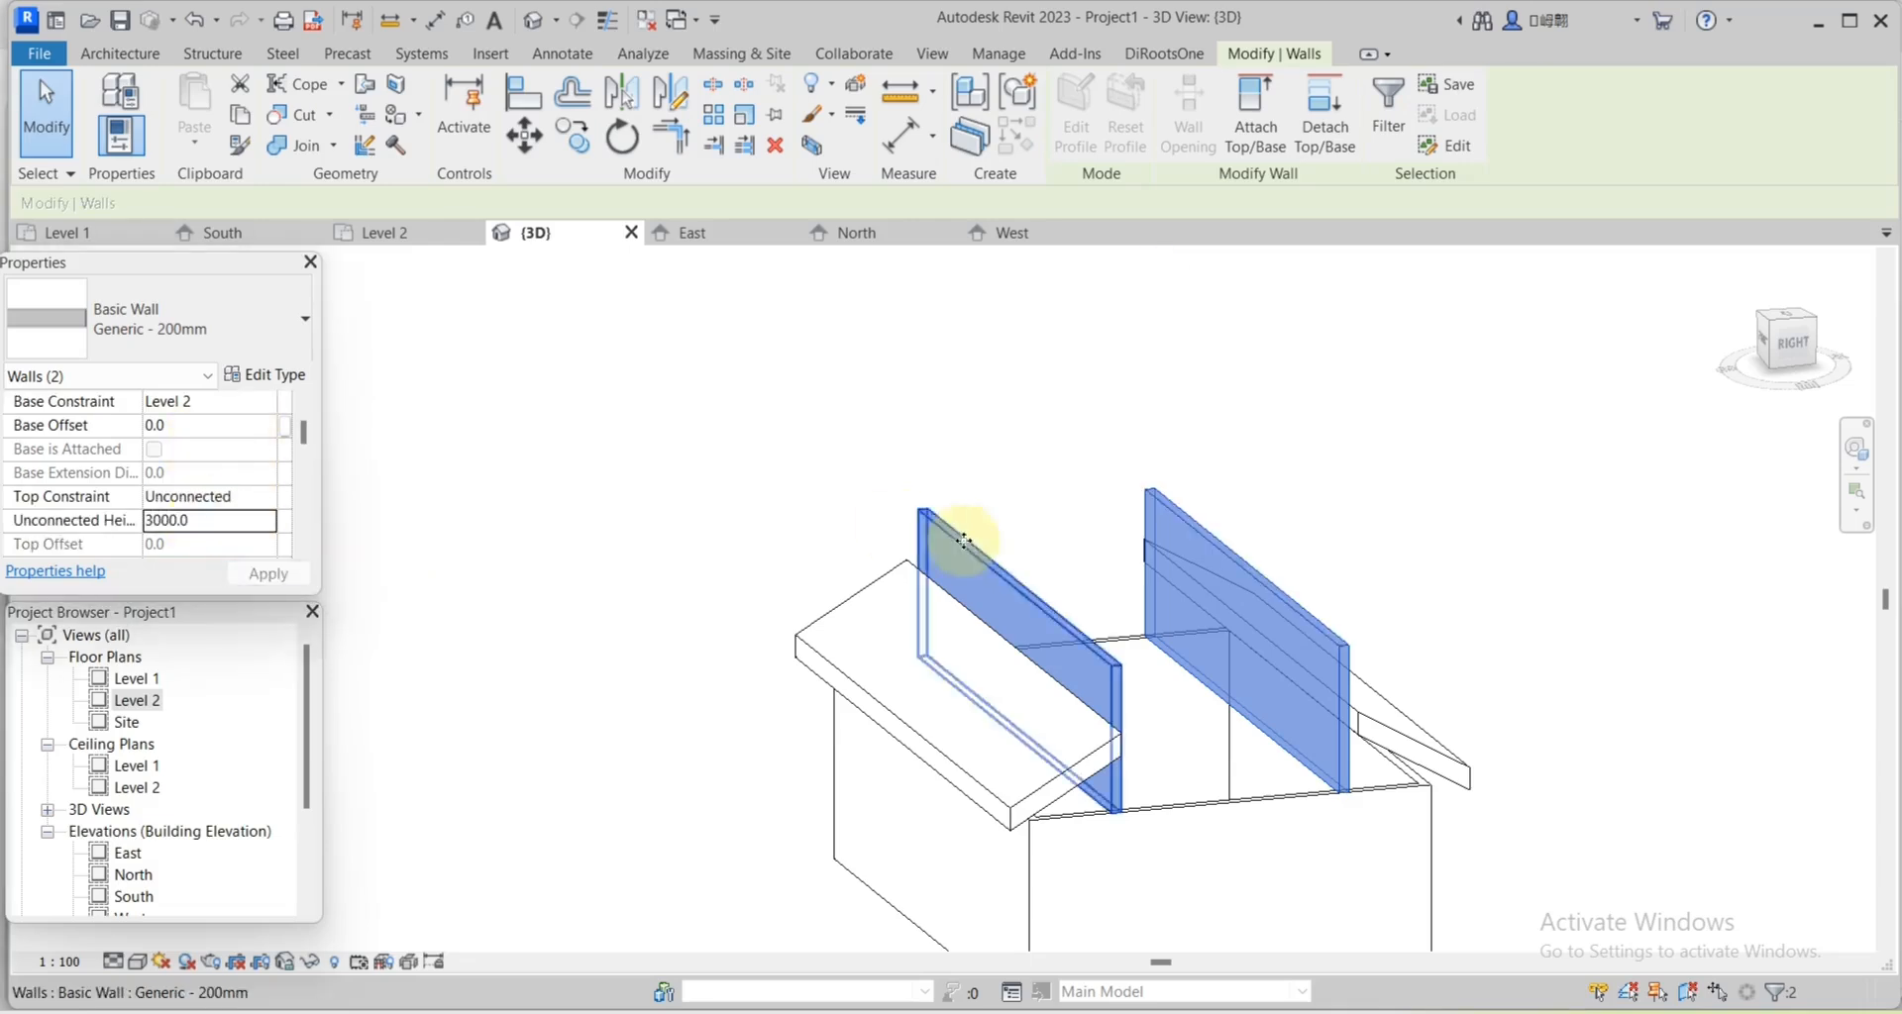
{"action": "left_click", "coordinate": [629, 425]}
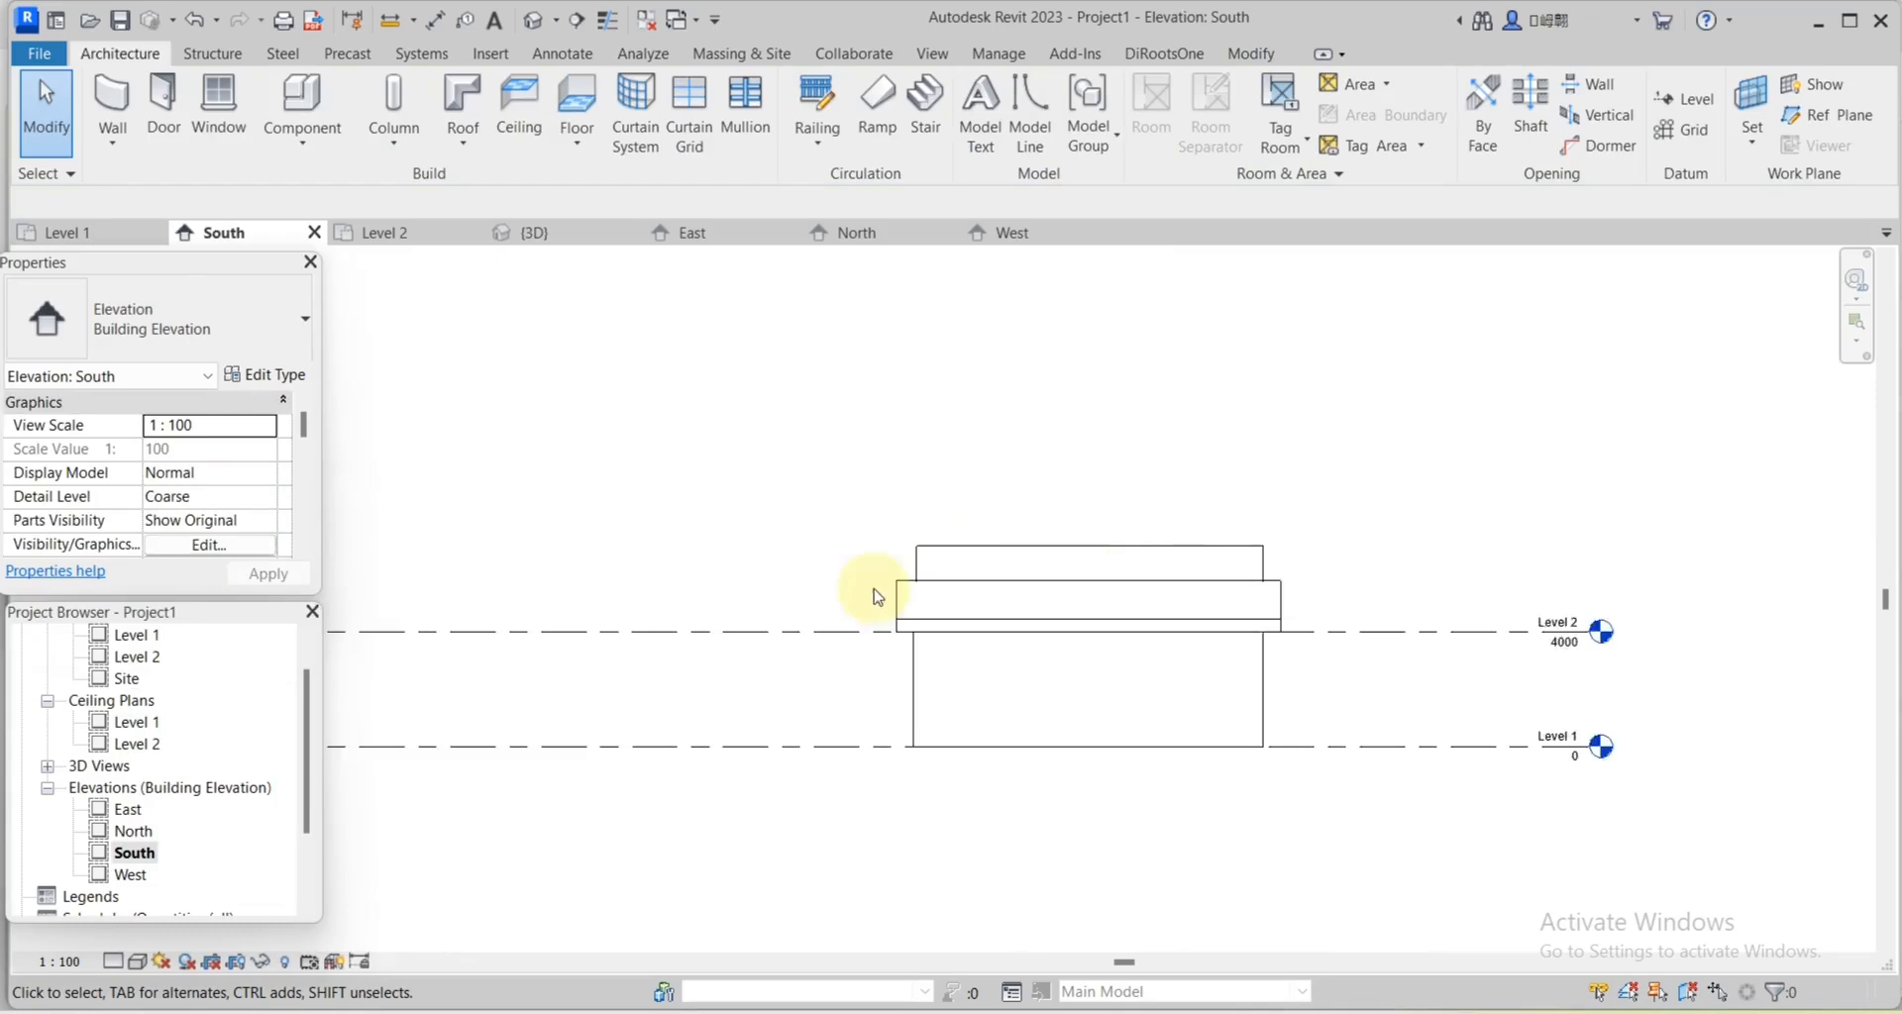
Create a new level in the South elevation at the top of the upper walls, at elevation 7000 mm.
{"action": "scroll", "coordinate": [876, 598], "scroll_direction": "up", "scroll_amount": 2}
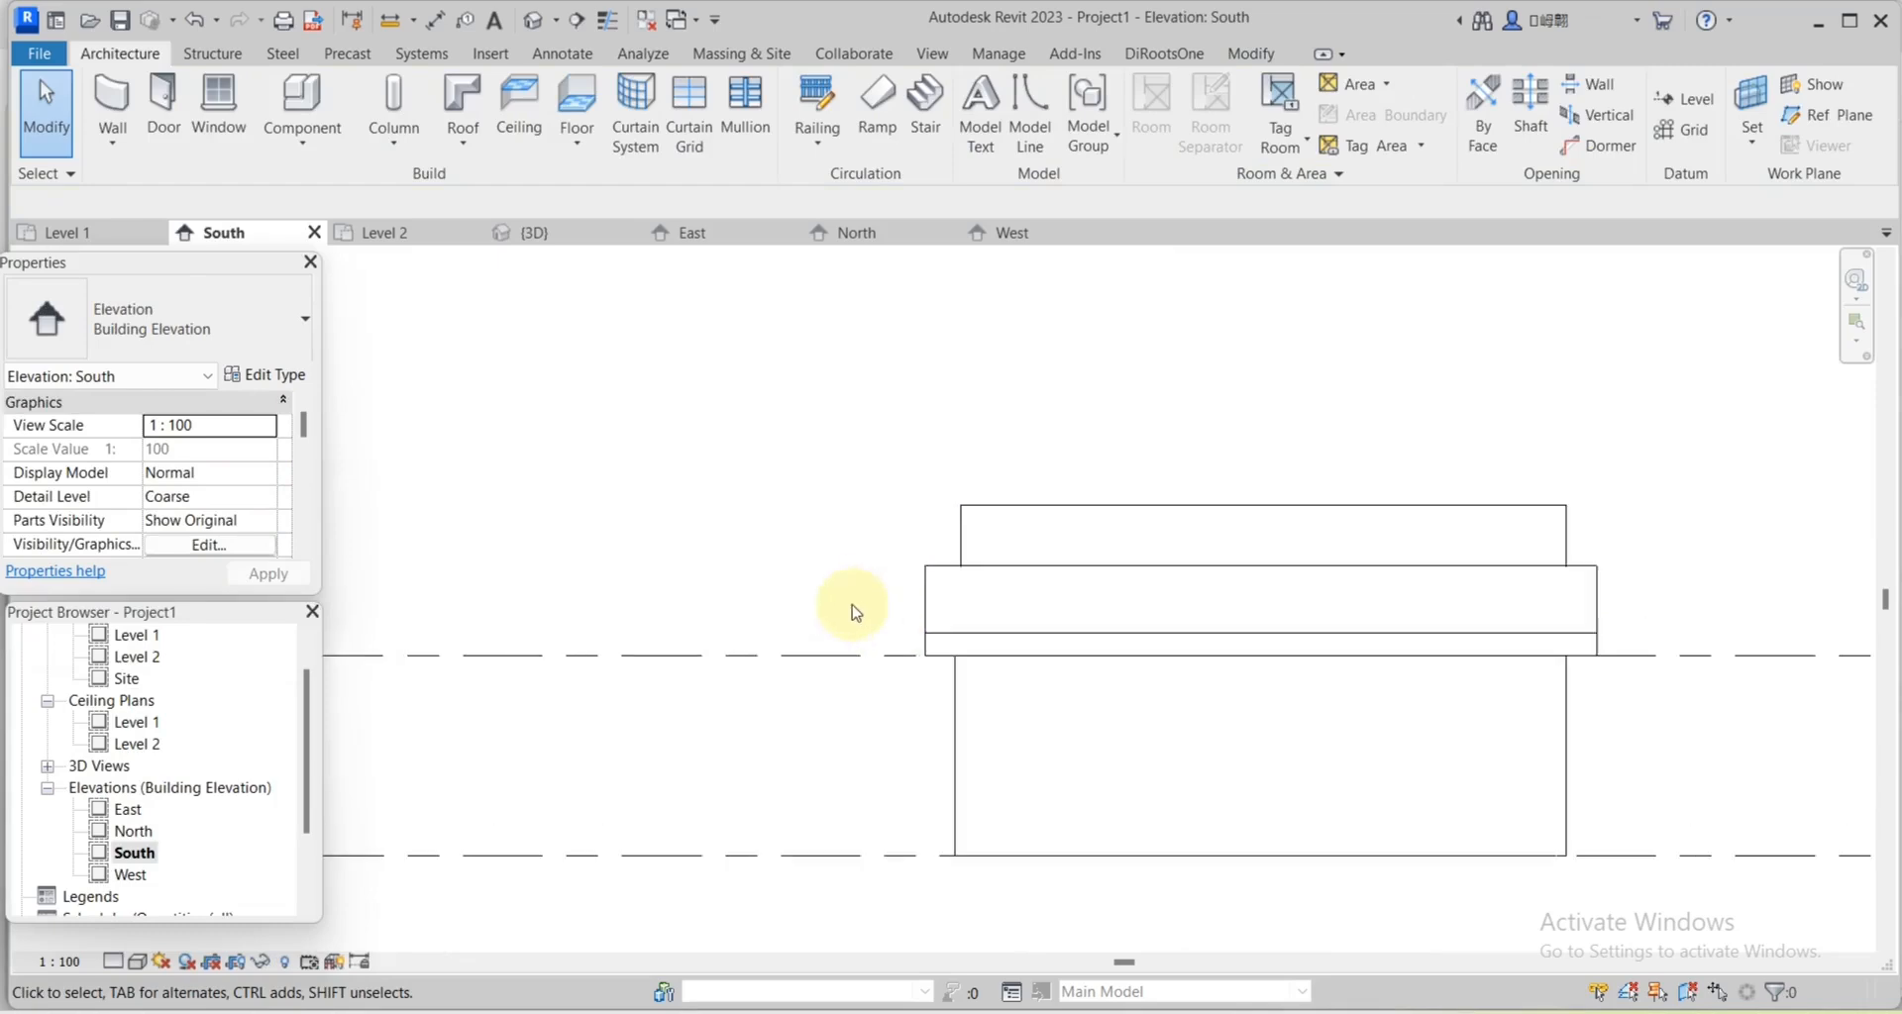
{"action": "left_click", "coordinate": [806, 664]}
{"action": "right_click", "coordinate": [815, 678]}
{"action": "left_click", "coordinate": [854, 616]}
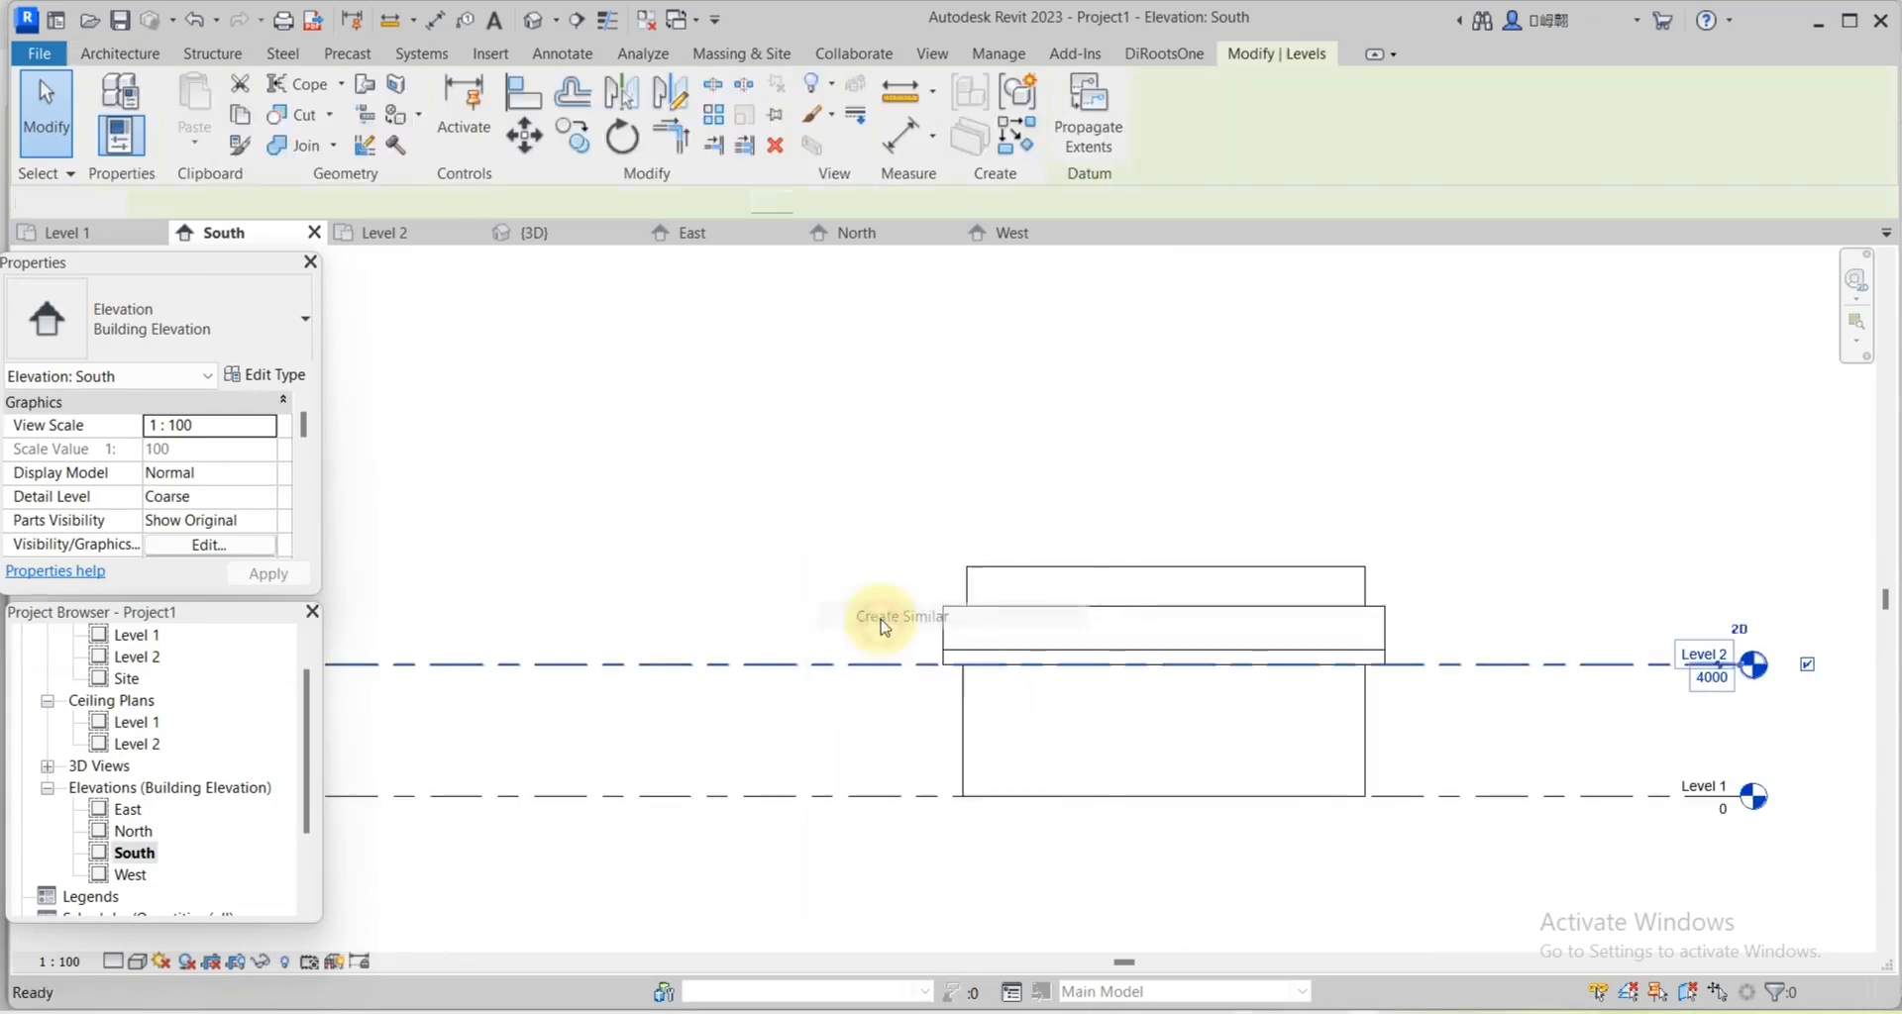
{"action": "left_click", "coordinate": [848, 566]}
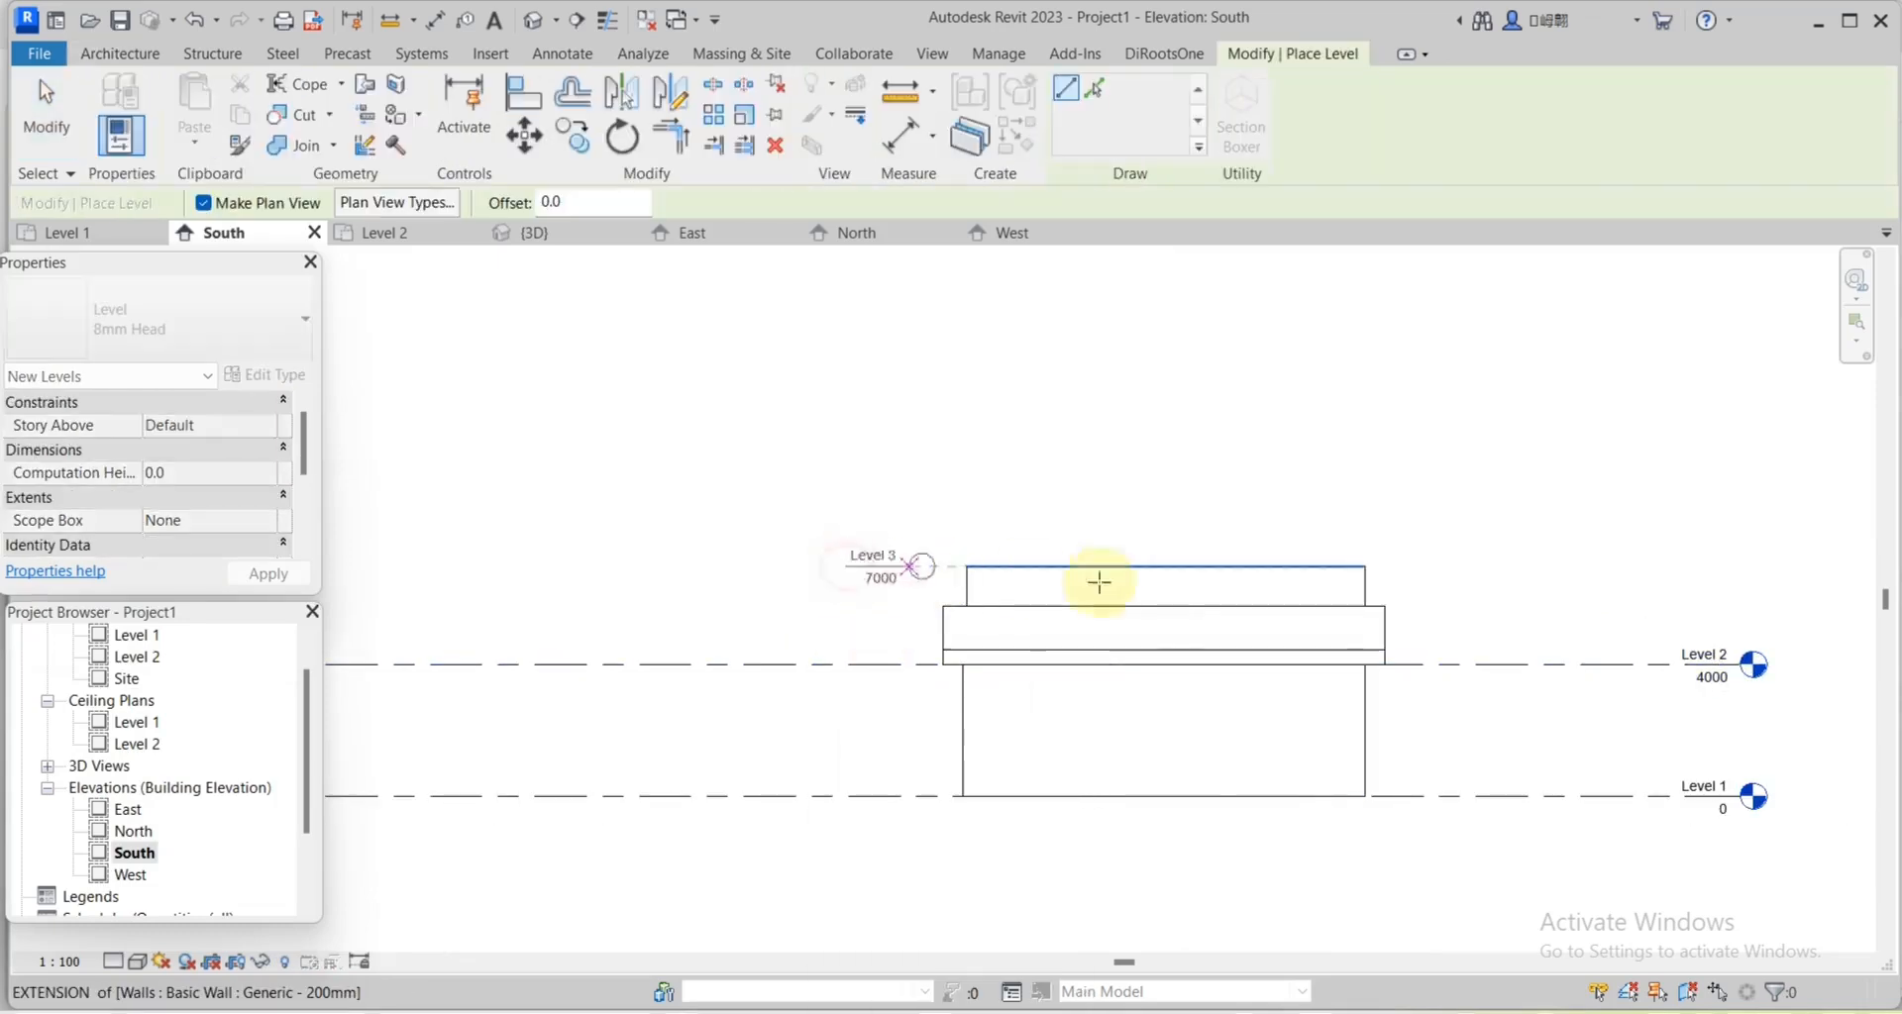
{"action": "left_click", "coordinate": [1735, 593]}
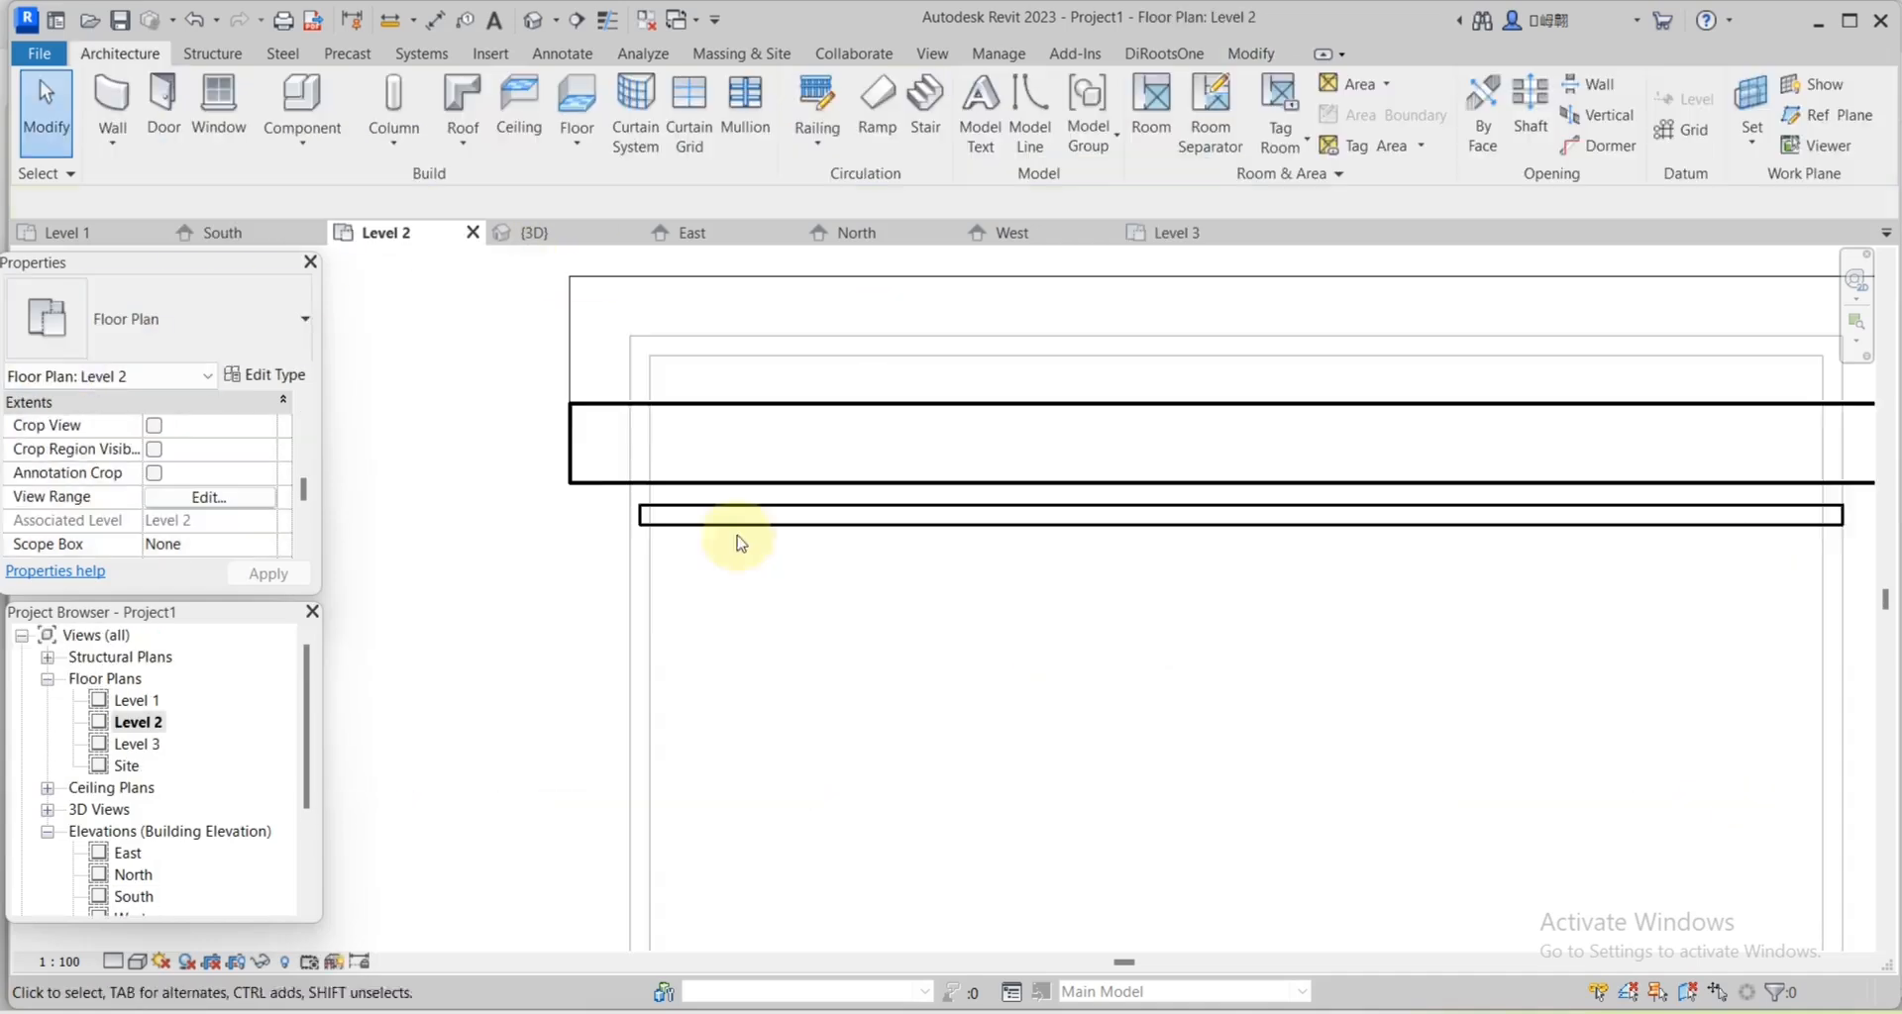
On the Level 2 plan, start a footprint roof and pick boundary lines offset 600 mm outside the two new walls and the end walls.
{"action": "scroll", "coordinate": [698, 515], "scroll_direction": "down", "scroll_amount": 2}
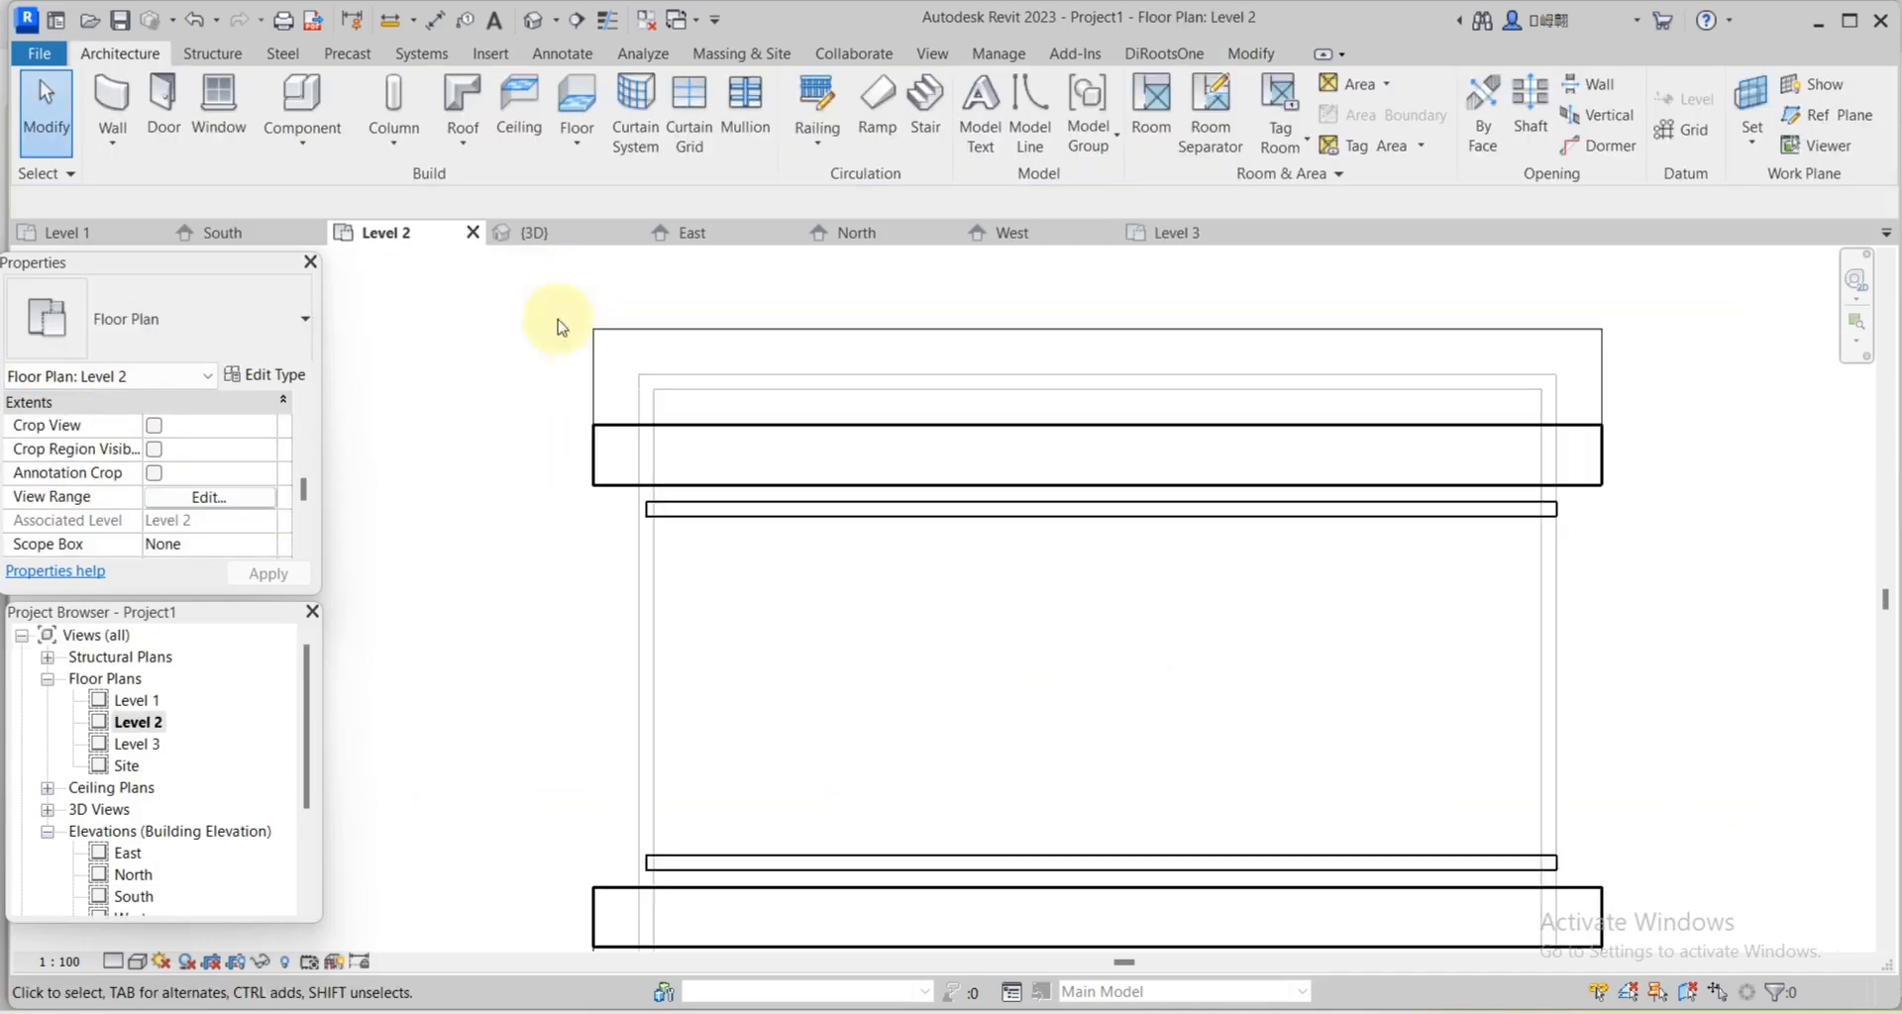
{"action": "left_click", "coordinate": [460, 95]}
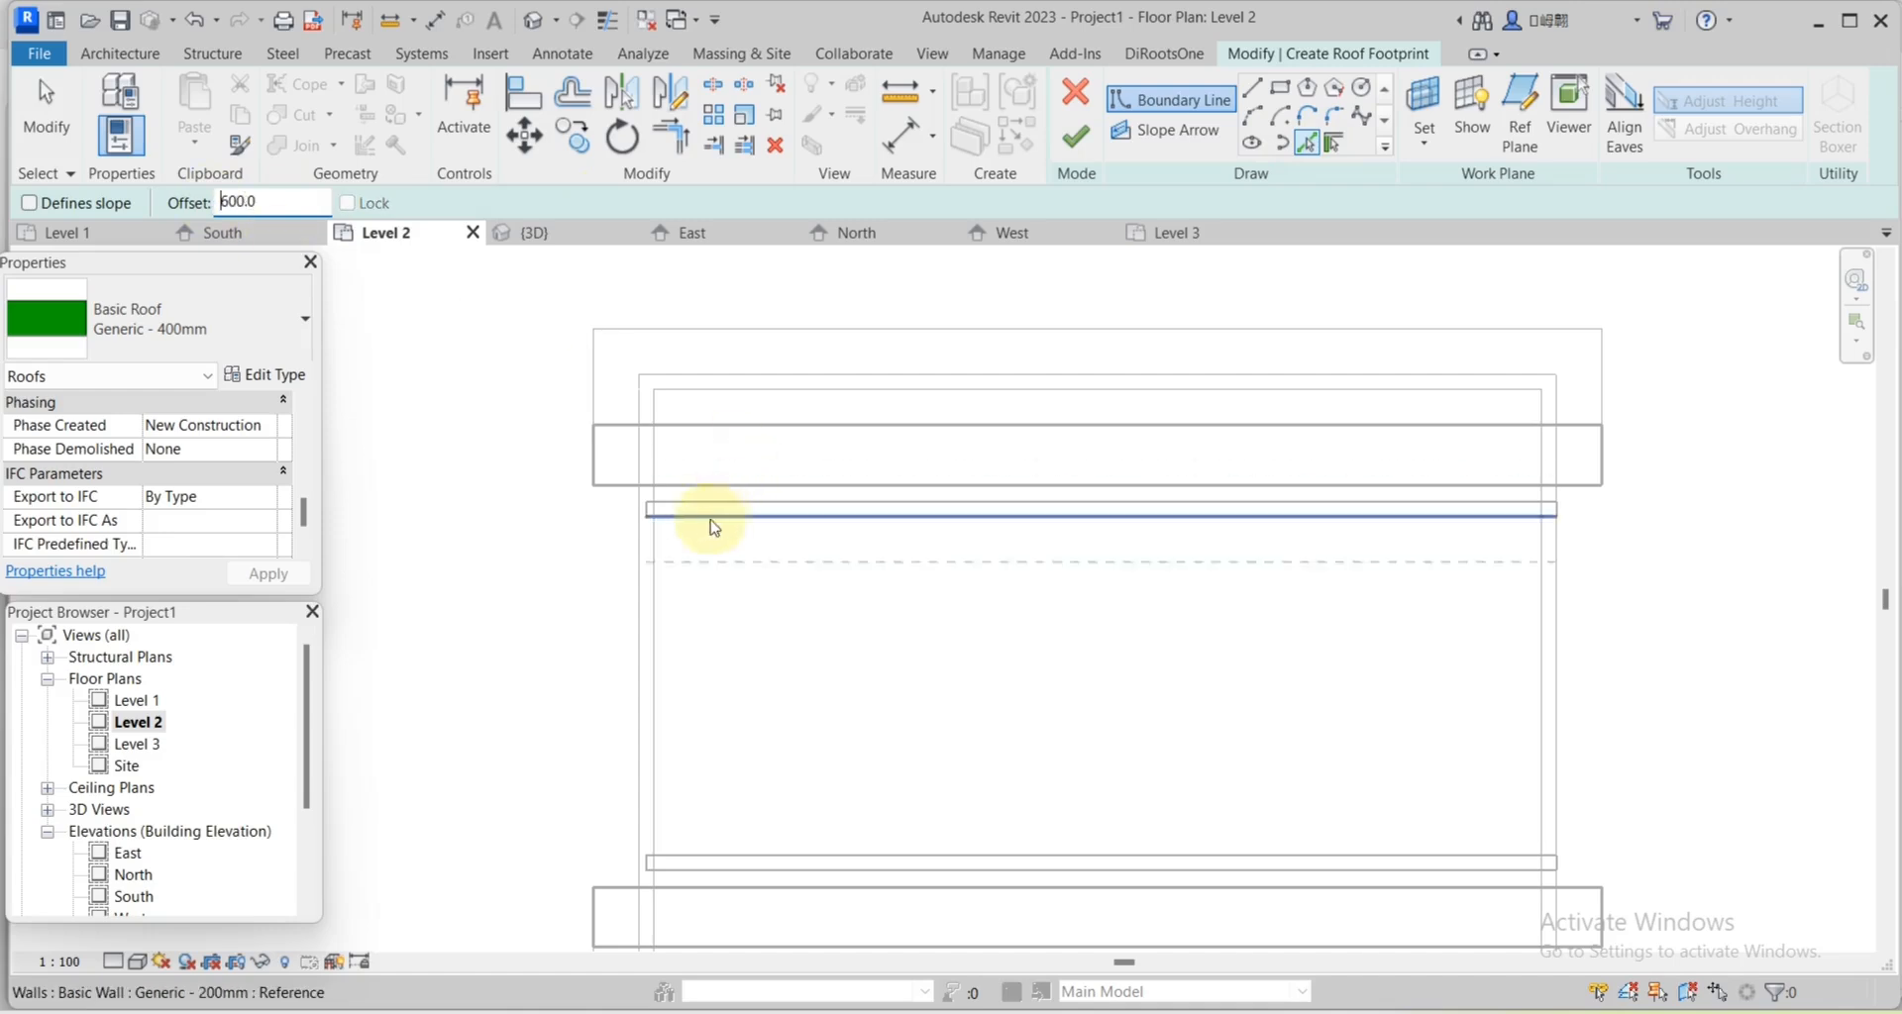
{"action": "scroll", "coordinate": [698, 515], "scroll_direction": "up", "scroll_amount": 1}
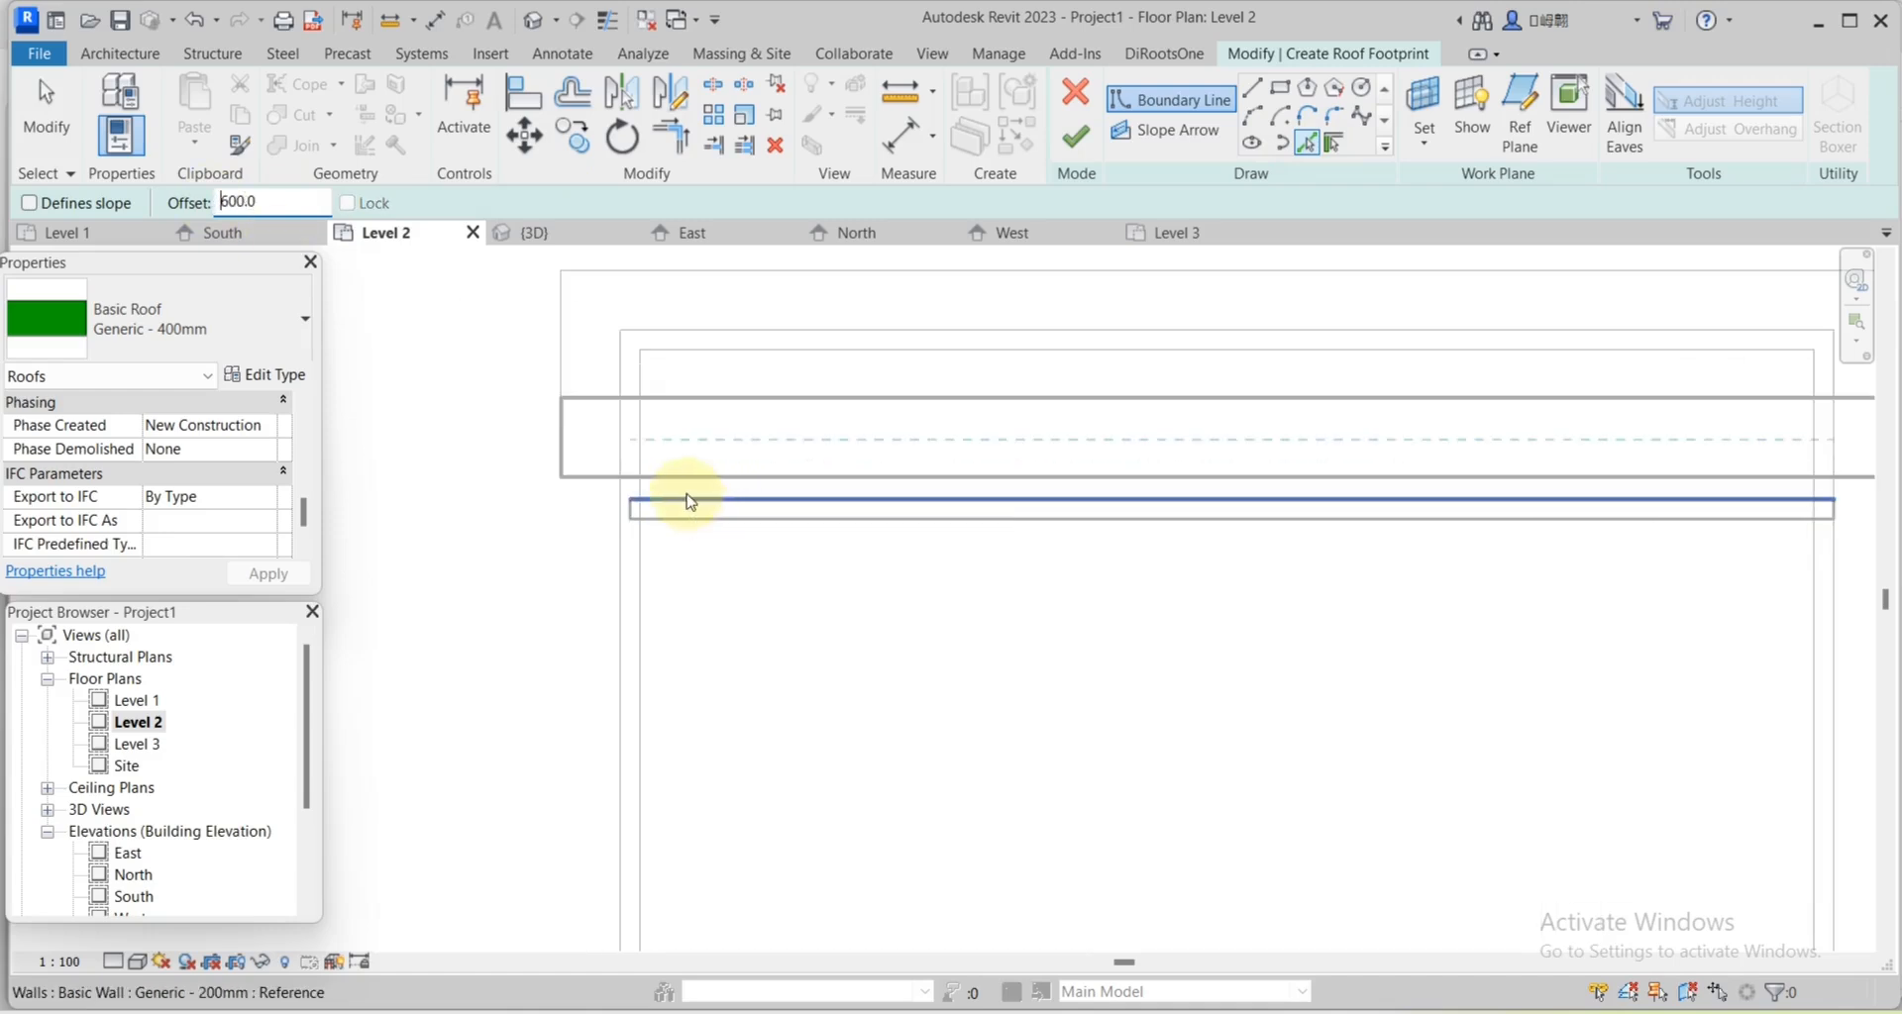
{"action": "left_click", "coordinate": [691, 502]}
{"action": "scroll", "coordinate": [693, 634], "scroll_direction": "down", "scroll_amount": 3}
{"action": "left_click", "coordinate": [743, 691]}
{"action": "left_click", "coordinate": [1339, 562]}
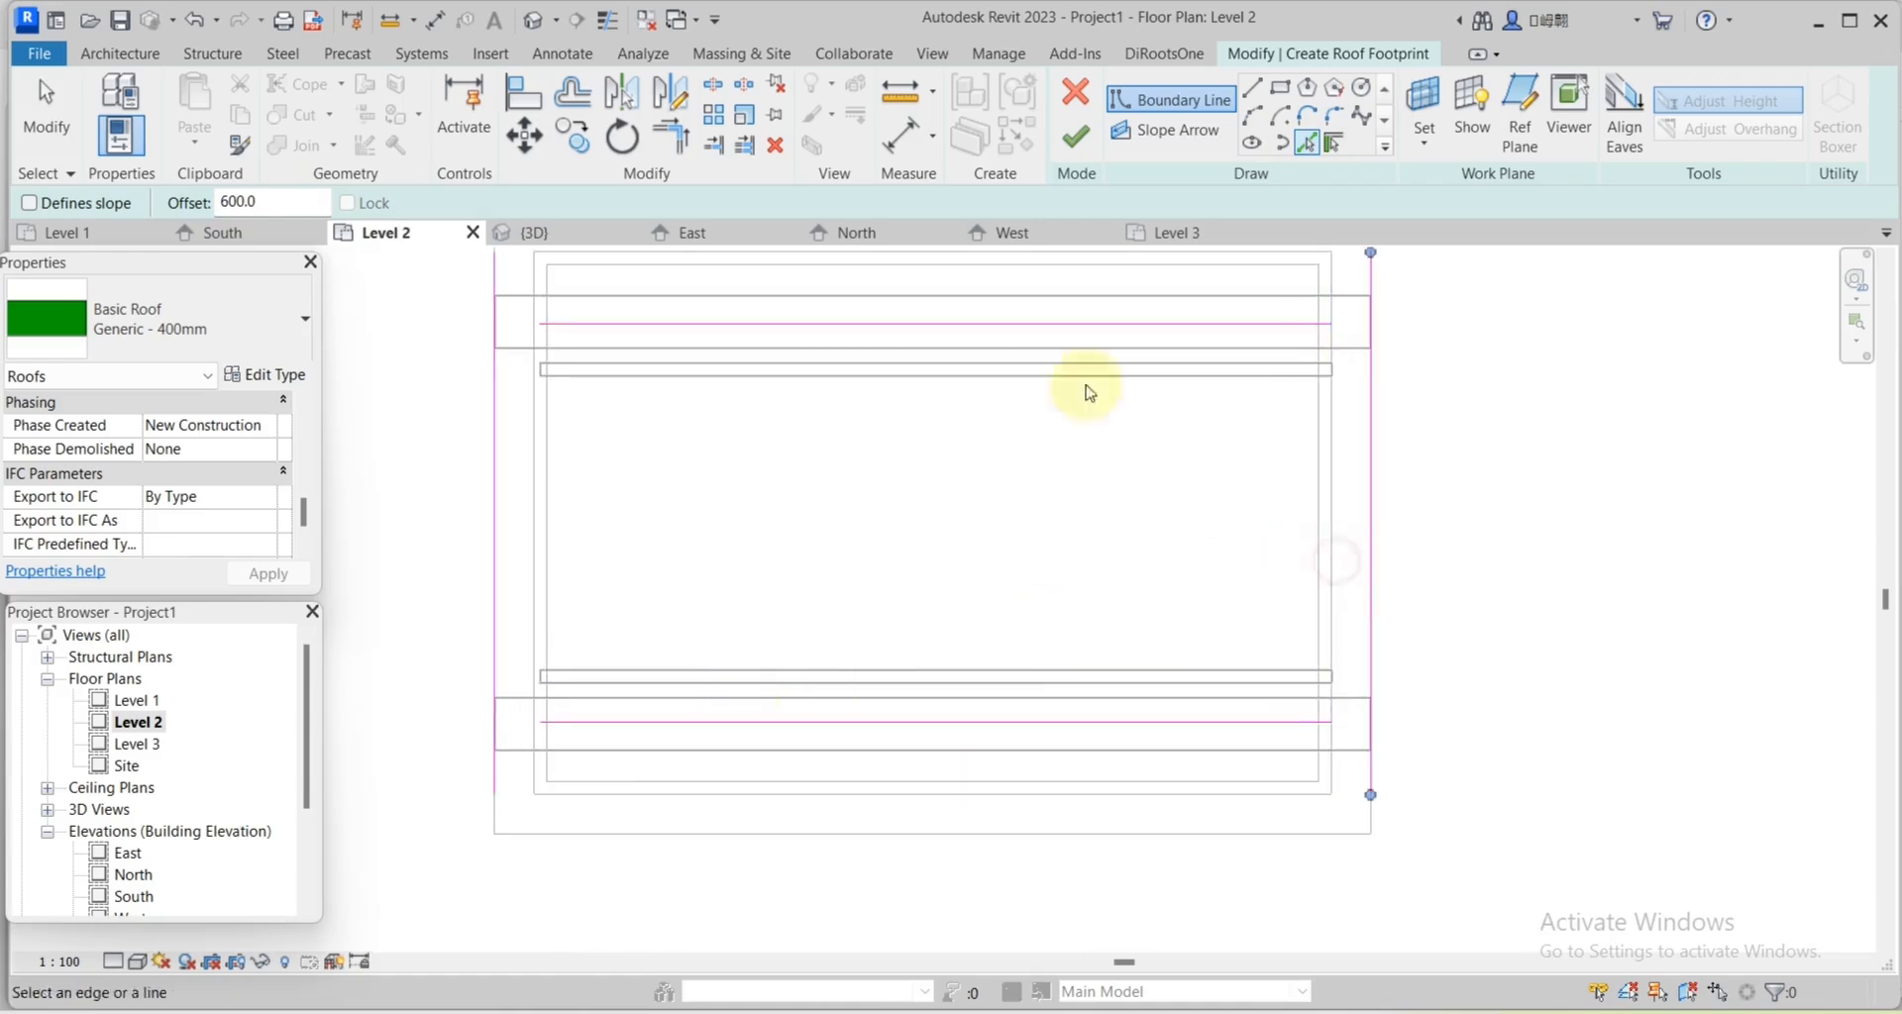
{"action": "key", "text": "Escape"}
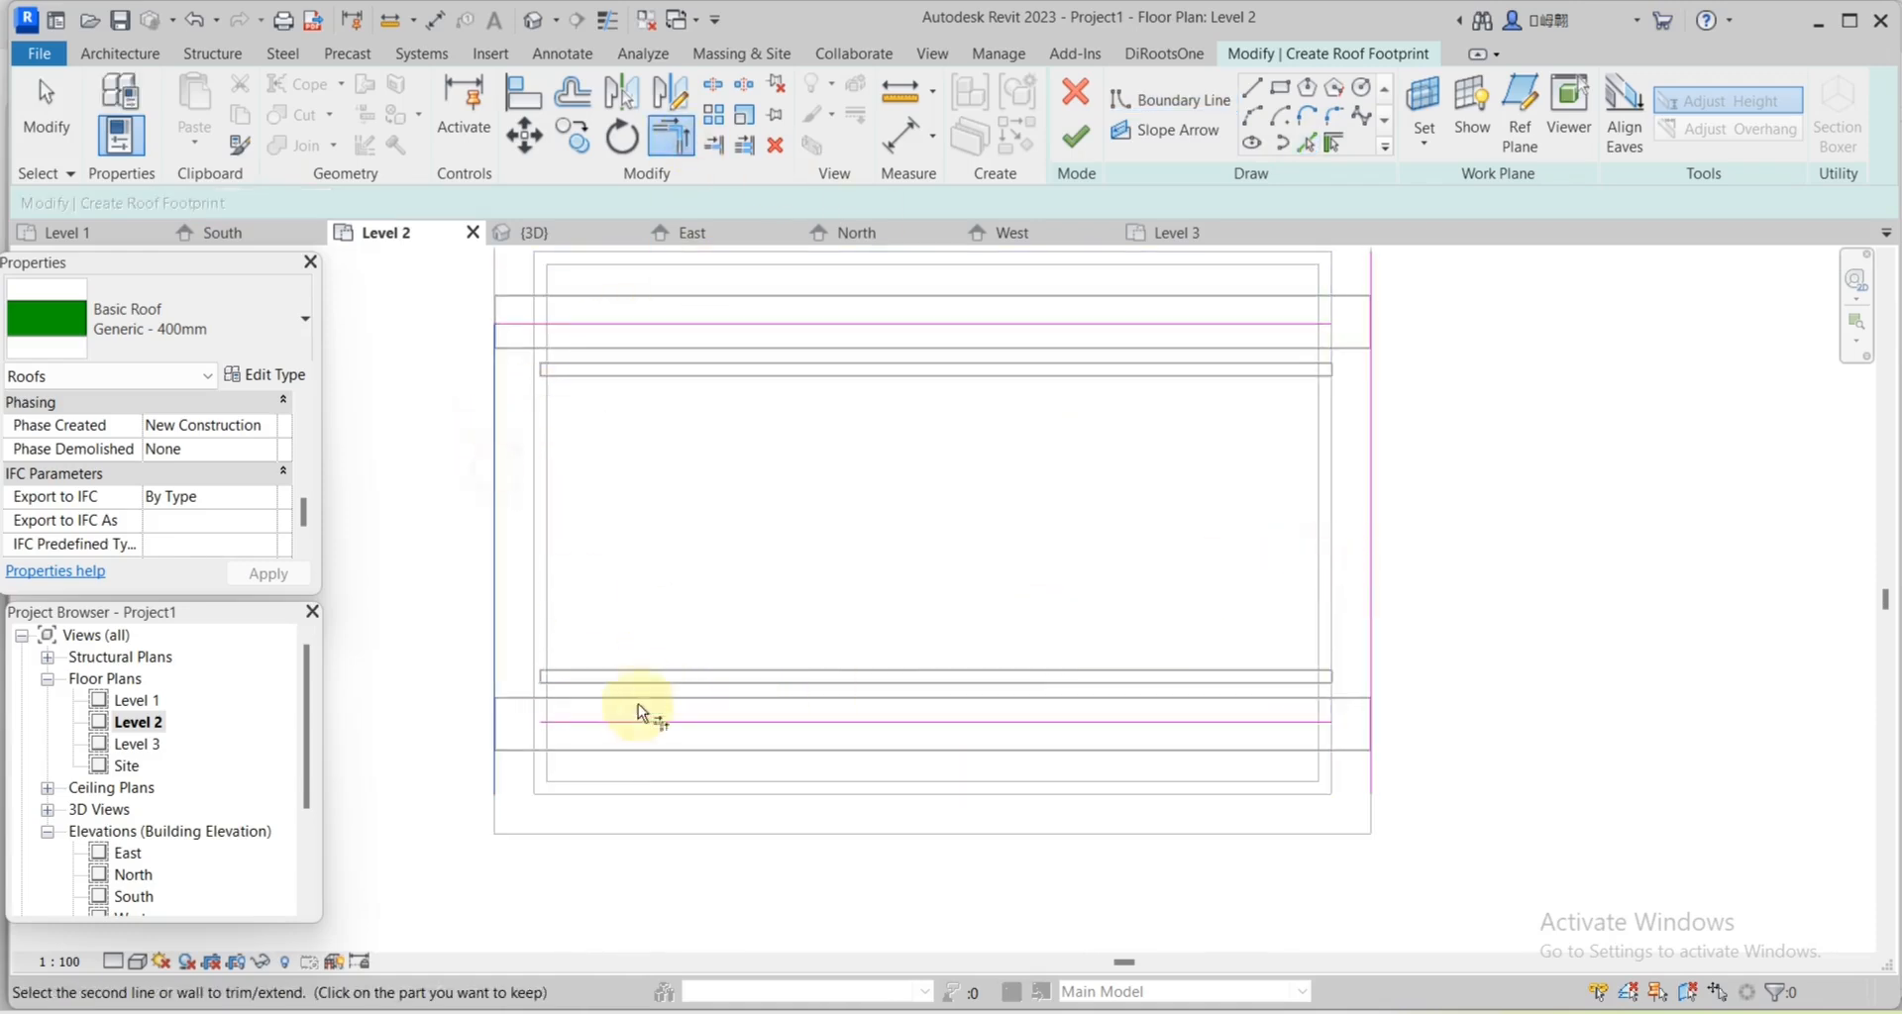
Trim and extend the roof boundary lines at their corners to form a closed rectangle.
{"action": "key", "text": "t"}
{"action": "key", "text": "r"}
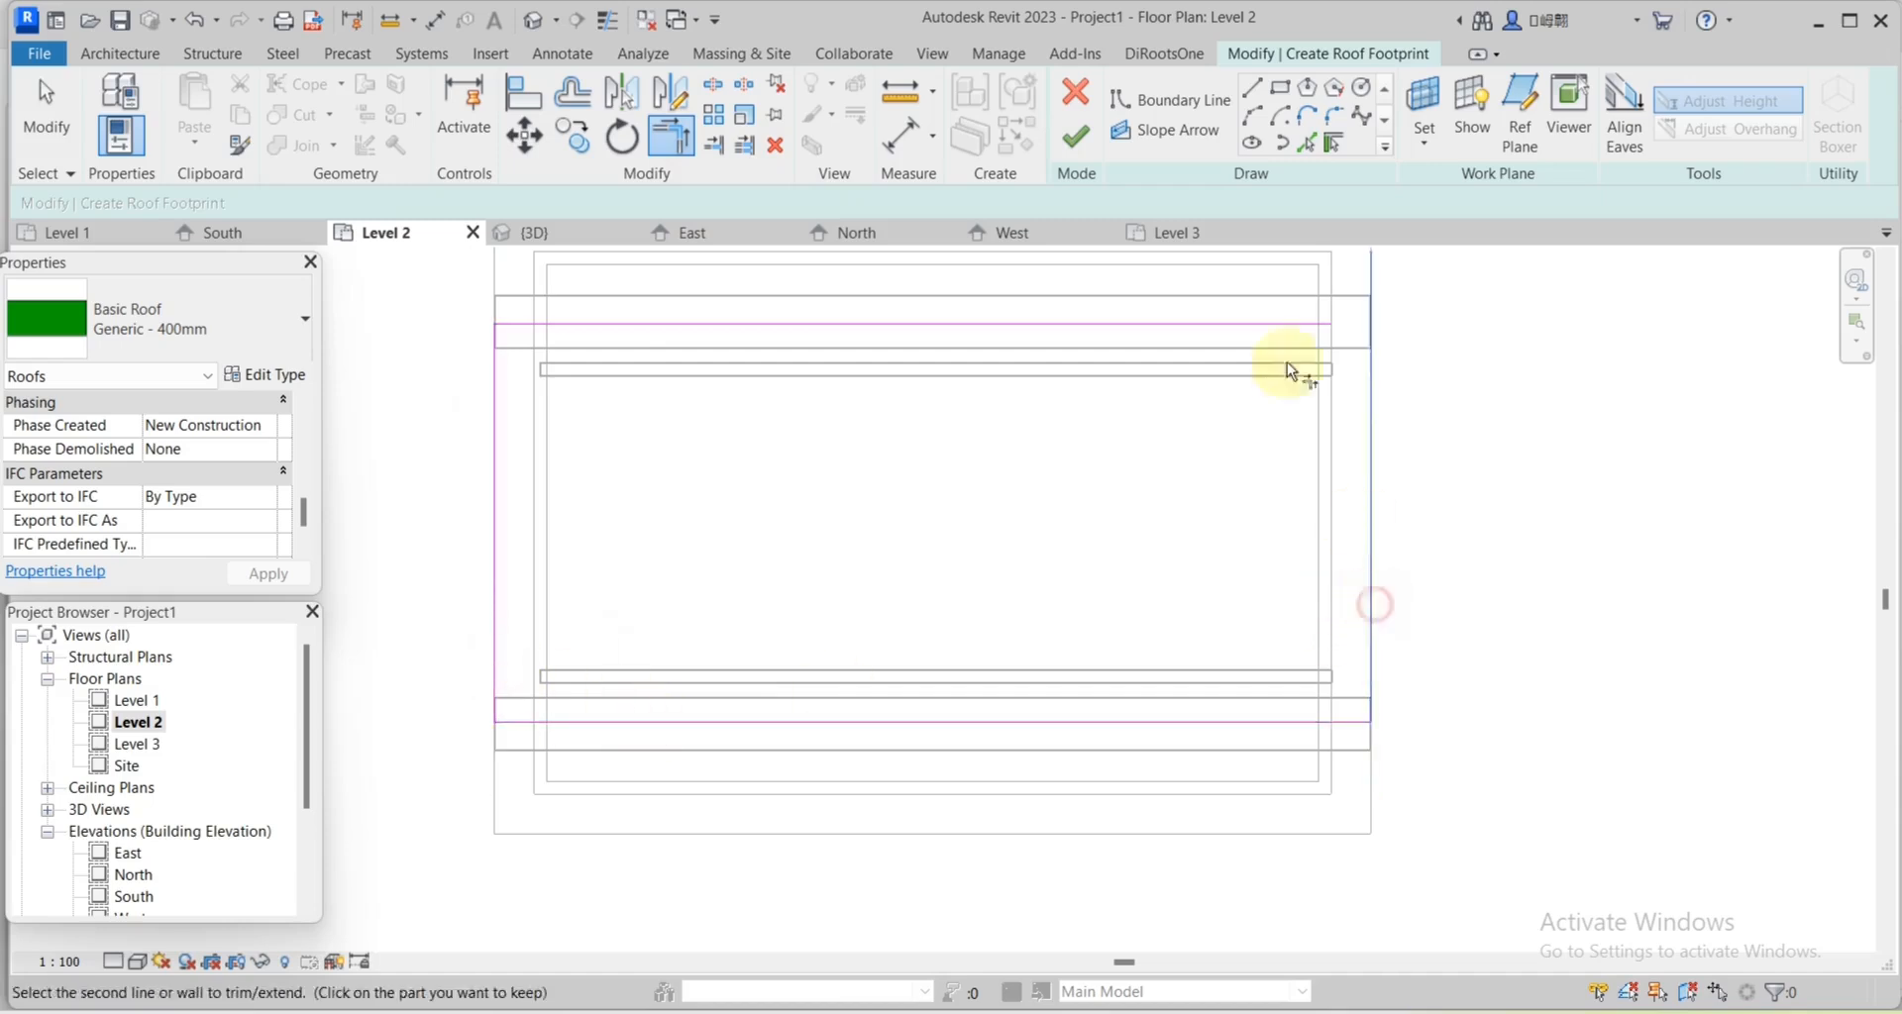
{"action": "scroll", "coordinate": [1256, 504], "scroll_direction": "down", "scroll_amount": 2}
{"action": "left_click", "coordinate": [54, 119]}
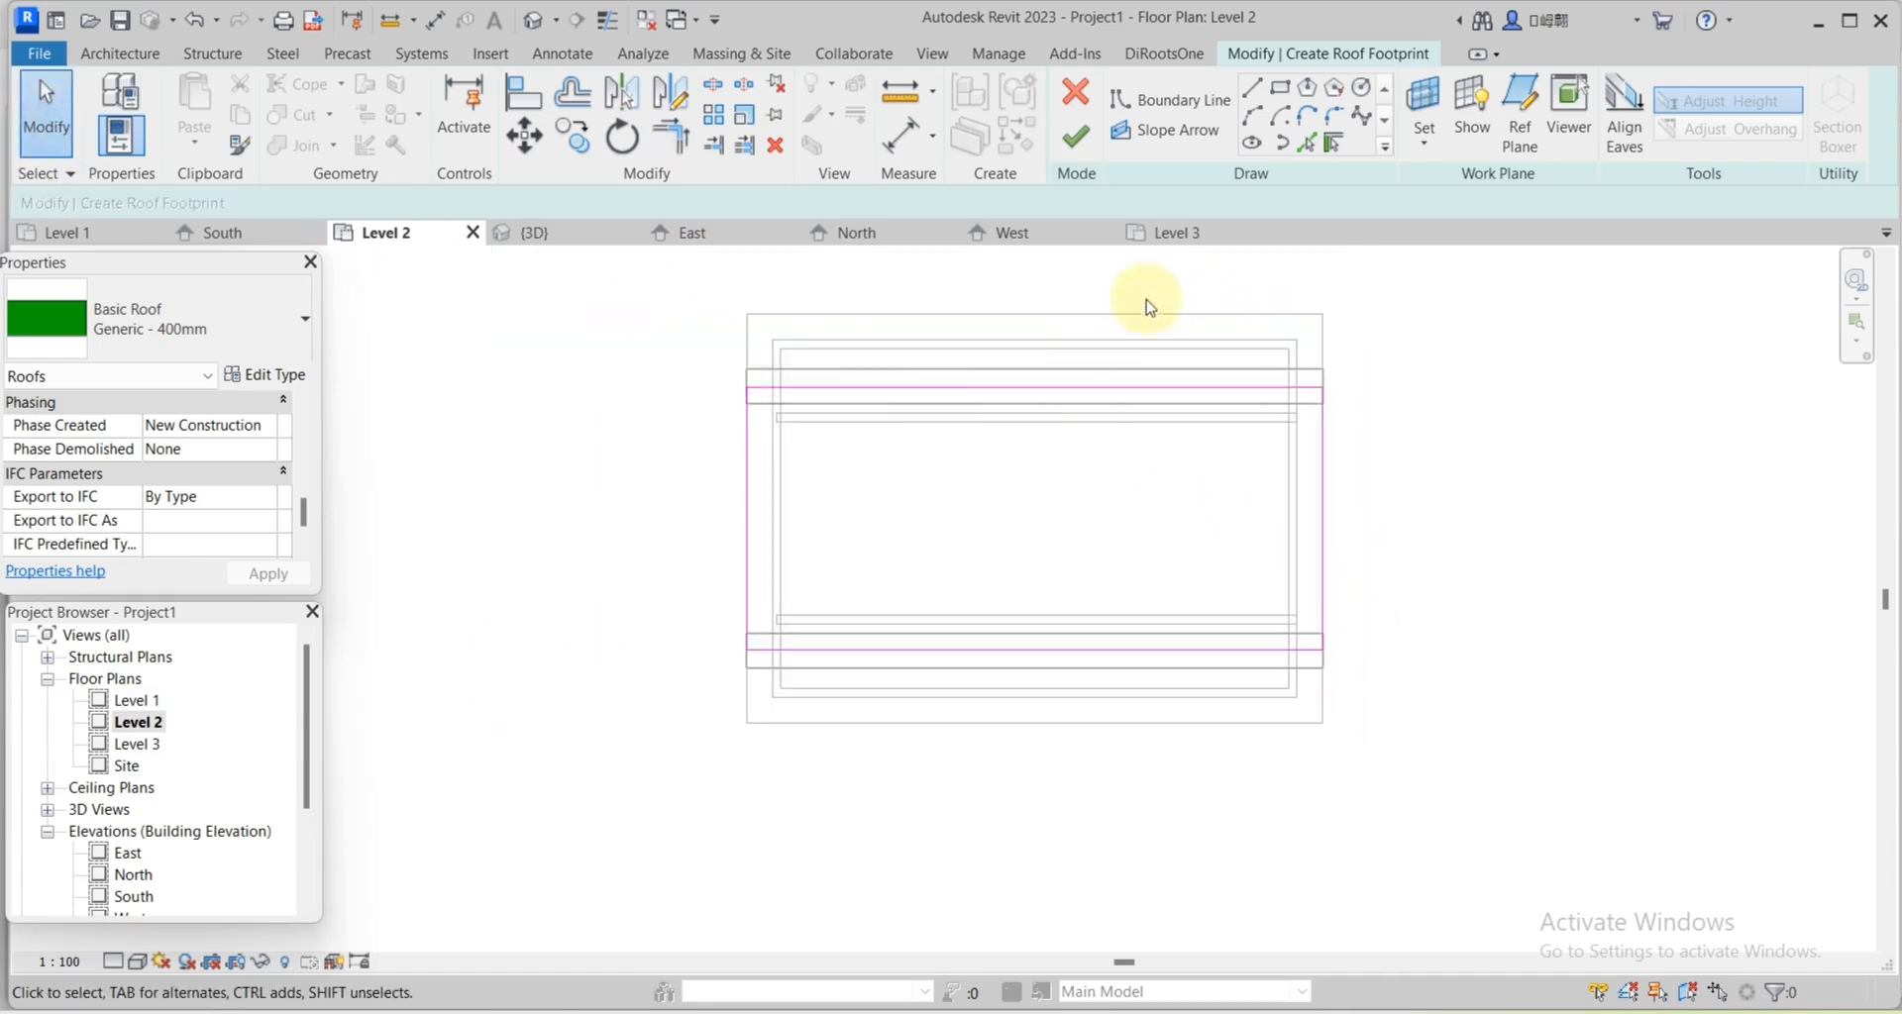
Make the two long boundary lines slope-defining at 30°, finish the roof and attach the highlighted walls to it.
{"action": "scroll", "coordinate": [1095, 387], "scroll_direction": "up", "scroll_amount": 1}
{"action": "left_click_drag", "start_coordinate": [1107, 346], "coordinate": [960, 731]}
{"action": "left_click", "coordinate": [165, 426]}
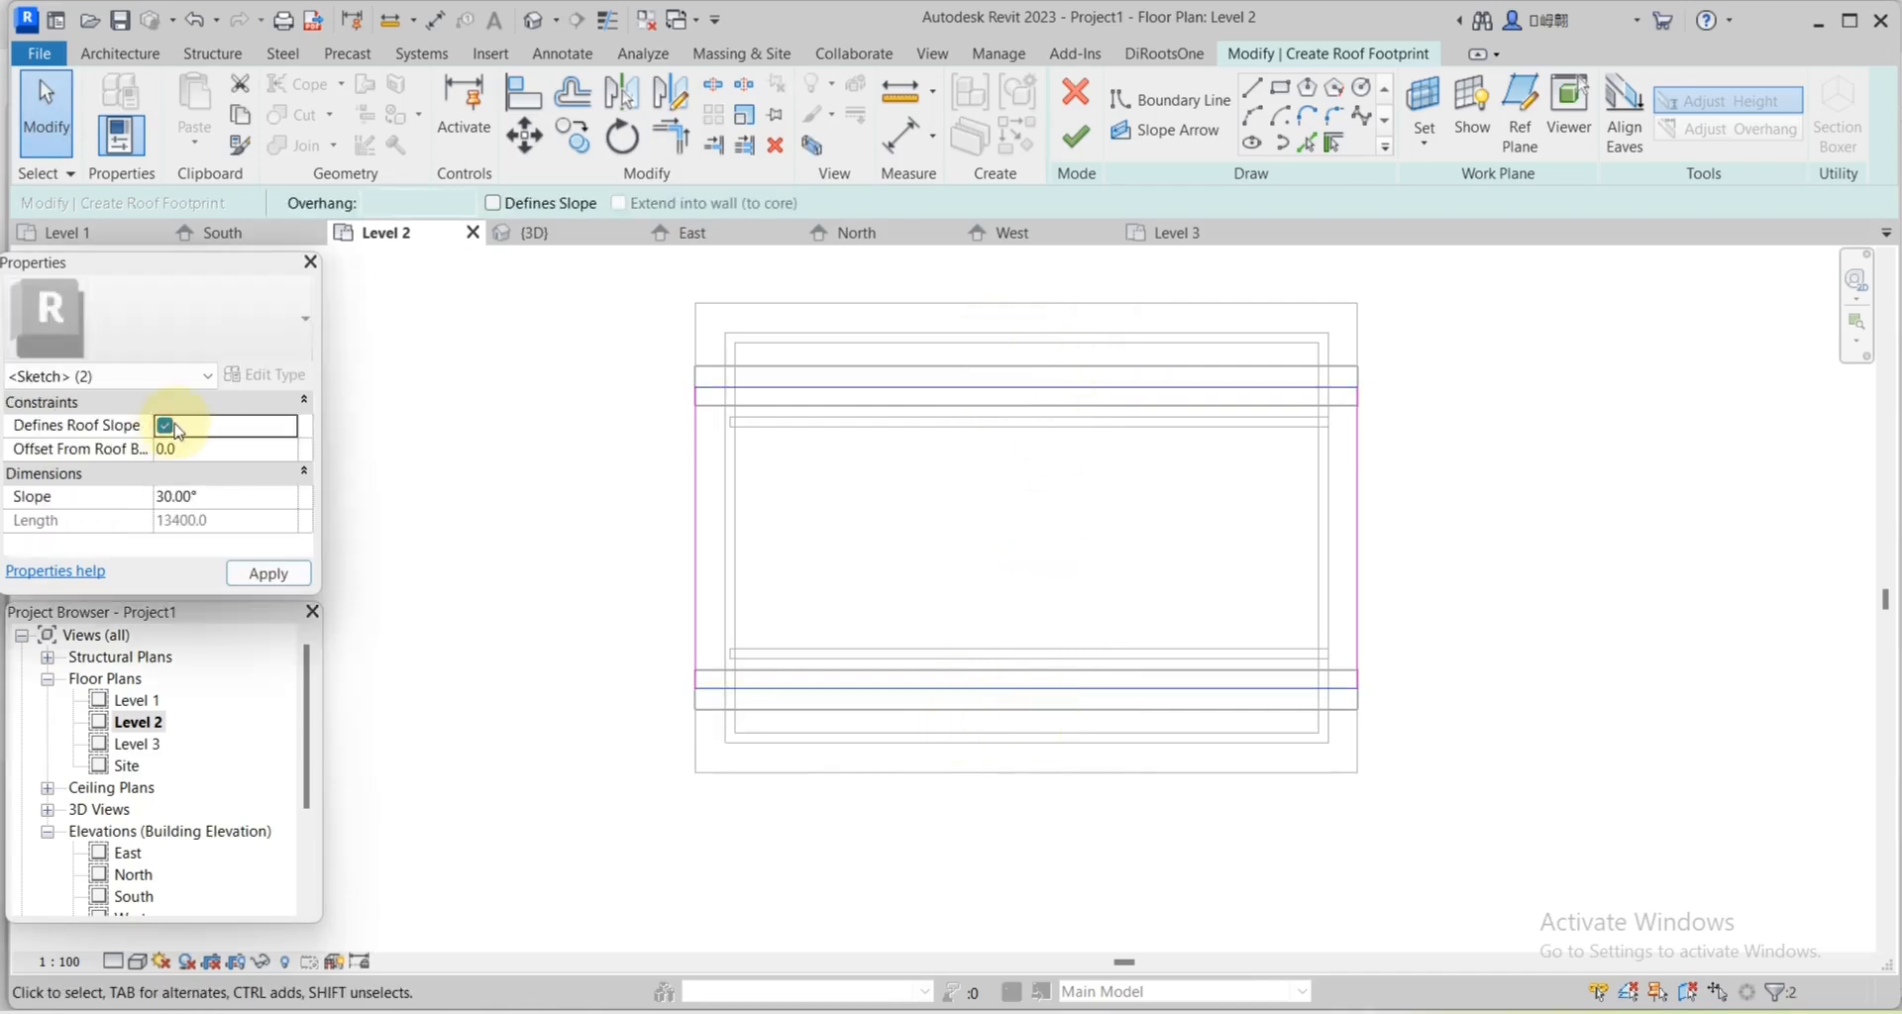
{"action": "left_click", "coordinate": [927, 493]}
{"action": "left_click", "coordinate": [1073, 142]}
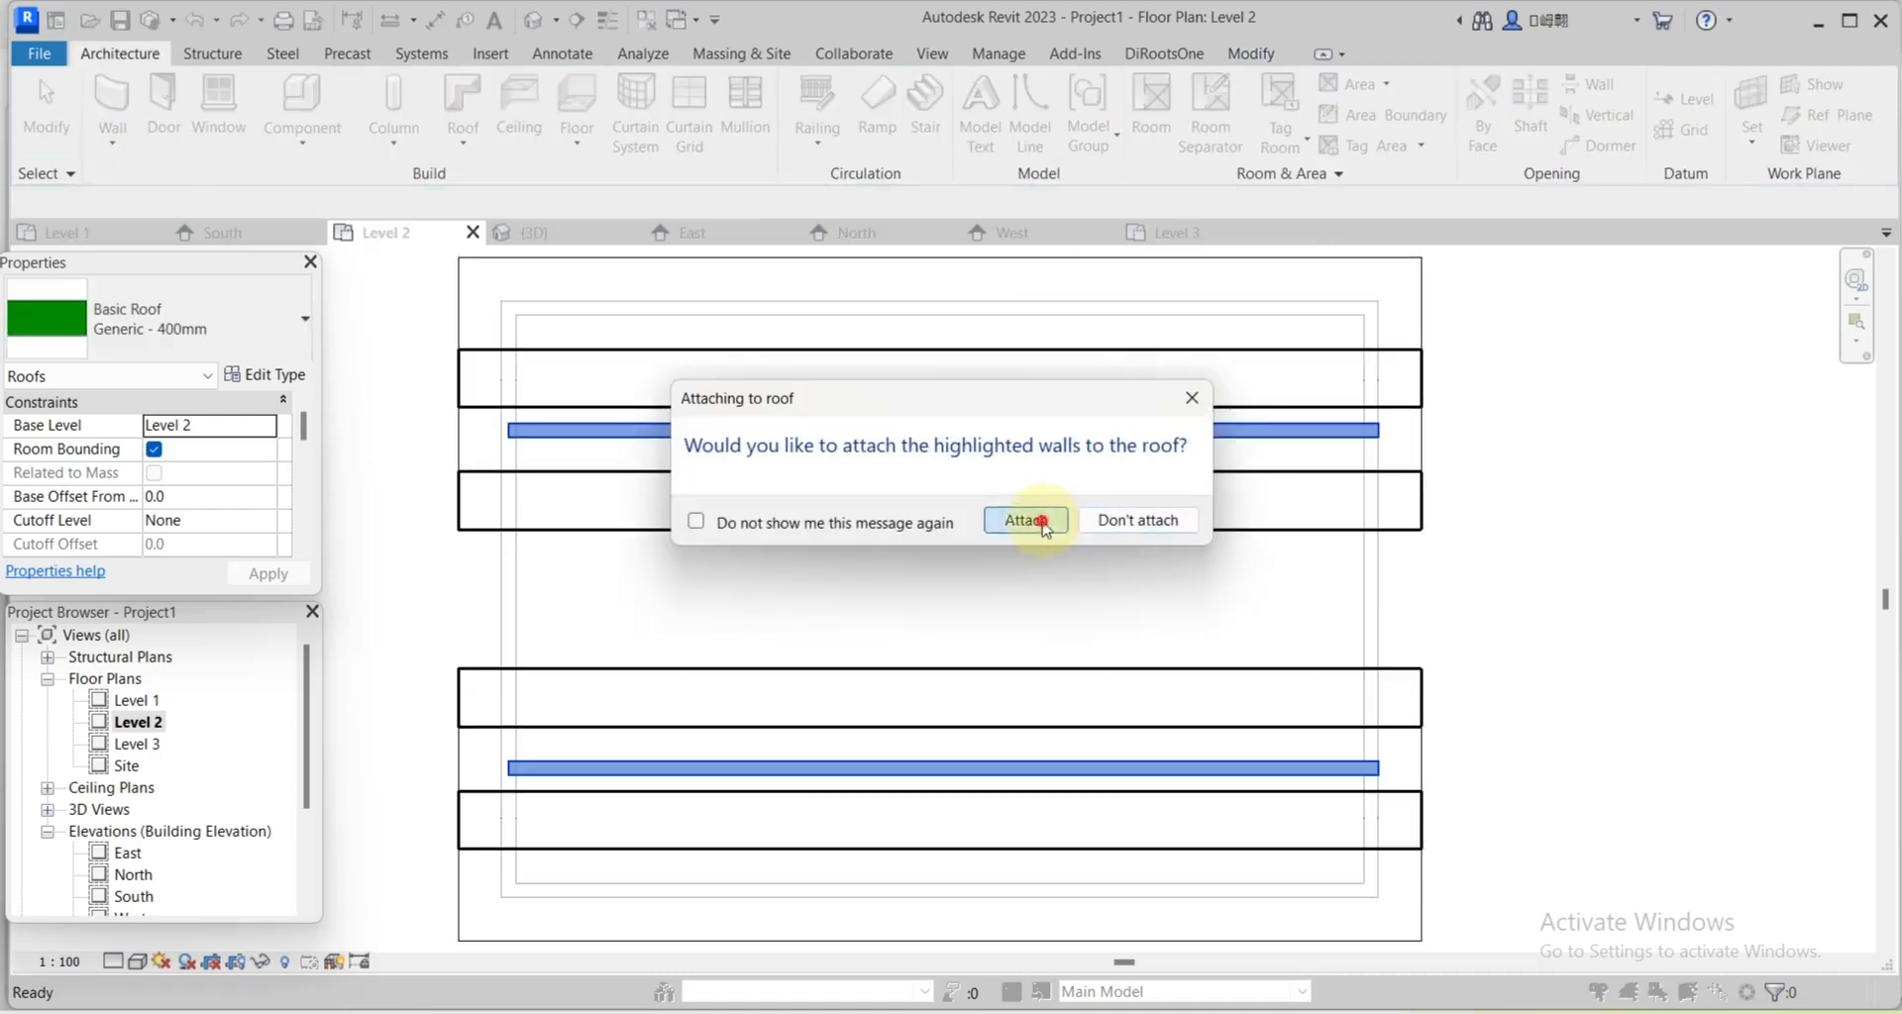
{"action": "left_click", "coordinate": [1043, 522]}
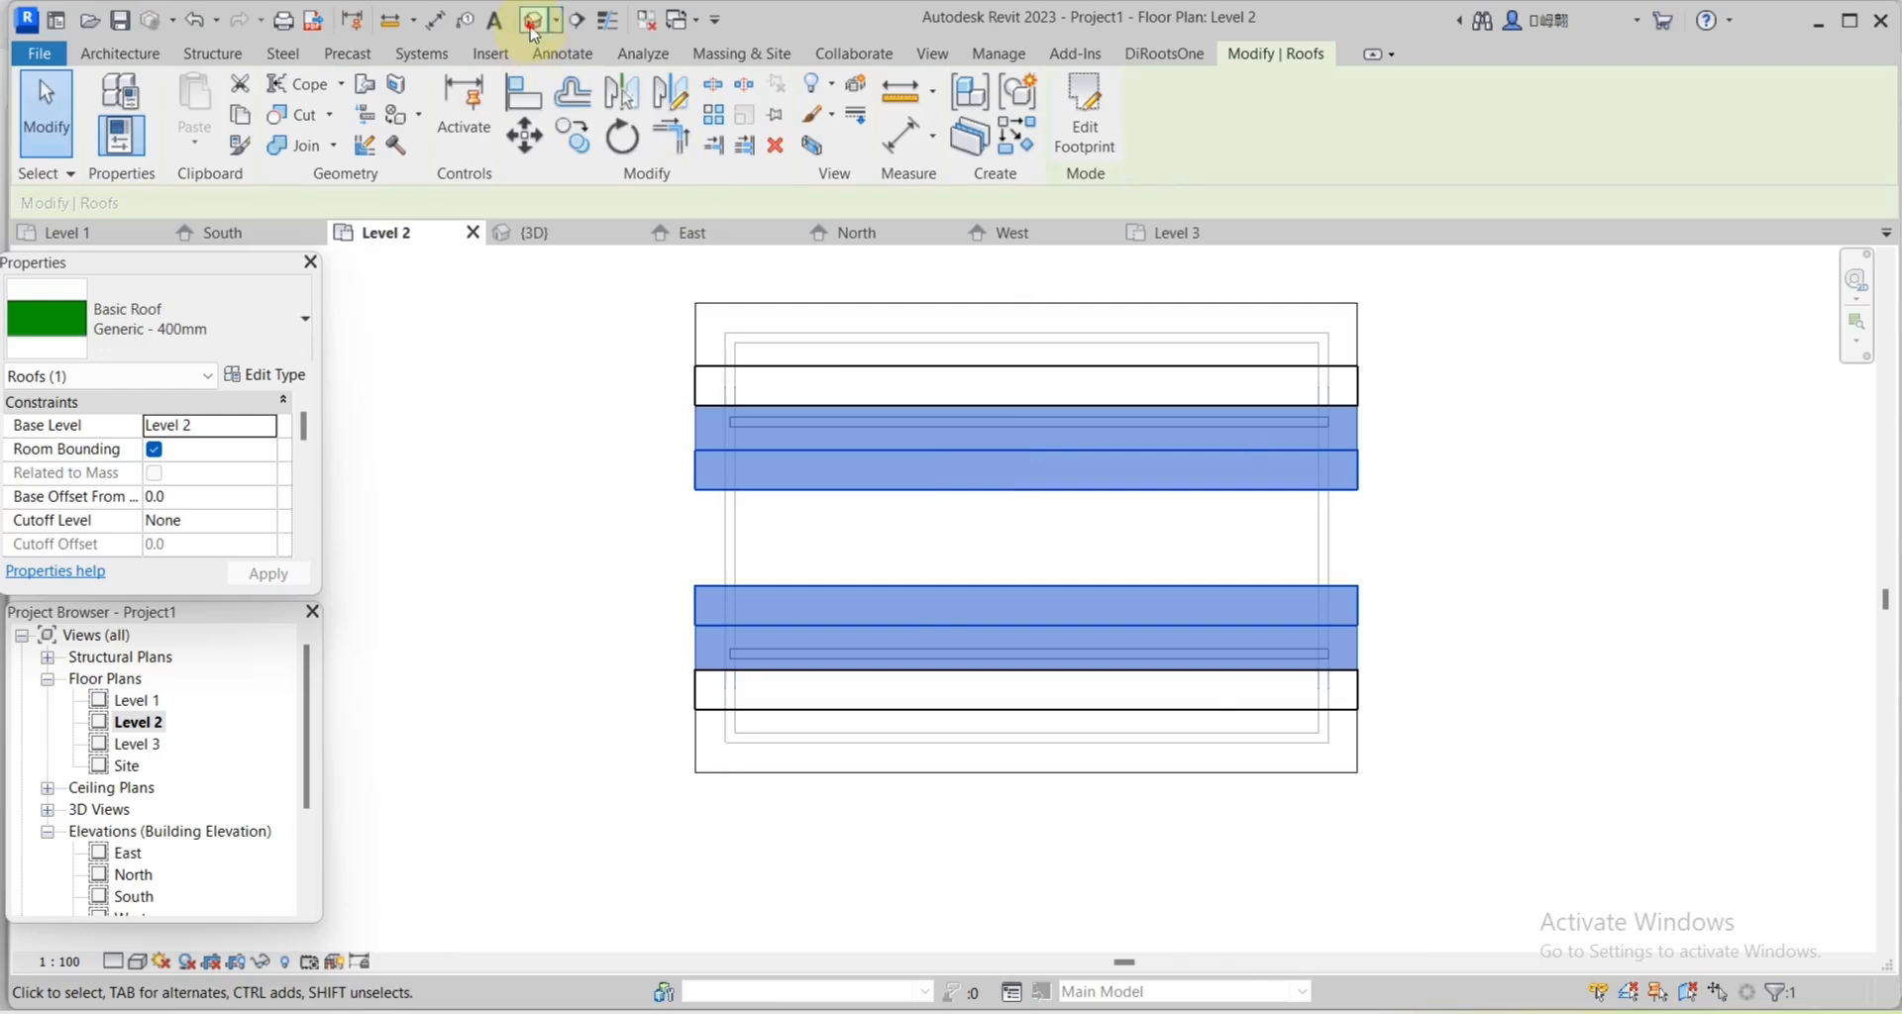
In the 3D view, set the centre roof's base level to Level 3 and check it from a lower angle.
{"action": "left_click", "coordinate": [538, 20]}
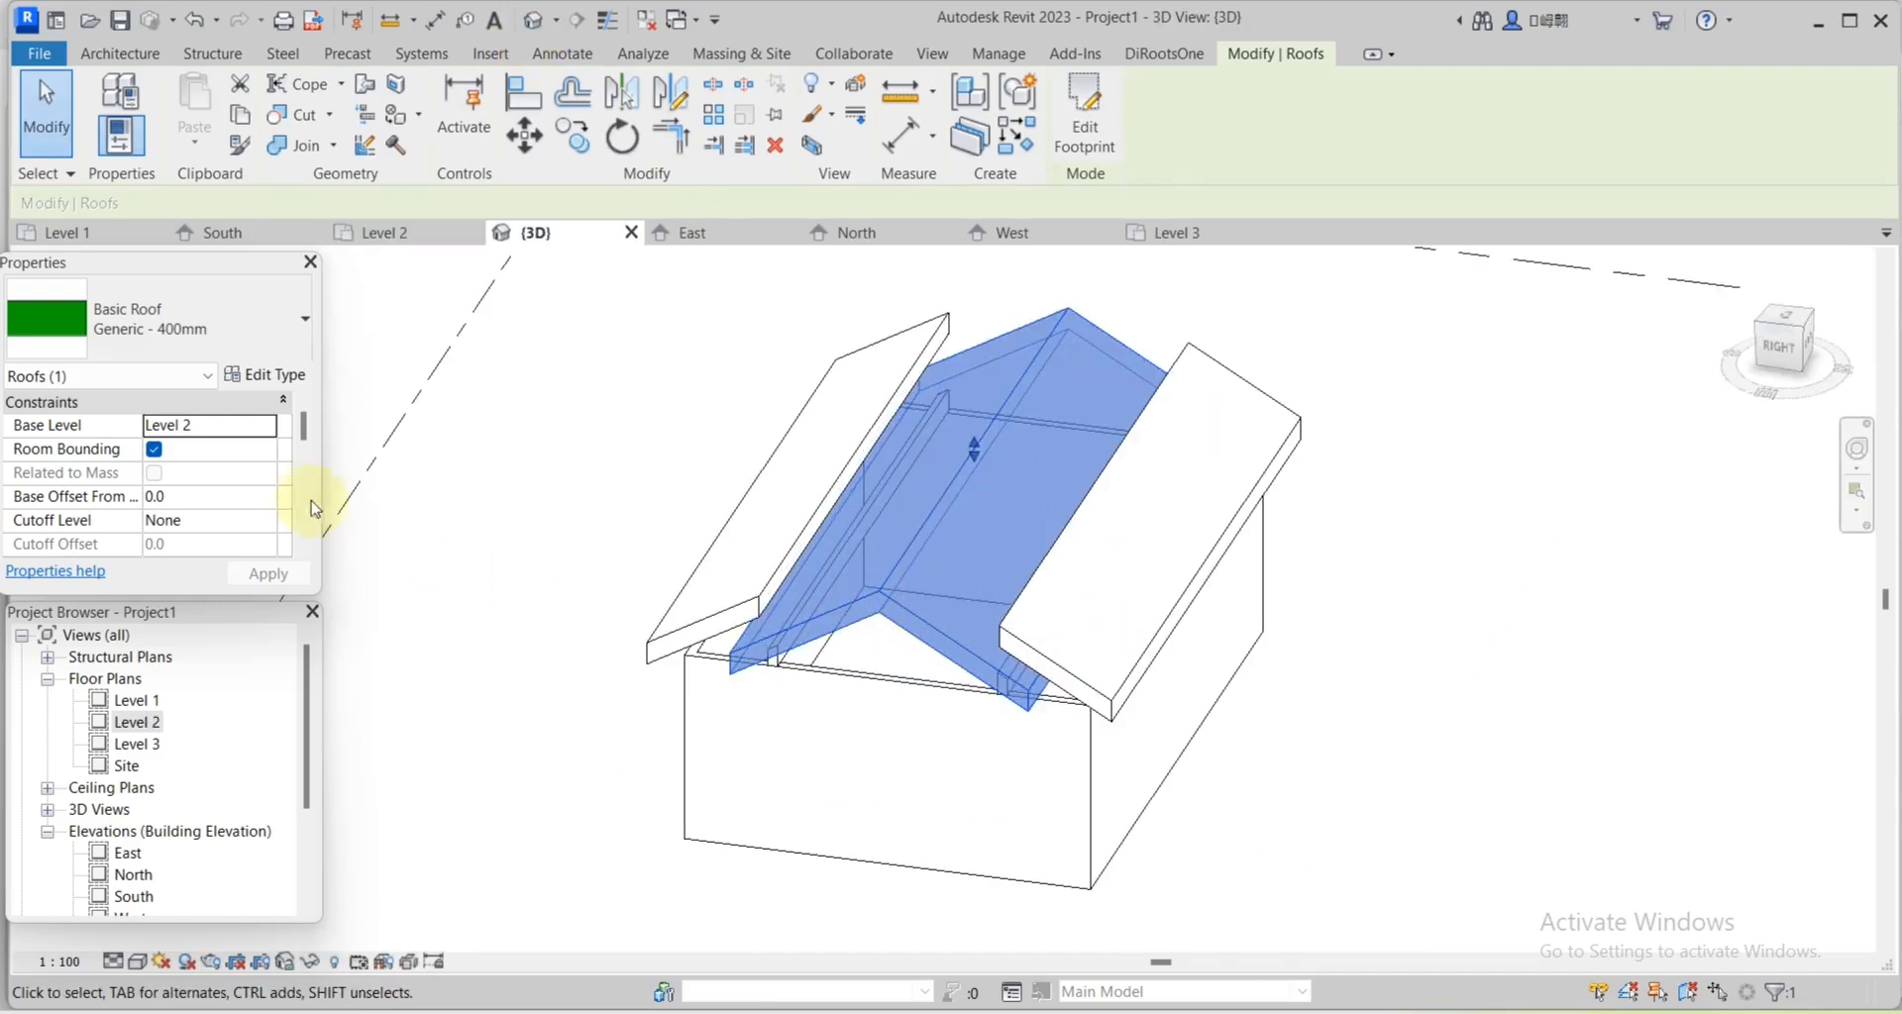
{"action": "left_click", "coordinate": [261, 440]}
{"action": "left_click", "coordinate": [238, 433]}
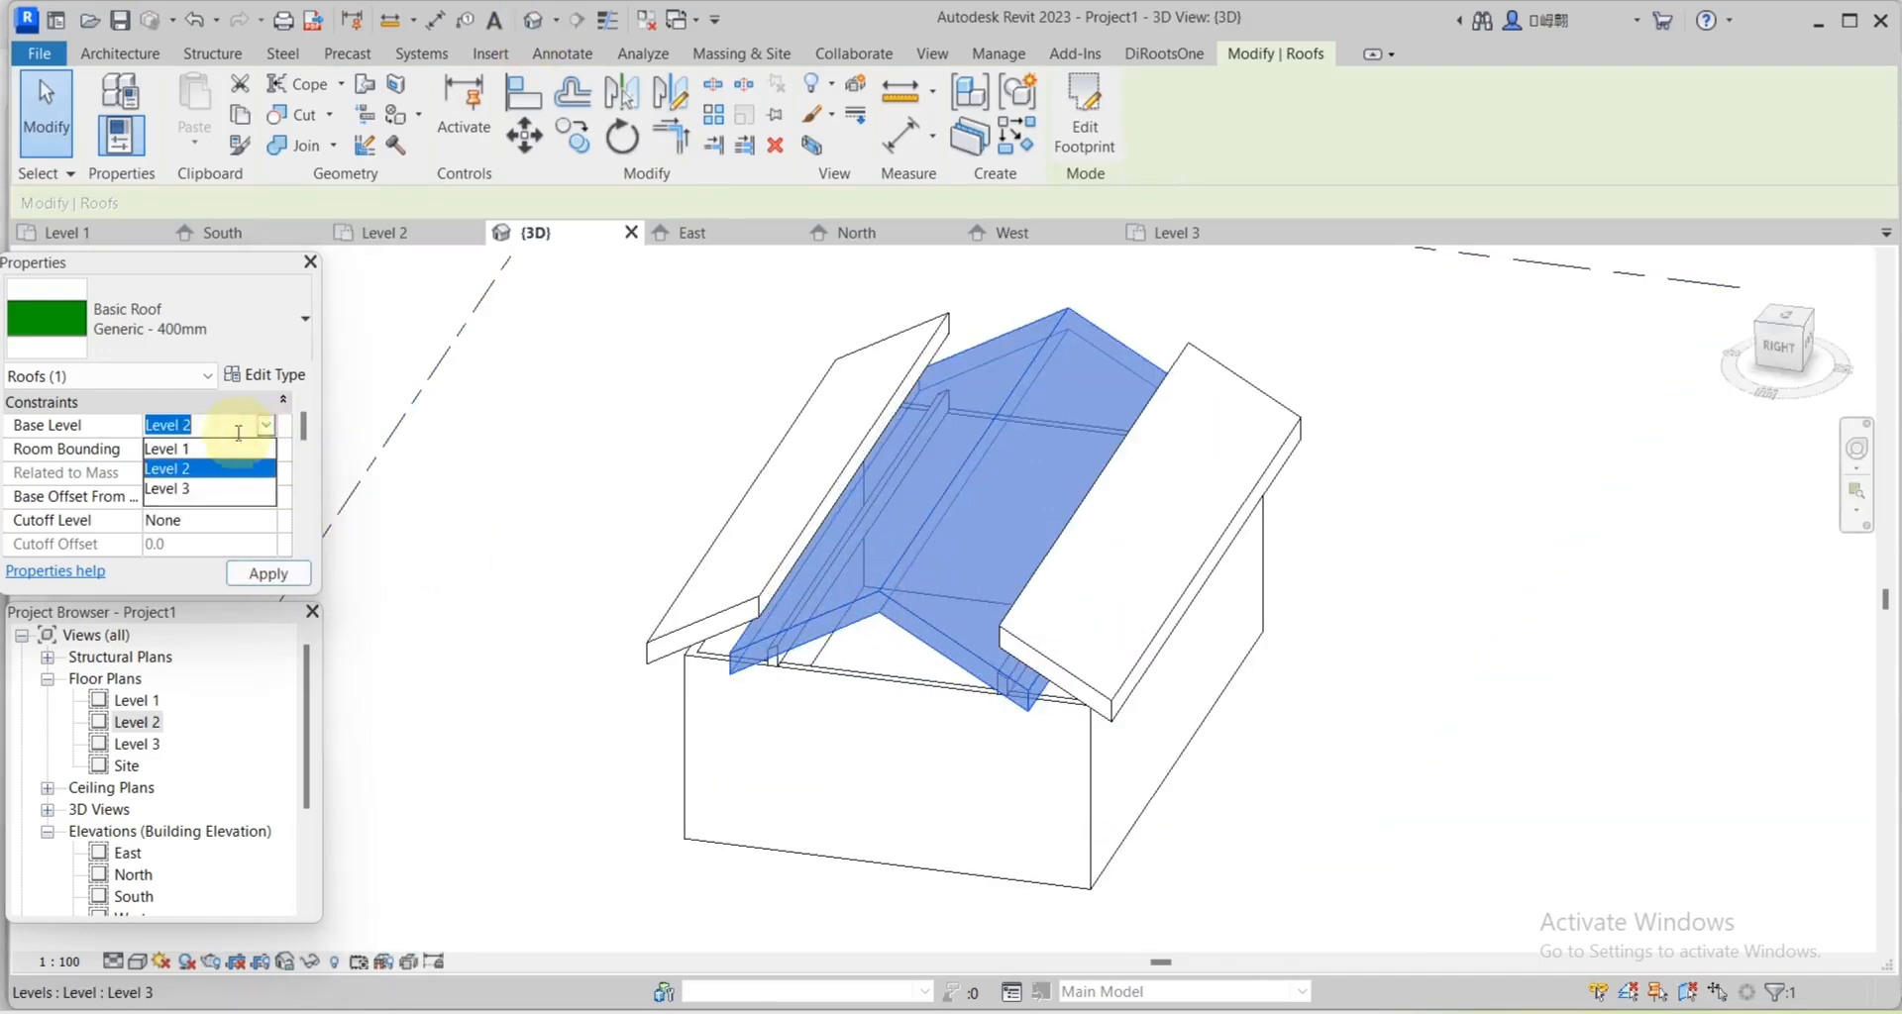
{"action": "left_click", "coordinate": [169, 487]}
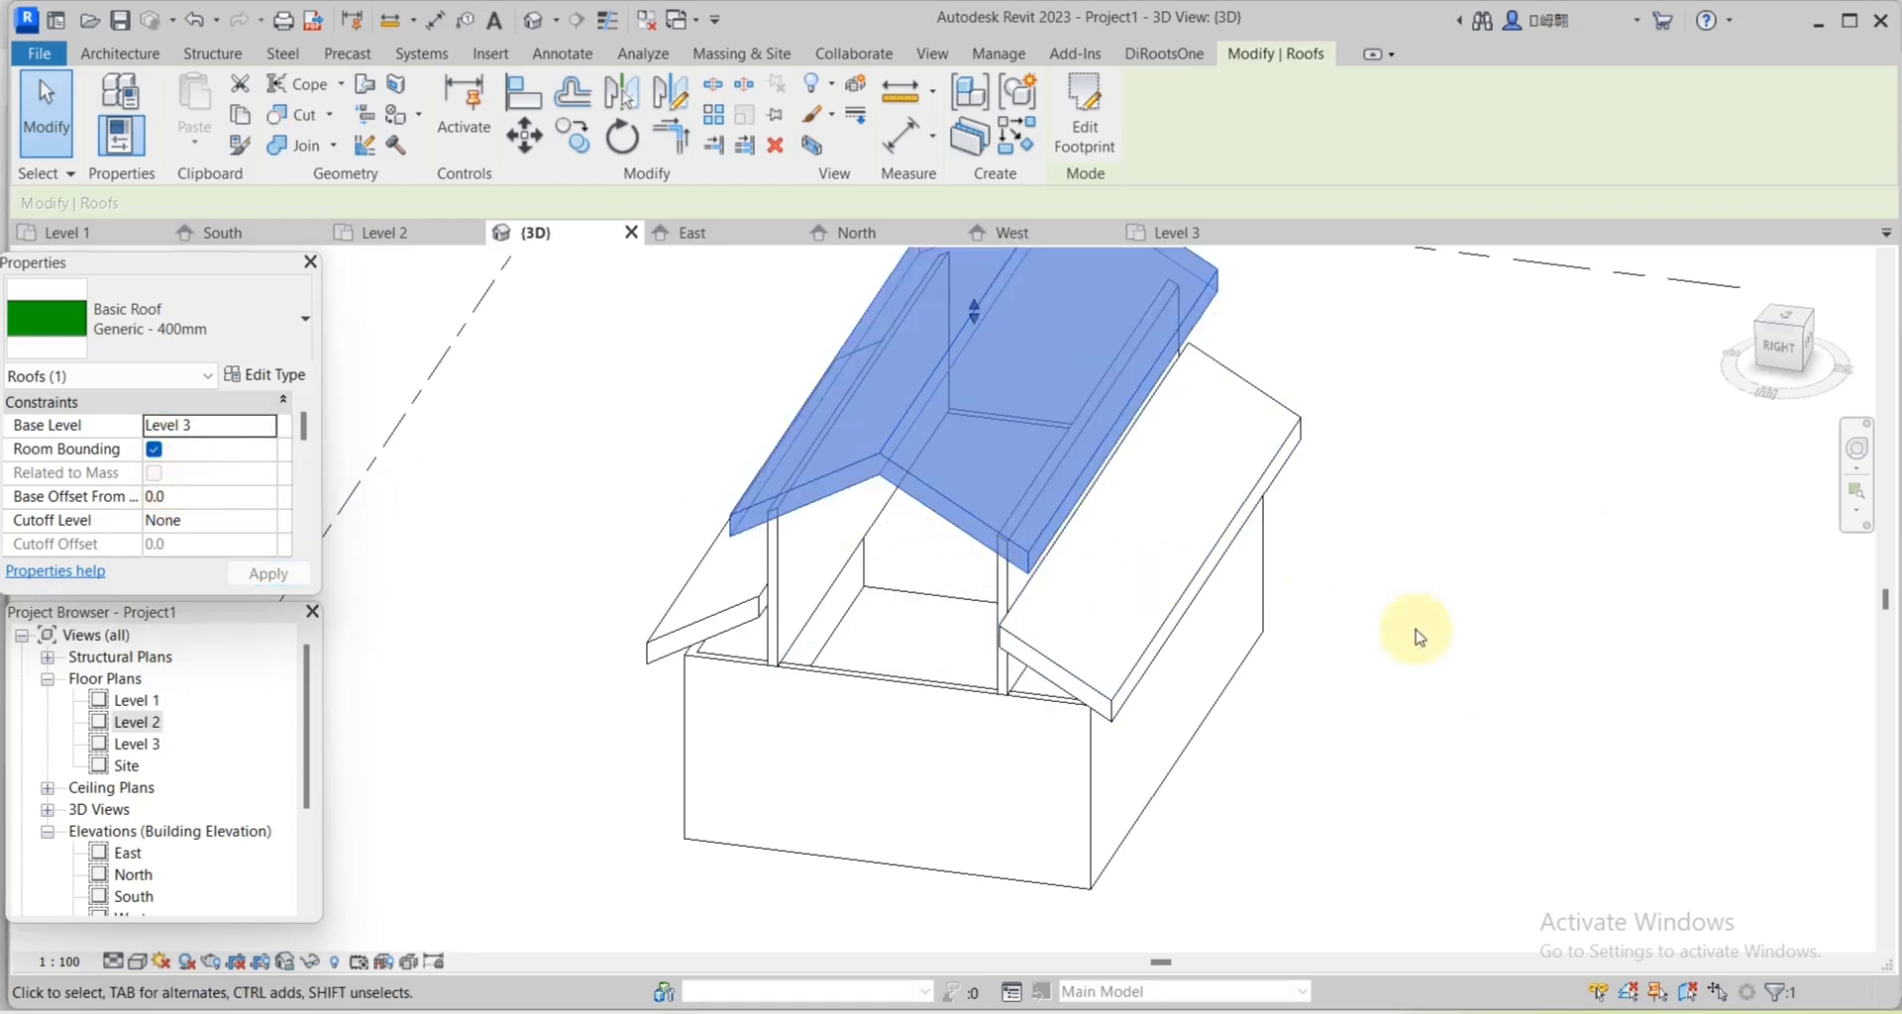
{"action": "left_click", "coordinate": [1414, 637]}
{"action": "scroll", "coordinate": [1028, 578], "scroll_direction": "up", "scroll_amount": 3}
{"action": "scroll", "coordinate": [1002, 575], "scroll_direction": "down", "scroll_amount": 4}
{"action": "scroll", "coordinate": [1015, 604], "scroll_direction": "up", "scroll_amount": 3}
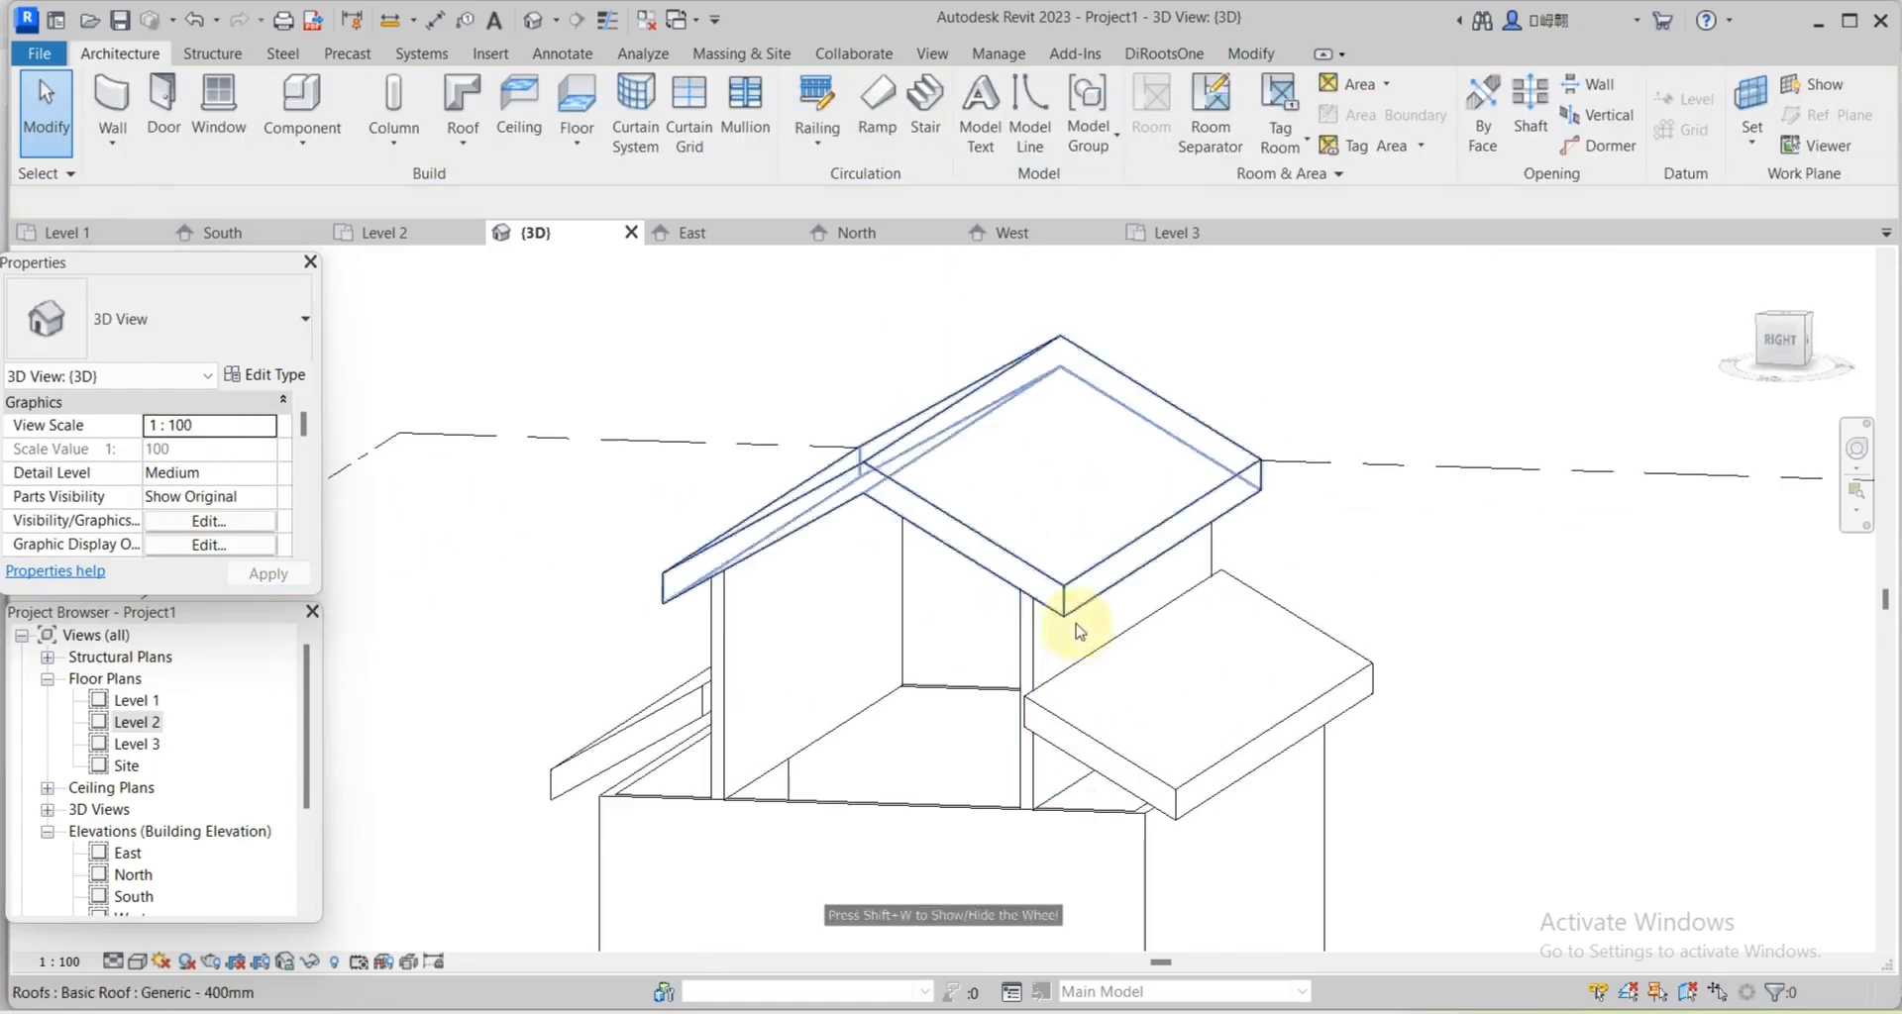
{"action": "scroll", "coordinate": [962, 554], "scroll_direction": "up", "scroll_amount": 1}
{"action": "middle_click_drag", "start_coordinate": [962, 554], "coordinate": [1104, 491]}
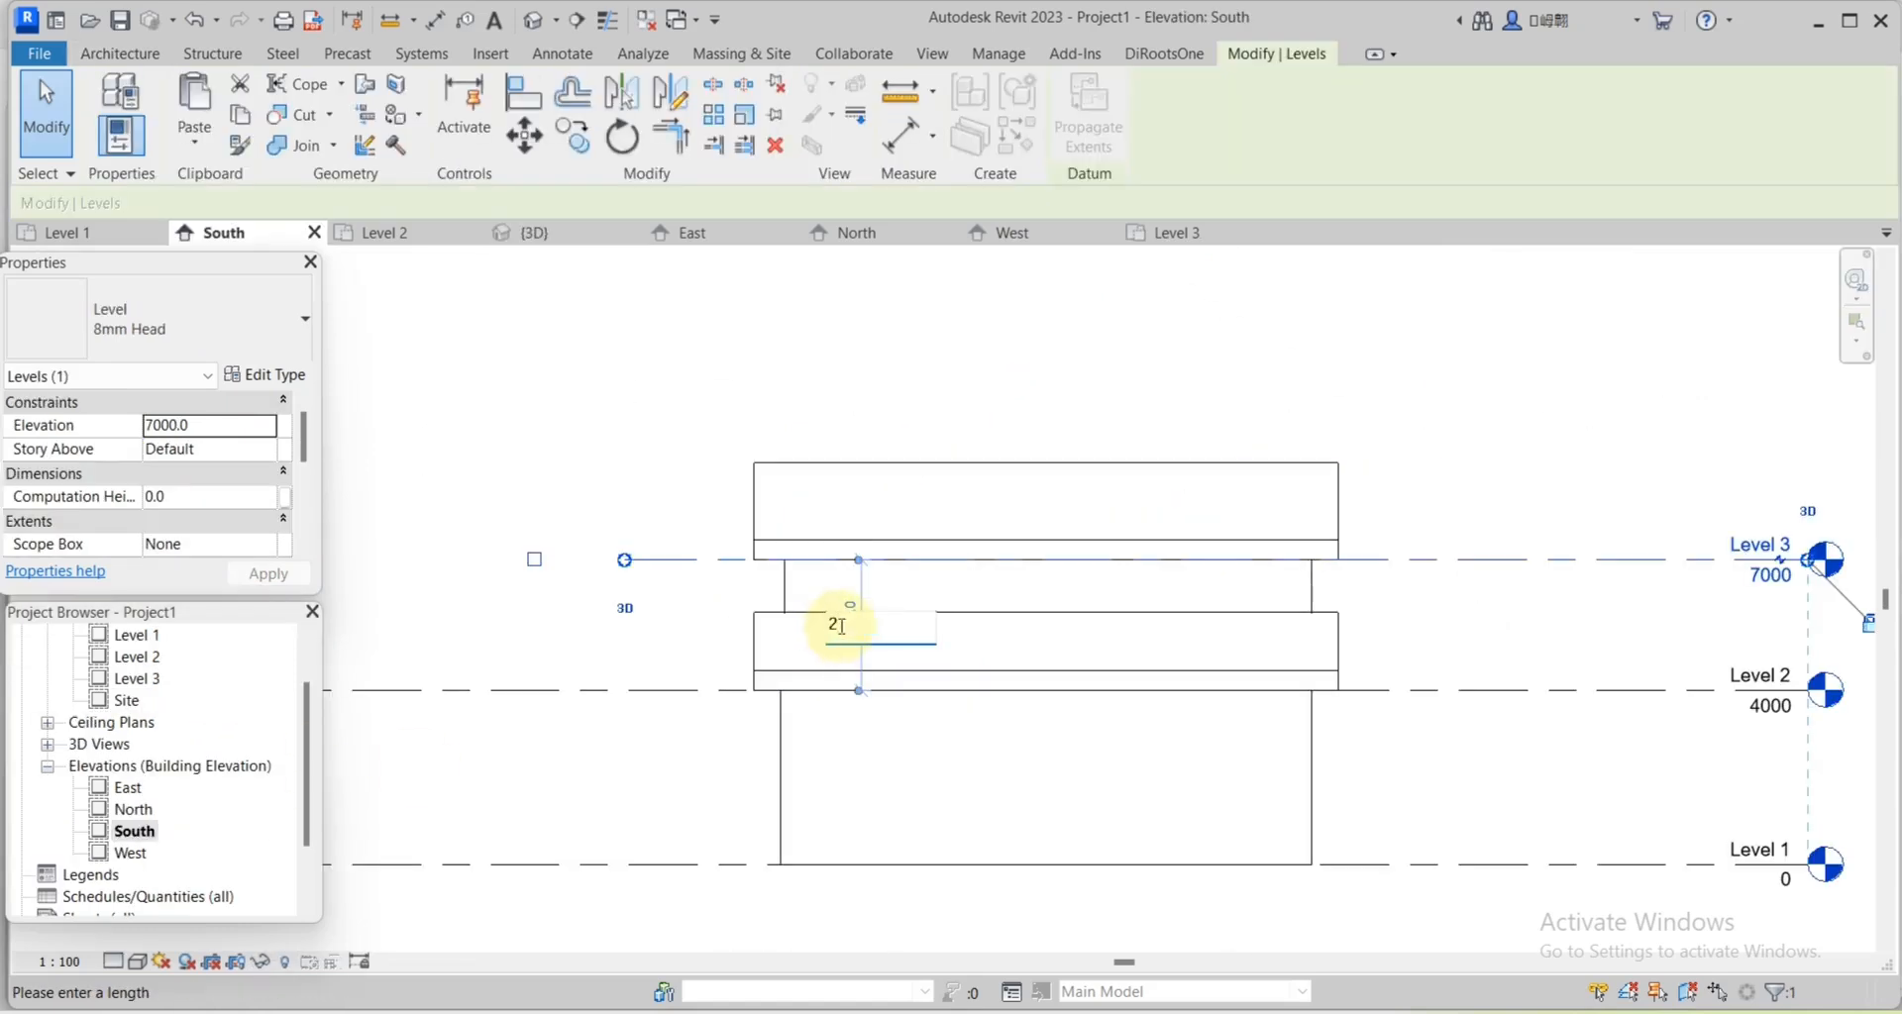
In the South elevation, set the distance from Level 2 to Level 3 to 2400 mm.
{"action": "type", "text": "00"}
{"action": "key", "text": "Return"}
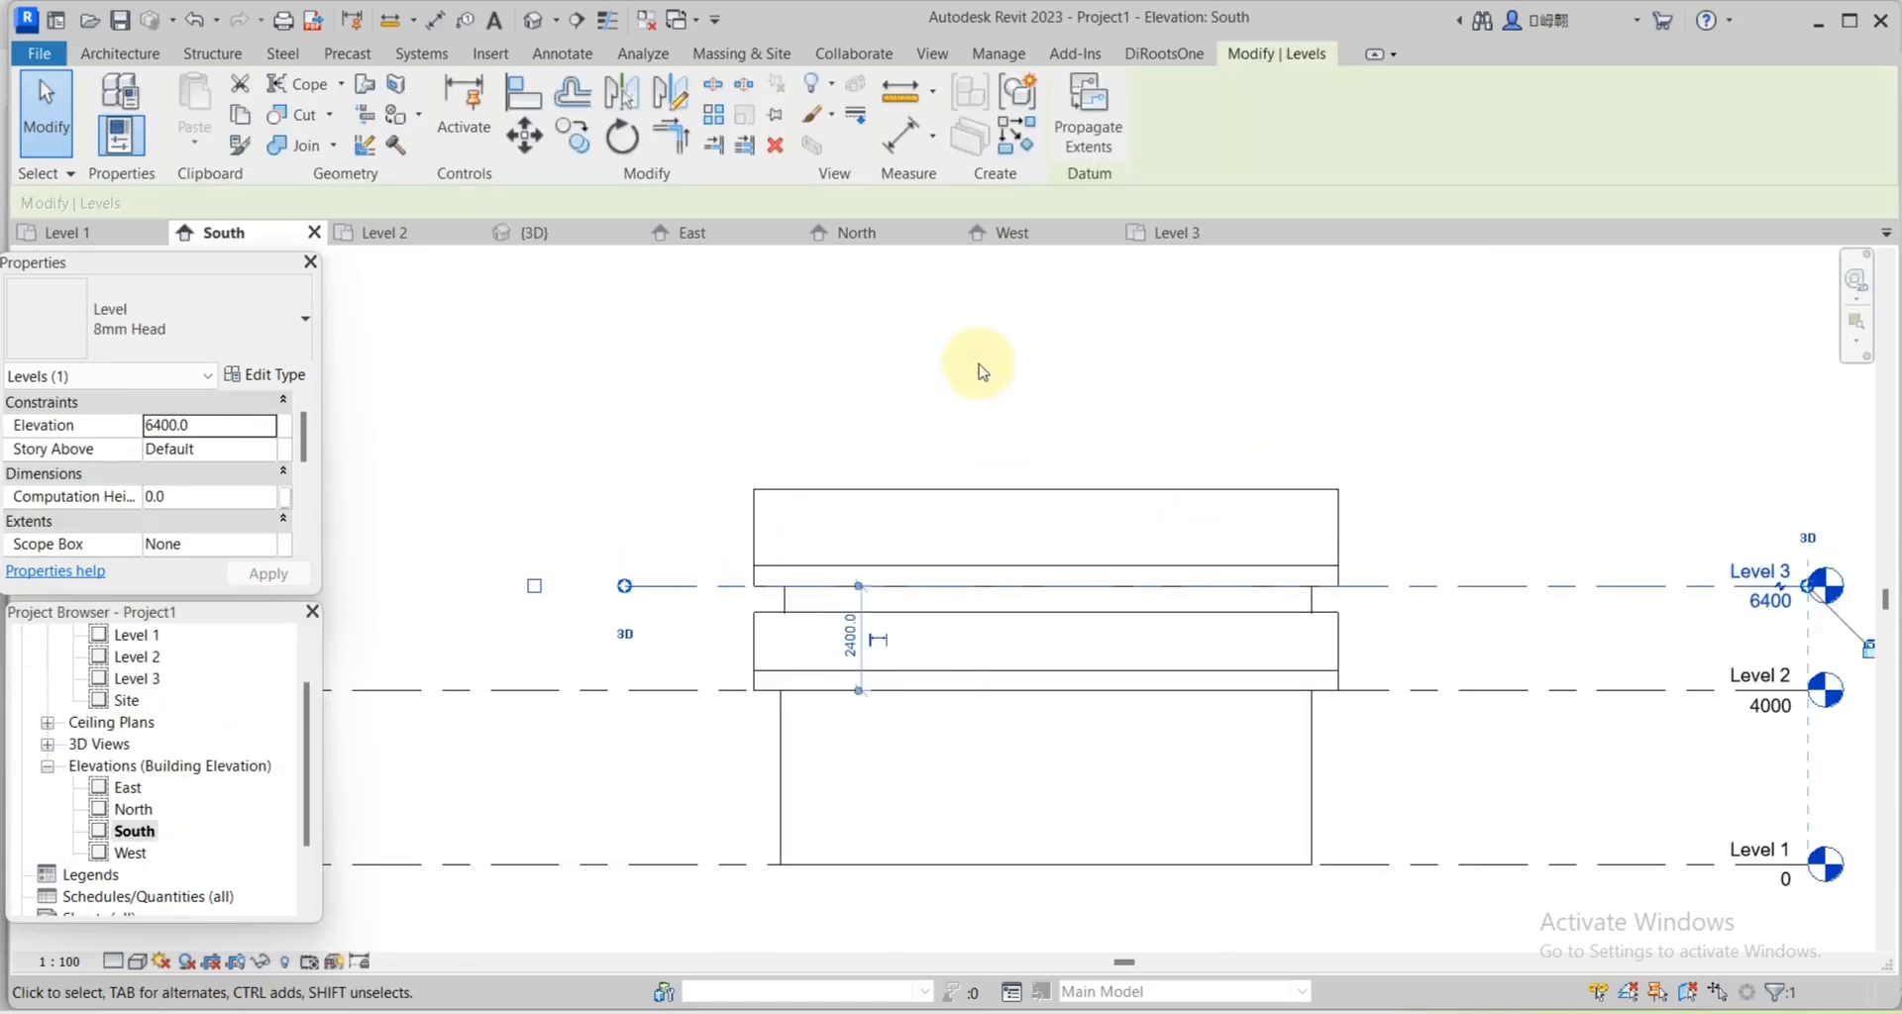
{"action": "left_click", "coordinate": [989, 428]}
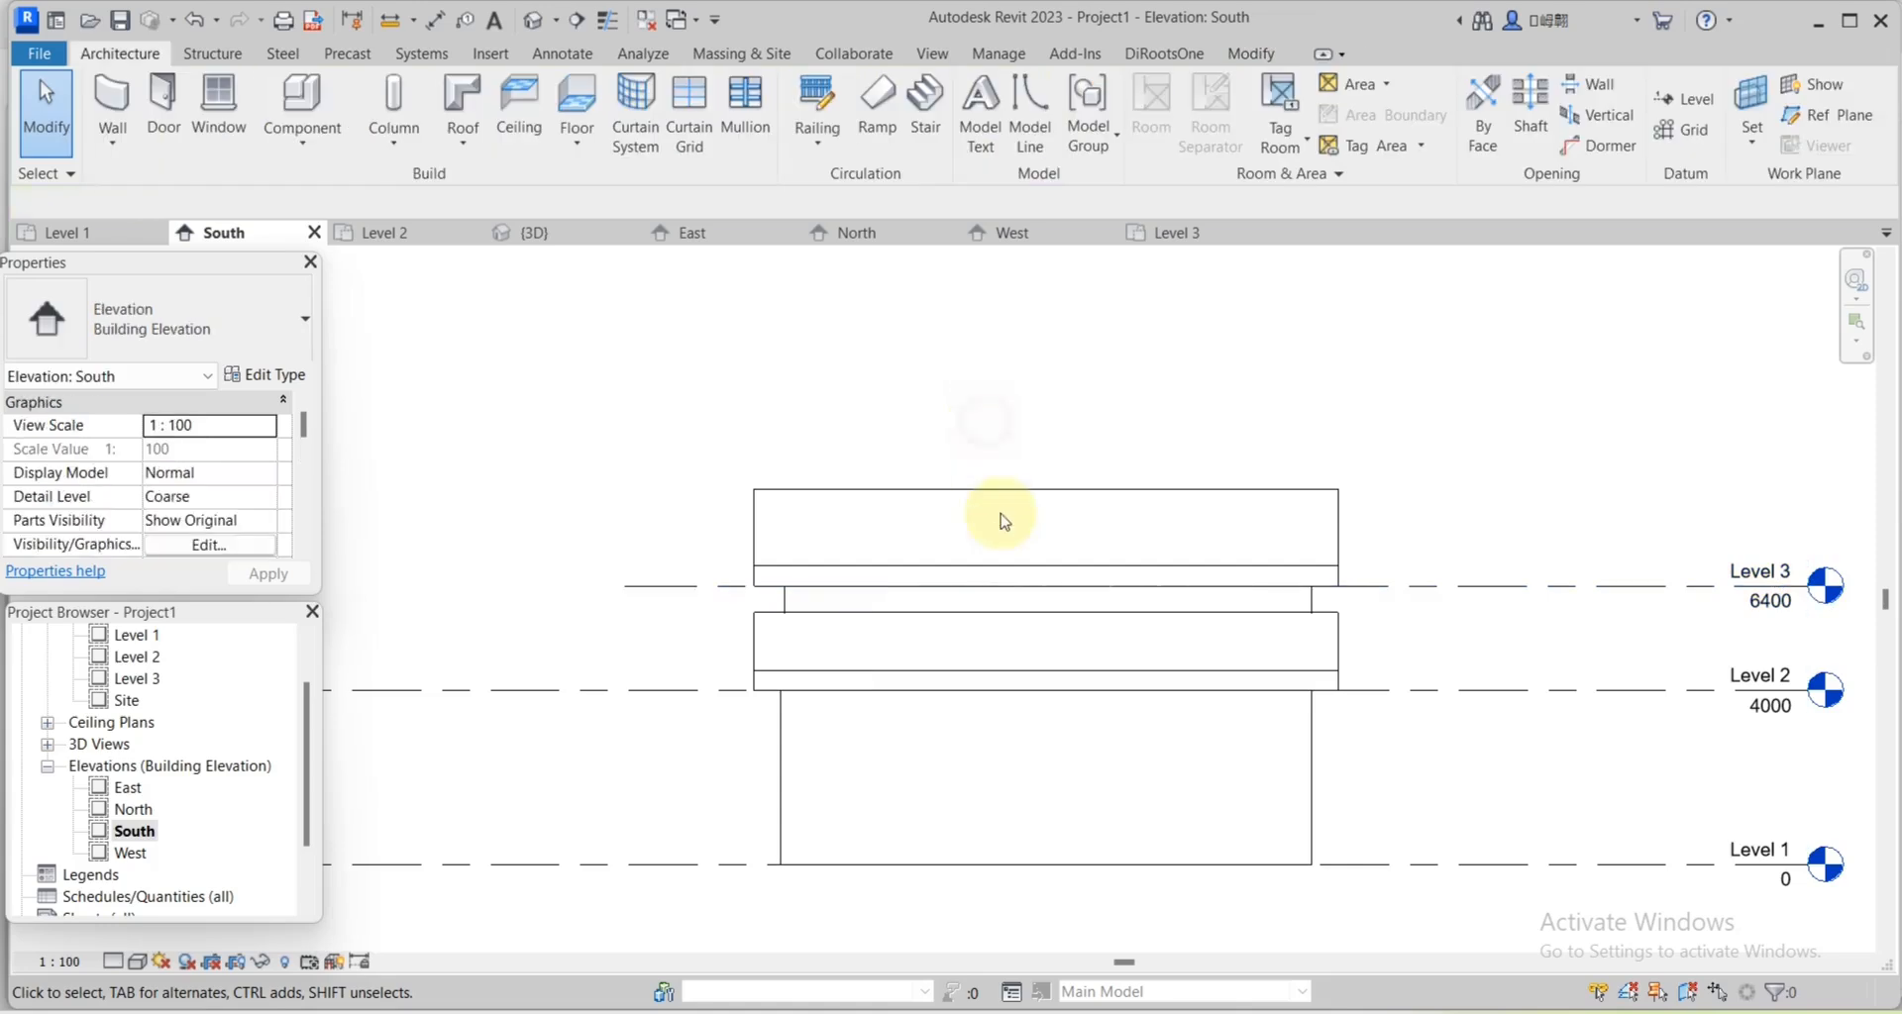
In the 3D view, attach the top of the near end wall to the raised centre roof.
{"action": "left_click", "coordinate": [541, 27]}
{"action": "scroll", "coordinate": [988, 645], "scroll_direction": "up", "scroll_amount": 3}
{"action": "left_click", "coordinate": [852, 769]}
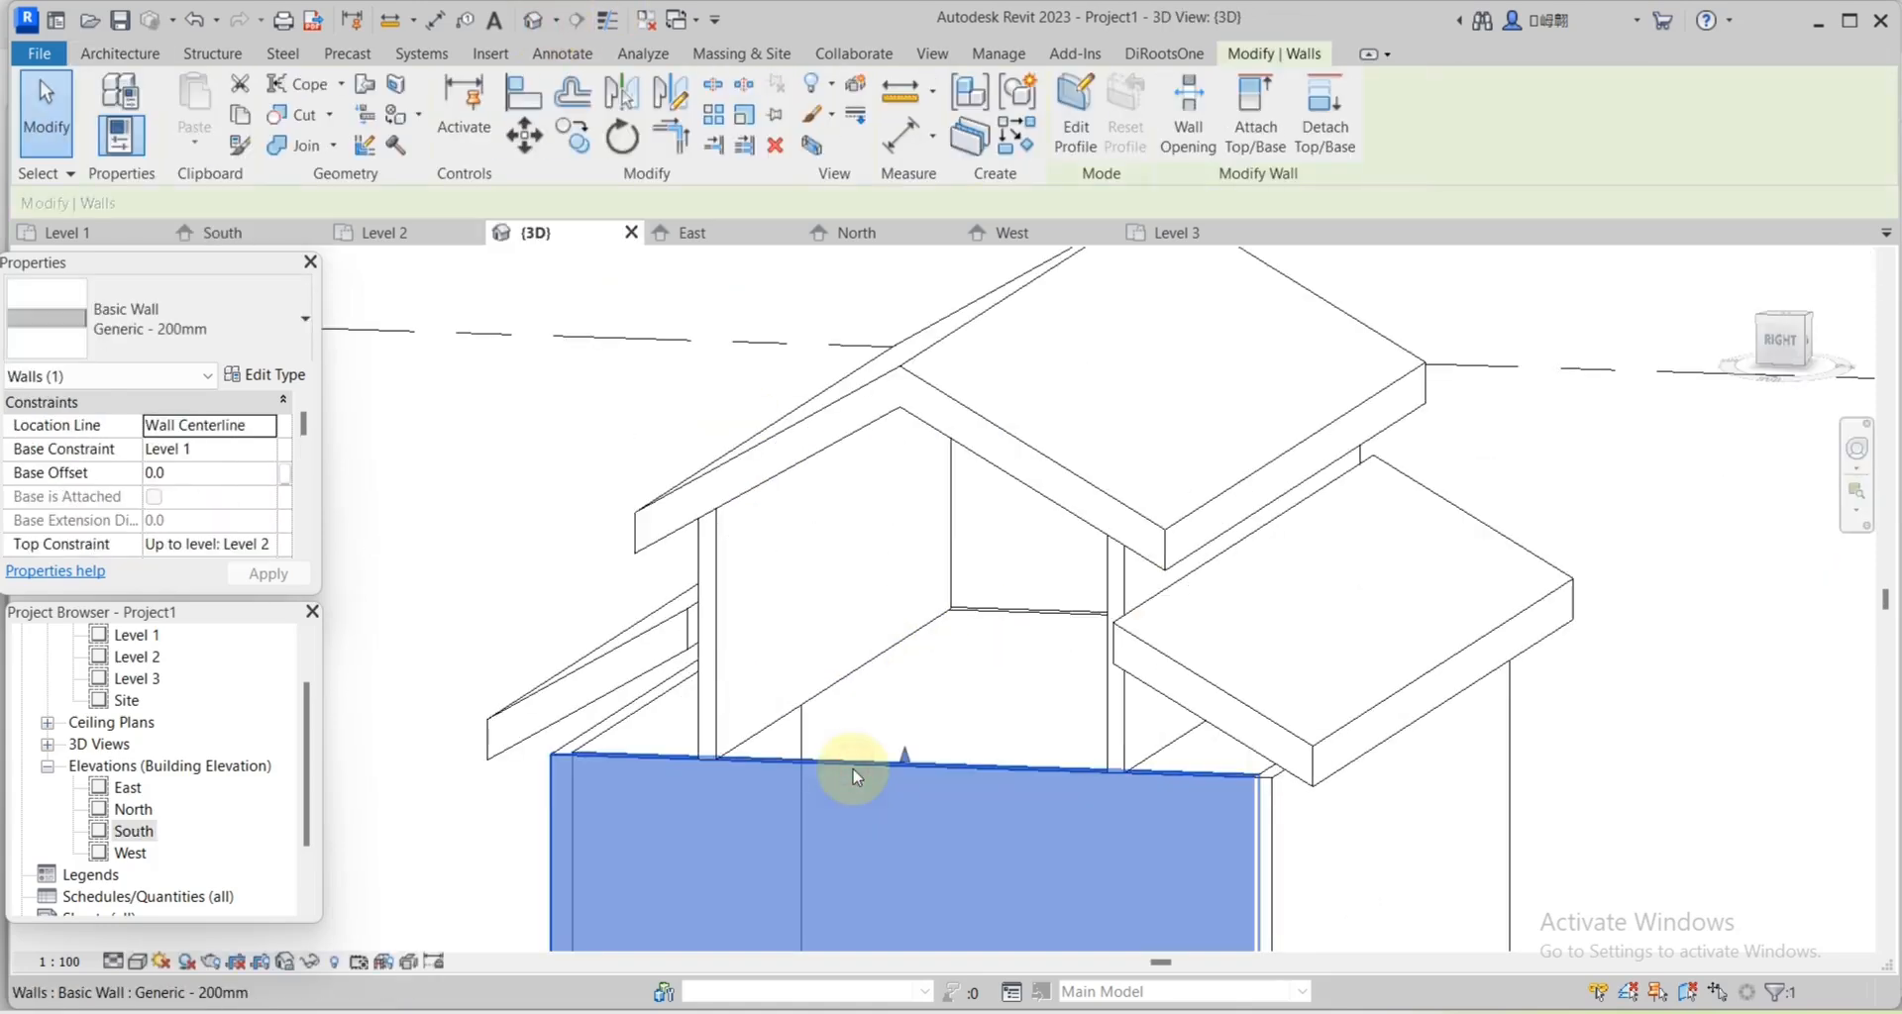
{"action": "left_click", "coordinate": [1255, 104]}
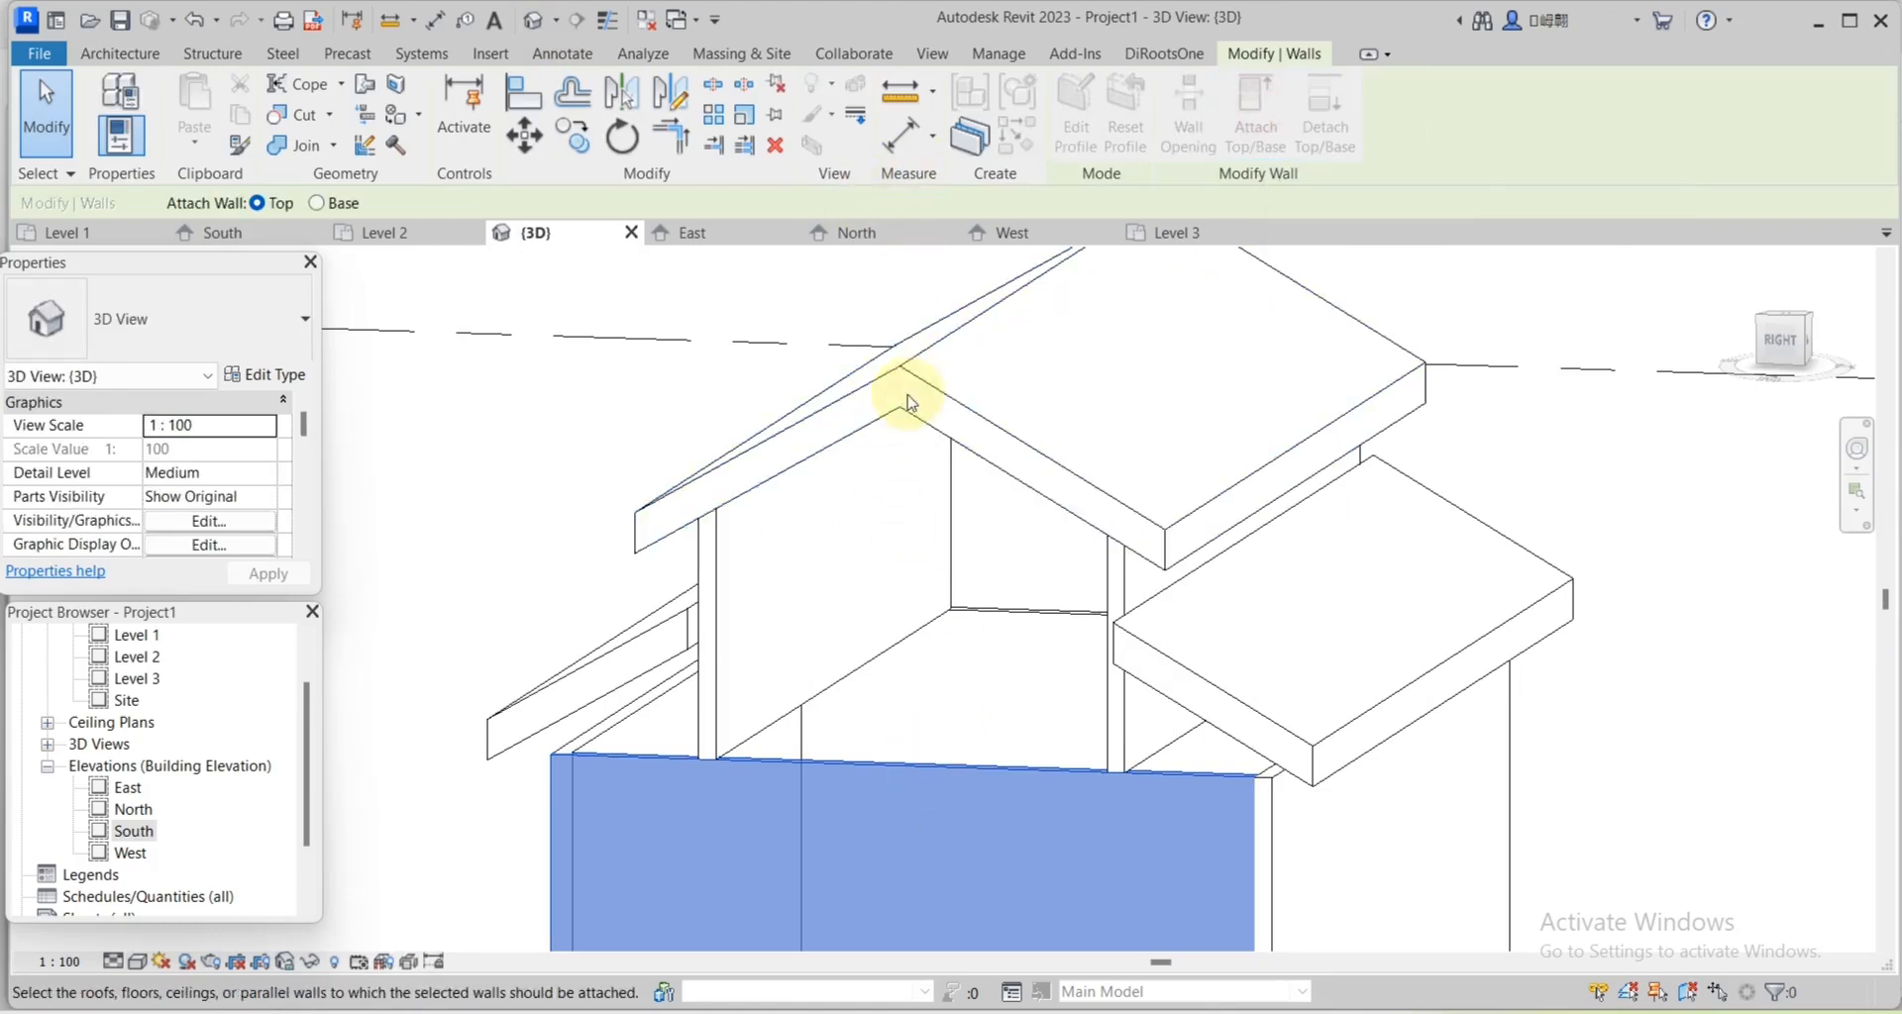
{"action": "scroll", "coordinate": [968, 428], "scroll_direction": "down", "scroll_amount": 2}
{"action": "left_click", "coordinate": [904, 522]}
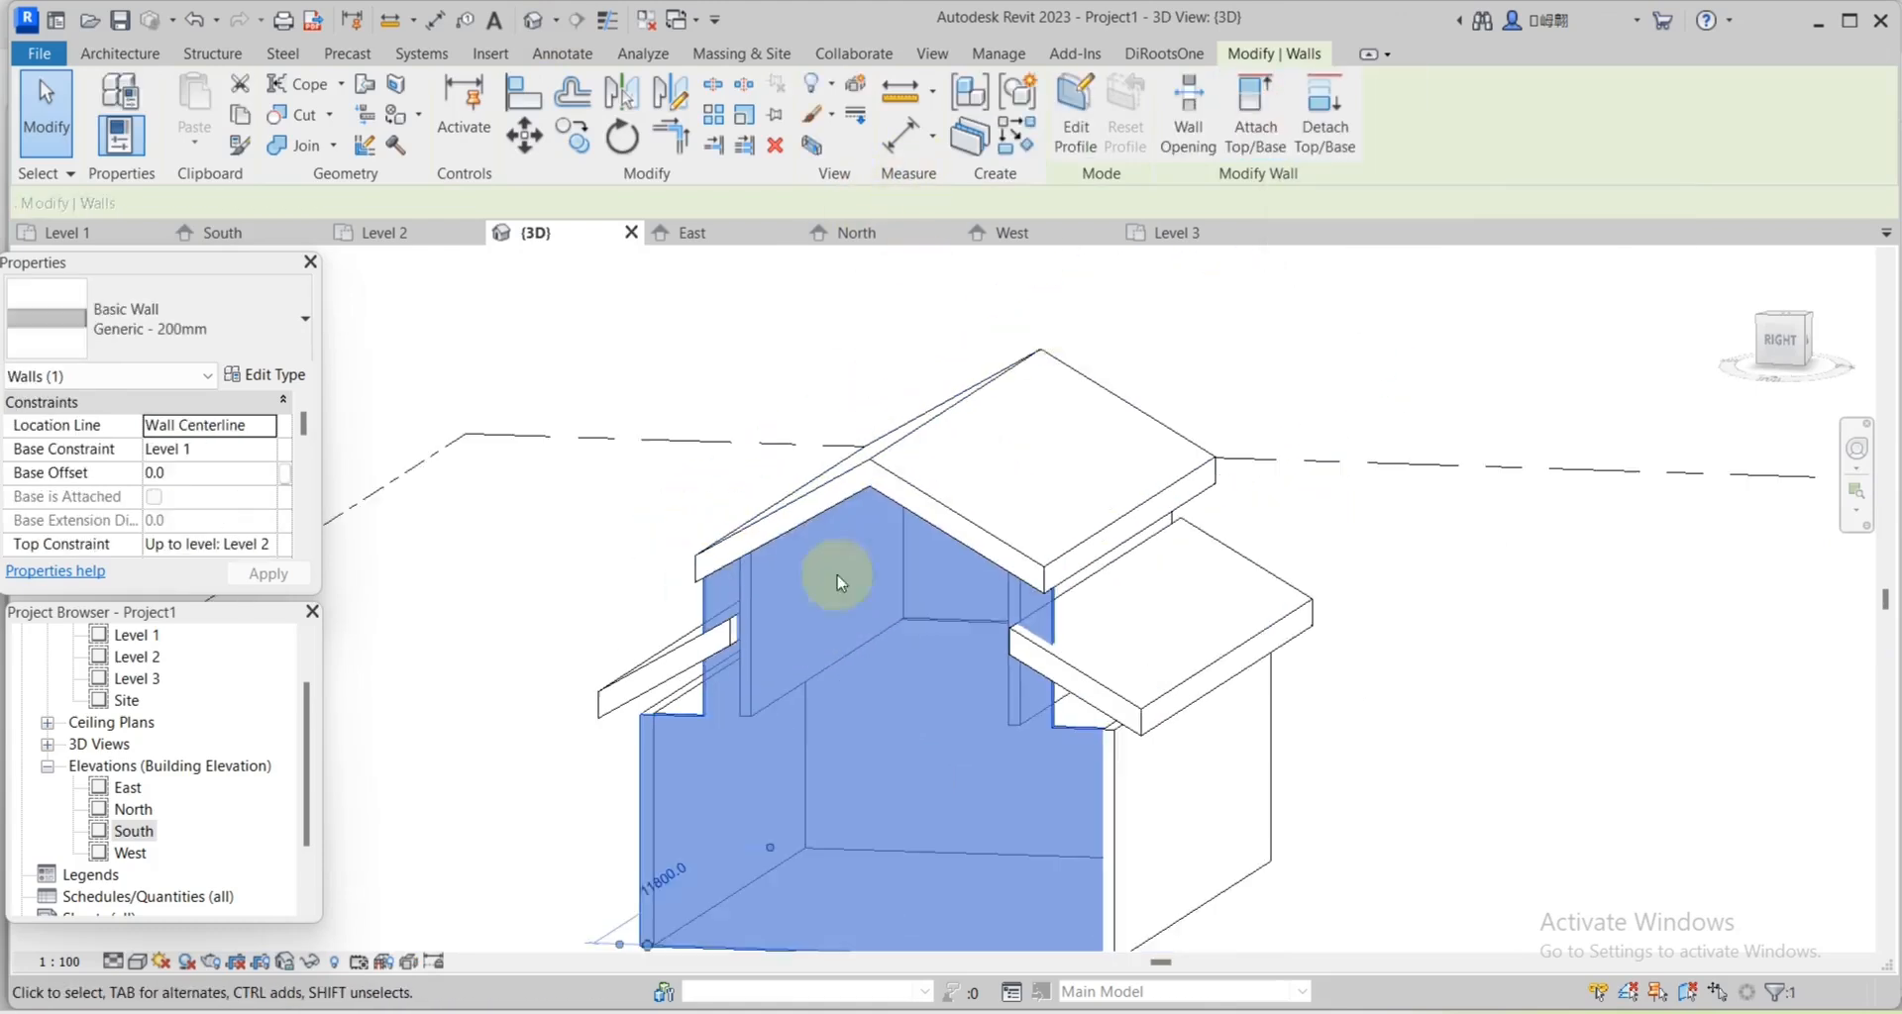
Attach the top of the same end wall to both lower side roofs and orbit around the building.
{"action": "left_click", "coordinate": [1240, 139]}
{"action": "left_click", "coordinate": [1087, 681]}
{"action": "scroll", "coordinate": [1089, 694], "scroll_direction": "up", "scroll_amount": 1}
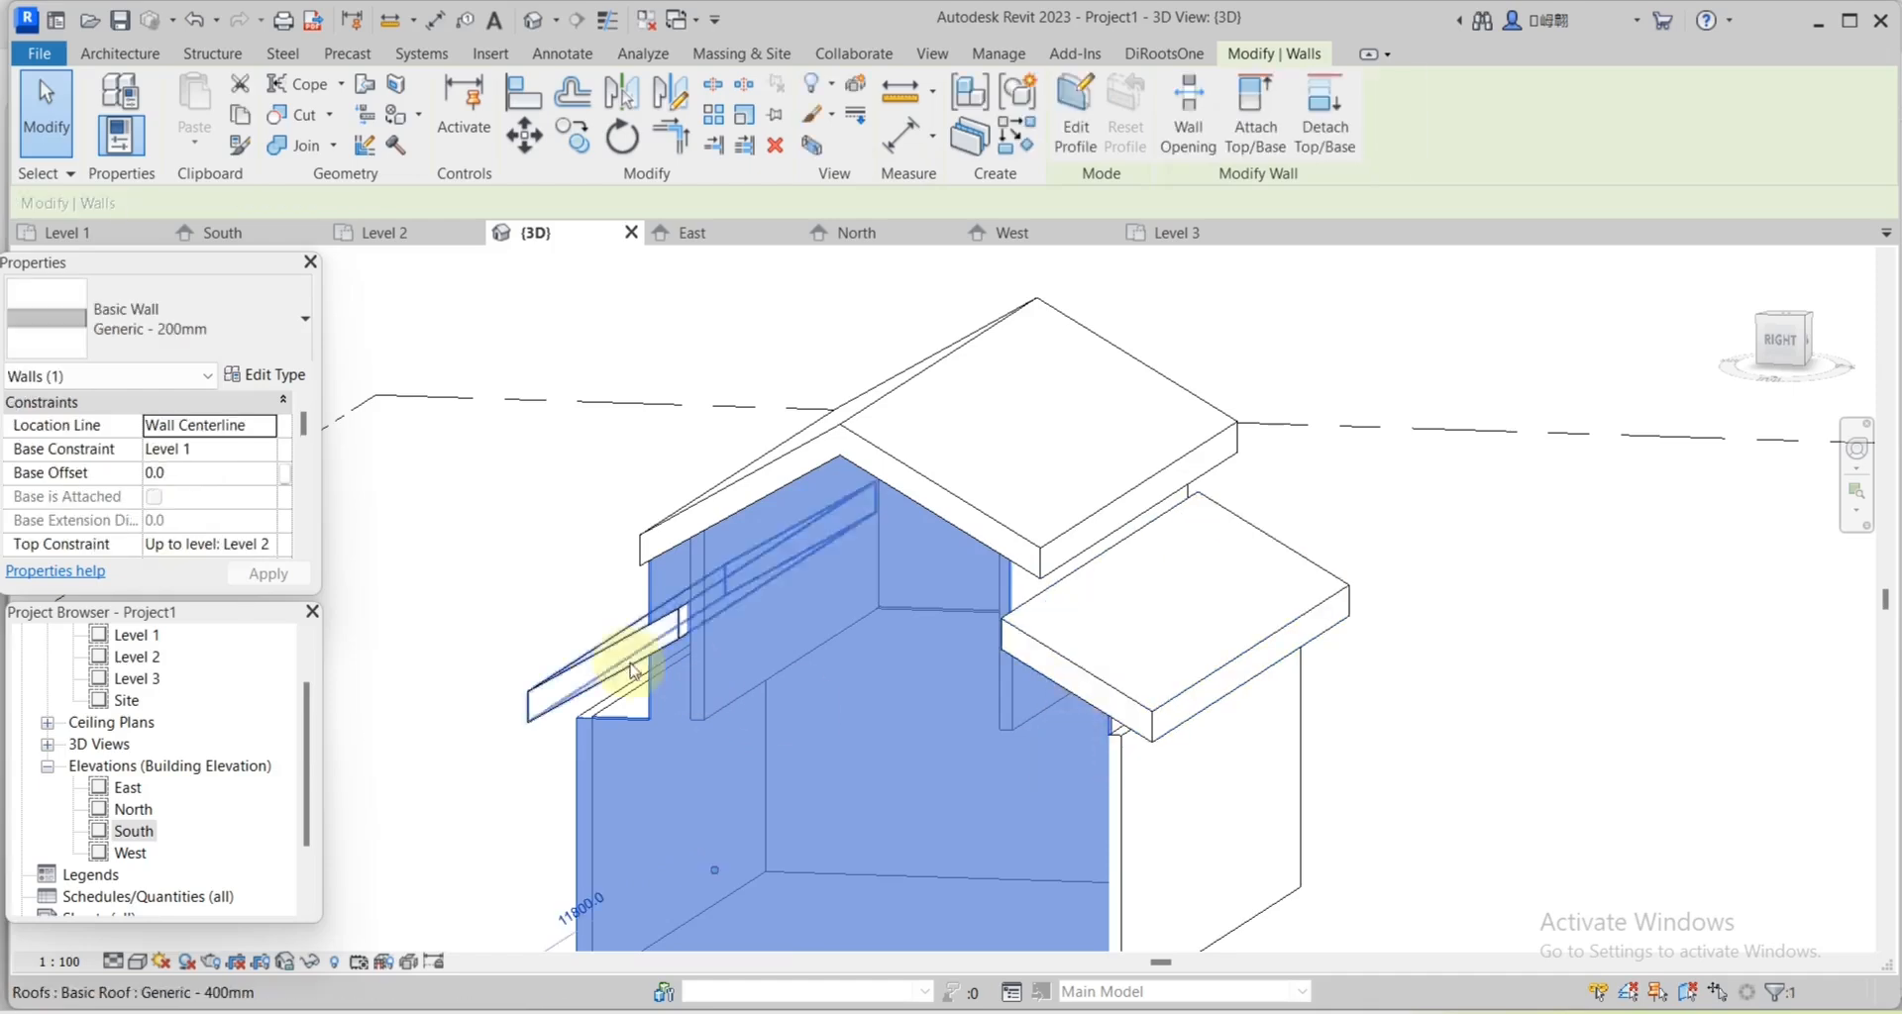
{"action": "left_click", "coordinate": [630, 671]}
{"action": "scroll", "coordinate": [646, 773], "scroll_direction": "down", "scroll_amount": 2}
{"action": "scroll", "coordinate": [619, 743], "scroll_direction": "up", "scroll_amount": 3}
{"action": "left_click", "coordinate": [621, 745]}
{"action": "left_click", "coordinate": [1253, 143]}
{"action": "left_click", "coordinate": [862, 793]}
{"action": "scroll", "coordinate": [876, 755], "scroll_direction": "down", "scroll_amount": 1}
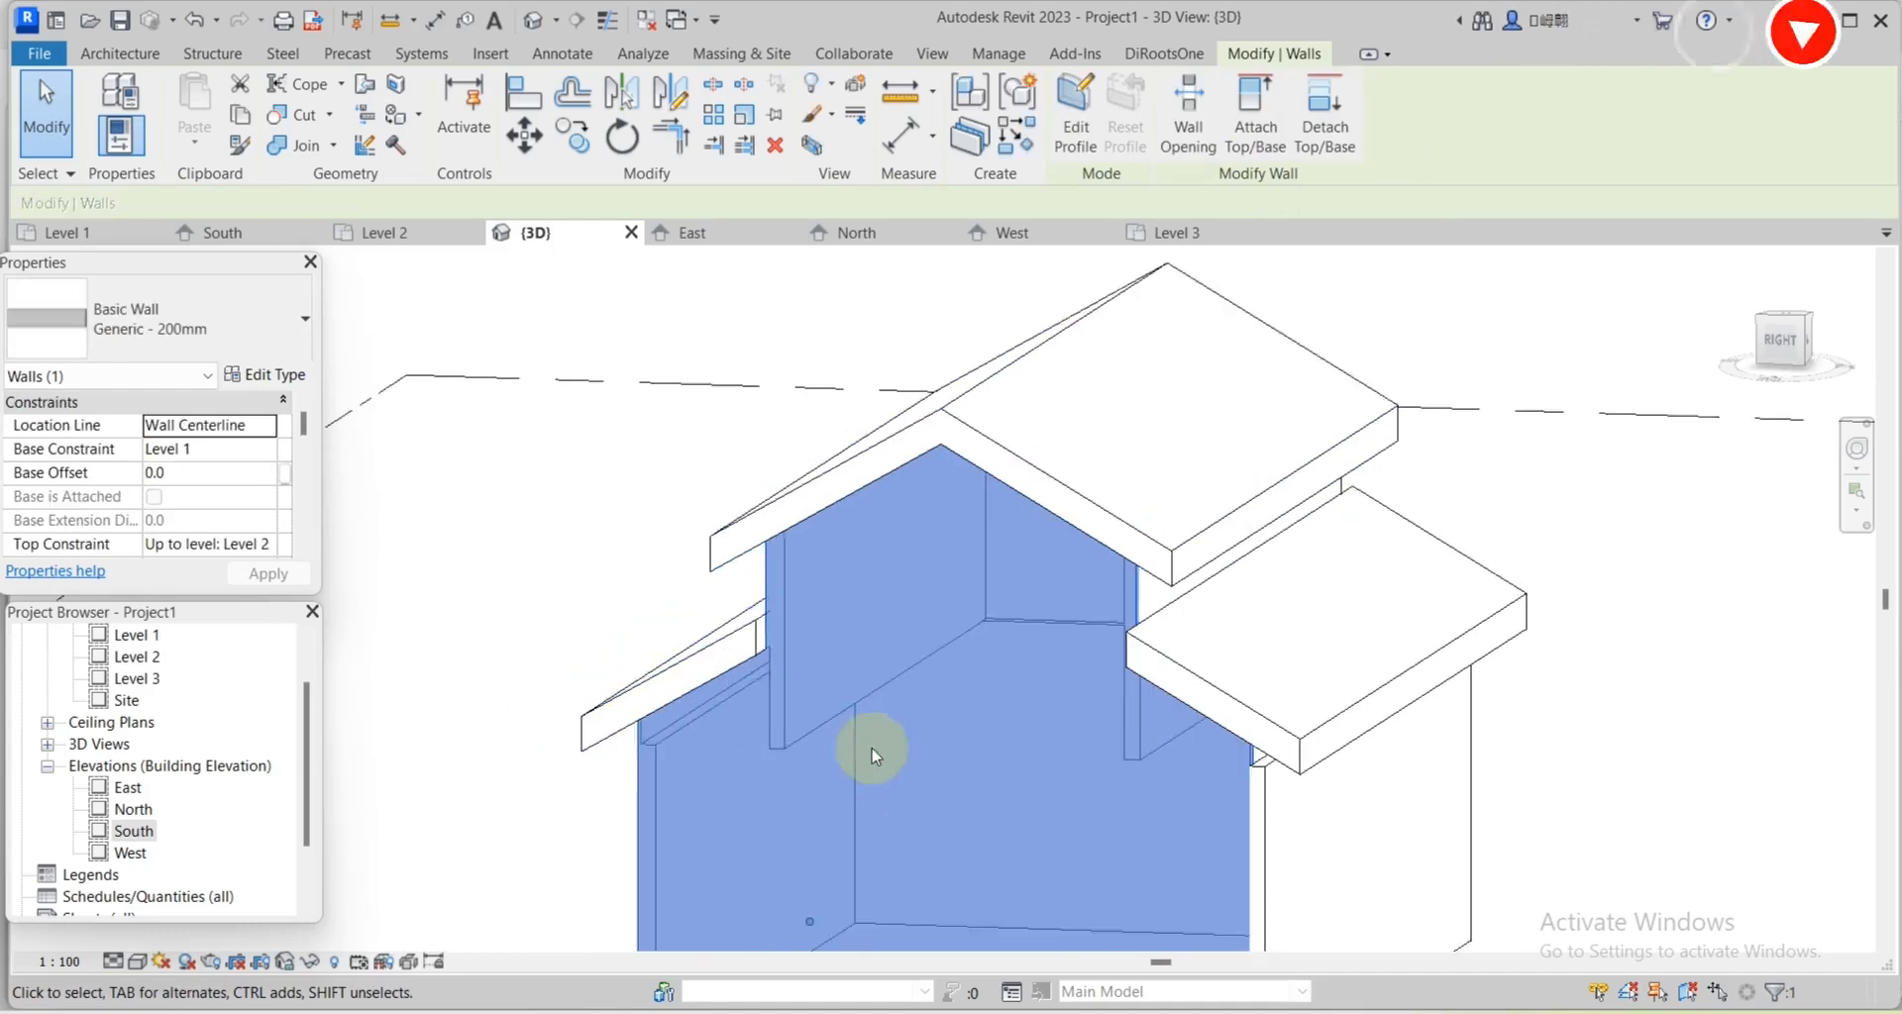
{"action": "scroll", "coordinate": [876, 755], "scroll_direction": "down", "scroll_amount": 3}
{"action": "left_click", "coordinate": [870, 429]}
{"action": "key", "text": "shift+w"}
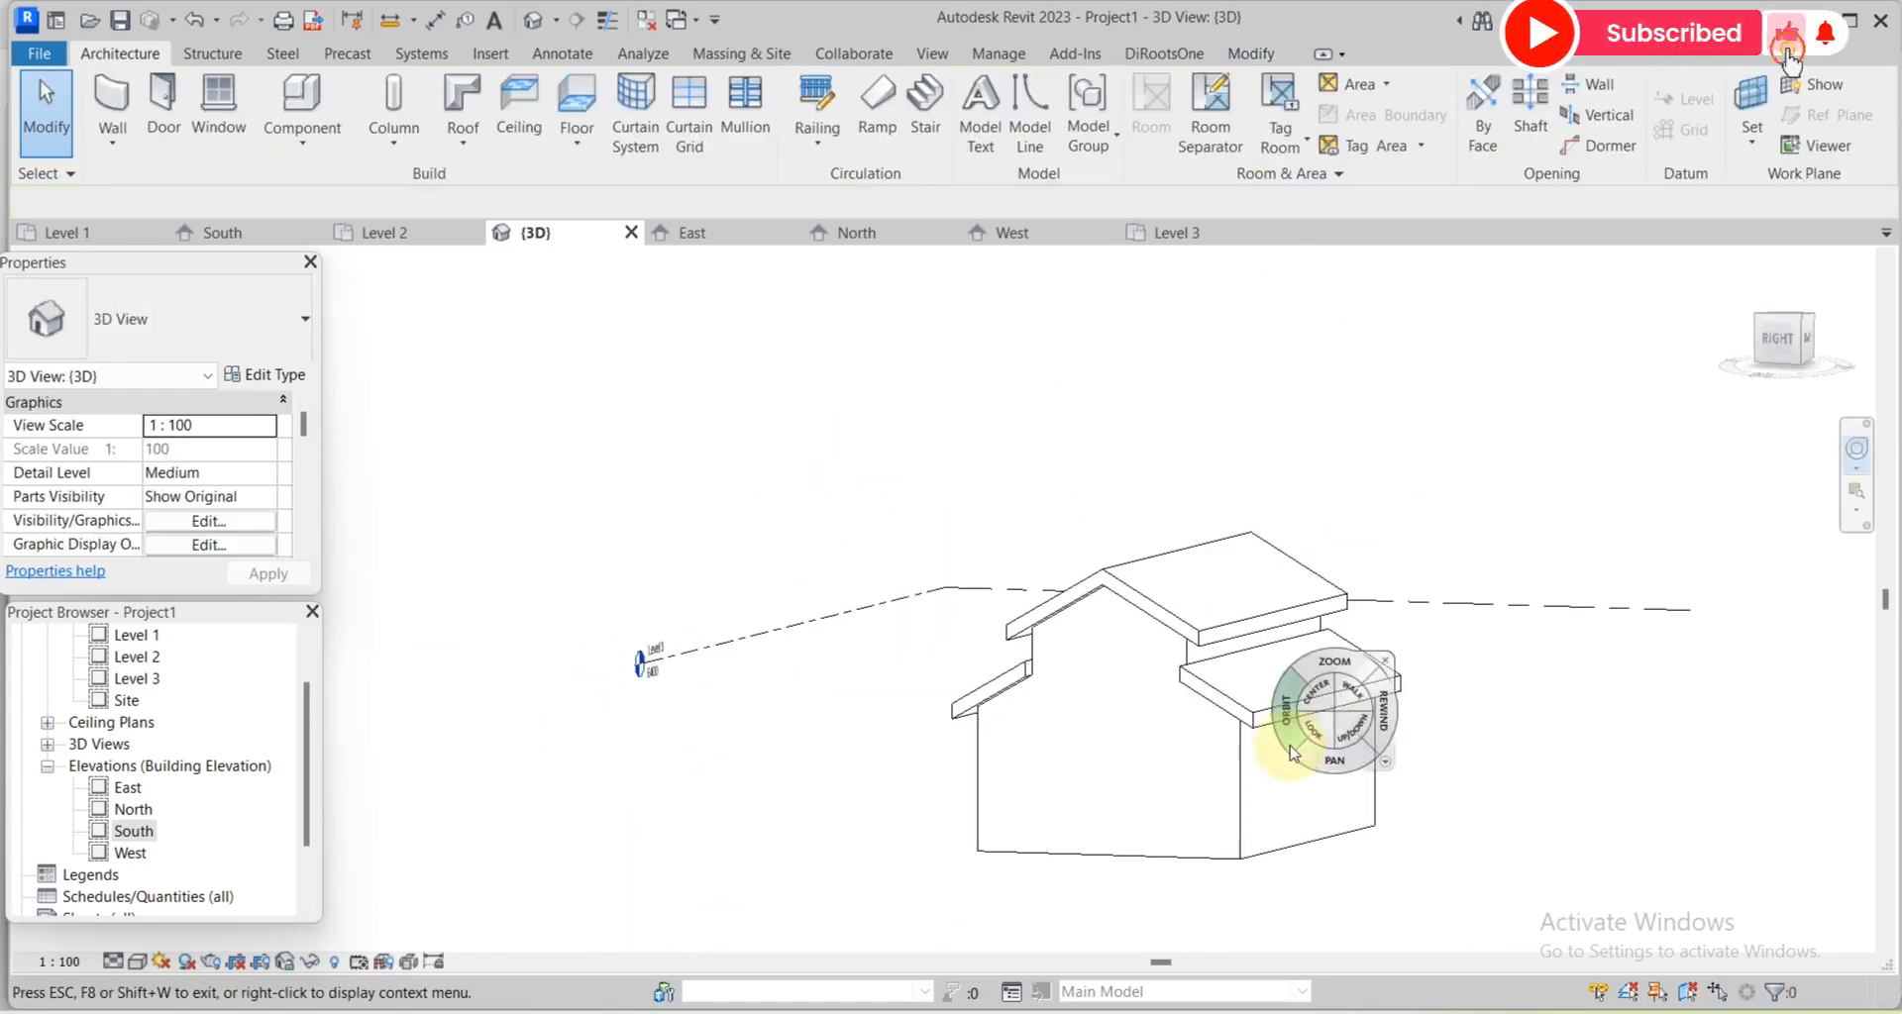
{"action": "mouse_move", "coordinate": [1291, 753]}
{"action": "left_mouse_down"}
{"action": "mouse_move", "coordinate": [1274, 755]}
{"action": "mouse_move", "coordinate": [1333, 755]}
{"action": "mouse_move", "coordinate": [1311, 758]}
{"action": "left_mouse_up"}
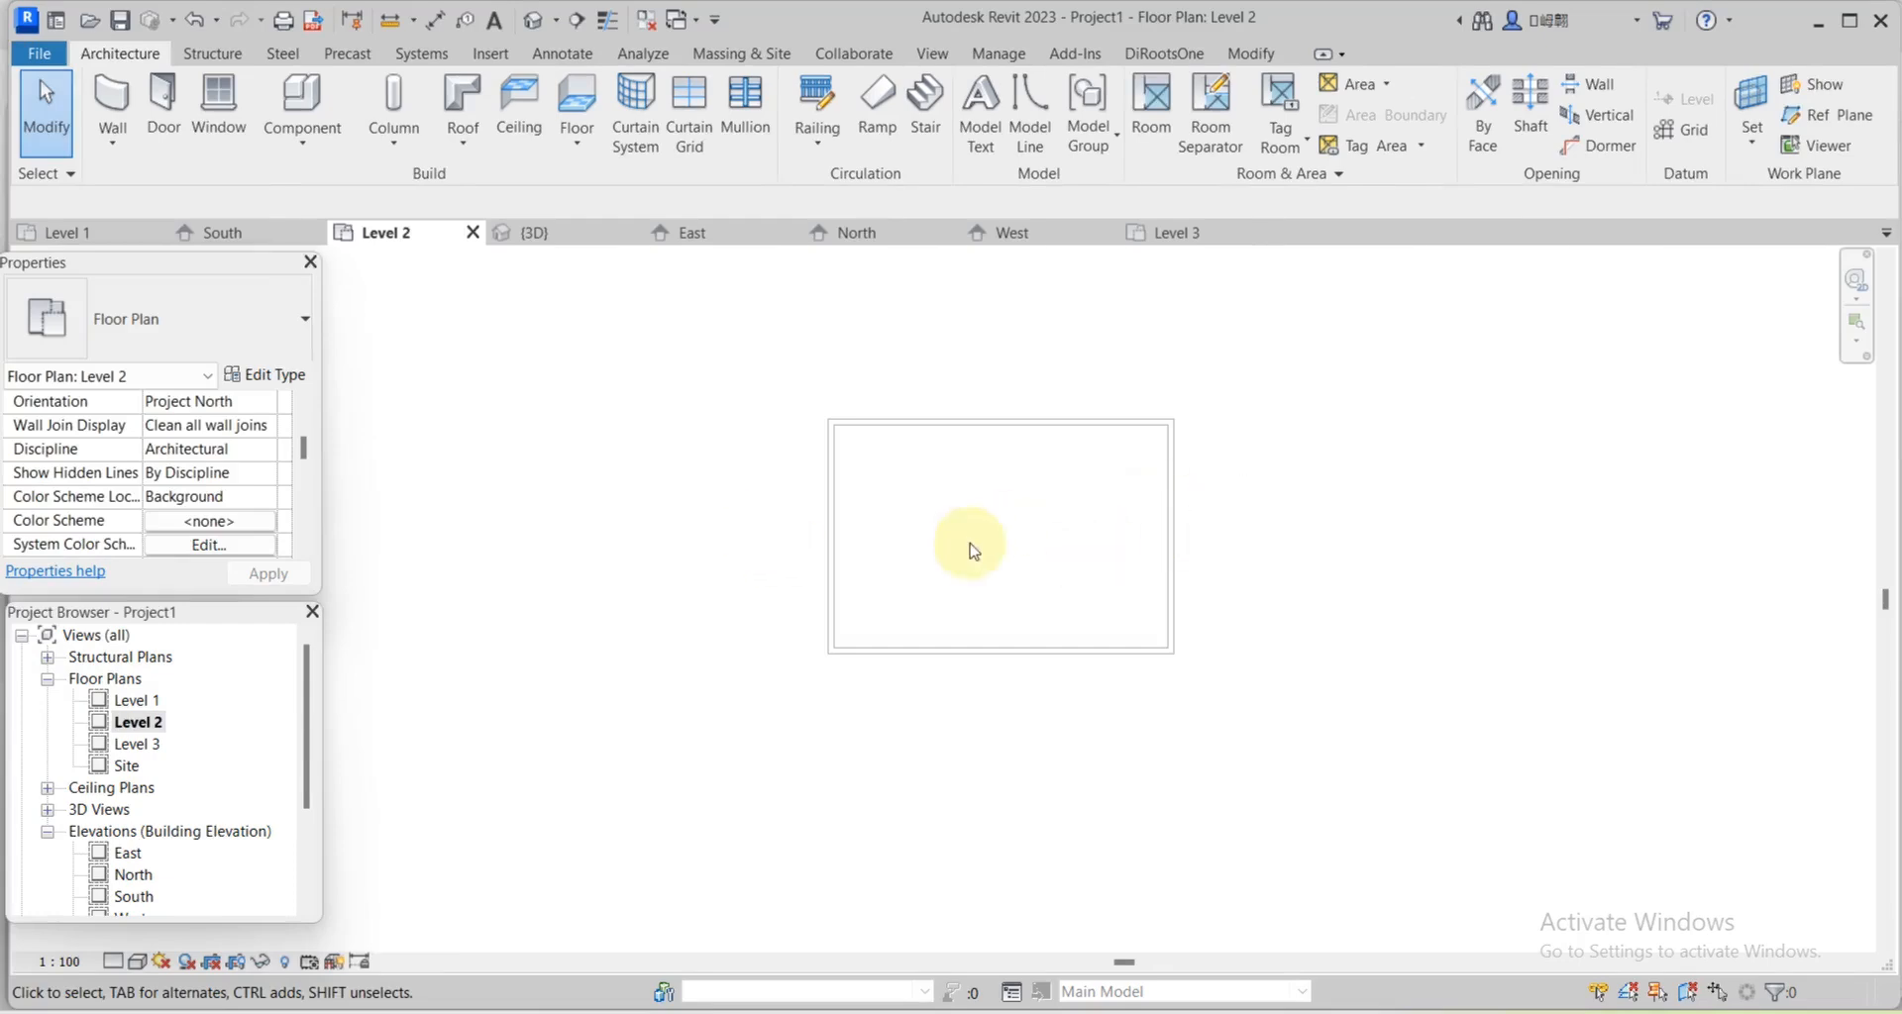
In the South elevation, start a roof by extrusion with the end wall's face as work plane, reference level Level 2 and offset 0.0.
{"action": "double_click", "coordinate": [134, 898]}
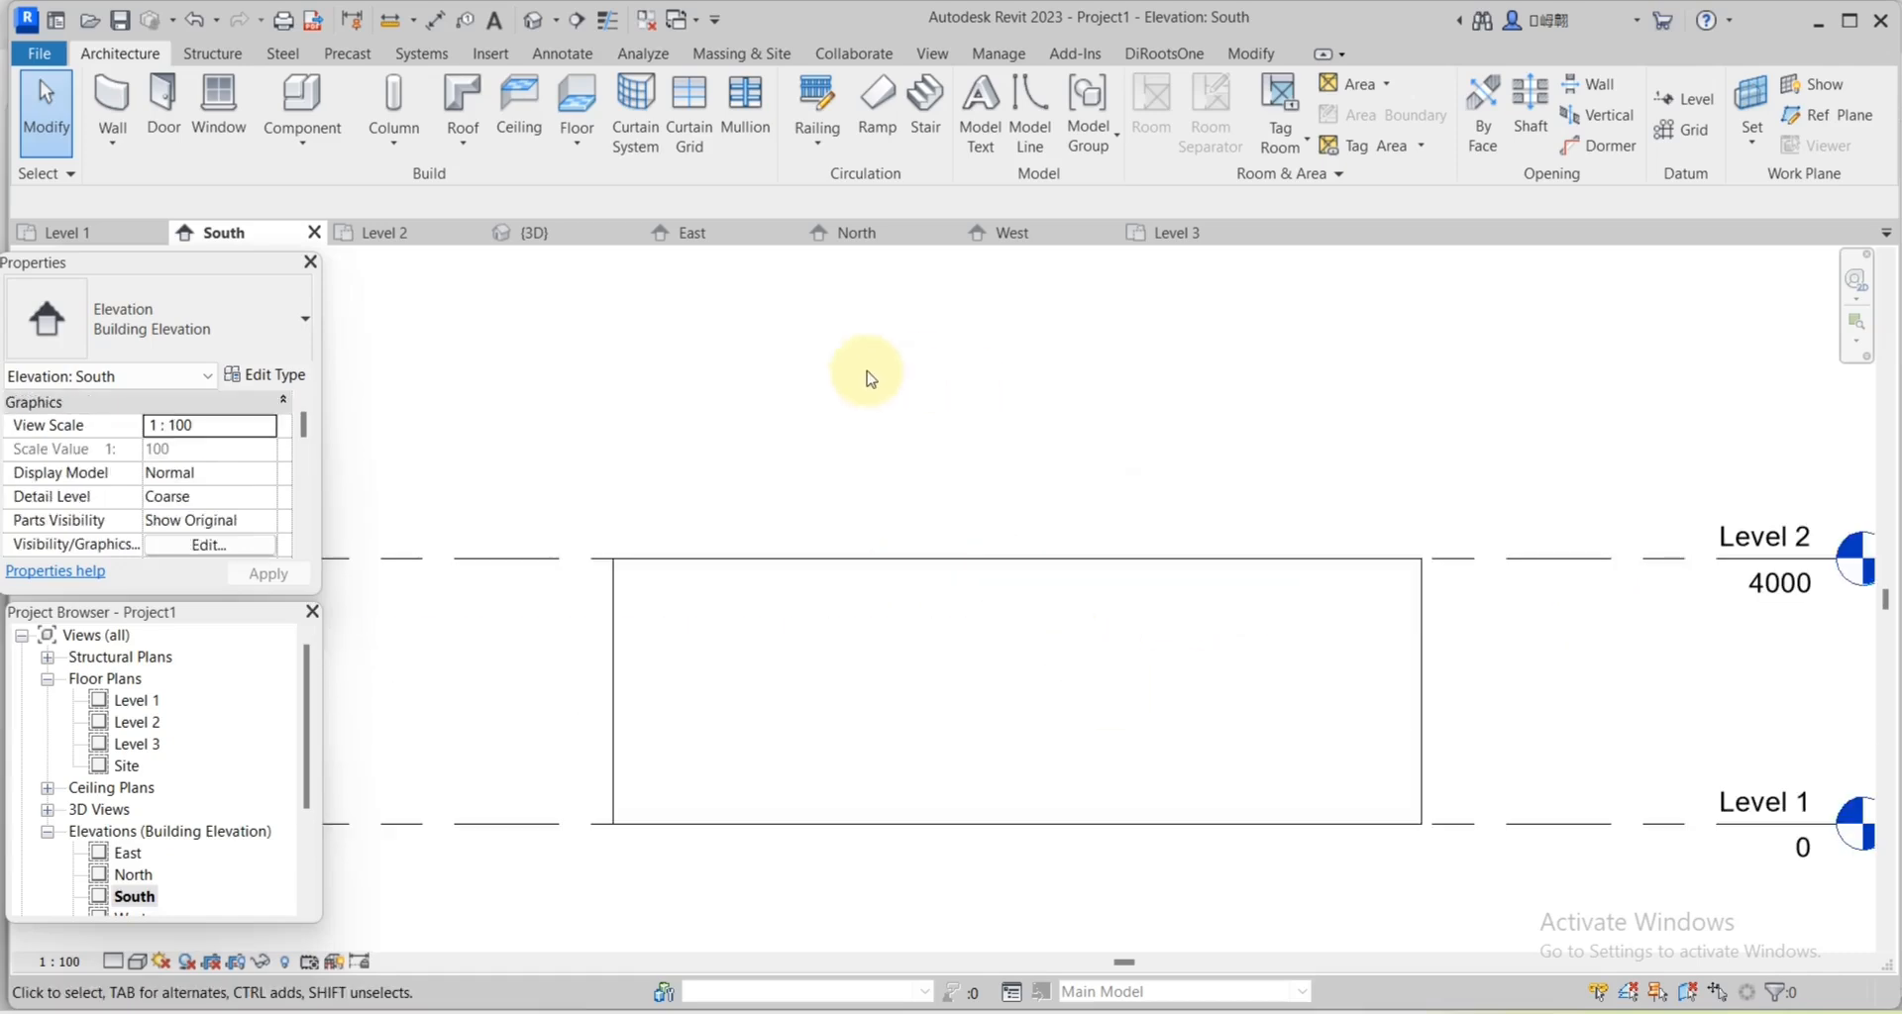
{"action": "left_click", "coordinate": [461, 133]}
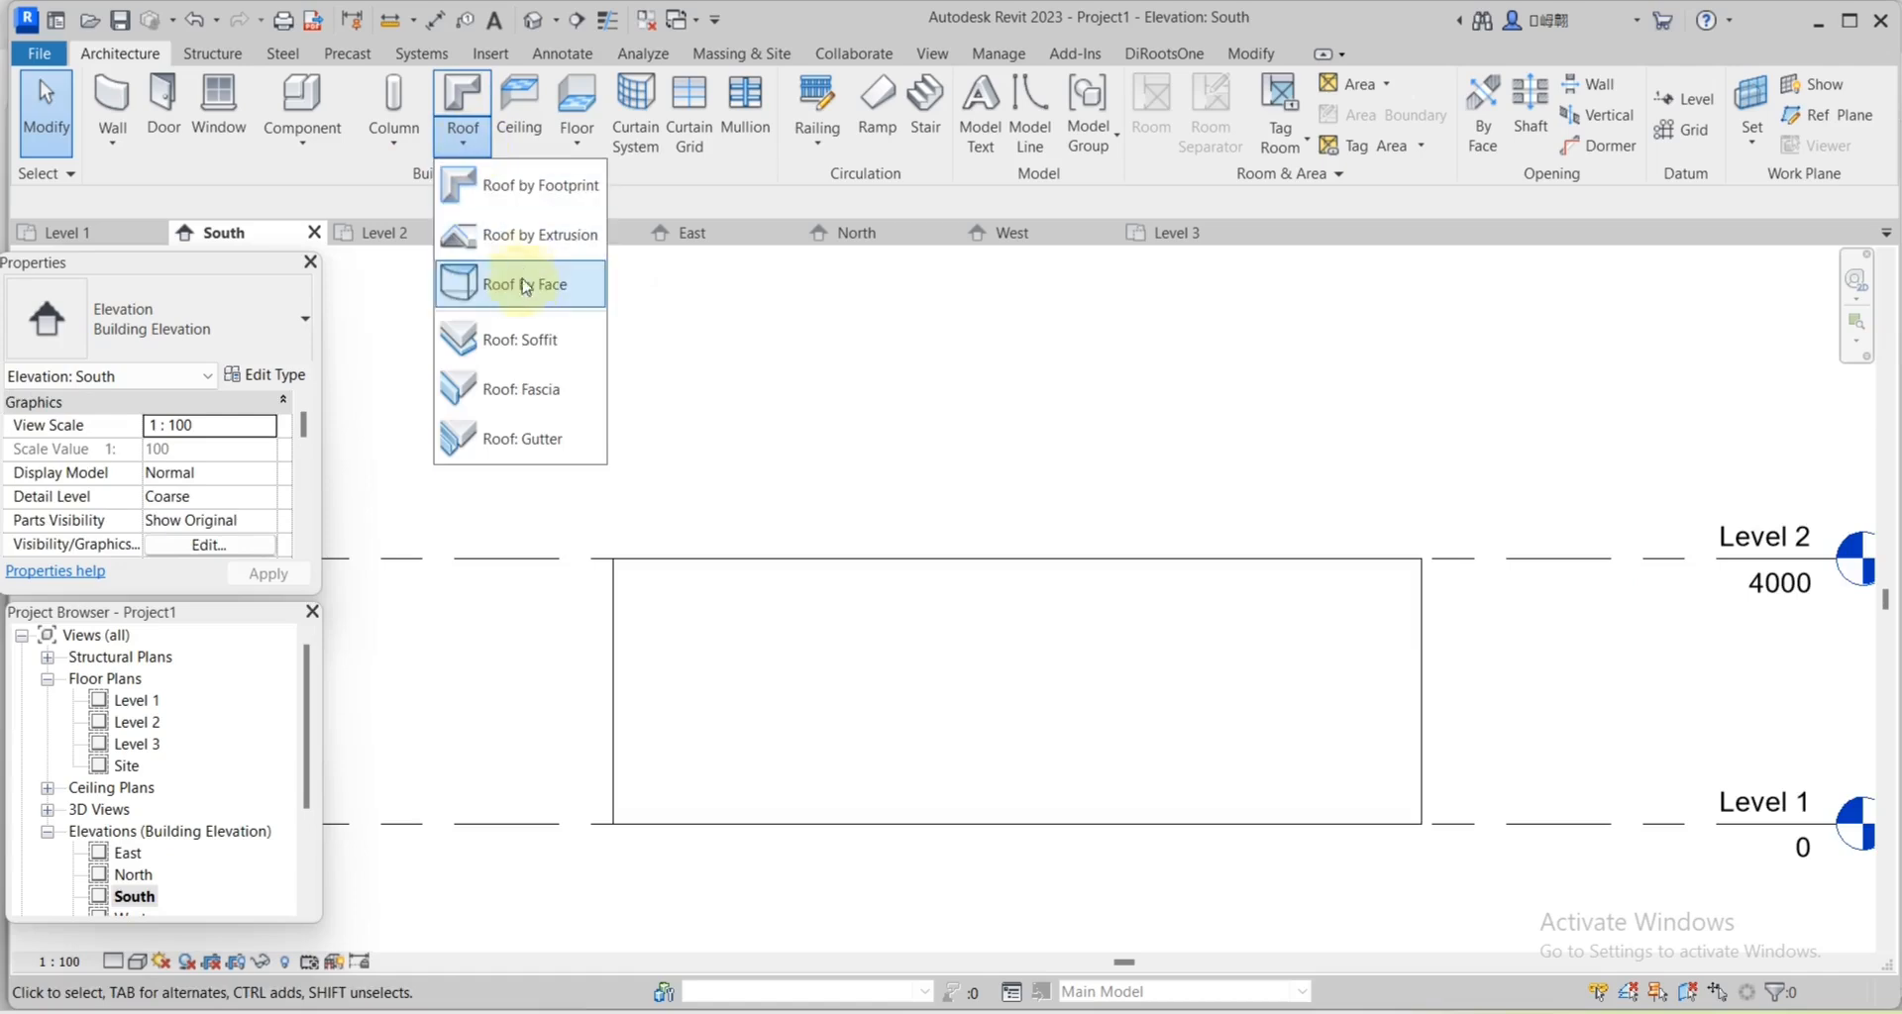
{"action": "left_click", "coordinate": [530, 238]}
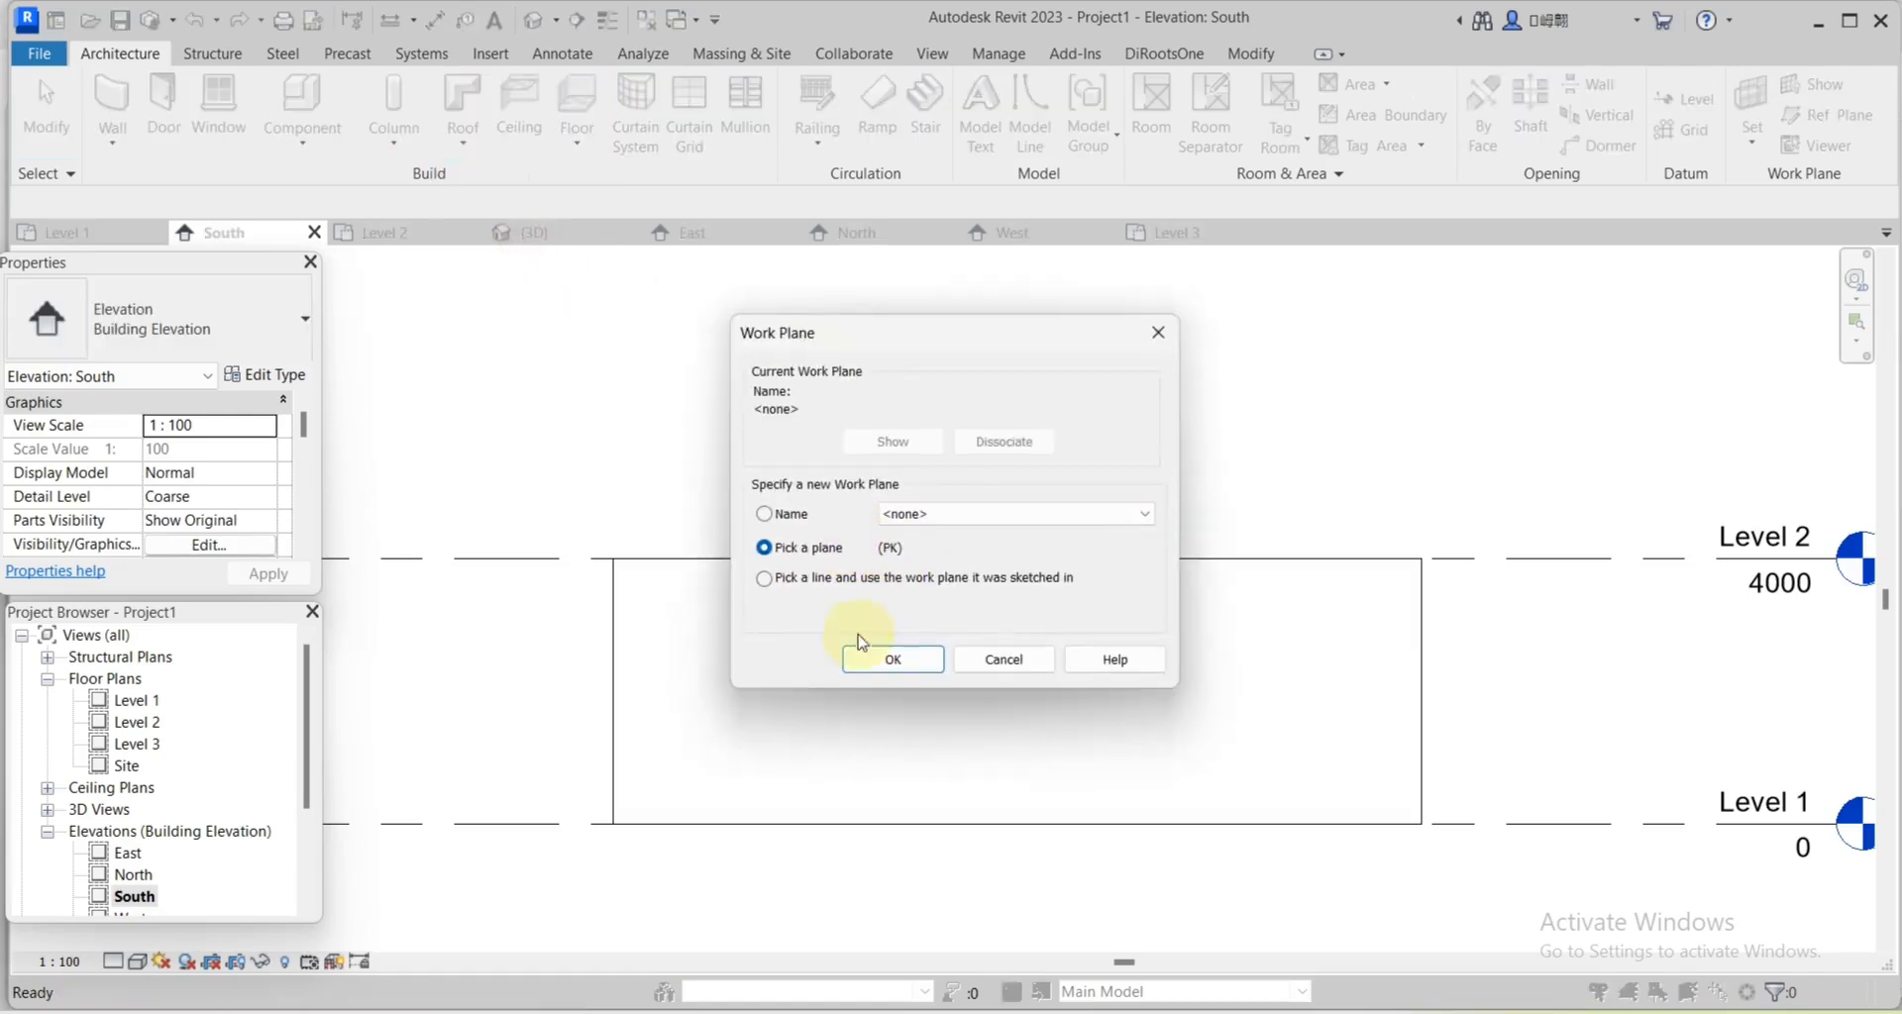
{"action": "left_click", "coordinate": [881, 662]}
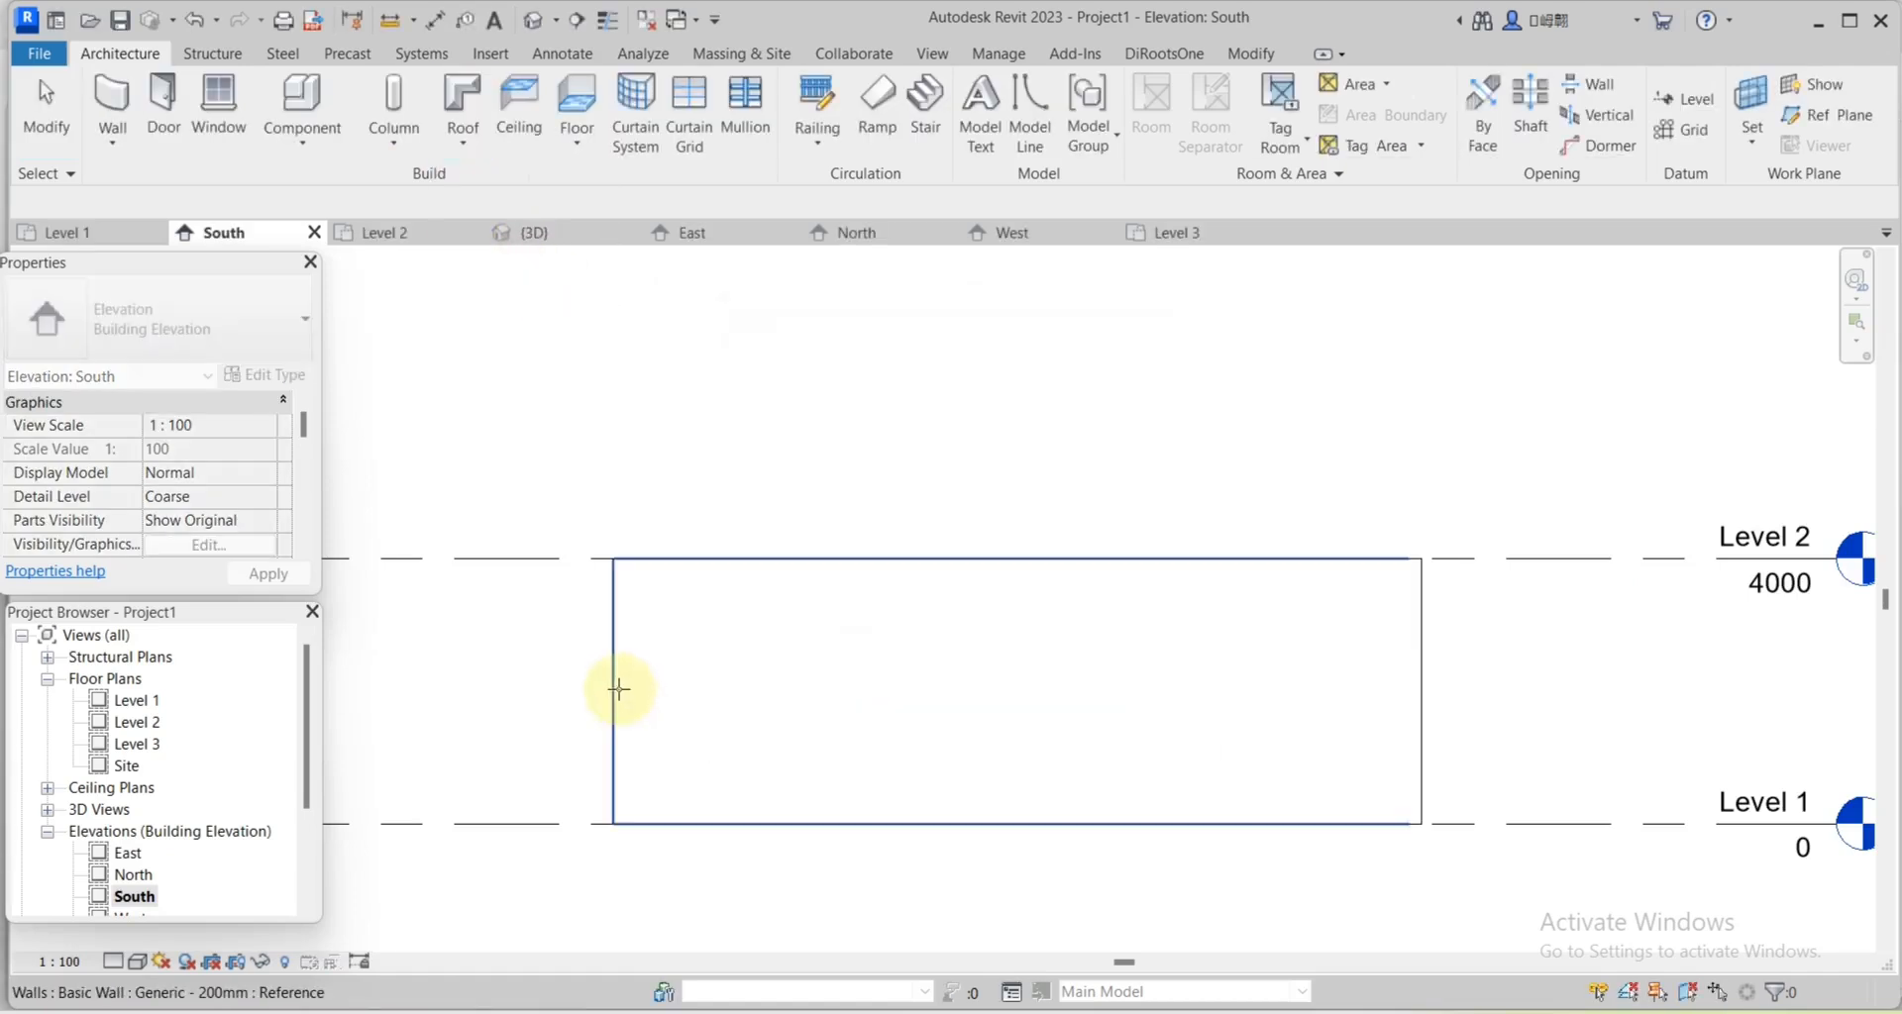
{"action": "left_click", "coordinate": [618, 688]}
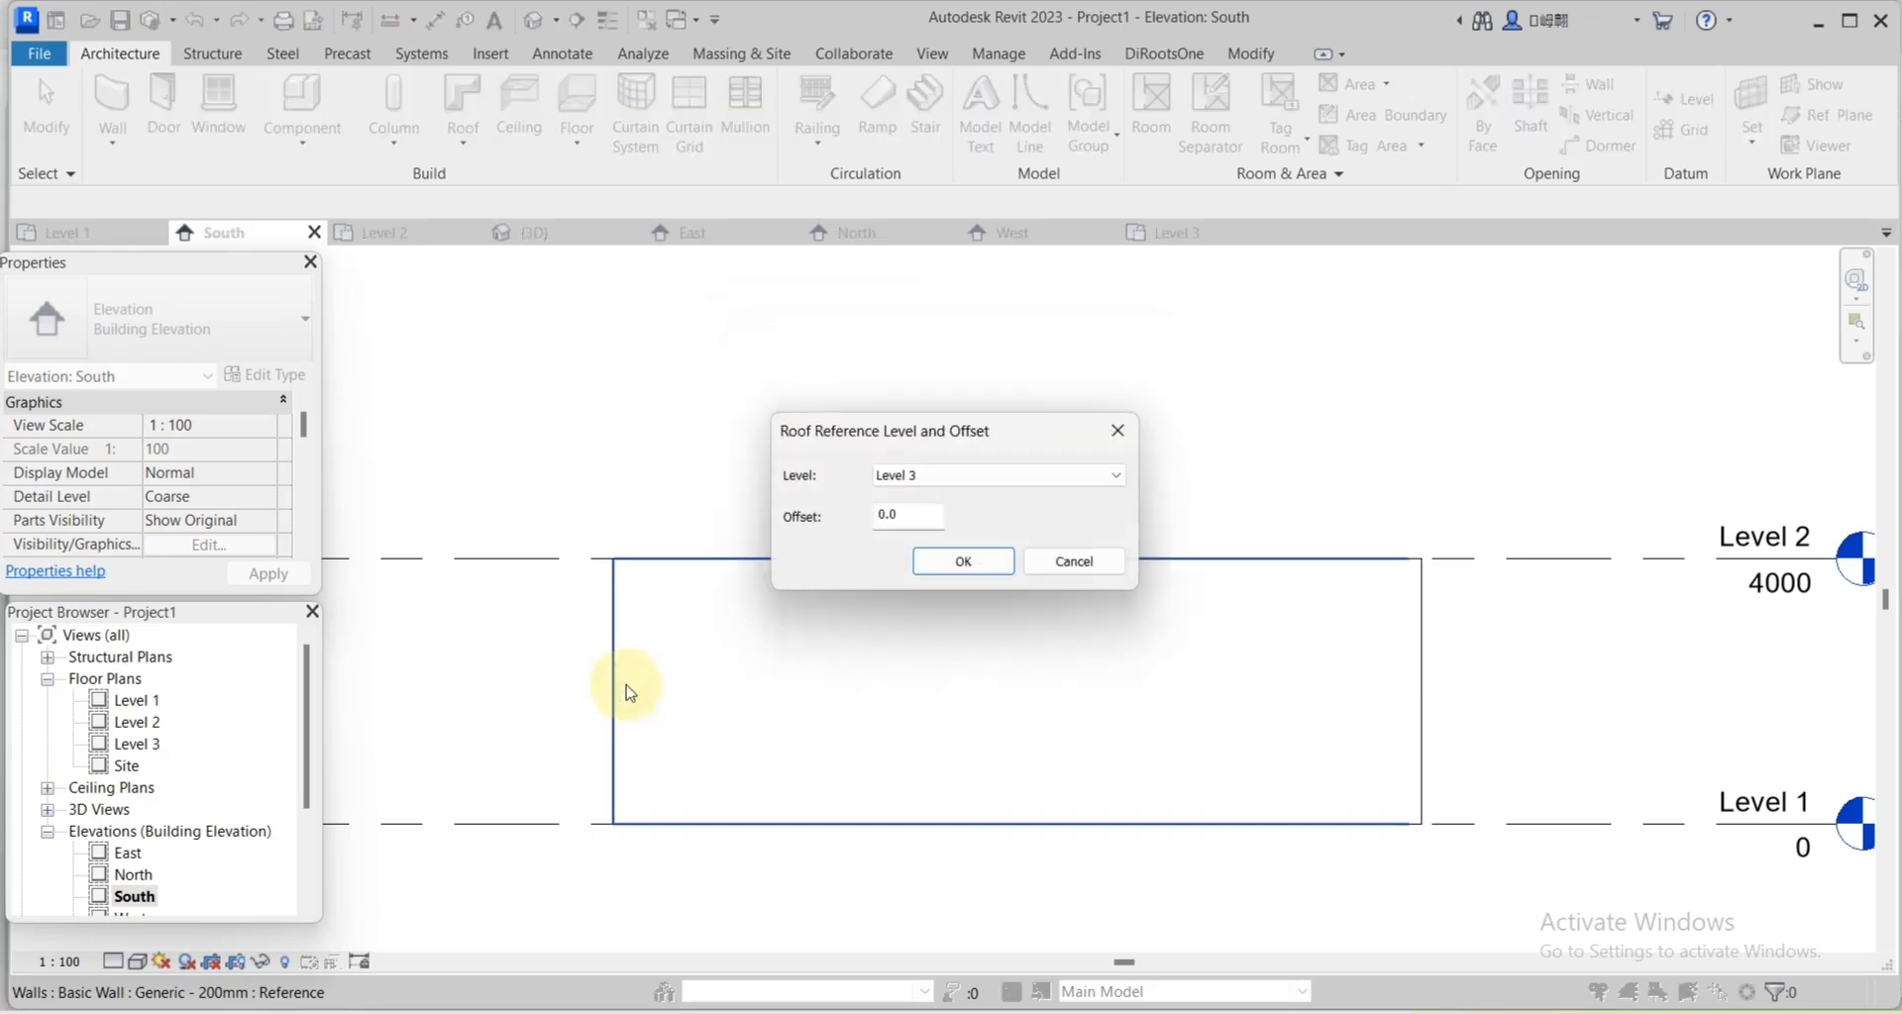
{"action": "left_click", "coordinate": [1053, 479]}
{"action": "left_click", "coordinate": [951, 503]}
{"action": "left_click", "coordinate": [963, 560]}
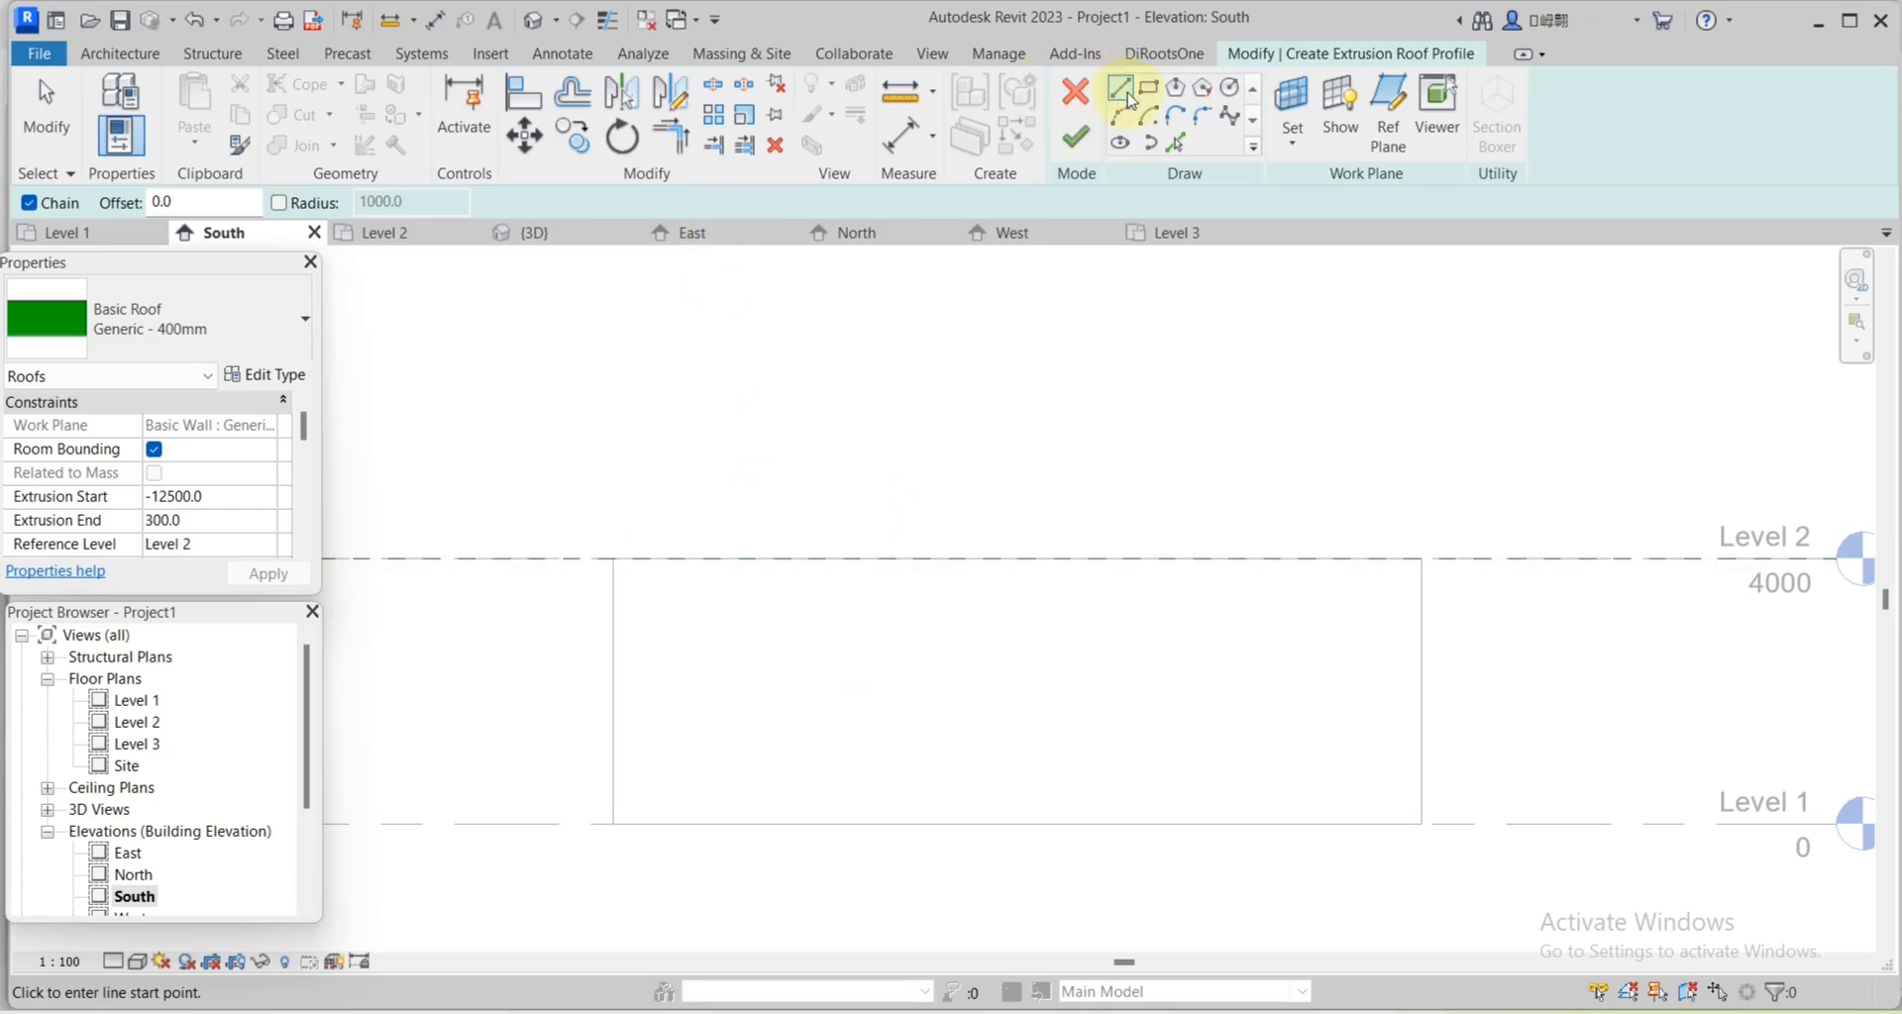
Sketch a vertical guide about 900 mm high near the middle of the wall top and a 600 mm horizontal line outward from its right corner.
{"action": "left_click", "coordinate": [1010, 558]}
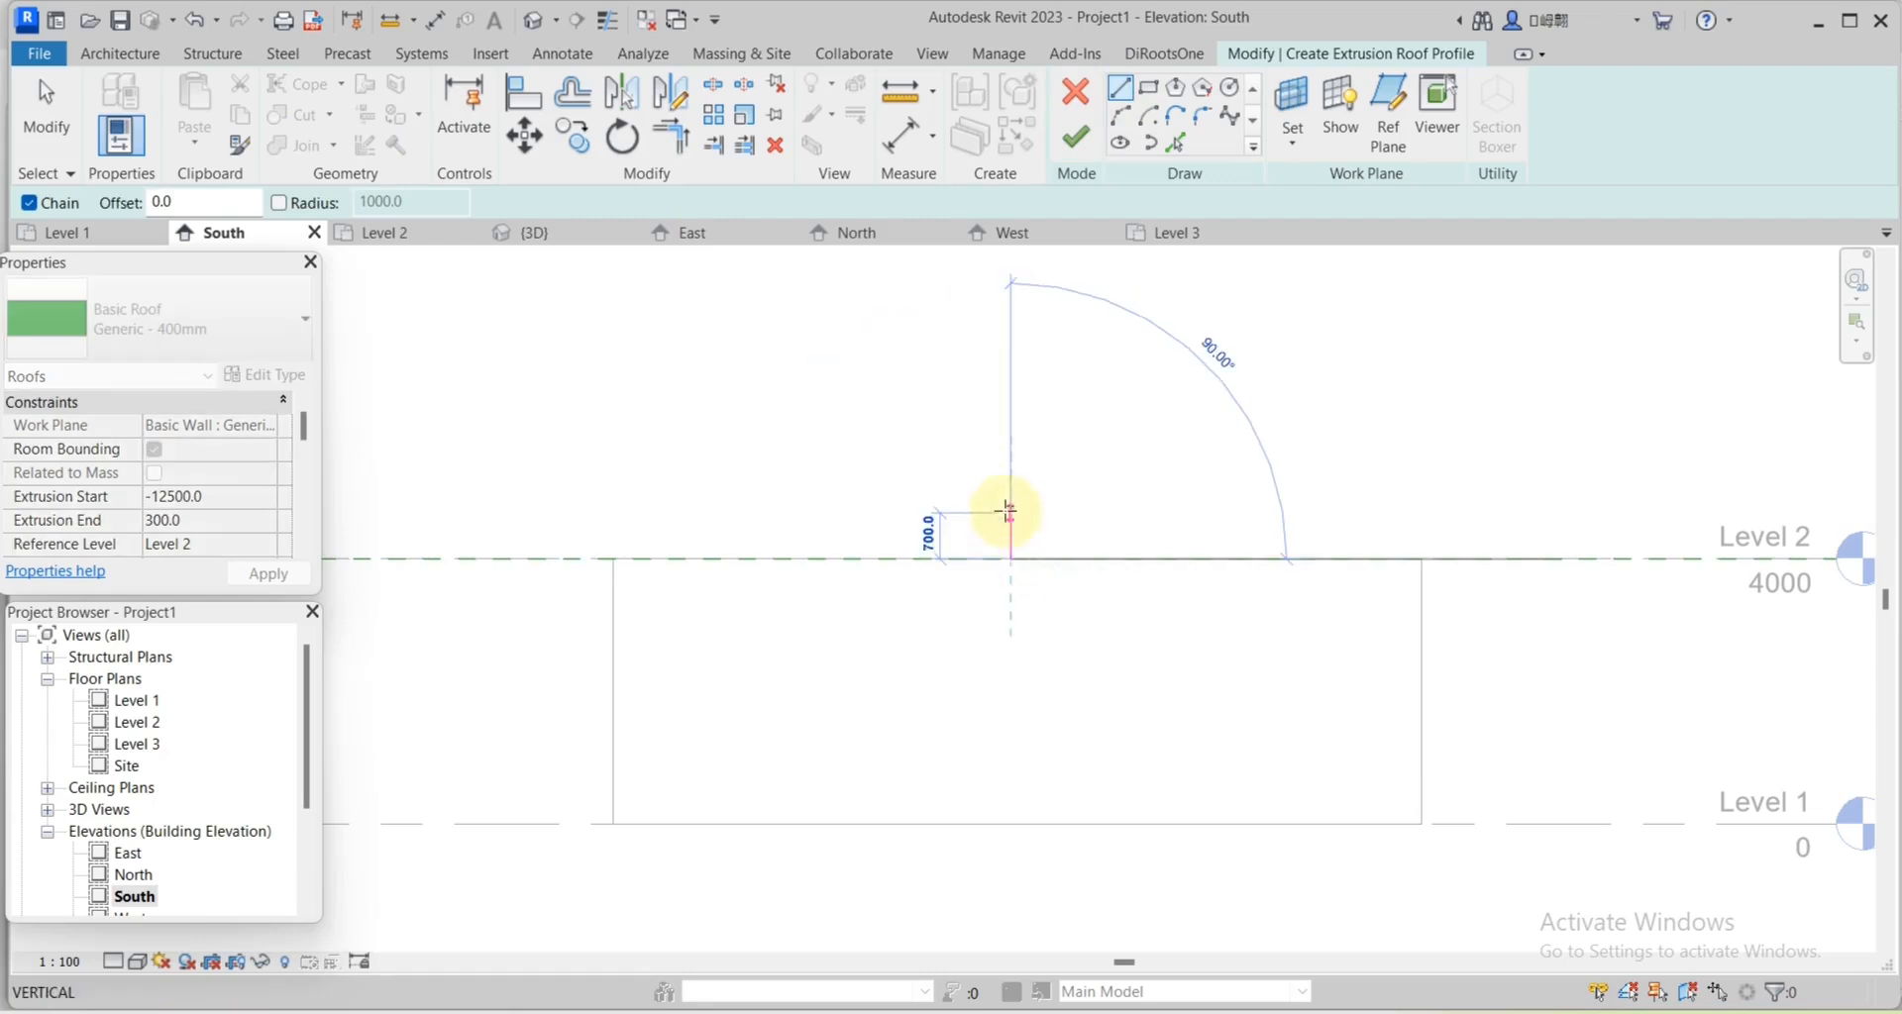
{"action": "left_click", "coordinate": [1007, 502]}
{"action": "key", "text": "Escape"}
{"action": "left_click", "coordinate": [1422, 557]}
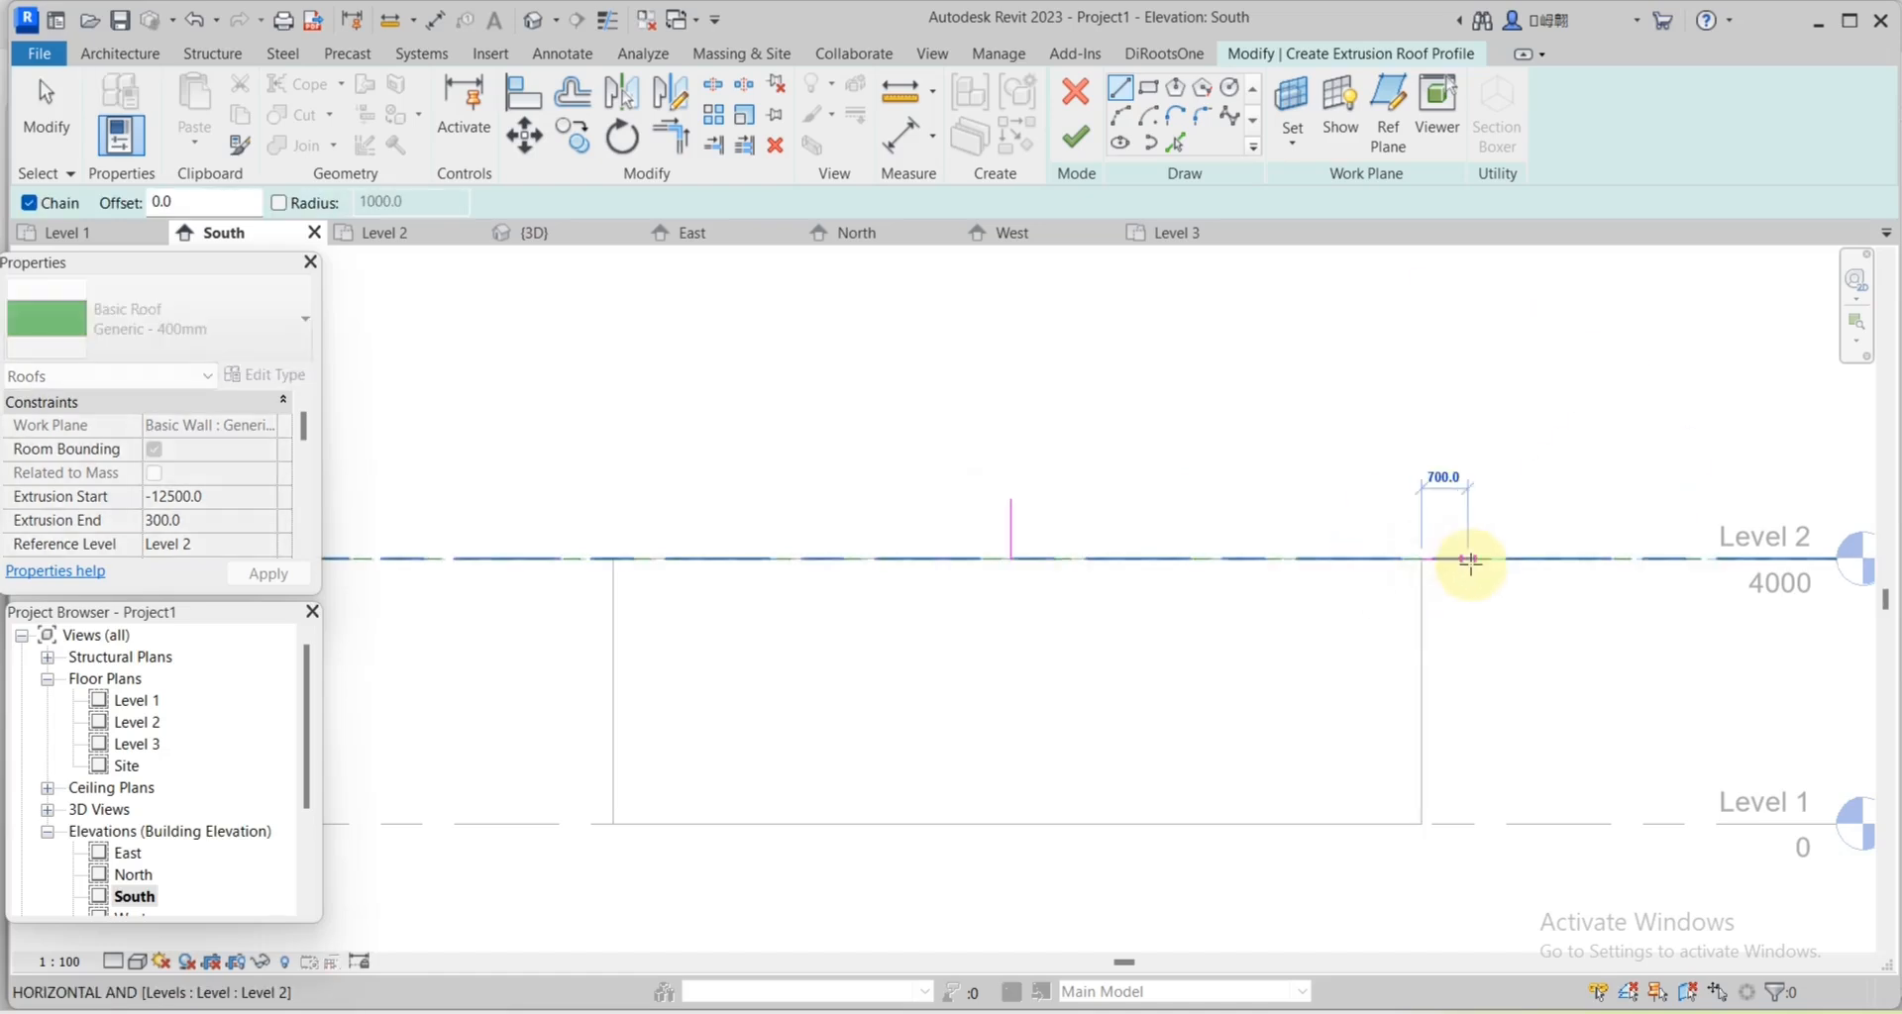
{"action": "type", "text": "6"}
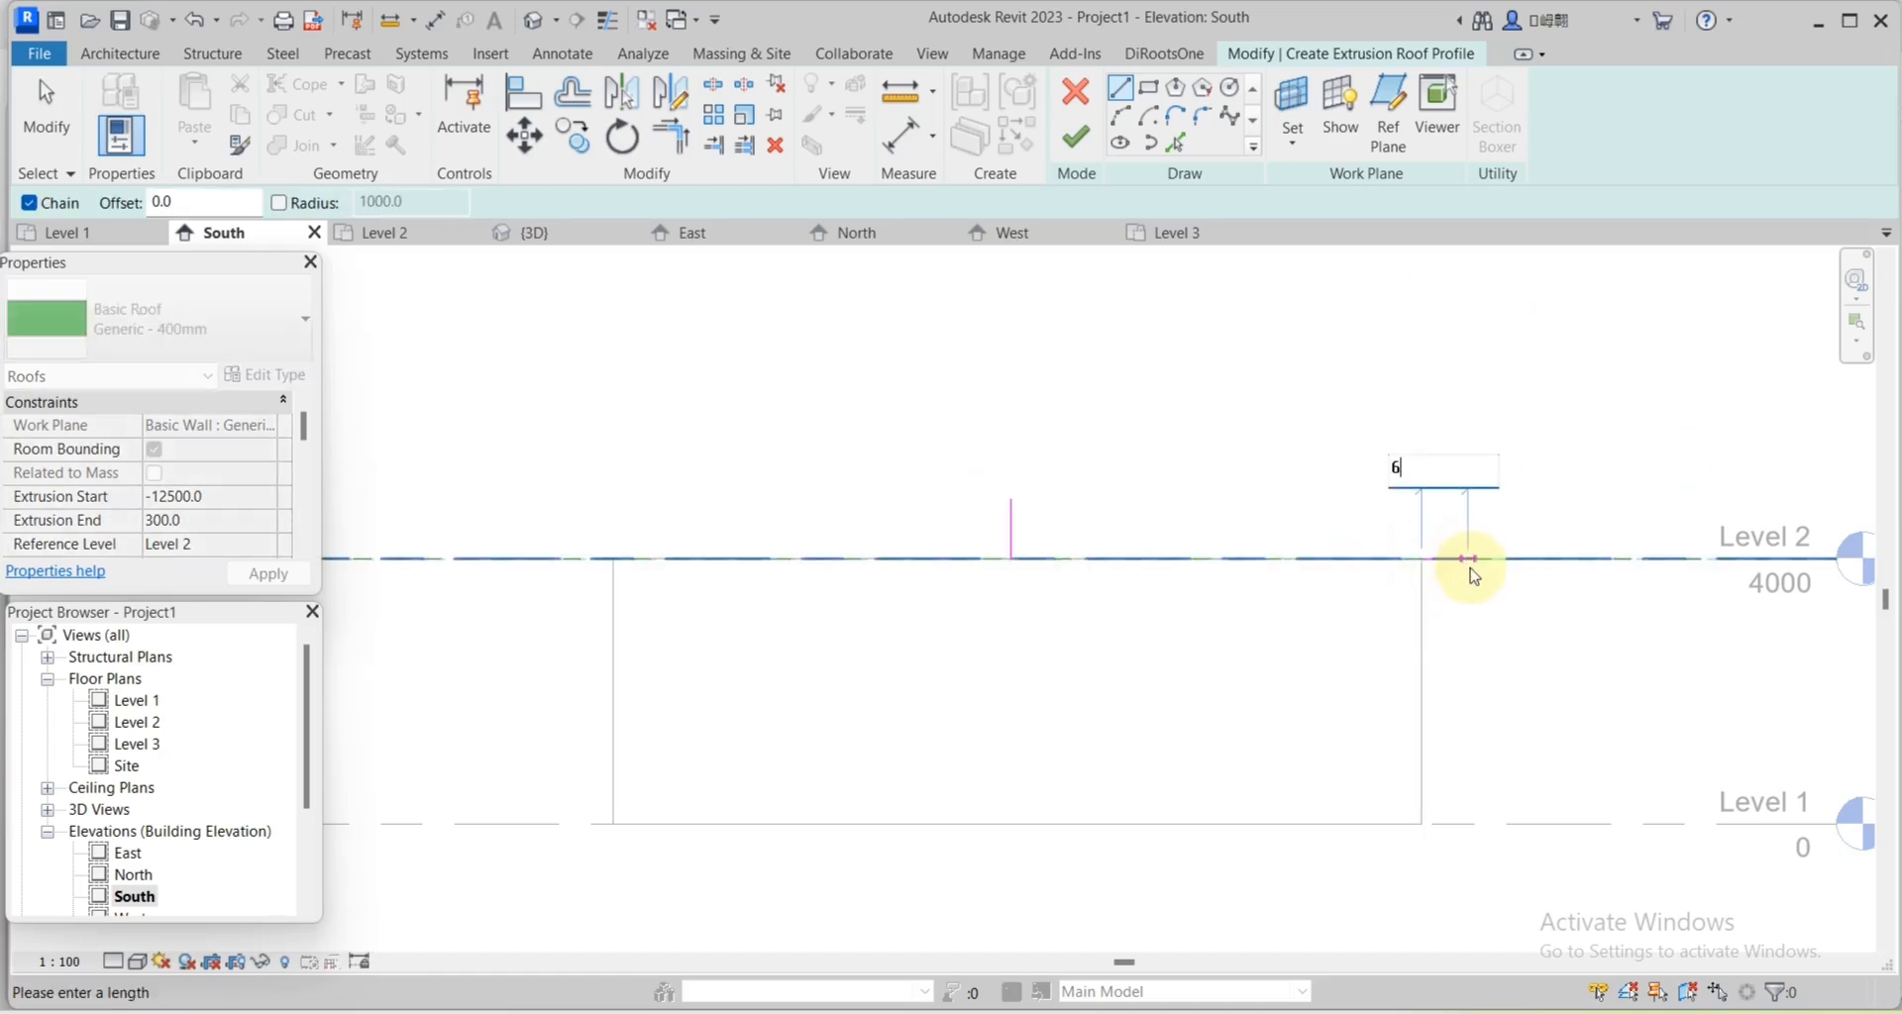
{"action": "key", "text": "Return"}
Continue the sketch with a 1500 mm vertical line, then a sloped line down to the foot of the middle guide.
{"action": "scroll", "coordinate": [1440, 535], "scroll_direction": "up", "scroll_amount": 4}
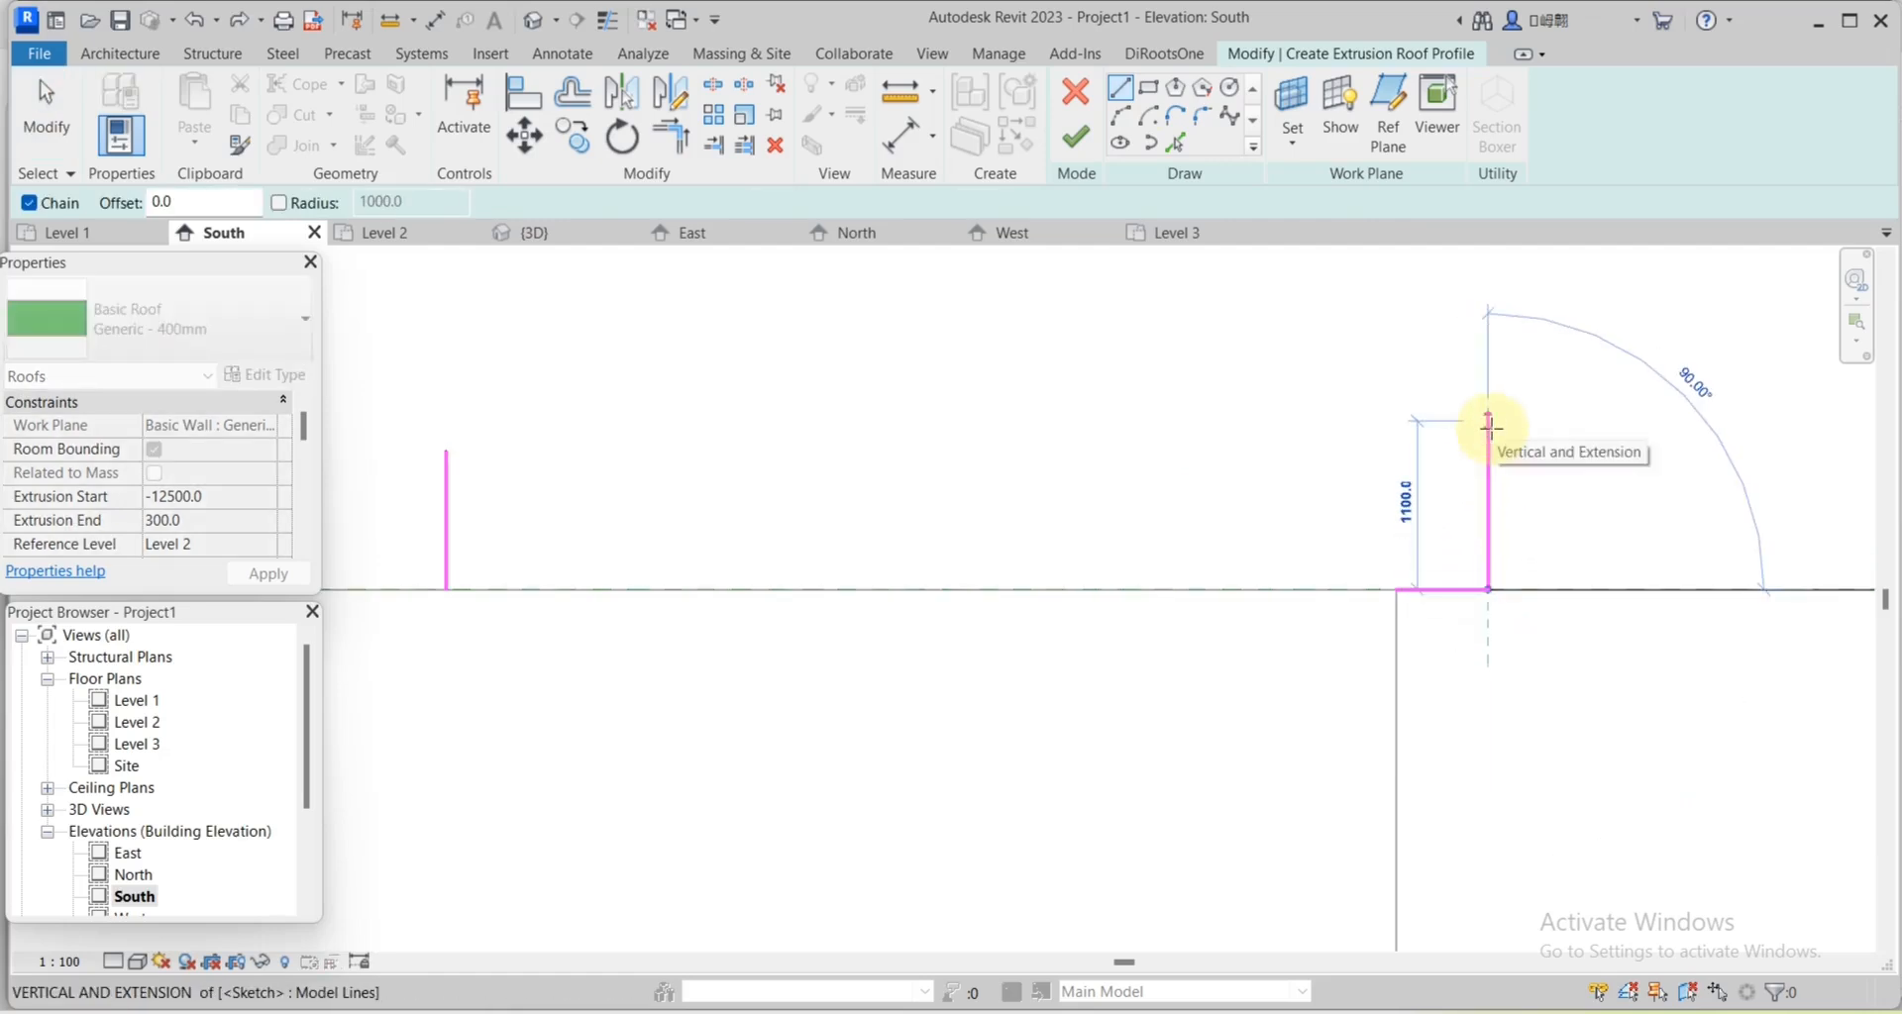
{"action": "type", "text": "12"}
{"action": "type", "text": "500"}
{"action": "key", "text": "Return"}
{"action": "scroll", "coordinate": [1486, 450], "scroll_direction": "down", "scroll_amount": 2}
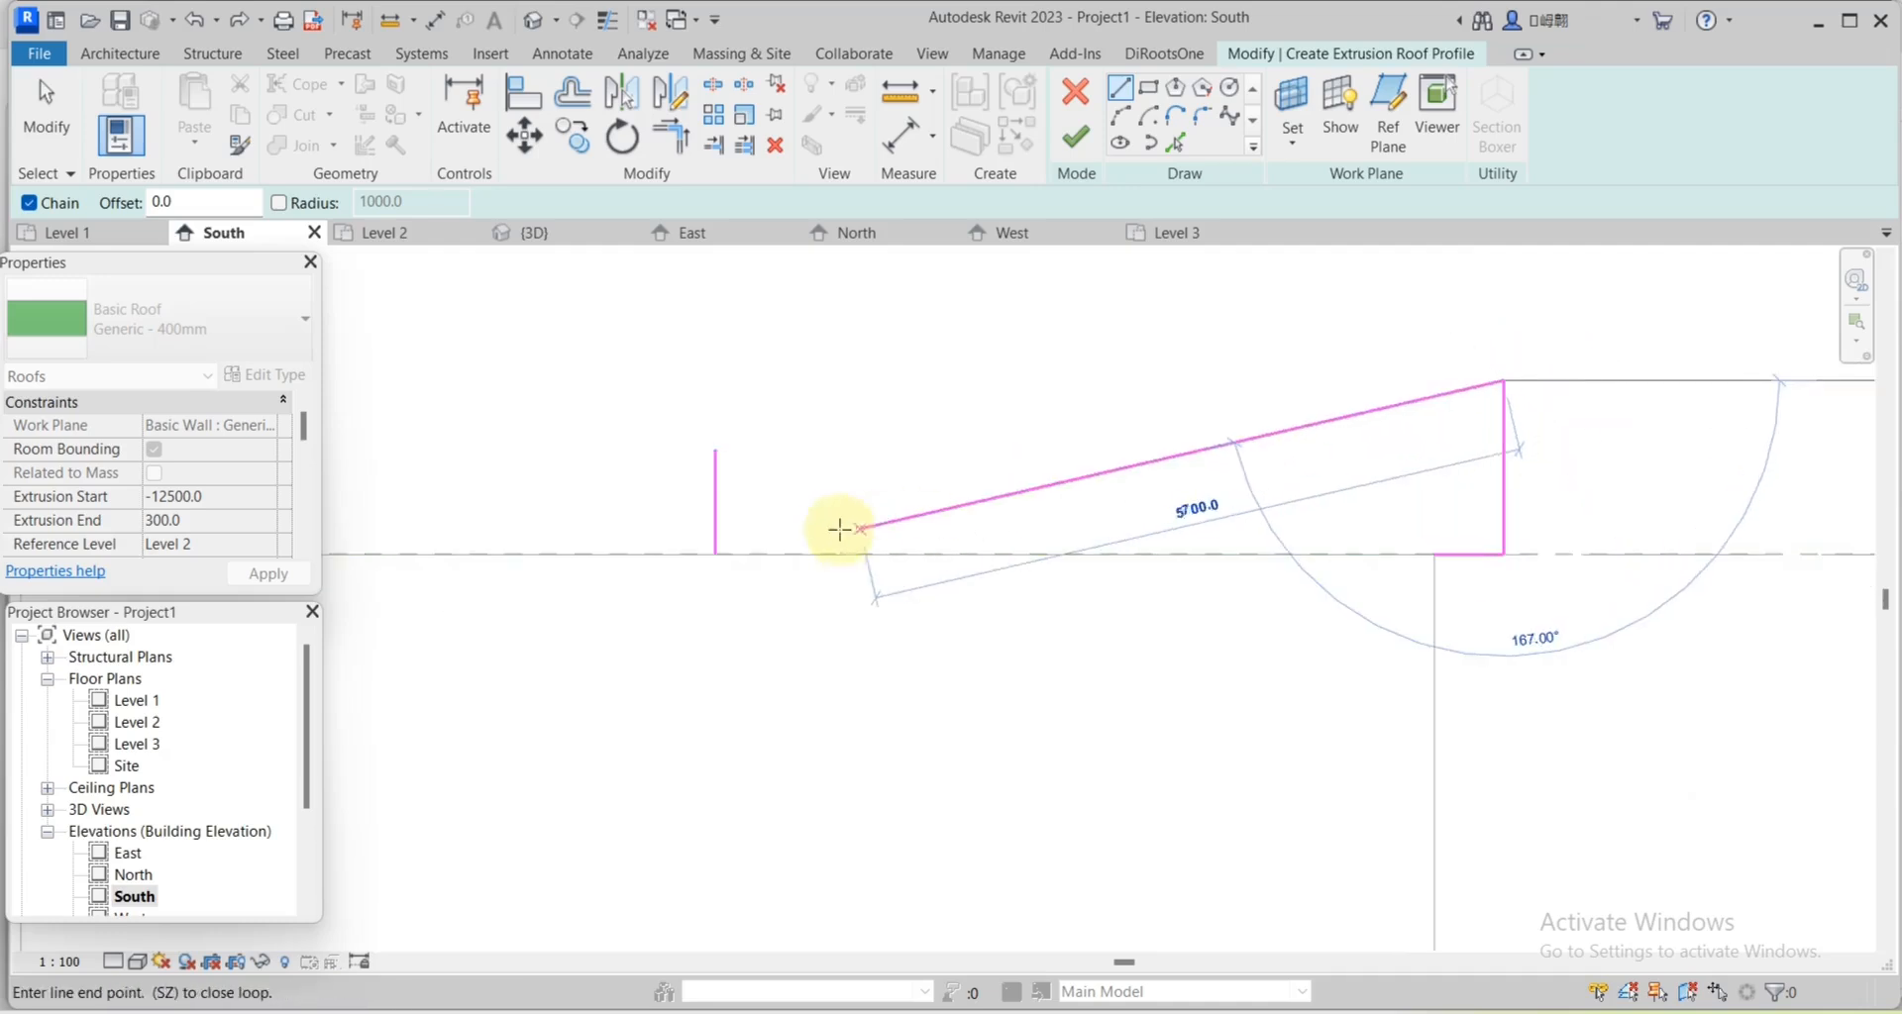
{"action": "scroll", "coordinate": [742, 542], "scroll_direction": "up", "scroll_amount": 4}
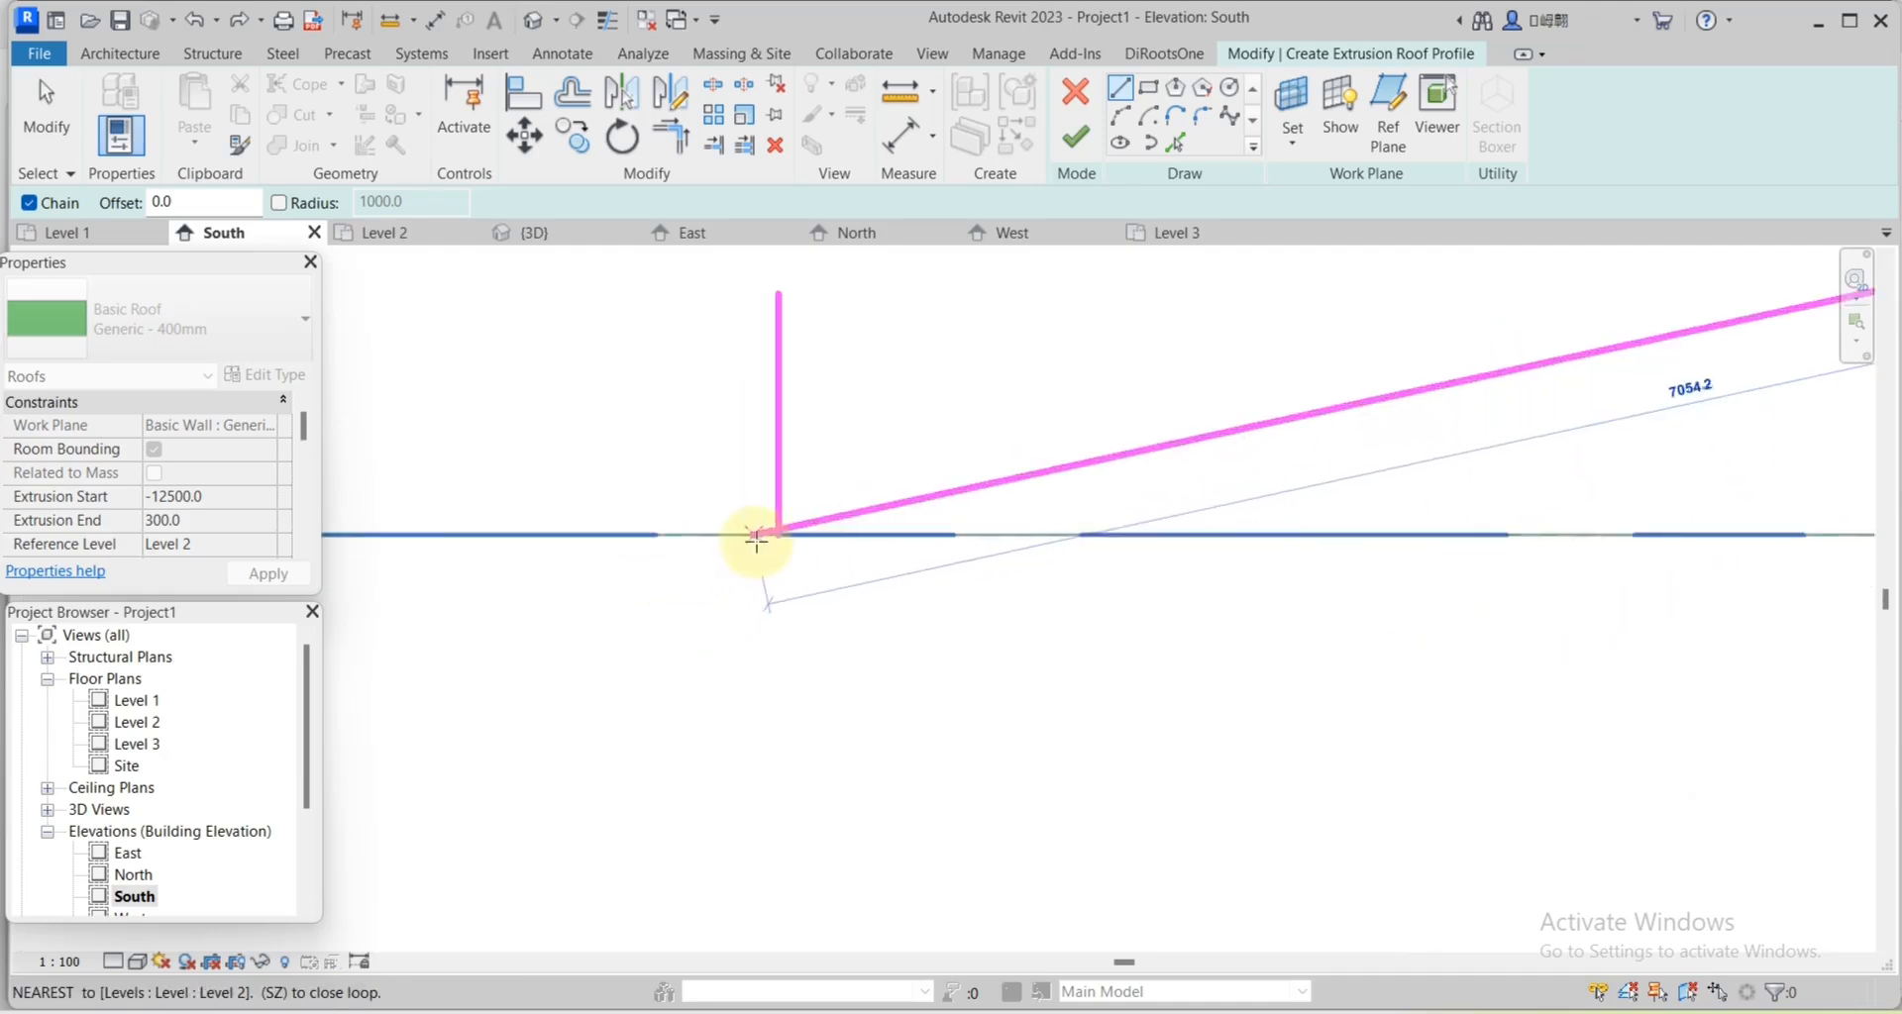
{"action": "left_click", "coordinate": [777, 535]}
{"action": "scroll", "coordinate": [832, 644], "scroll_direction": "down", "scroll_amount": 3}
{"action": "key", "text": "Escape"}
{"action": "scroll", "coordinate": [654, 545], "scroll_direction": "down", "scroll_amount": 2}
Delete the middle guide and the overhang guide lines, keeping only the sloped profile line.
{"action": "left_click", "coordinate": [743, 517]}
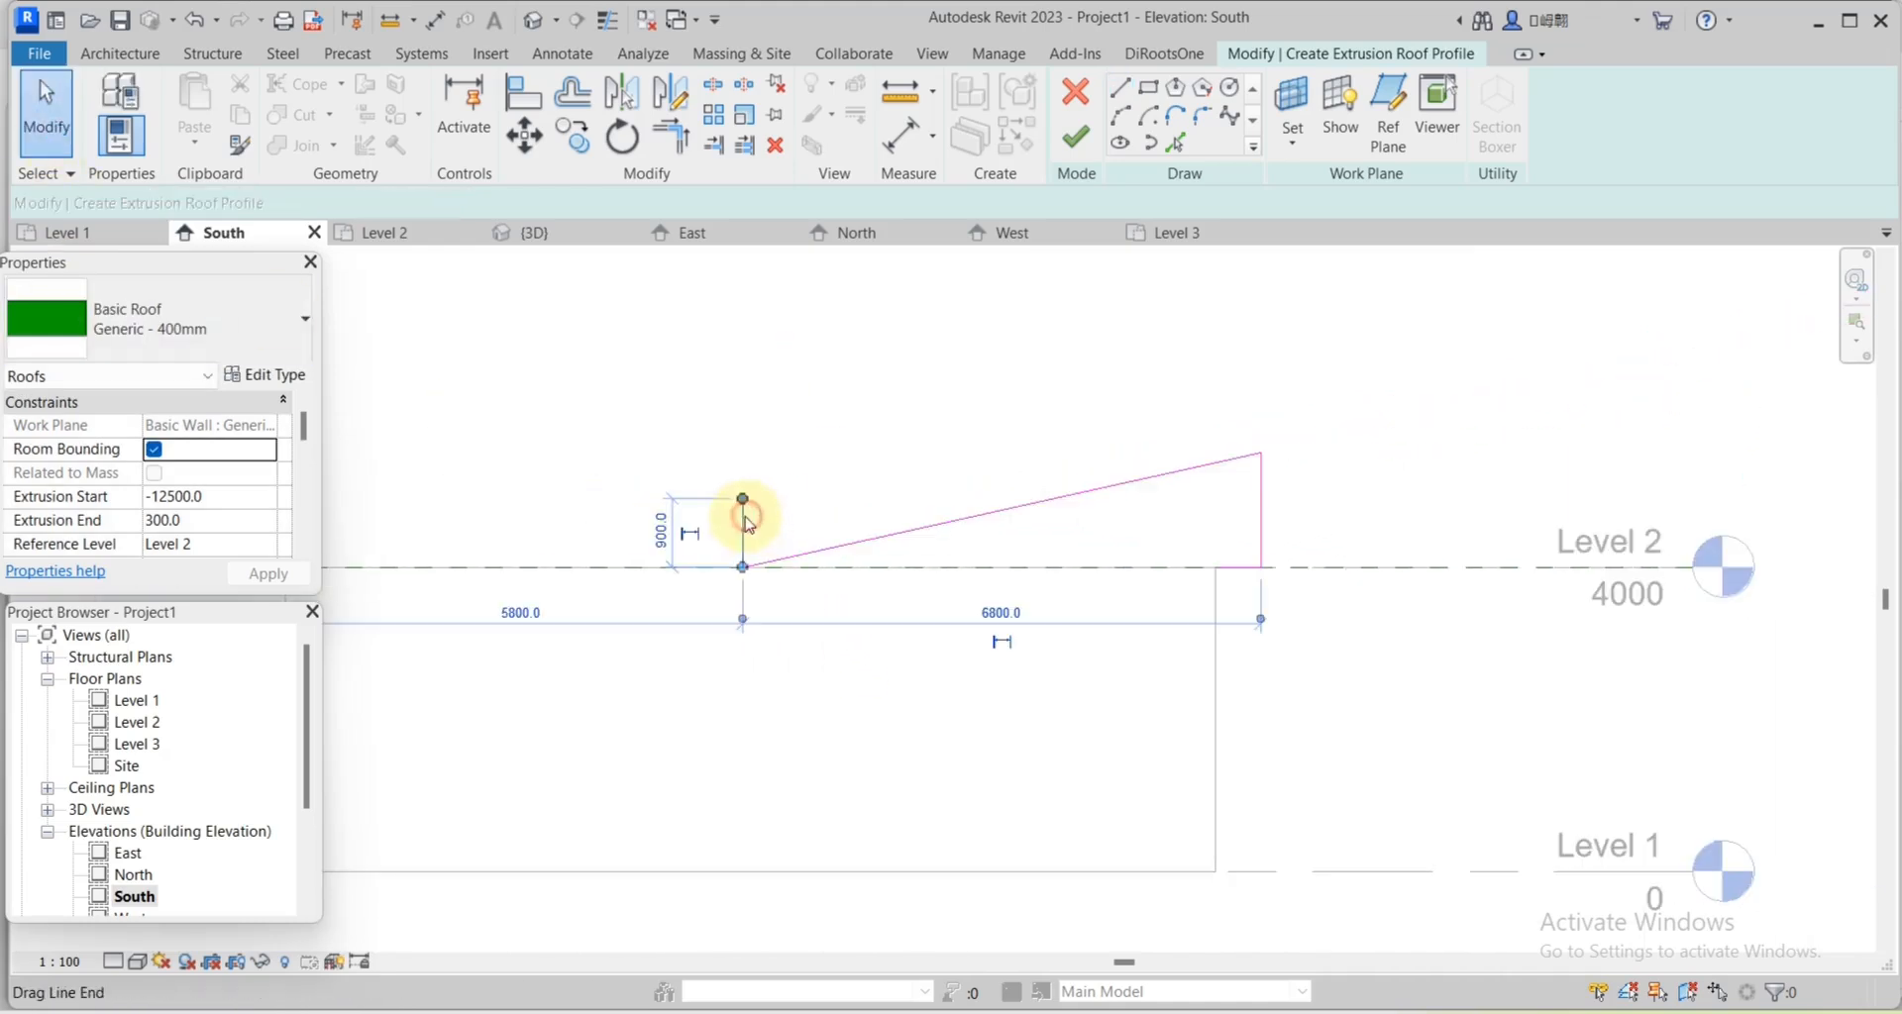
{"action": "key", "text": "Delete"}
{"action": "left_click", "coordinate": [1225, 576]}
{"action": "key", "text": "Delete"}
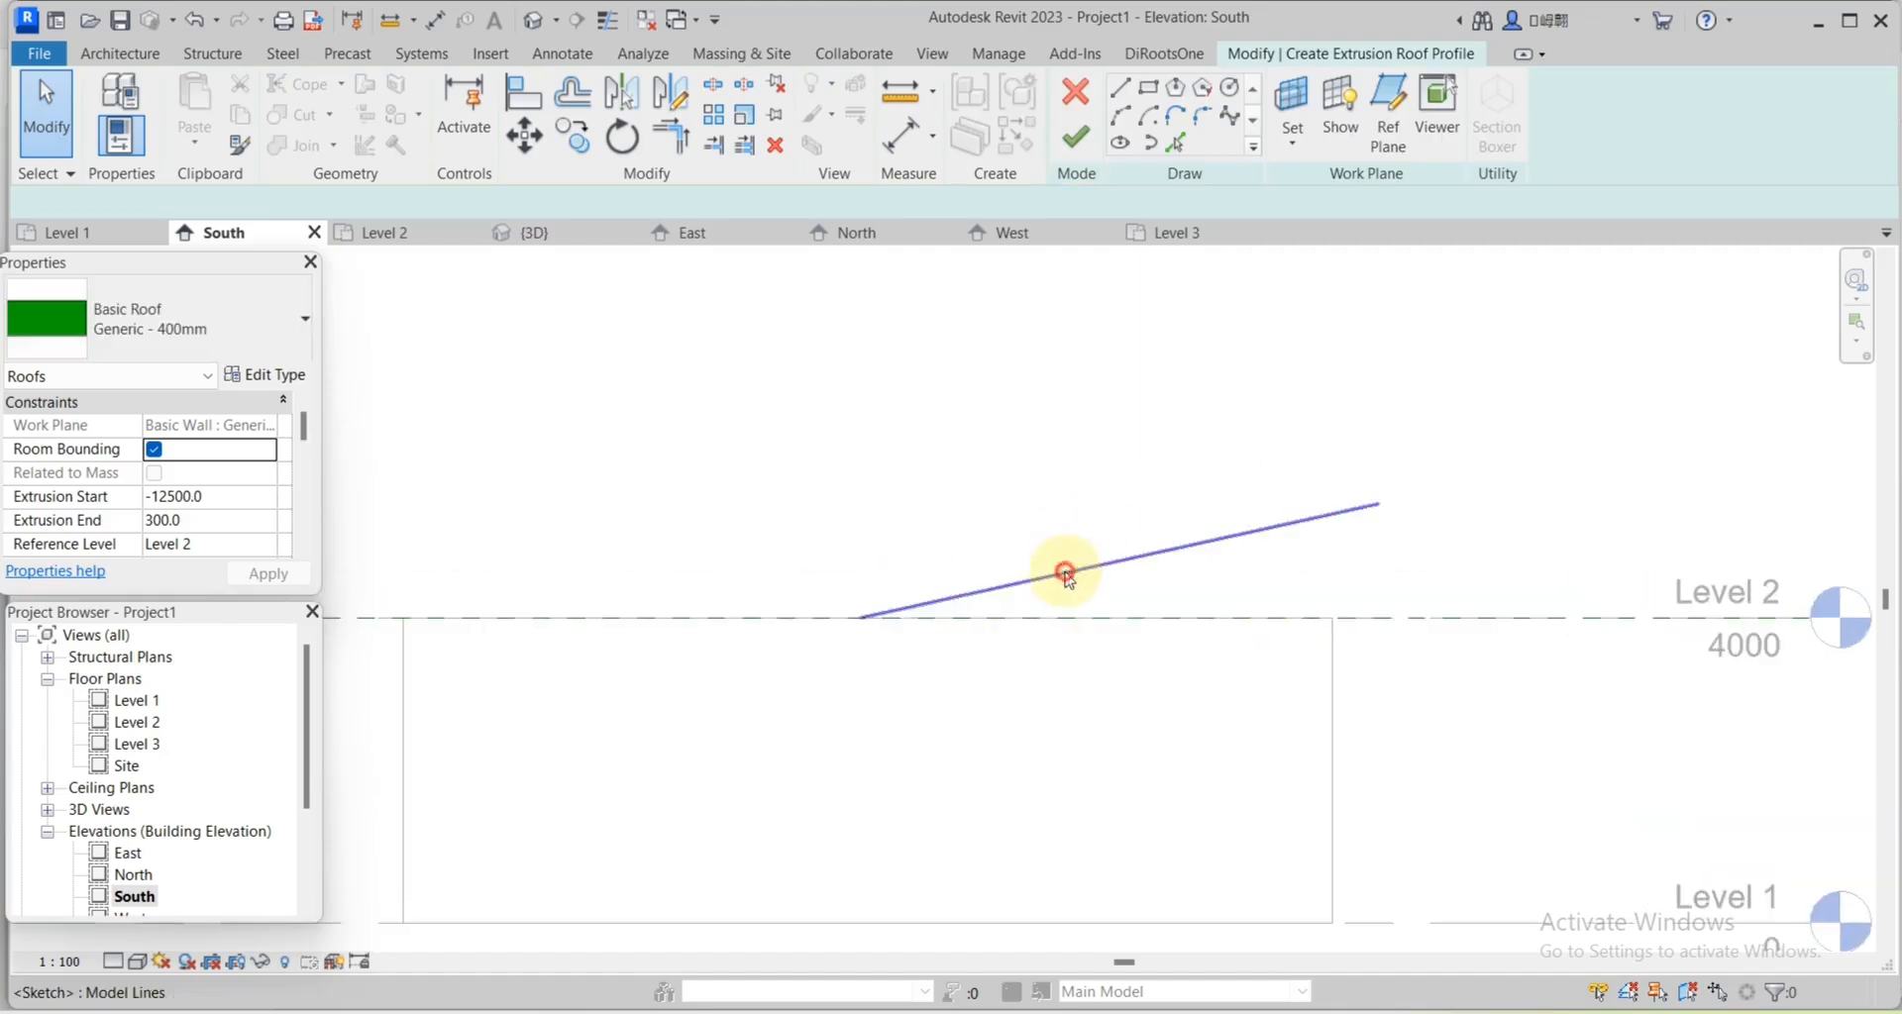
Mirror a copy of the sloped line about a vertical axis through its lower end and finish the V-shaped extrusion roof.
{"action": "left_click", "coordinate": [1065, 564]}
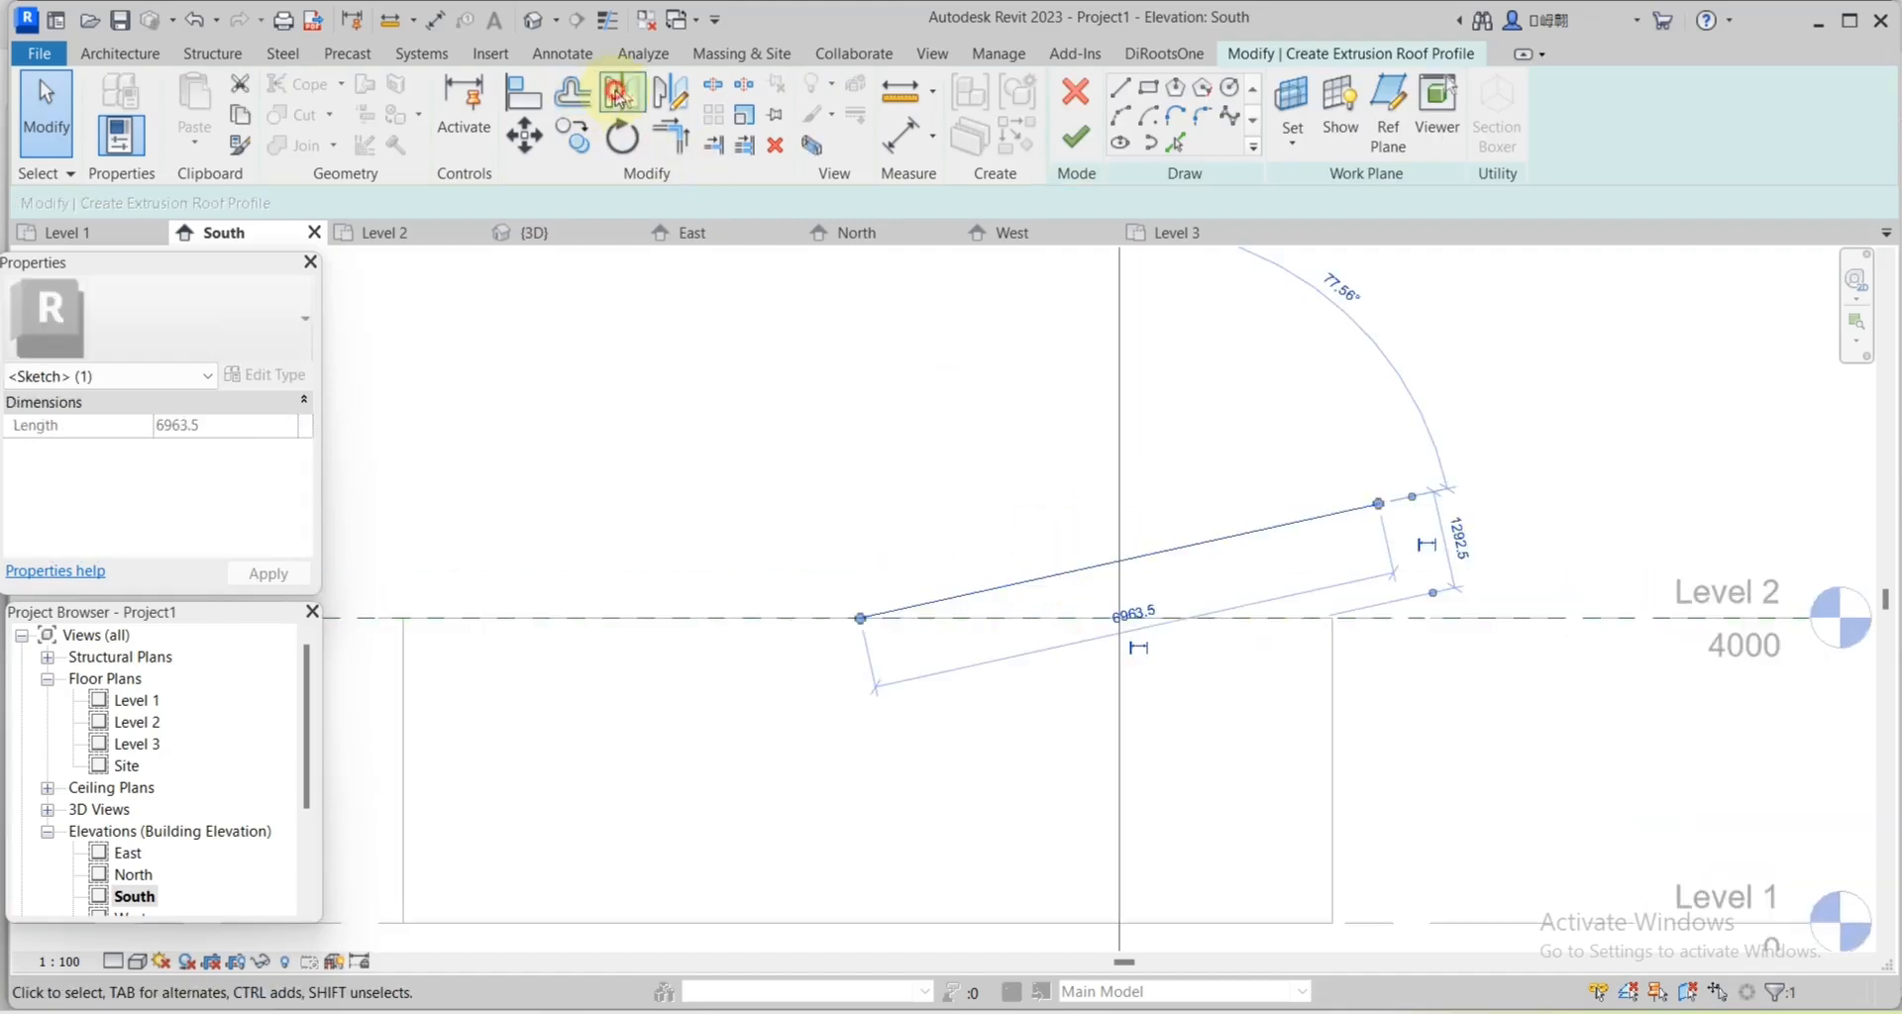
{"action": "left_click", "coordinate": [618, 96]}
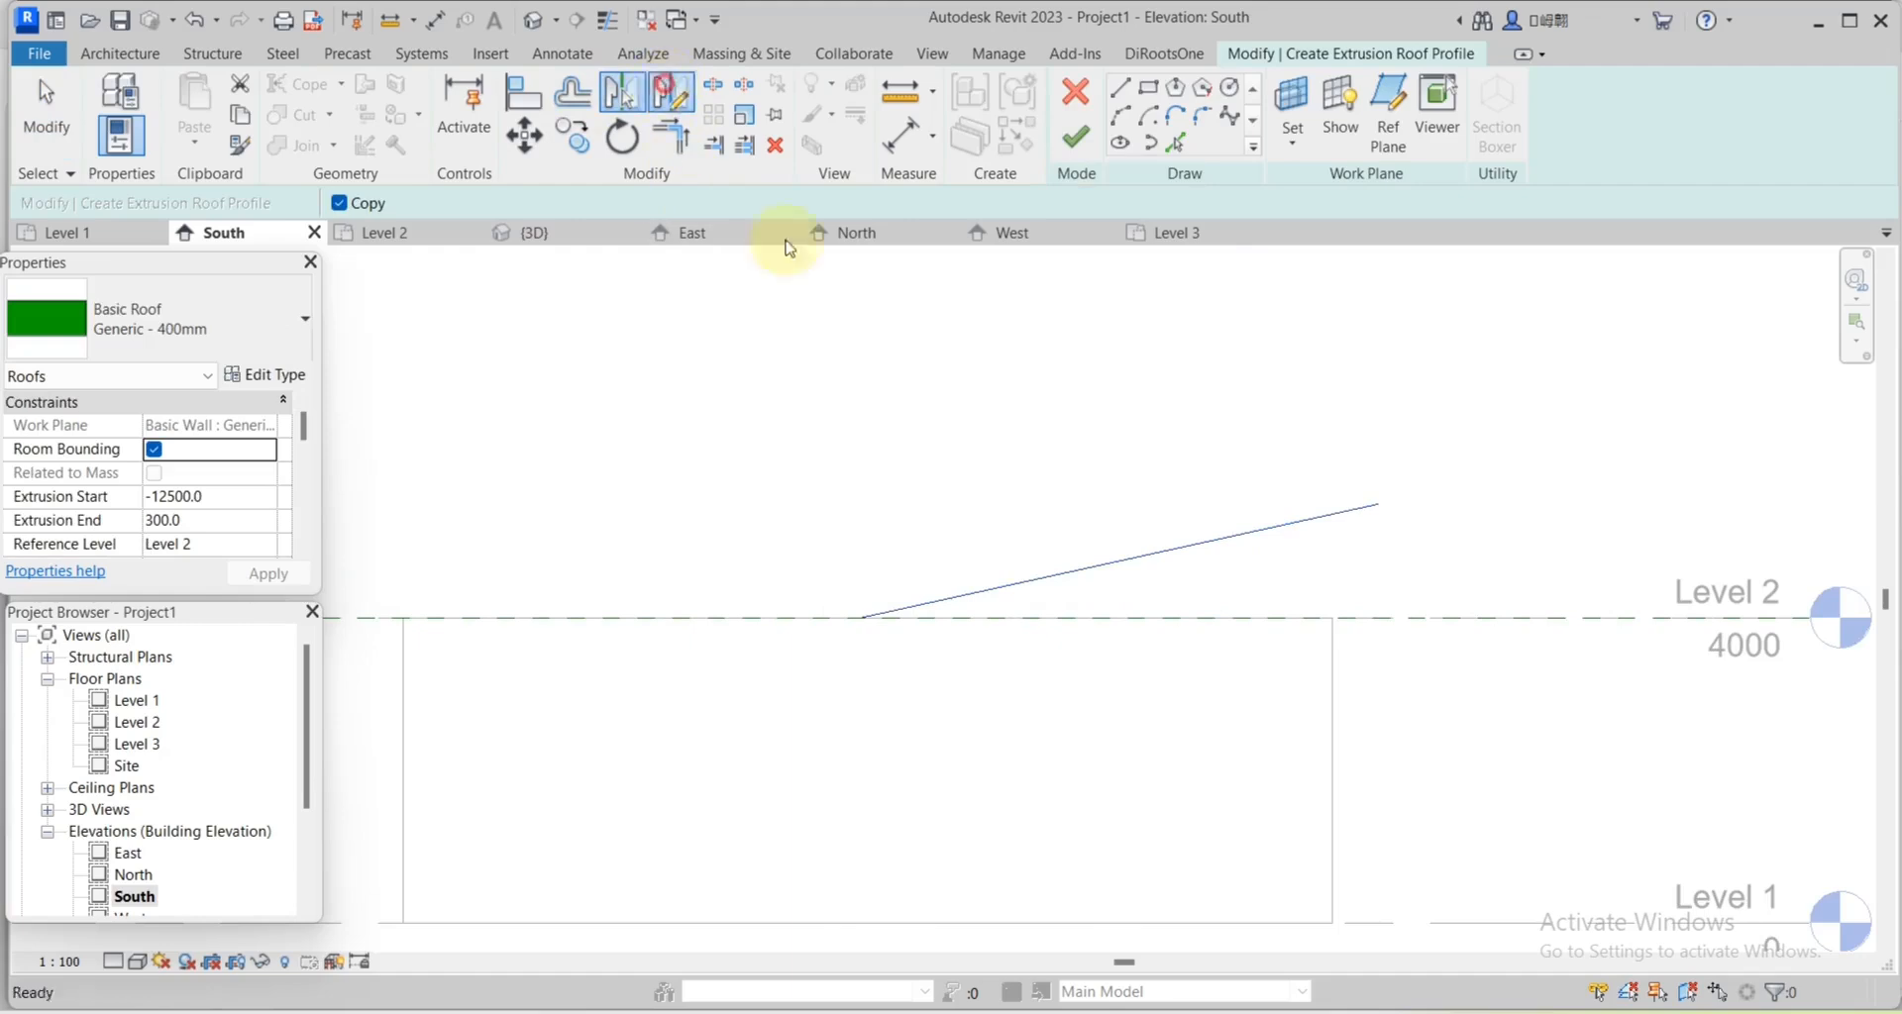
{"action": "left_click", "coordinate": [860, 617]}
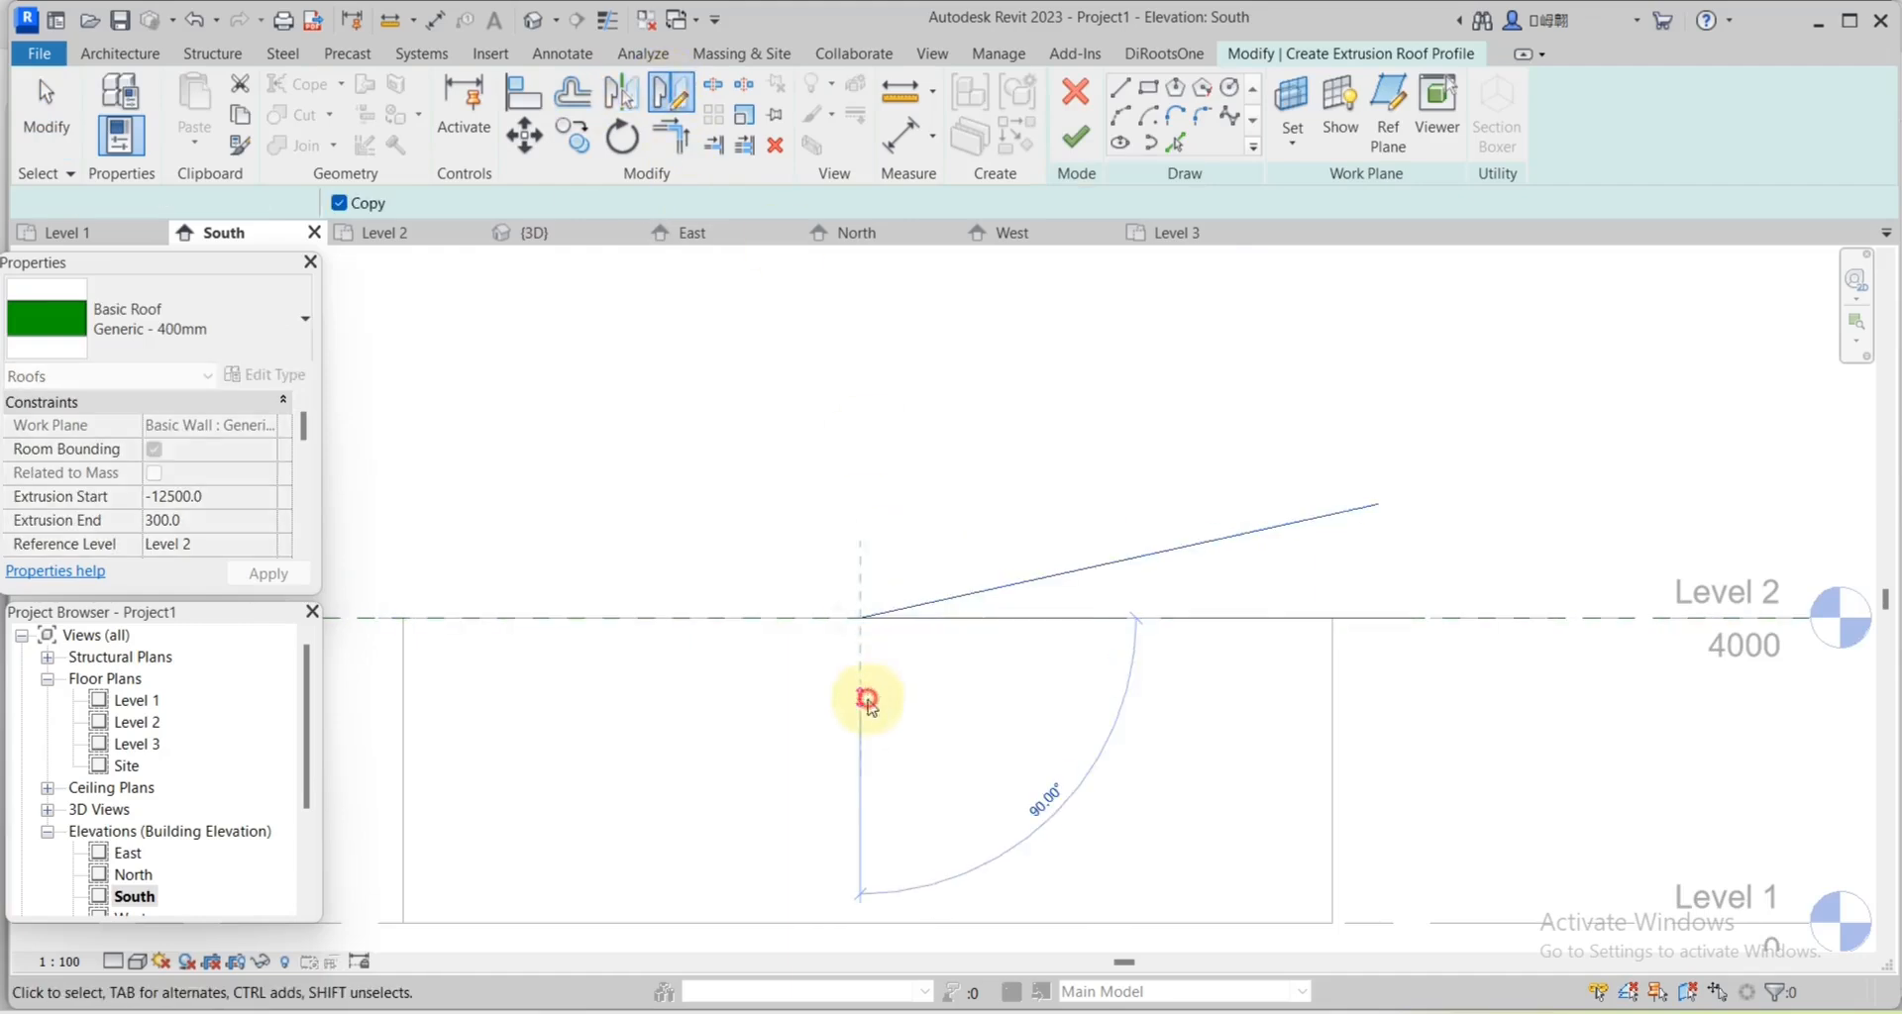
{"action": "left_click", "coordinate": [864, 700]}
{"action": "scroll", "coordinate": [1015, 721], "scroll_direction": "down", "scroll_amount": 2}
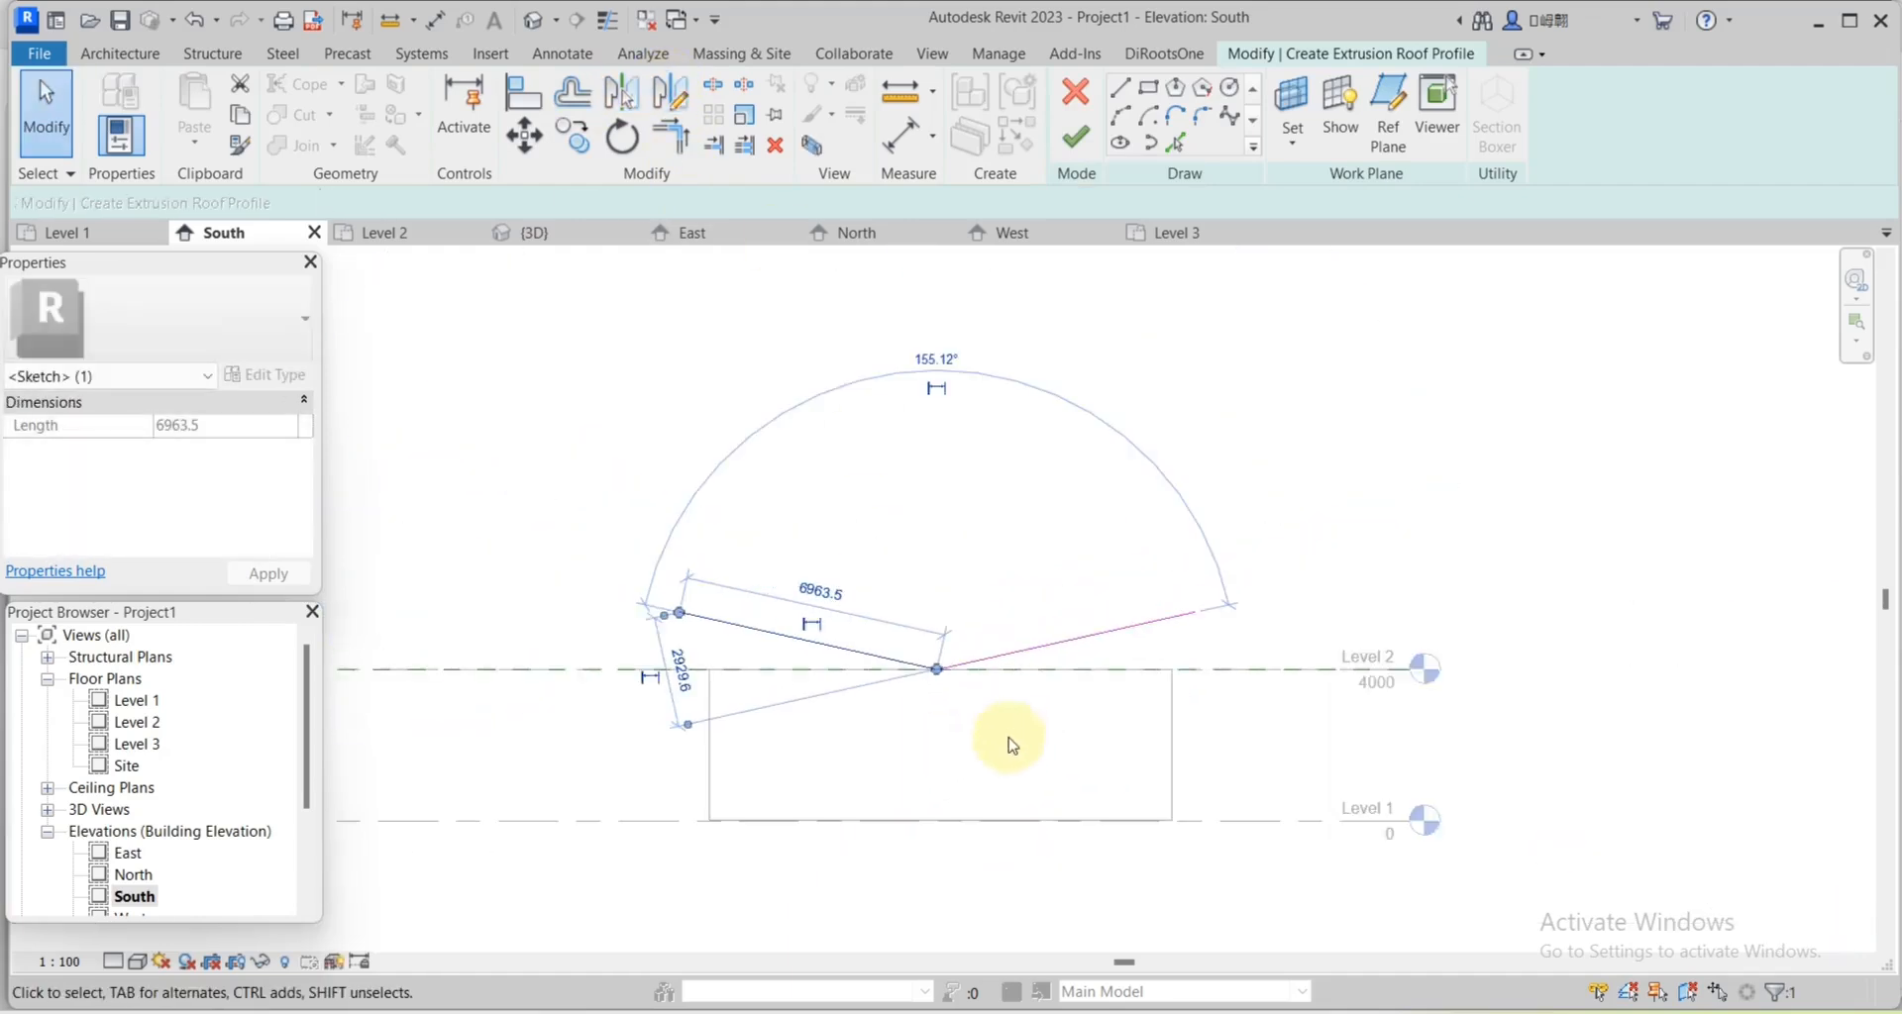
{"action": "left_click", "coordinate": [1080, 138]}
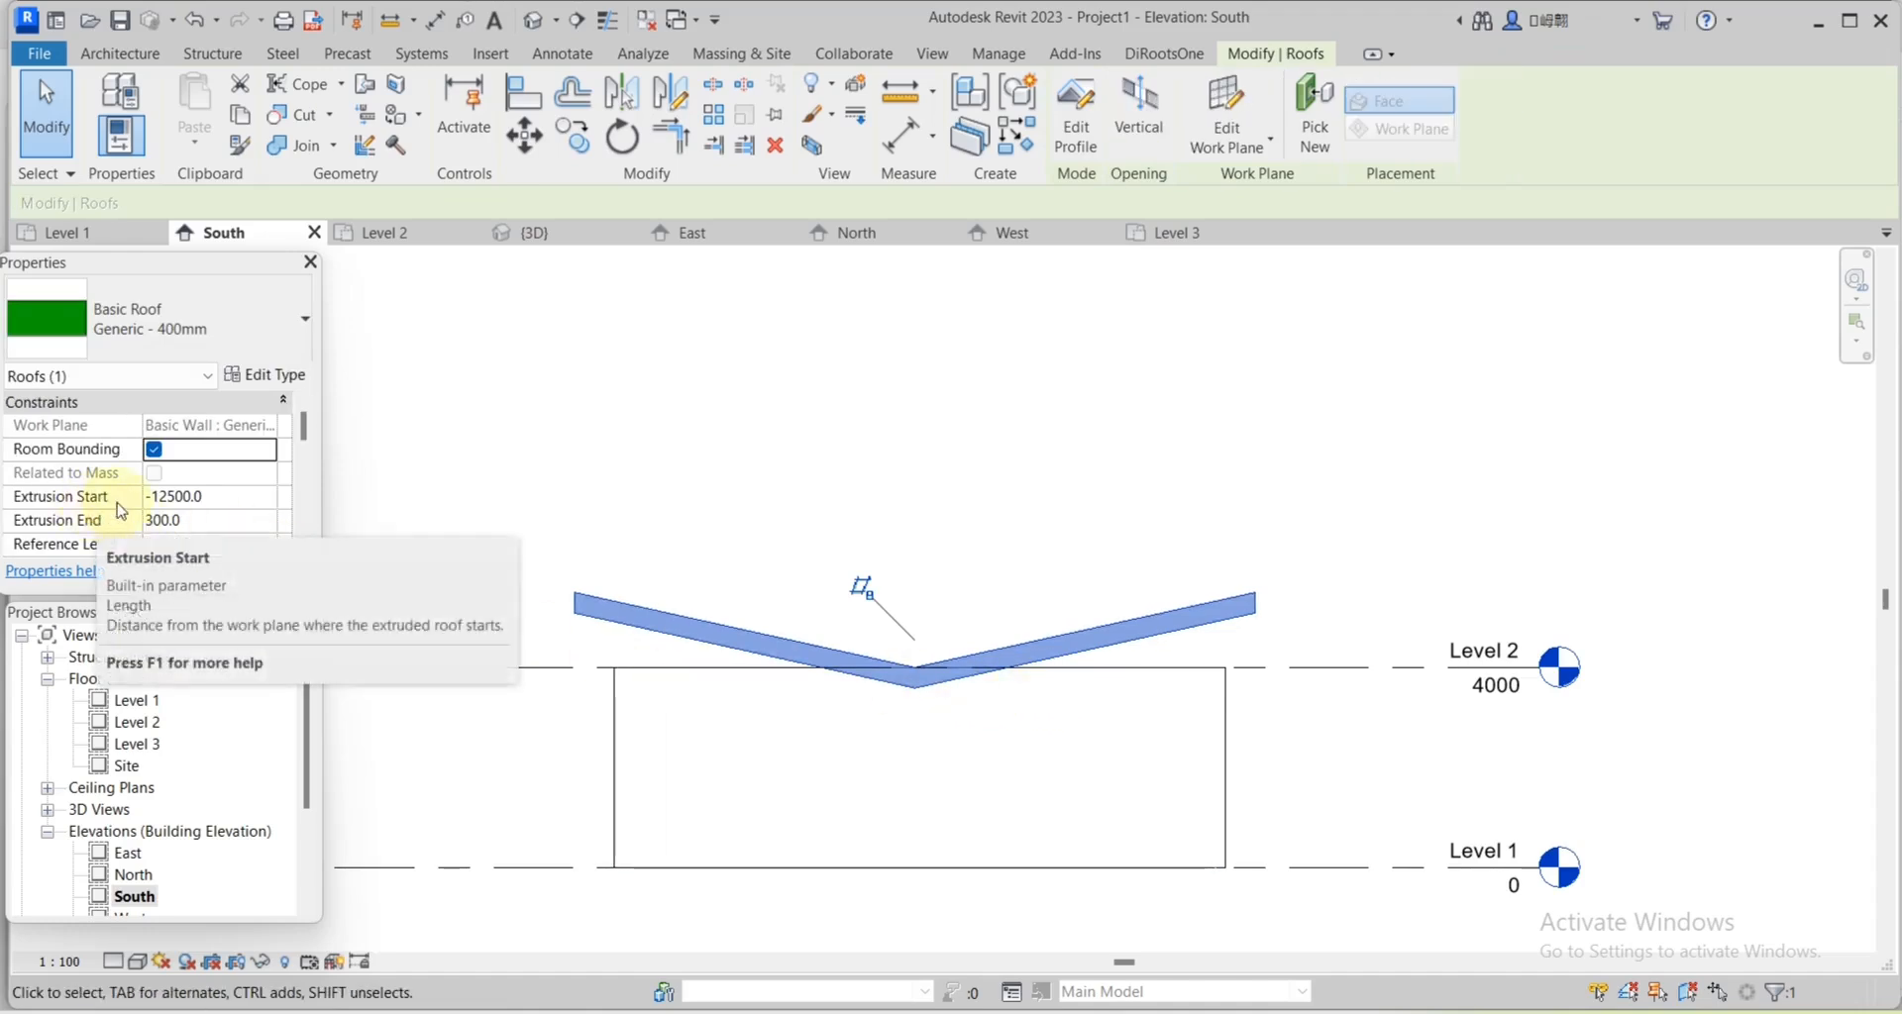
Adjust the V-shaped roof's Extrusion Start to suit the building's depth.
{"action": "left_click", "coordinate": [214, 498]}
{"action": "key", "text": "Return"}
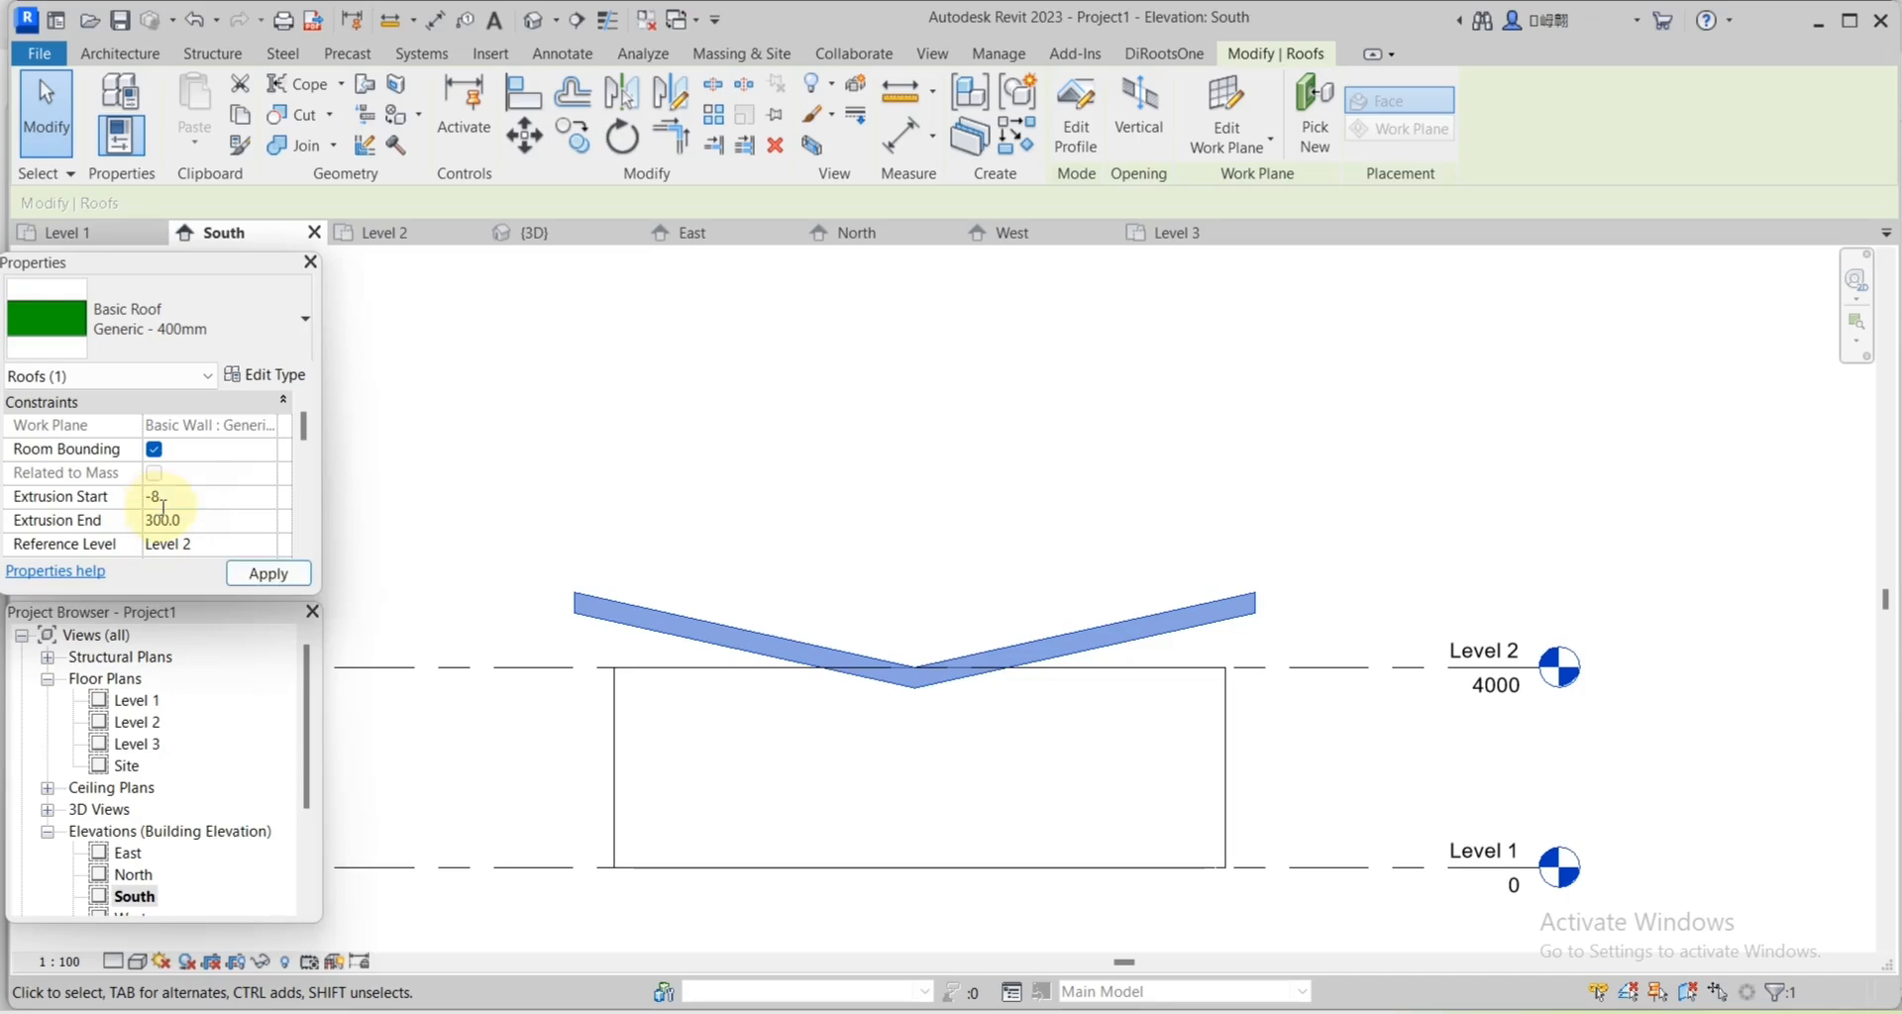
{"action": "left_click", "coordinate": [1022, 548]}
In the 3D view, attach the tops of all four walls to the V-shaped roof and orbit around the building.
{"action": "left_click", "coordinate": [558, 32]}
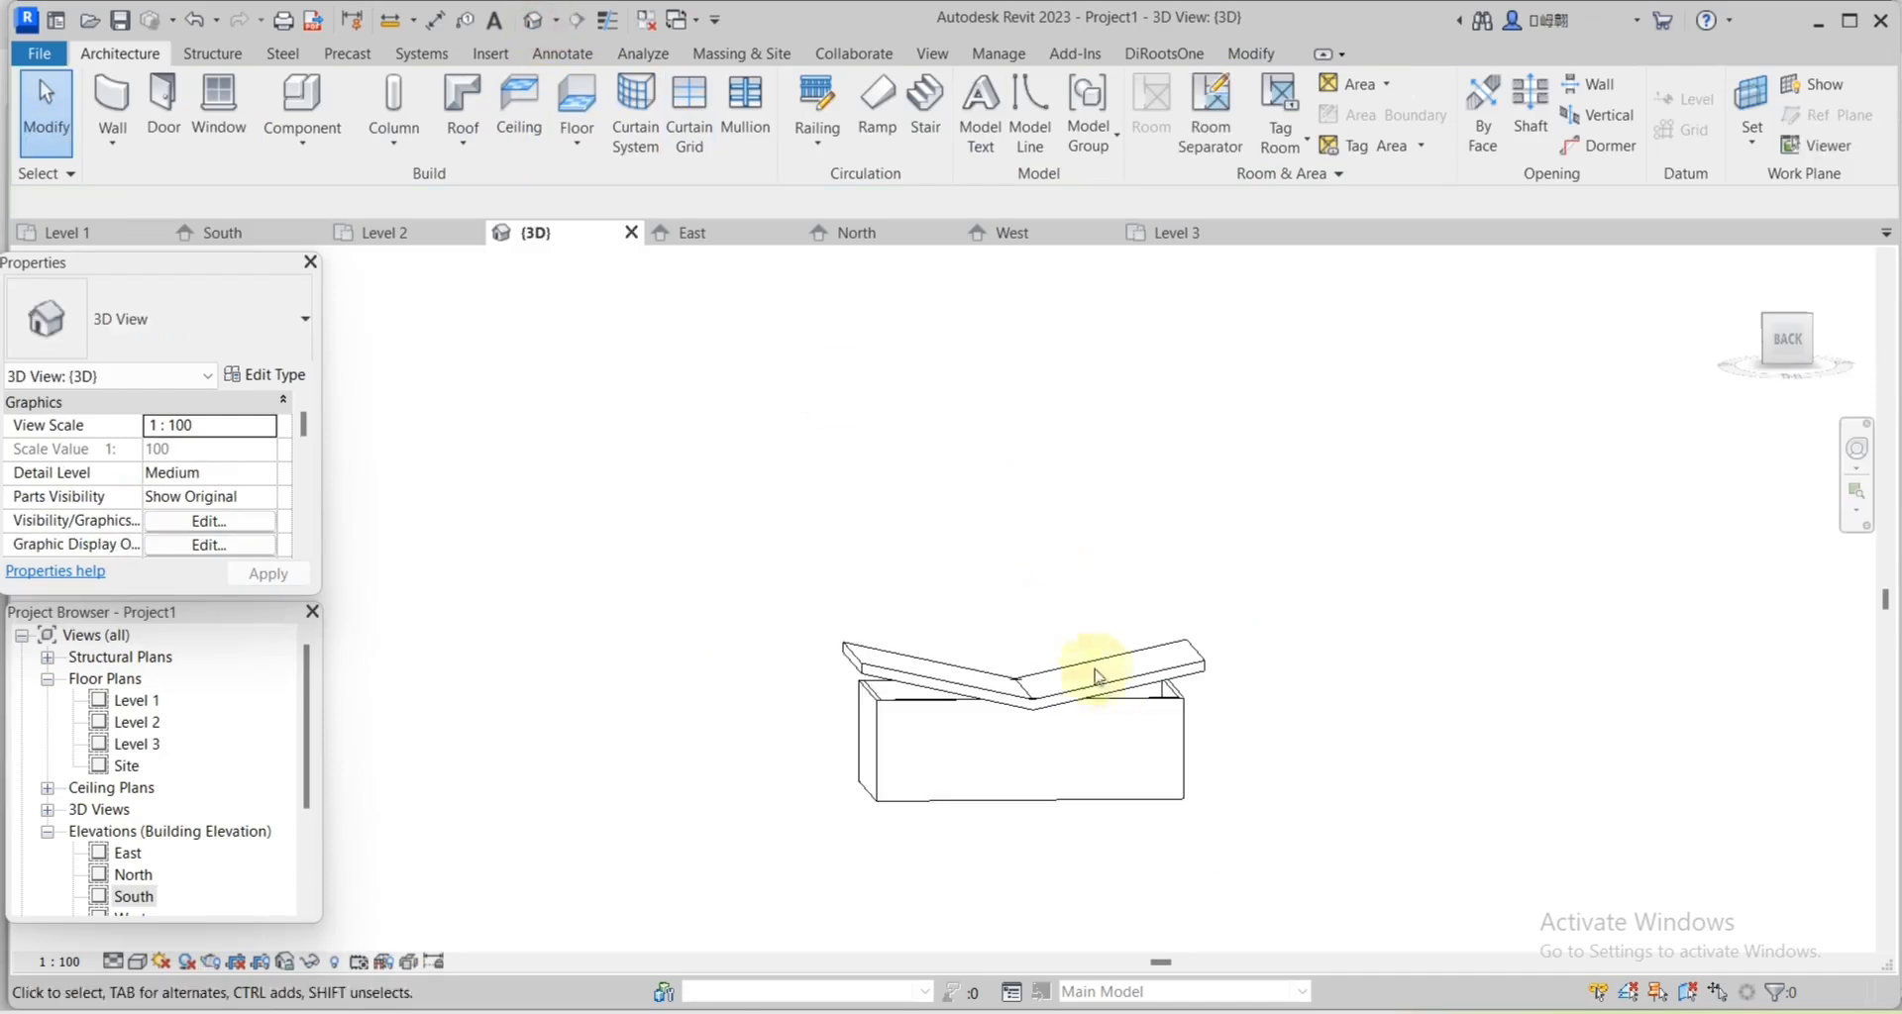
{"action": "middle_click_drag", "start_coordinate": [1345, 707], "coordinate": [1290, 783], "text": "shift"}
{"action": "left_click_drag", "start_coordinate": [1063, 852], "coordinate": [866, 756]}
{"action": "left_click", "coordinate": [1255, 109]}
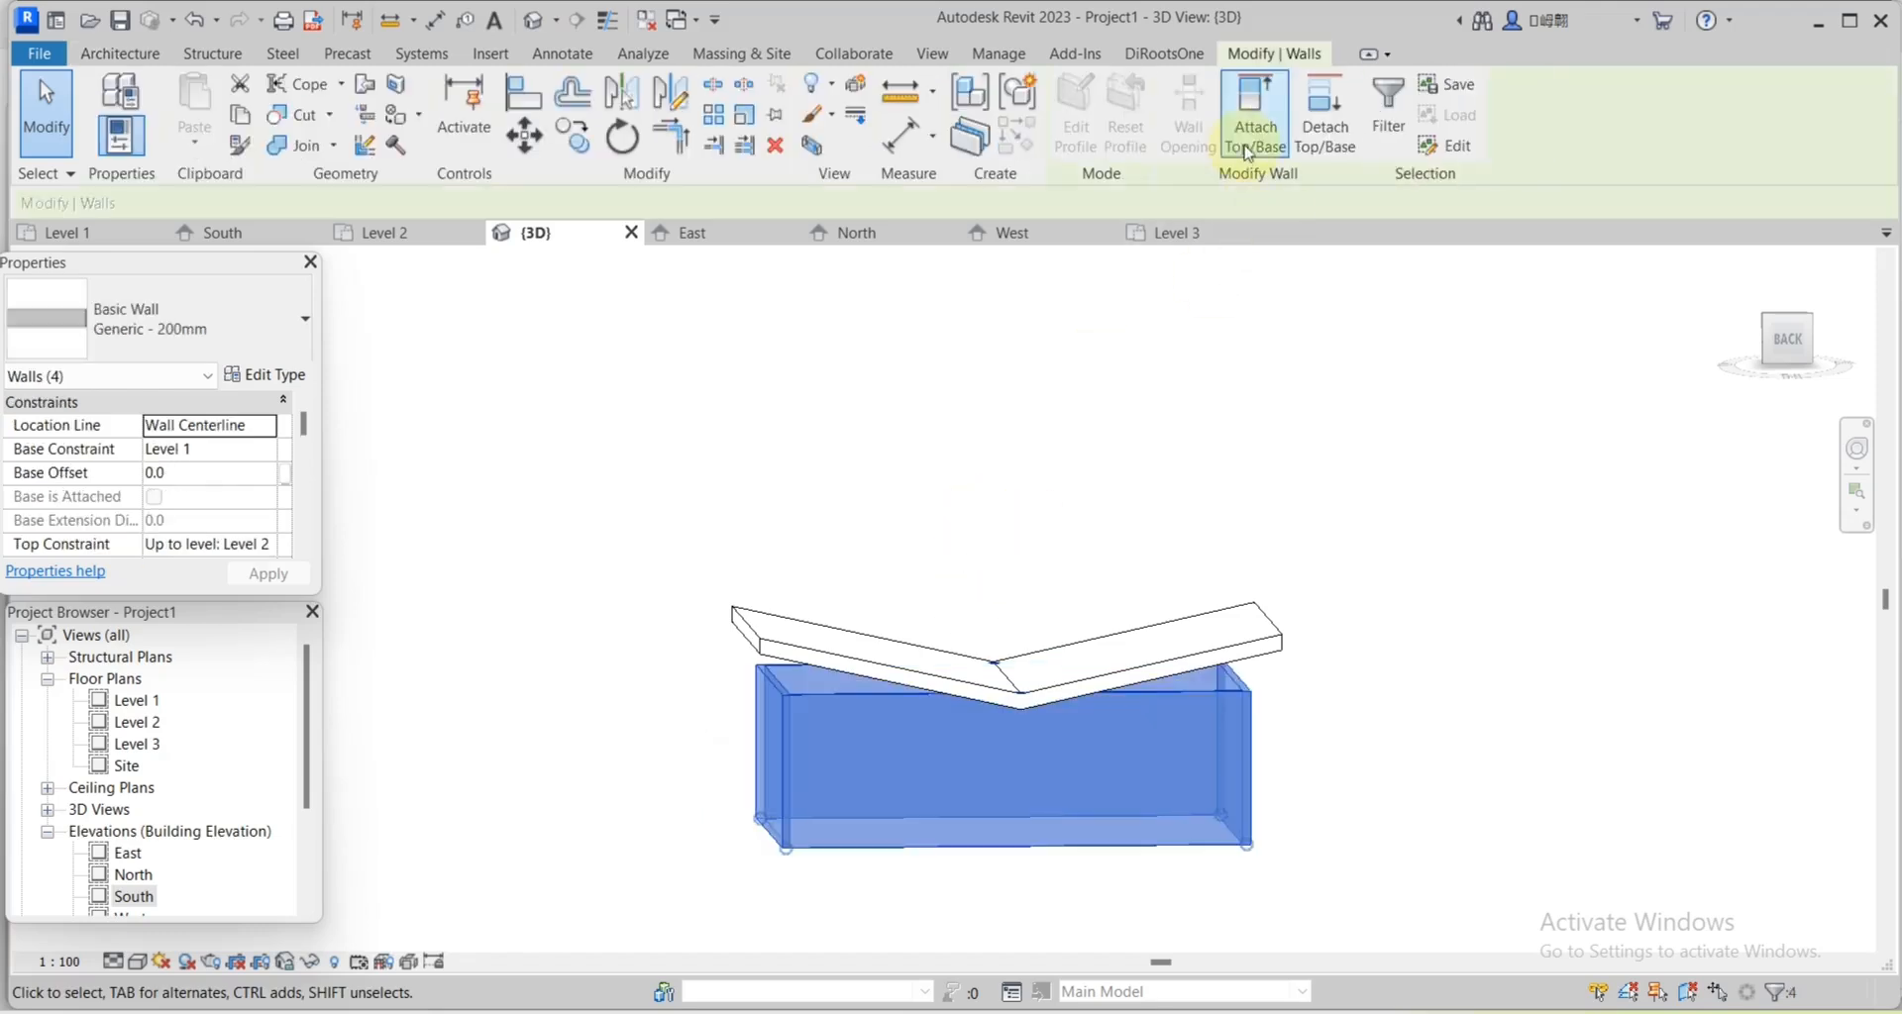
{"action": "left_click", "coordinate": [916, 685]}
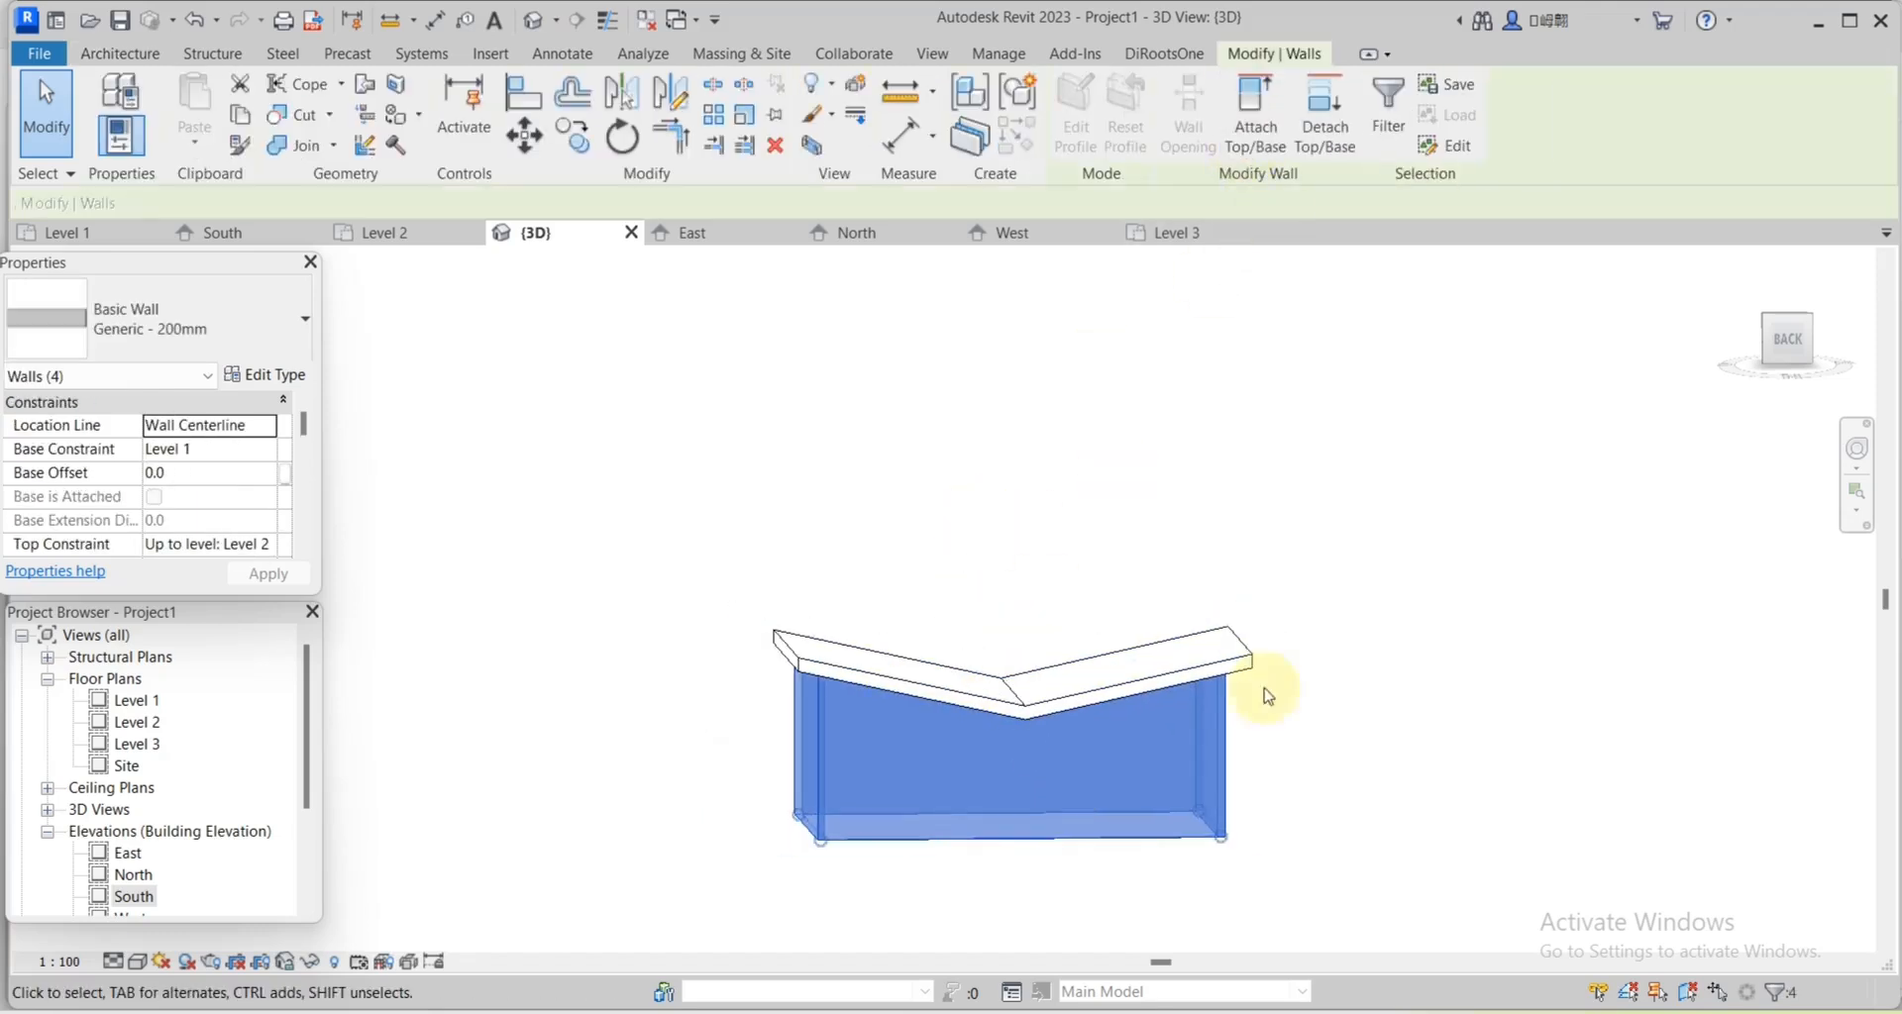
{"action": "left_click", "coordinate": [1856, 448]}
{"action": "left_click_drag", "start_coordinate": [1531, 741], "coordinate": [1030, 649]}
{"action": "key", "text": "Escape"}
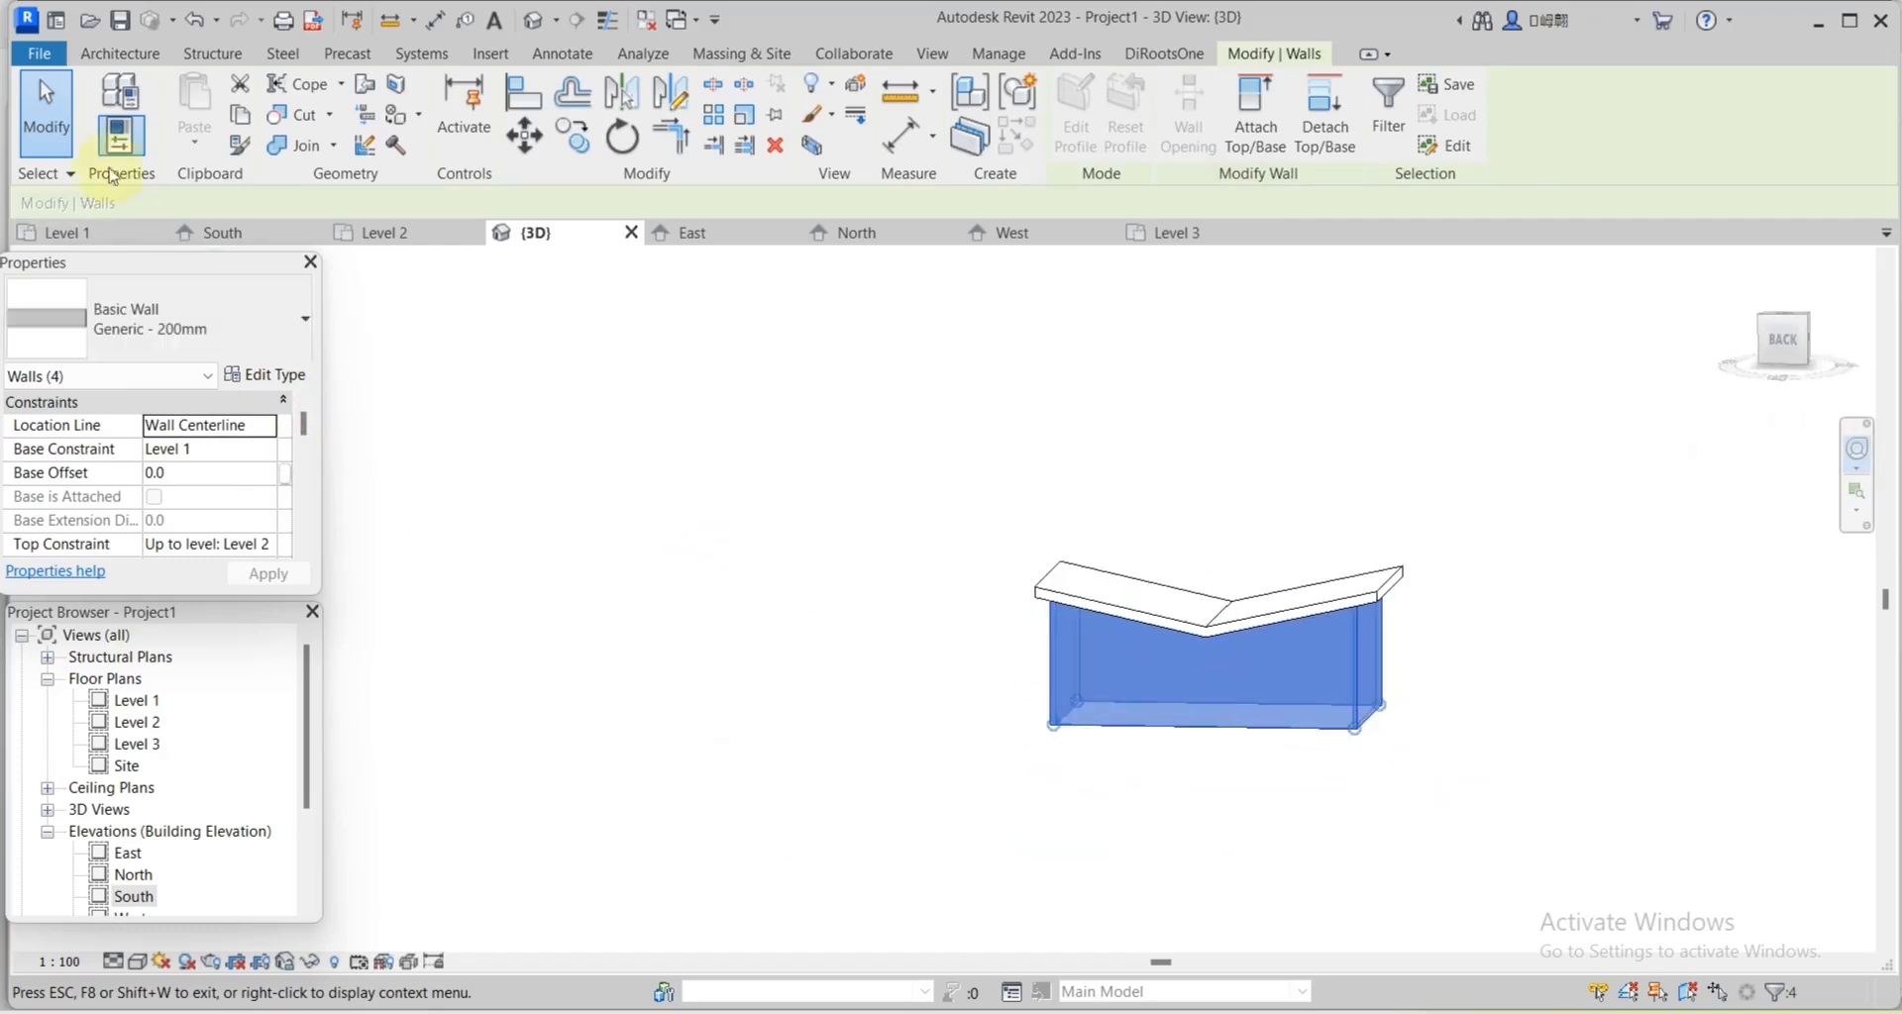
{"action": "key", "text": "Escape"}
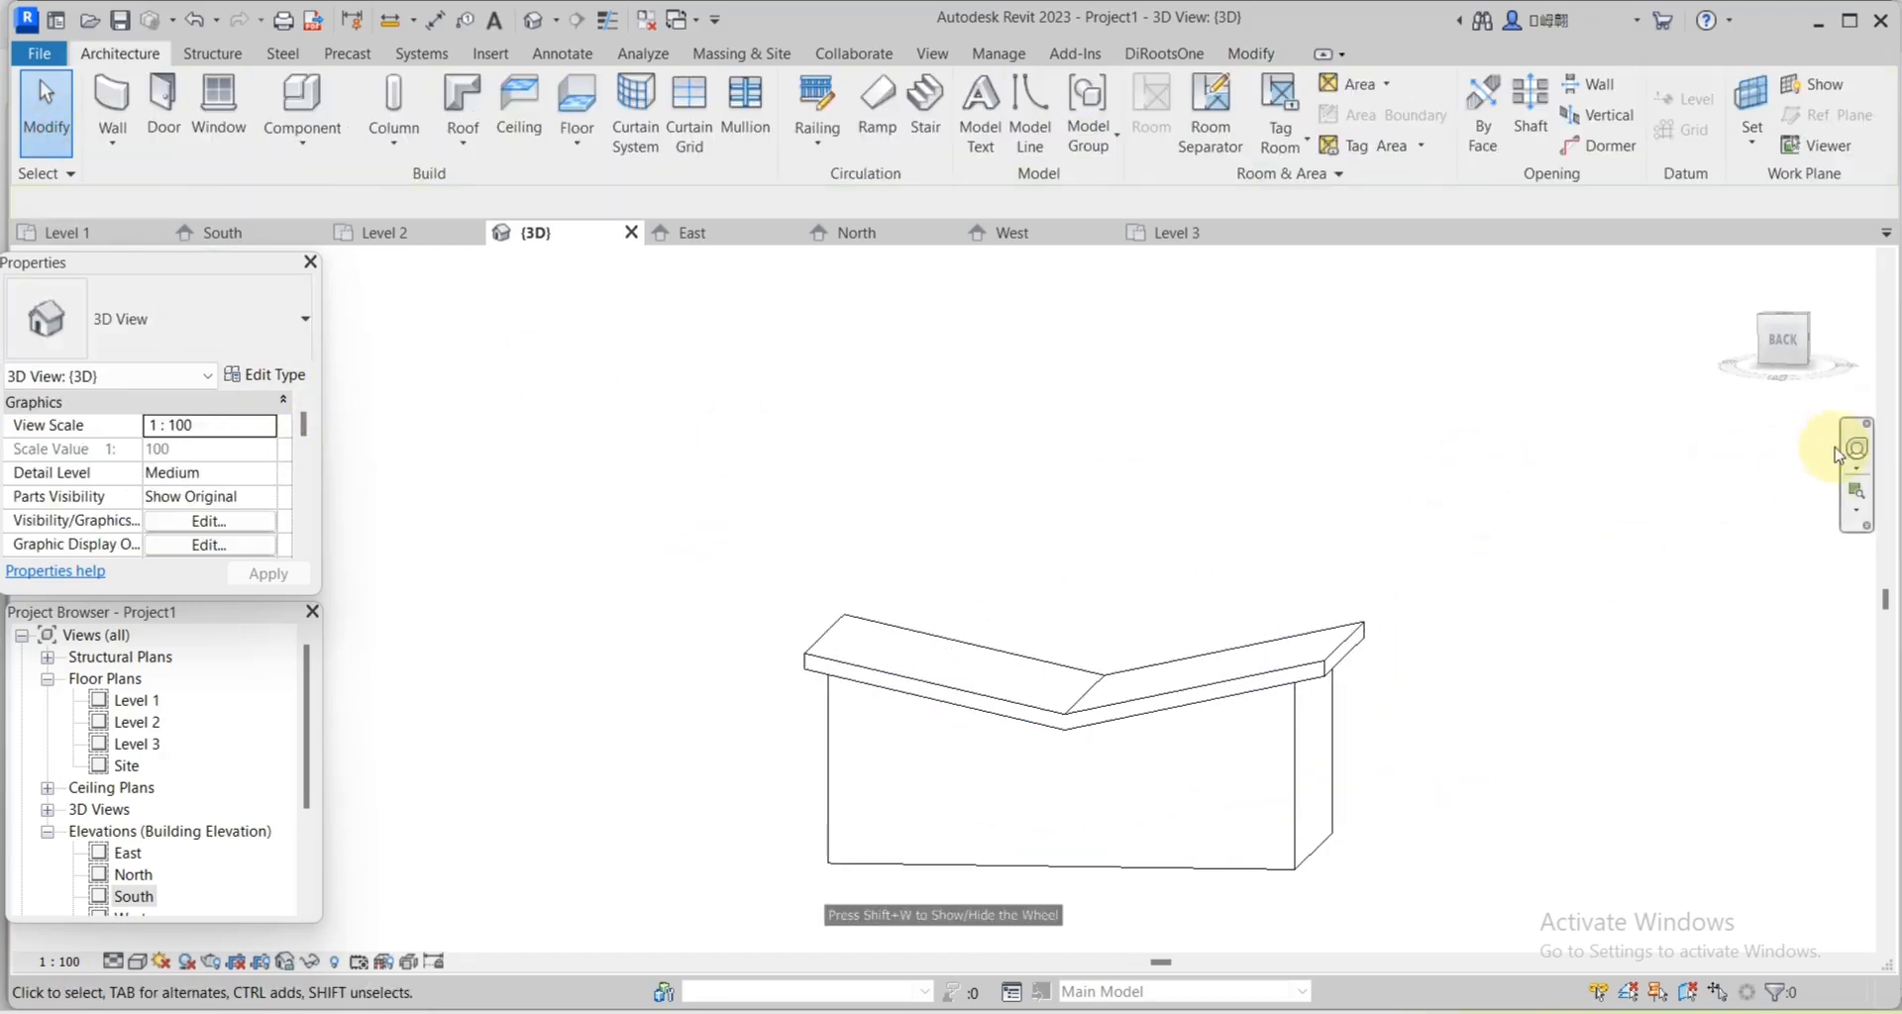
In the Level 2 plan, start a roof by footprint and create non-sloping boundary lines offset 600 mm outside all four walls.
{"action": "key", "text": "ctrl+Tab"}
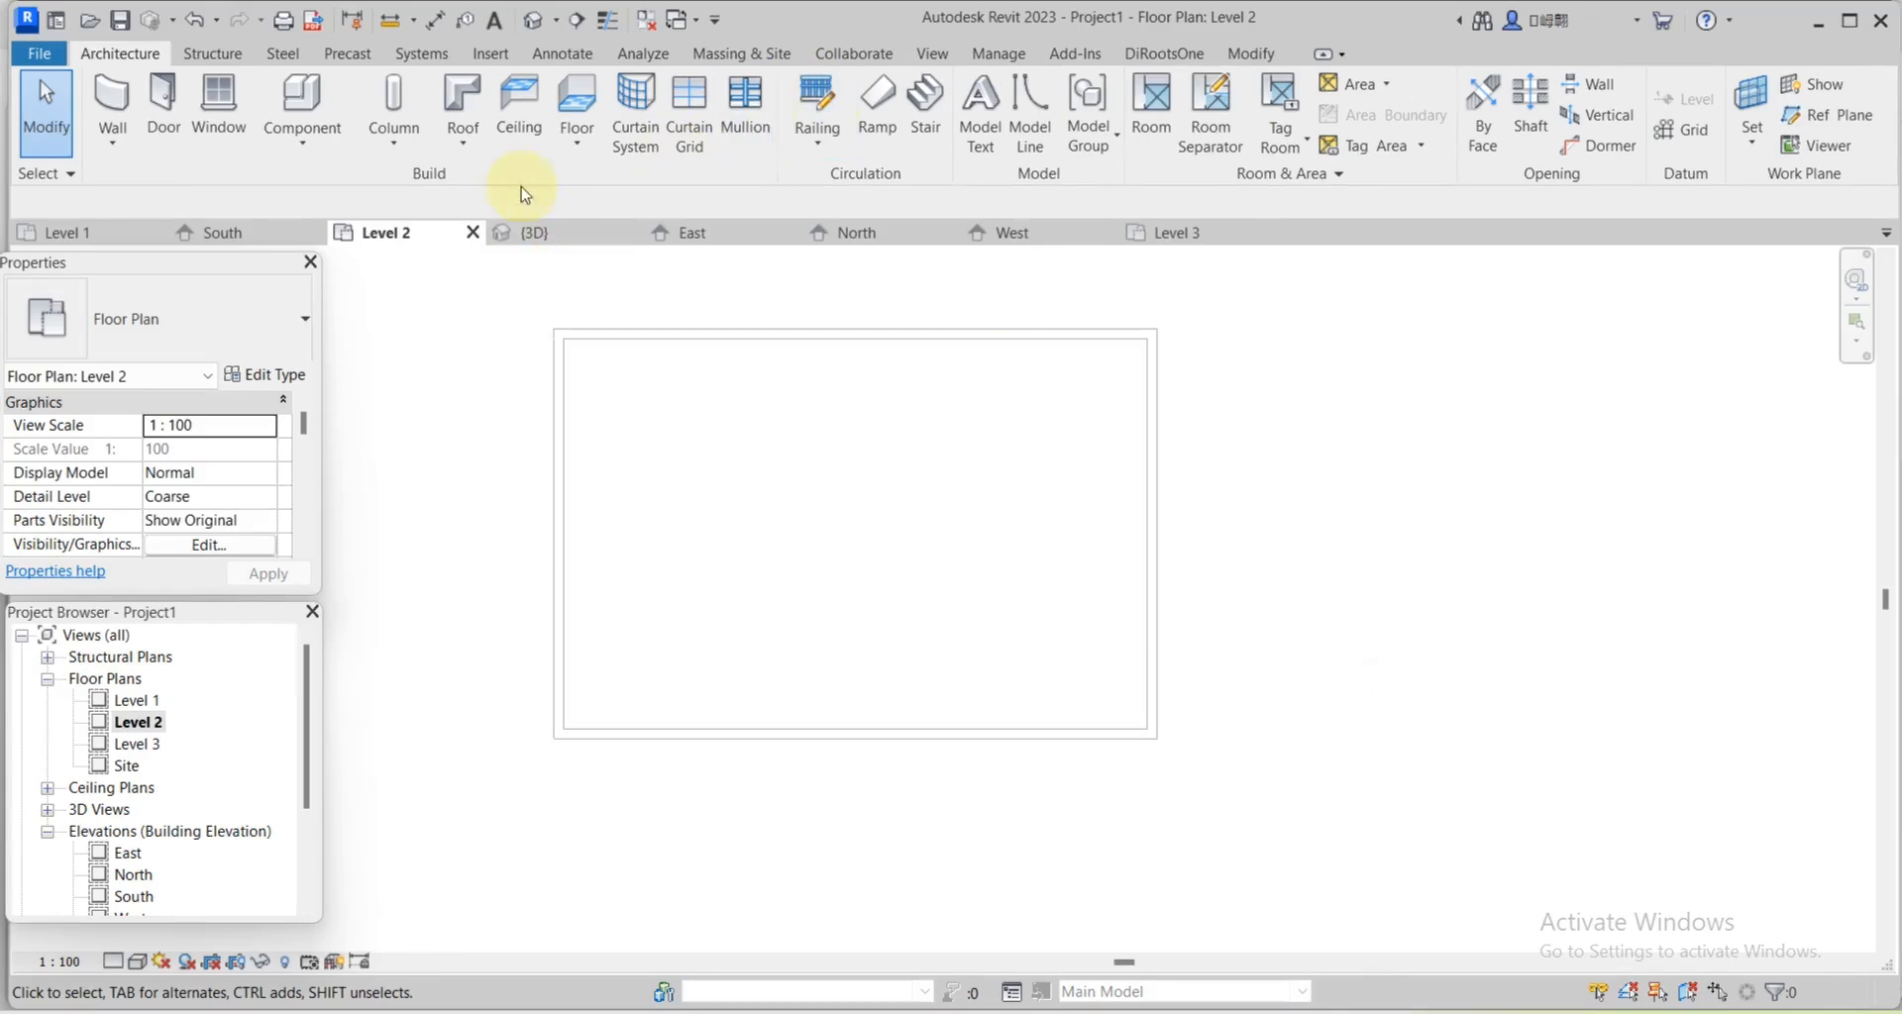
{"action": "left_click", "coordinate": [462, 99]}
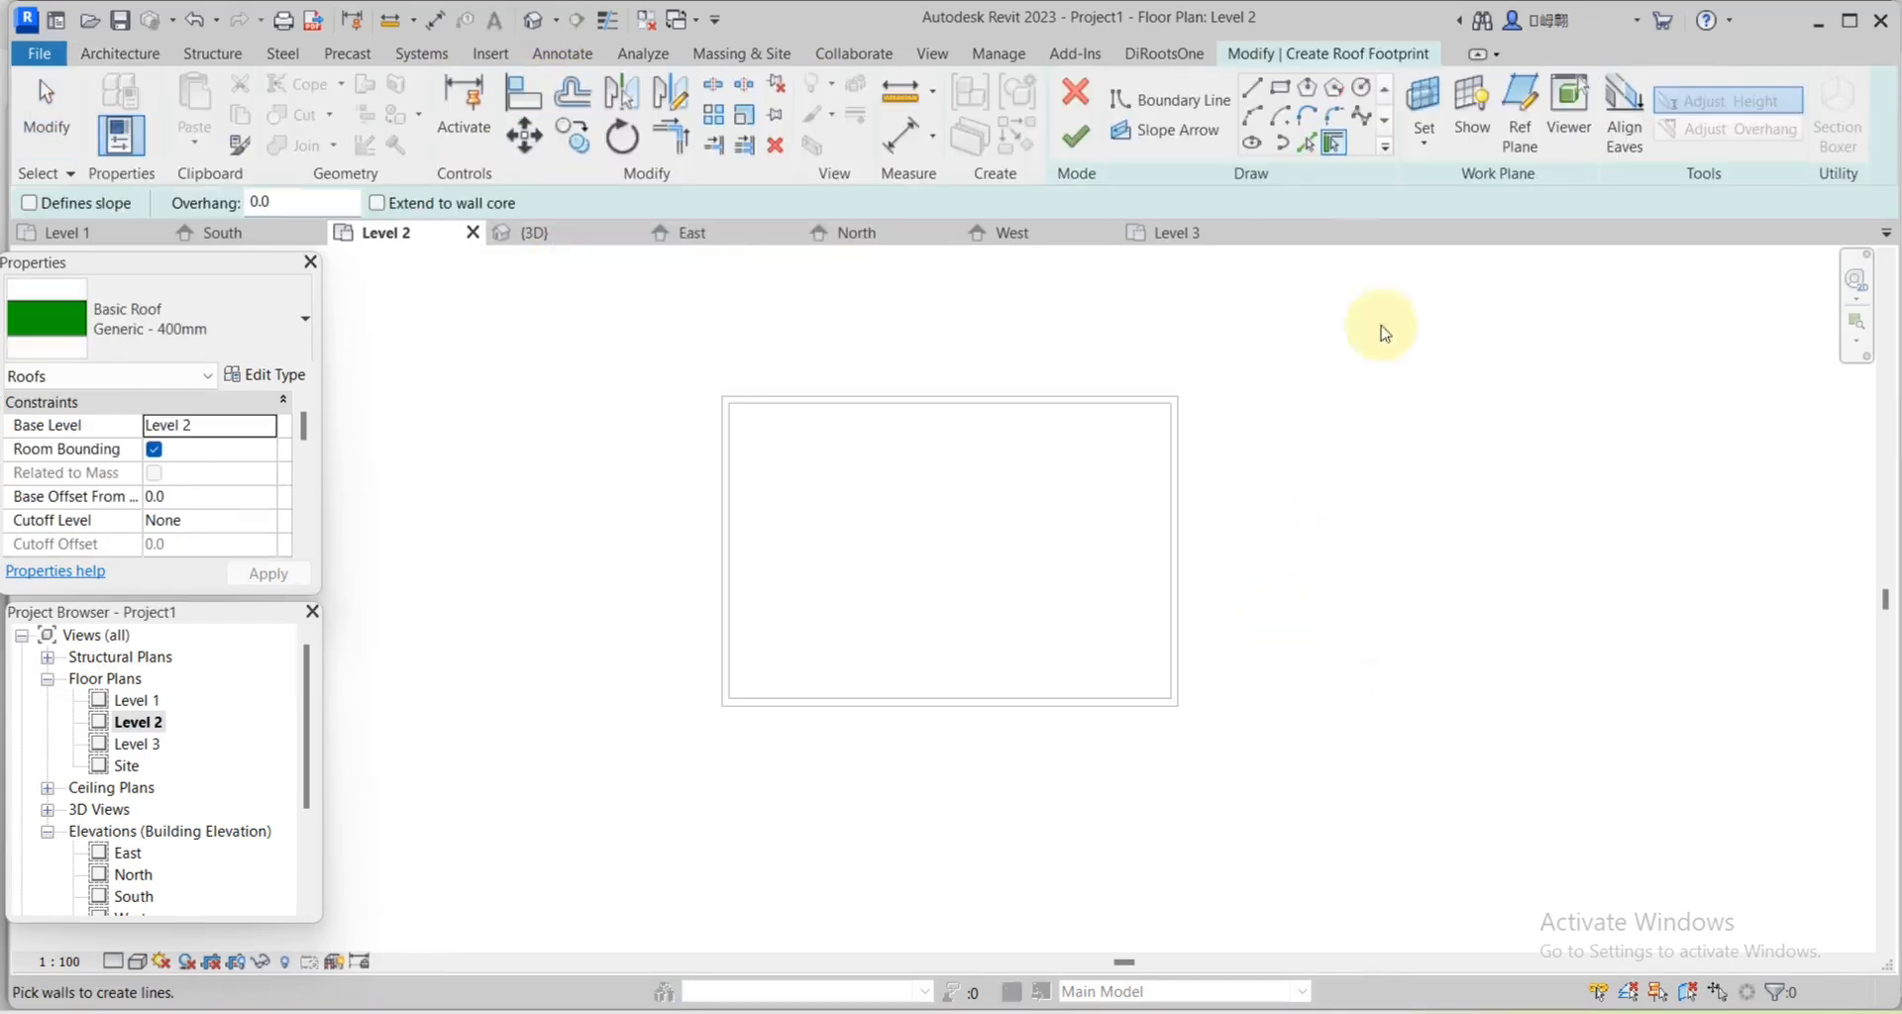
{"action": "left_click", "coordinate": [1313, 144]}
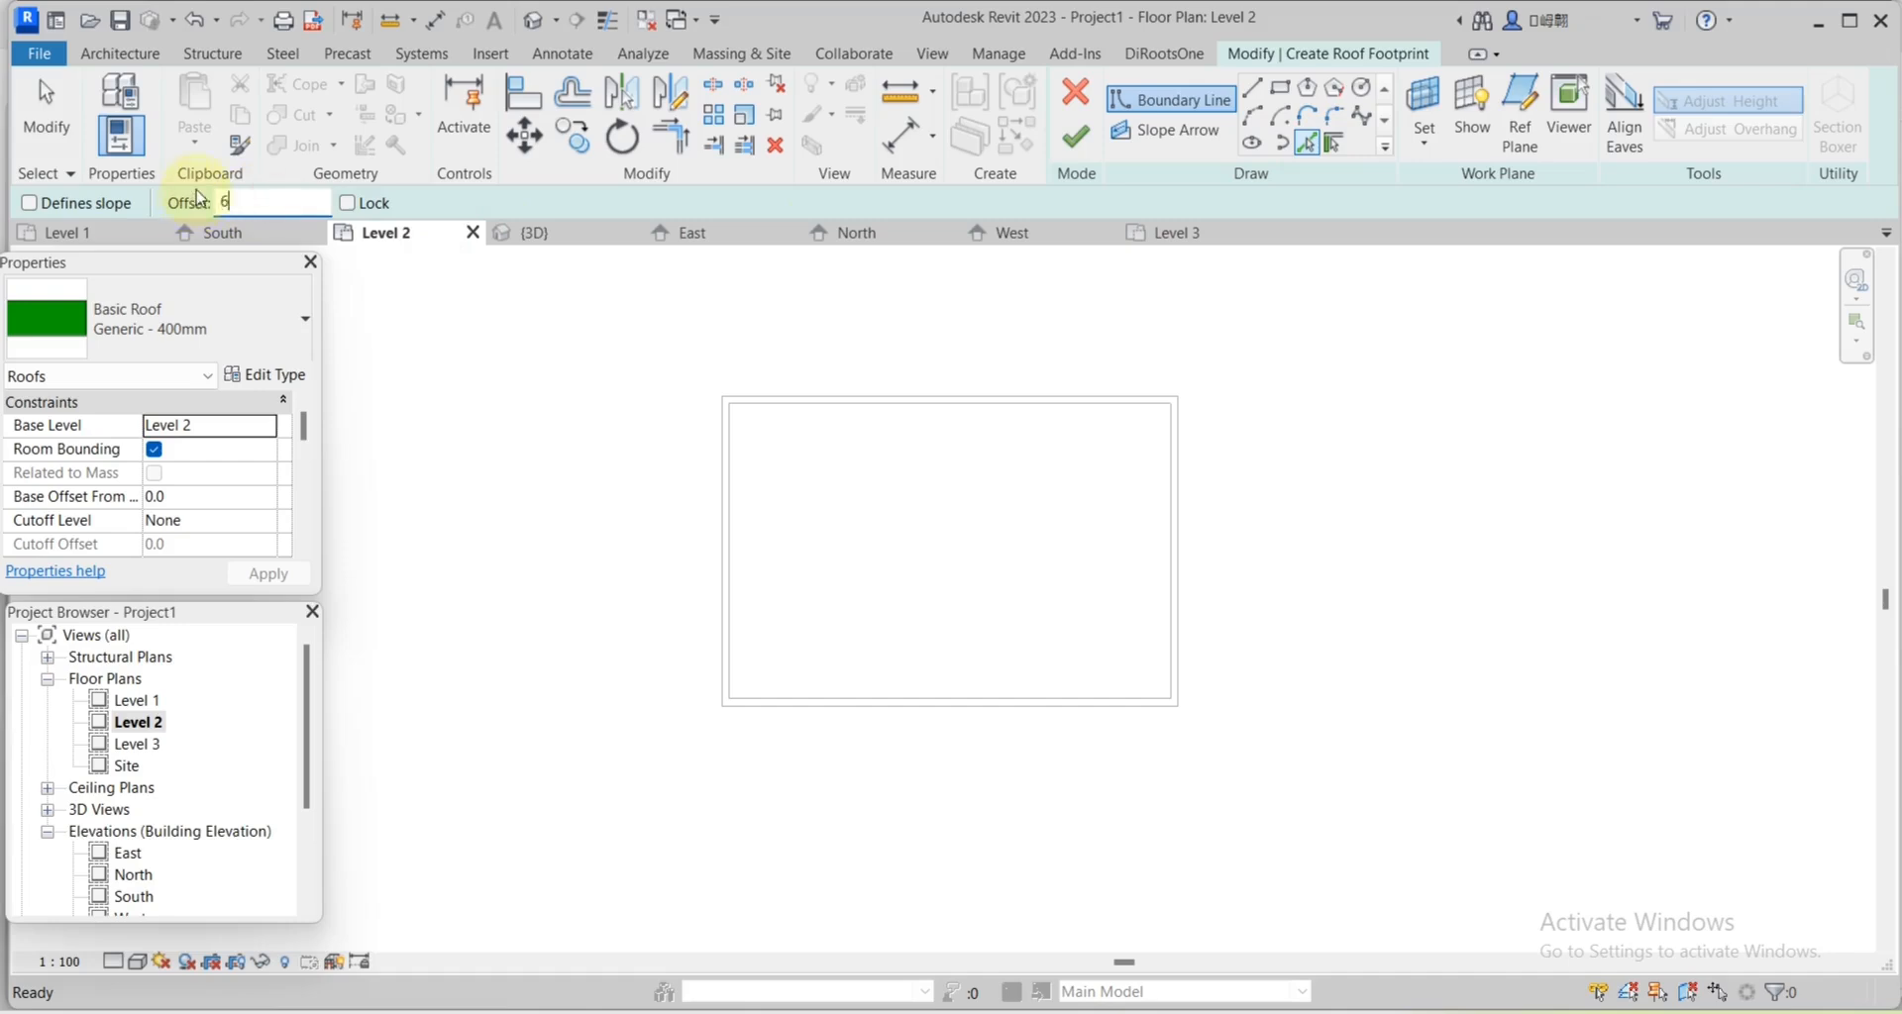
{"action": "scroll", "coordinate": [818, 408], "scroll_direction": "up", "scroll_amount": 2}
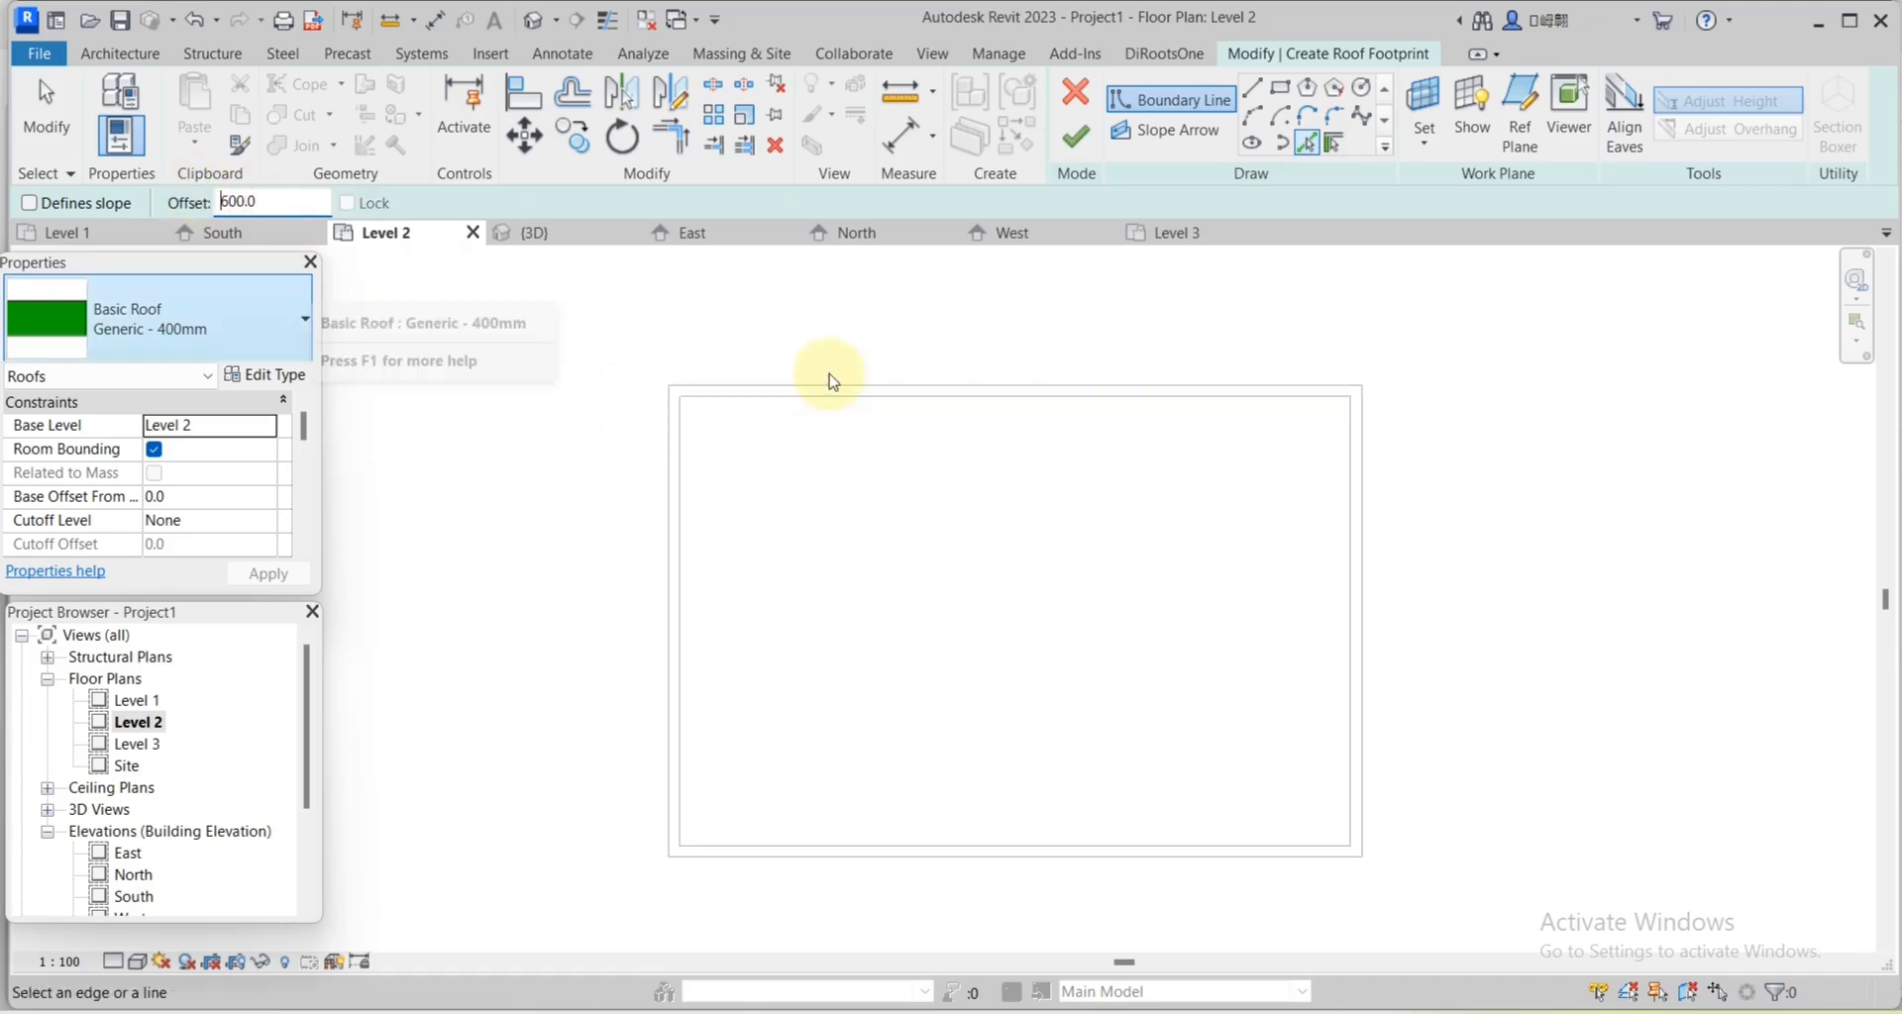
{"action": "left_click", "coordinate": [832, 390]}
{"action": "left_click", "coordinate": [672, 509]}
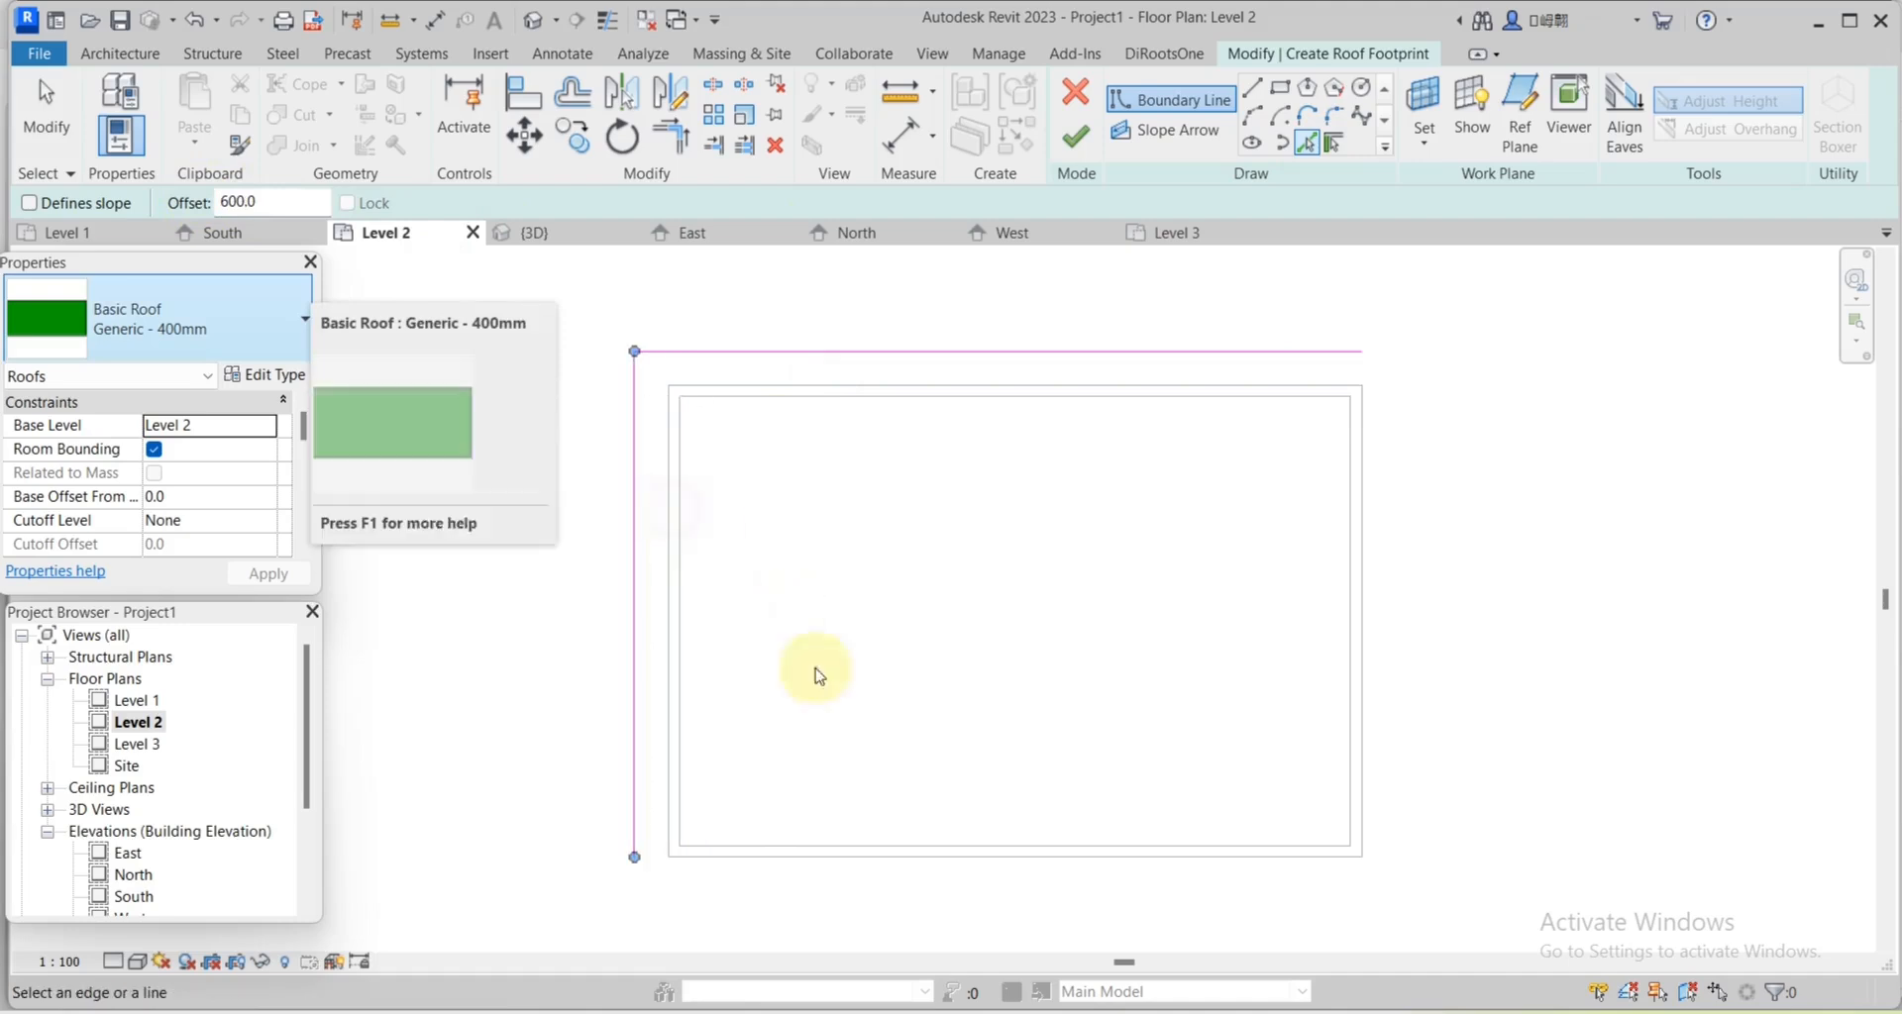
{"action": "left_click", "coordinate": [850, 852]}
{"action": "left_click", "coordinate": [1367, 711]}
{"action": "scroll", "coordinate": [1257, 637], "scroll_direction": "down", "scroll_amount": 2}
{"action": "key", "text": "Escape"}
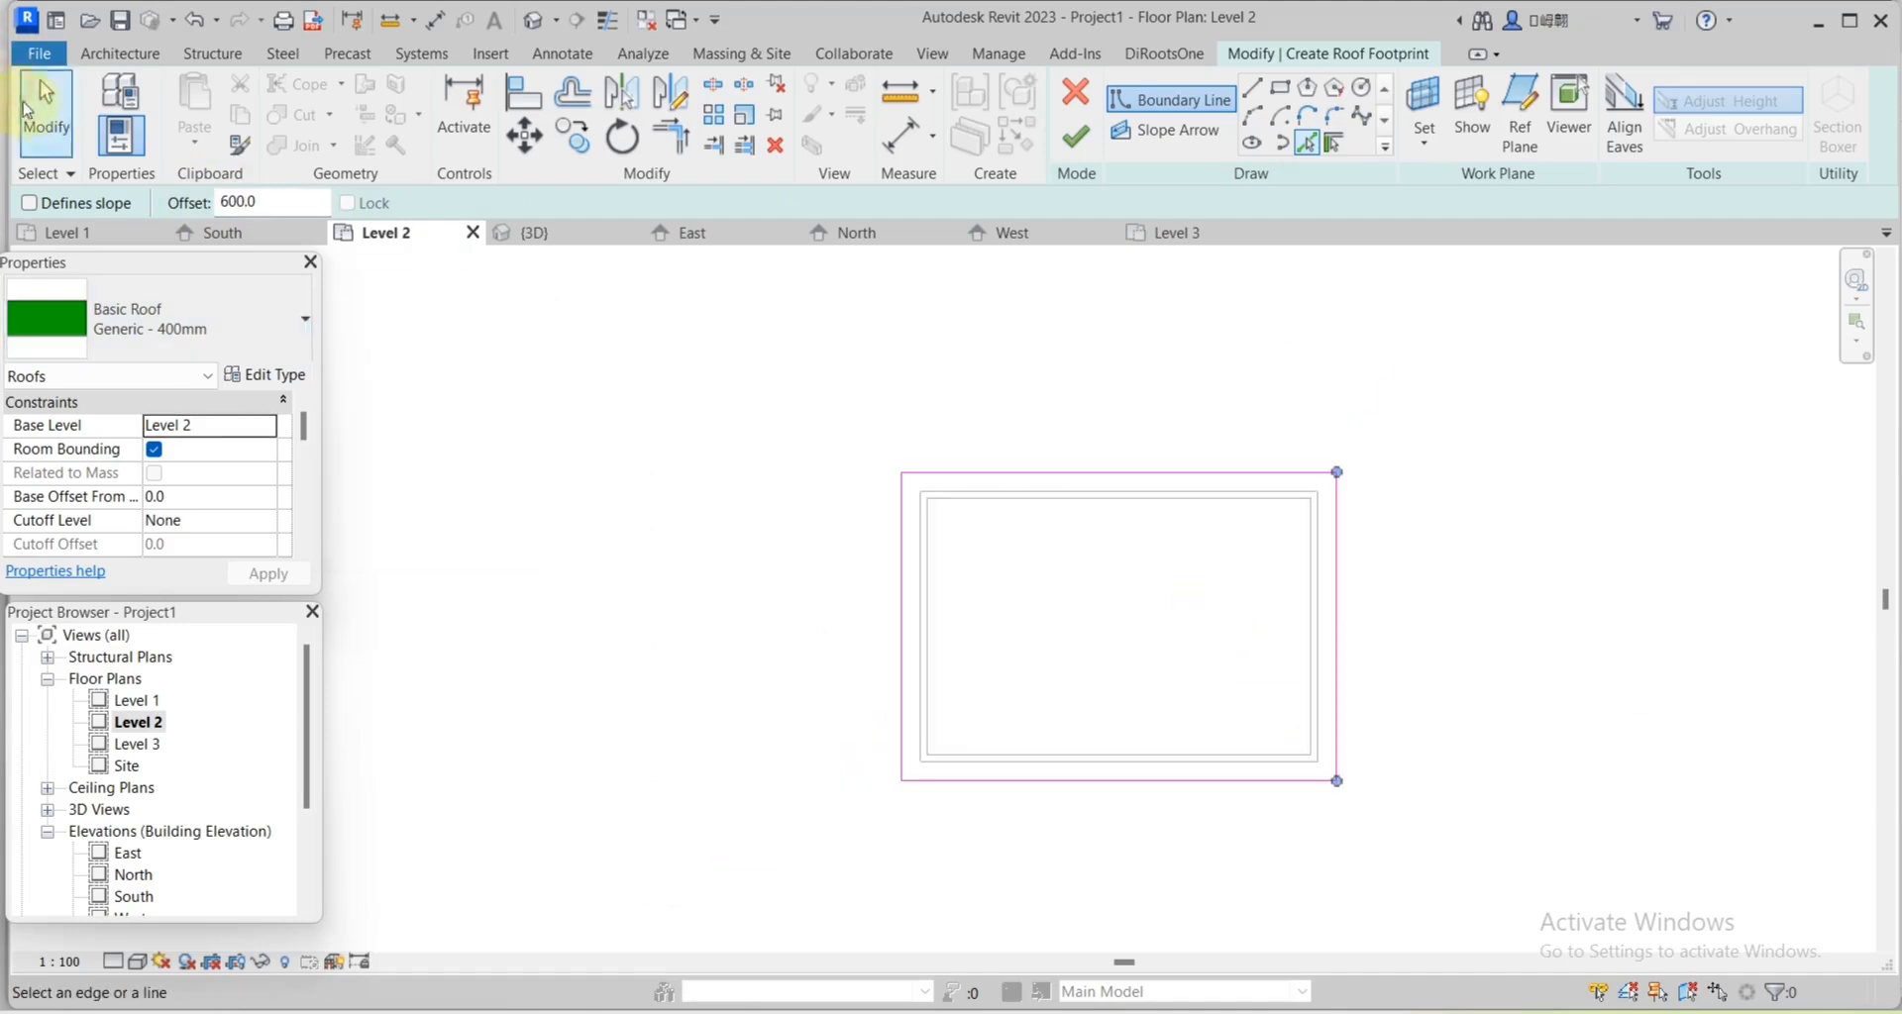
Make all four roof boundary lines slope-defining.
{"action": "left_click_drag", "start_coordinate": [1491, 451], "coordinate": [878, 844]}
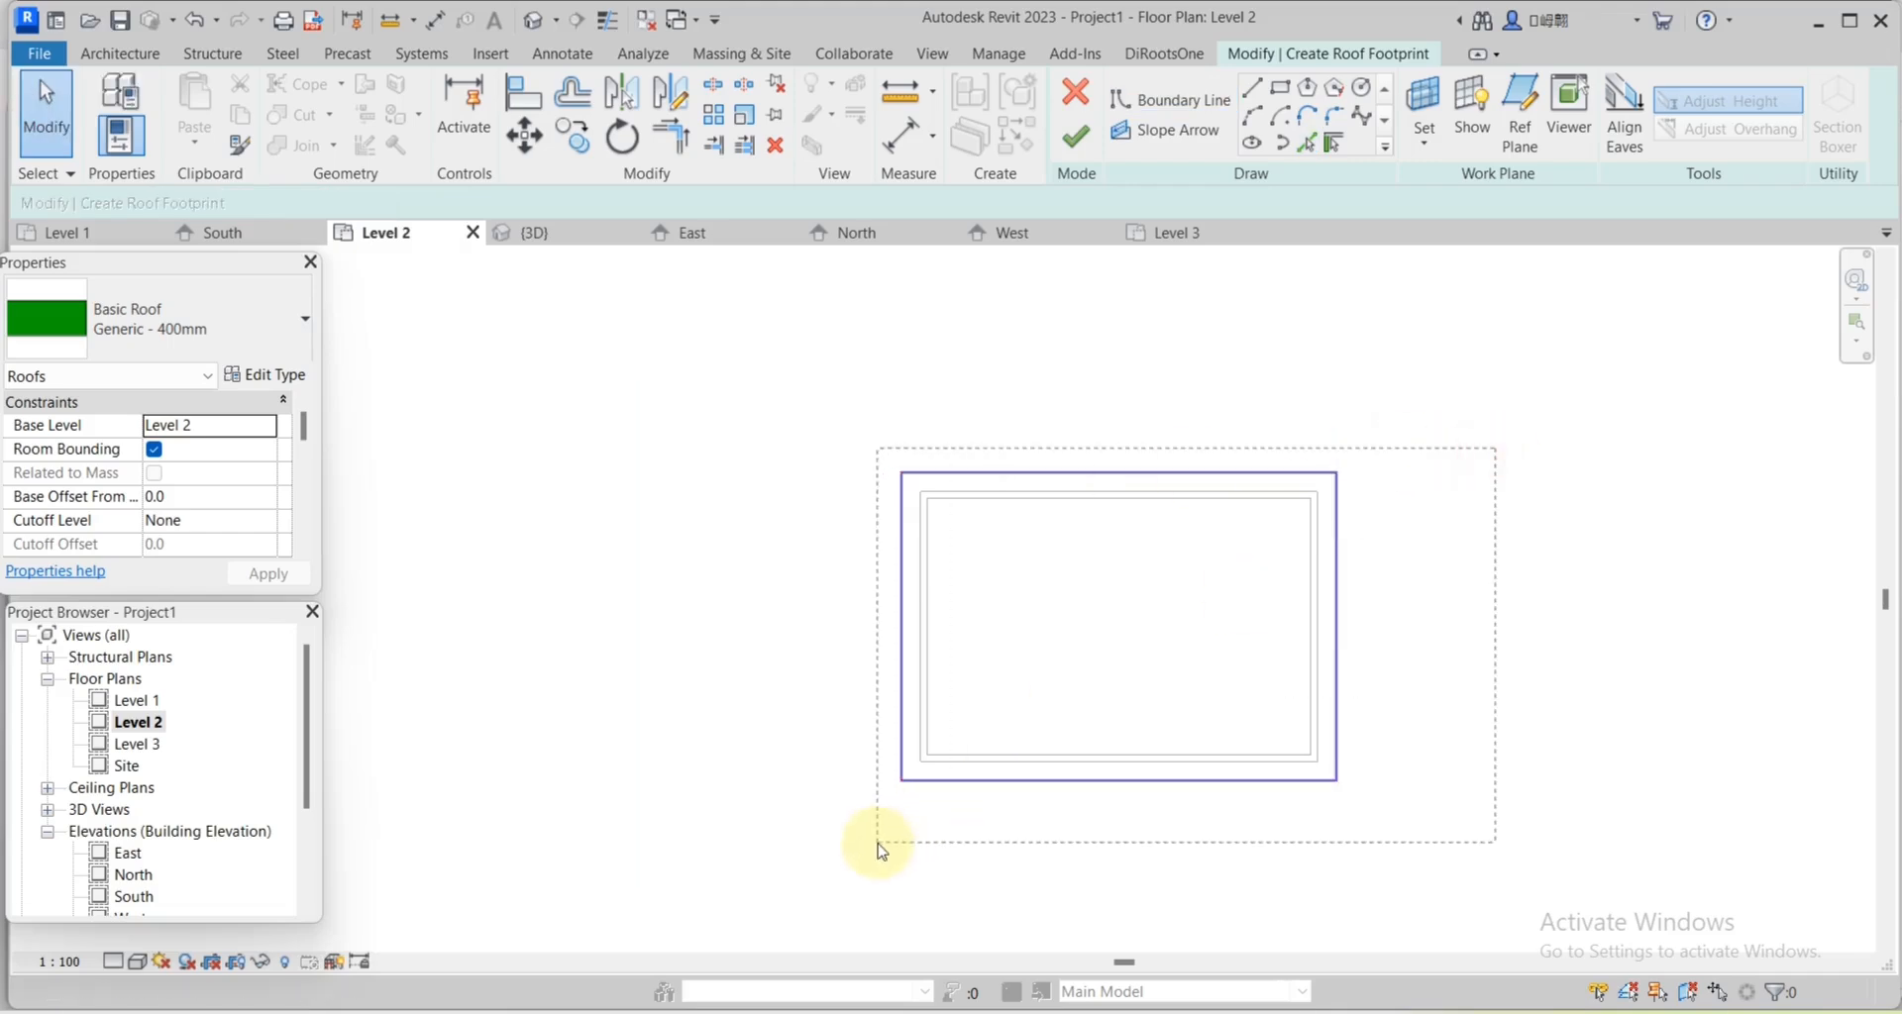
{"action": "left_click", "coordinate": [493, 203]}
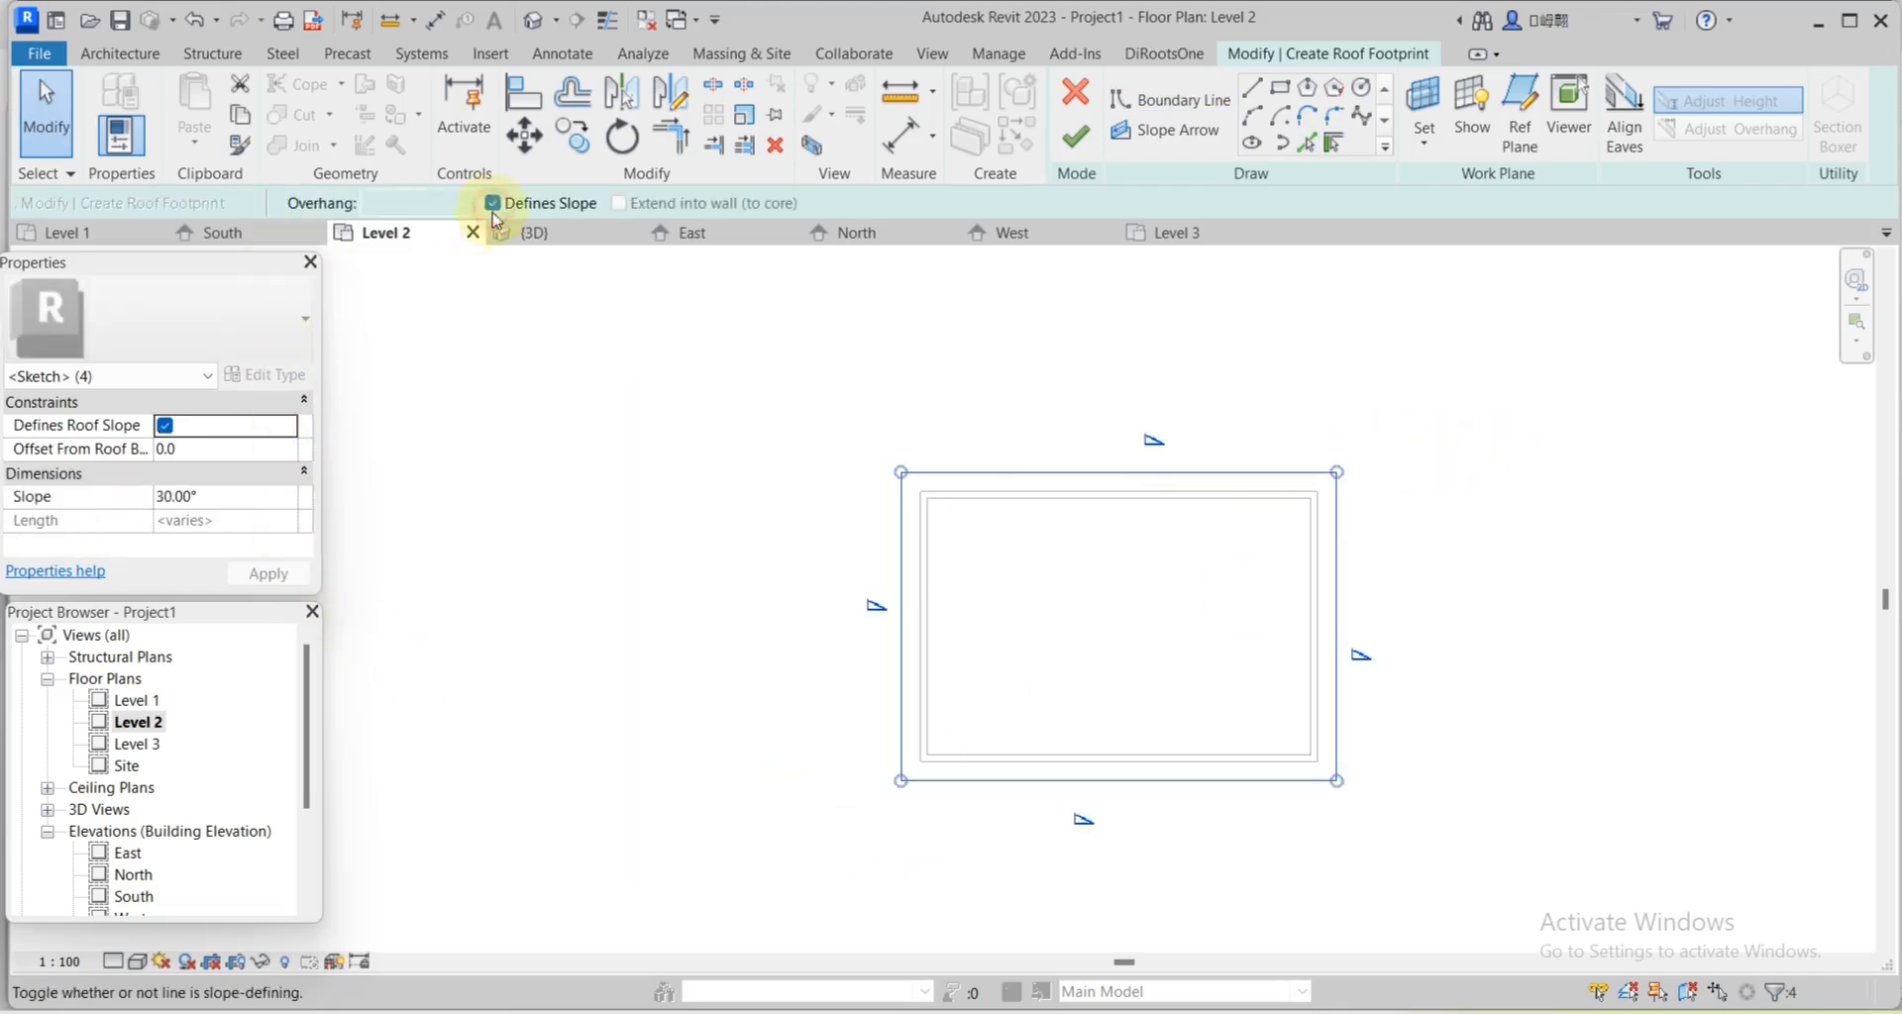
{"action": "left_click", "coordinate": [971, 433]}
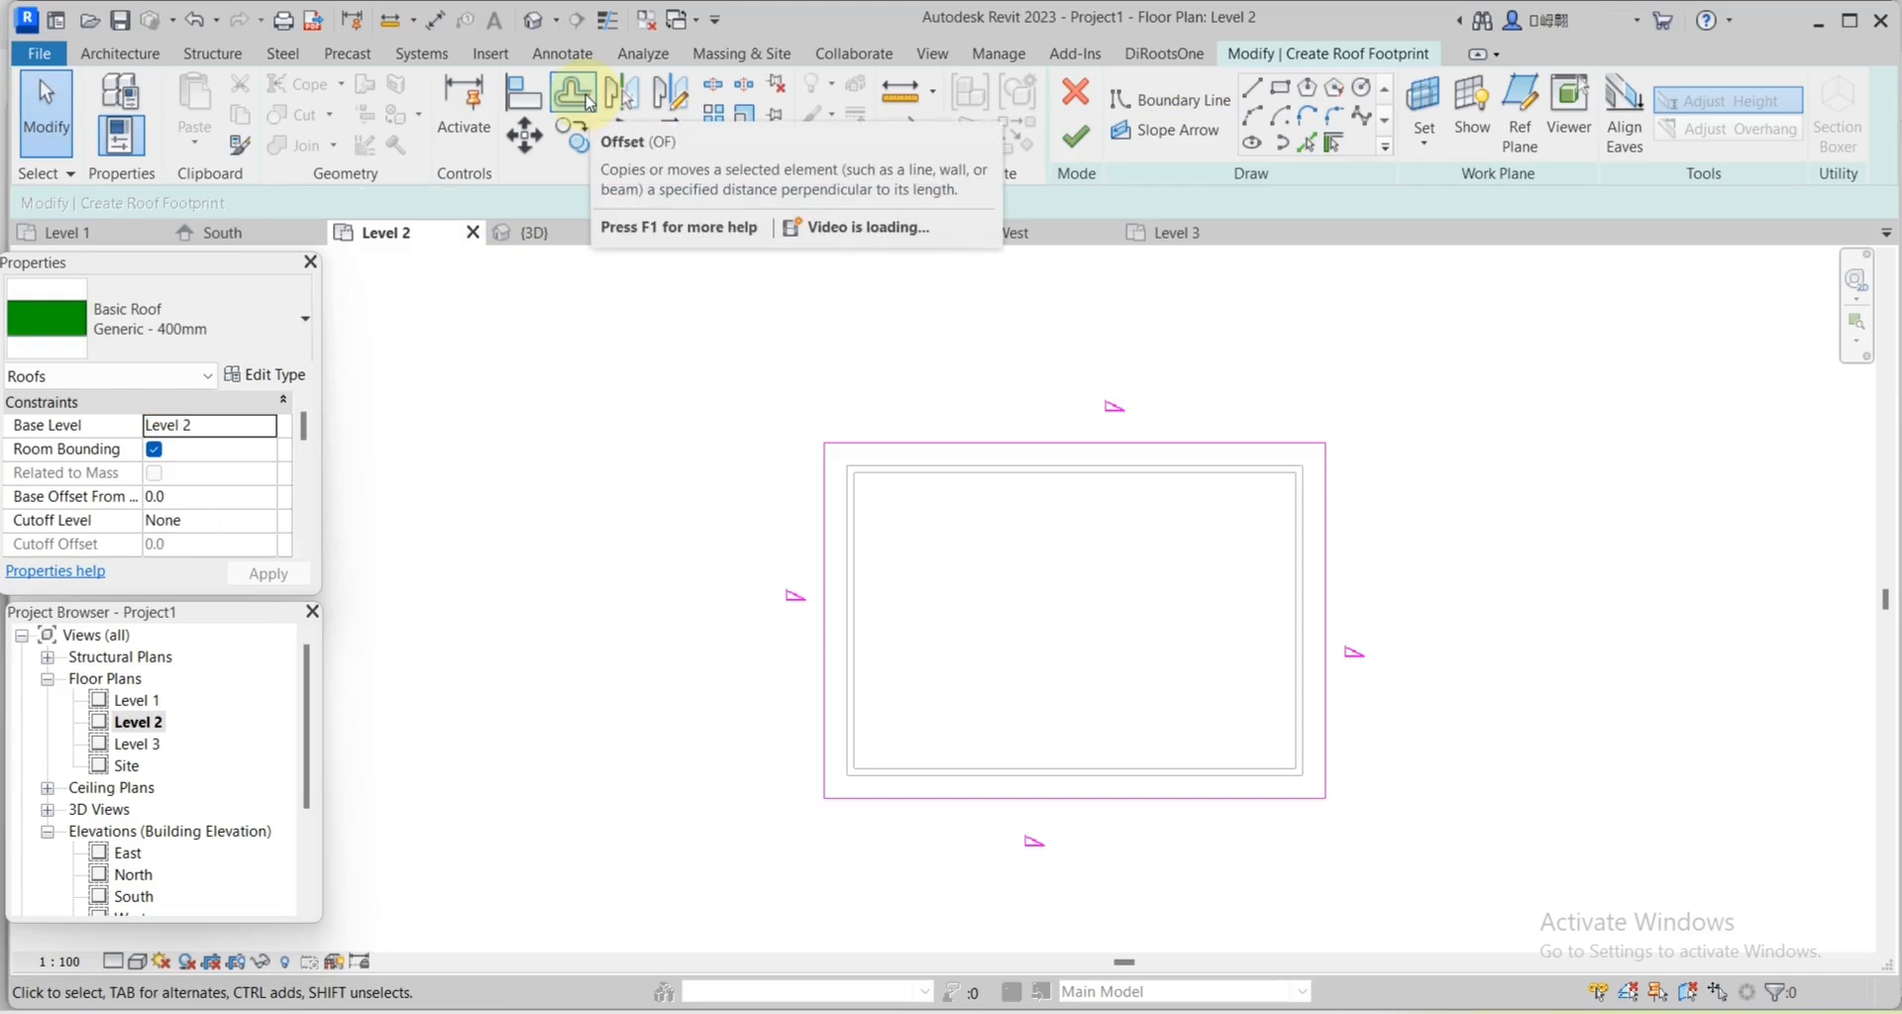
Offset copies of the two long boundary lines 2400 mm inward.
{"action": "left_click", "coordinate": [575, 95]}
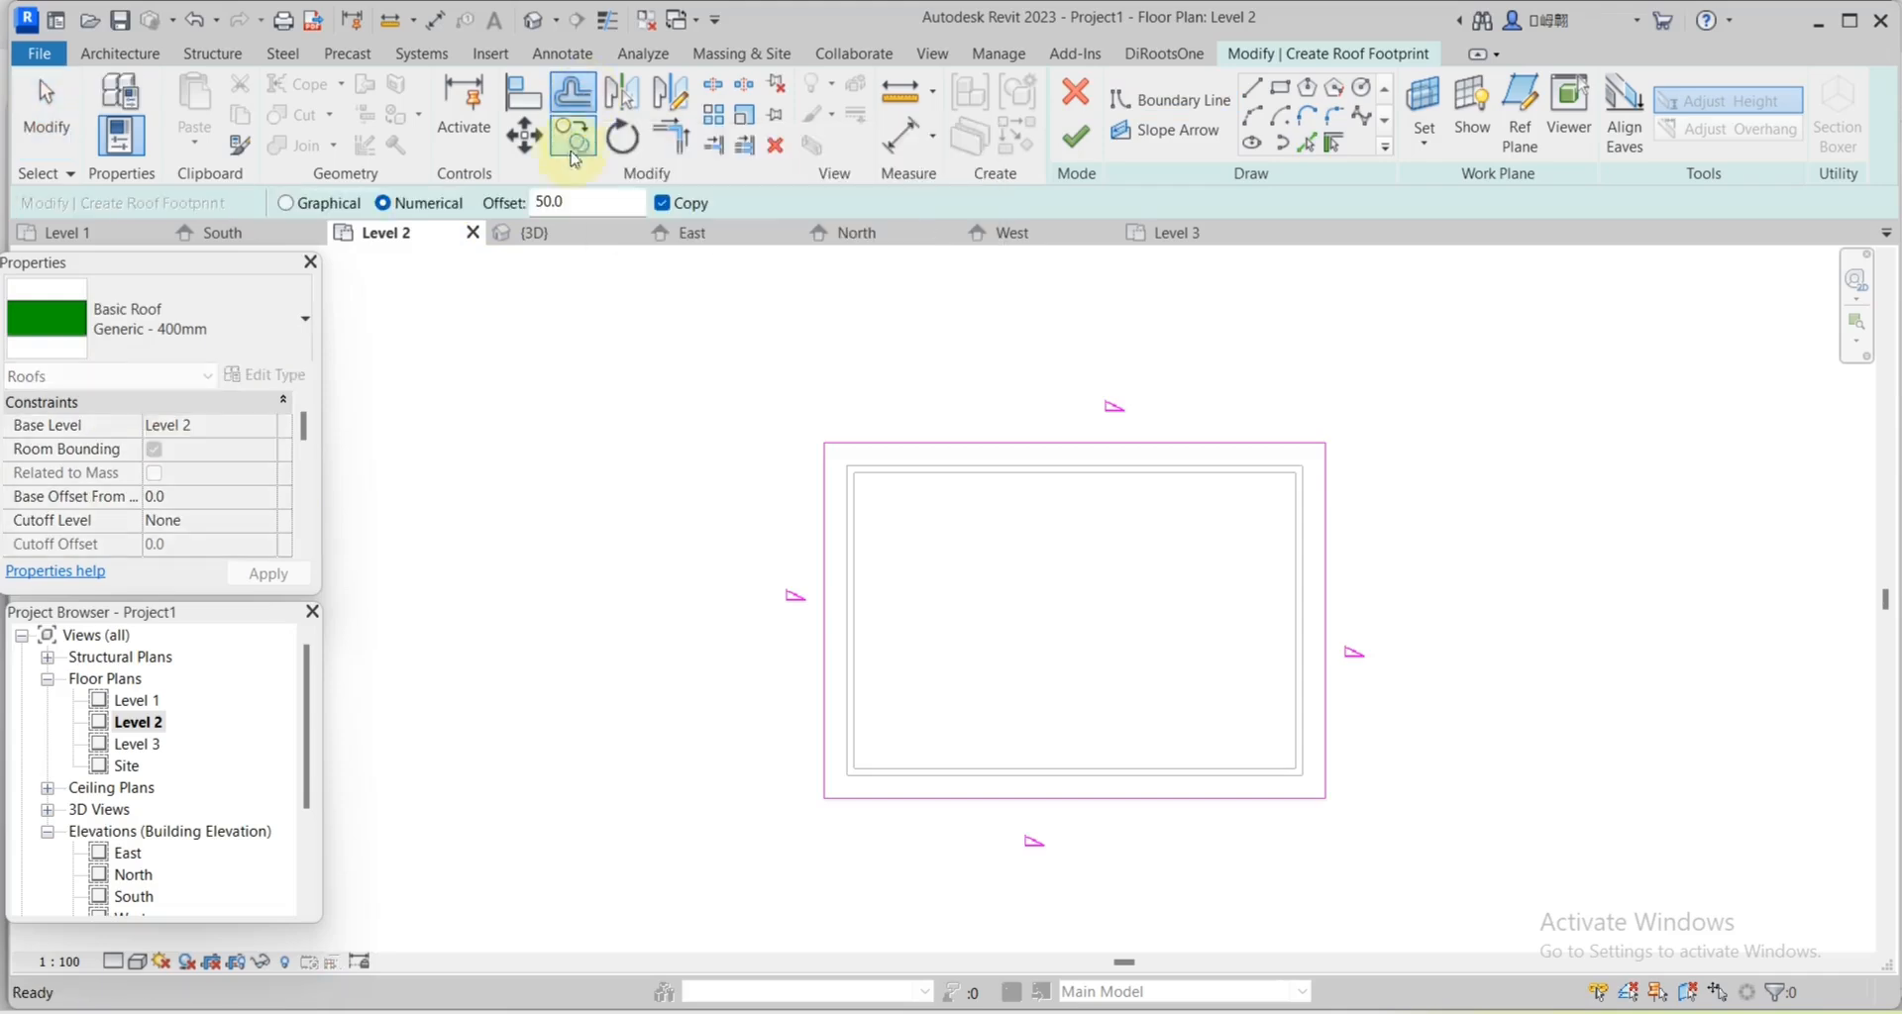
{"action": "type", "text": "24"}
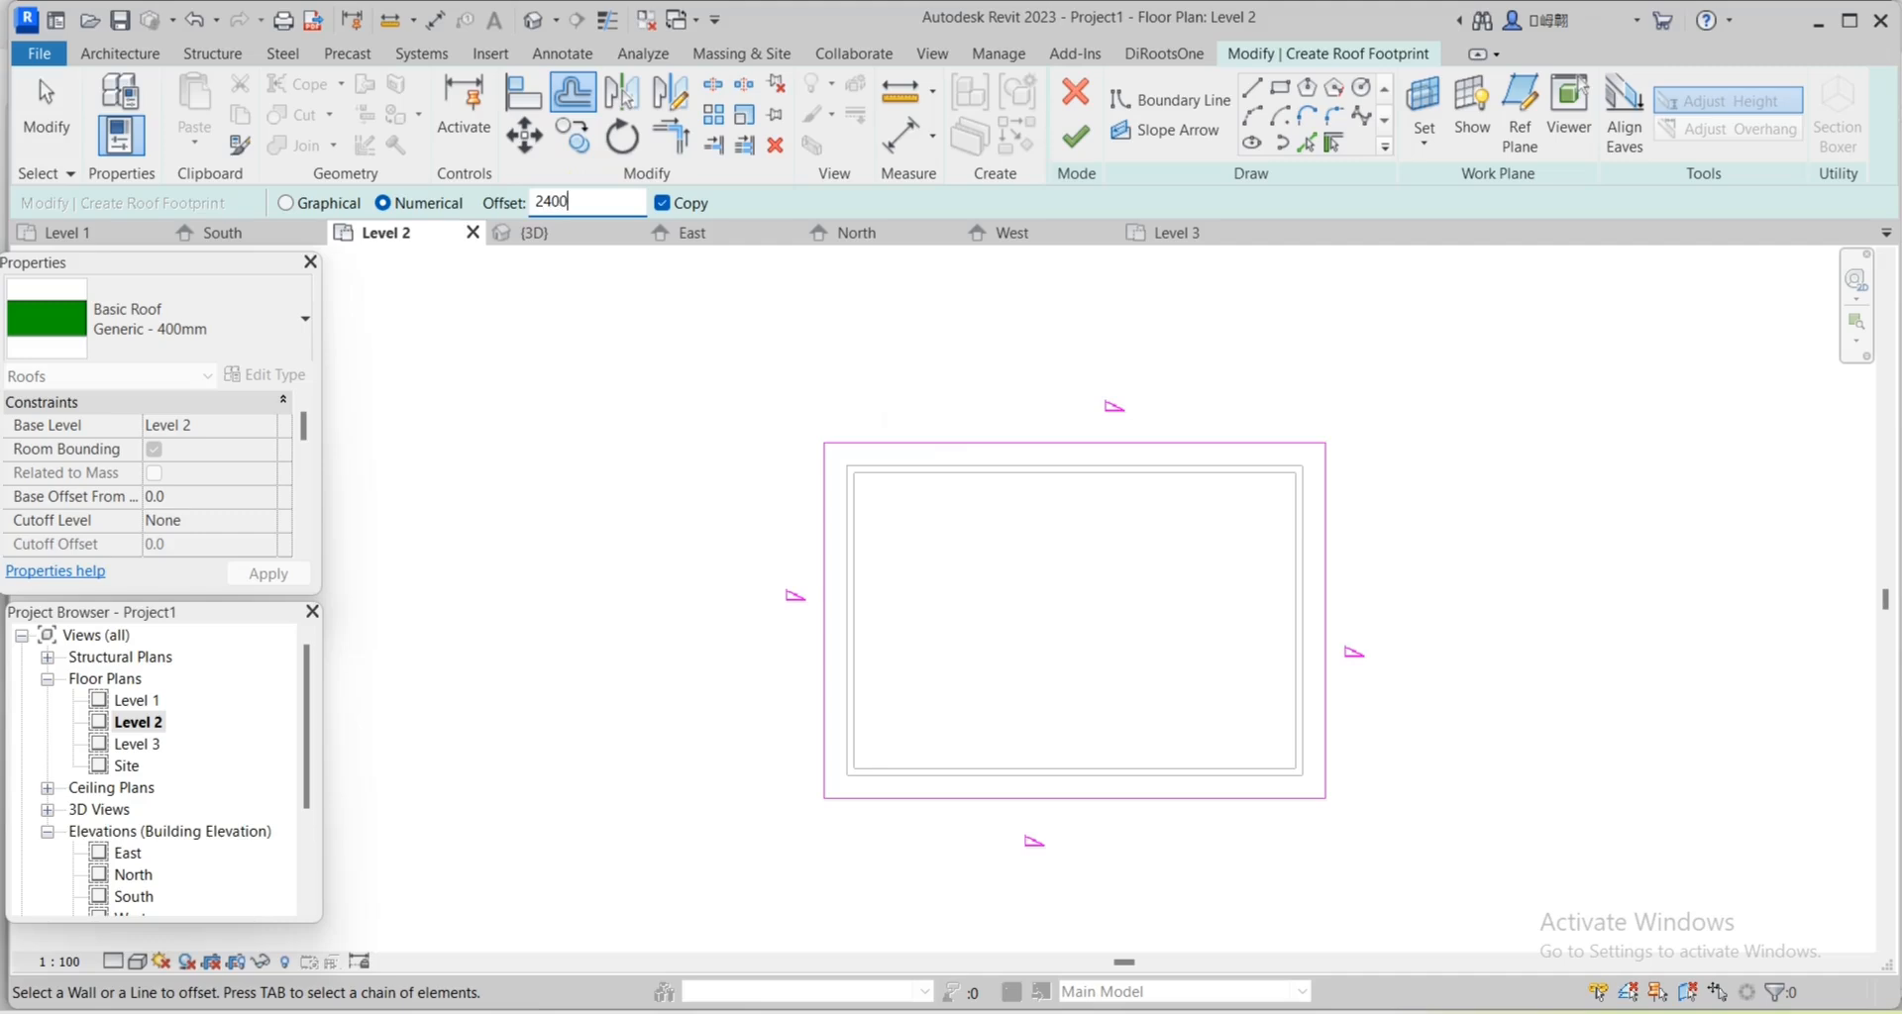
{"action": "key", "text": "Return"}
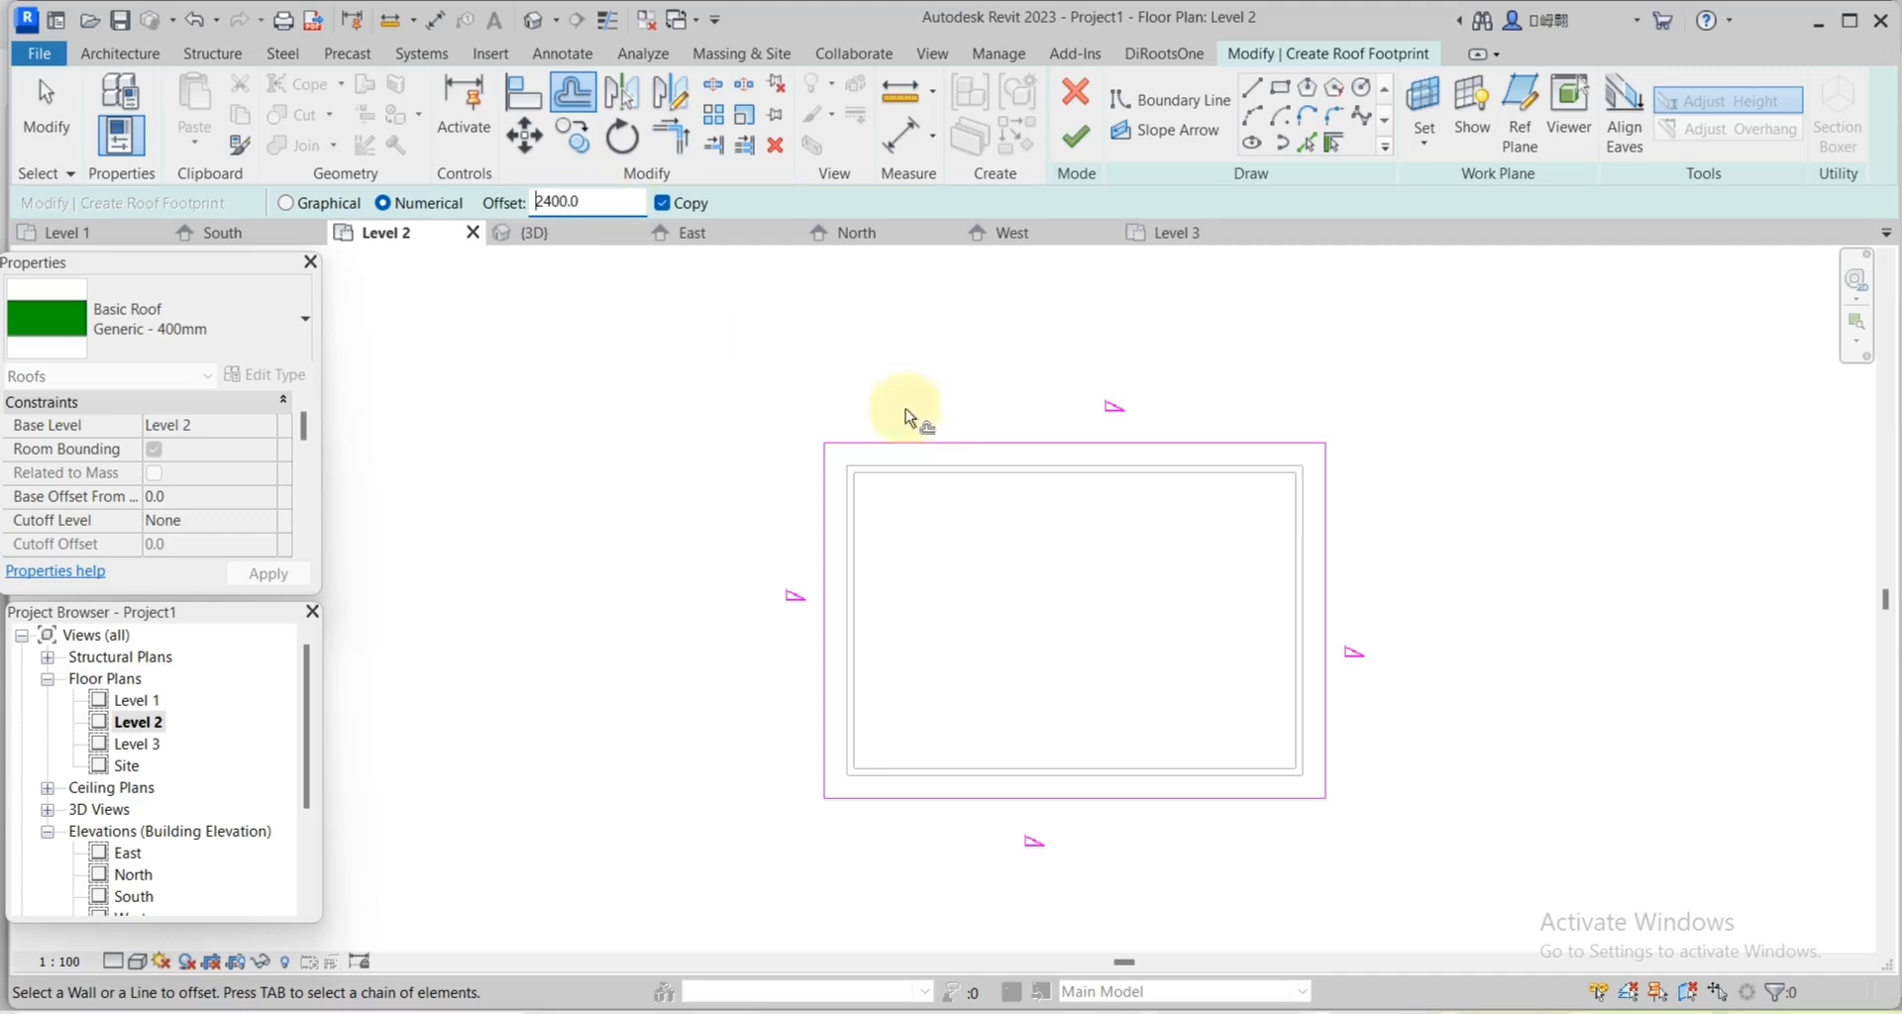
{"action": "left_click", "coordinate": [948, 457]}
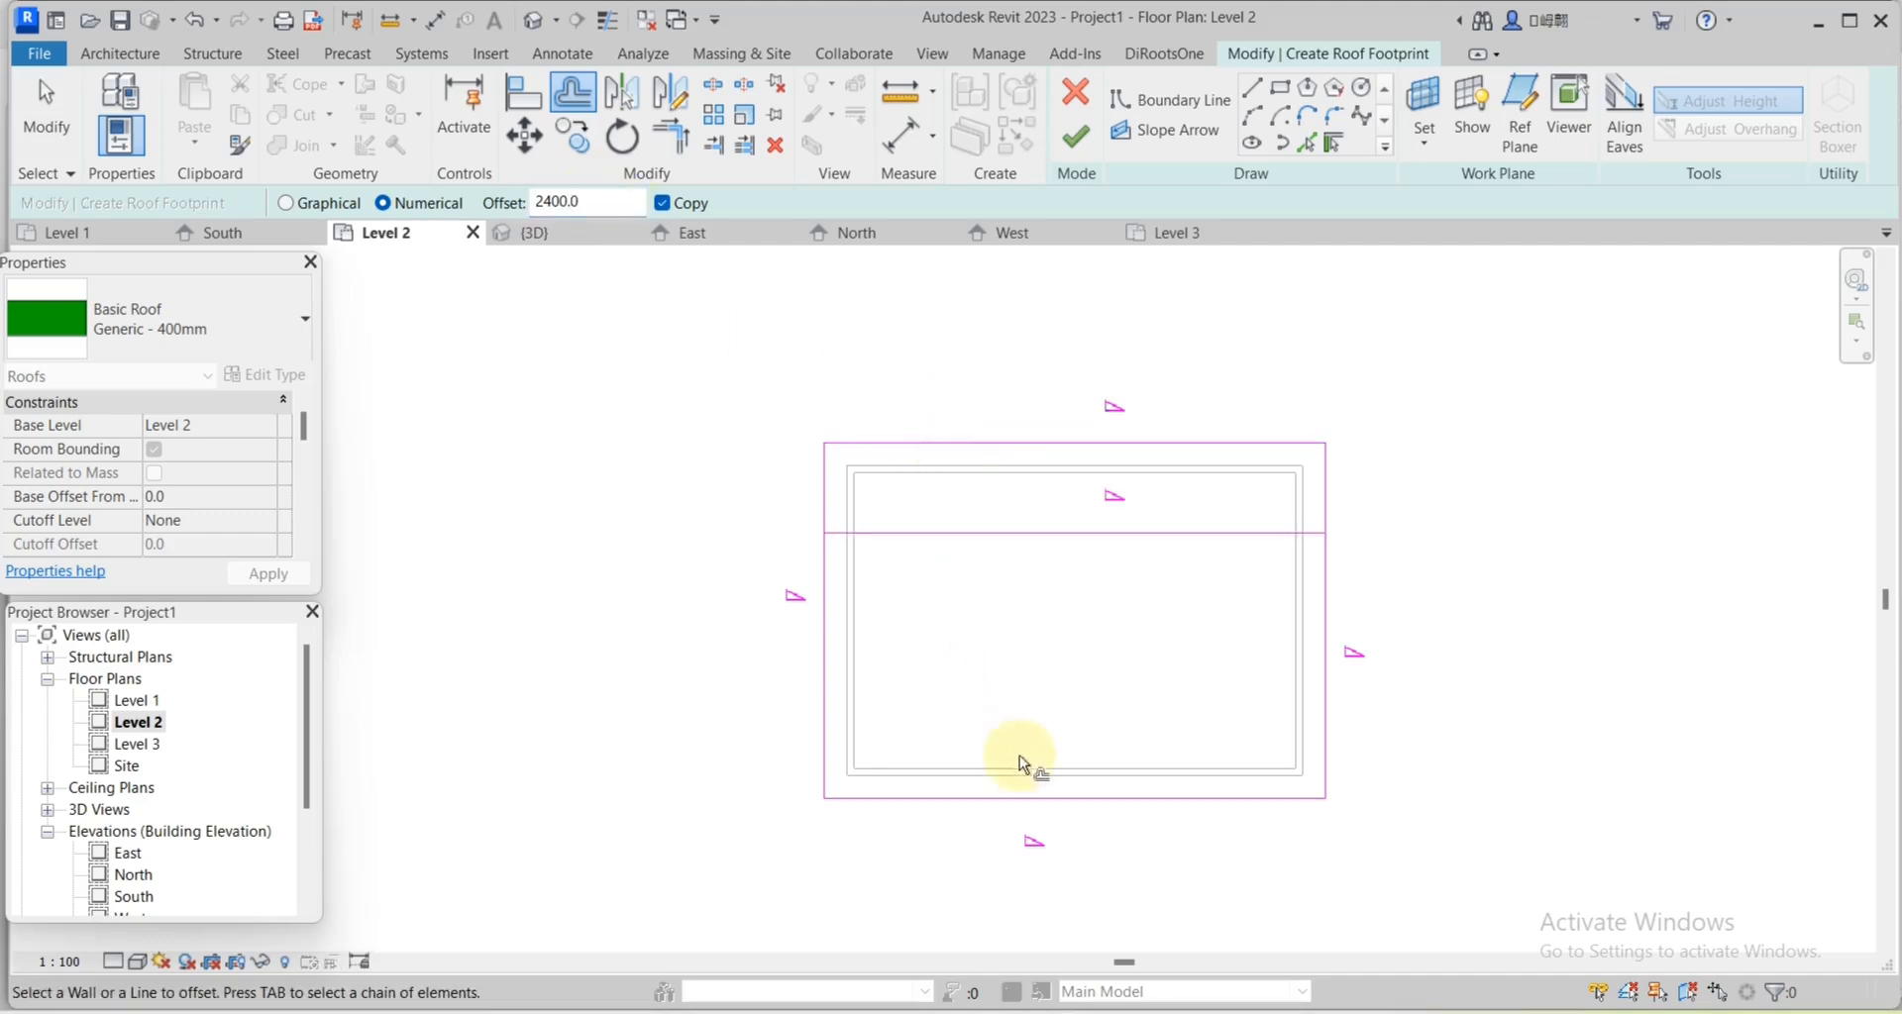
{"action": "left_click", "coordinate": [1017, 796]}
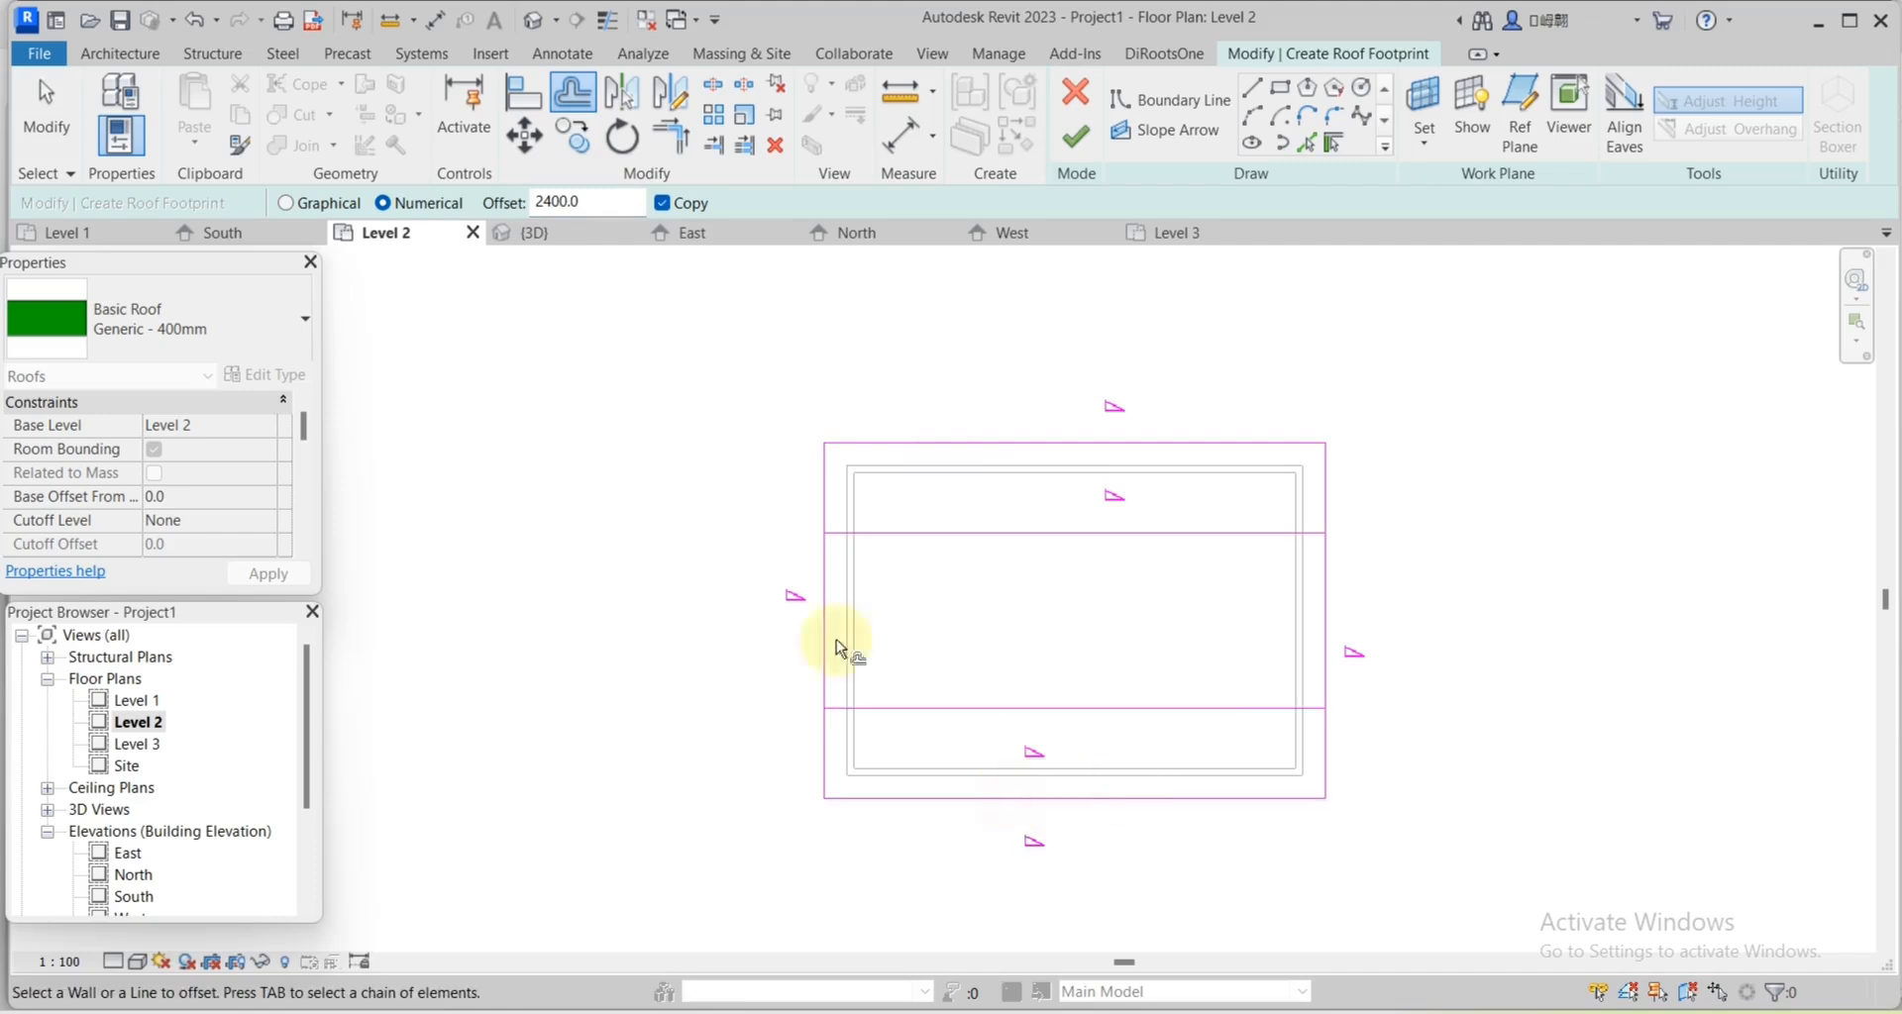
Turn off the slope definition for the two inner offset lines.
{"action": "left_click", "coordinate": [45, 100]}
{"action": "left_click_drag", "start_coordinate": [1248, 502], "coordinate": [1138, 713]}
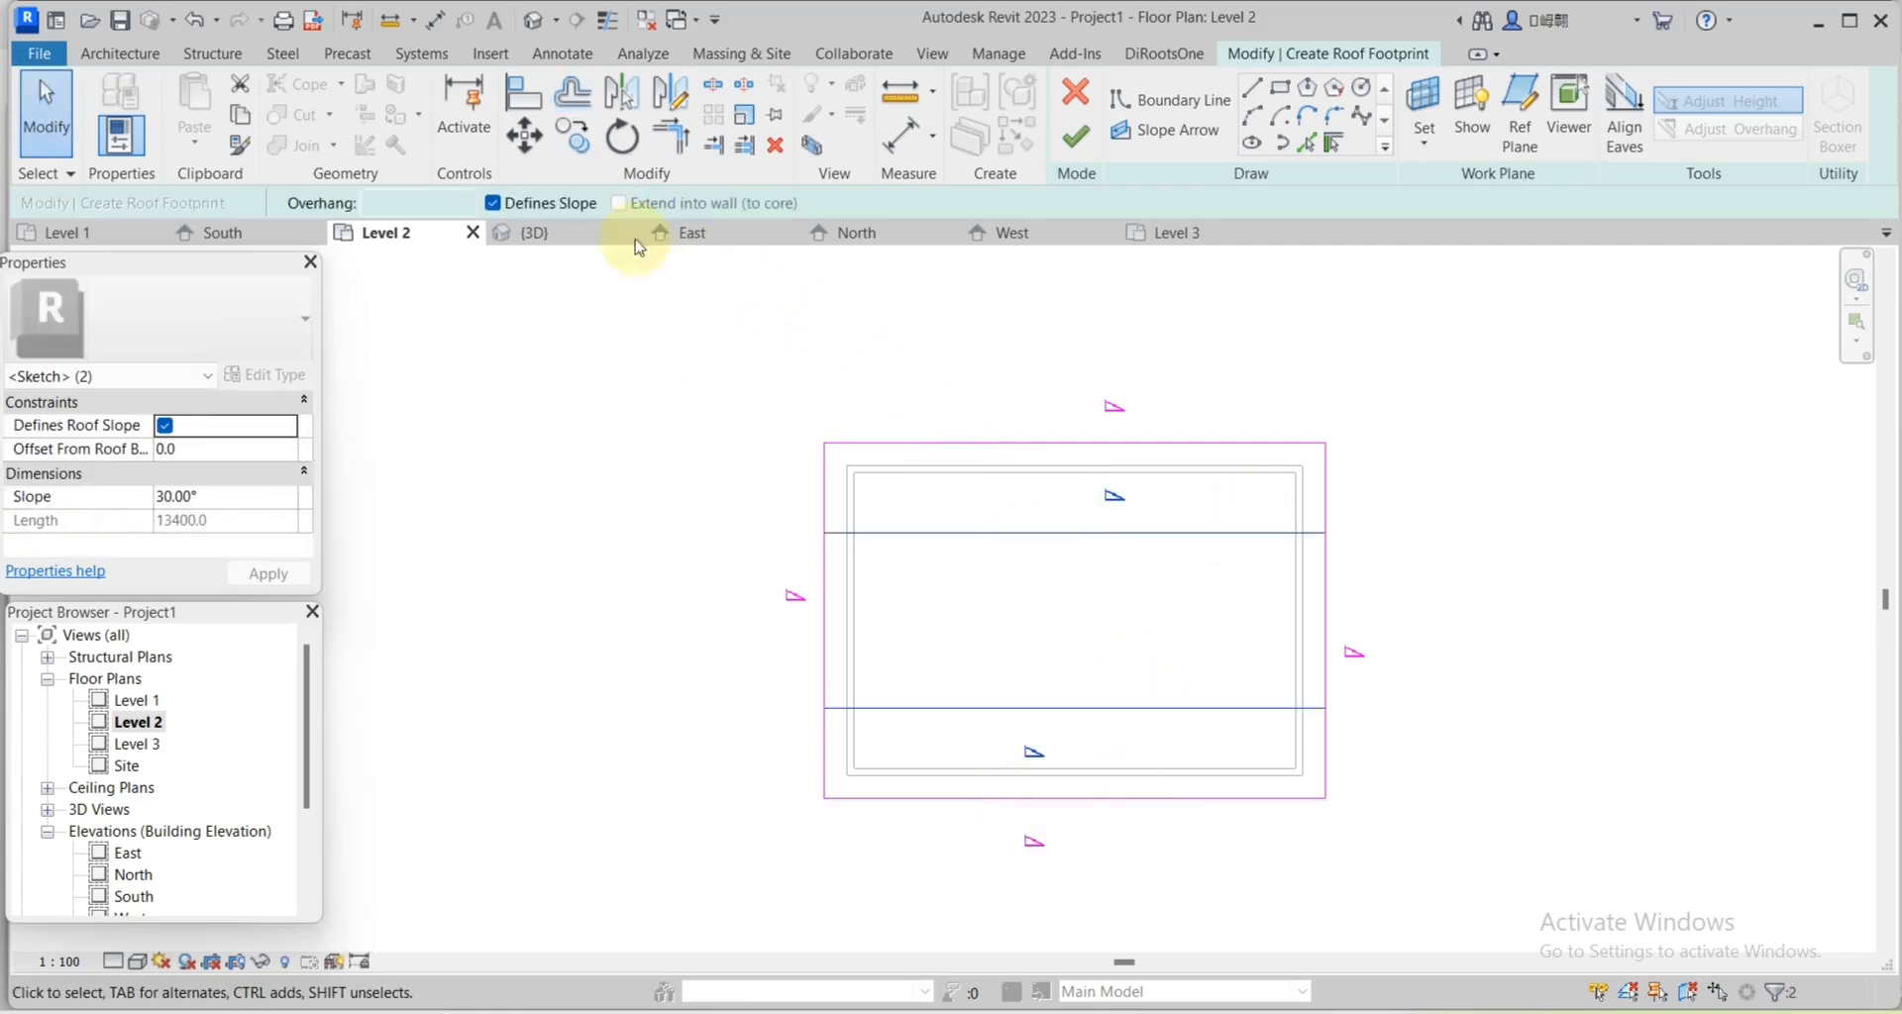
{"action": "left_click", "coordinate": [493, 203]}
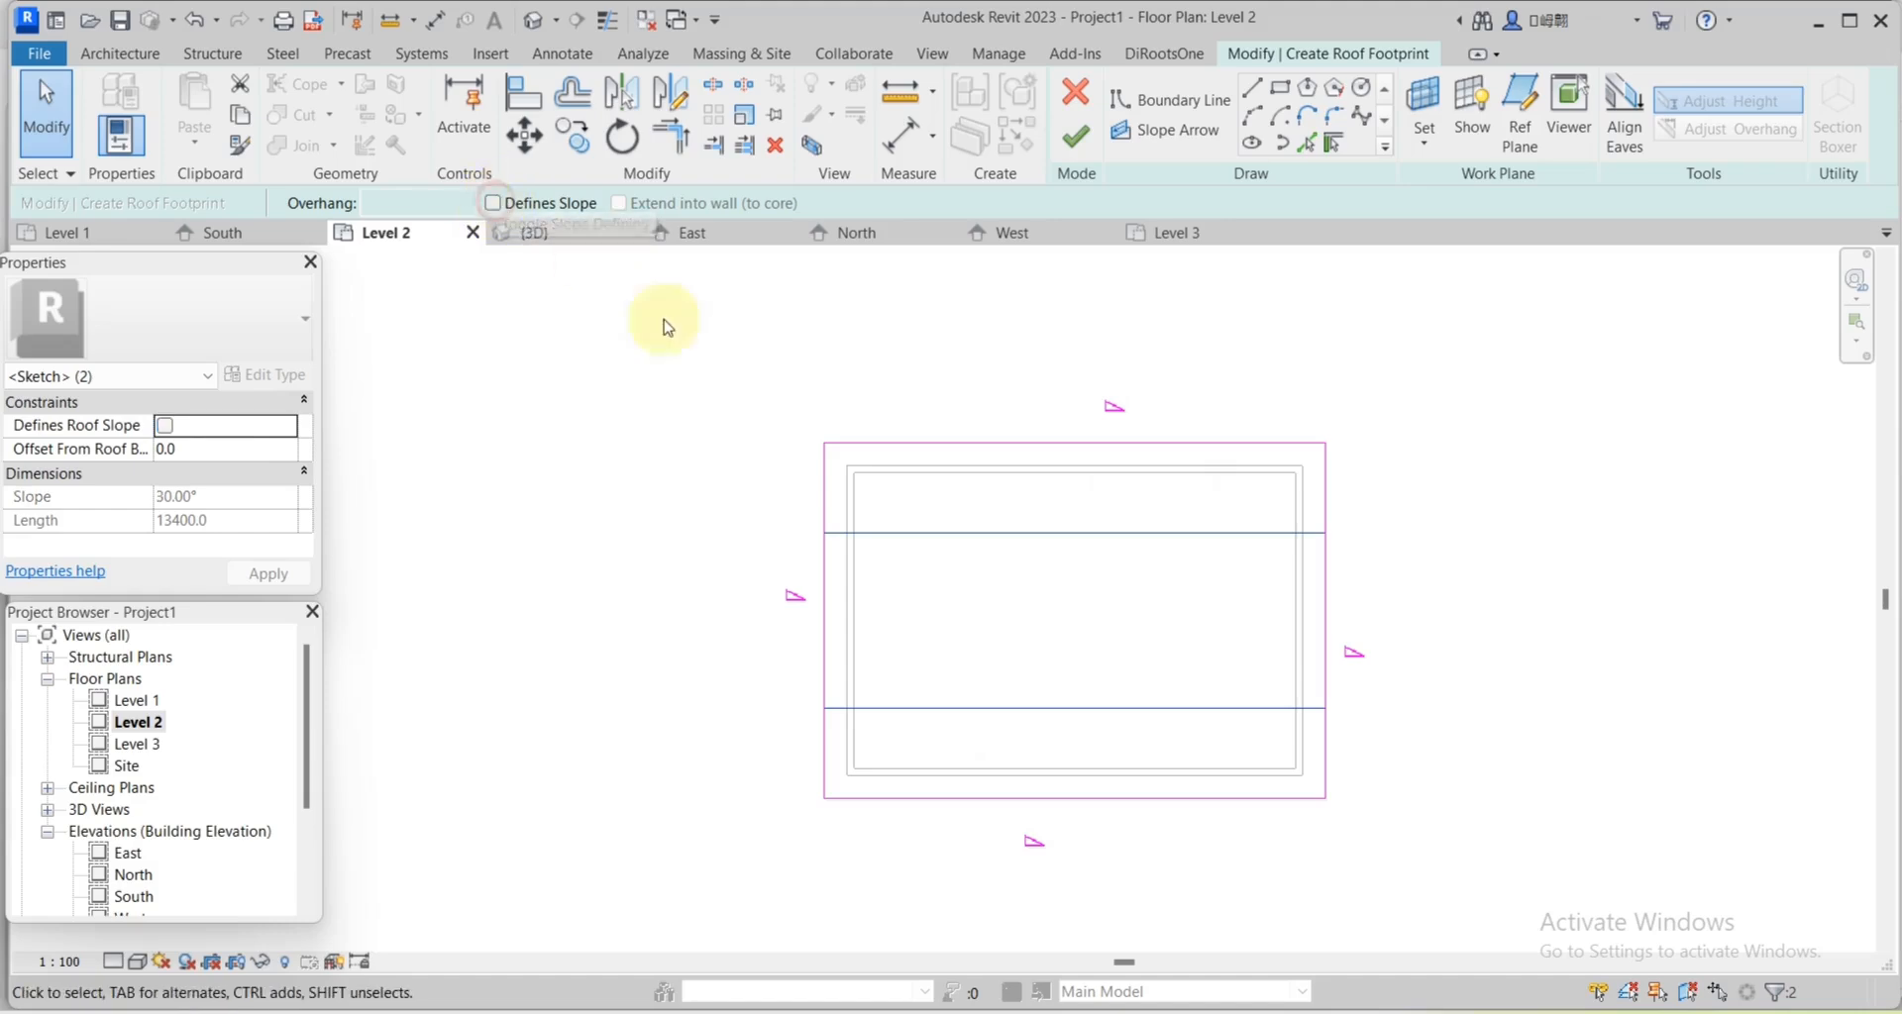
Split the left boundary line where the two inner offset lines meet it.
{"action": "scroll", "coordinate": [847, 564], "scroll_direction": "up", "scroll_amount": 2}
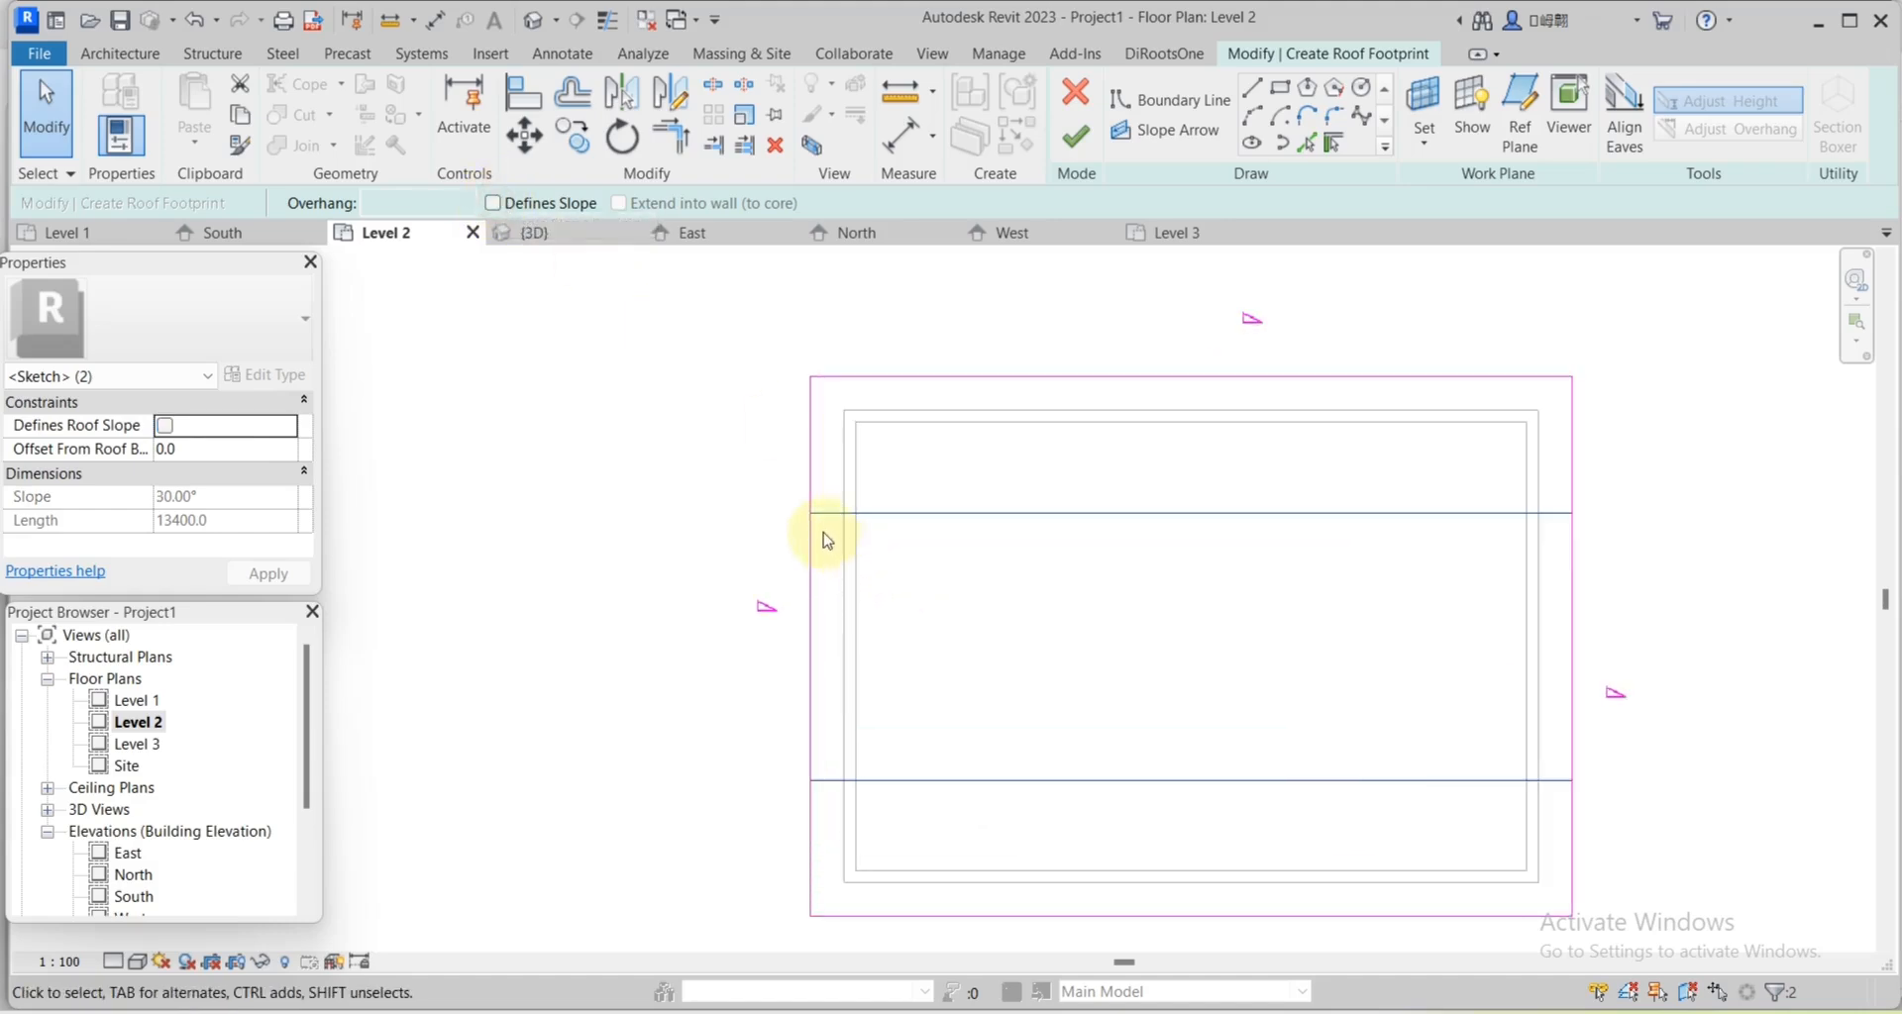
{"action": "key", "text": "Escape"}
{"action": "scroll", "coordinate": [827, 541], "scroll_direction": "up", "scroll_amount": 5}
{"action": "key", "text": "s"}
{"action": "key", "text": "l"}
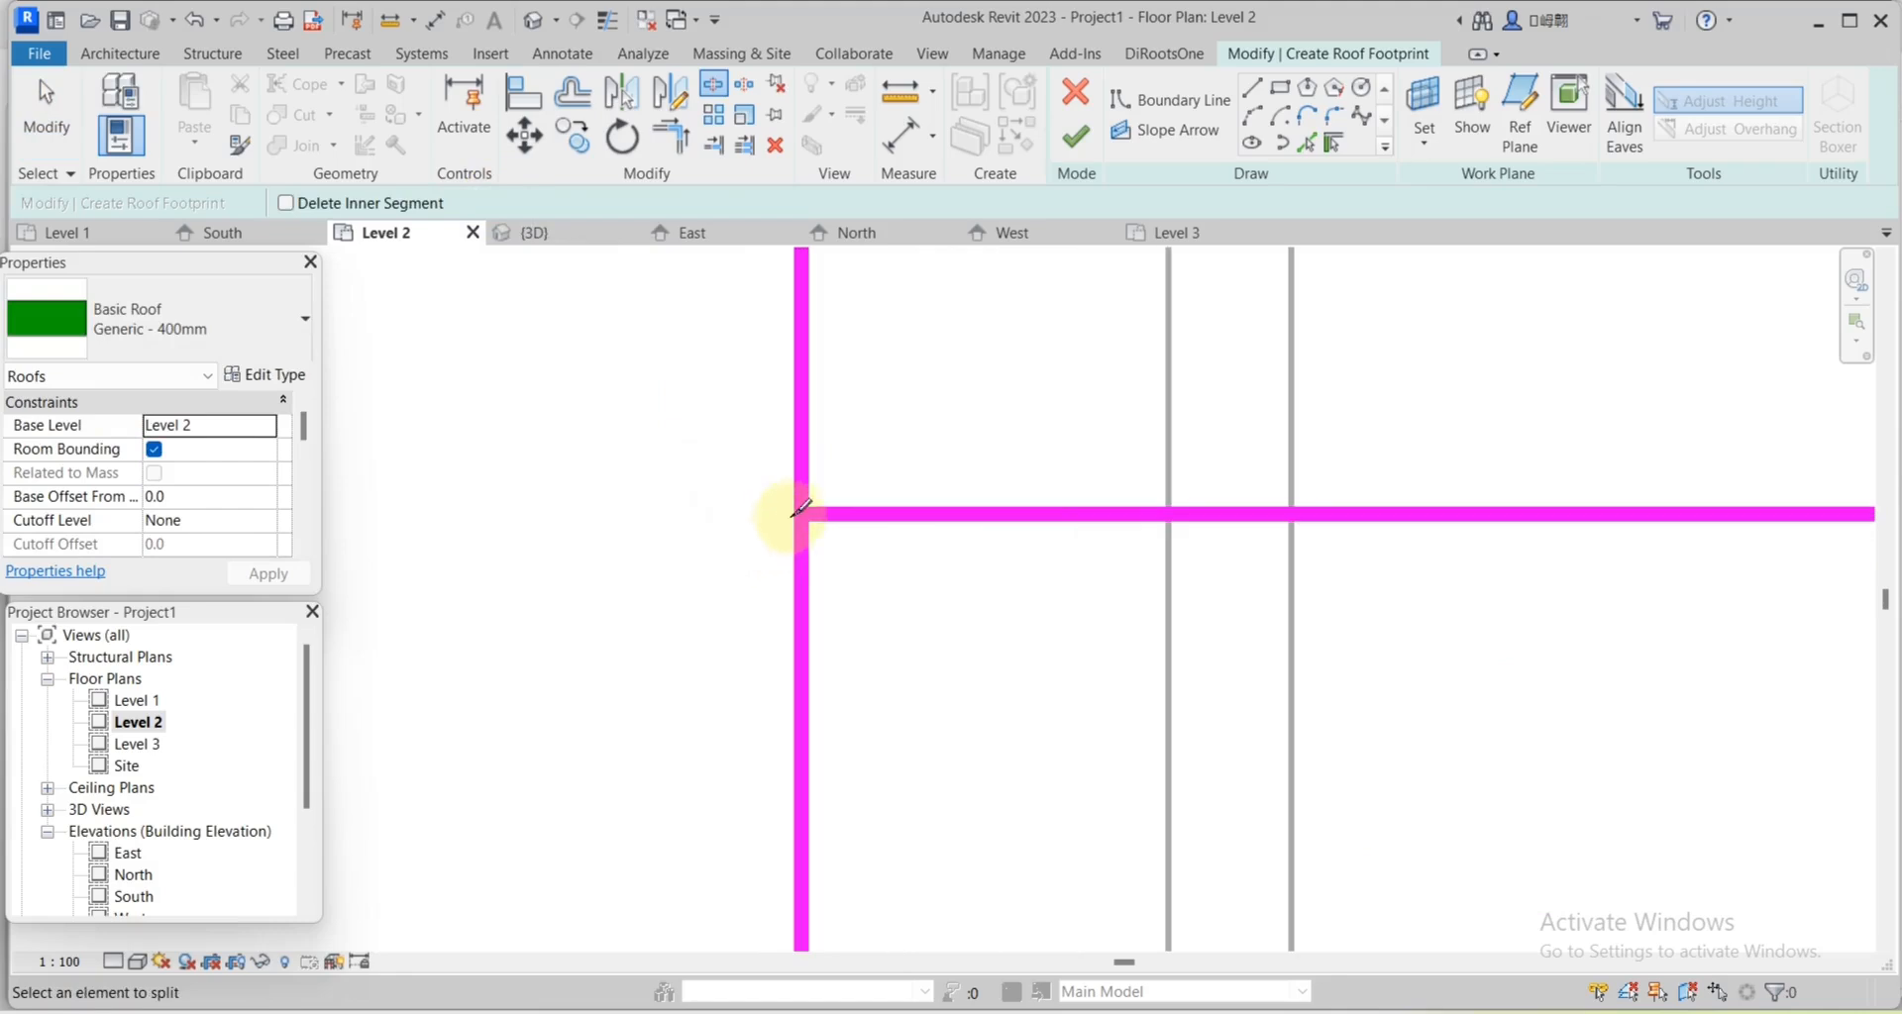
{"action": "left_click", "coordinate": [801, 514]}
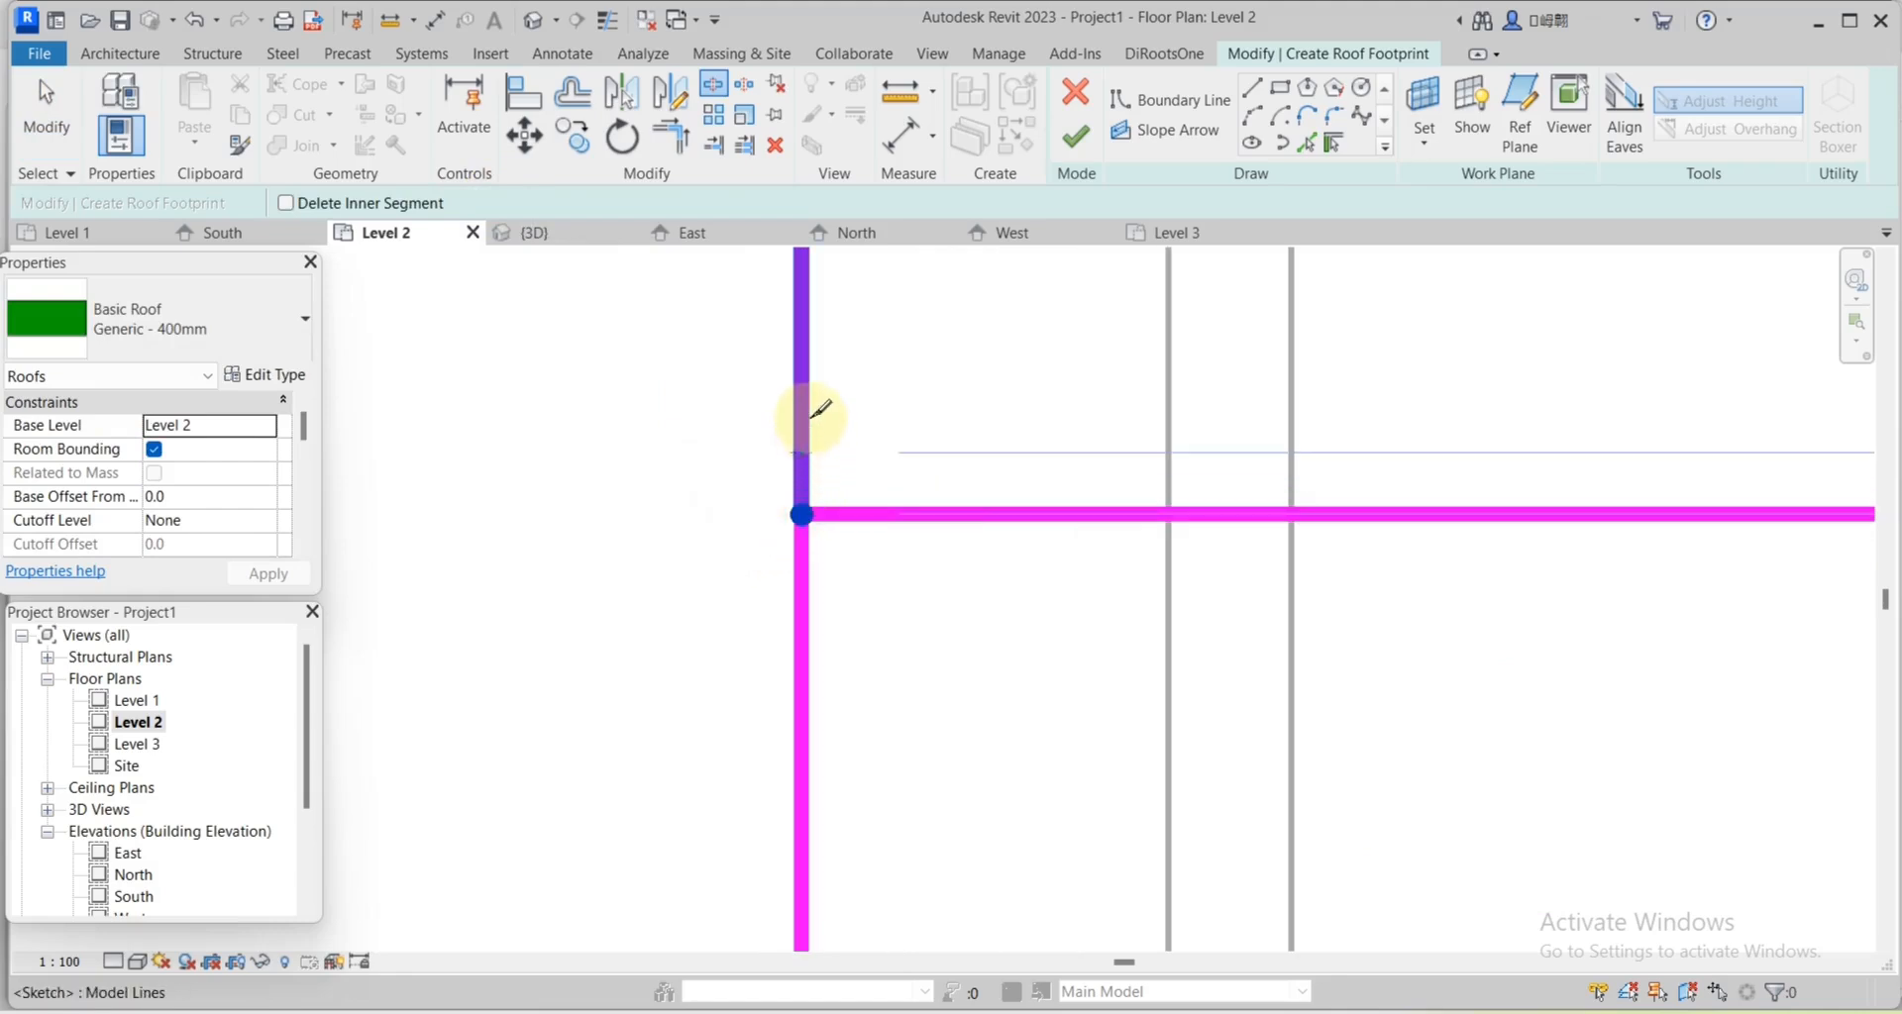
{"action": "scroll", "coordinate": [811, 408], "scroll_direction": "down", "scroll_amount": 4}
{"action": "scroll", "coordinate": [836, 637], "scroll_direction": "up", "scroll_amount": 2}
{"action": "scroll", "coordinate": [743, 475], "scroll_direction": "up", "scroll_amount": 2}
{"action": "scroll", "coordinate": [728, 450], "scroll_direction": "up", "scroll_amount": 3}
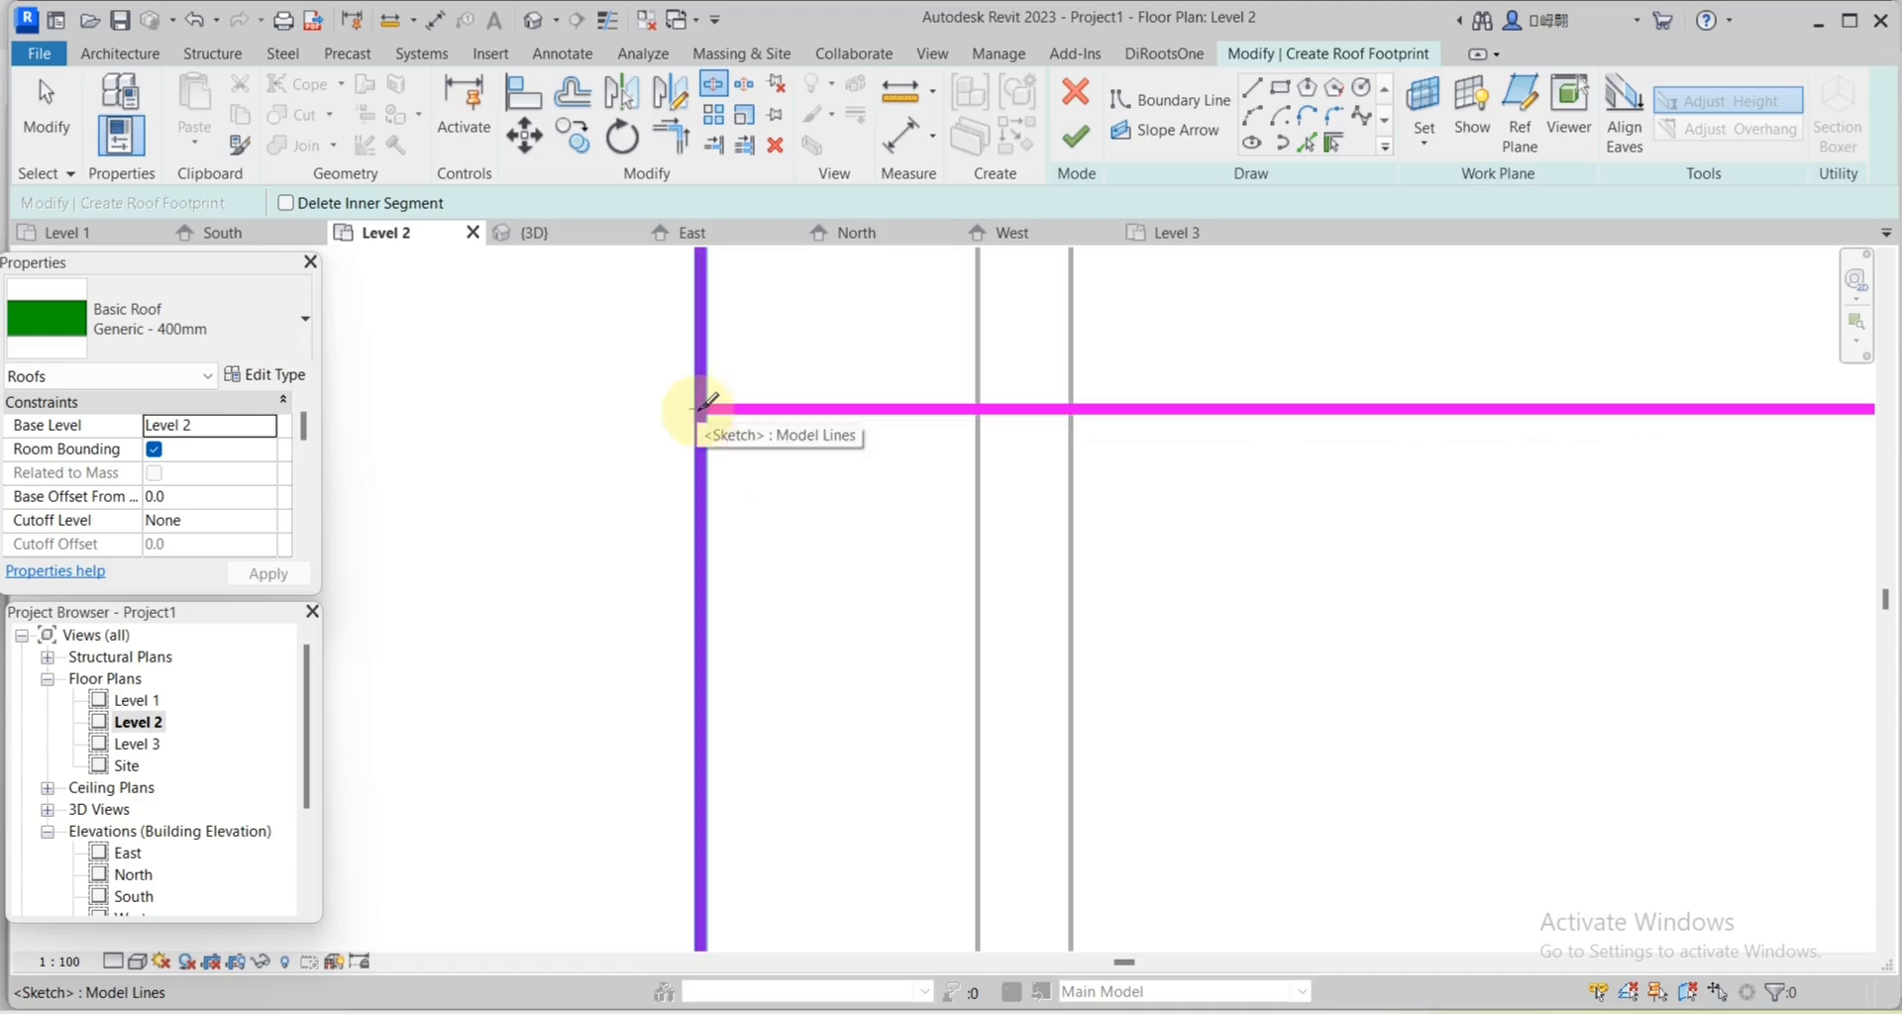
Split the right boundary line where the two inner offset lines meet it.
{"action": "scroll", "coordinate": [733, 495], "scroll_direction": "down", "scroll_amount": 5}
{"action": "scroll", "coordinate": [720, 532], "scroll_direction": "down", "scroll_amount": 2}
{"action": "scroll", "coordinate": [1115, 523], "scroll_direction": "up", "scroll_amount": 6}
{"action": "scroll", "coordinate": [1096, 507], "scroll_direction": "up", "scroll_amount": 3}
{"action": "key", "text": "s"}
{"action": "key", "text": "l"}
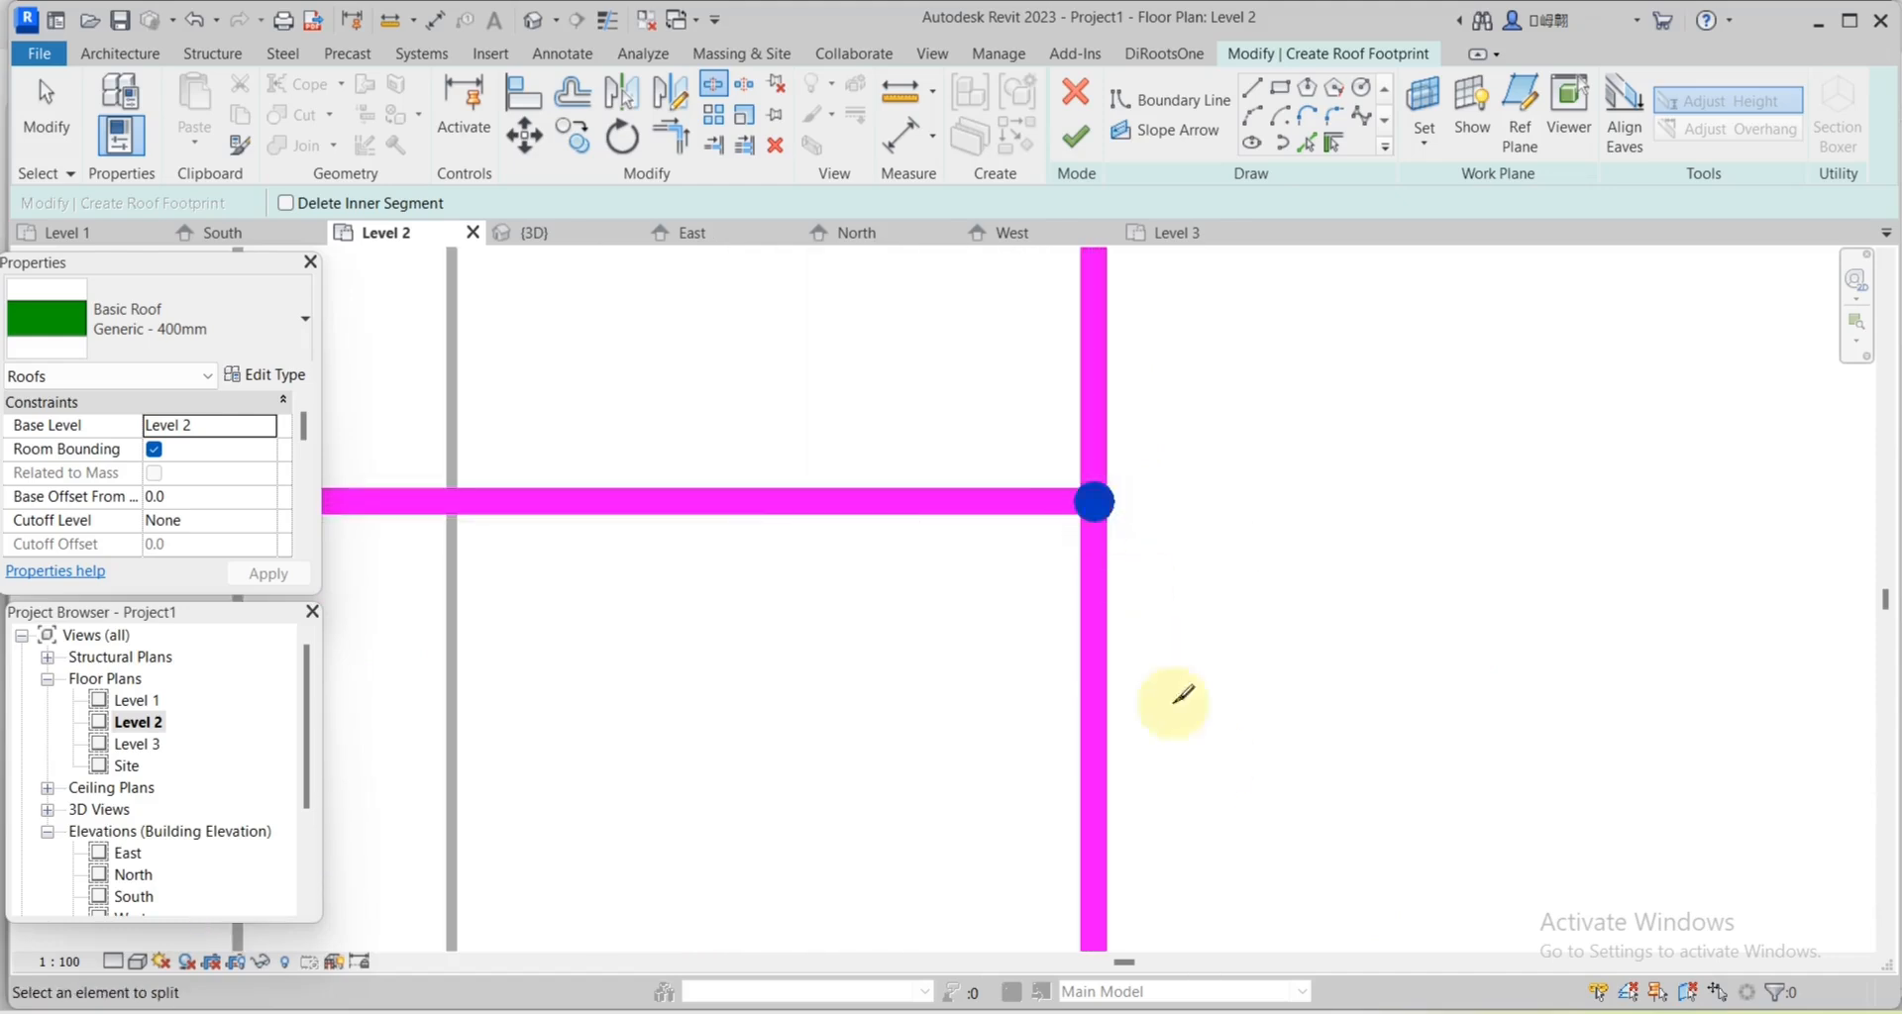
{"action": "scroll", "coordinate": [1173, 698], "scroll_direction": "down", "scroll_amount": 4}
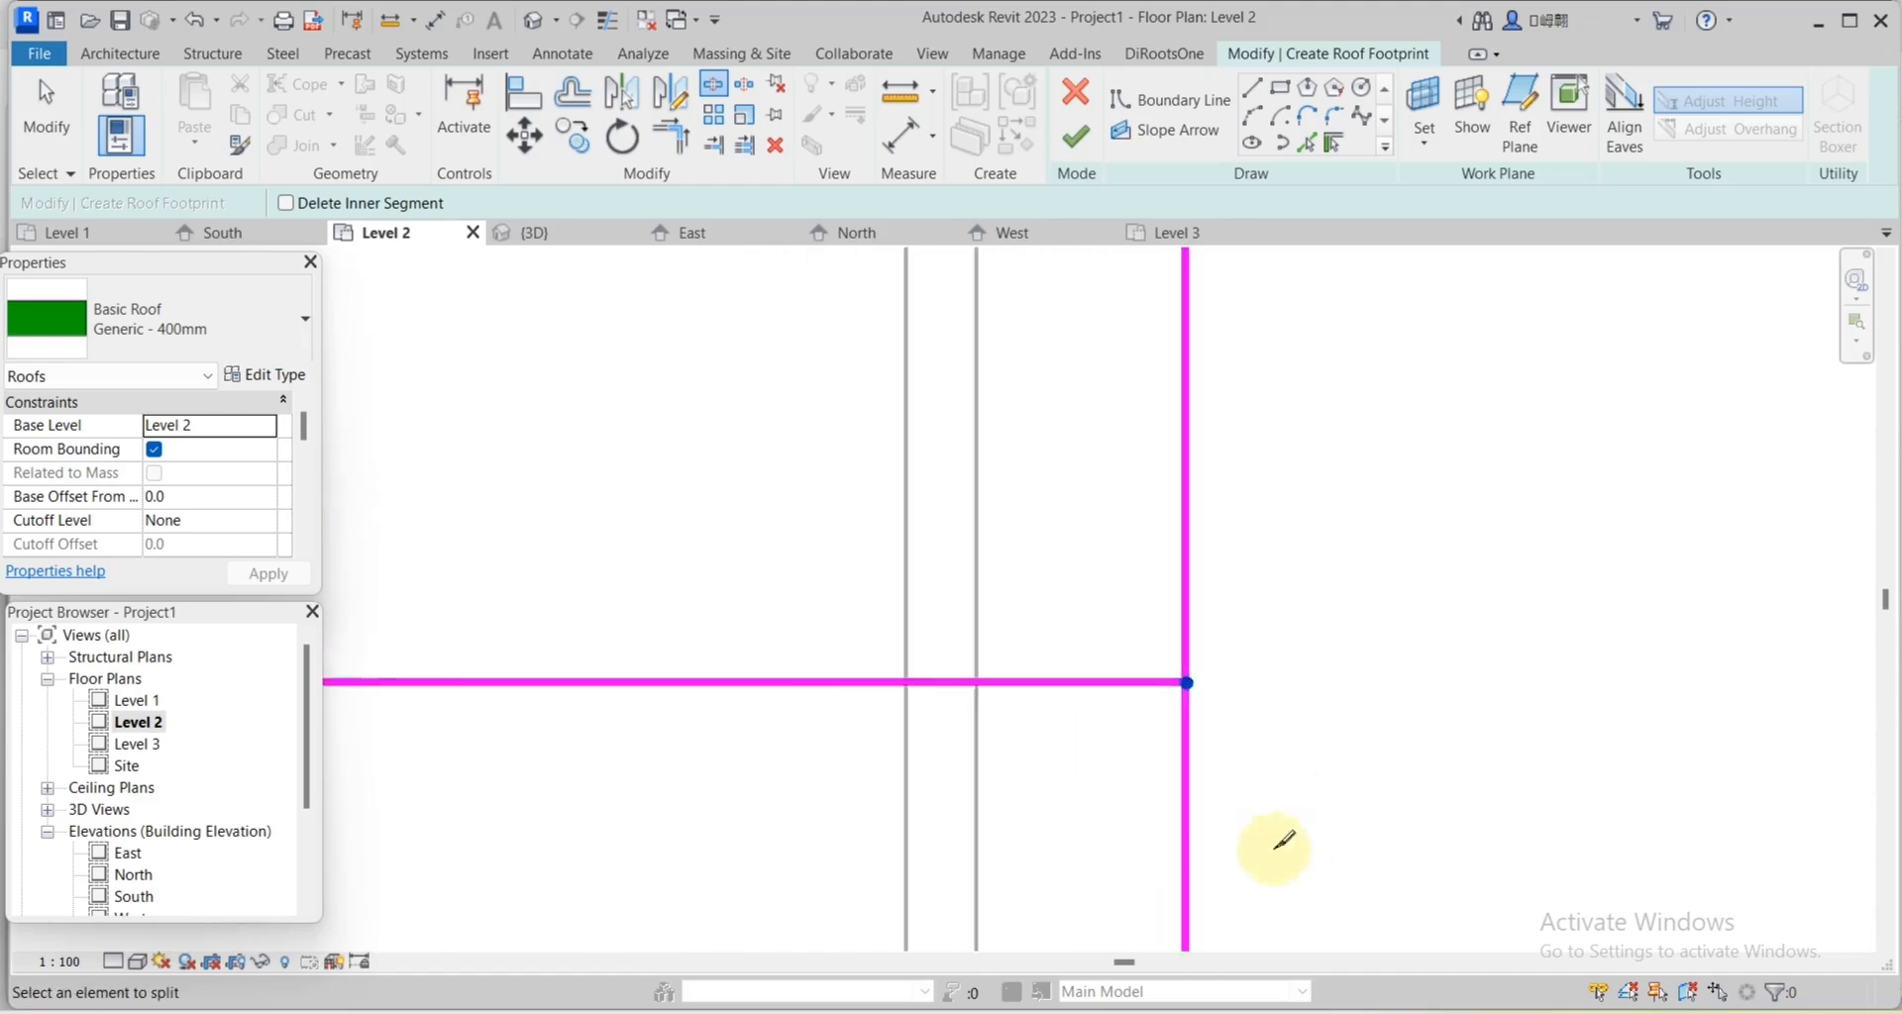
{"action": "left_click", "coordinate": [1180, 394]}
{"action": "scroll", "coordinate": [1229, 666], "scroll_direction": "down", "scroll_amount": 3}
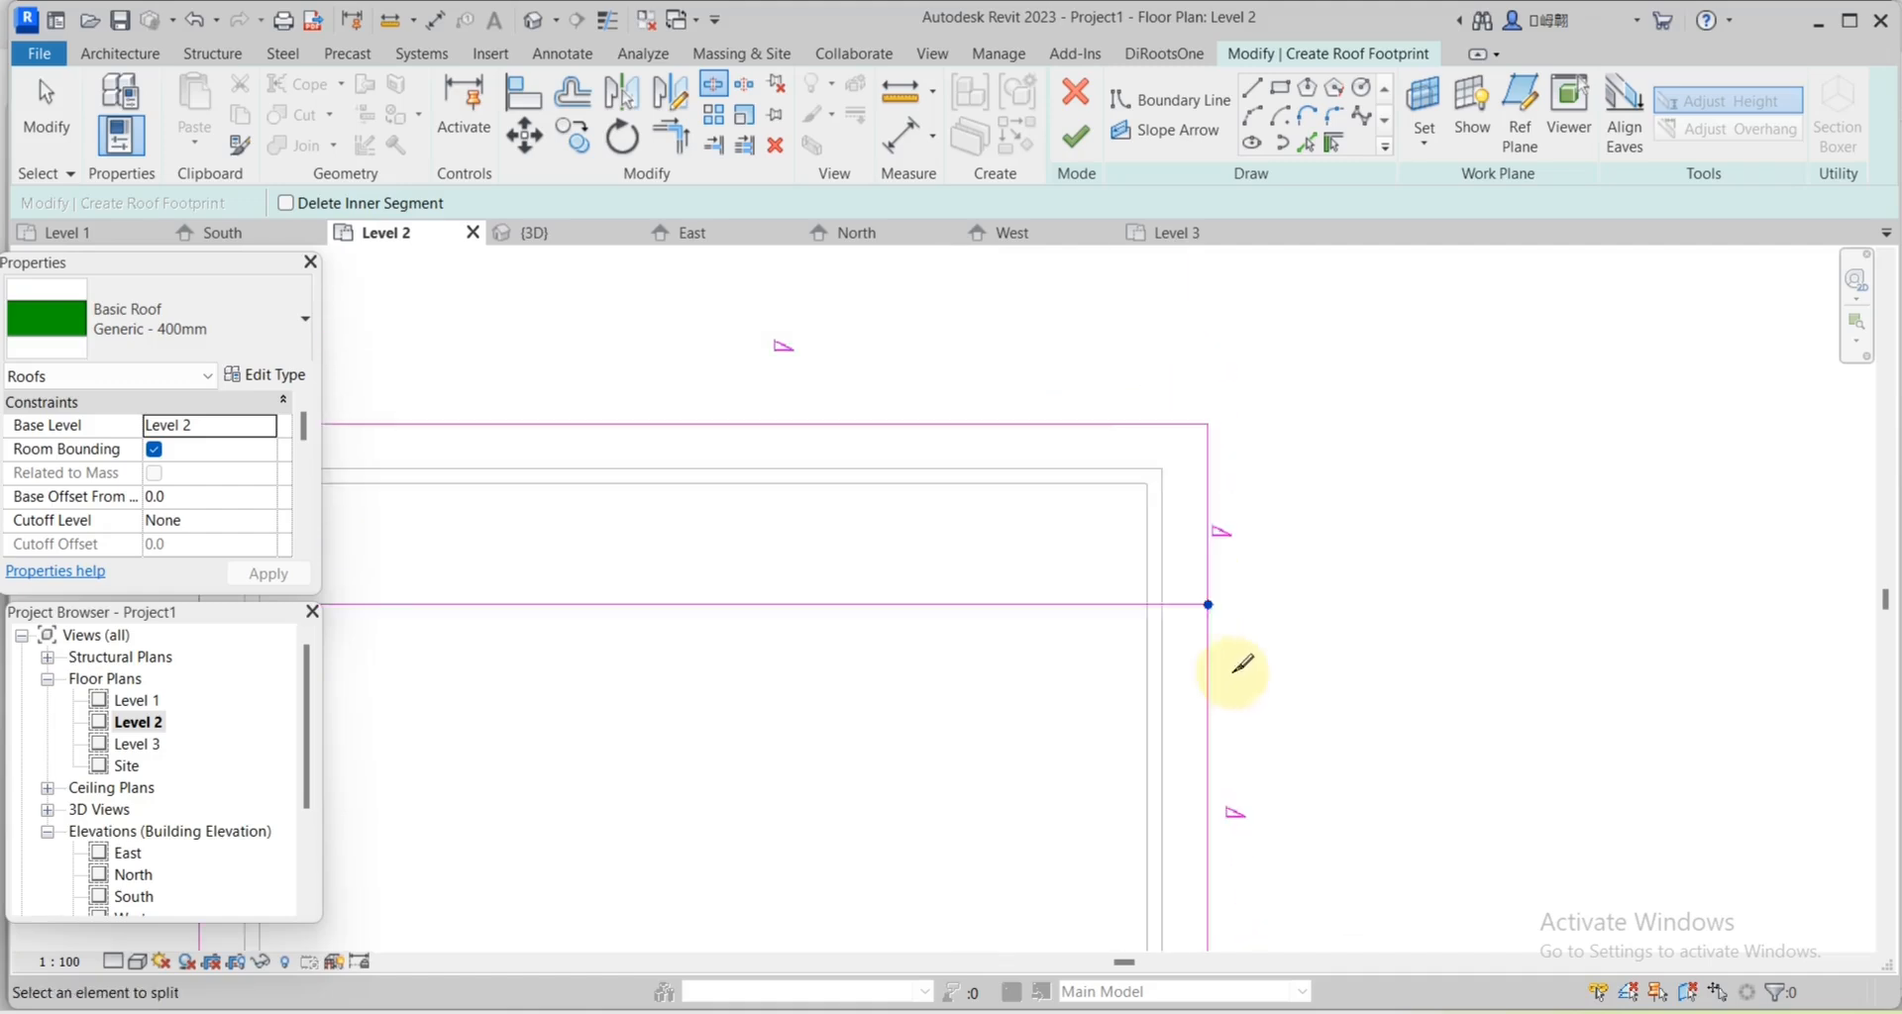
Turn off the slope definition for the four 2400 mm corner segments of the left and right boundary lines.
{"action": "scroll", "coordinate": [1234, 666], "scroll_direction": "down", "scroll_amount": 3}
{"action": "left_click", "coordinate": [45, 109]}
{"action": "scroll", "coordinate": [1324, 518], "scroll_direction": "down", "scroll_amount": 1}
{"action": "scroll", "coordinate": [1318, 535], "scroll_direction": "up", "scroll_amount": 1}
{"action": "left_click_drag", "start_coordinate": [1313, 543], "coordinate": [550, 536]}
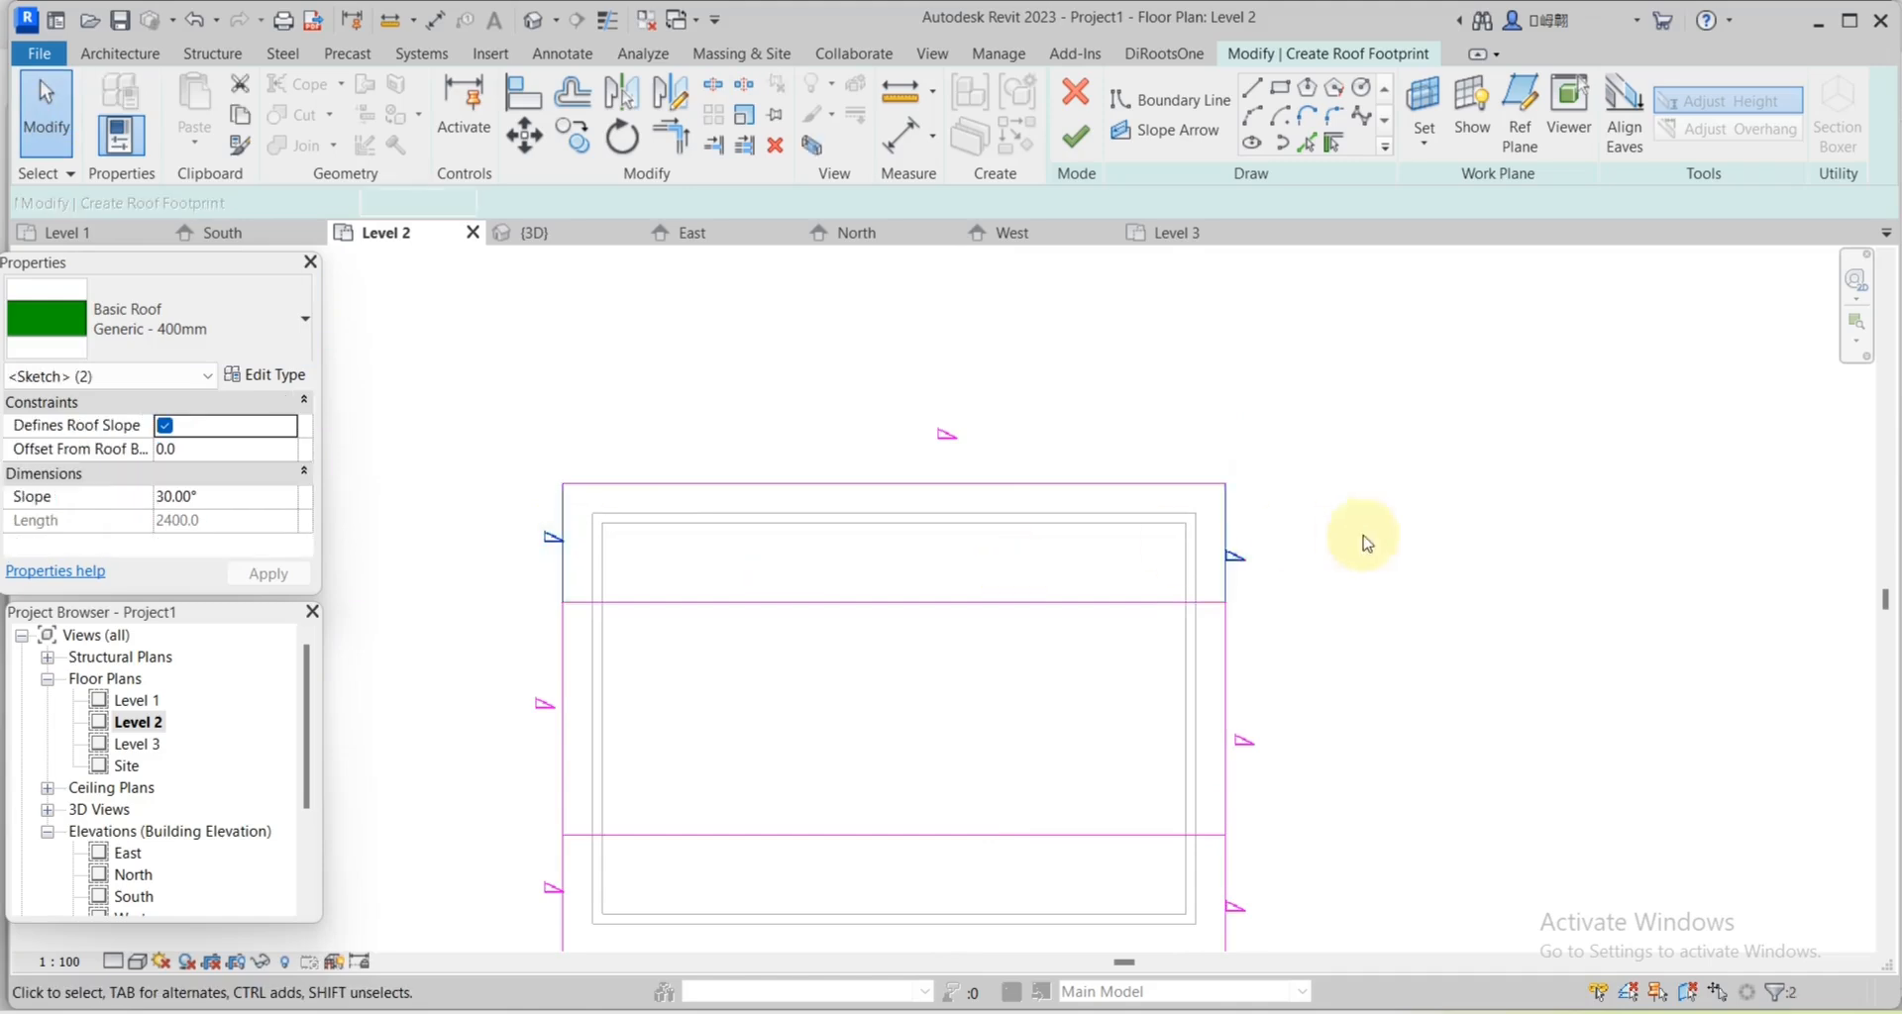
{"action": "scroll", "coordinate": [1360, 545], "scroll_direction": "down", "scroll_amount": 2}
{"action": "scroll", "coordinate": [1293, 735], "scroll_direction": "up", "scroll_amount": 1}
{"action": "mouse_move", "coordinate": [1325, 741]}
{"action": "left_mouse_down"}
{"action": "mouse_move", "coordinate": [1122, 755]}
{"action": "mouse_move", "coordinate": [658, 733]}
{"action": "mouse_move", "coordinate": [689, 741]}
{"action": "left_mouse_up"}
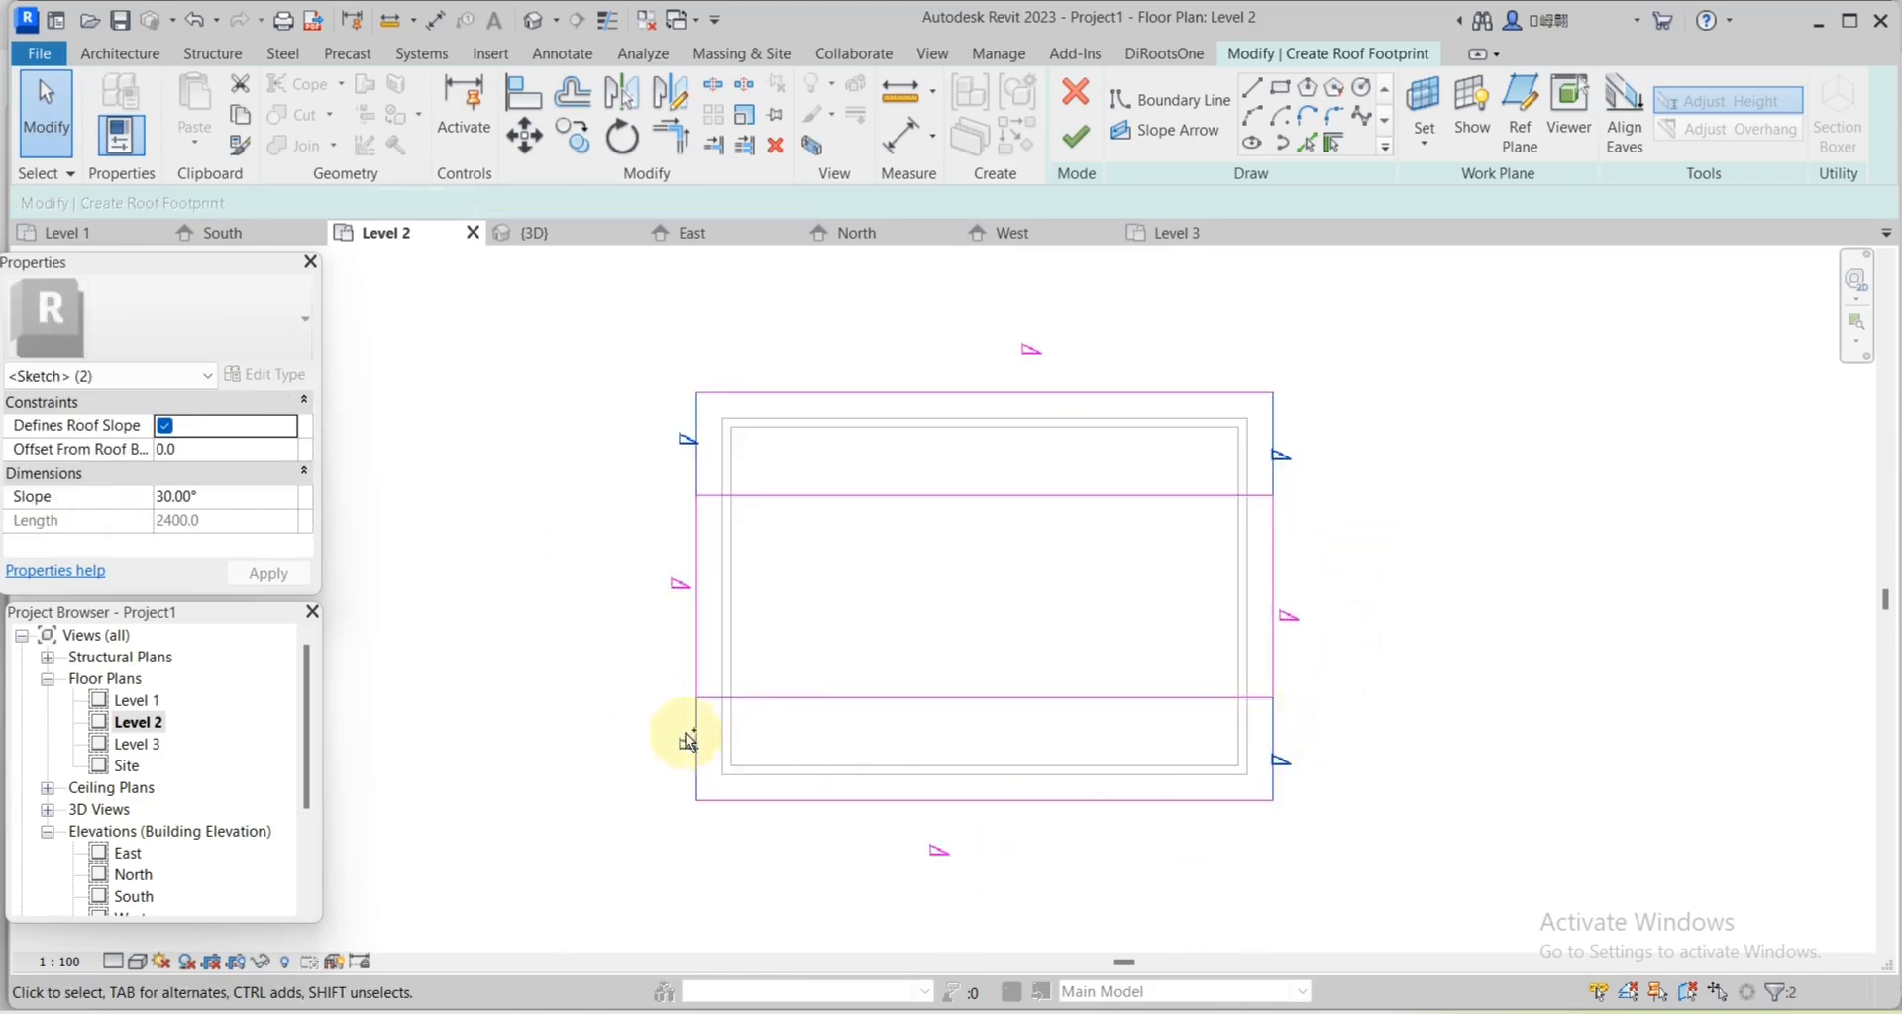
{"action": "left_click", "coordinate": [168, 433]}
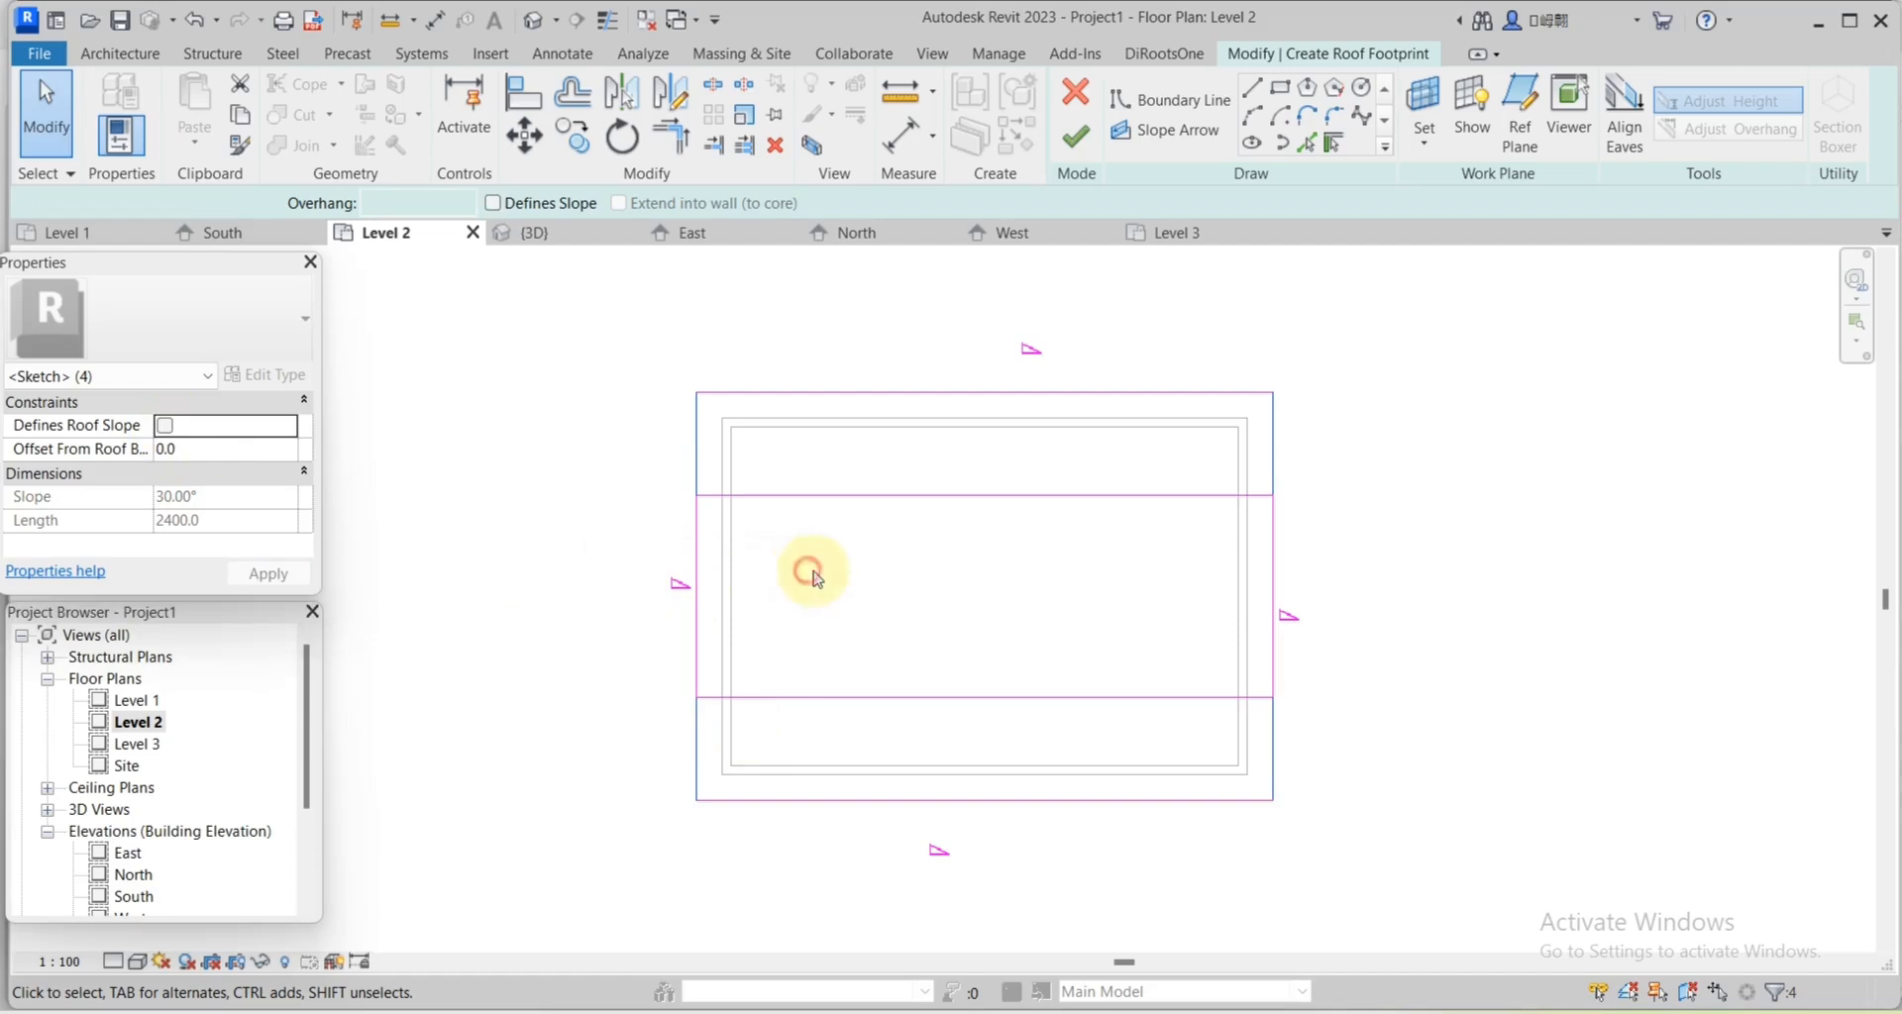
Delete the two inner offset lines from the roof sketch.
{"action": "left_click", "coordinate": [942, 459]}
{"action": "left_click_drag", "start_coordinate": [1010, 468], "coordinate": [849, 749]}
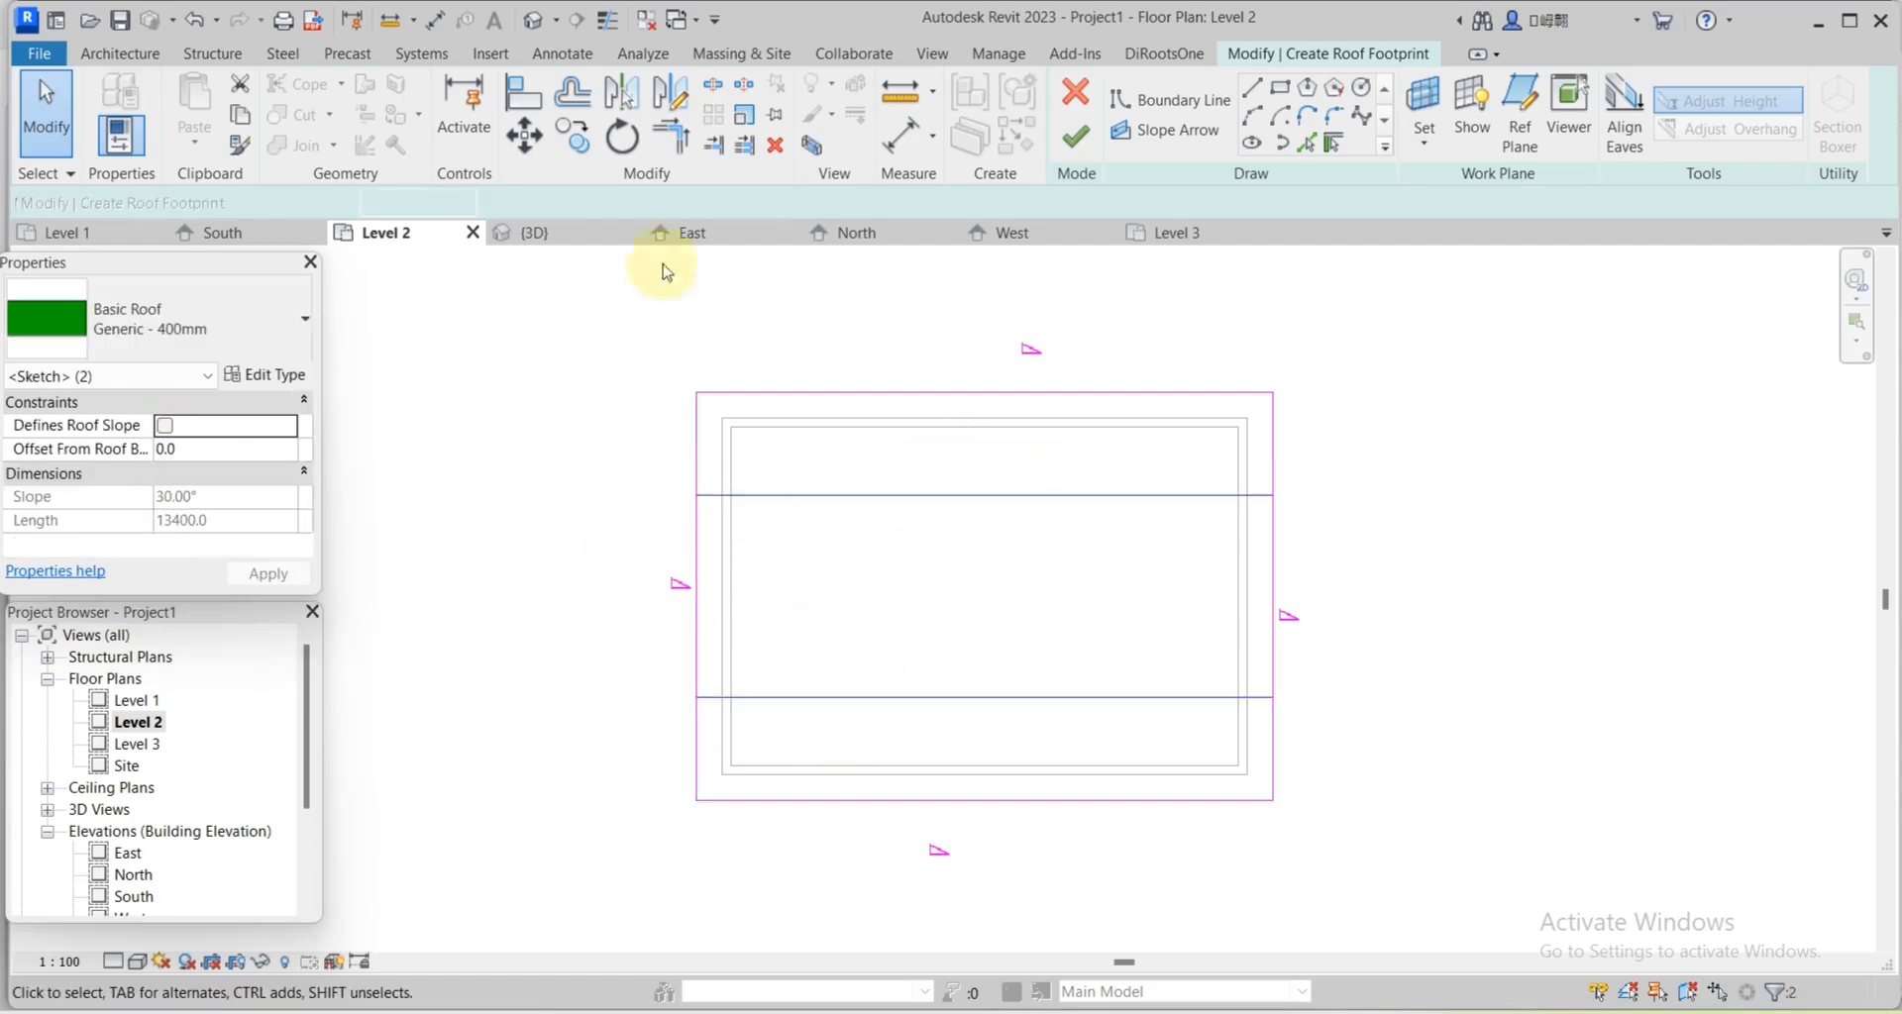
{"action": "left_click", "coordinate": [782, 156]}
Set the offset from roof base to 900 mm for the middle segments of the left and right boundary lines.
{"action": "scroll", "coordinate": [963, 701], "scroll_direction": "down", "scroll_amount": 1}
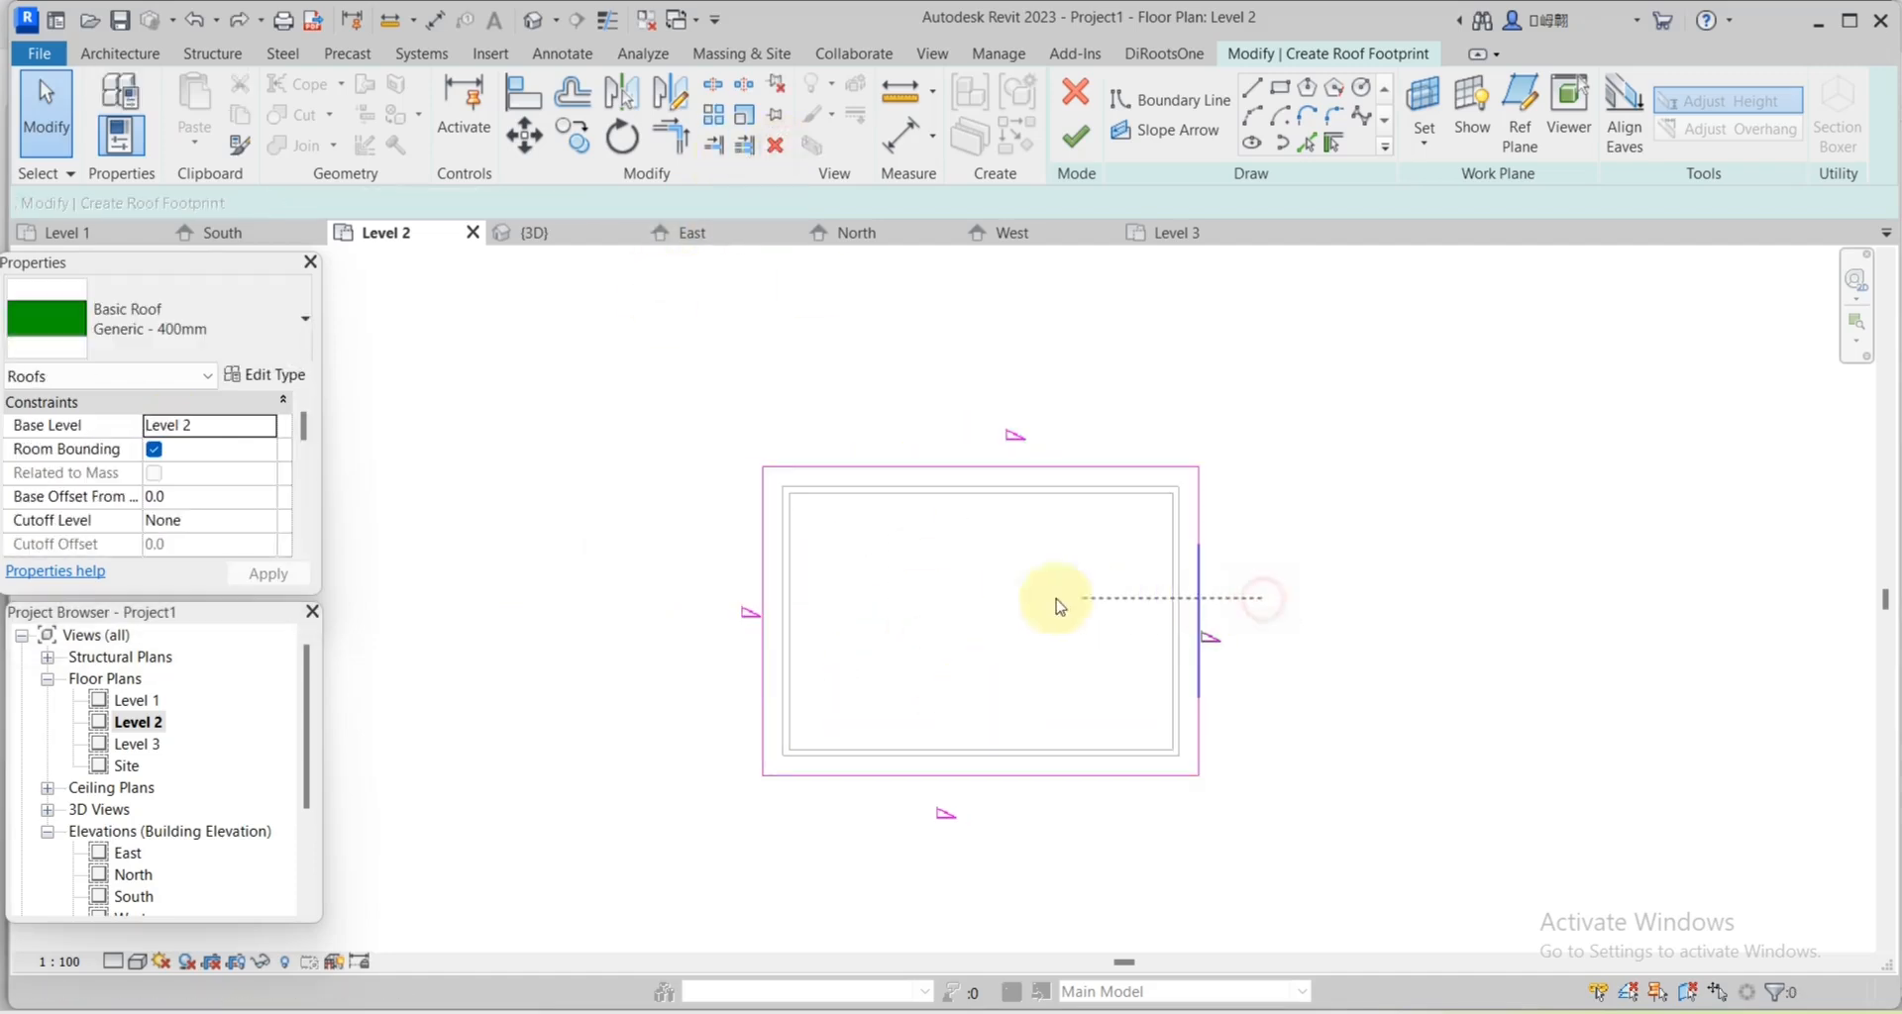
{"action": "left_click", "coordinate": [751, 622]}
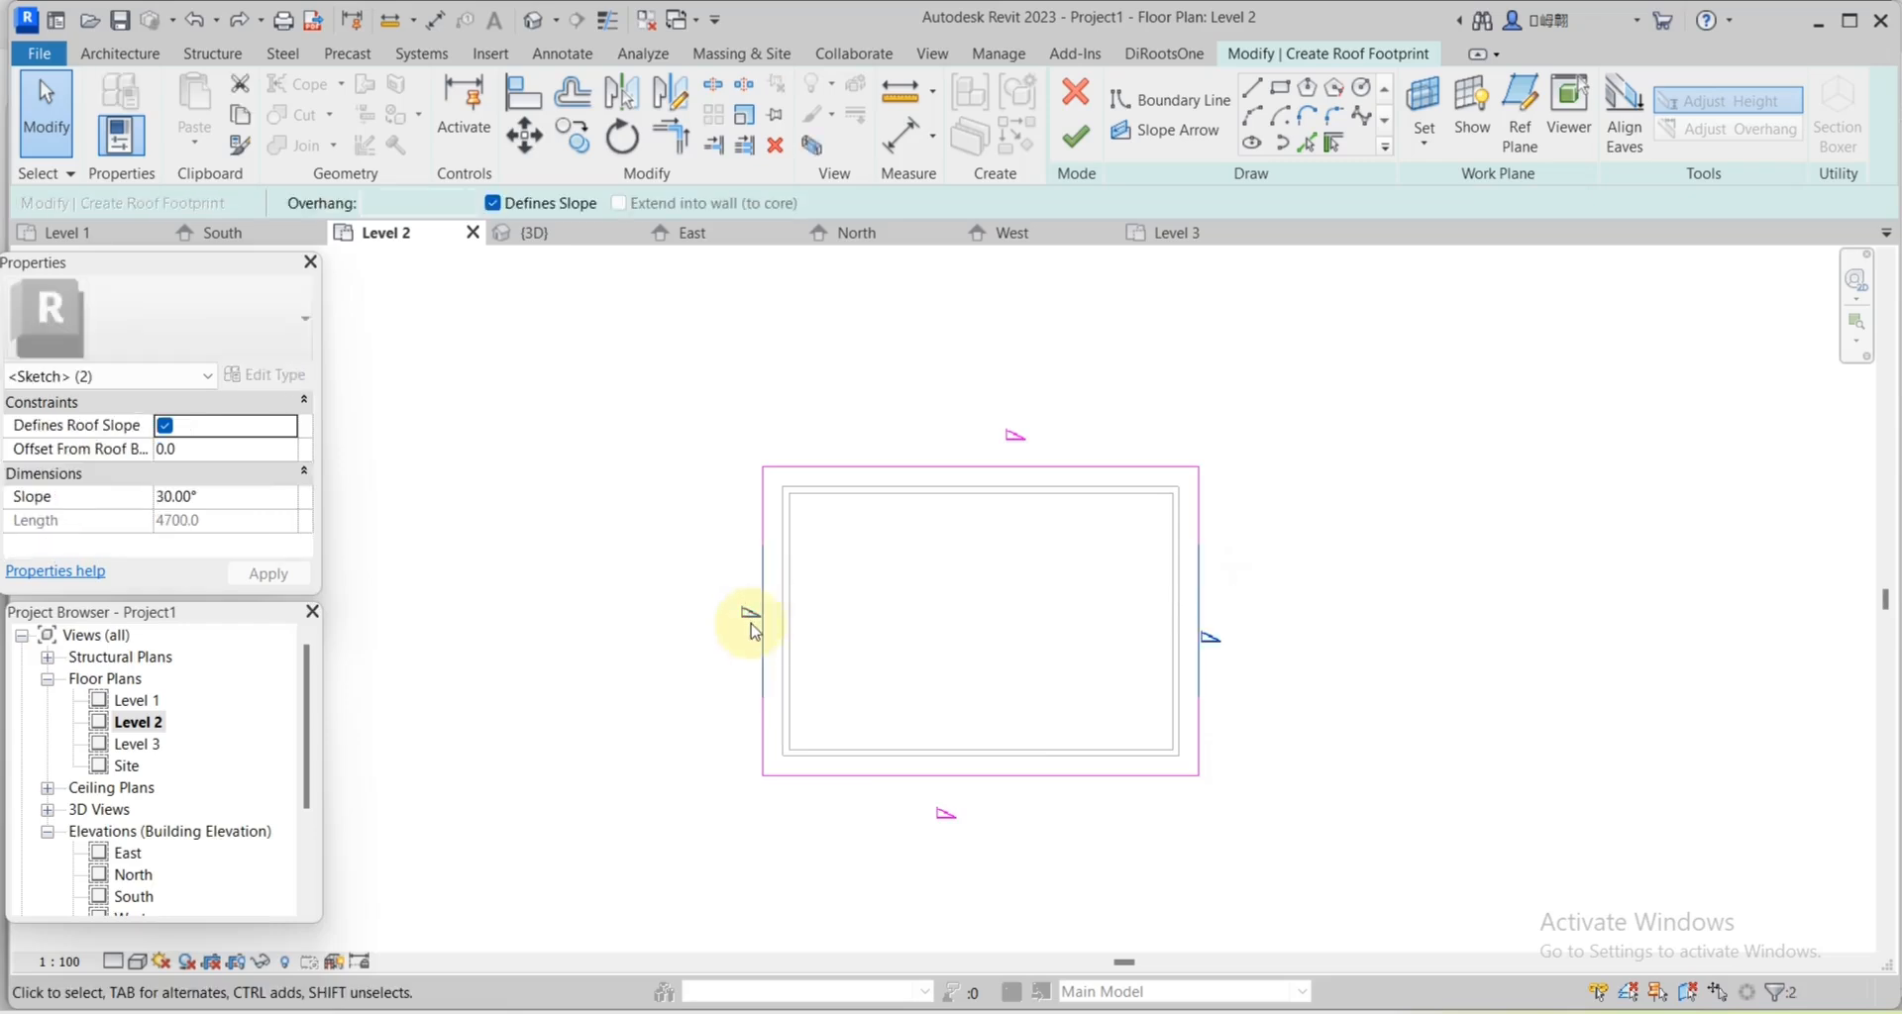
{"action": "left_click", "coordinate": [219, 453]}
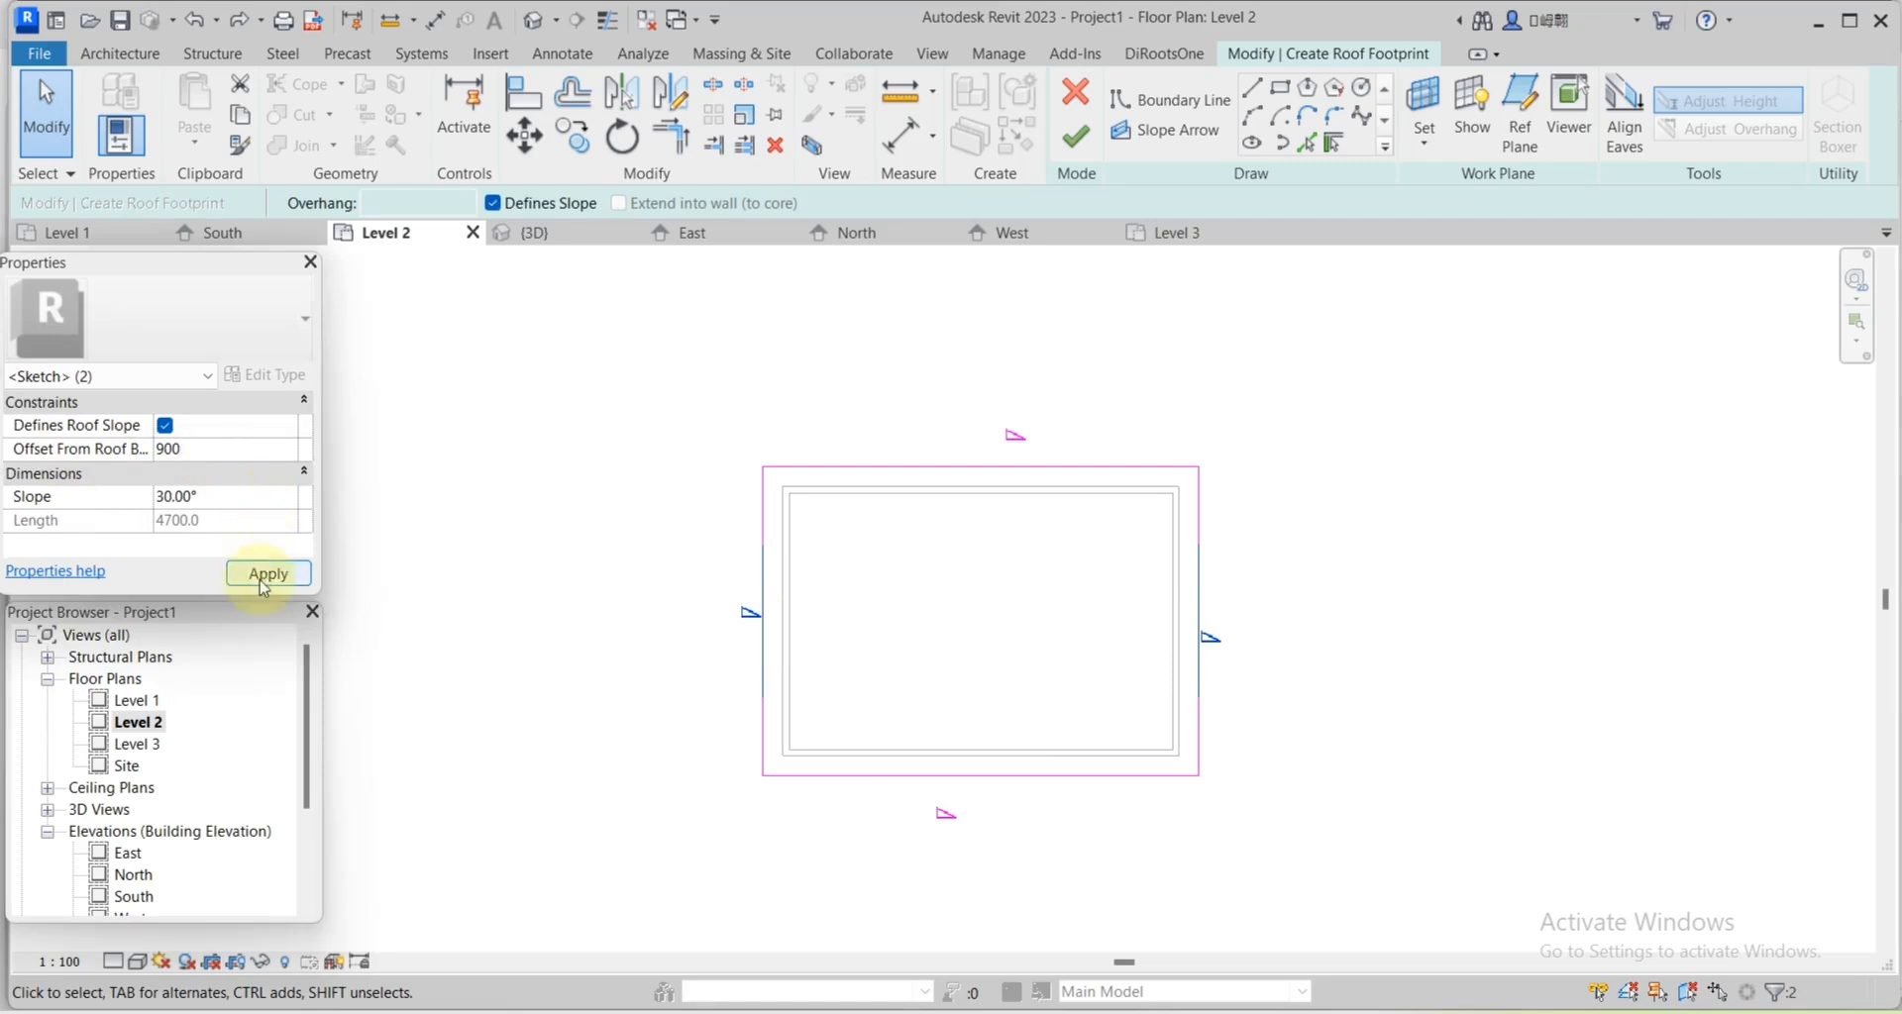
{"action": "left_click", "coordinate": [265, 582]}
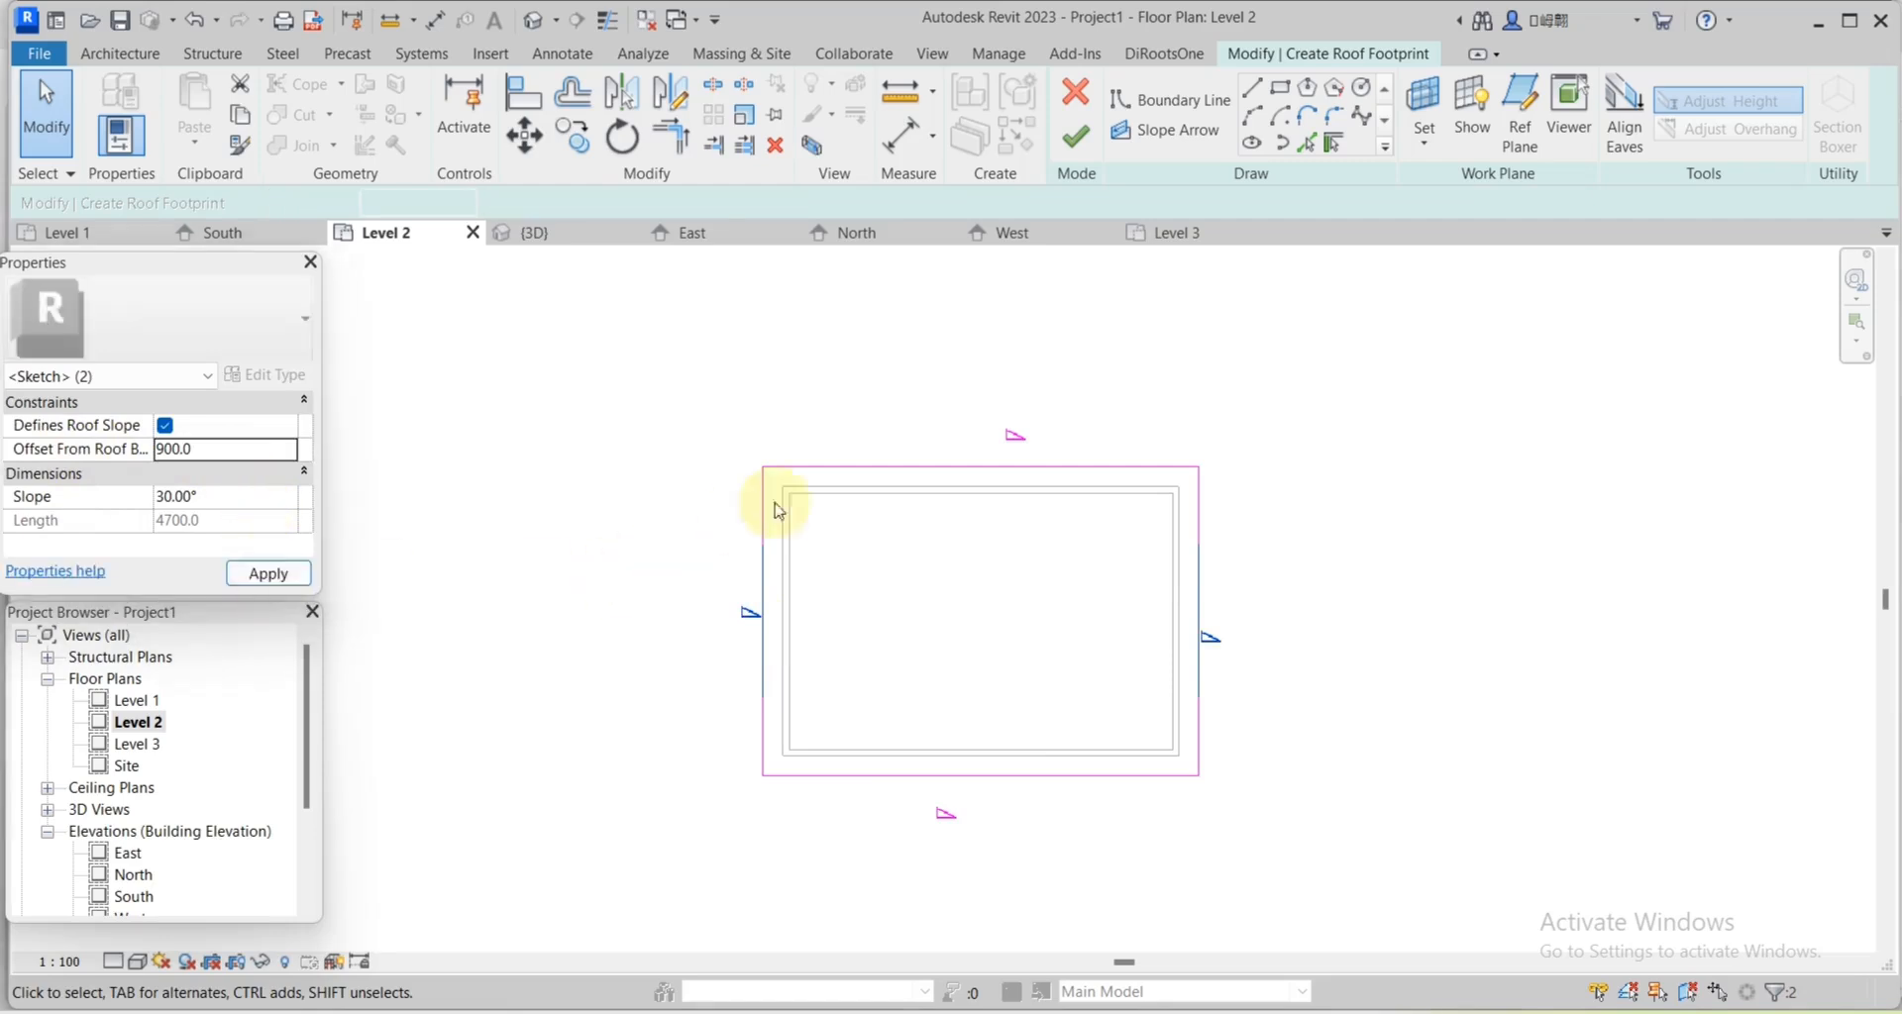
Finish the roof sketch and orbit the 3D view to examine the gap between the end wall and the roof.
{"action": "left_click", "coordinate": [1076, 140]}
{"action": "left_click", "coordinate": [534, 232]}
{"action": "scroll", "coordinate": [1246, 691], "scroll_direction": "down", "scroll_amount": 2}
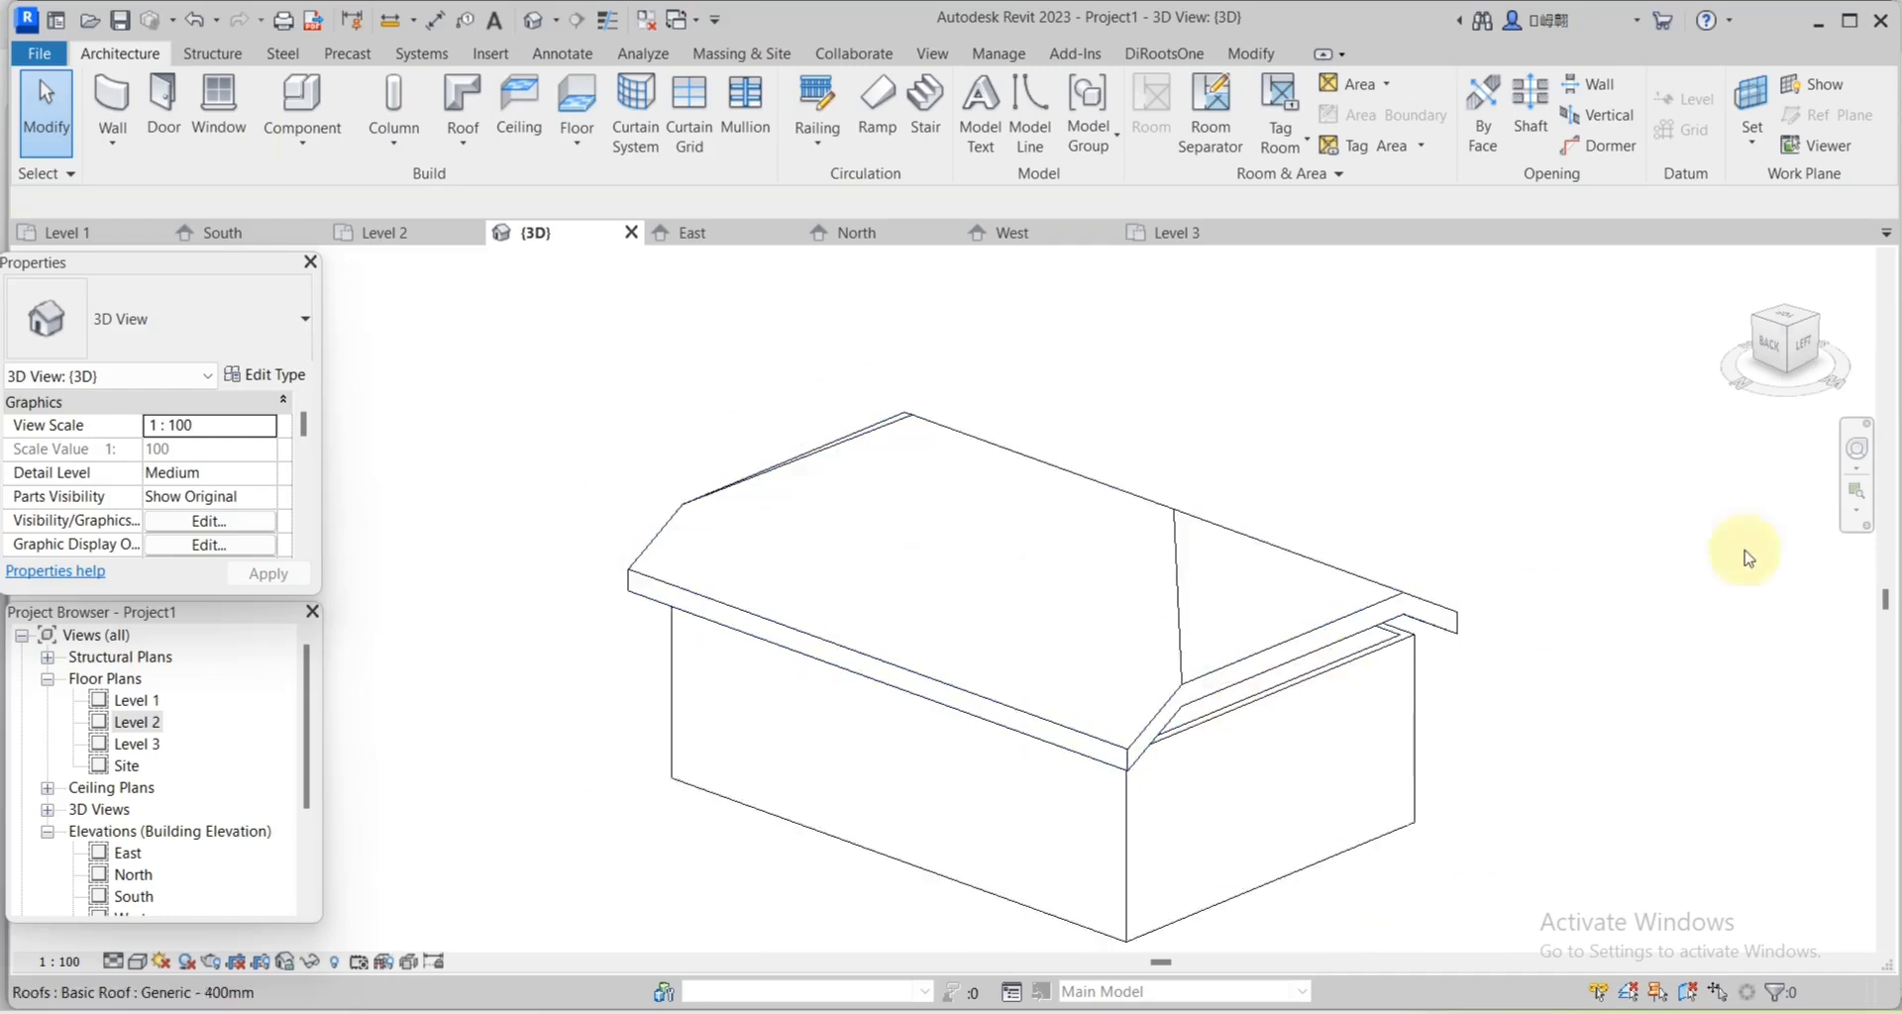
{"action": "left_click", "coordinate": [1856, 454]}
{"action": "left_click_drag", "start_coordinate": [1295, 747], "coordinate": [1197, 556]}
{"action": "left_click", "coordinate": [1197, 555]}
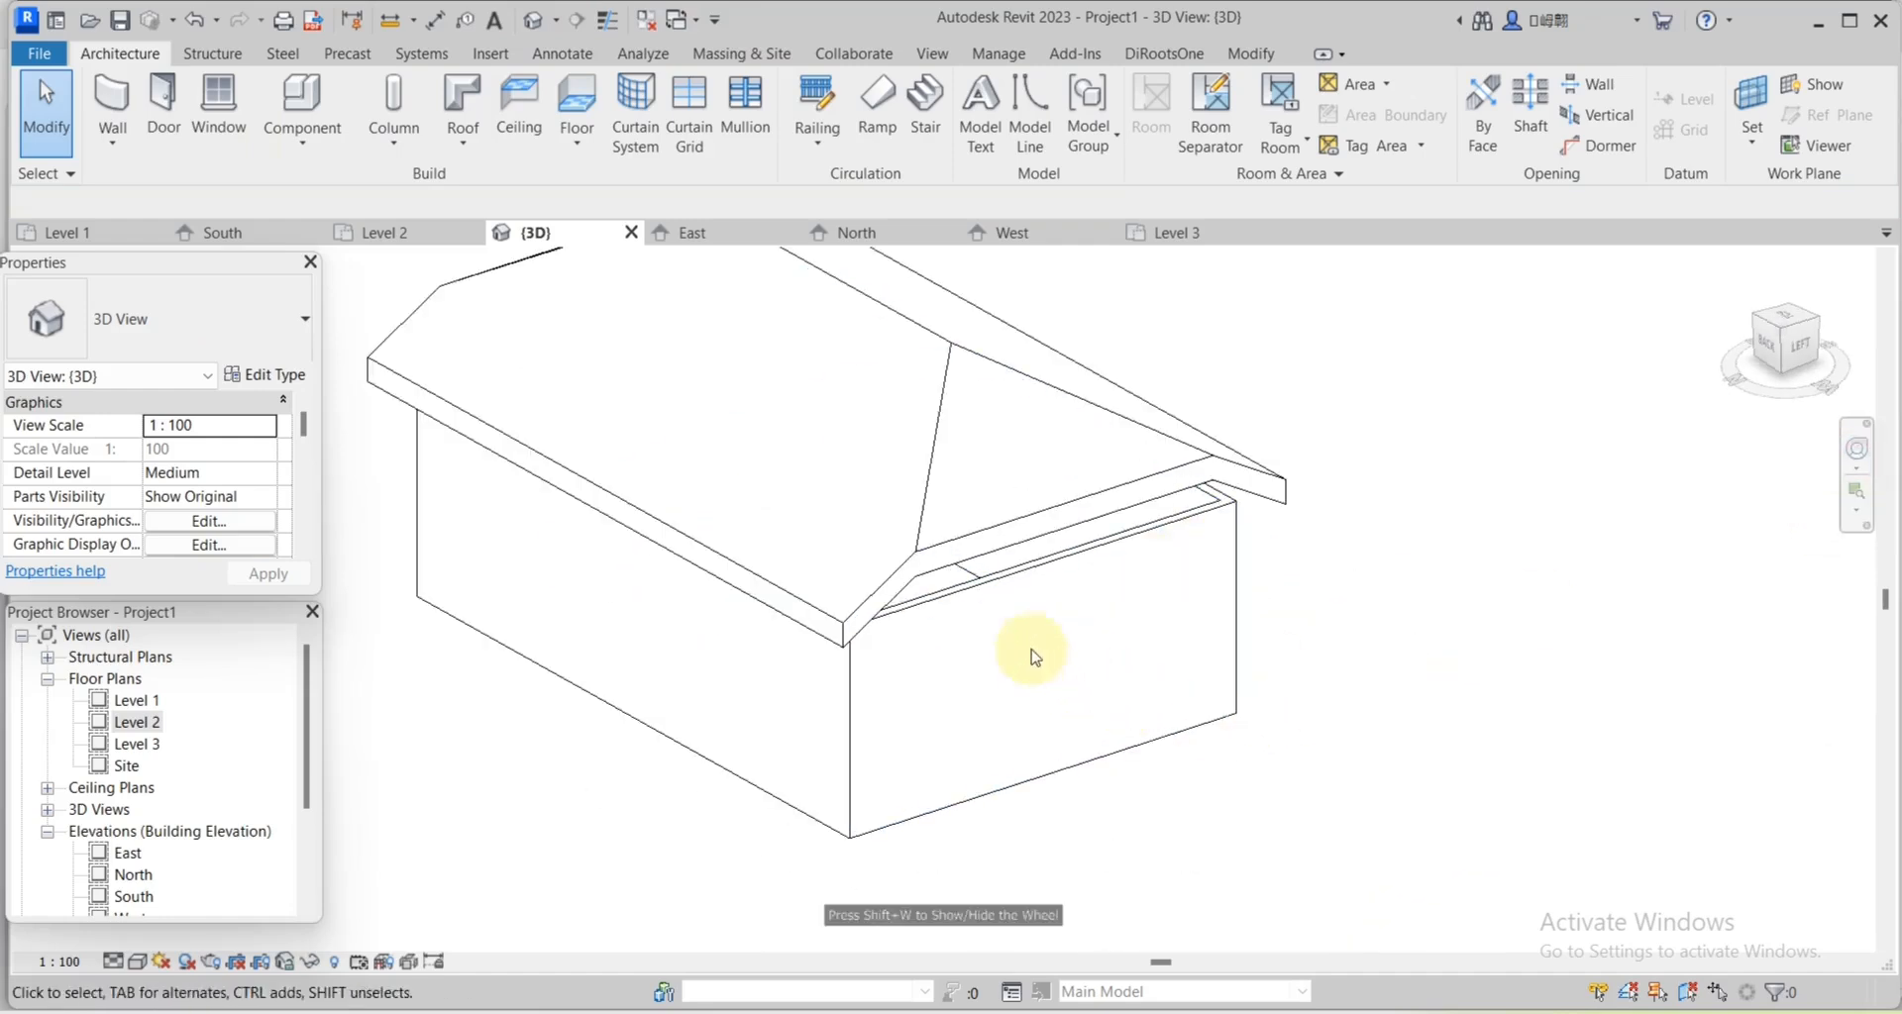
Attach the tops of all four walls to the roof.
{"action": "left_click", "coordinate": [1018, 580]}
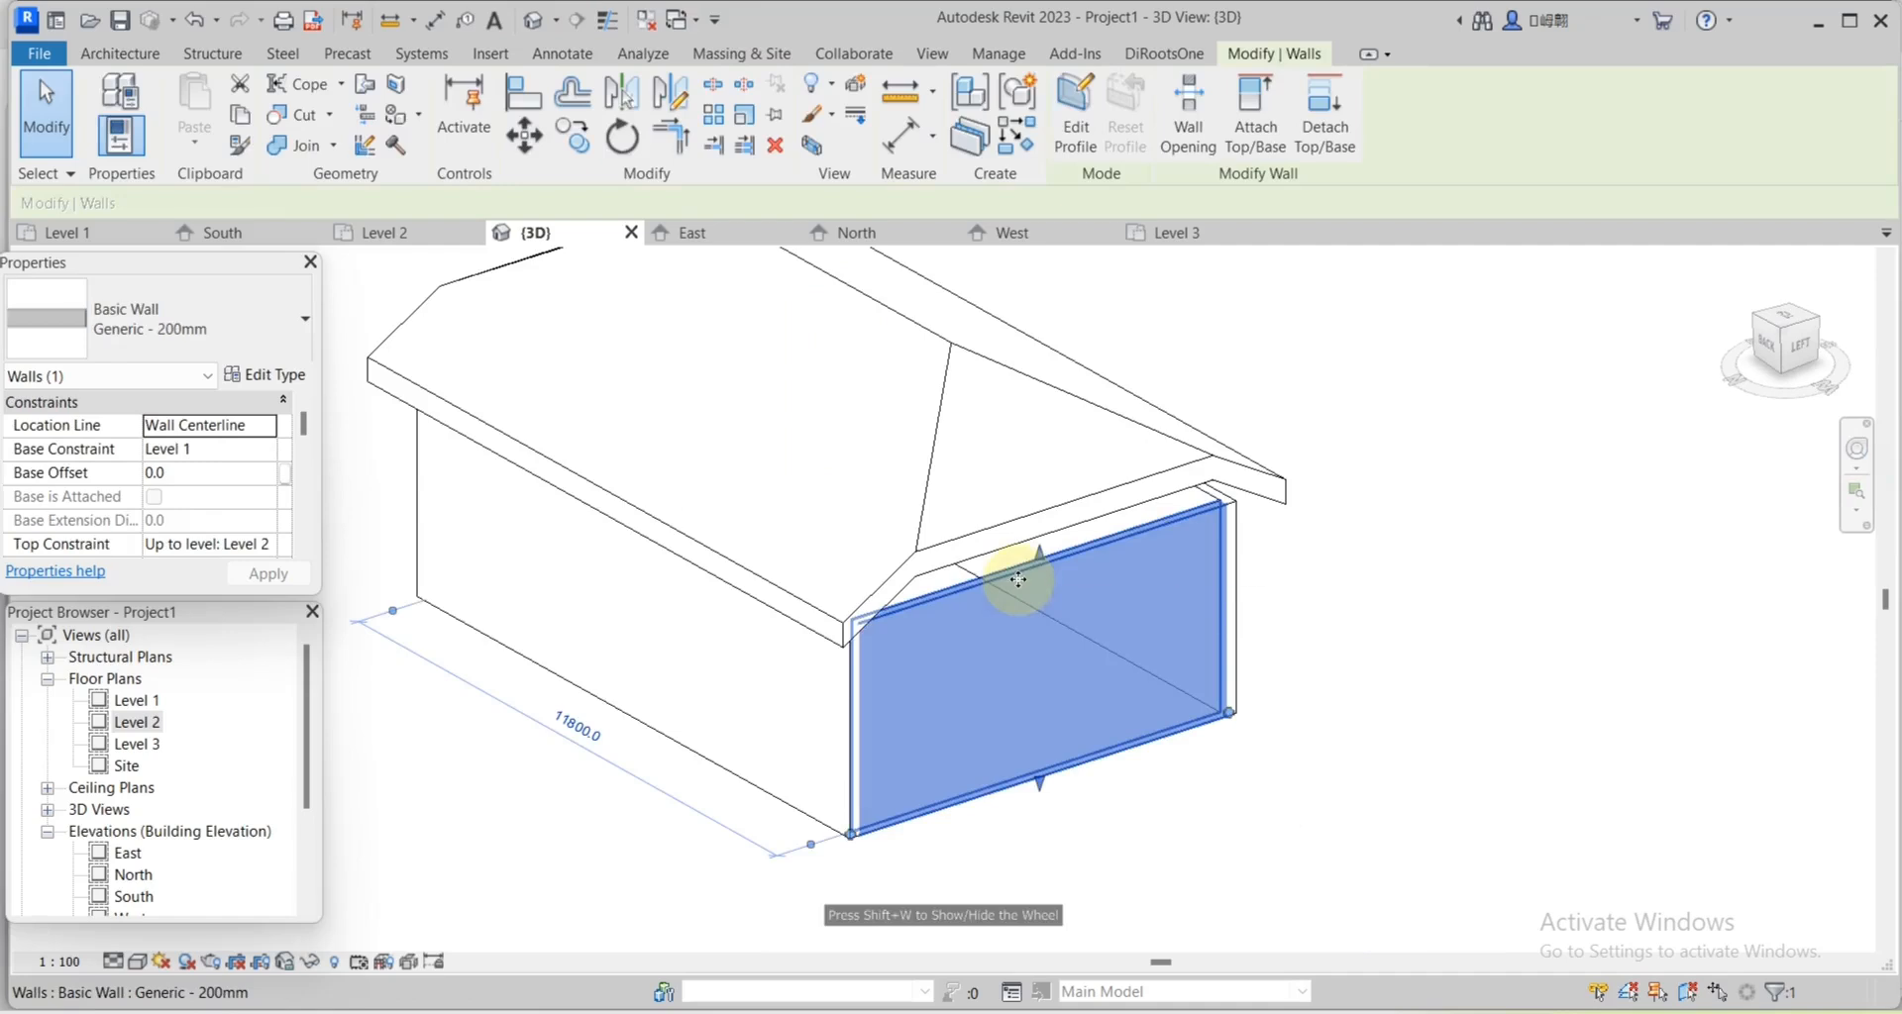
{"action": "left_click", "coordinate": [1254, 113]}
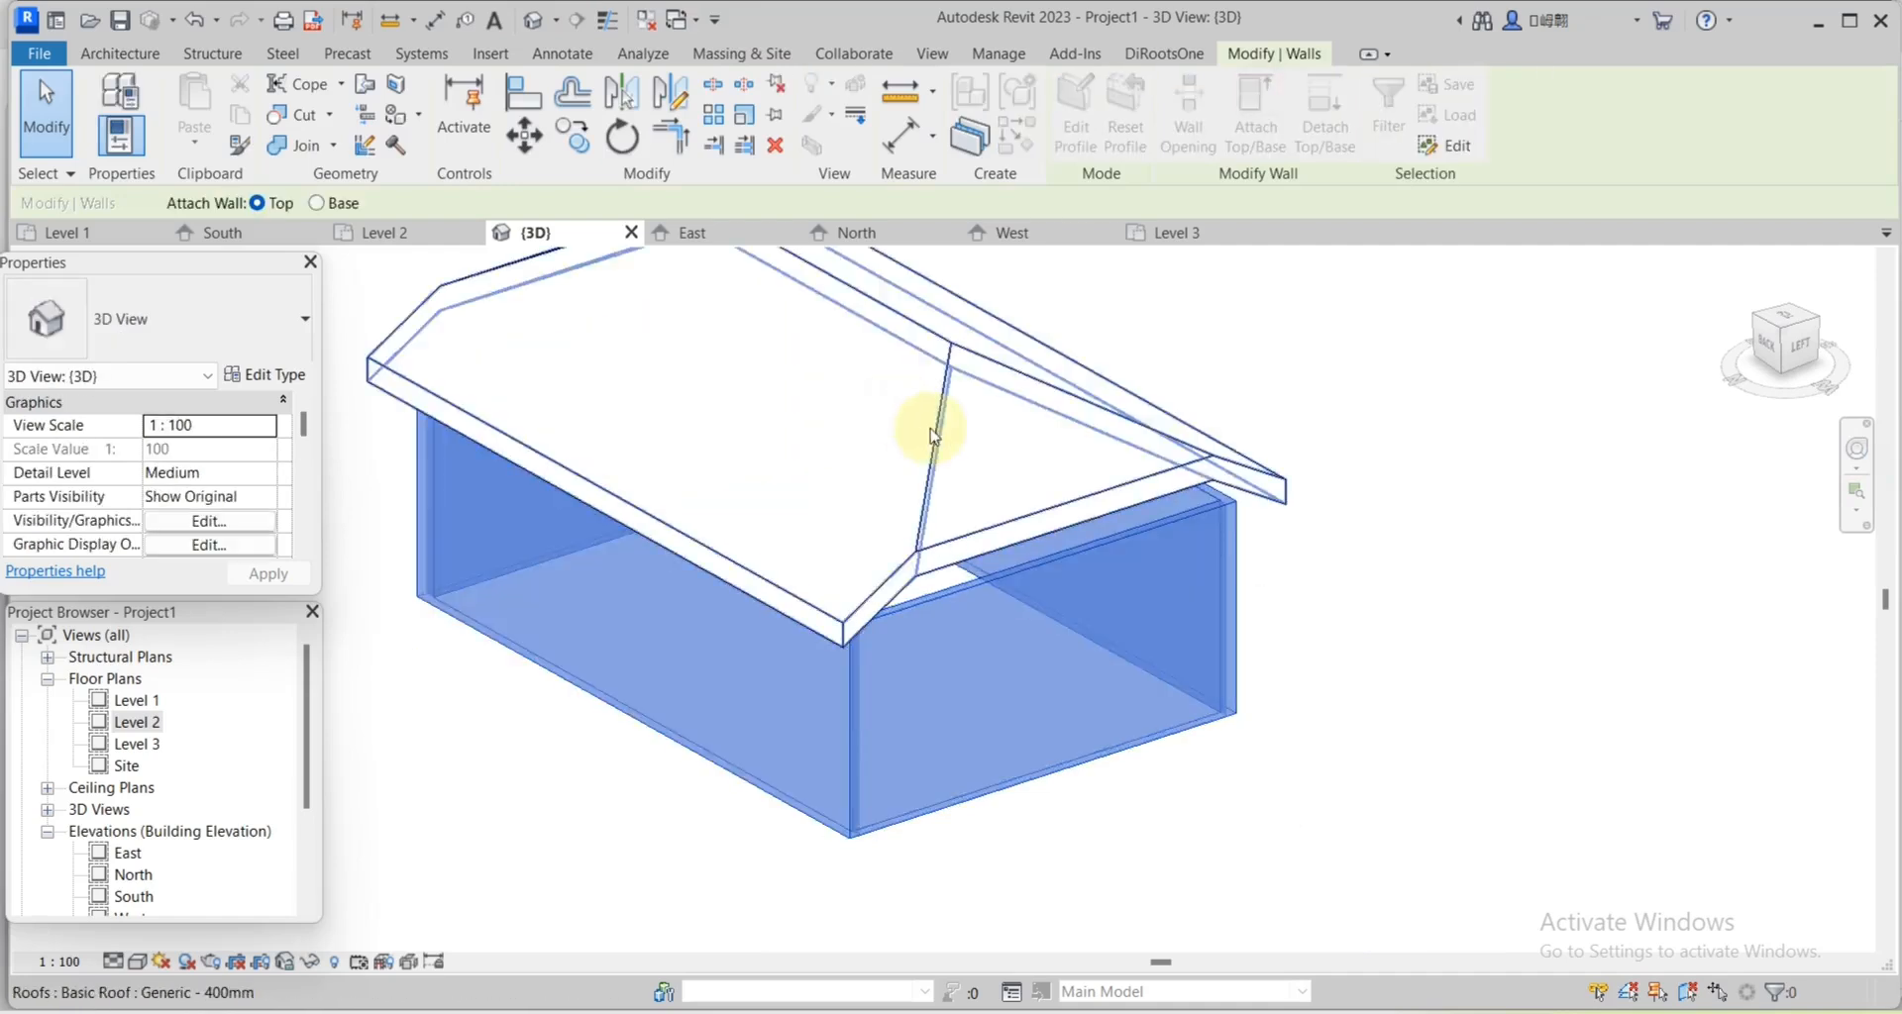
{"action": "left_click", "coordinate": [935, 433]}
{"action": "scroll", "coordinate": [1208, 807], "scroll_direction": "down", "scroll_amount": 2}
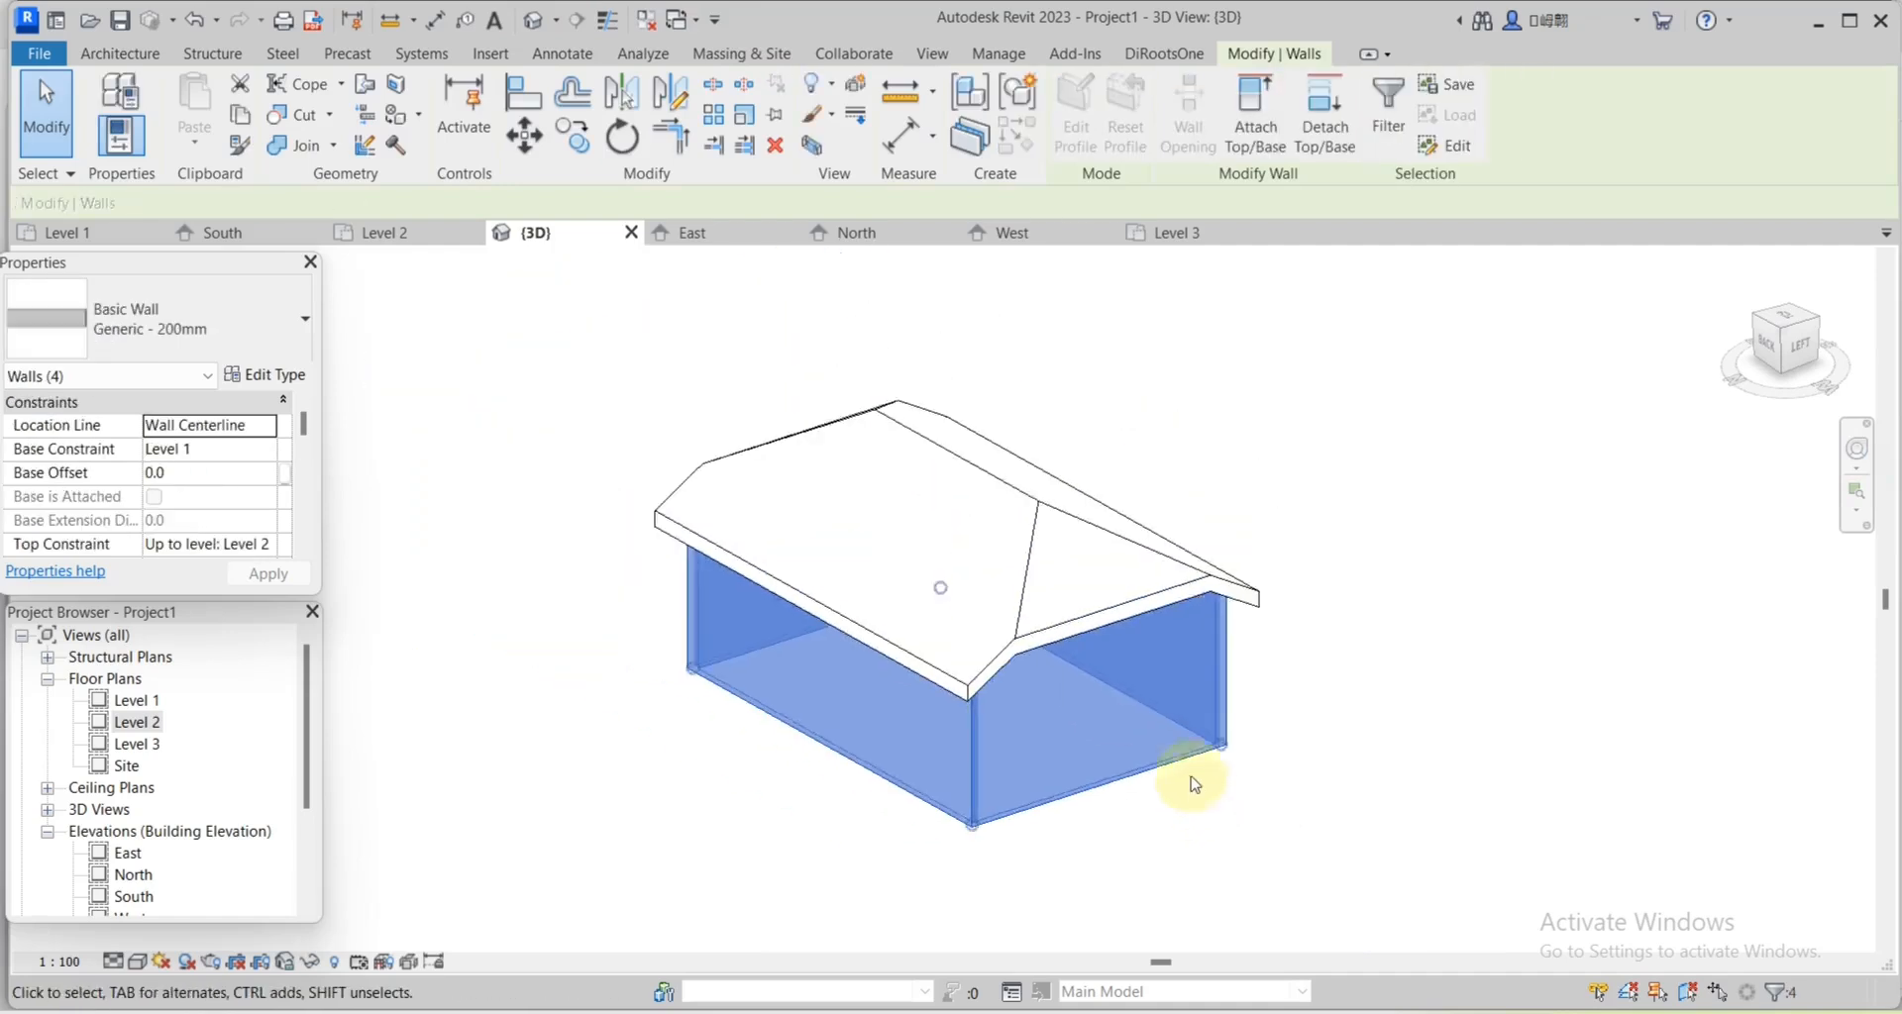
{"action": "left_click", "coordinate": [1372, 467]}
{"action": "mouse_move", "coordinate": [1269, 577]}
{"action": "middle_mouse_down", "text": "shift"}
{"action": "mouse_move", "coordinate": [1242, 582]}
{"action": "mouse_move", "coordinate": [1266, 599]}
{"action": "middle_mouse_up", "text": "shift"}
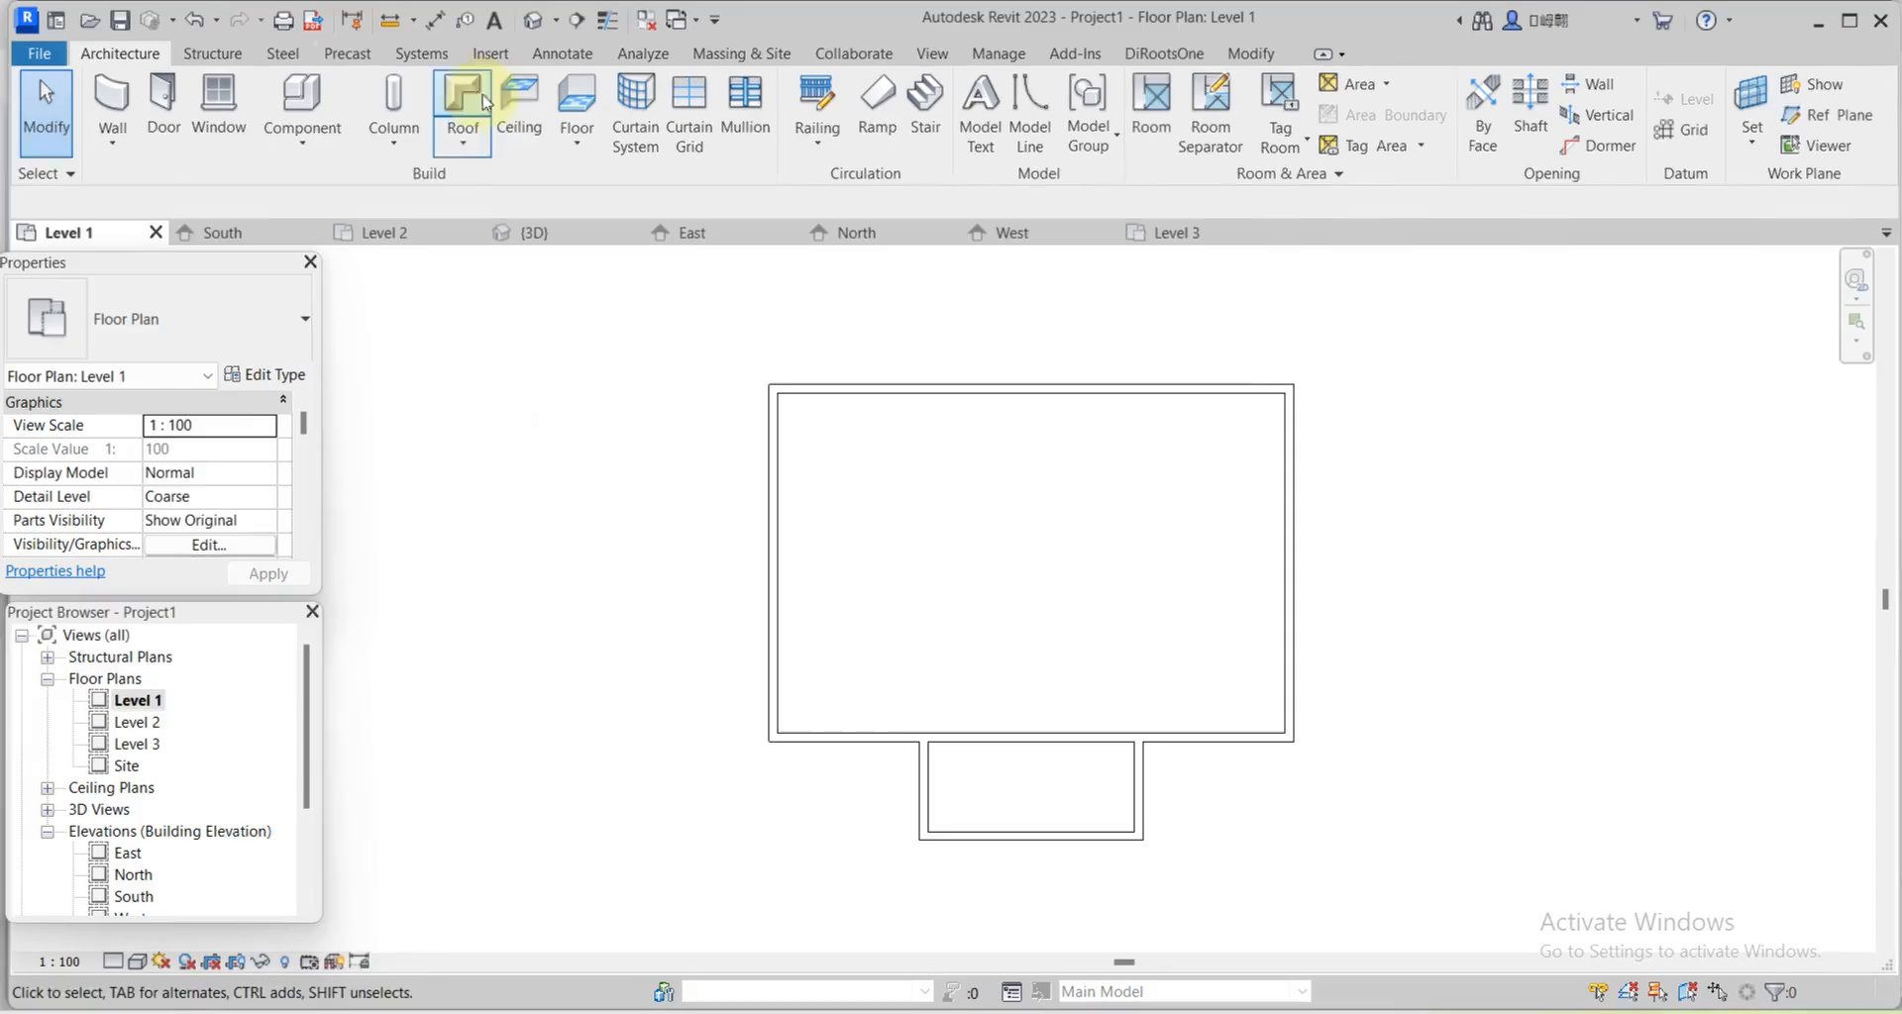
Start a footprint roof on Level 2 with slope-defining lines offset 600 mm outside the main block's rear, left and front walls.
{"action": "left_click", "coordinate": [461, 94]}
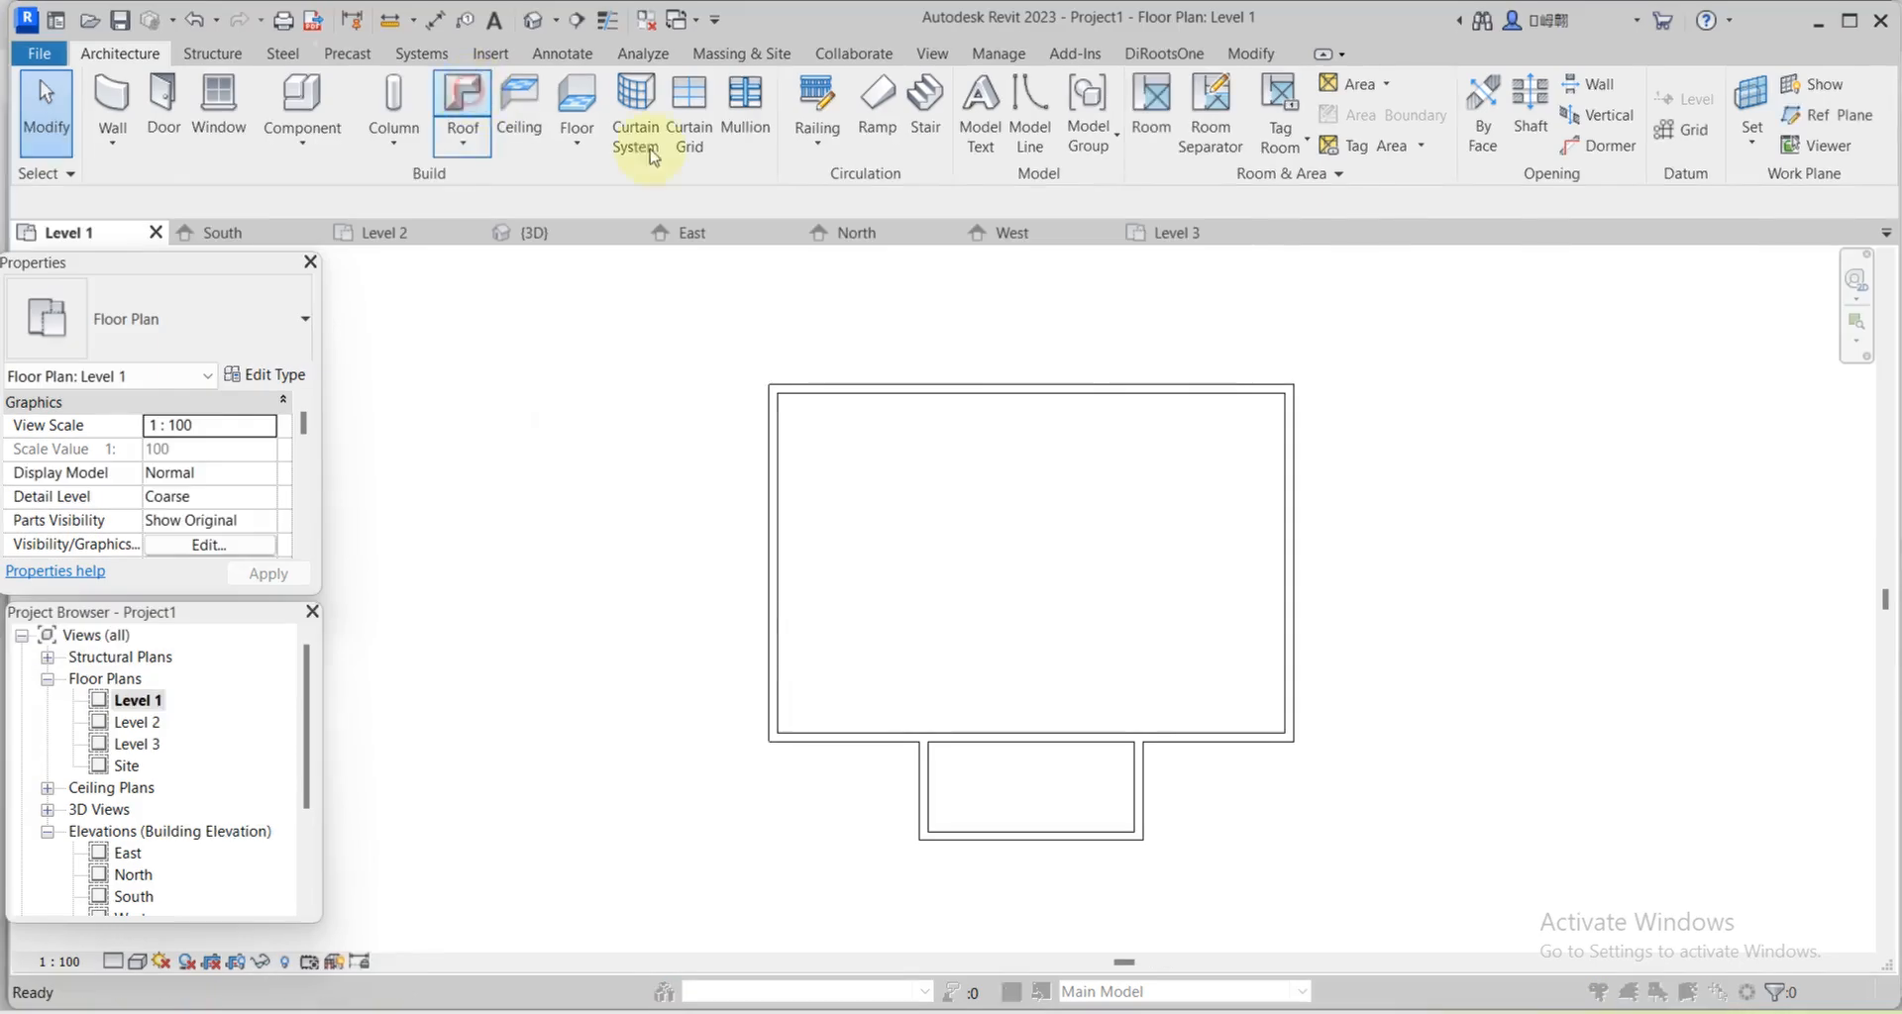
{"action": "key", "text": "Return"}
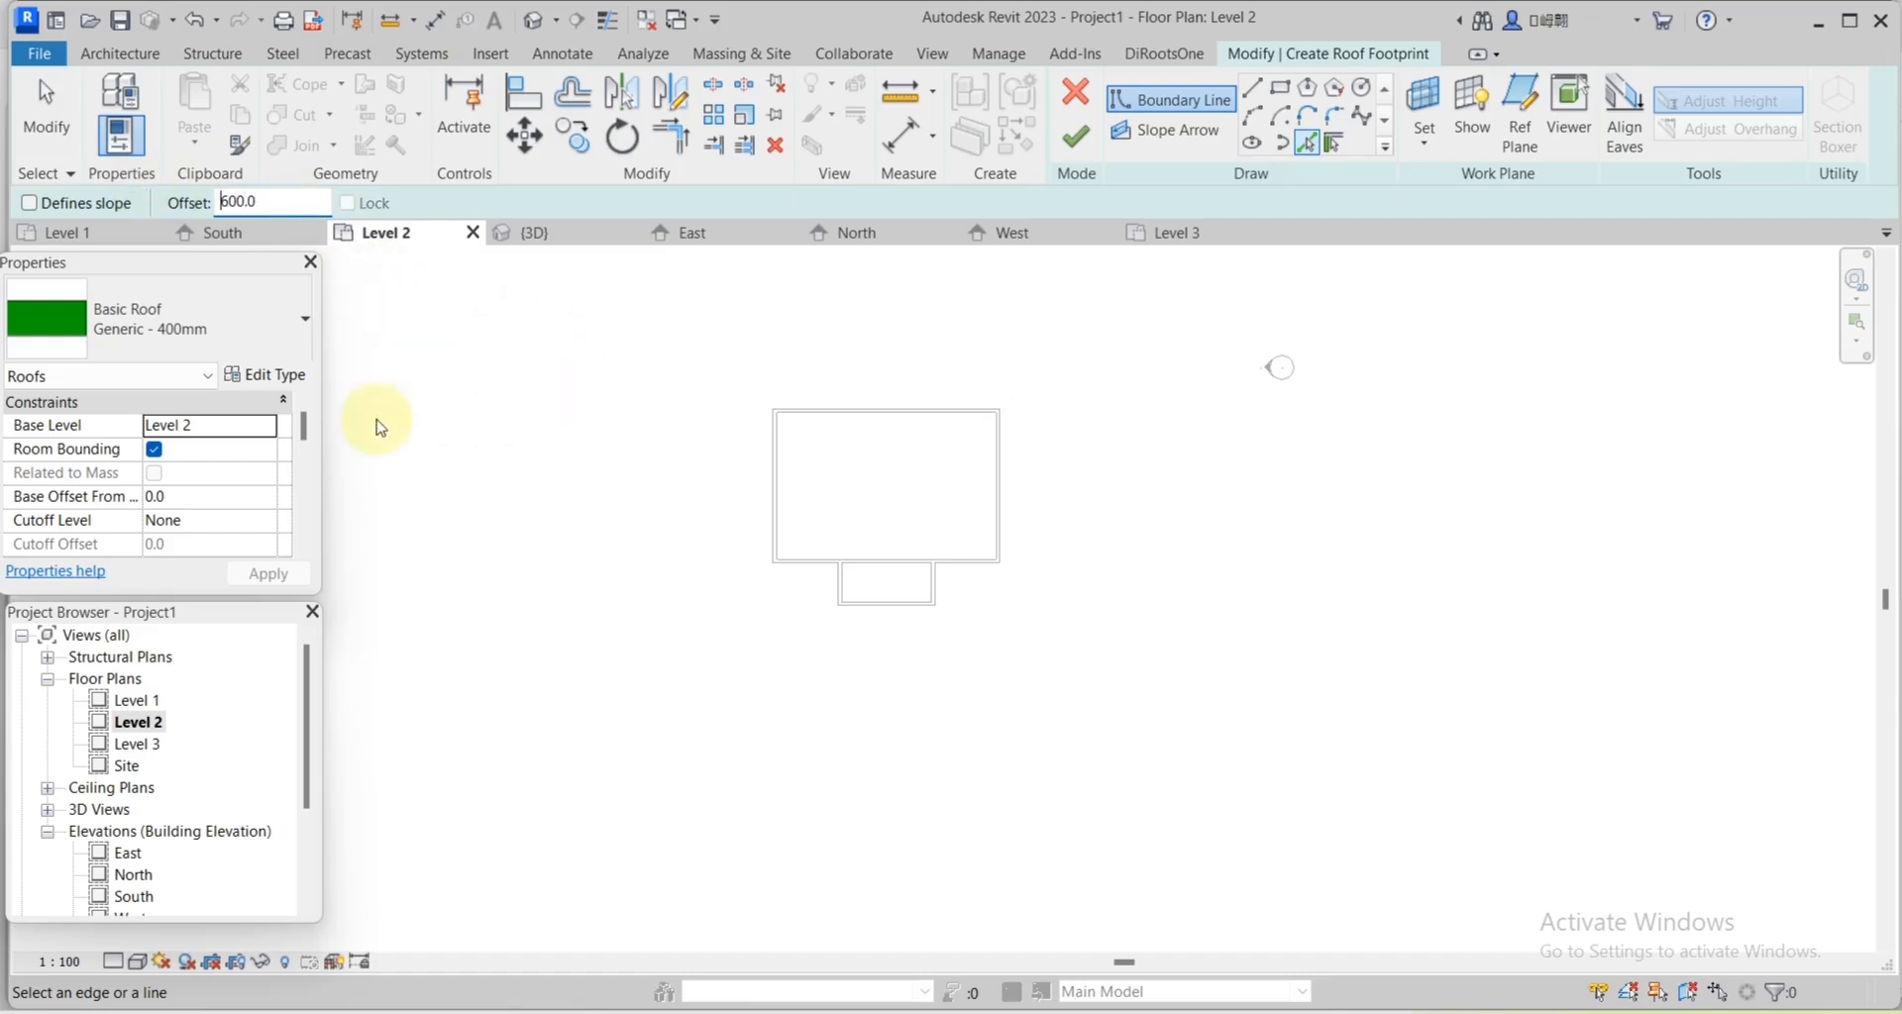
{"action": "left_click", "coordinate": [29, 203]}
{"action": "scroll", "coordinate": [871, 412], "scroll_direction": "up", "scroll_amount": 5}
{"action": "left_click", "coordinate": [815, 412]}
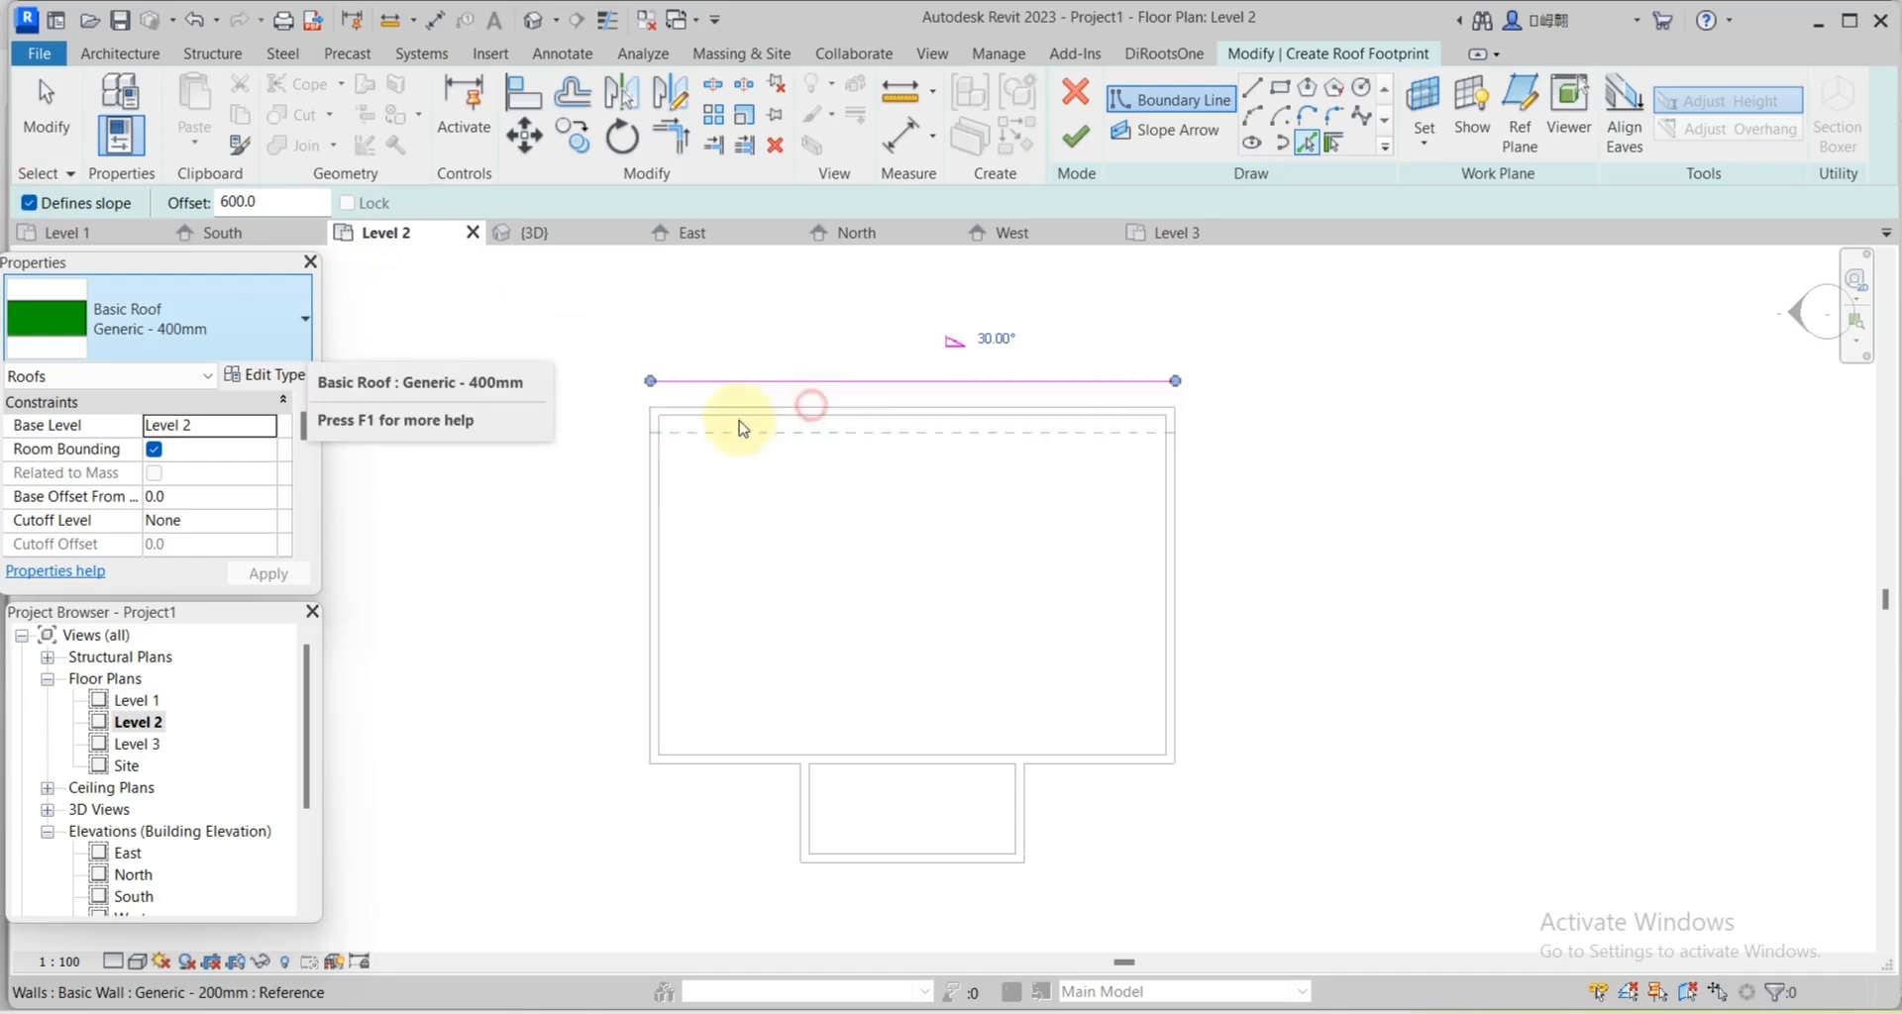
{"action": "left_click", "coordinate": [654, 503]}
{"action": "left_click", "coordinate": [724, 767]}
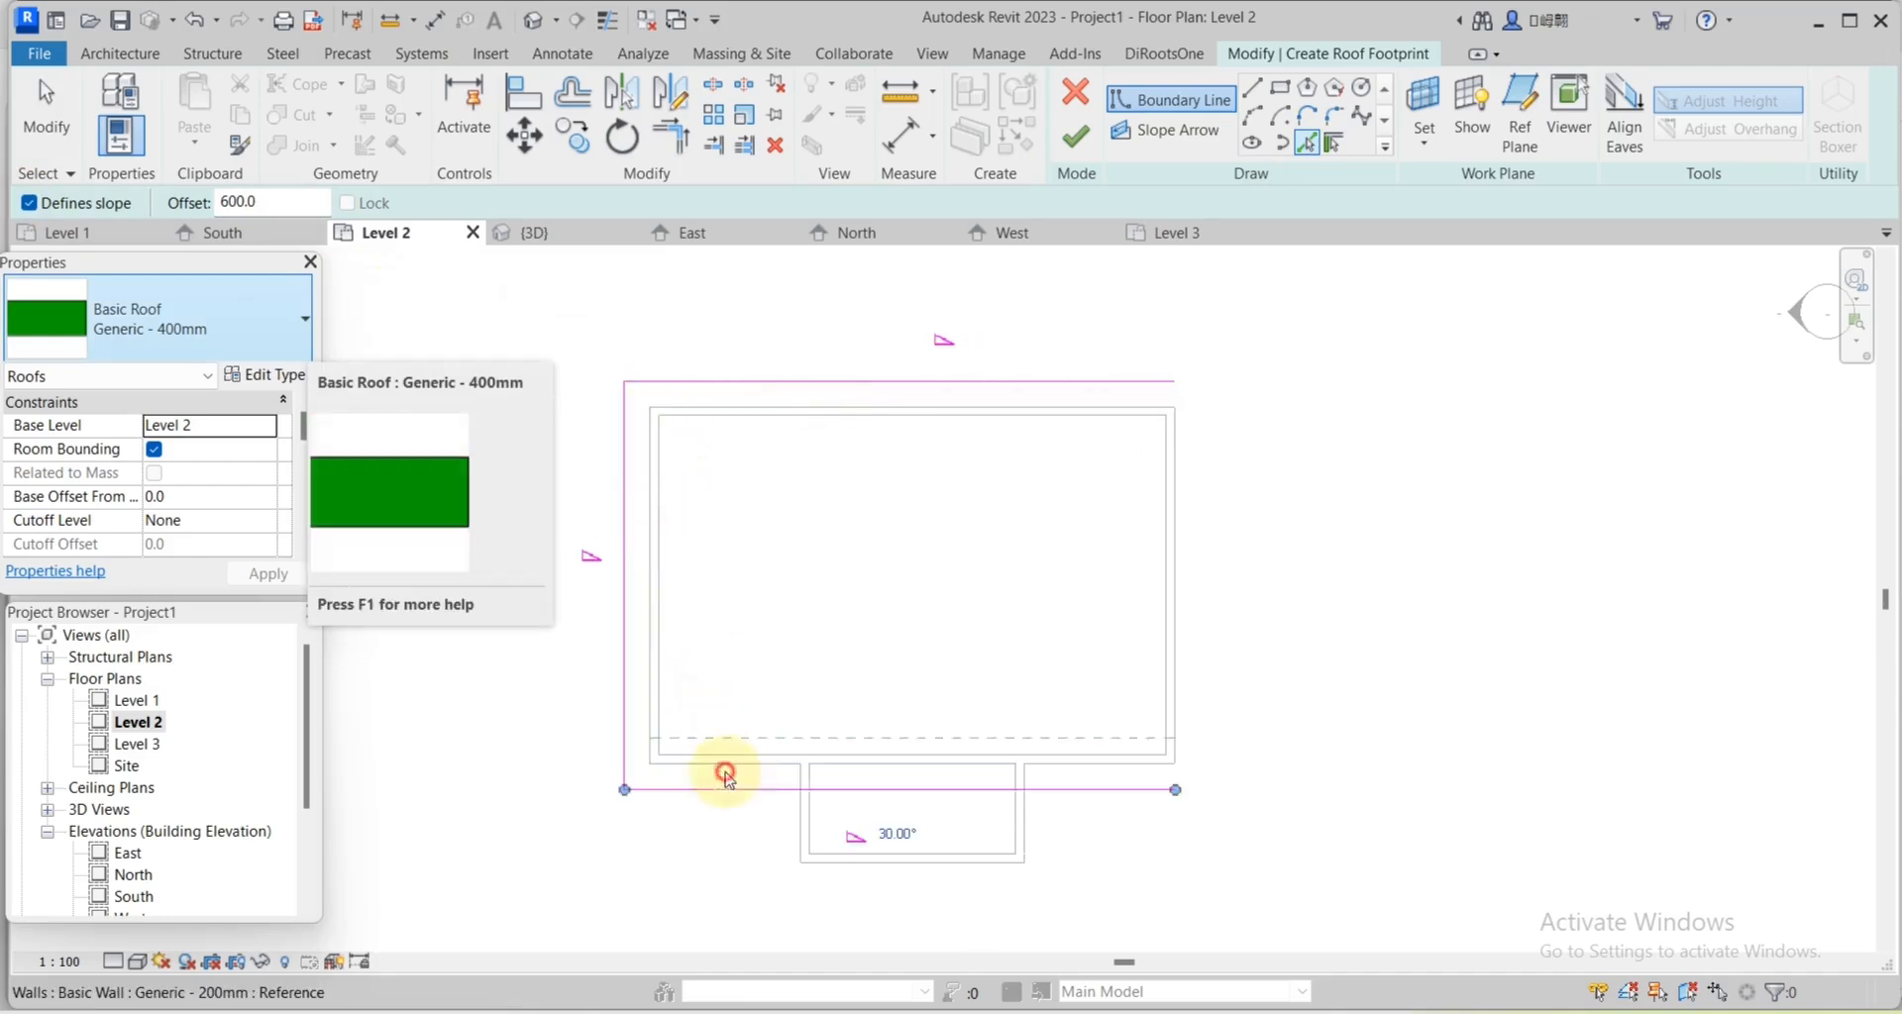
Add slope-defining boundary lines offset 600 mm outside the three projection walls and the main block's right wall.
{"action": "left_click", "coordinate": [797, 825]}
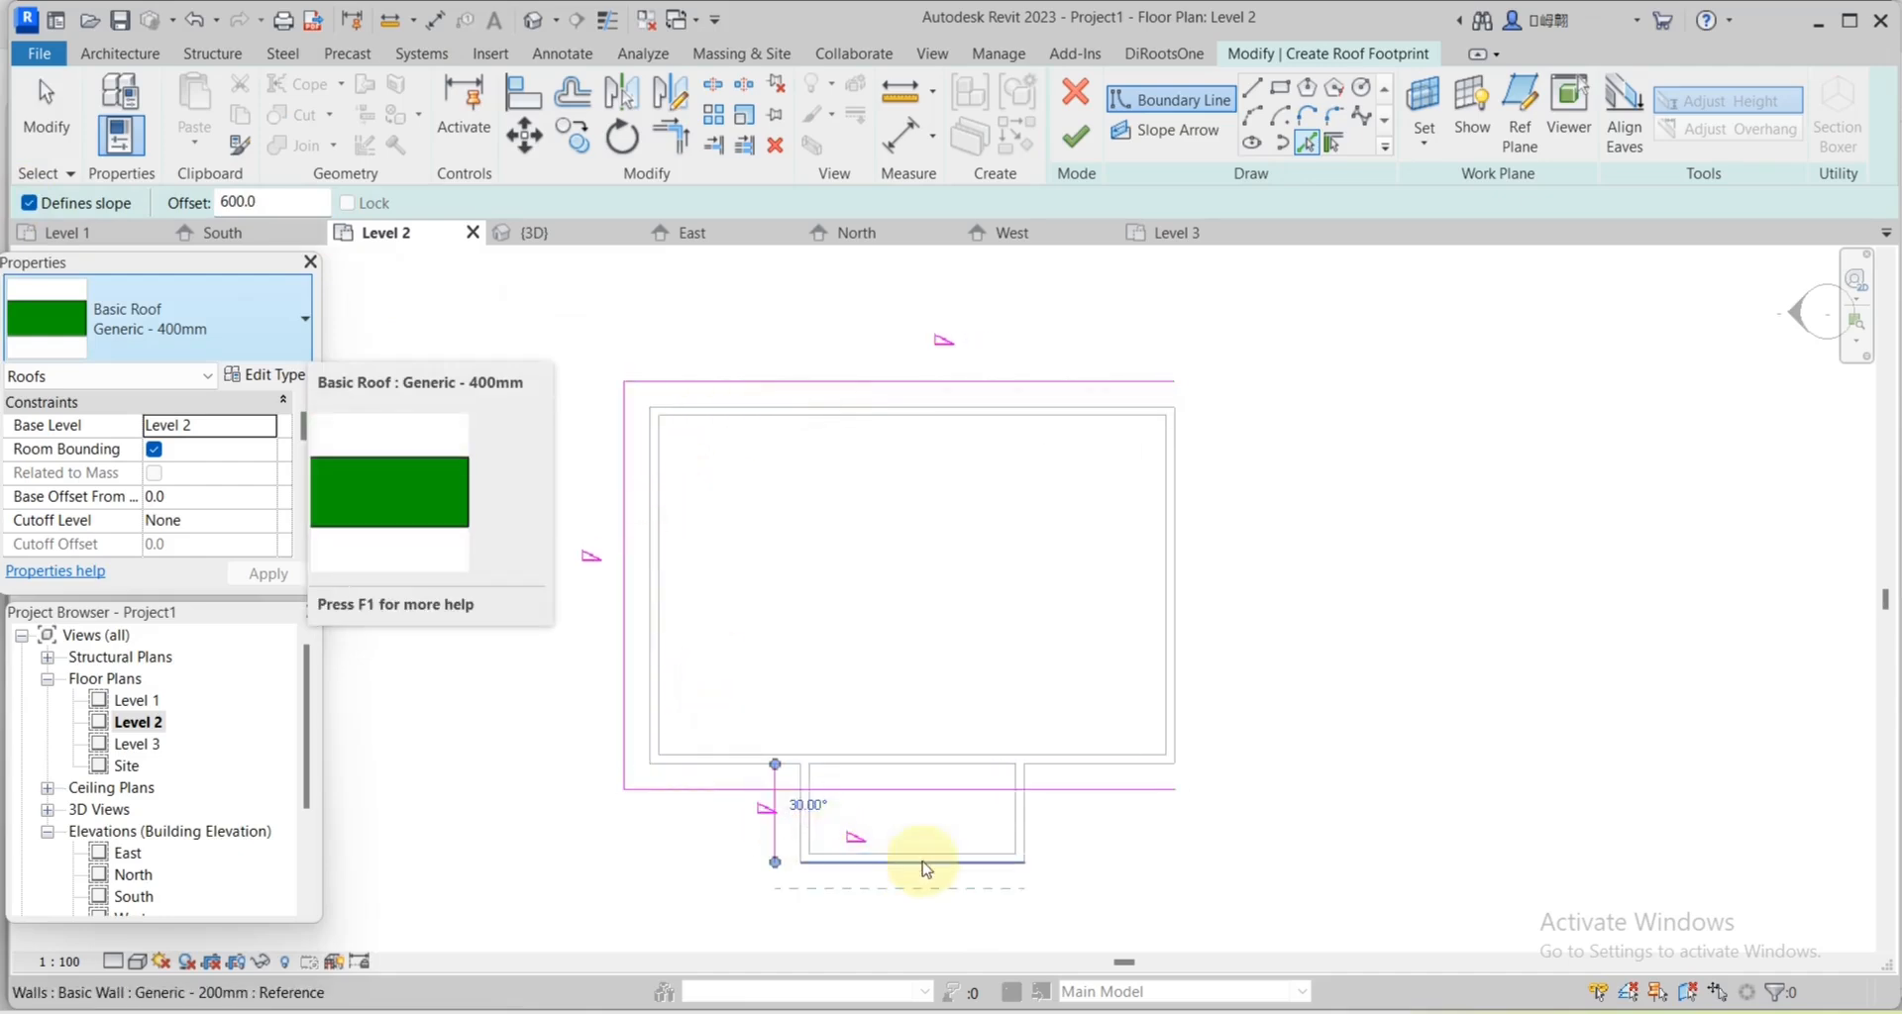
{"action": "left_click", "coordinate": [924, 872]}
{"action": "left_click", "coordinate": [1029, 818]}
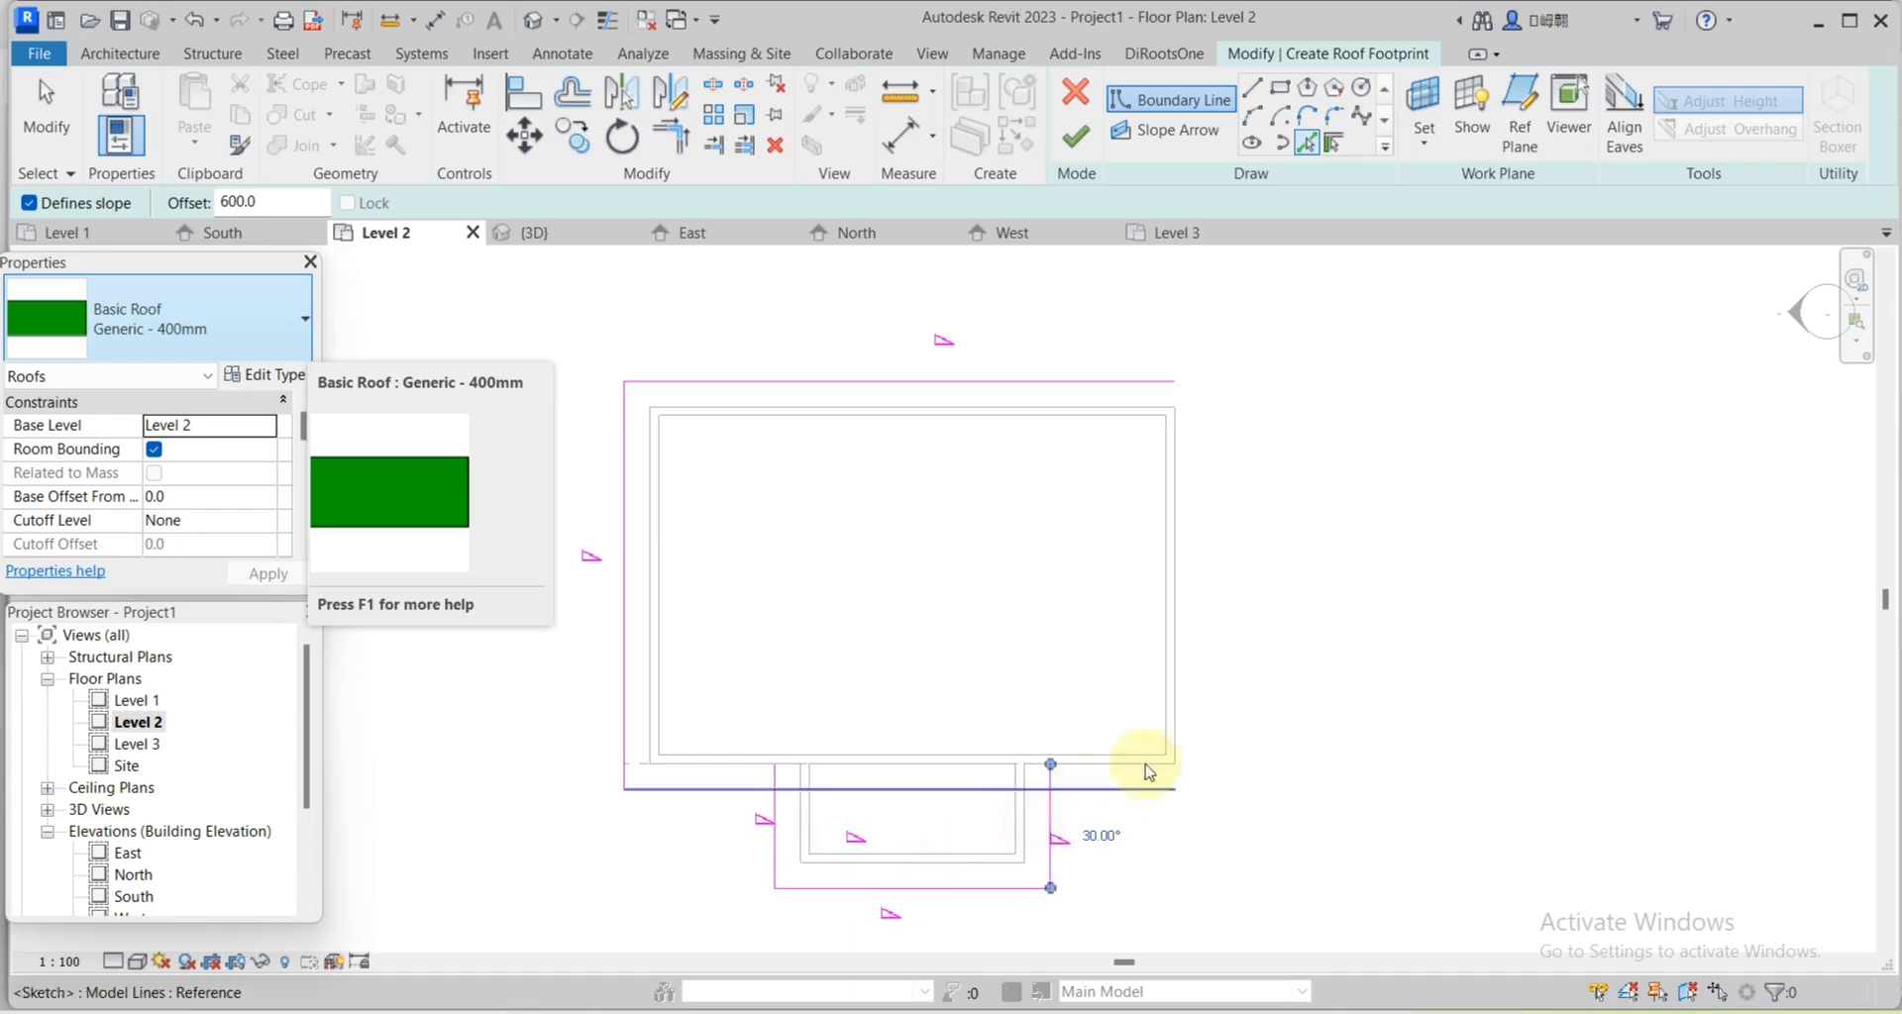
{"action": "left_click", "coordinate": [1188, 727]}
{"action": "scroll", "coordinate": [1087, 509], "scroll_direction": "down", "scroll_amount": 2}
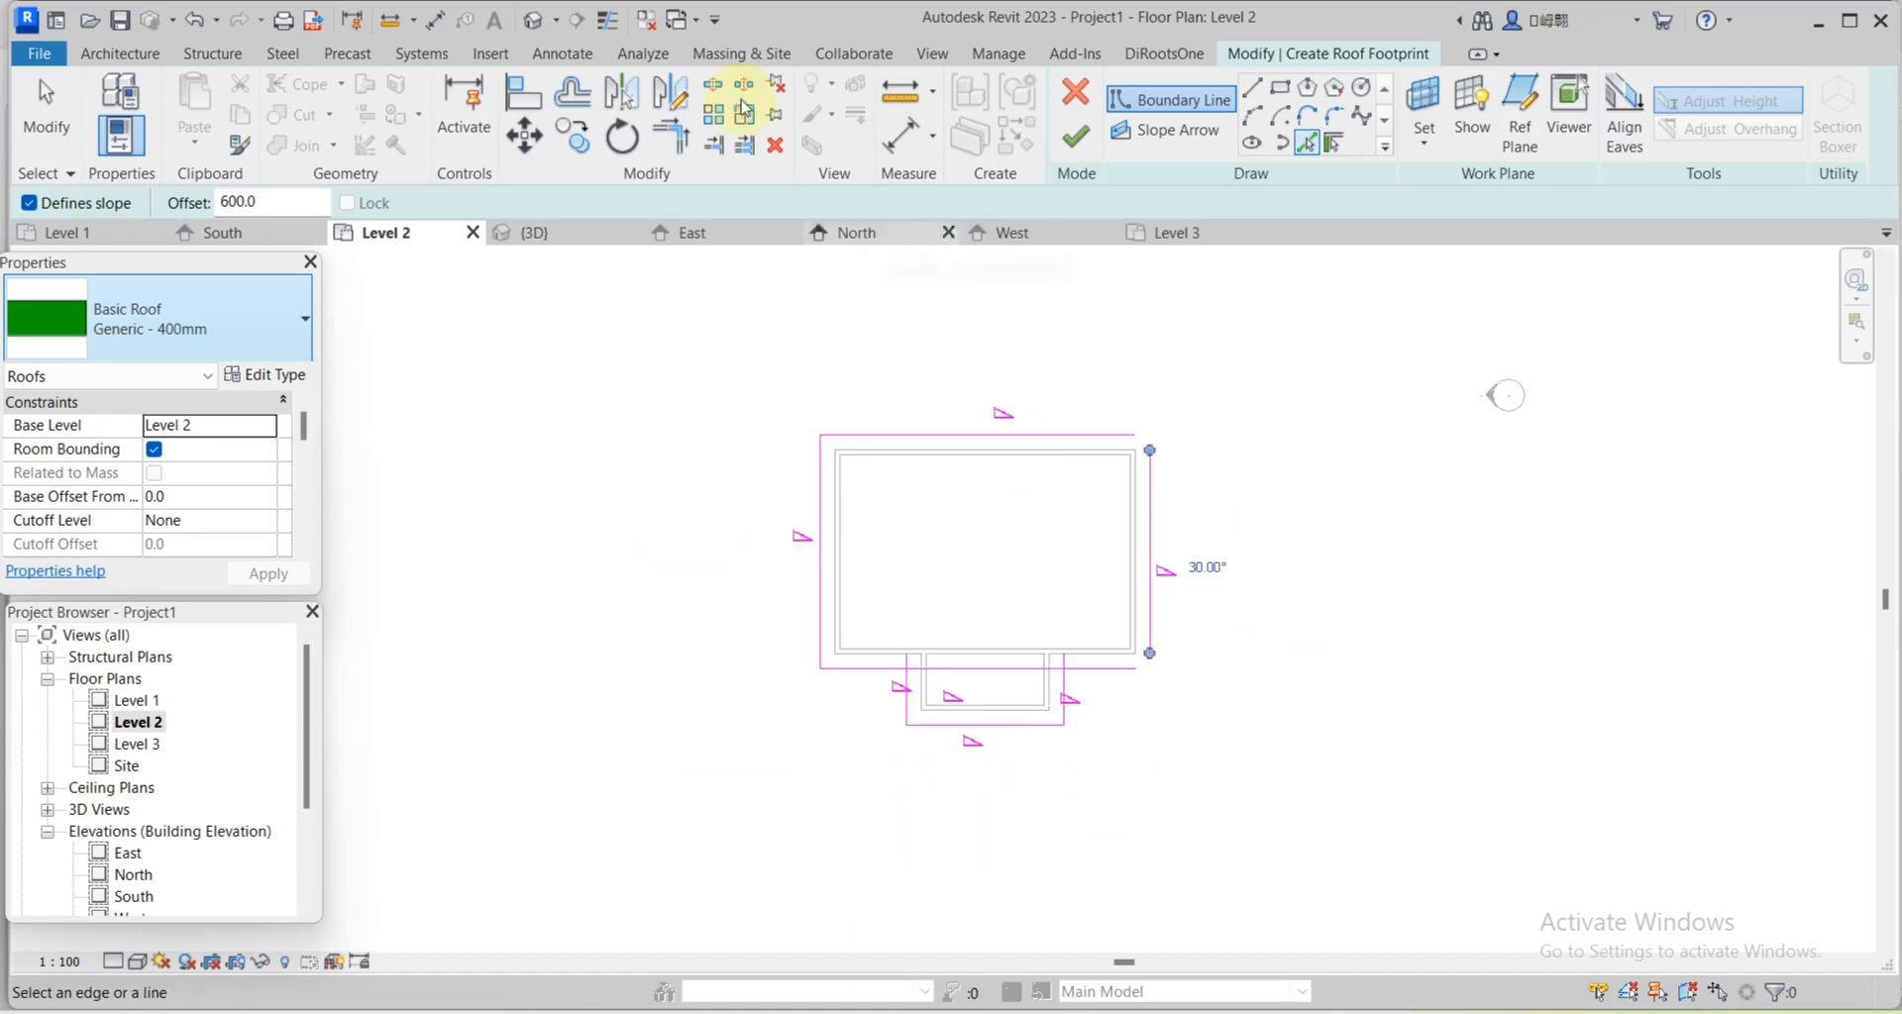
Split the main block's front boundary line between the two side lines of the projection.
{"action": "left_click", "coordinate": [720, 87]}
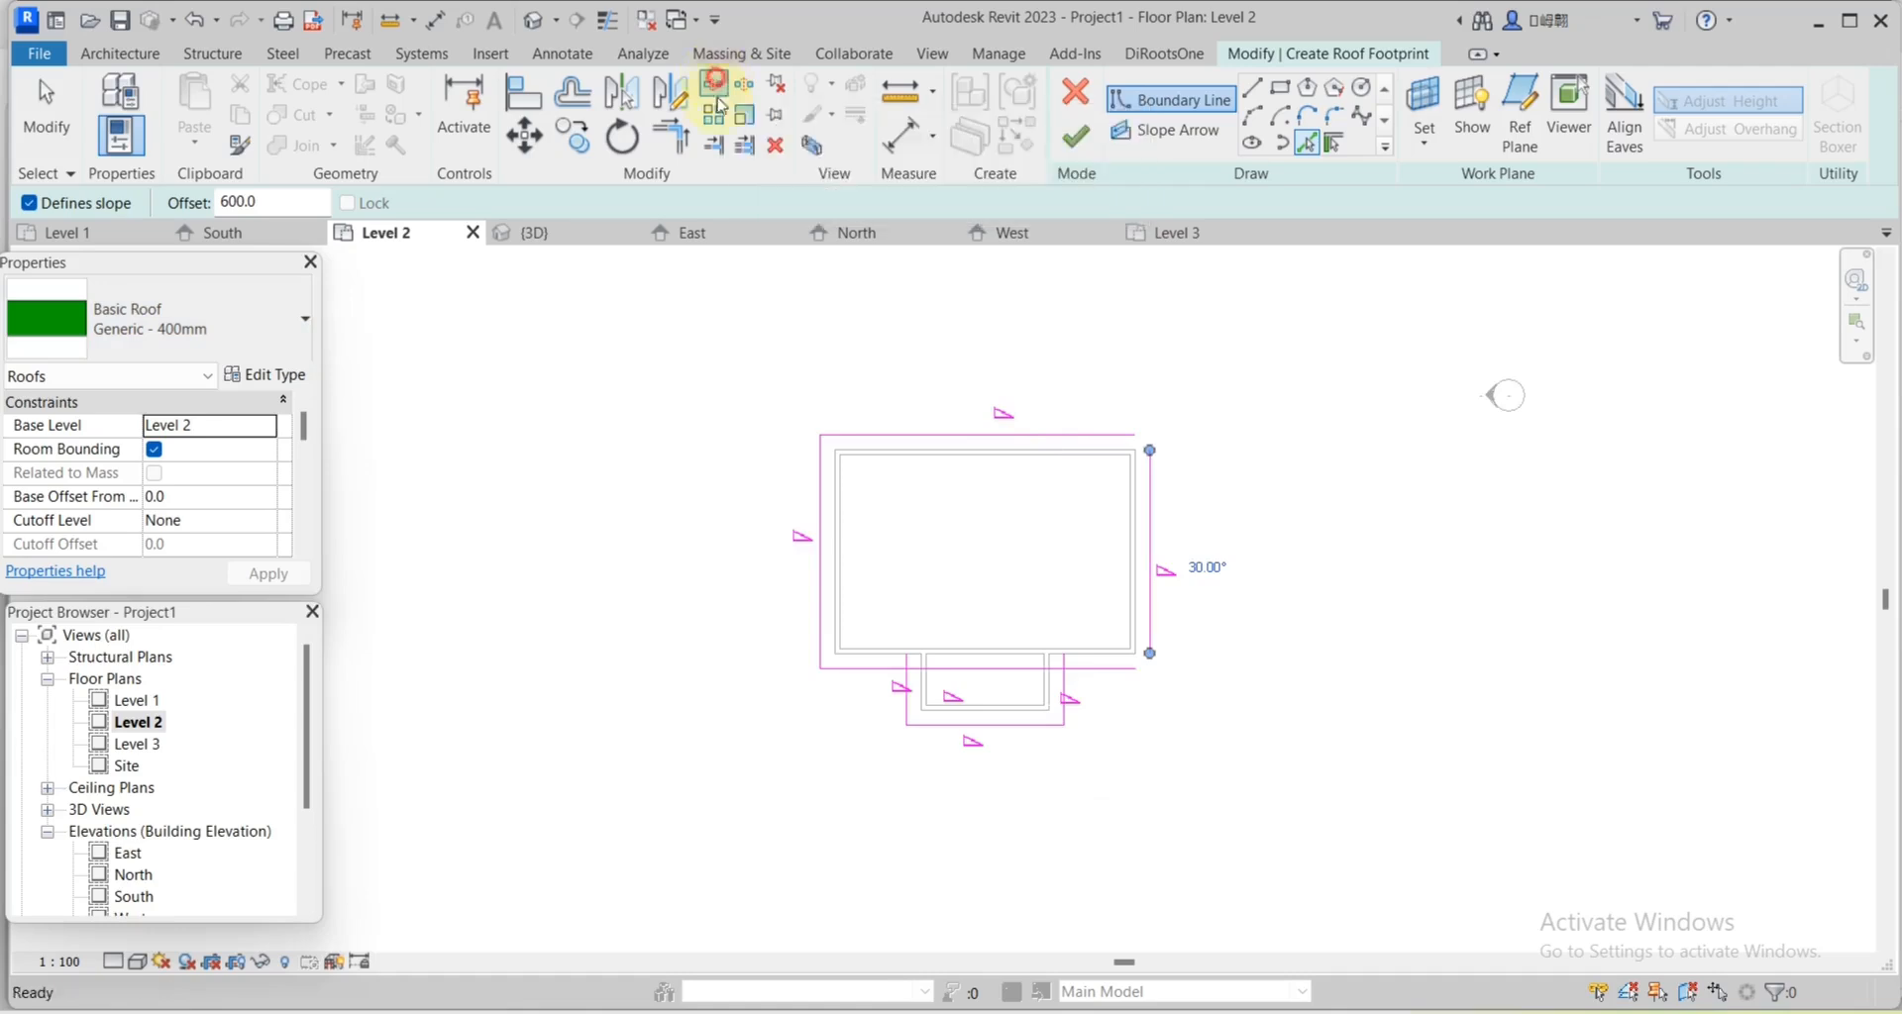
{"action": "scroll", "coordinate": [1026, 718], "scroll_direction": "up", "scroll_amount": 1}
{"action": "left_click", "coordinate": [1056, 672]}
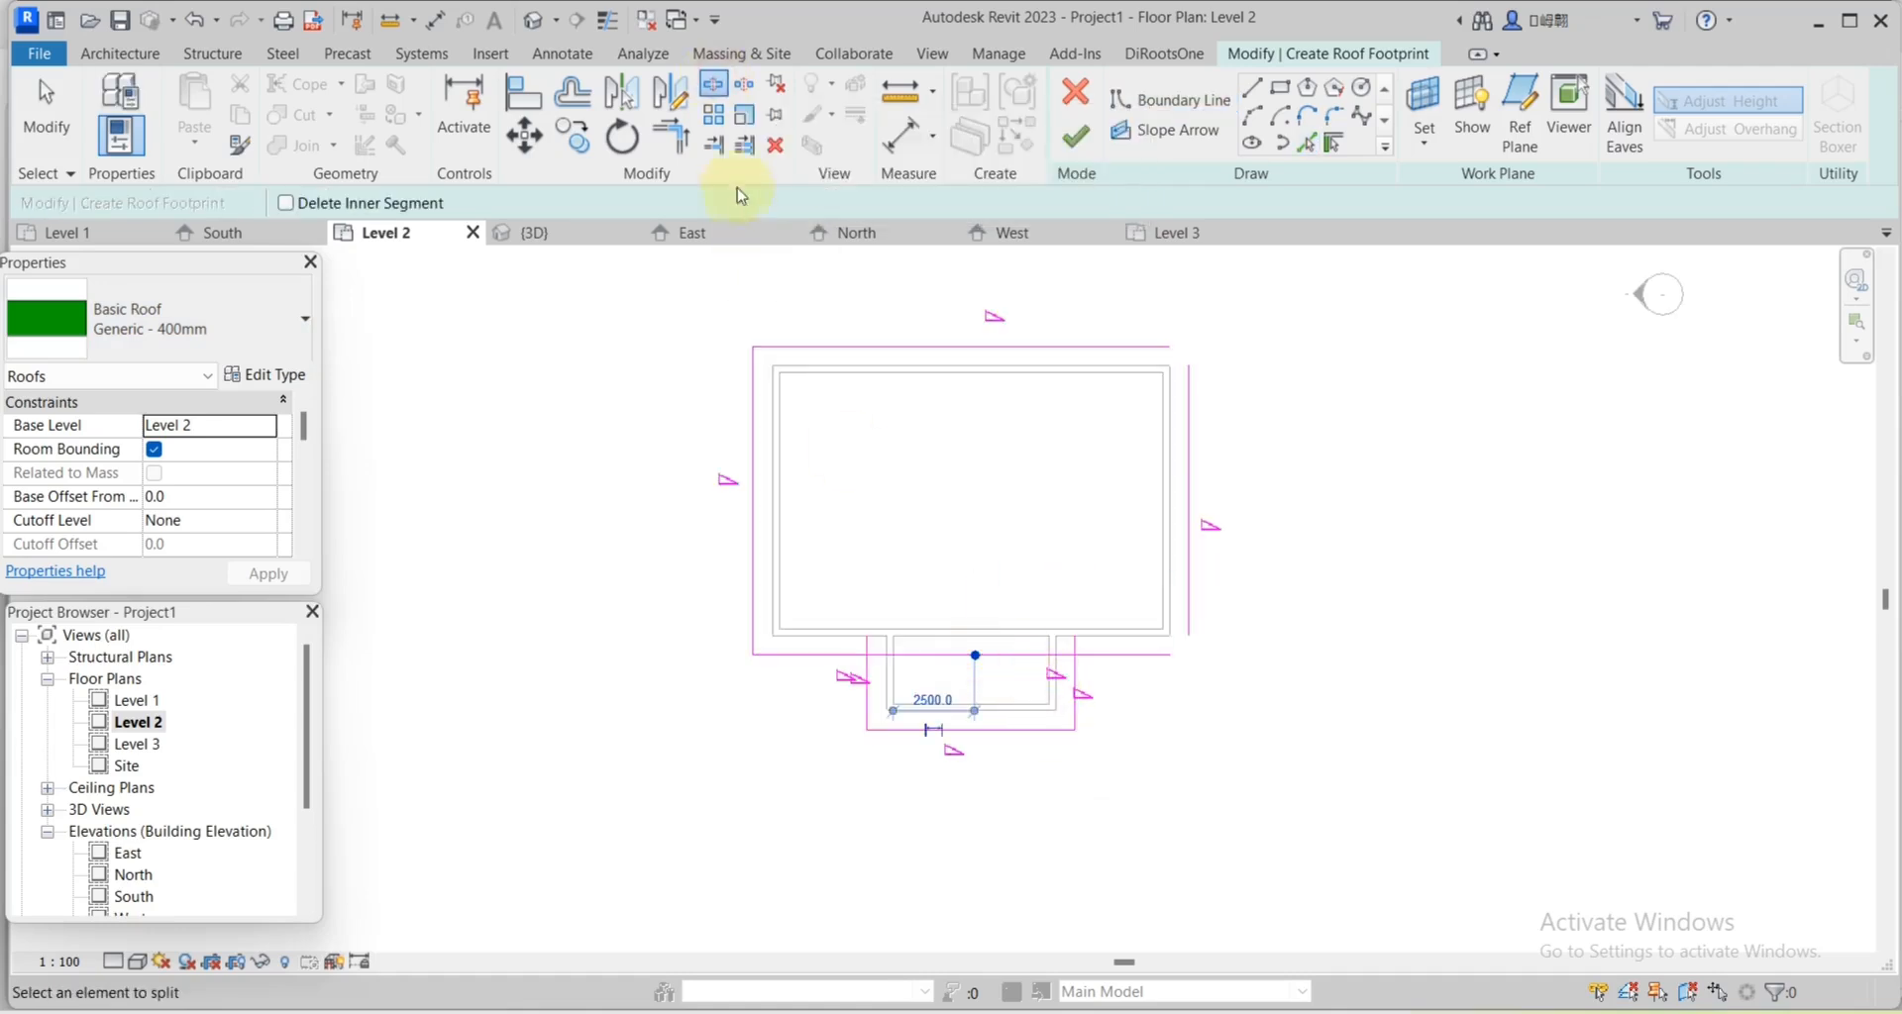
Trim the boundary lines to corners around the projection and the right side to form one closed roof outline.
{"action": "left_click", "coordinate": [685, 145]}
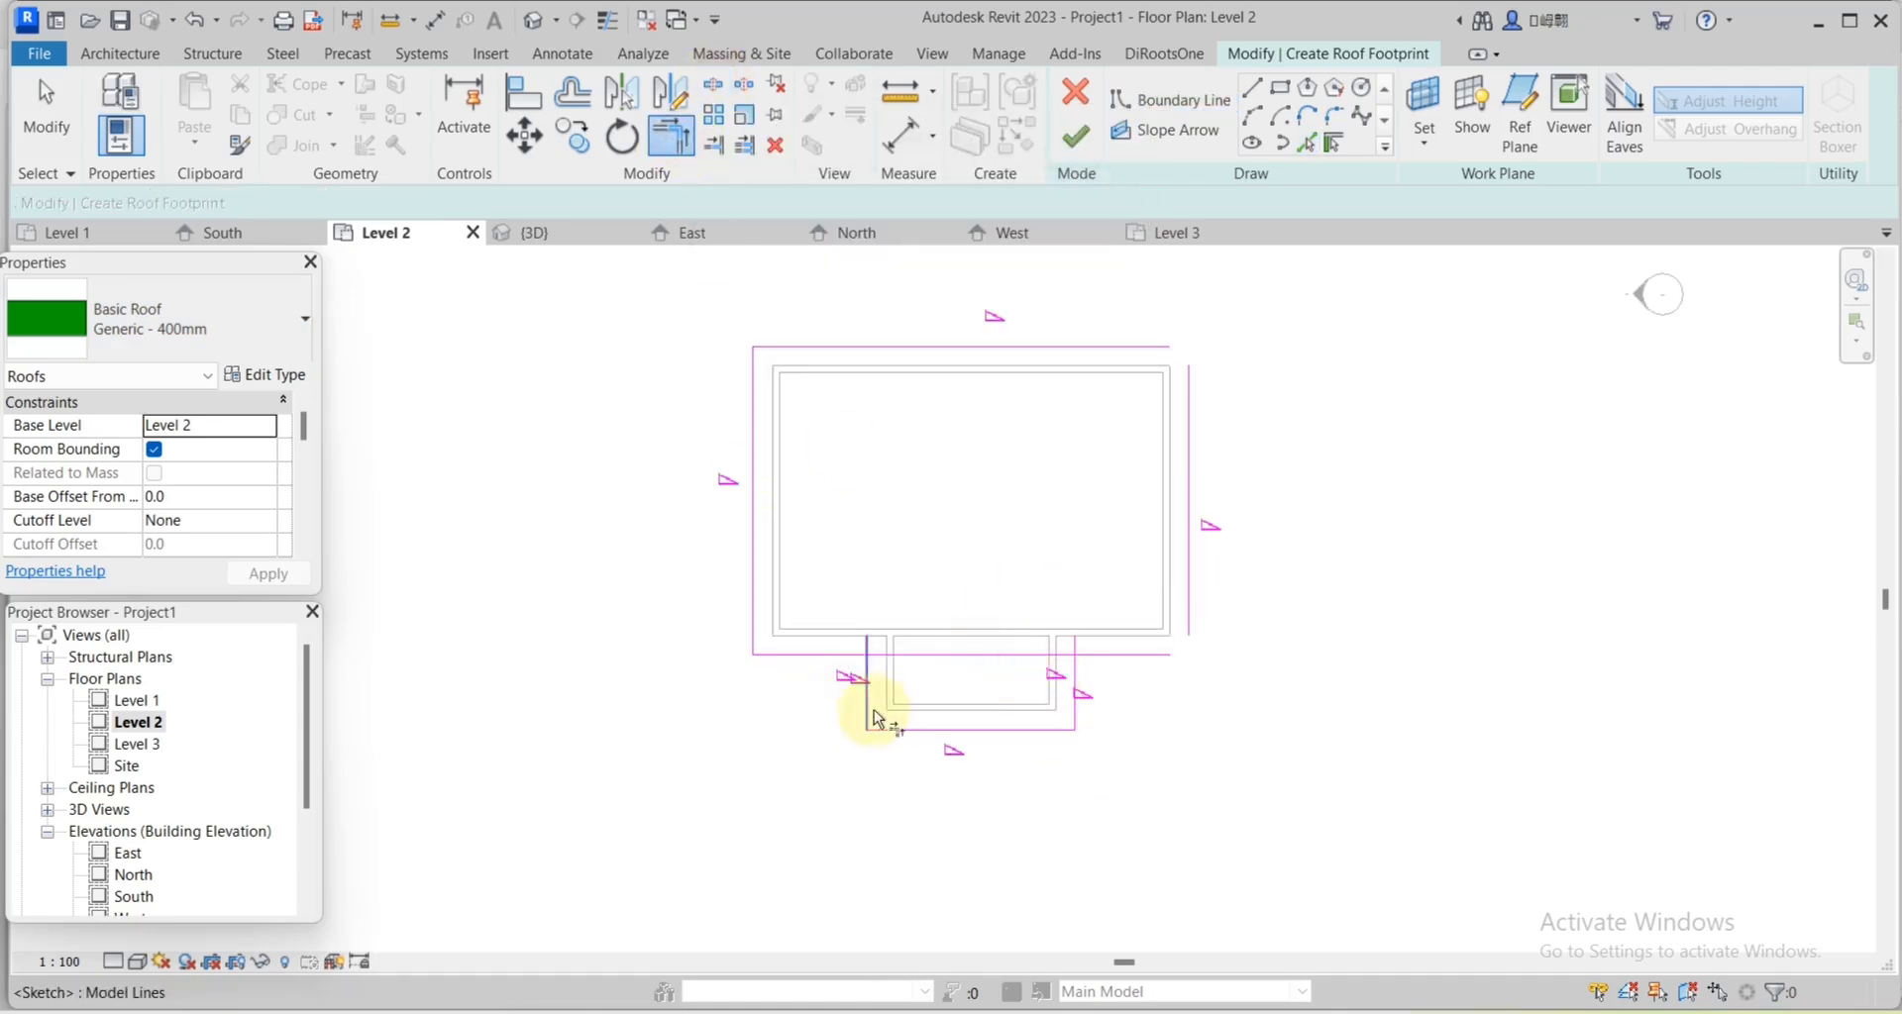
{"action": "left_click", "coordinate": [822, 674]}
{"action": "left_click", "coordinate": [1079, 694]}
{"action": "left_click", "coordinate": [1104, 657]}
{"action": "left_click", "coordinate": [1187, 610]}
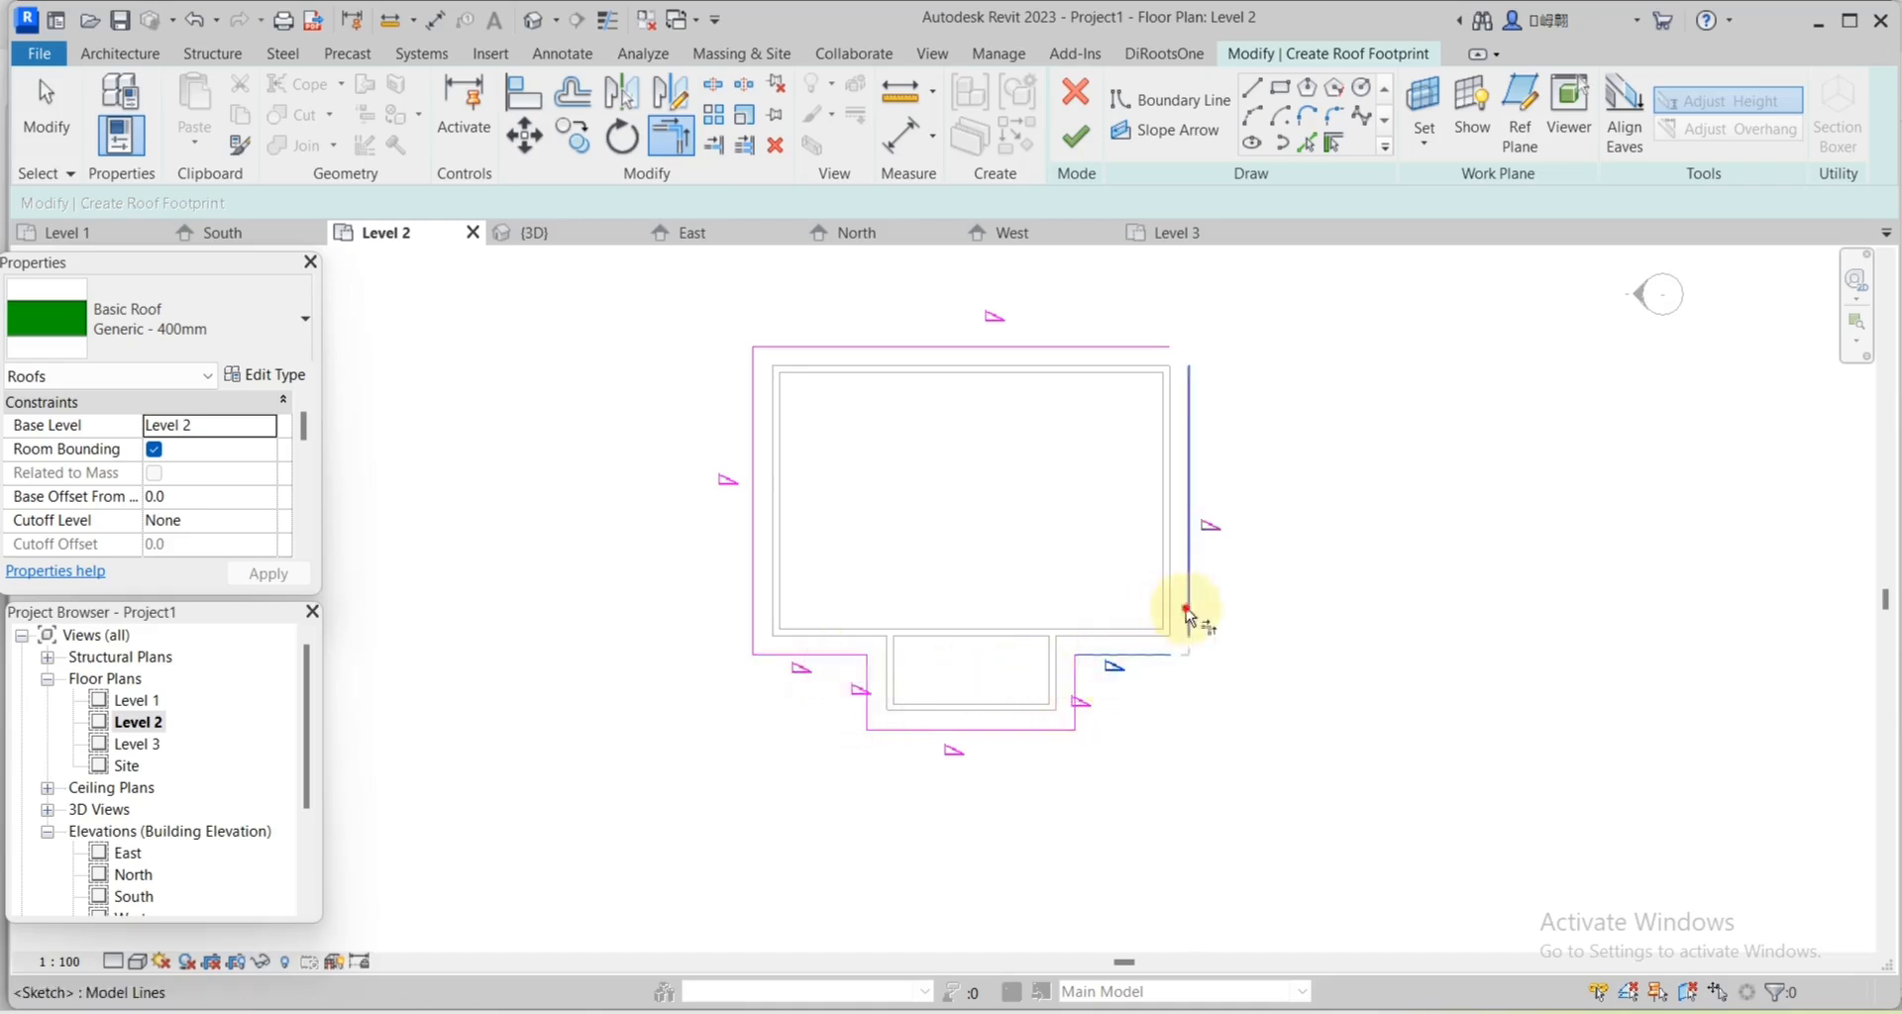
{"action": "left_click", "coordinate": [1191, 612]}
{"action": "left_click", "coordinate": [1061, 347]}
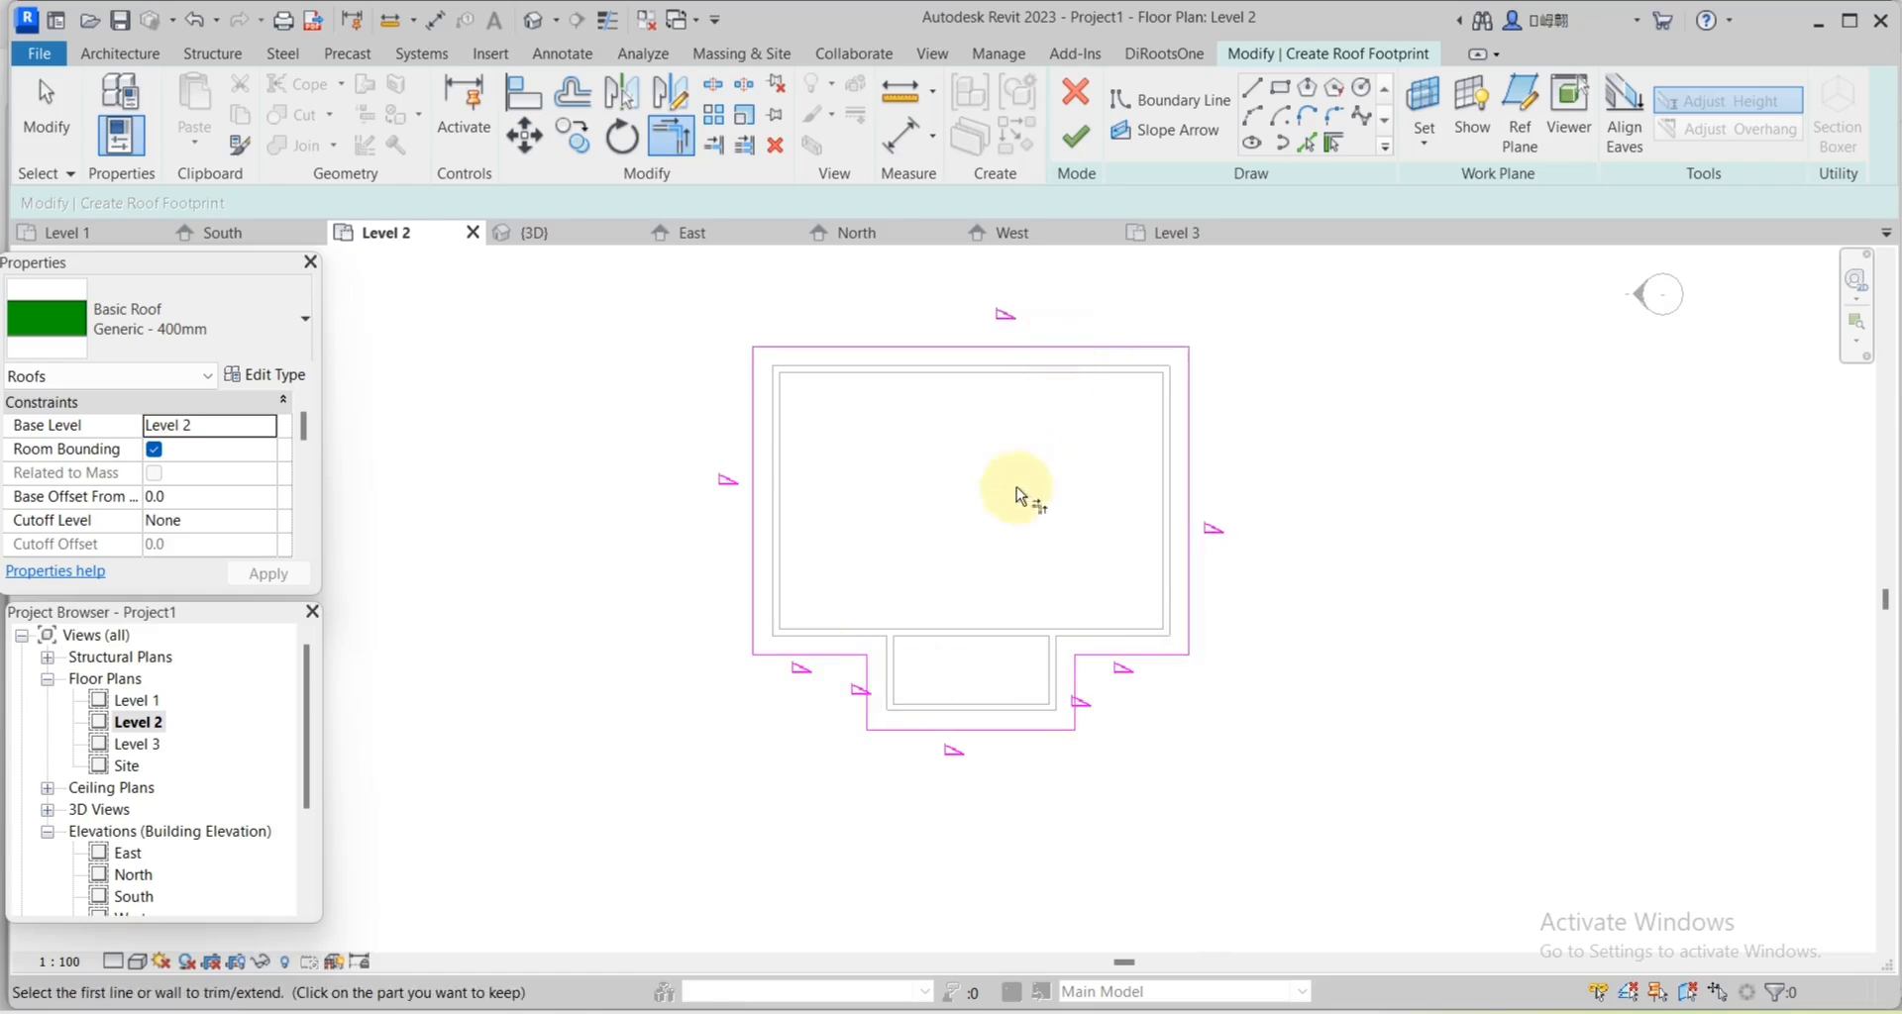
{"action": "scroll", "coordinate": [1017, 485], "scroll_direction": "down", "scroll_amount": 1}
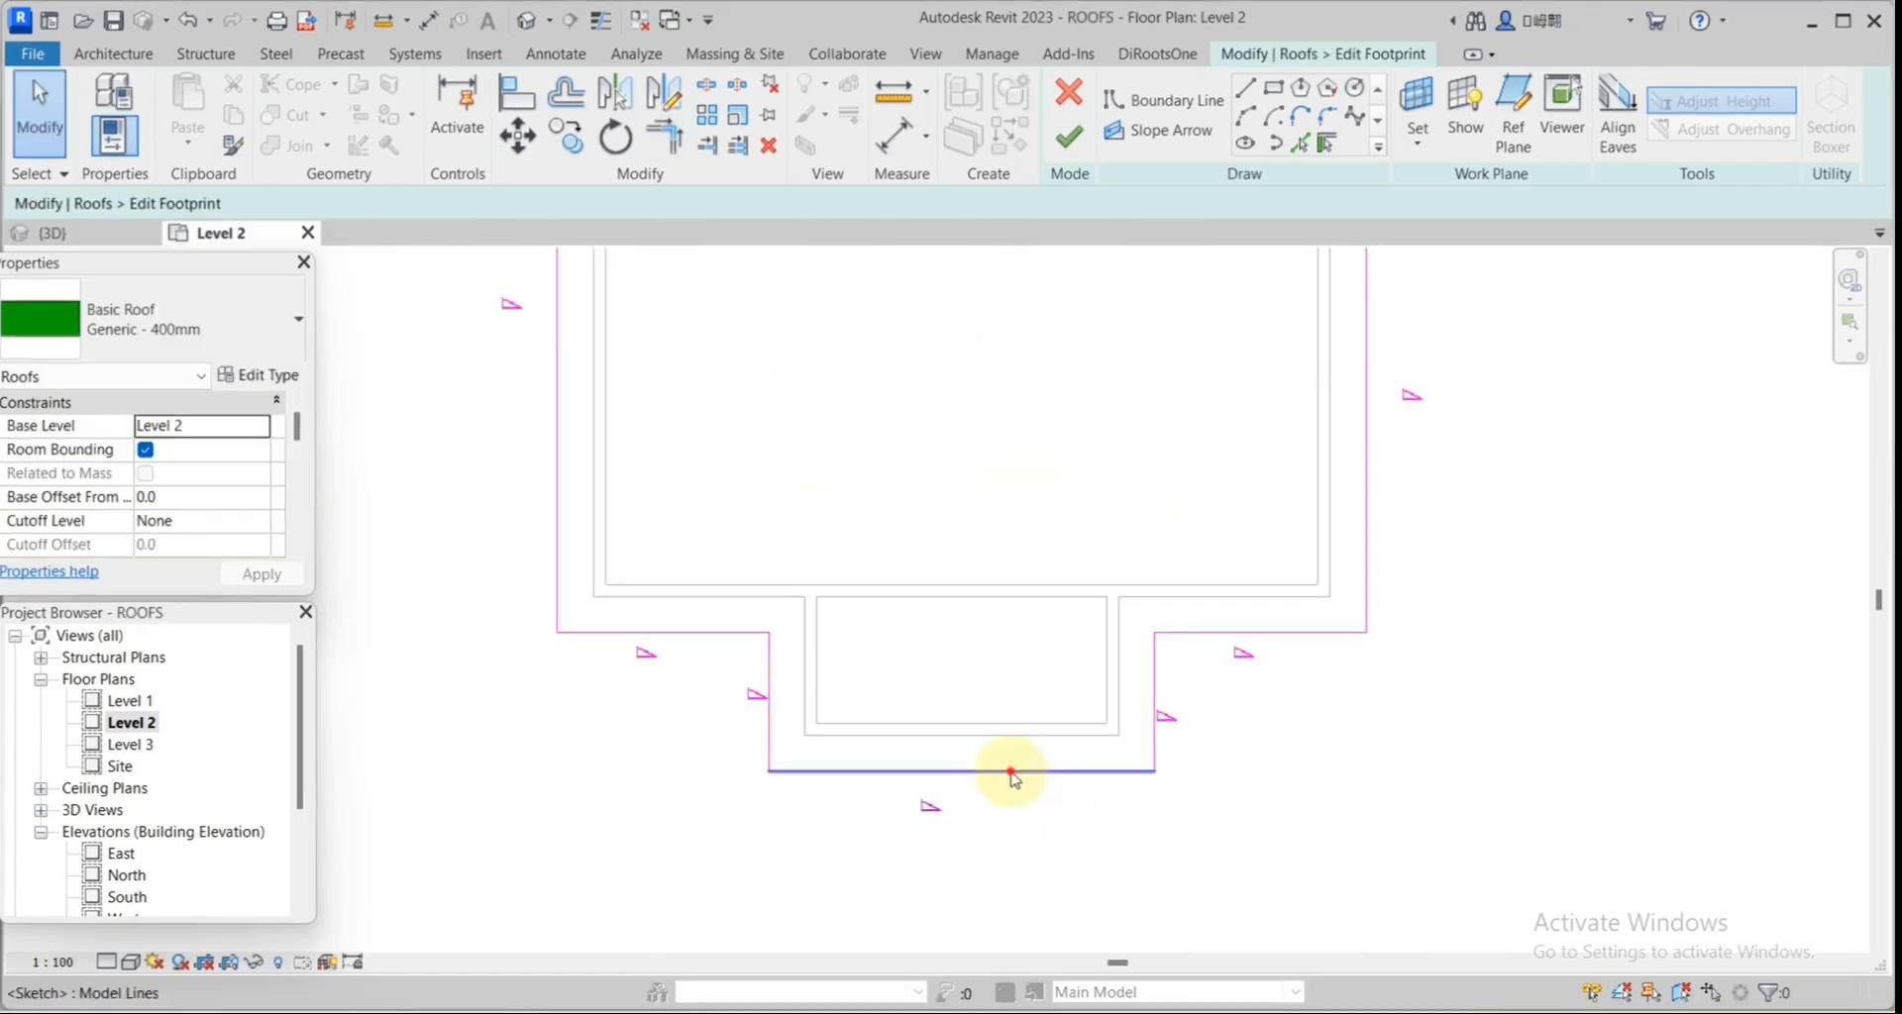
Remove the slope definition from the projection's front boundary line and the main block's left and right lines, and finish the roof.
{"action": "left_click", "coordinate": [1006, 769]}
{"action": "scroll", "coordinate": [1075, 821], "scroll_direction": "down", "scroll_amount": 2}
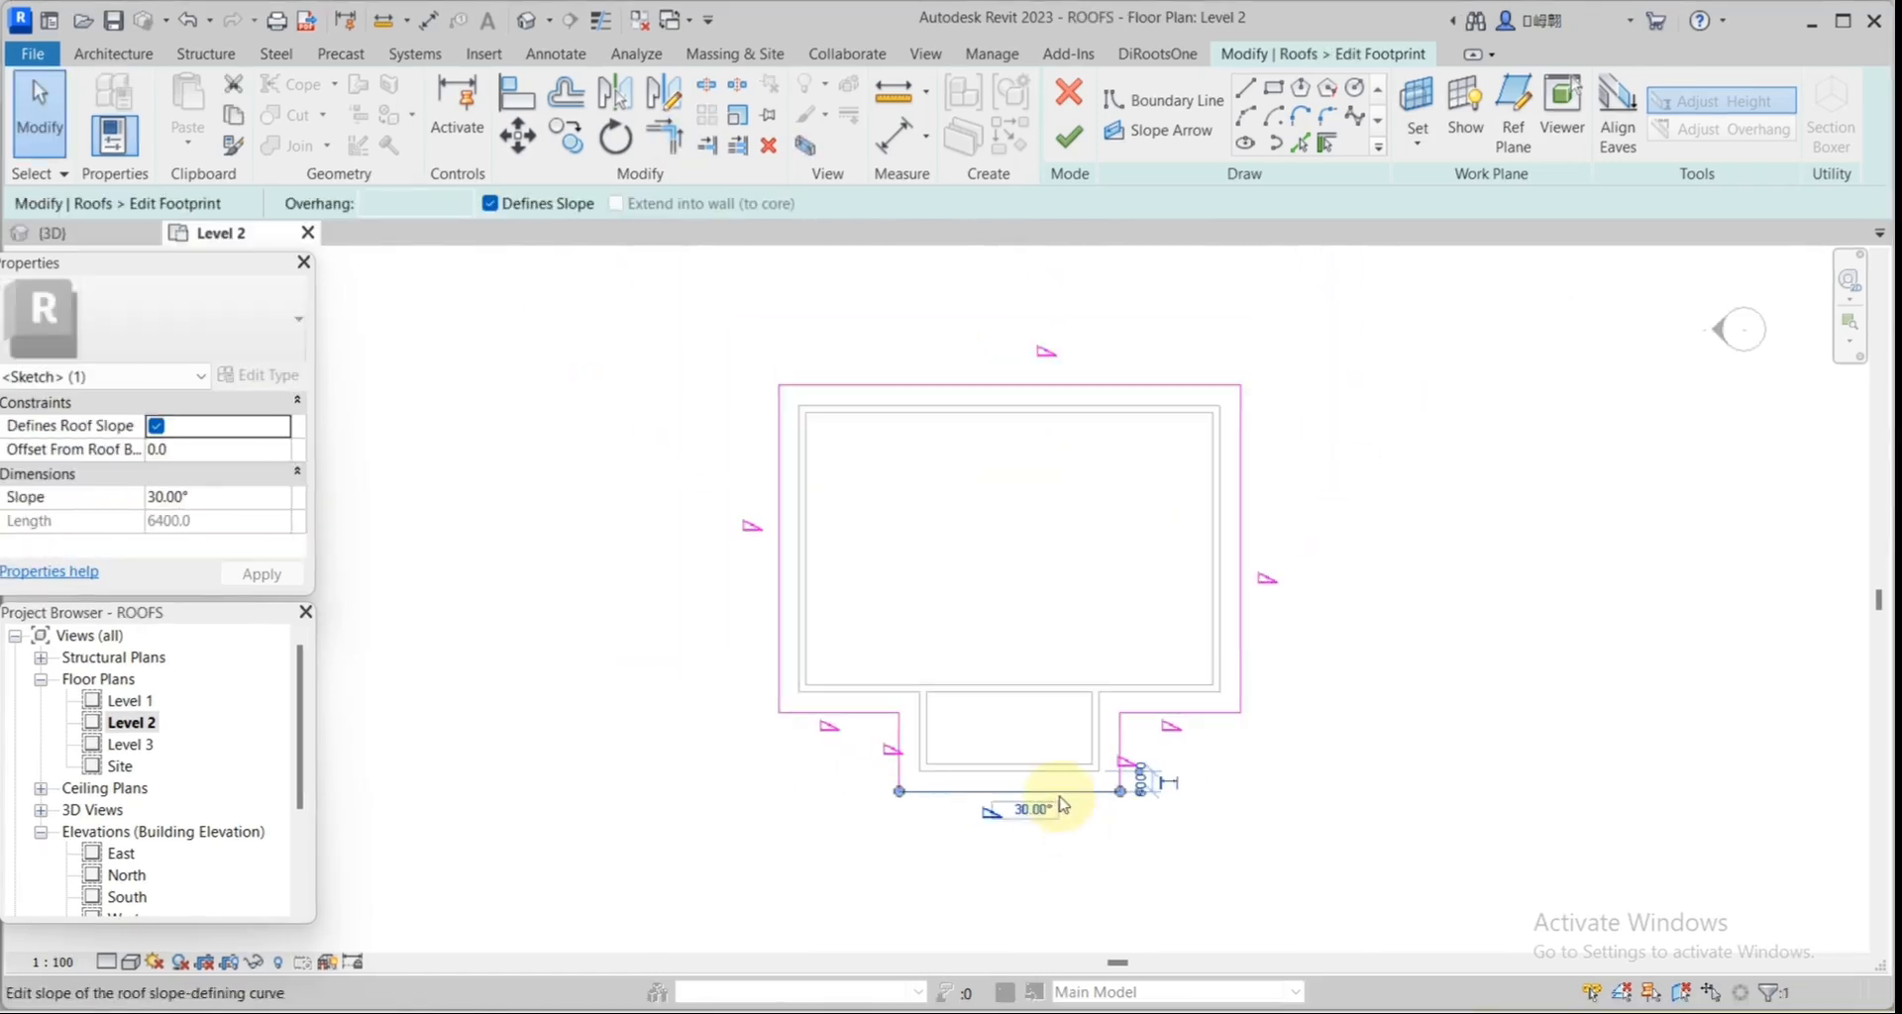
{"action": "left_click", "coordinate": [155, 426]}
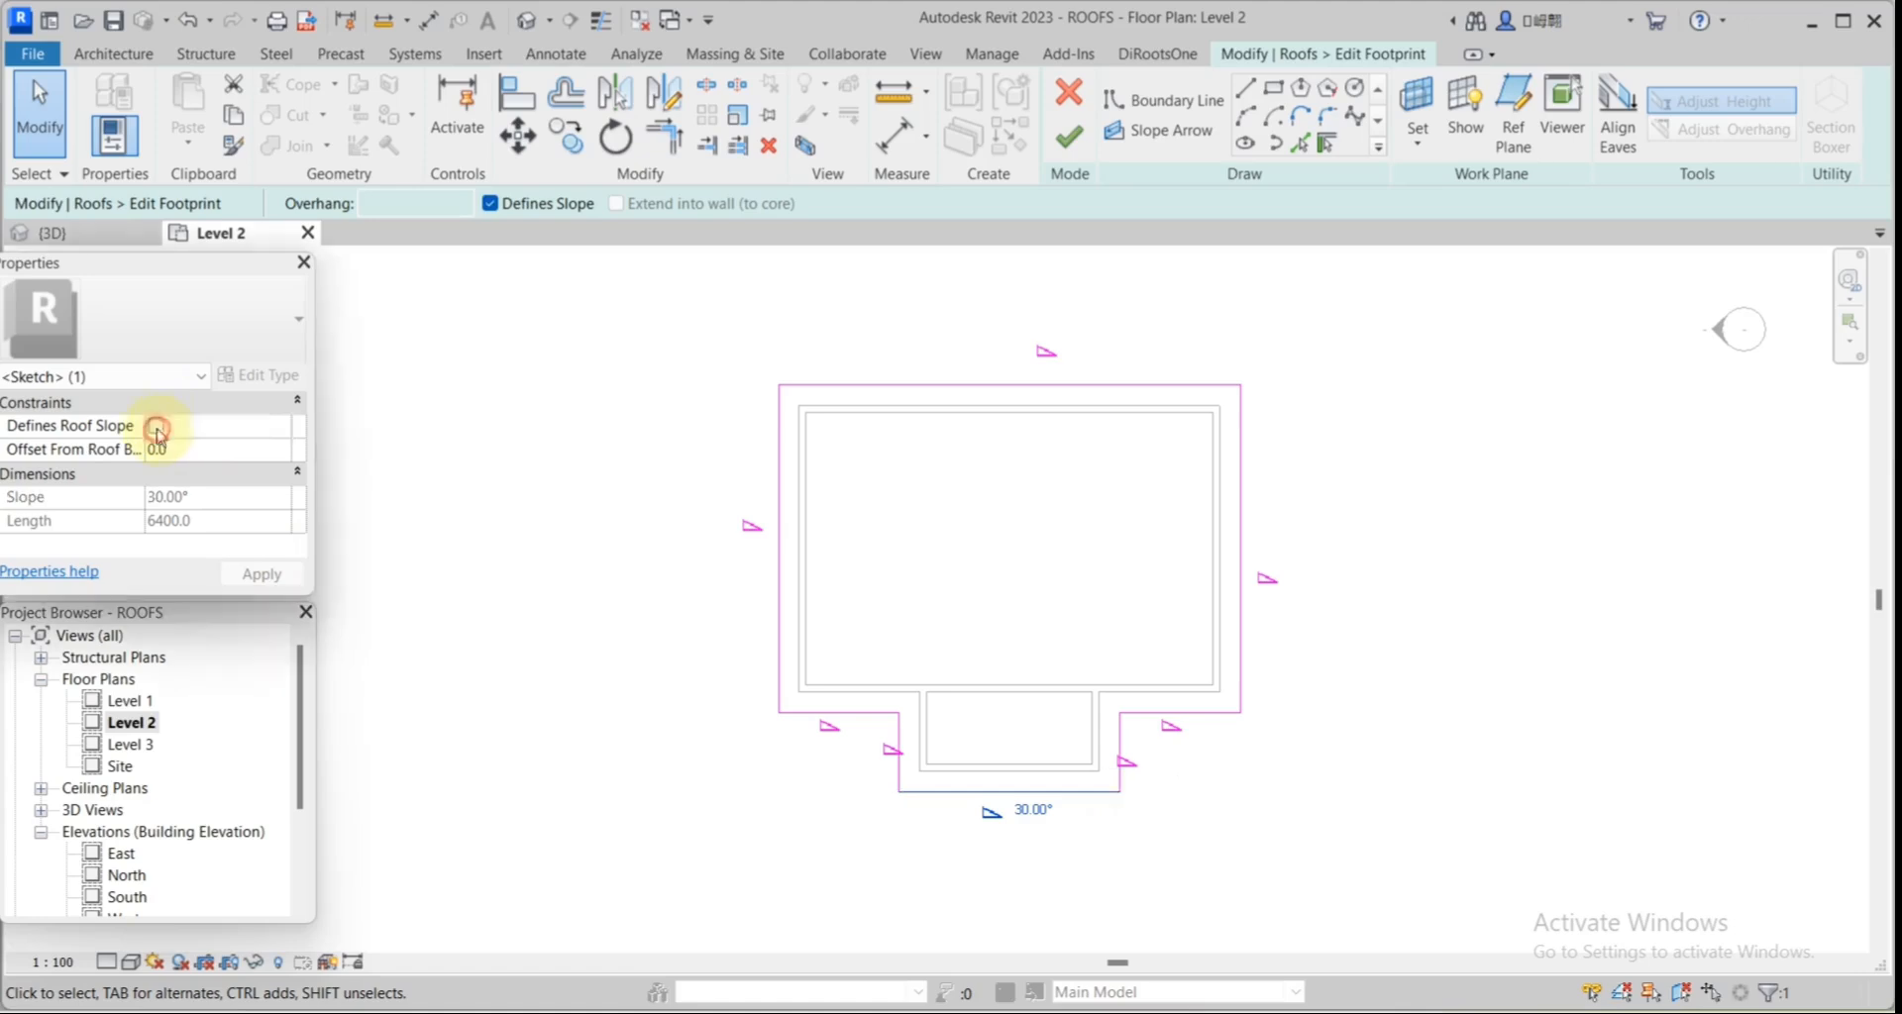
{"action": "left_click", "coordinate": [1317, 501]}
{"action": "mouse_move", "coordinate": [1318, 495]}
{"action": "left_mouse_down"}
{"action": "mouse_move", "coordinate": [879, 564]}
{"action": "mouse_move", "coordinate": [738, 565]}
{"action": "left_mouse_up"}
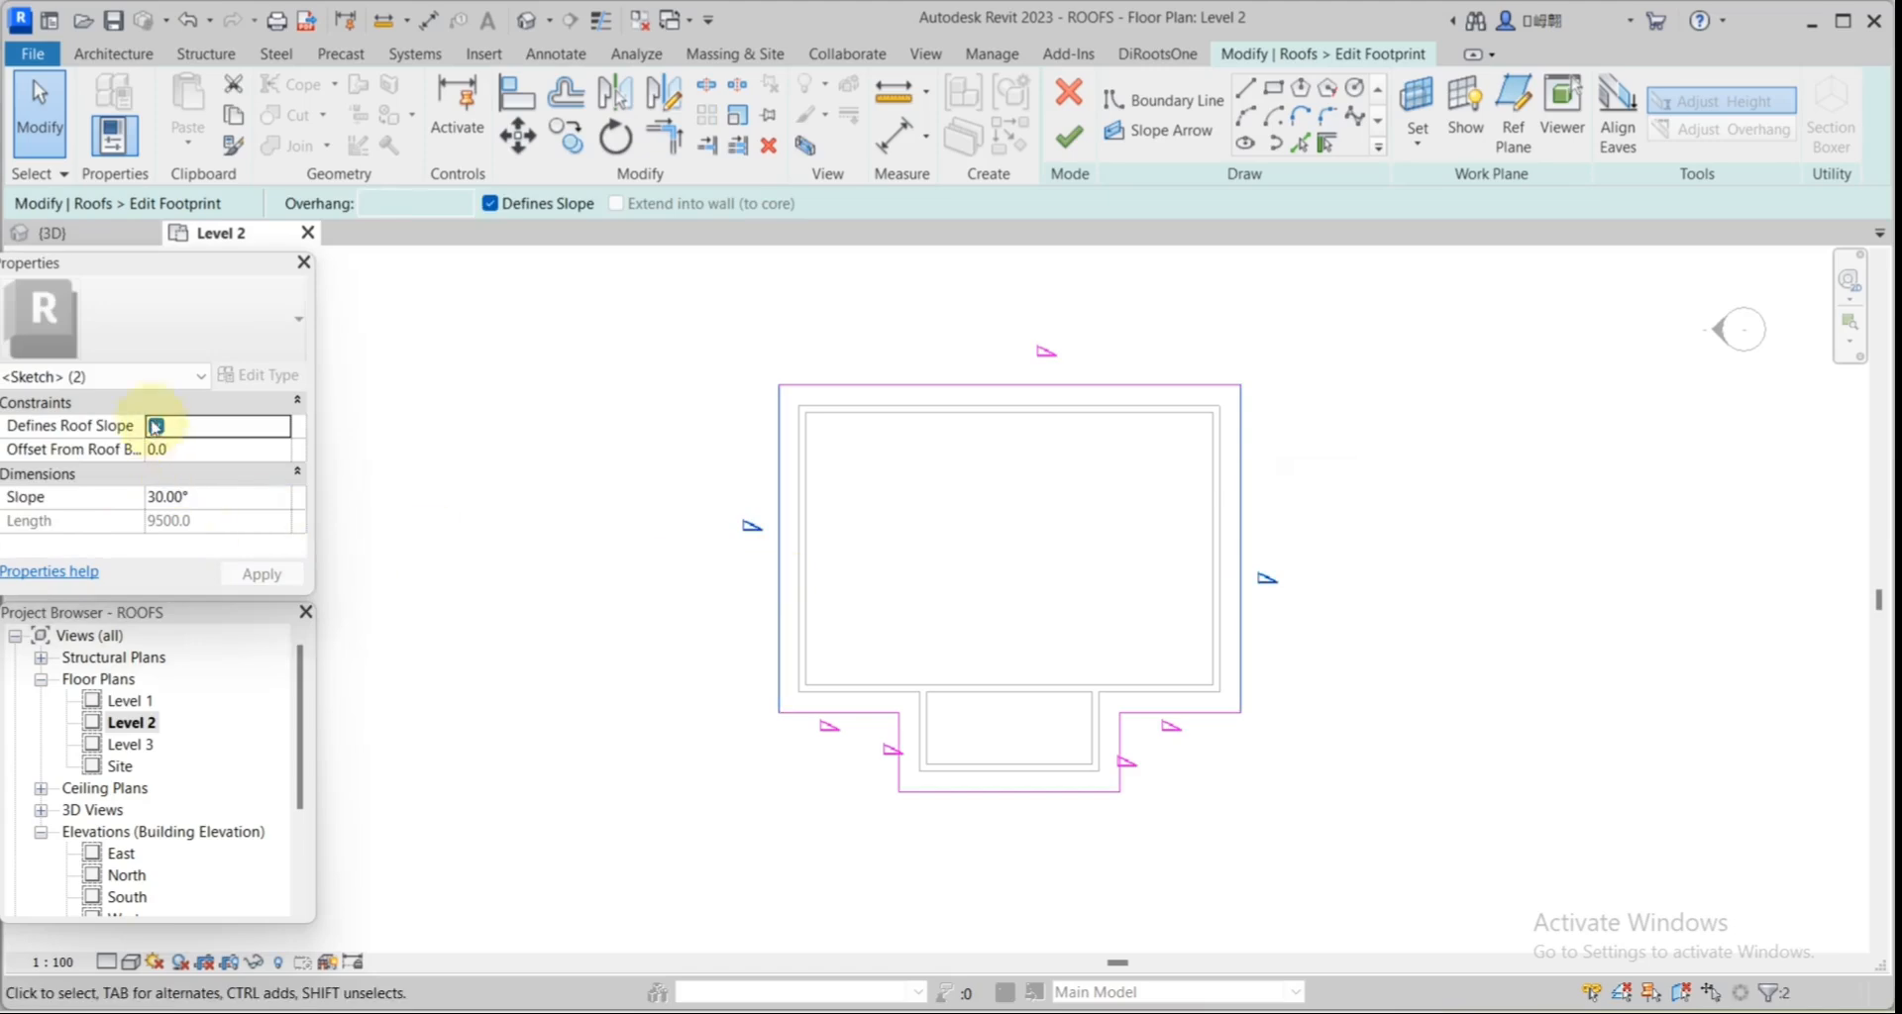
{"action": "left_click", "coordinate": [156, 426]}
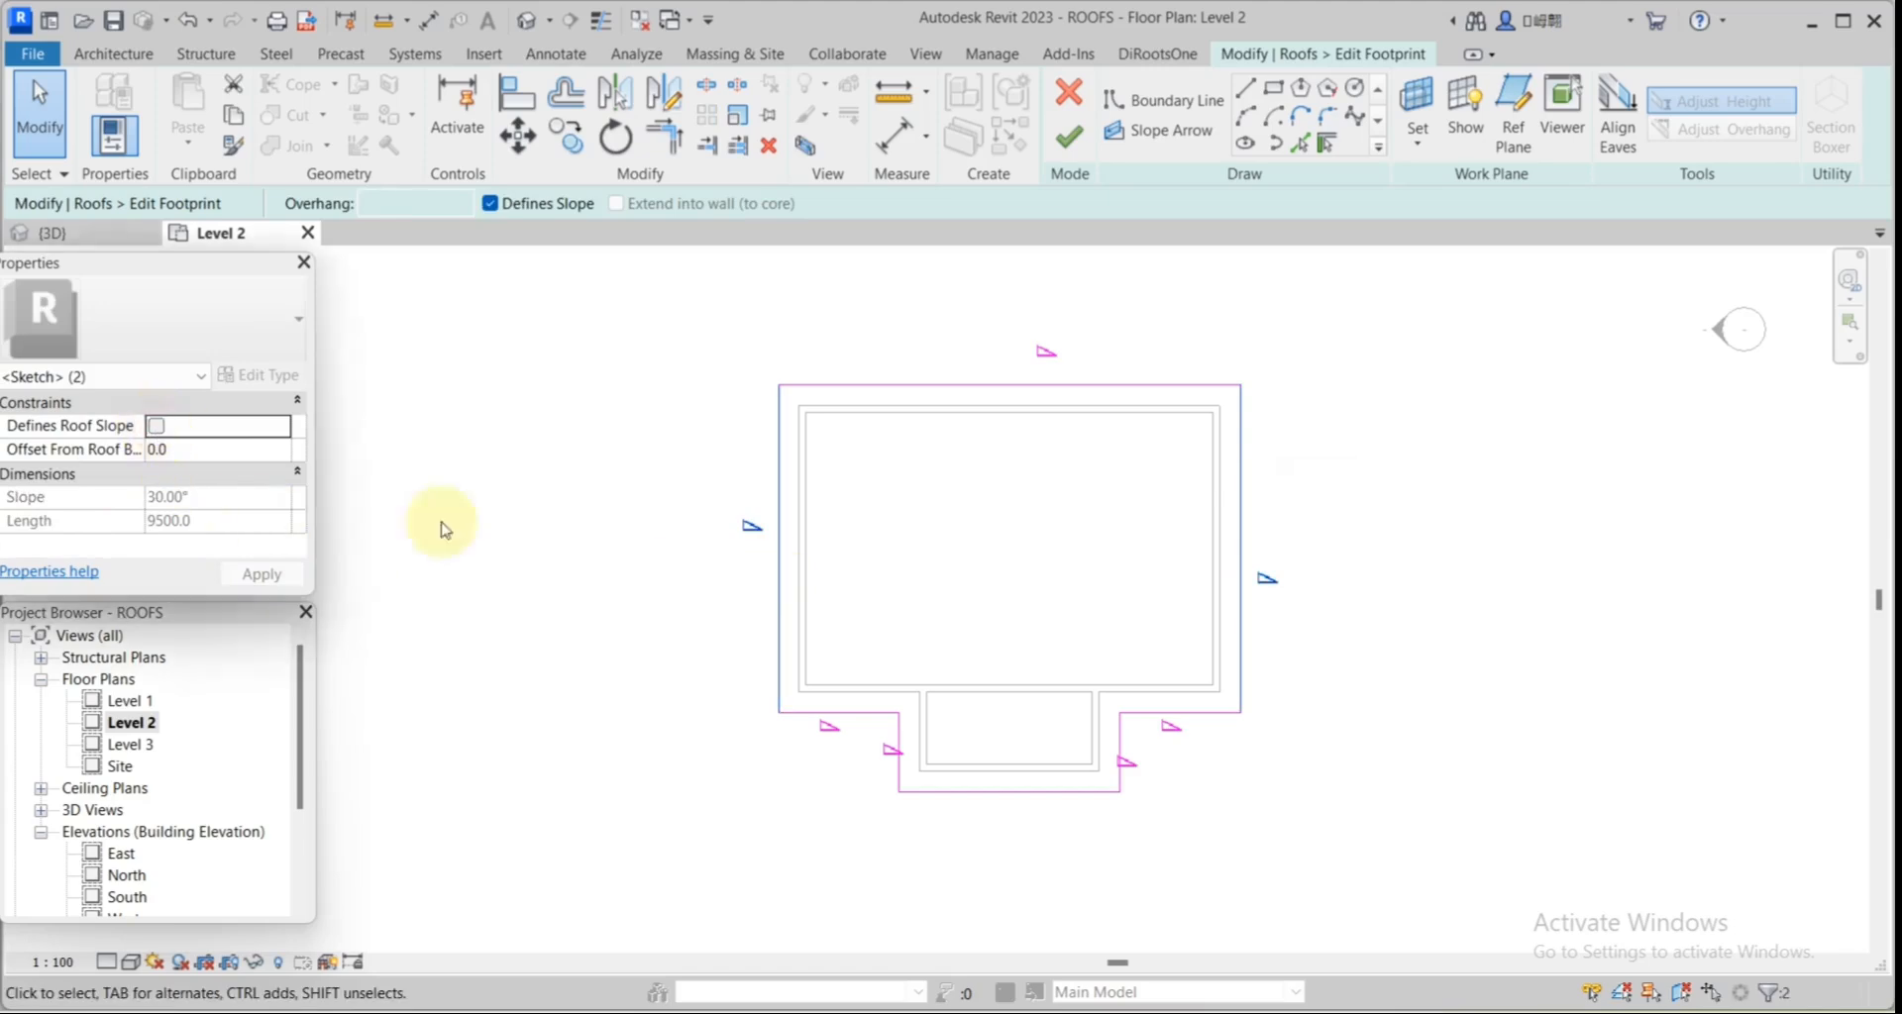
{"action": "left_click", "coordinate": [1064, 146]}
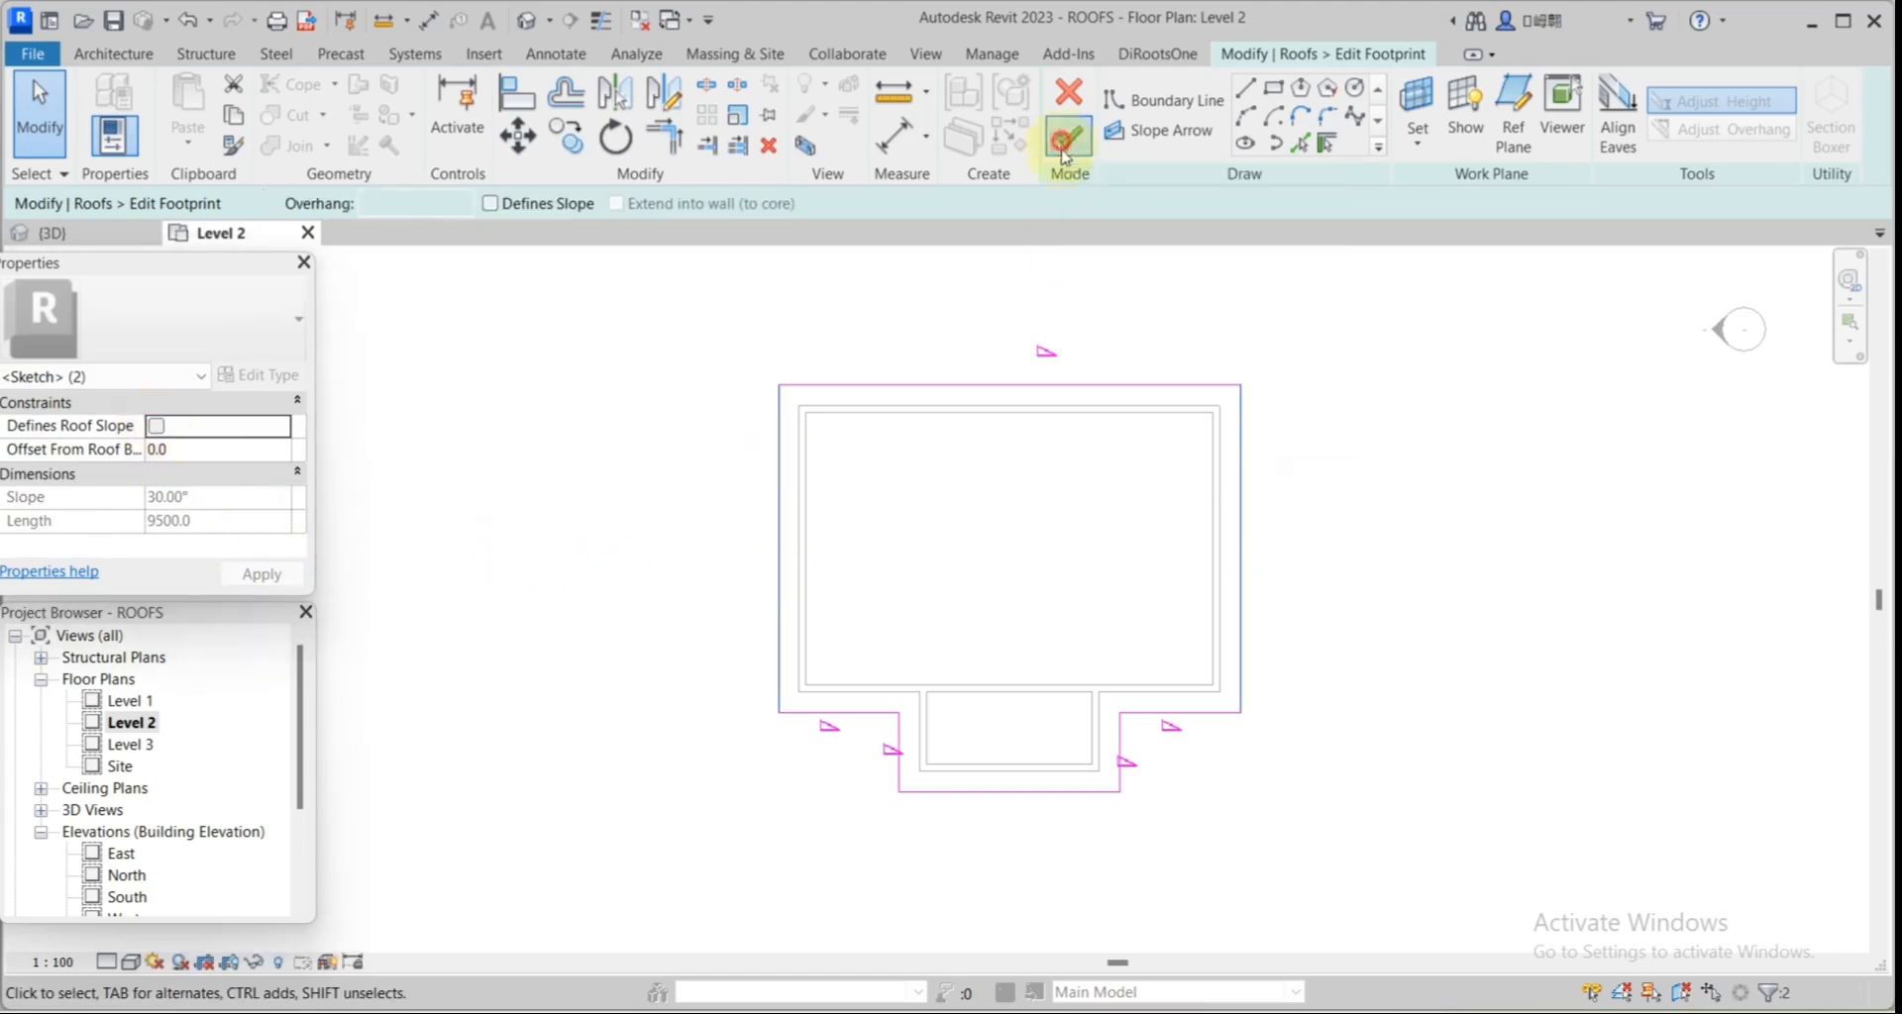
In the 3D view, attach the tops of the main block's chain of four walls to the new roof.
{"action": "left_click", "coordinate": [523, 20]}
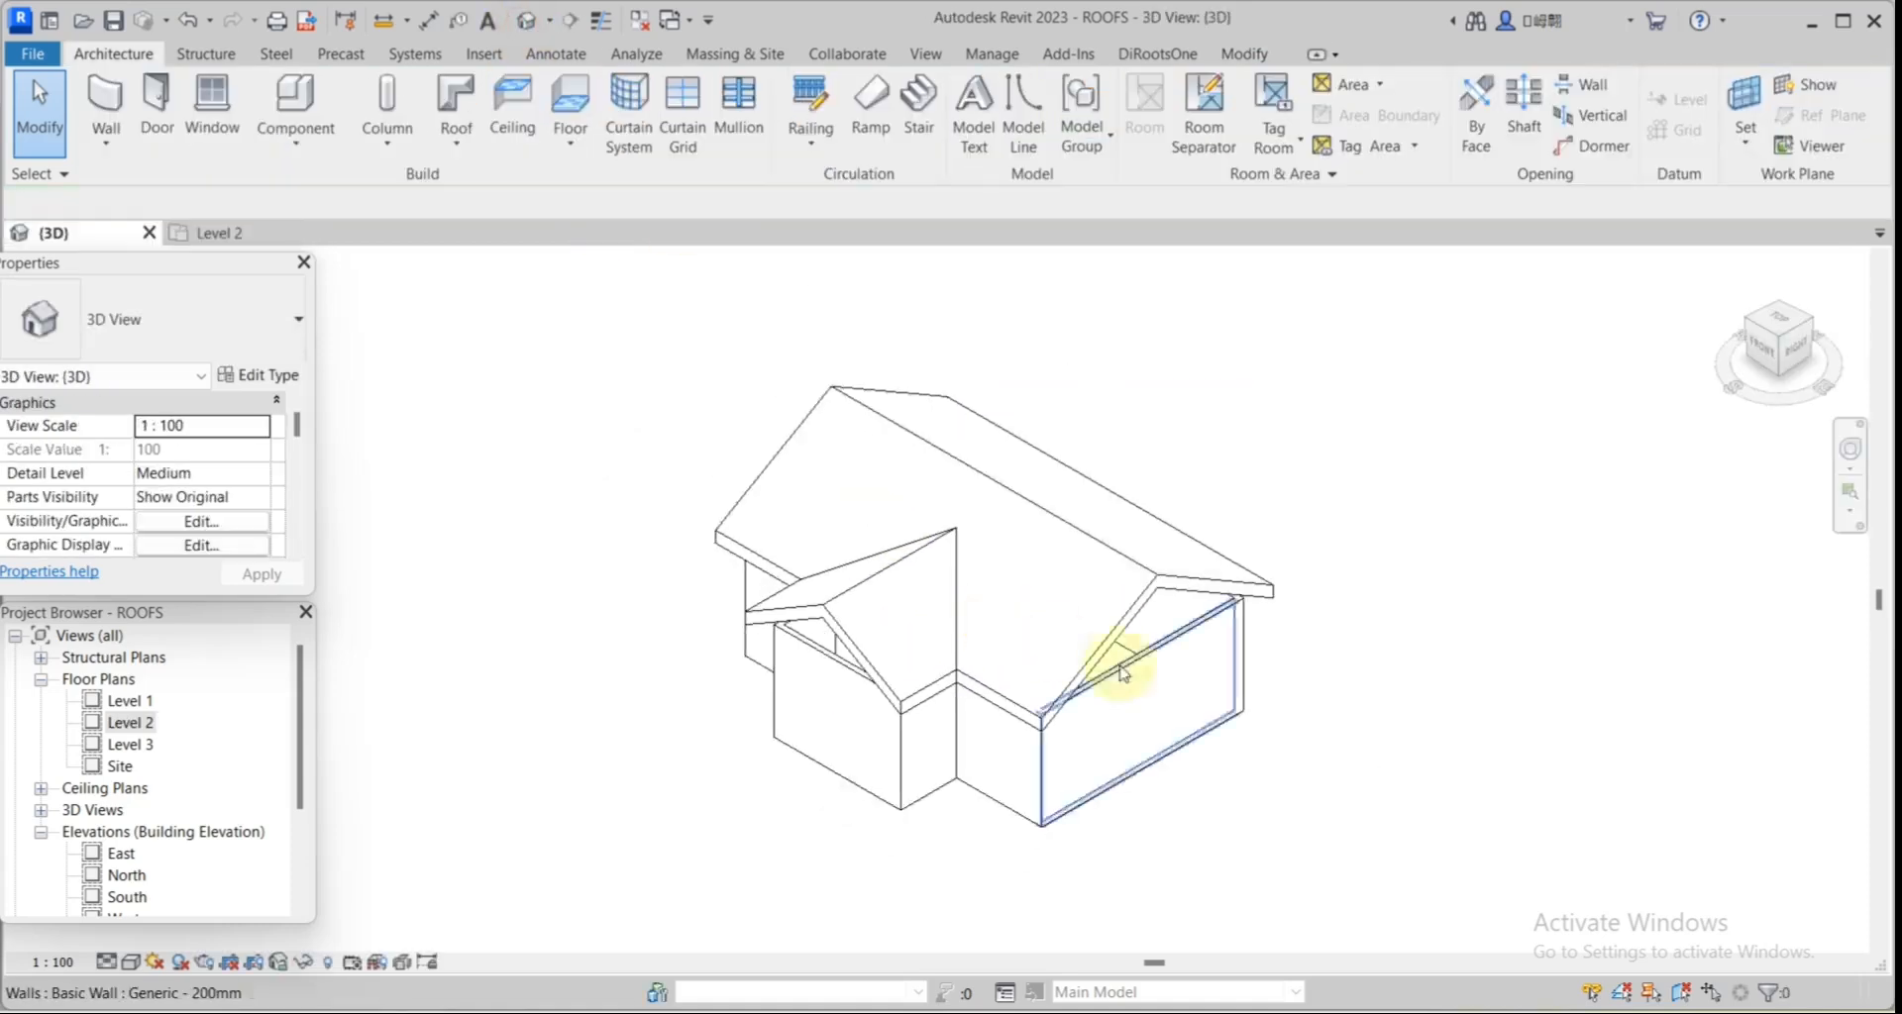
{"action": "left_click", "coordinate": [1123, 672]}
{"action": "scroll", "coordinate": [1122, 672], "scroll_direction": "up", "scroll_amount": 2}
{"action": "scroll", "coordinate": [1144, 656], "scroll_direction": "up", "scroll_amount": 2}
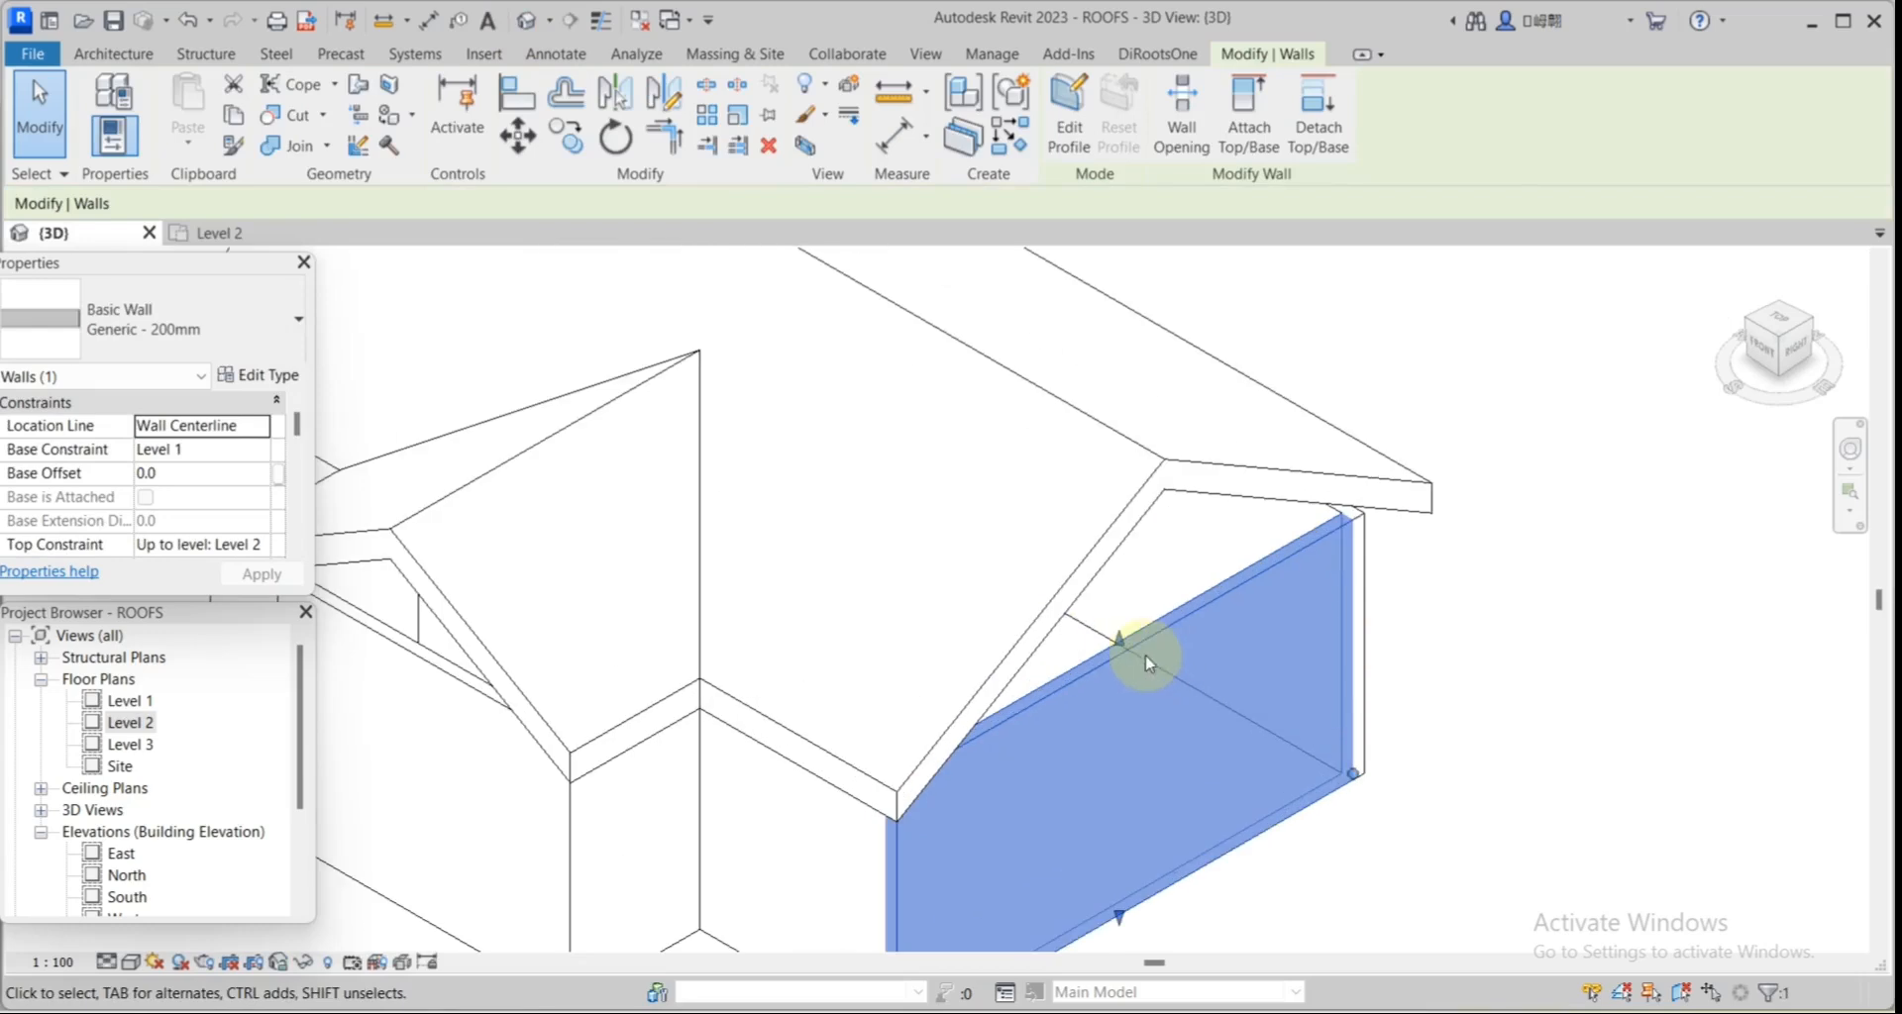
{"action": "key", "text": "Tab"}
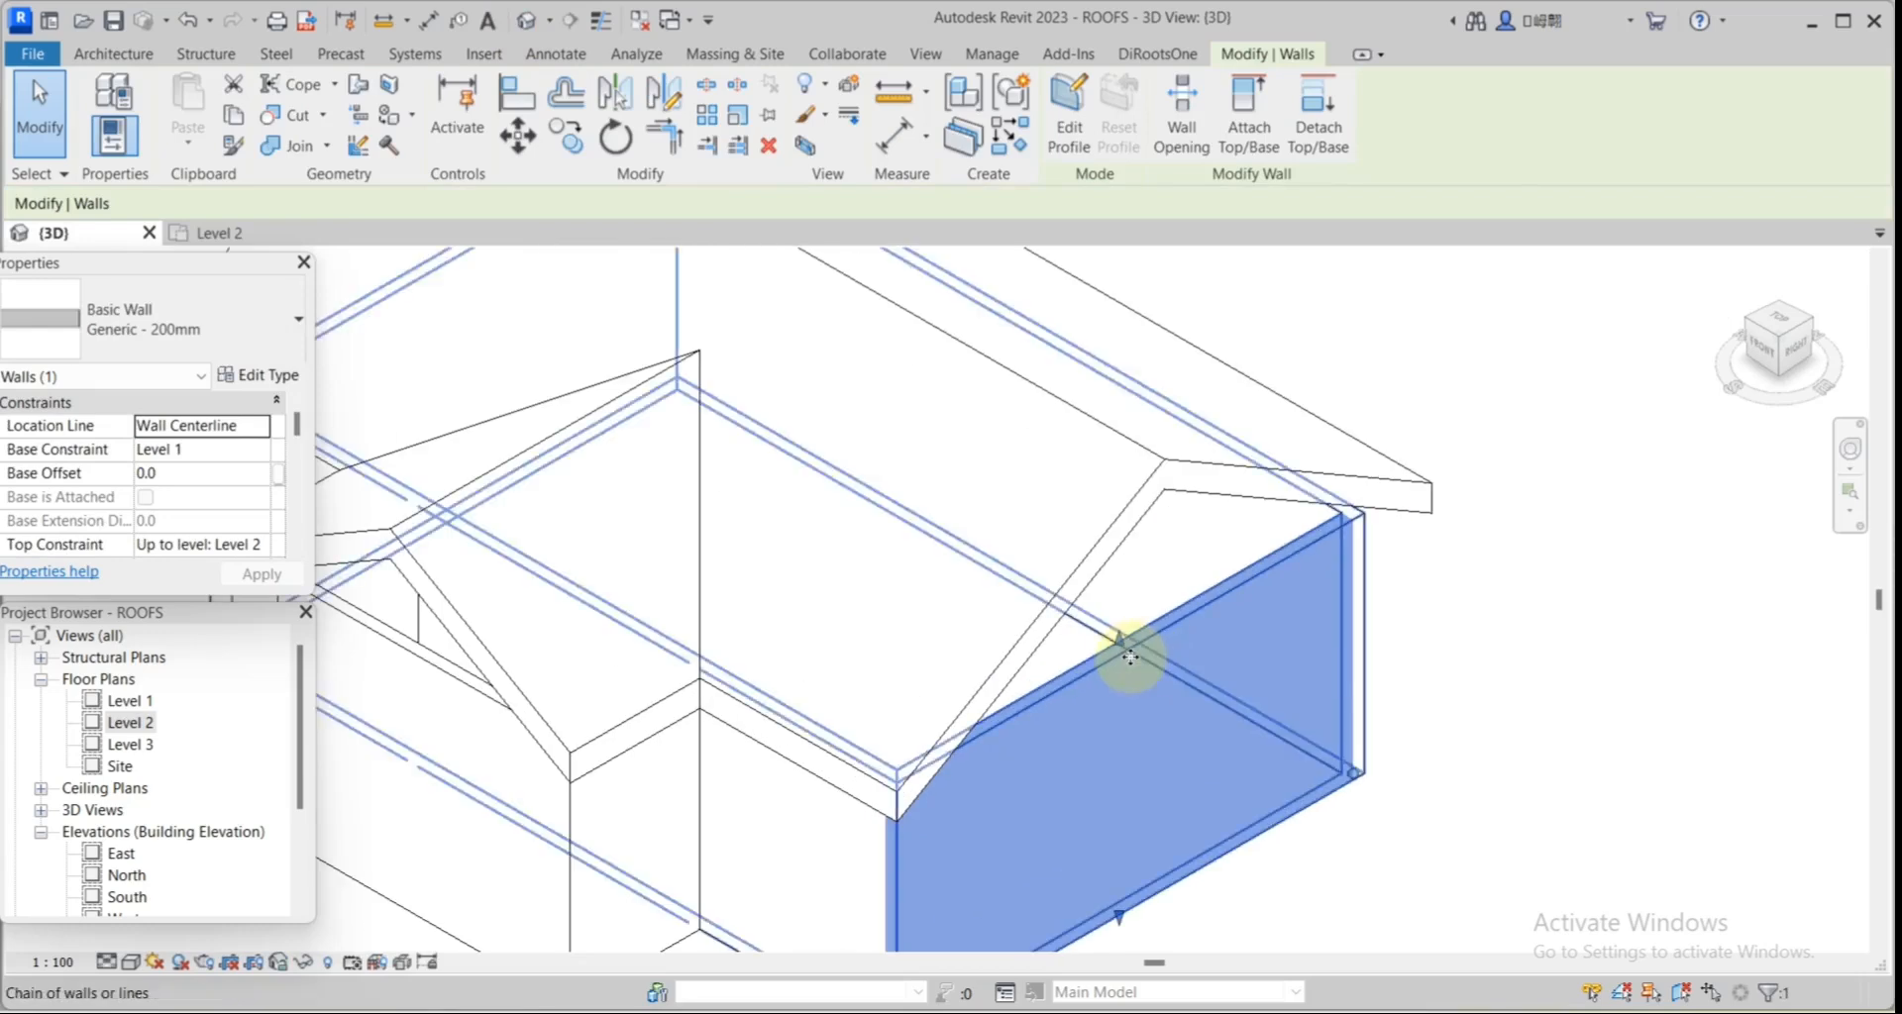
{"action": "left_click", "coordinate": [1130, 656]}
{"action": "scroll", "coordinate": [1126, 650], "scroll_direction": "down", "scroll_amount": 5}
{"action": "left_click", "coordinate": [1223, 158]}
{"action": "left_click", "coordinate": [1177, 556]}
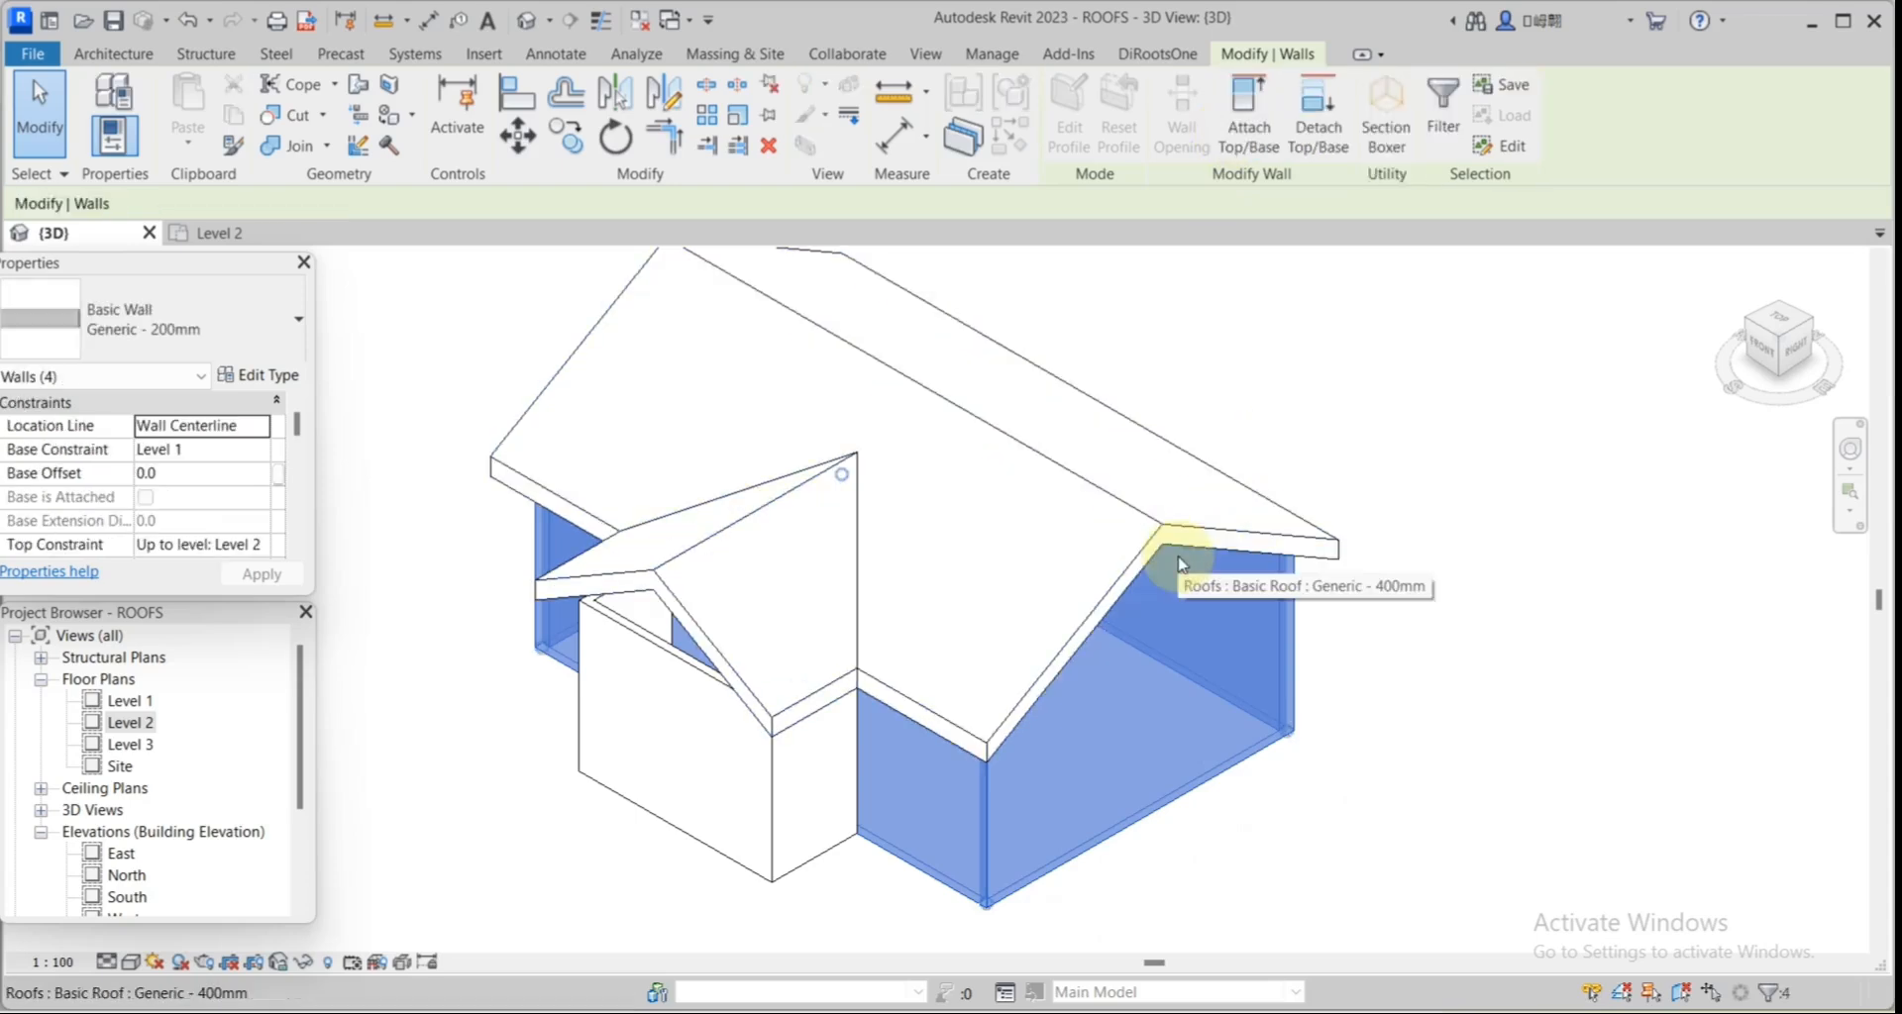
{"action": "left_click", "coordinate": [1546, 743]}
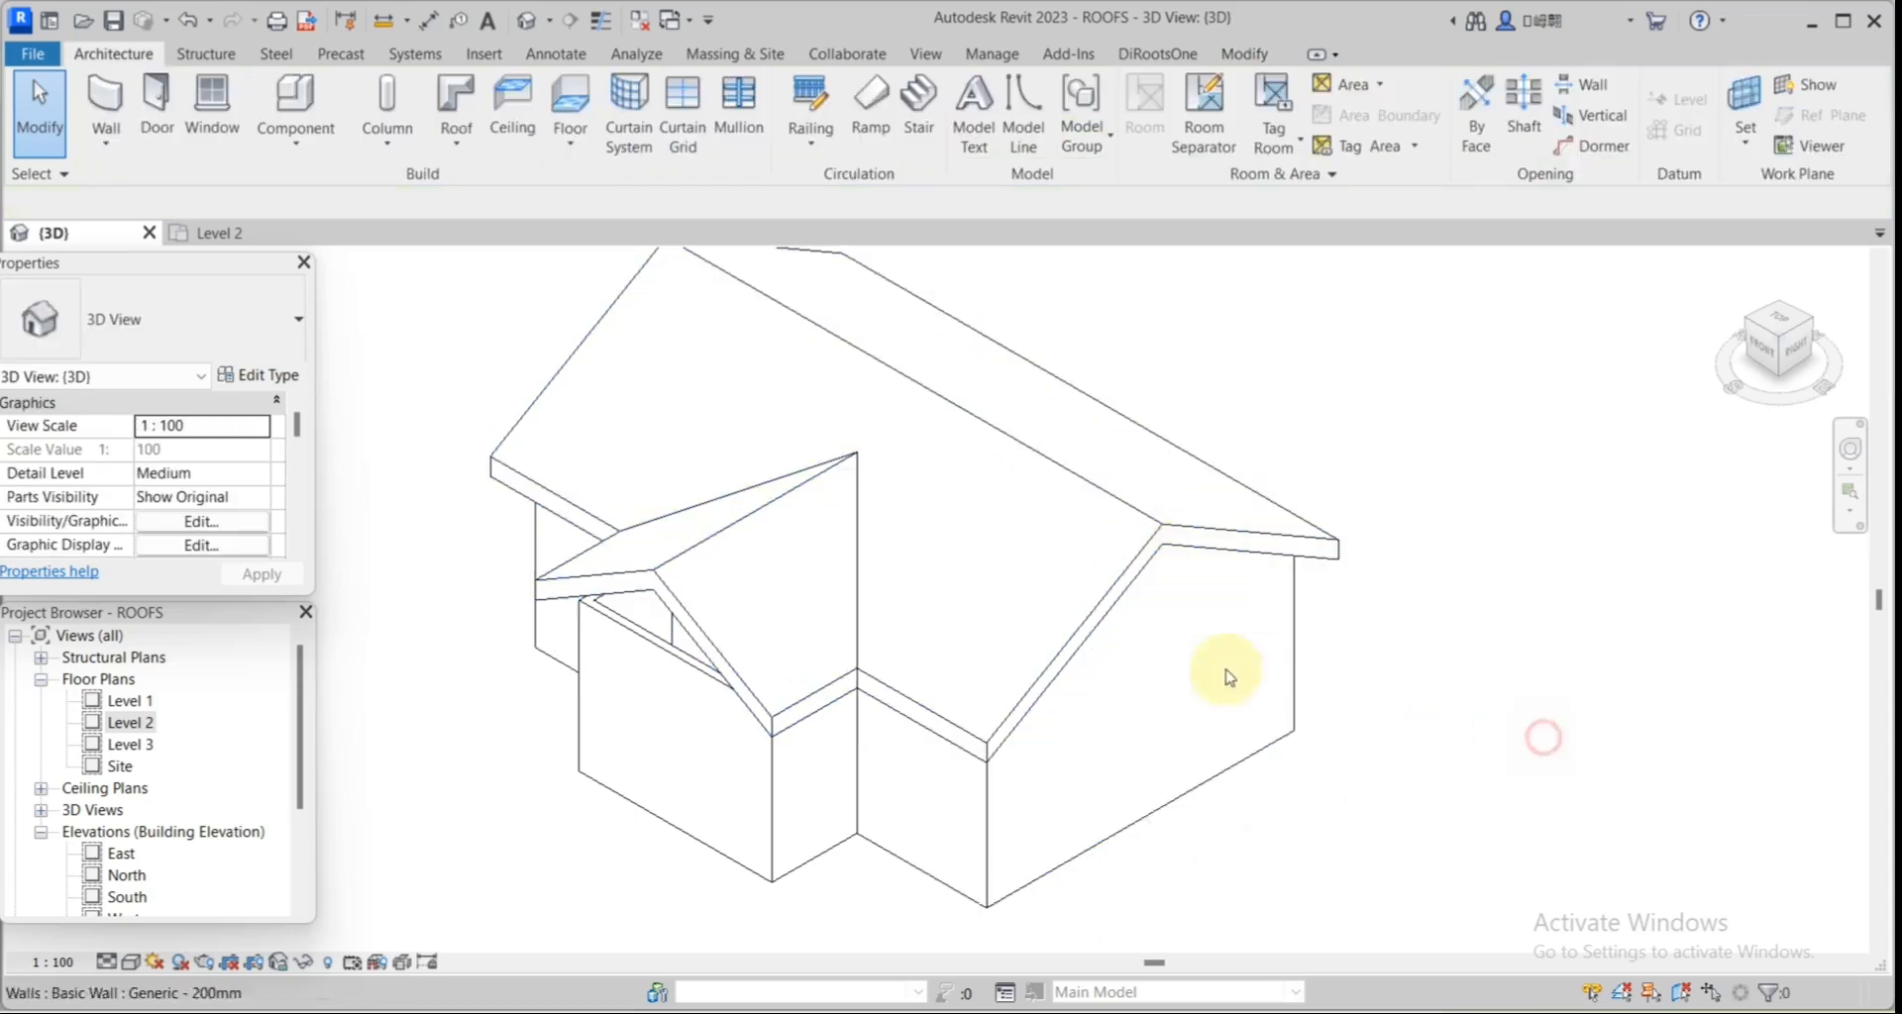
Attach the top of the projection's front wall to the roof so it fills the small gable.
{"action": "scroll", "coordinate": [644, 656], "scroll_direction": "up", "scroll_amount": 3}
{"action": "left_click", "coordinate": [662, 656]}
{"action": "left_click", "coordinate": [1248, 117]}
{"action": "left_click", "coordinate": [1047, 353]}
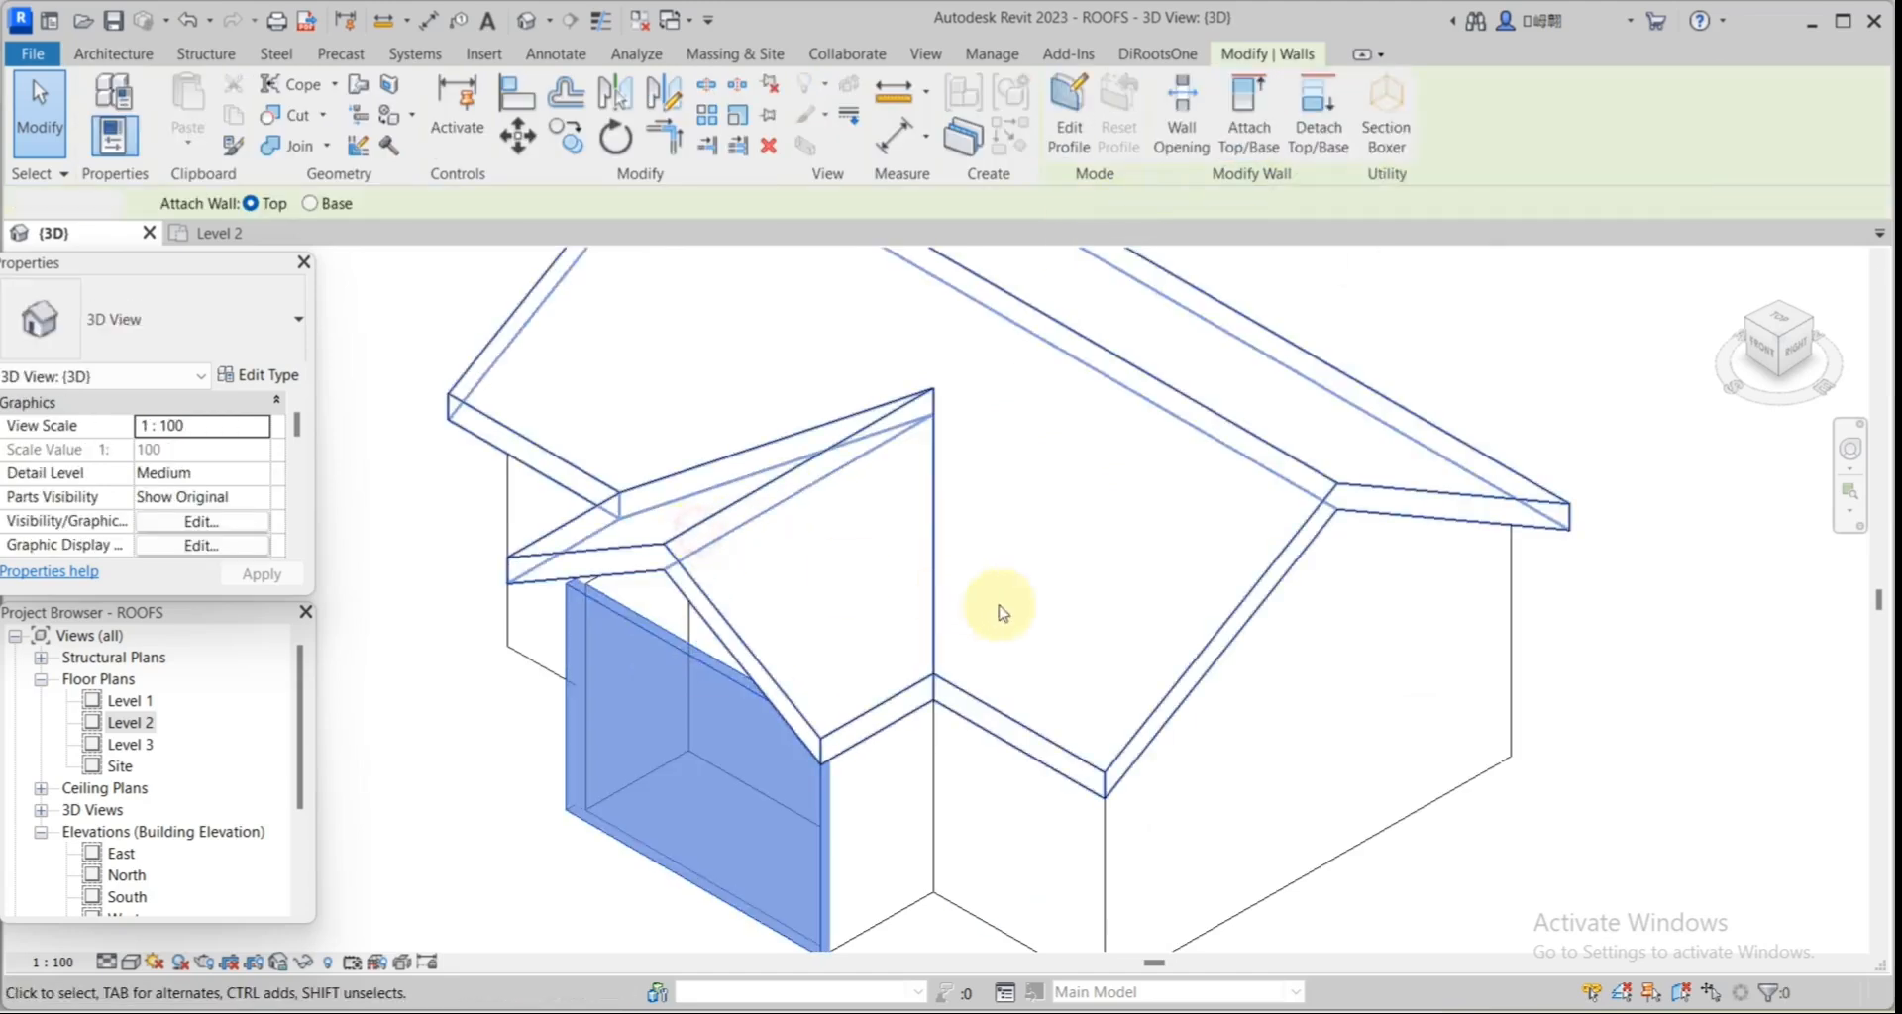
{"action": "scroll", "coordinate": [1006, 606], "scroll_direction": "down", "scroll_amount": 3}
{"action": "left_click", "coordinate": [1525, 495]}
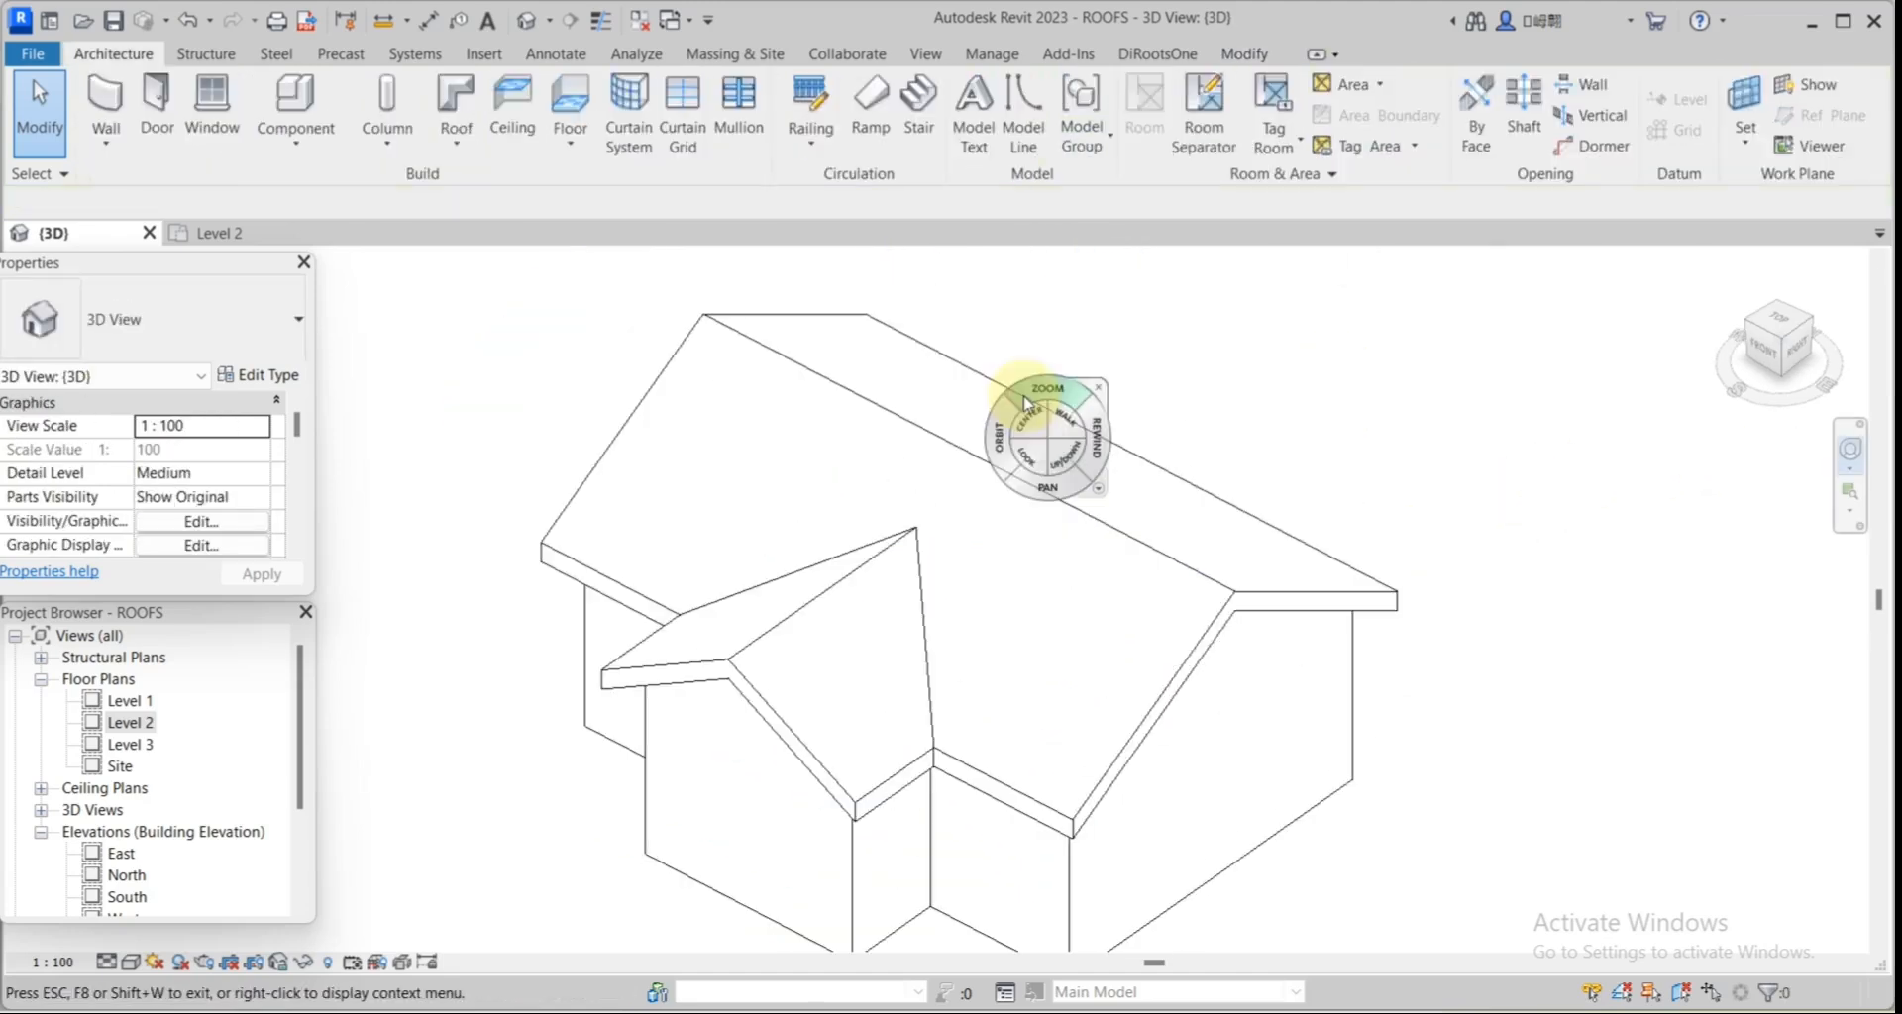